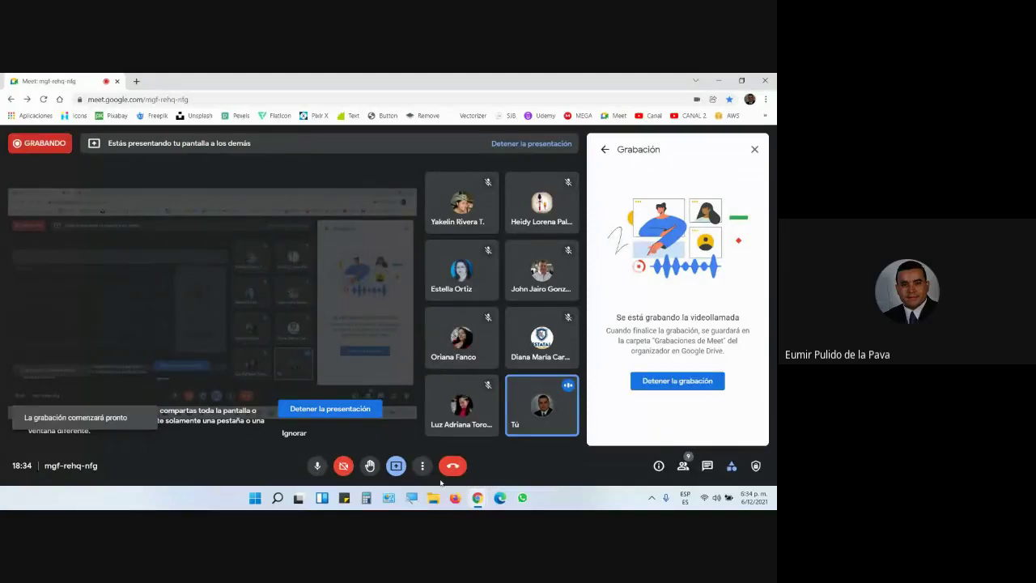
Log in to EDUMATICA via the EDU bookmark with username and password, declining to save the login.
left_click(456, 499)
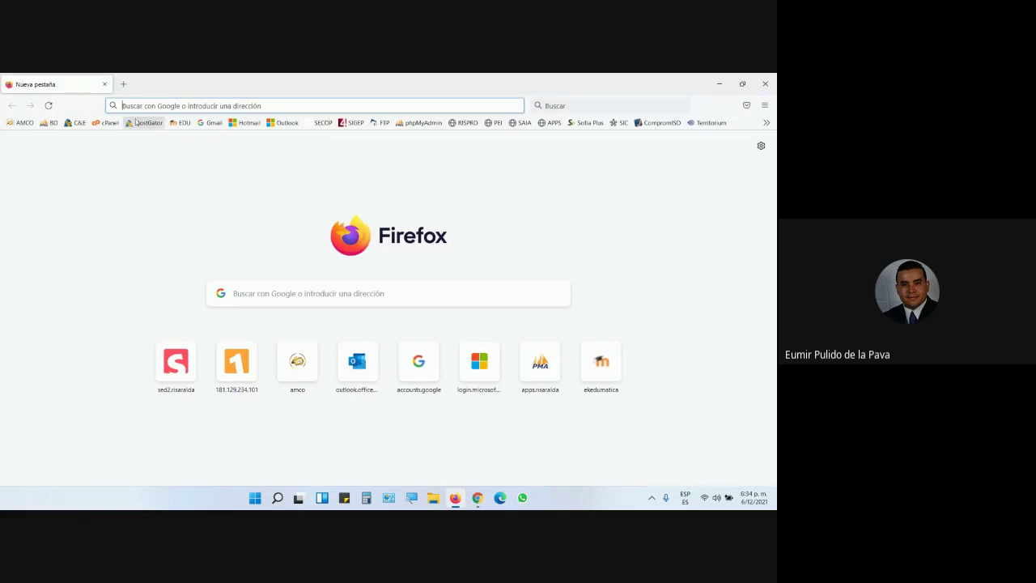
left_click(181, 123)
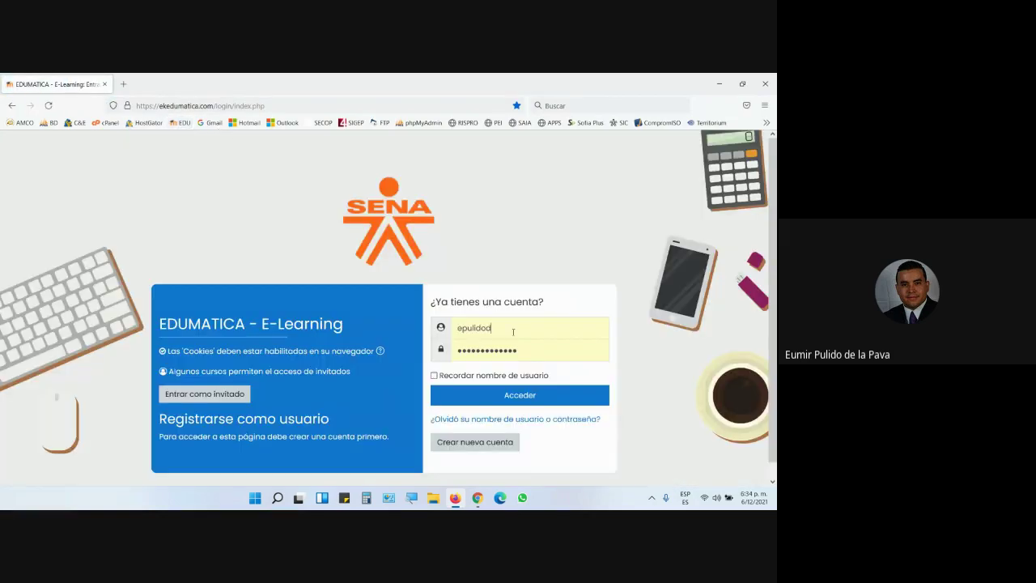
double_click(474, 327)
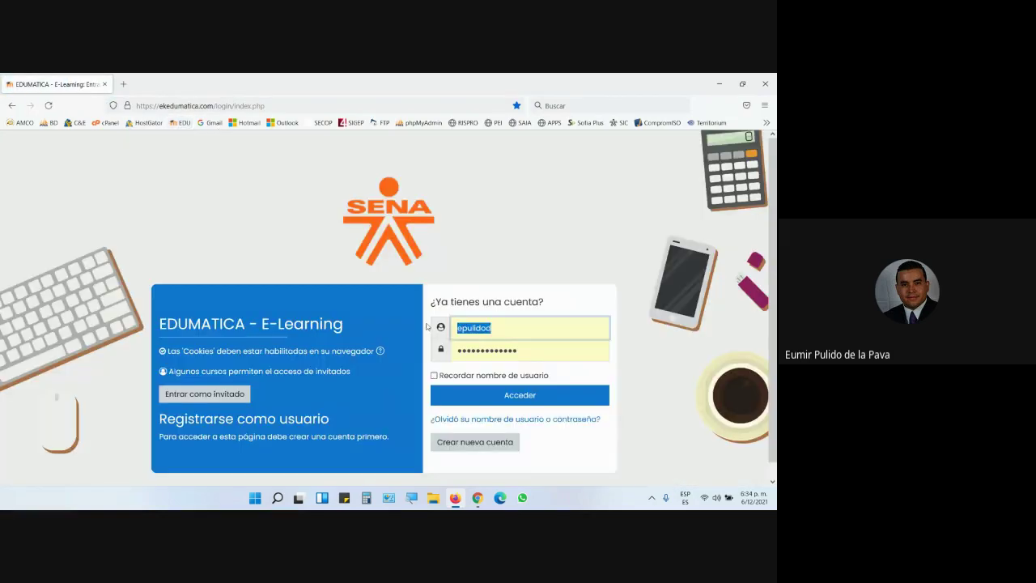
type("eumir")
key("Tab")
type("e")
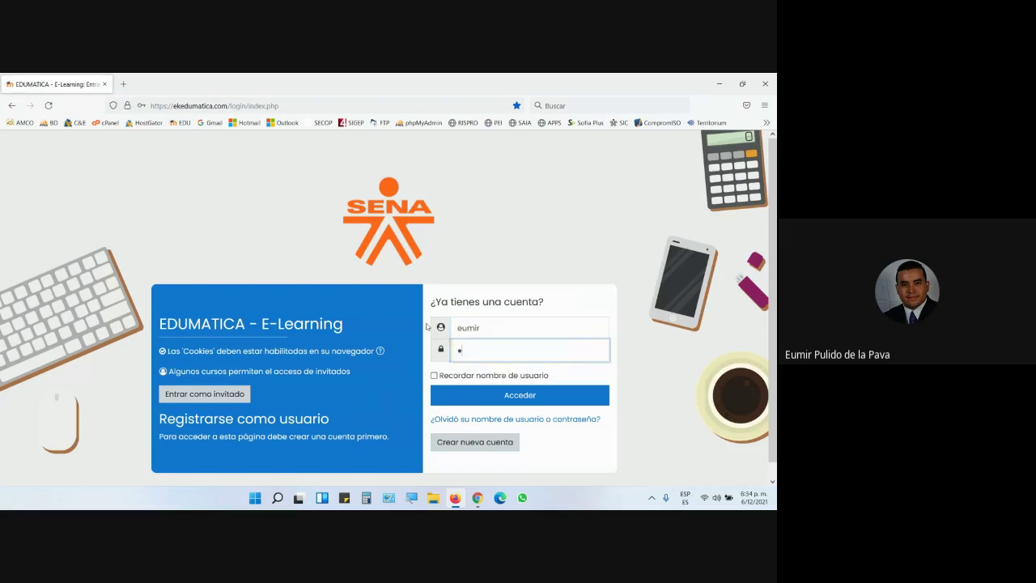
key("Return")
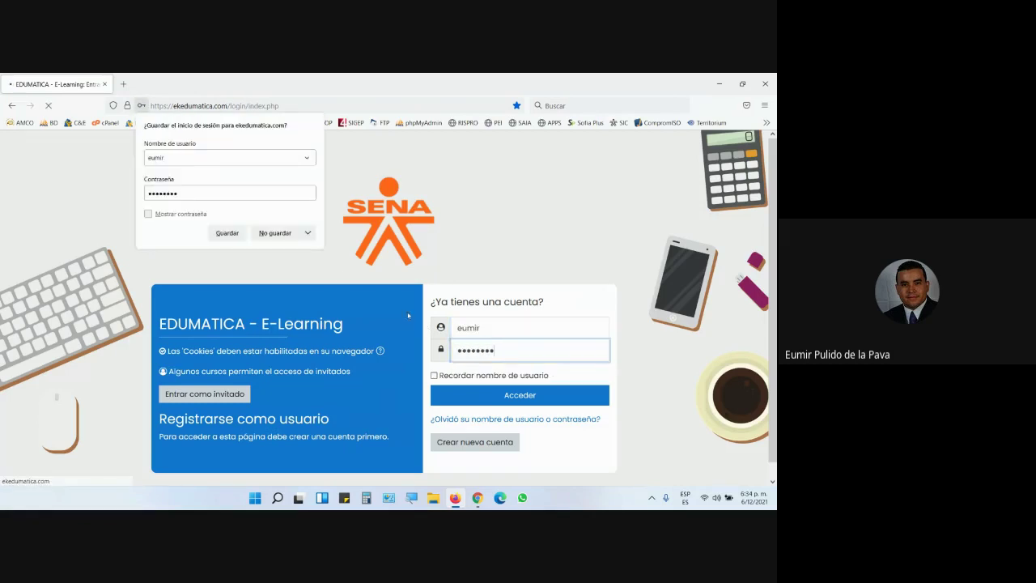
left_click(276, 237)
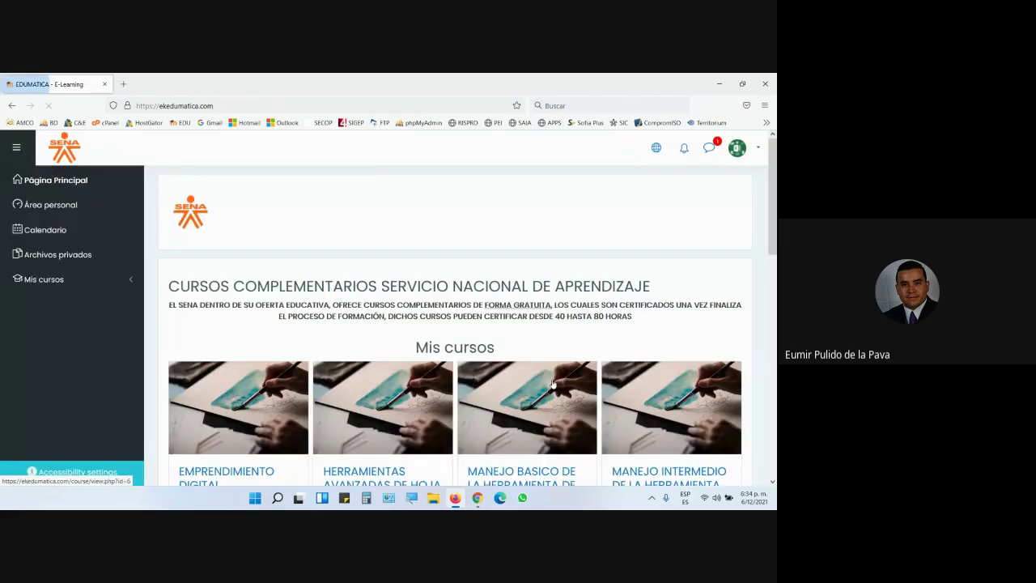
Open the RA-03 learning guide PDF in MANEJO INTERMEDIO and highlight 'Funciones de búsqueda y referencia 1.xlsx'.
left_click(689, 476)
scroll(509, 422, "down", 10)
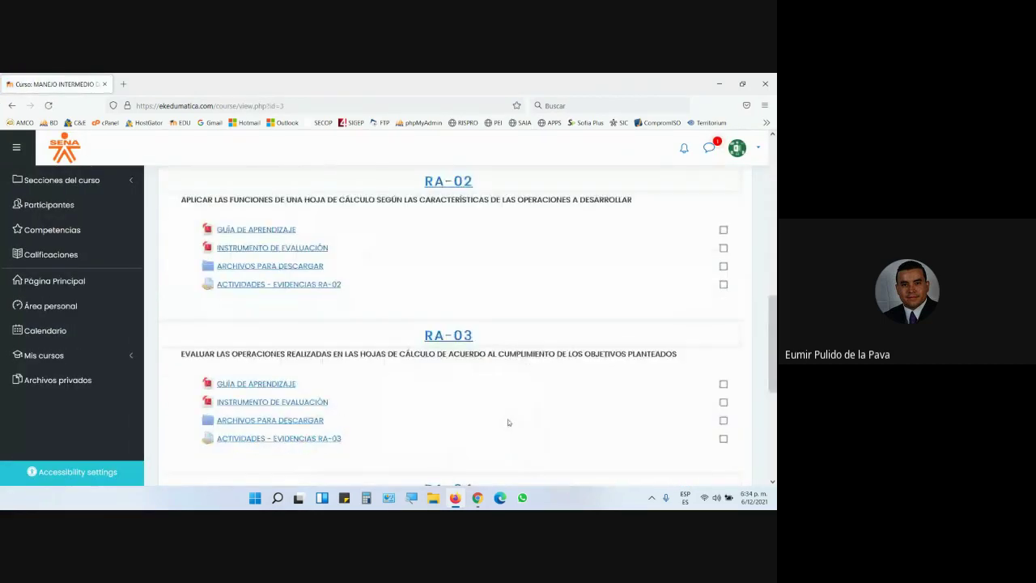
left_click(243, 384)
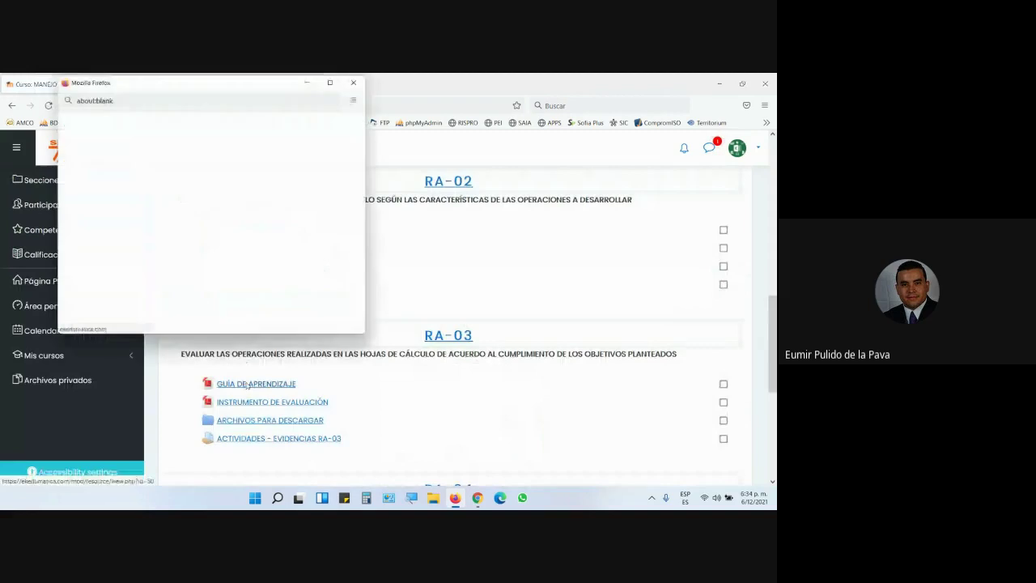
left_click(332, 81)
left_click_drag(772, 138, 755, 264)
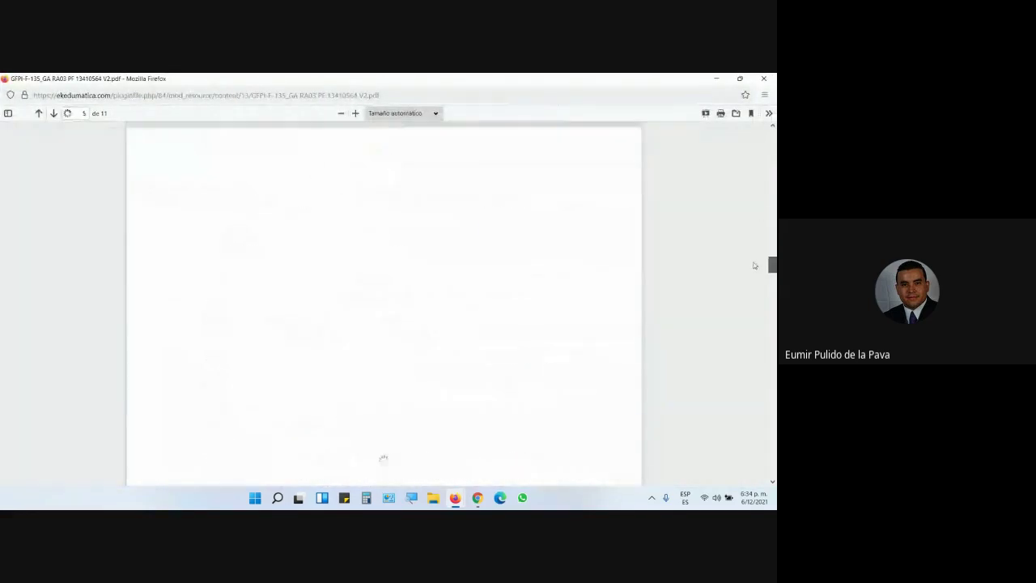
scroll(543, 310, "down", 10)
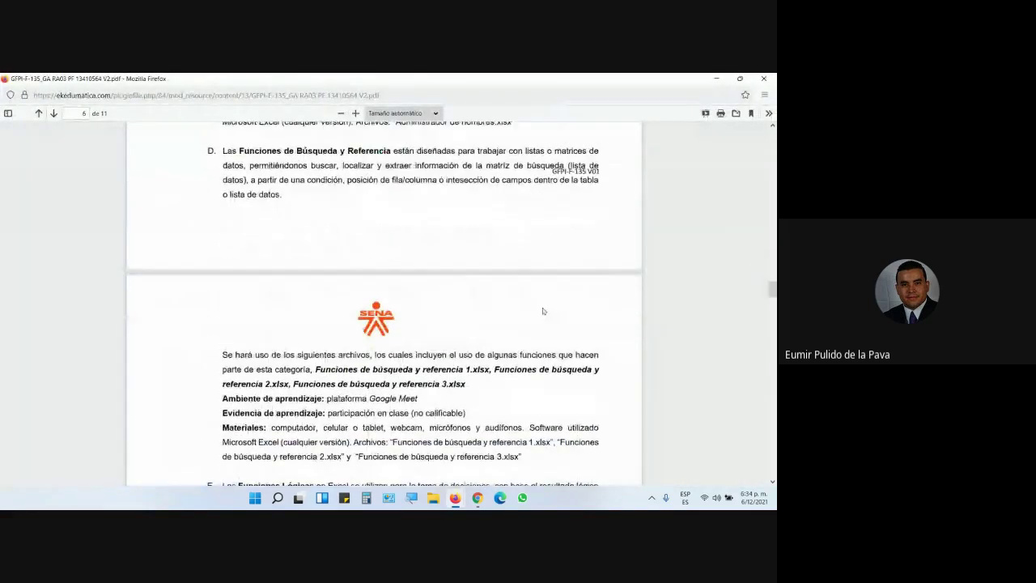
left_click_drag(315, 369, 491, 370)
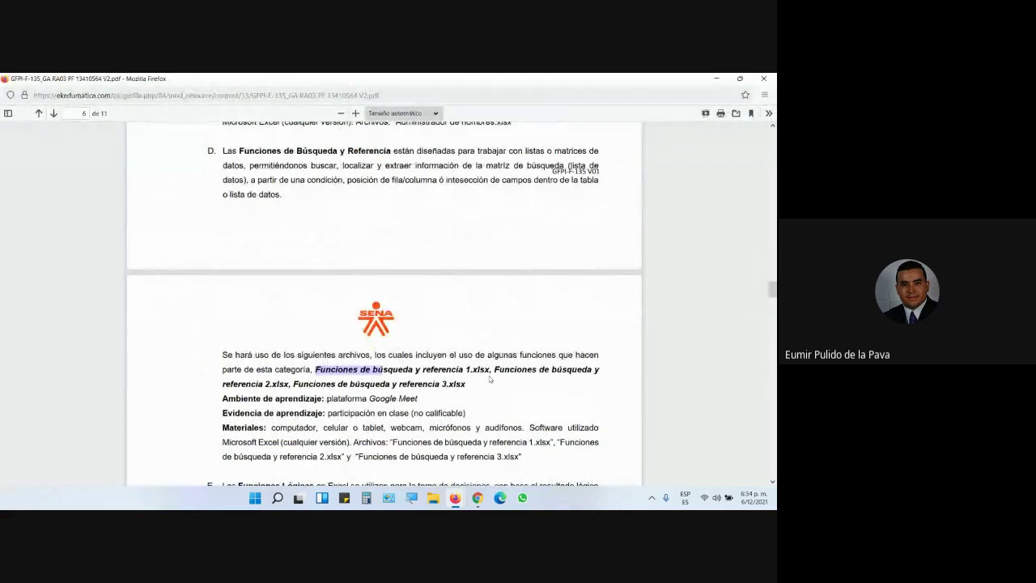
Admit the participant waiting in the Google Meet call and return to the course page.
mouse_move(455, 498)
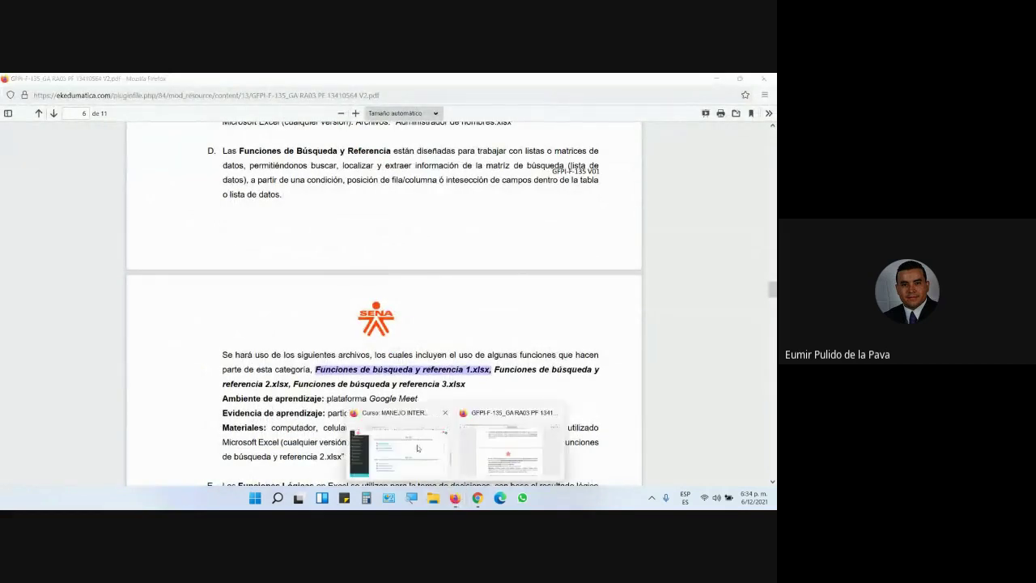
left_click(441, 422)
left_click(416, 421)
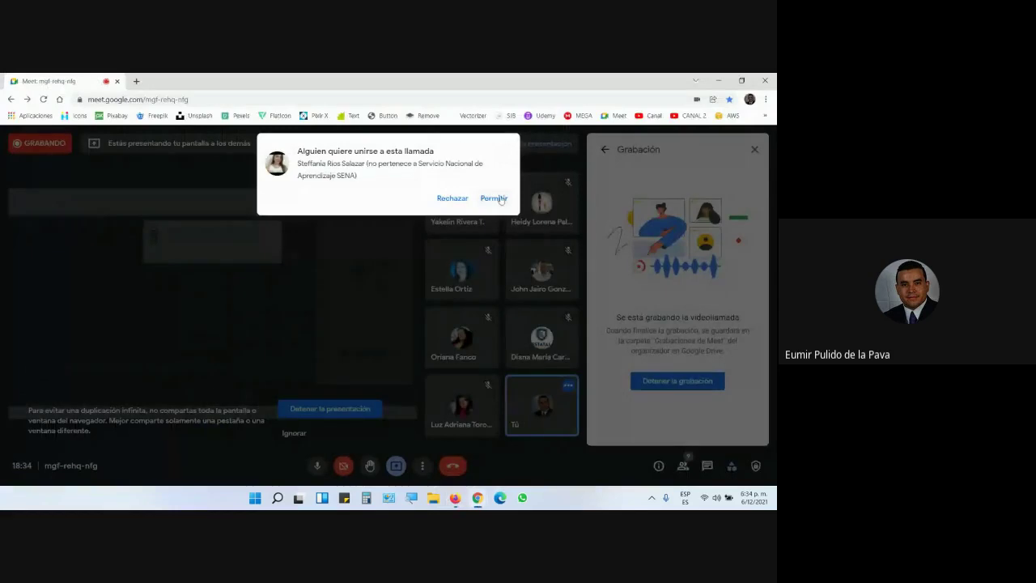
left_click(494, 198)
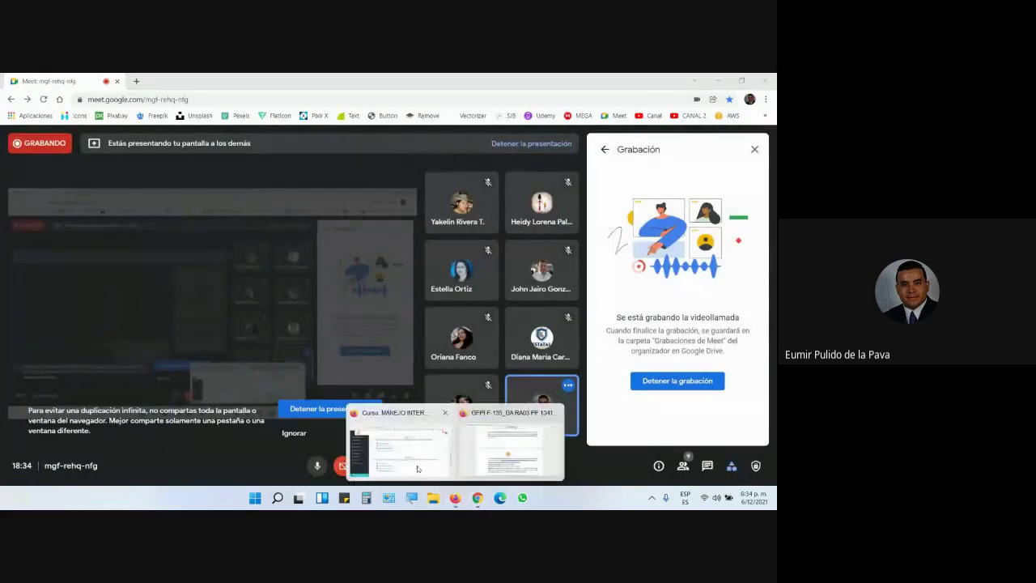
left_click(417, 465)
scroll(303, 378, "down", 3)
Open 'Funciones de búsqueda y referencia 2.xlsx' in Excel from ARCHIVOS PARA DESCARGAR, then admit the Meet participant.
left_click(293, 314)
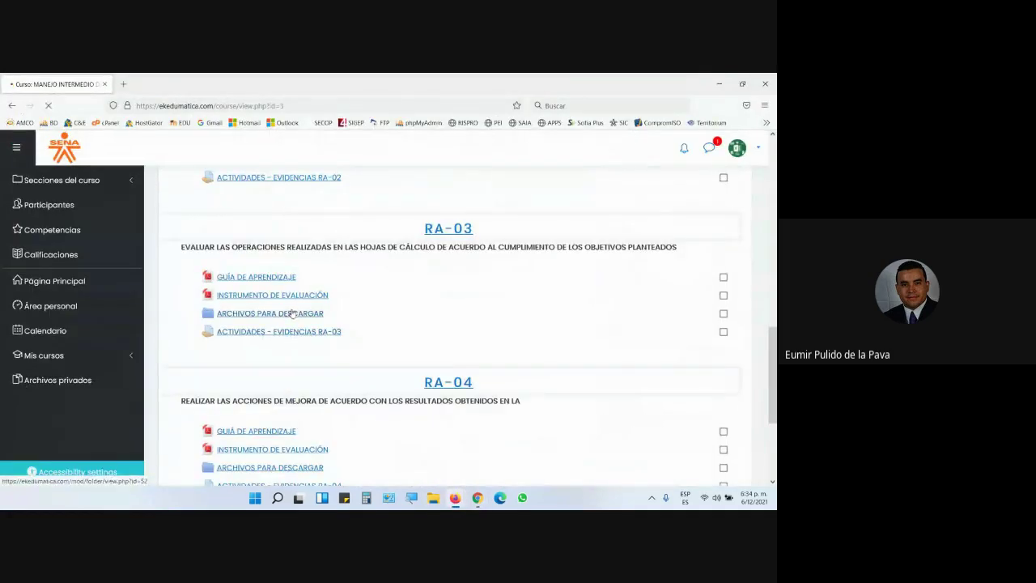
scroll(373, 291, "down", 5)
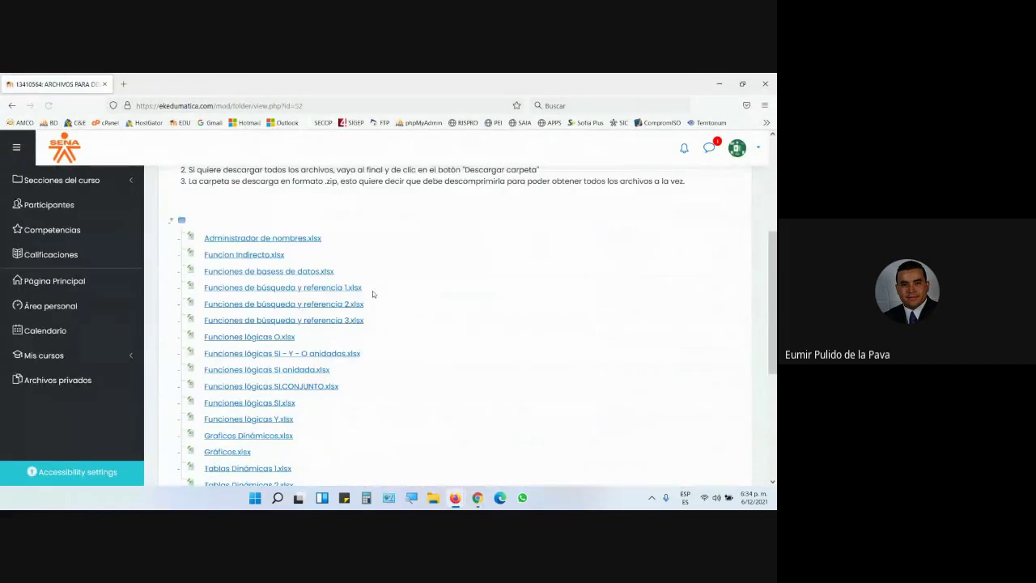
left_click(340, 305)
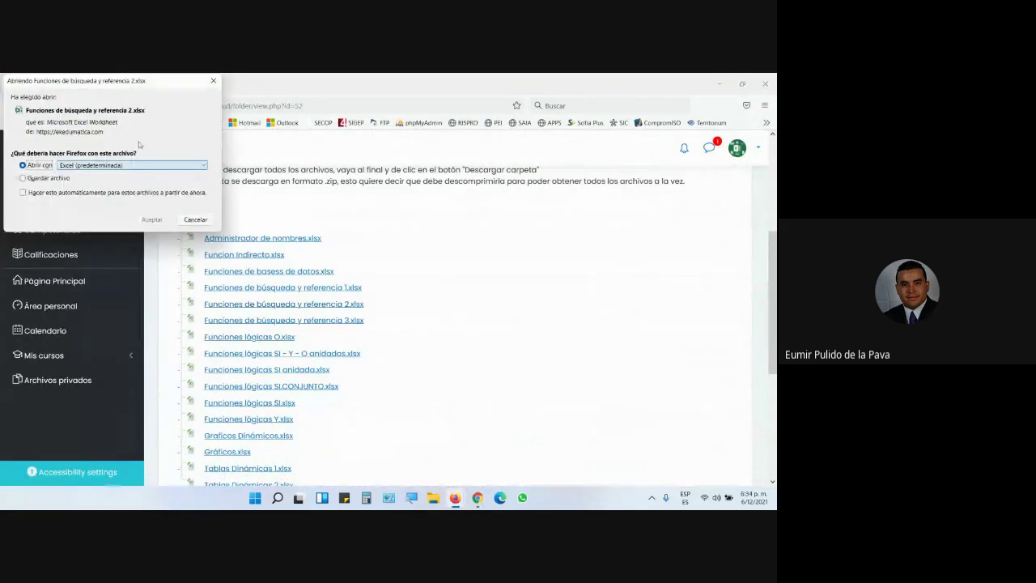
left_click(151, 220)
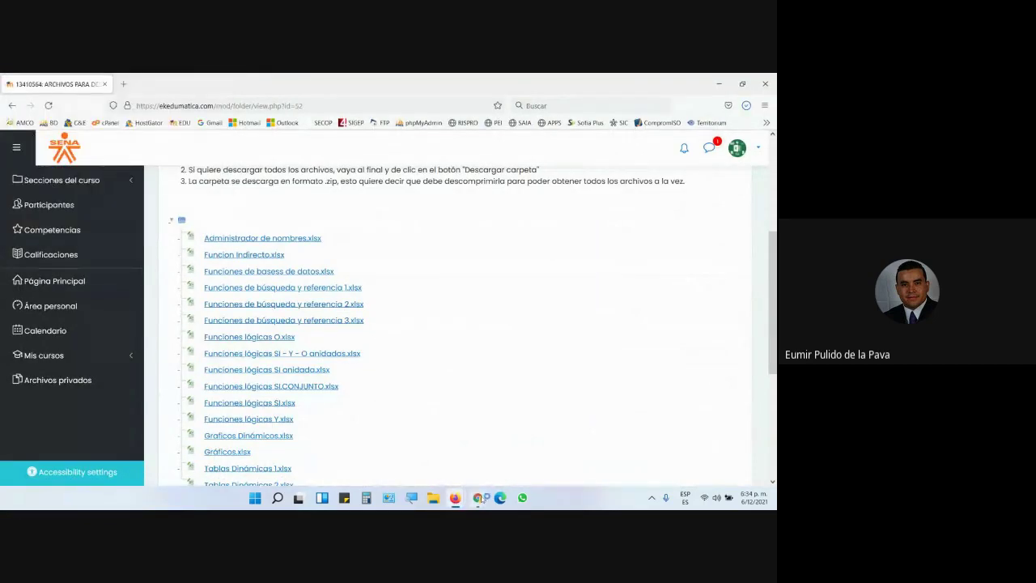
left_click(477, 497)
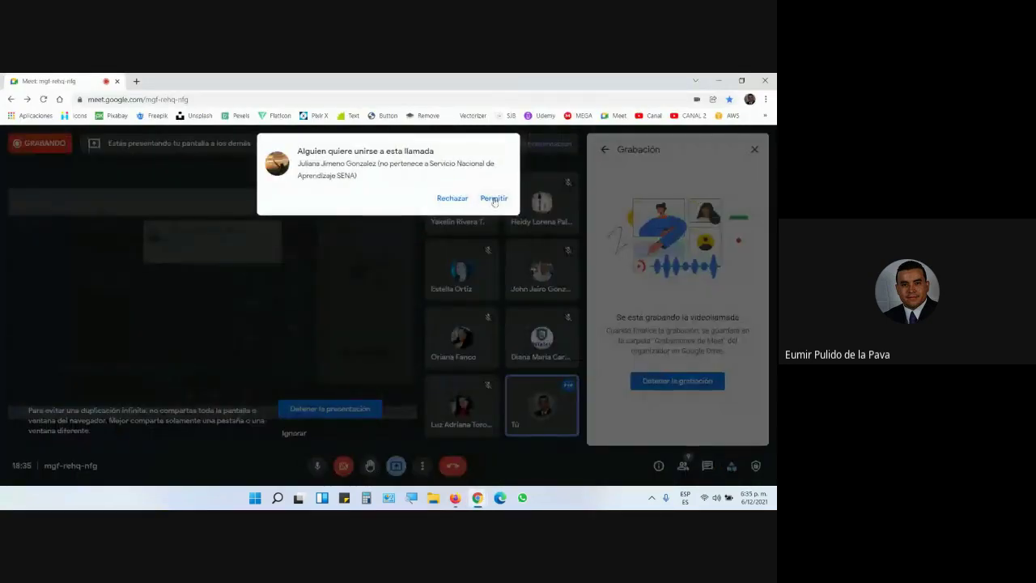
left_click(494, 198)
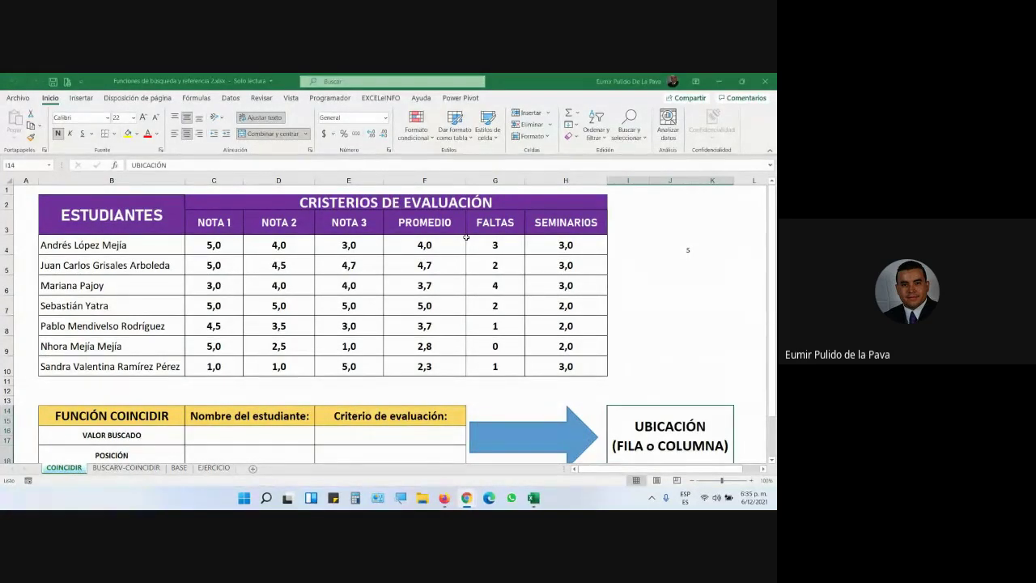
Admit the participant asking to join the Meet call and bring the Excel workbook forward.
mouse_move(468, 499)
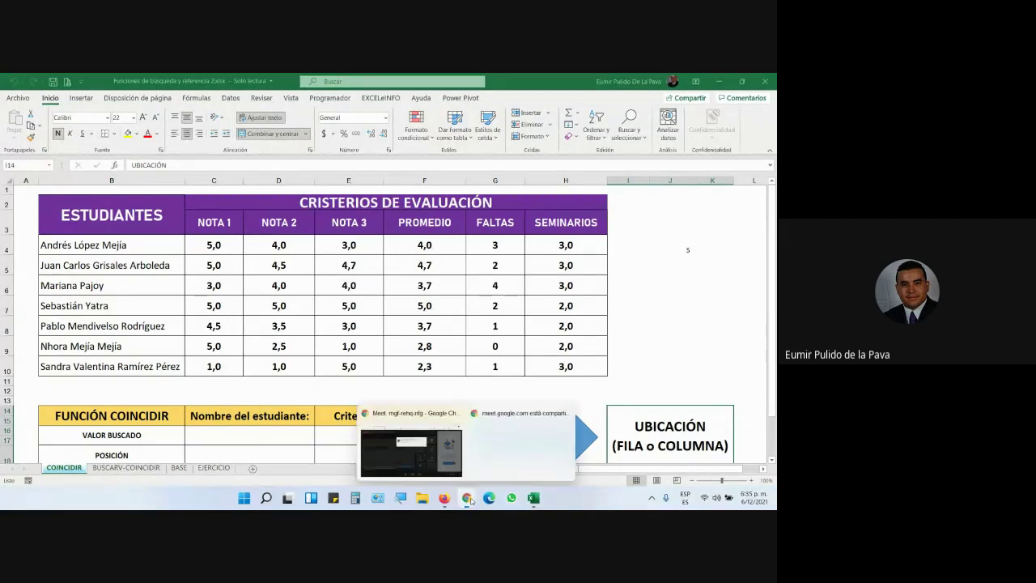
left_click(441, 437)
left_click(503, 198)
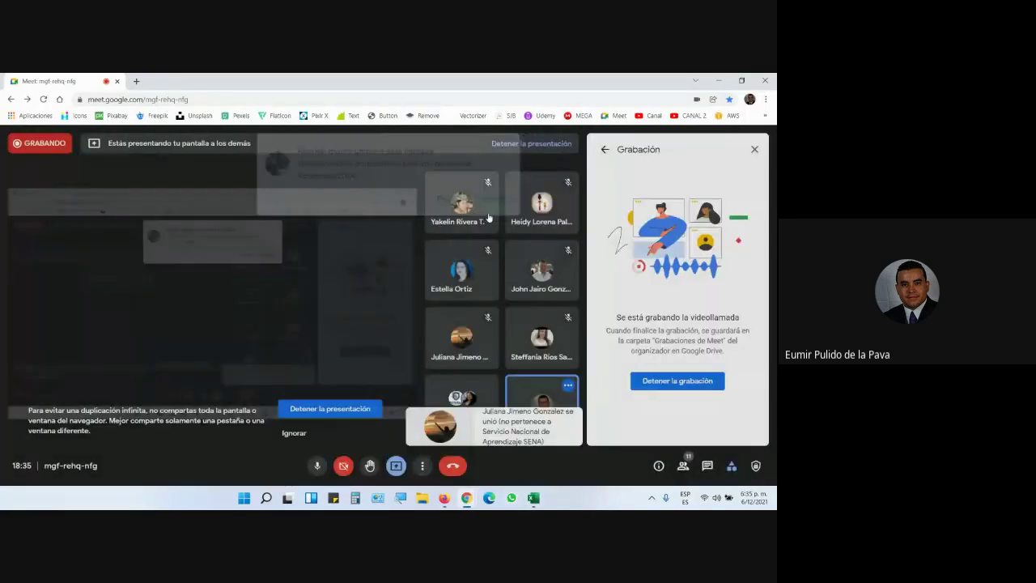
left_click(533, 498)
Browse the lookup and reference functions list without inserting any function.
scroll(341, 297, "down", 1)
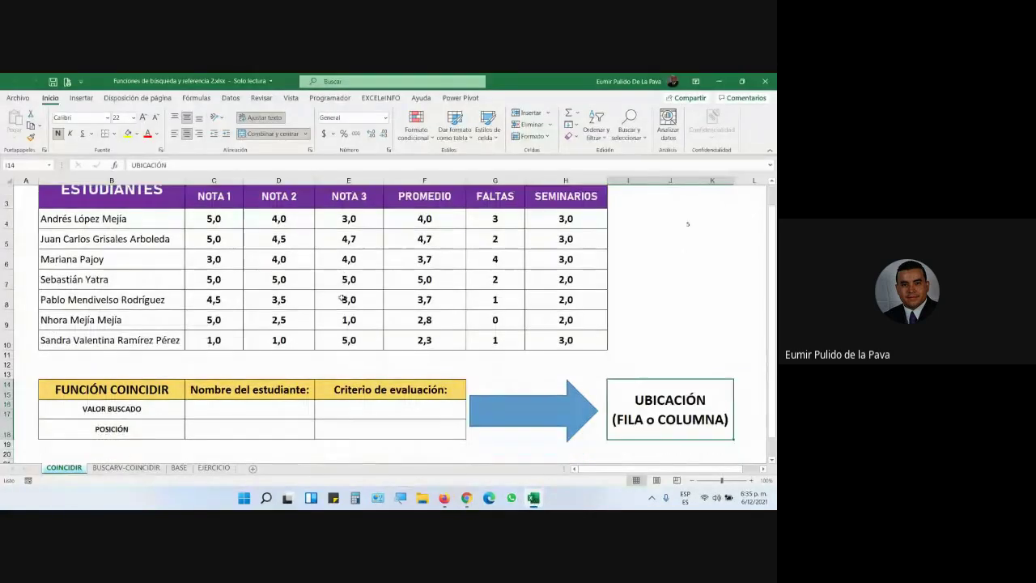
scroll(341, 297, "up", 1)
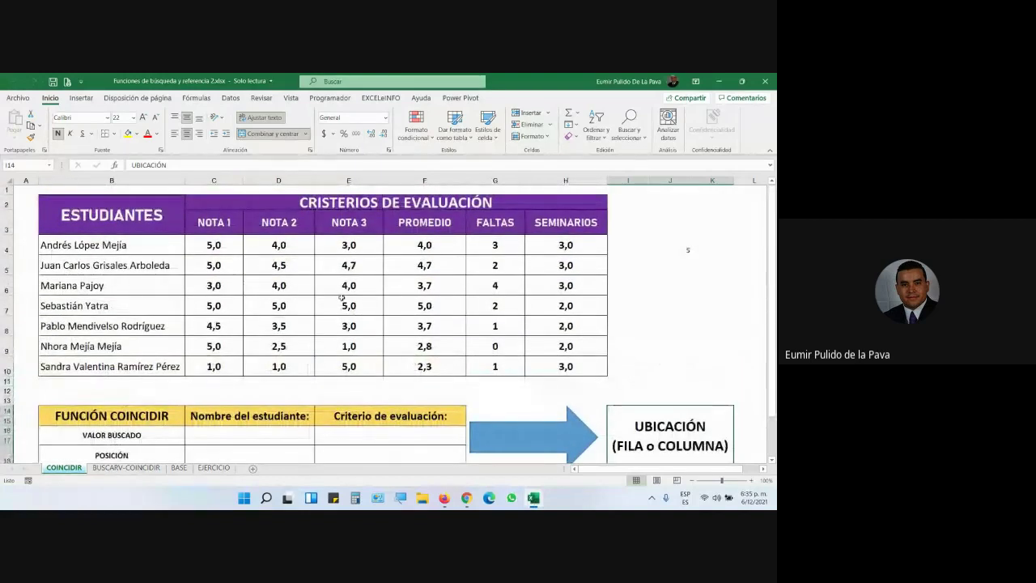
left_click(197, 98)
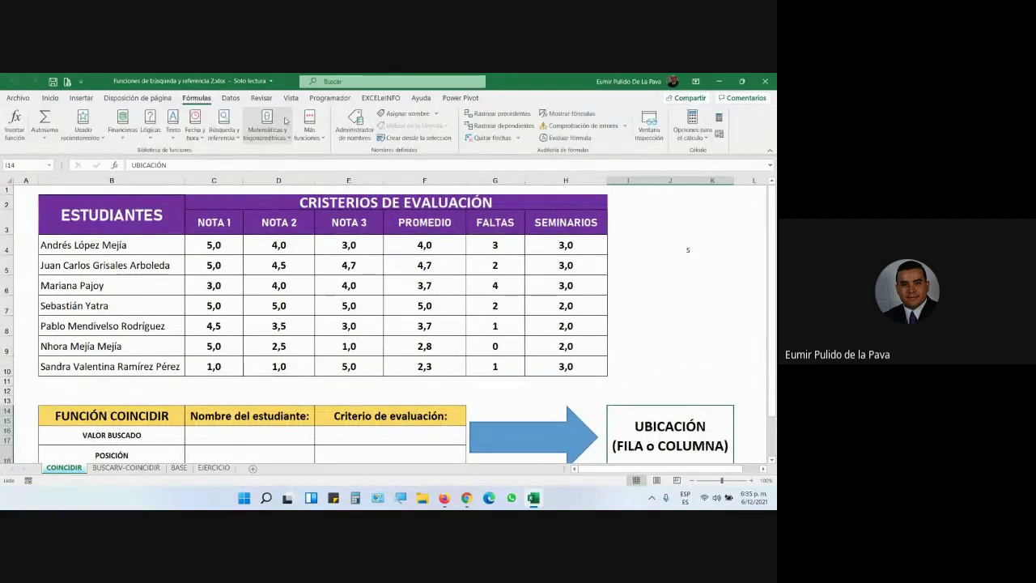
left_click(223, 128)
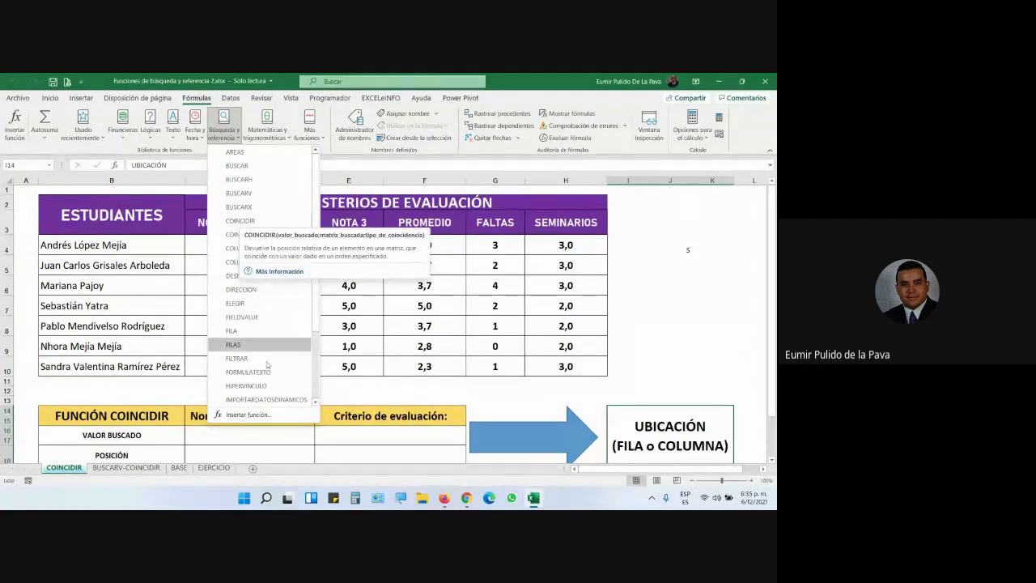
left_click(377, 436)
Check the student-name dropdown in C16 without choosing a name.
scroll(388, 431, "down", 1)
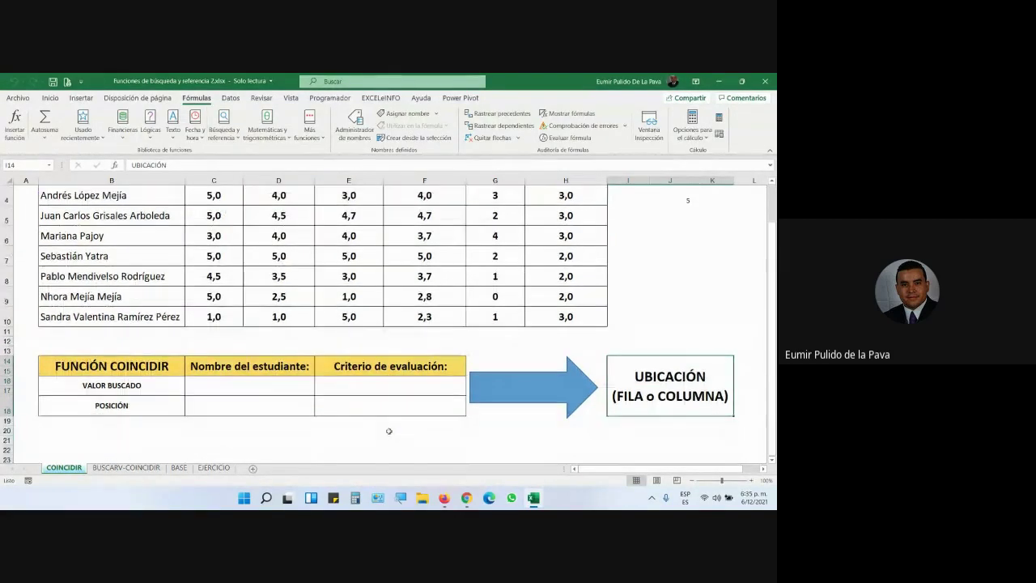
left_click(299, 391)
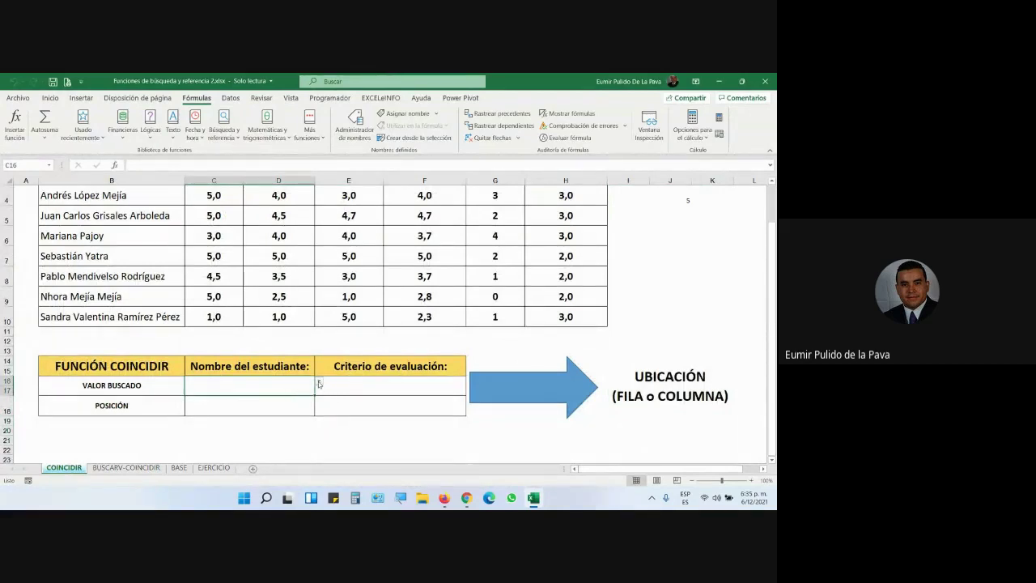
left_click(319, 384)
left_click(319, 384)
Check the criterion dropdown in E16, leaving it empty, and select the POSICIÓN cell C18.
left_click(405, 387)
left_click(470, 382)
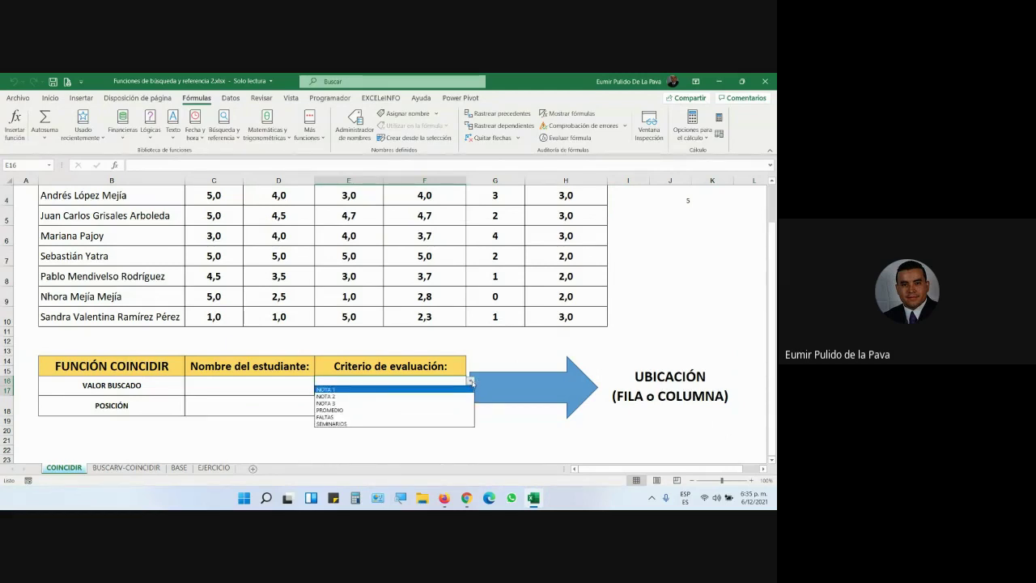
left_click(470, 382)
left_click(470, 382)
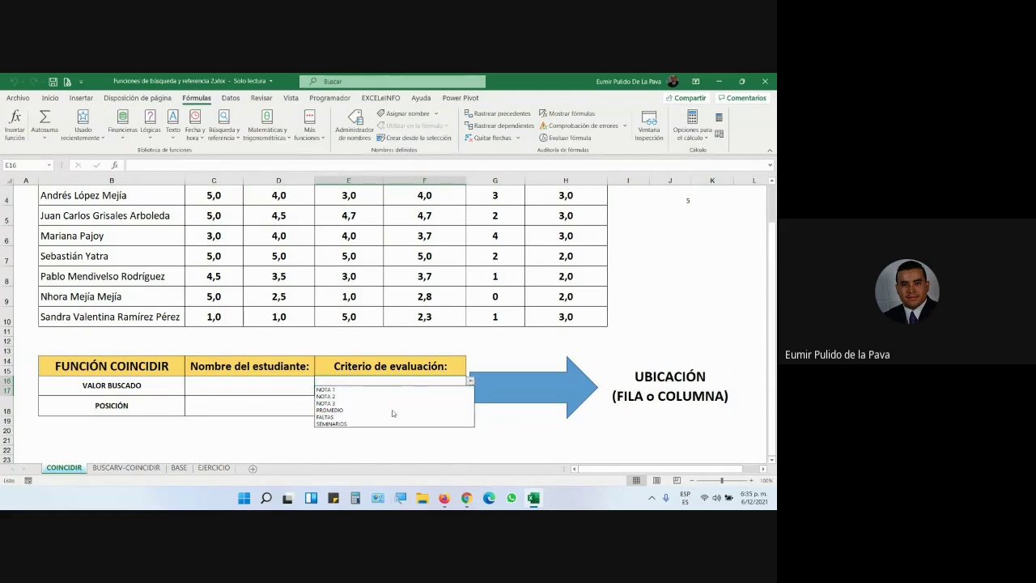
left_click(416, 381)
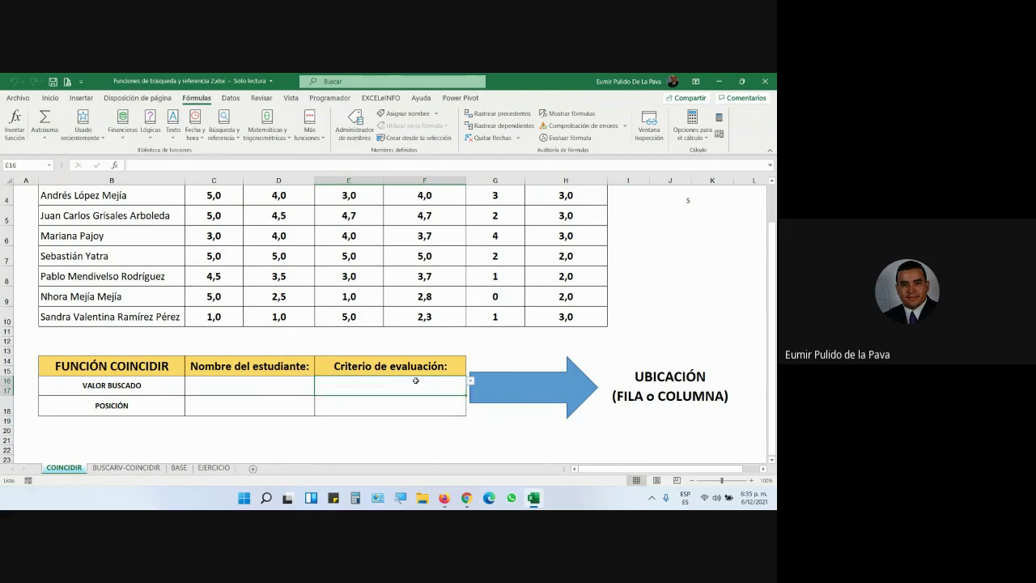
left_click(277, 403)
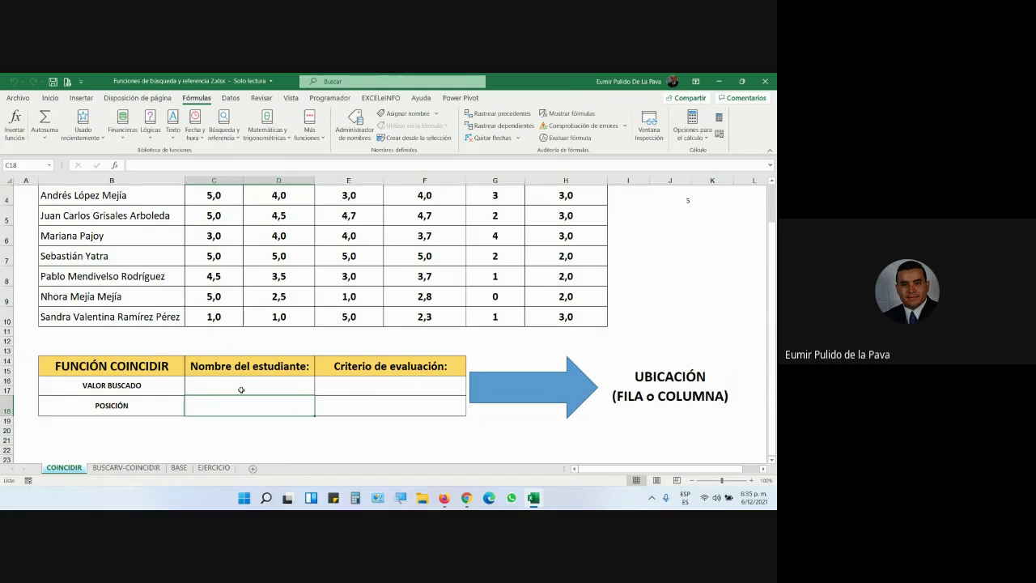
left_click(51, 99)
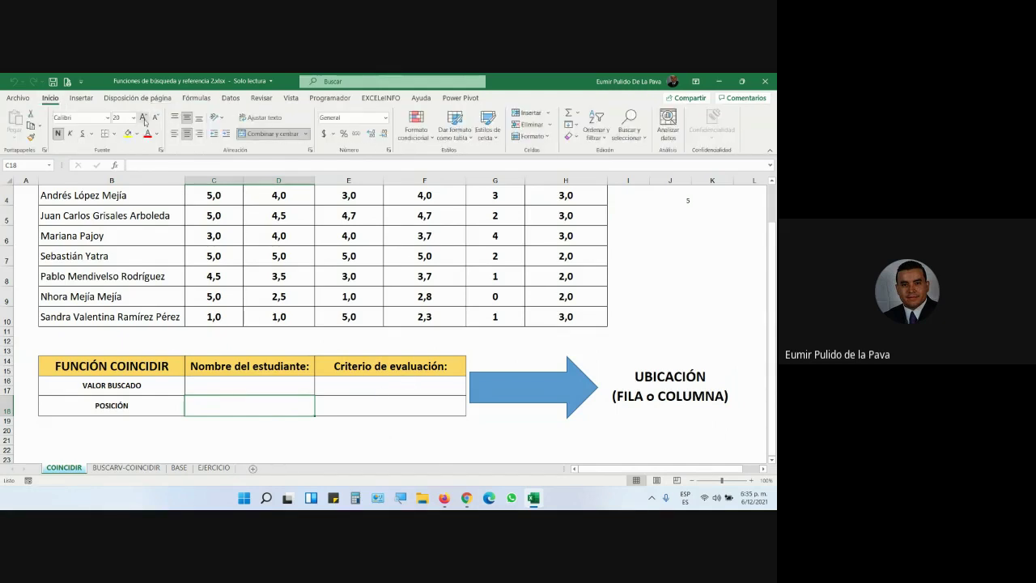
Start typing =coin in C18, then admit the waiting Meet participant and glance at the chat.
type("=co")
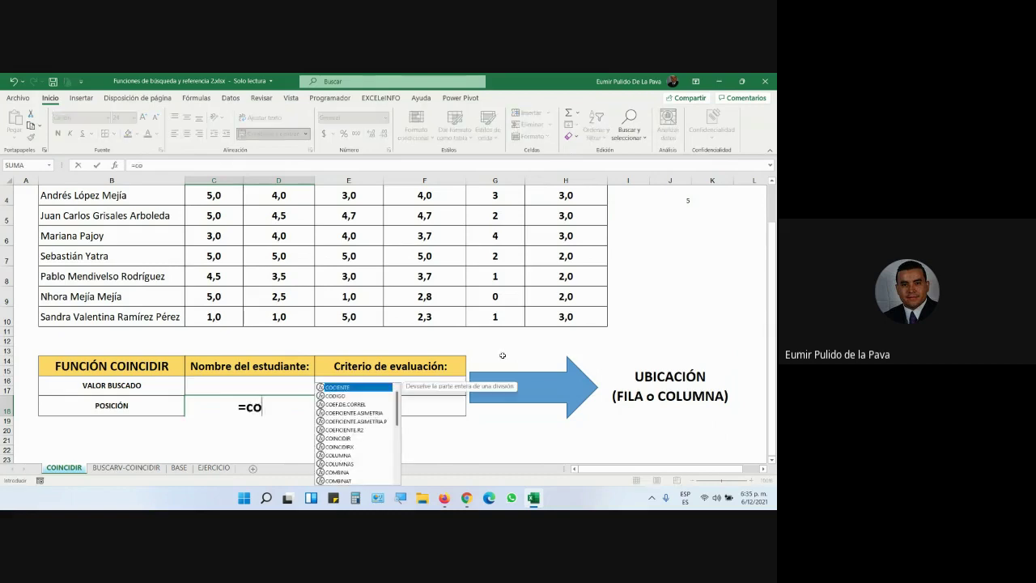
type("in")
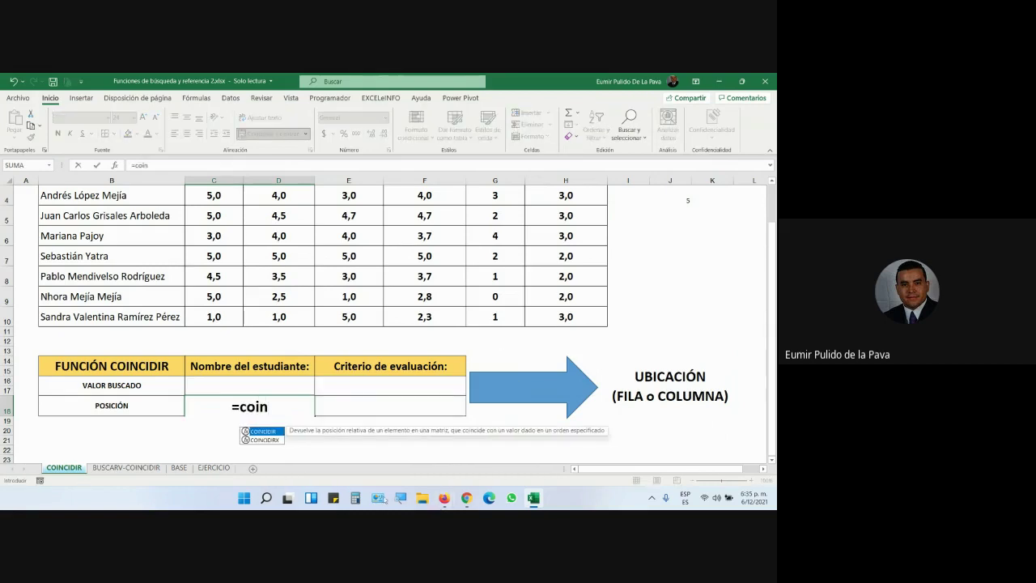
left_click(398, 499)
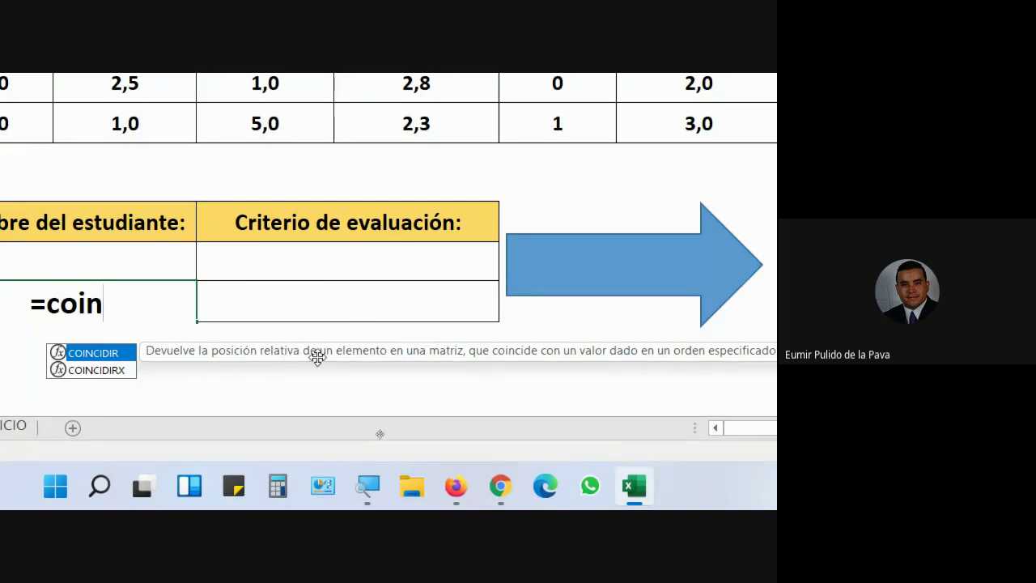
left_click(501, 486)
left_click(576, 271)
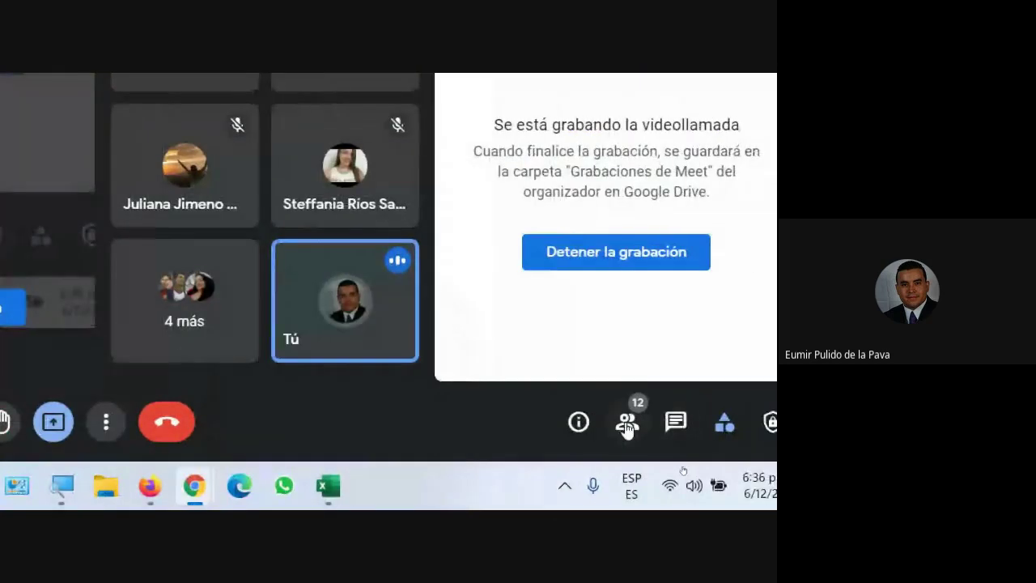
left_click(628, 422)
left_click(663, 422)
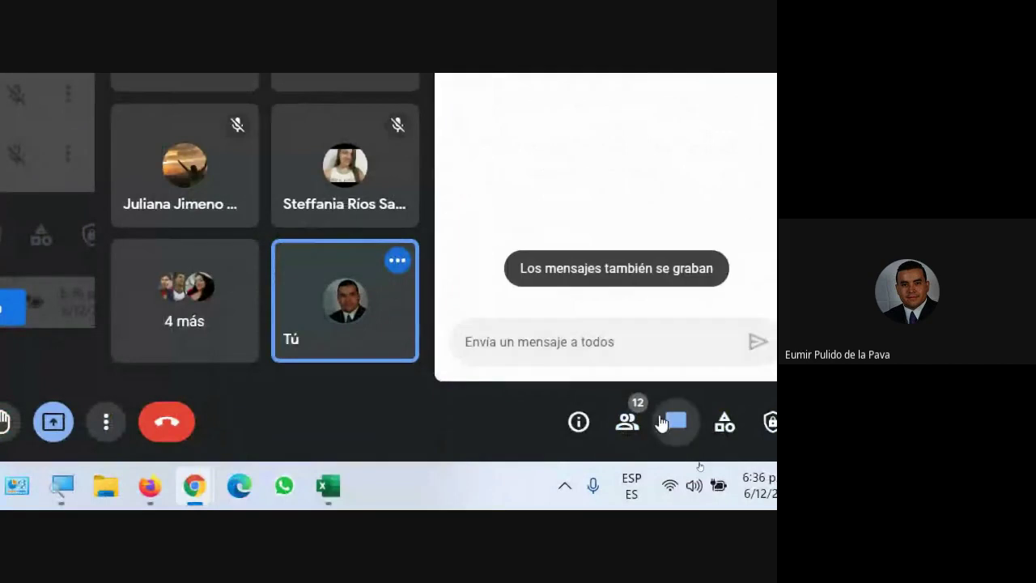
left_click(346, 488)
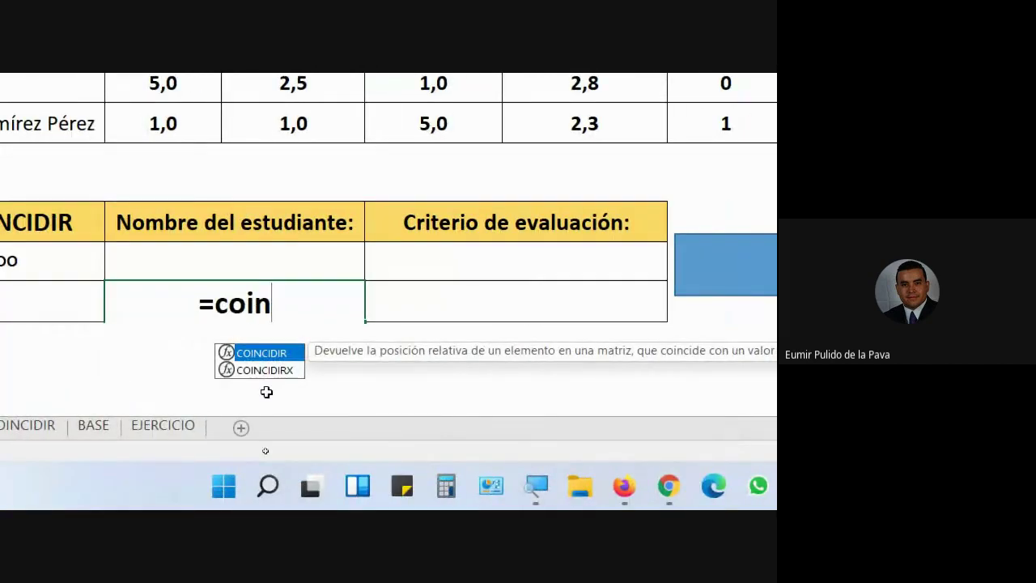
Build =COINCIDIR(C16;B4:B10;0) in POSICIÓN using lookup cell C16, range B4:B10 and exact match.
key("Tab")
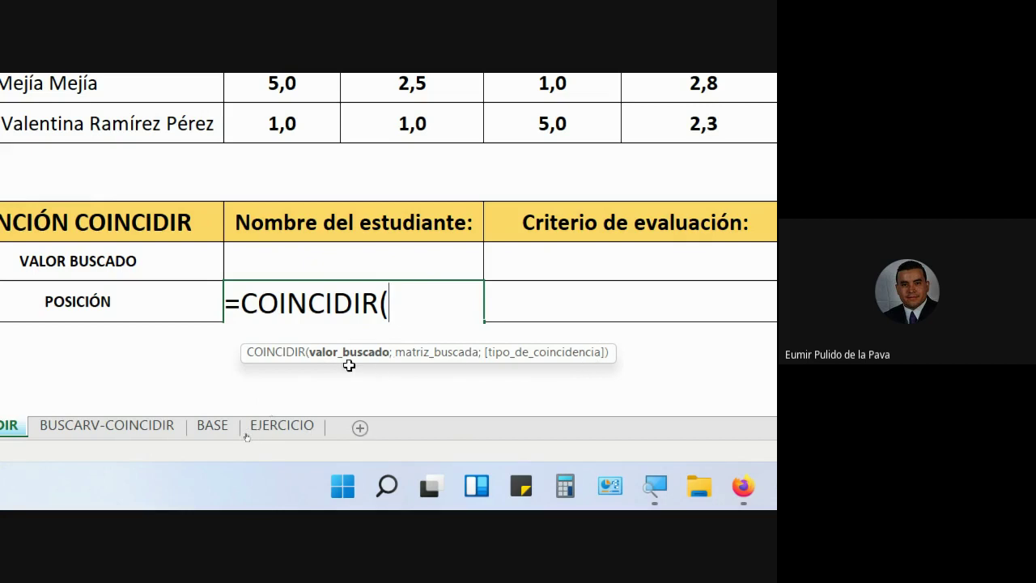
left_click(355, 258)
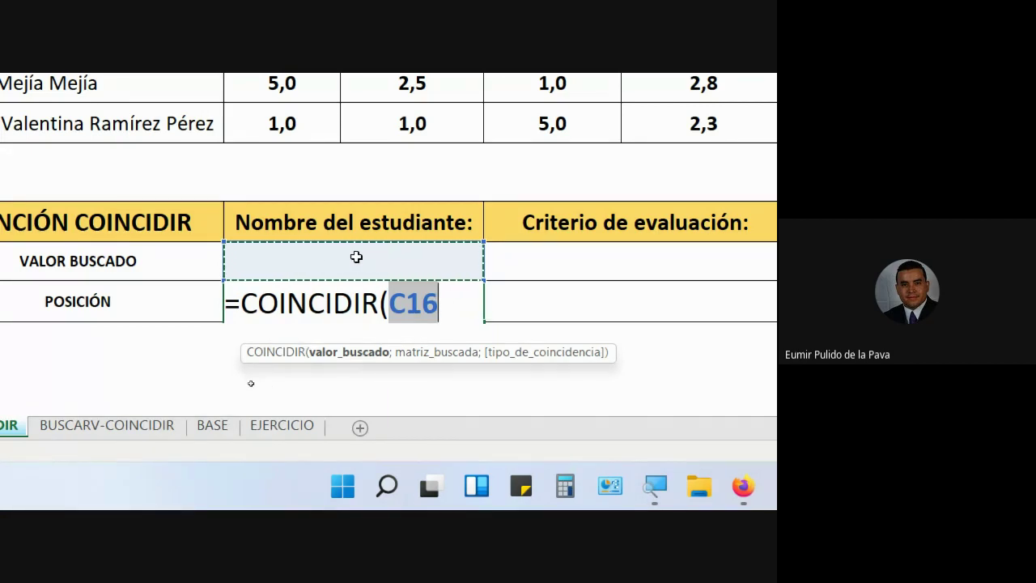
type(";")
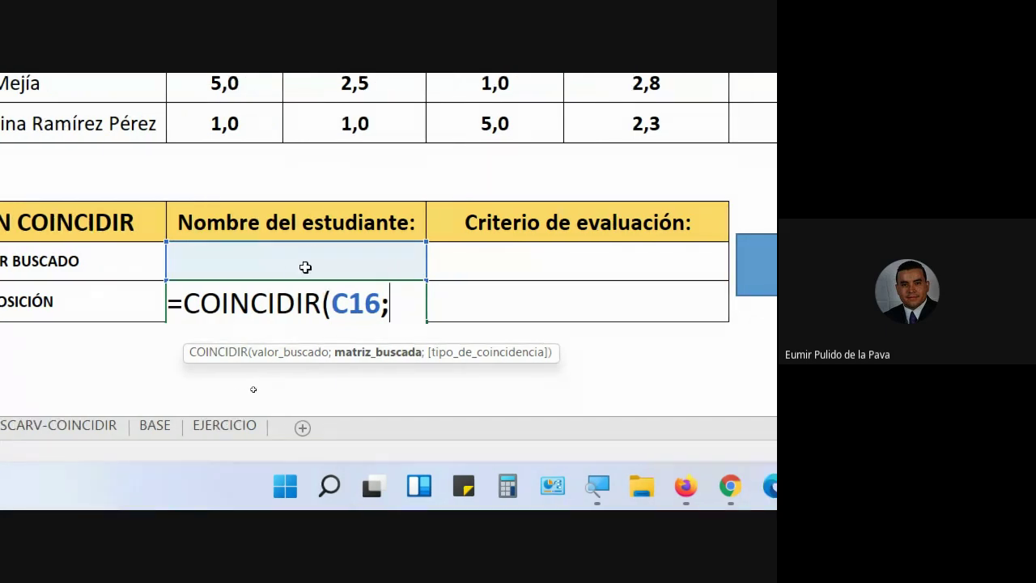
scroll(129, 178, "up", 2)
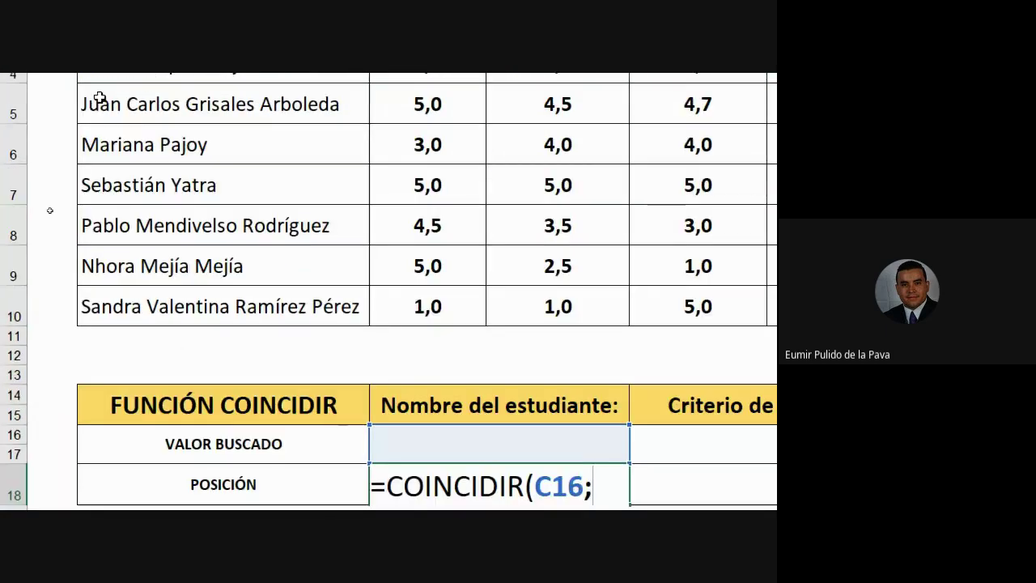
left_click(127, 144)
left_click_drag(132, 177, 114, 388)
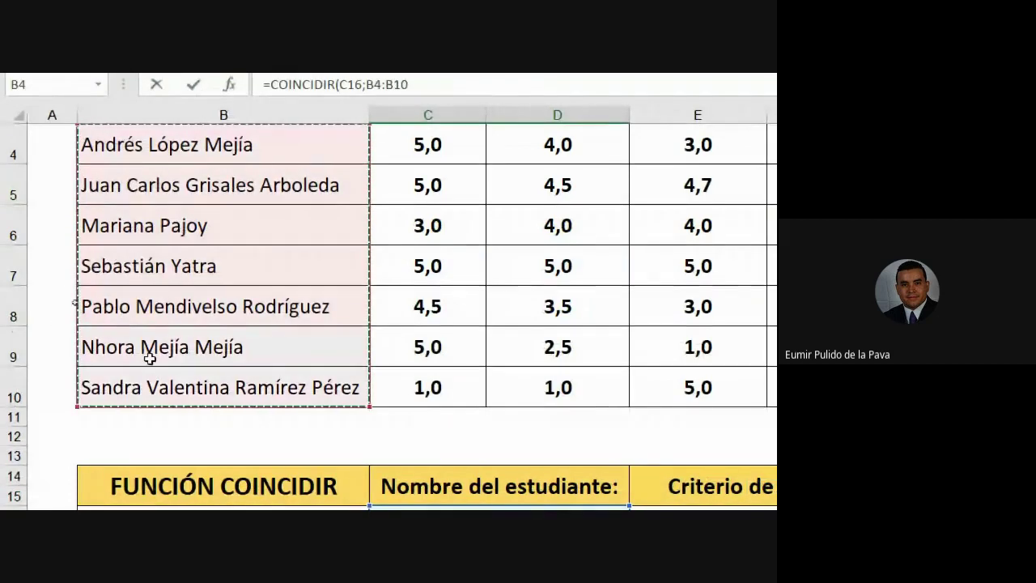
scroll(174, 292, "up", 1)
scroll(162, 292, "down", 1)
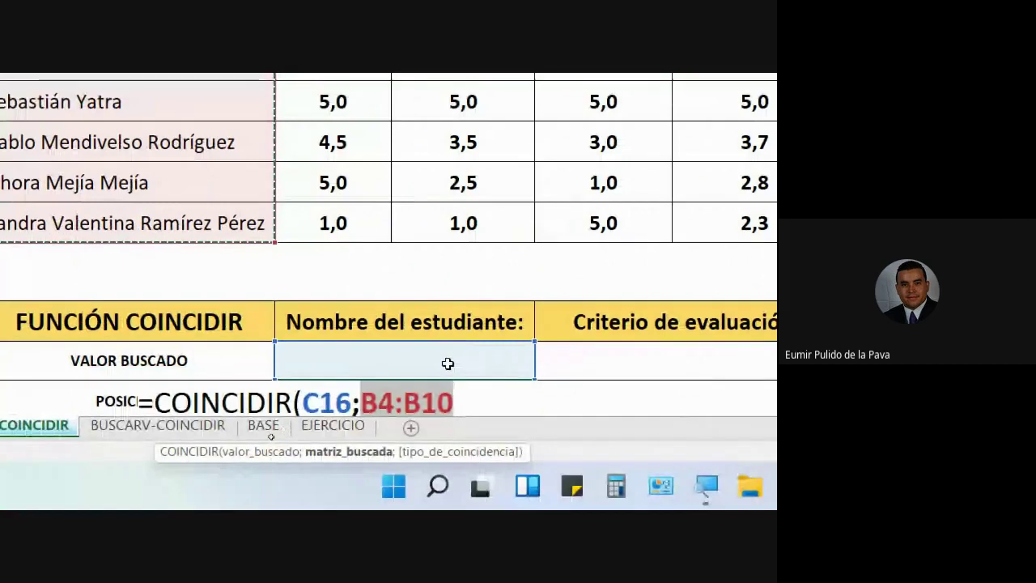
type(";")
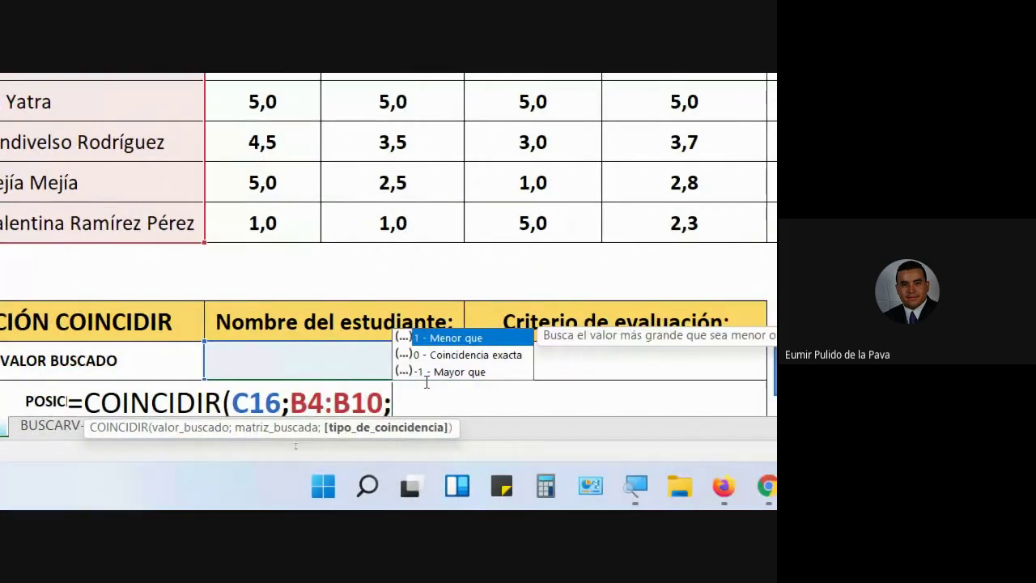
key("Down")
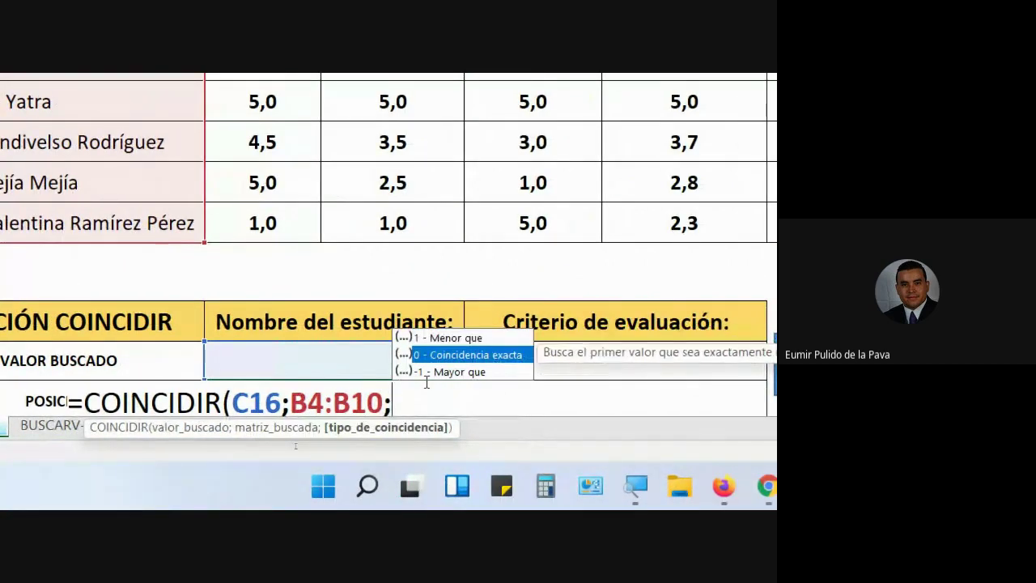
key("Tab")
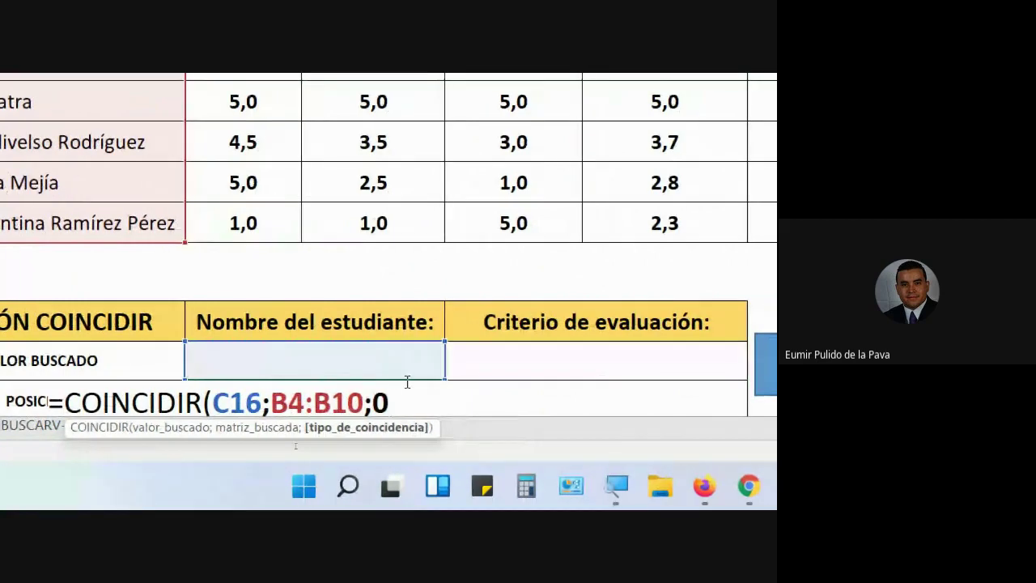
type(")")
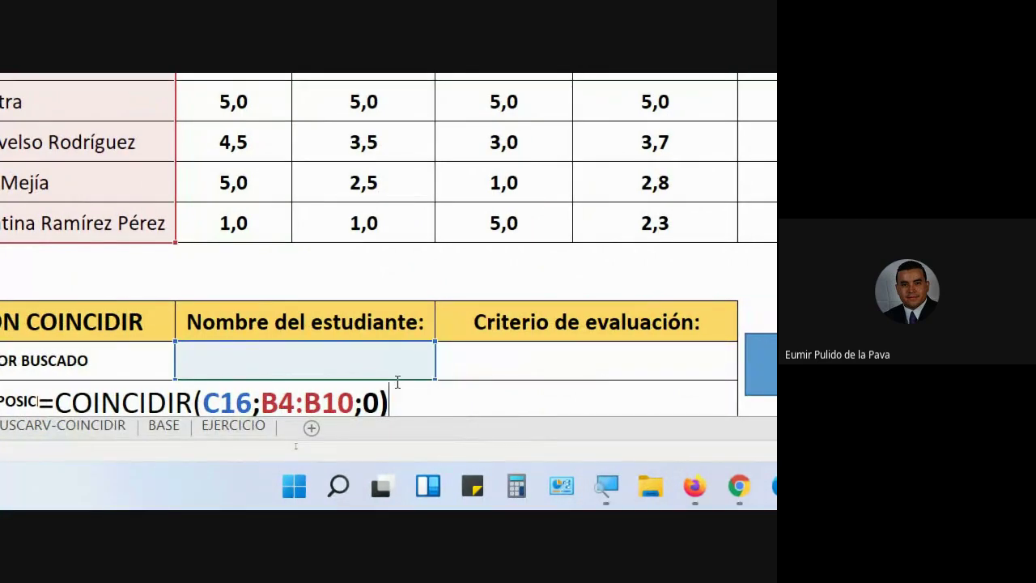
Enter the formula, then pick the third student in VALOR BUSCADO and verify POSICIÓN returns 3.
key("Return")
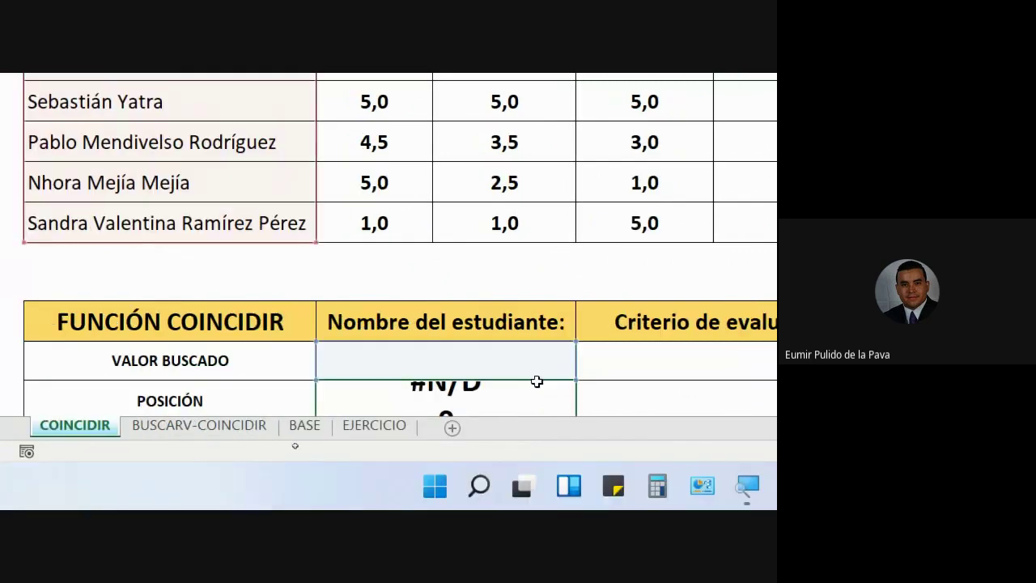
left_click(556, 354)
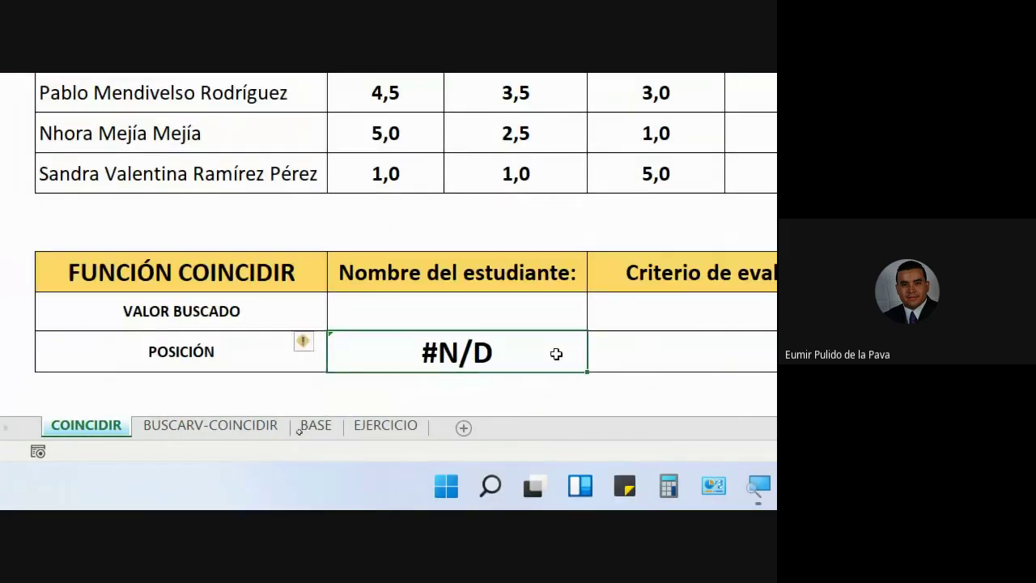
left_click(518, 311)
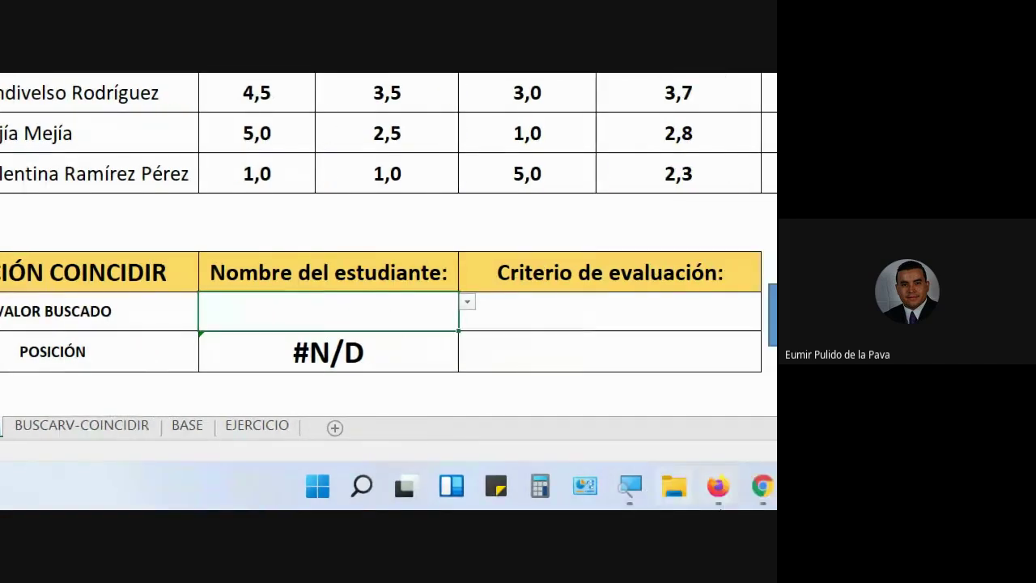
left_click(467, 301)
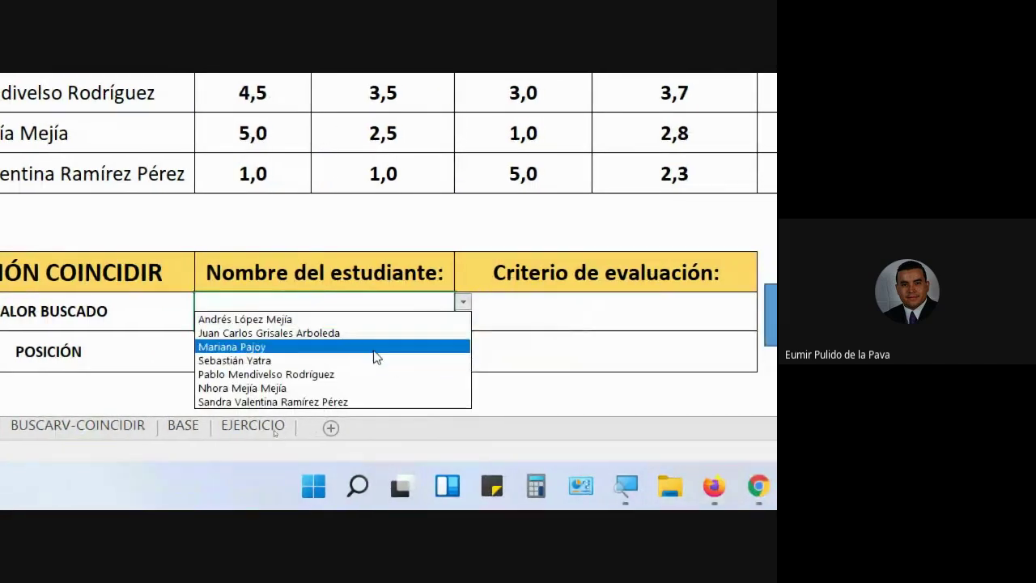
left_click(376, 349)
left_click(352, 352)
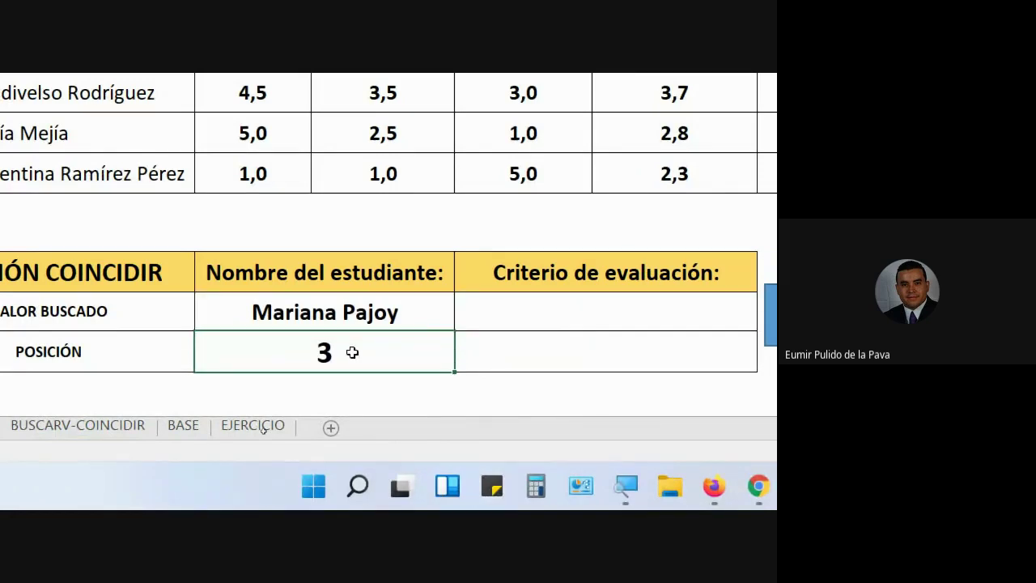
scroll(162, 139, "up", 1)
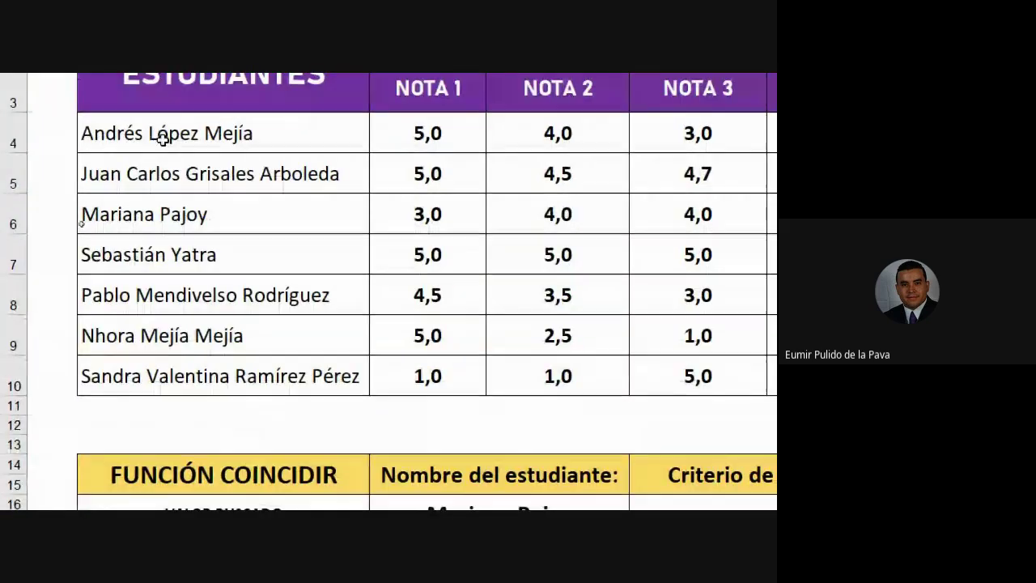
left_click(162, 139)
left_click(152, 172)
left_click(159, 213)
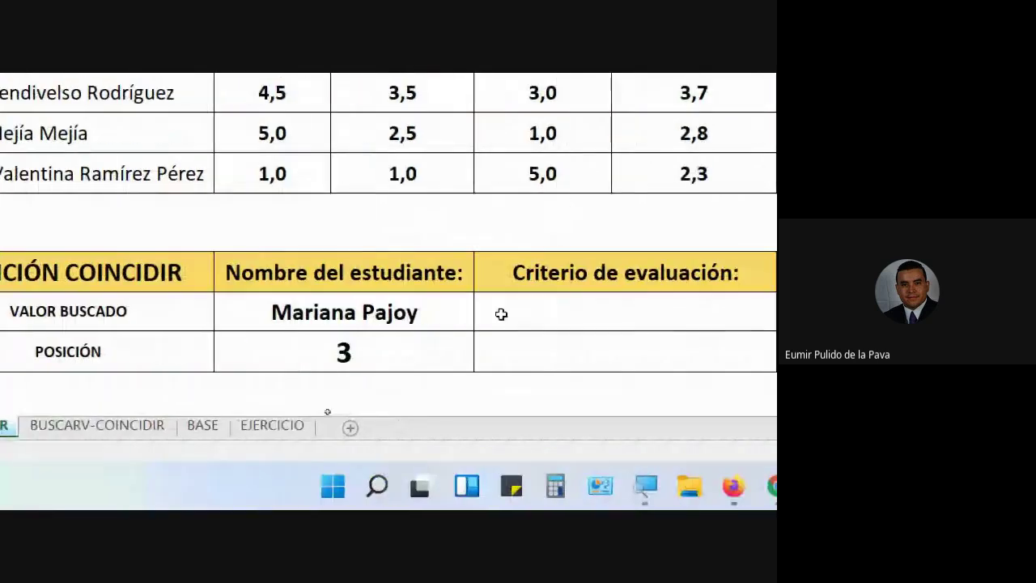
Pick the sixth student as lookup value and count down the list to verify position 6.
left_click(445, 316)
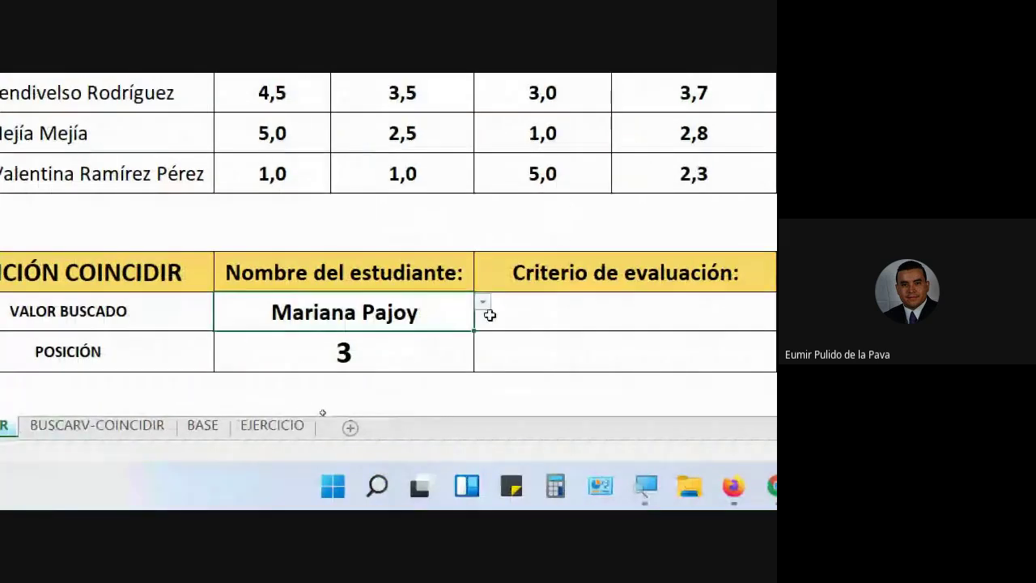
left_click(483, 304)
key("Escape")
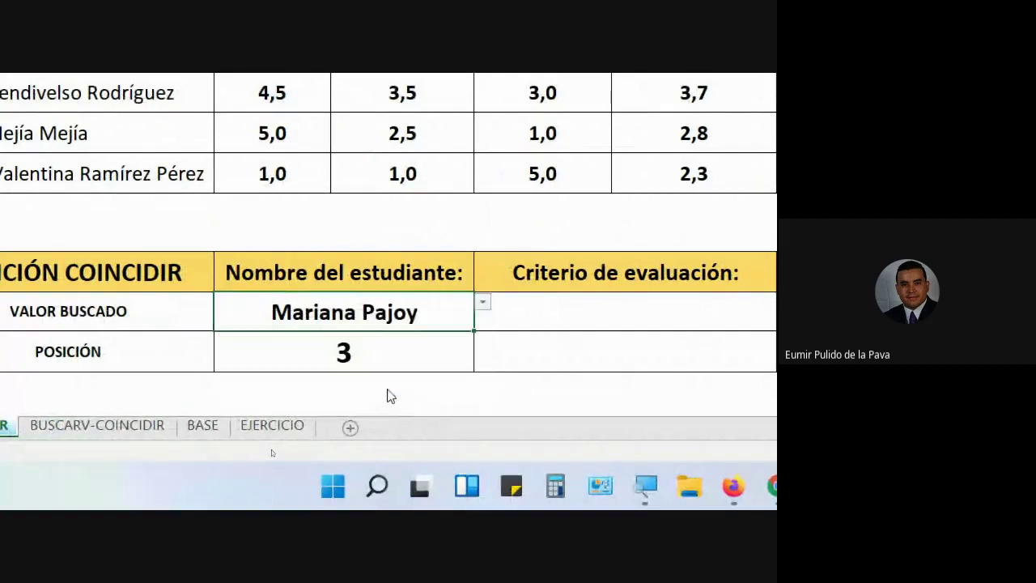
left_click(377, 352)
left_click(152, 191)
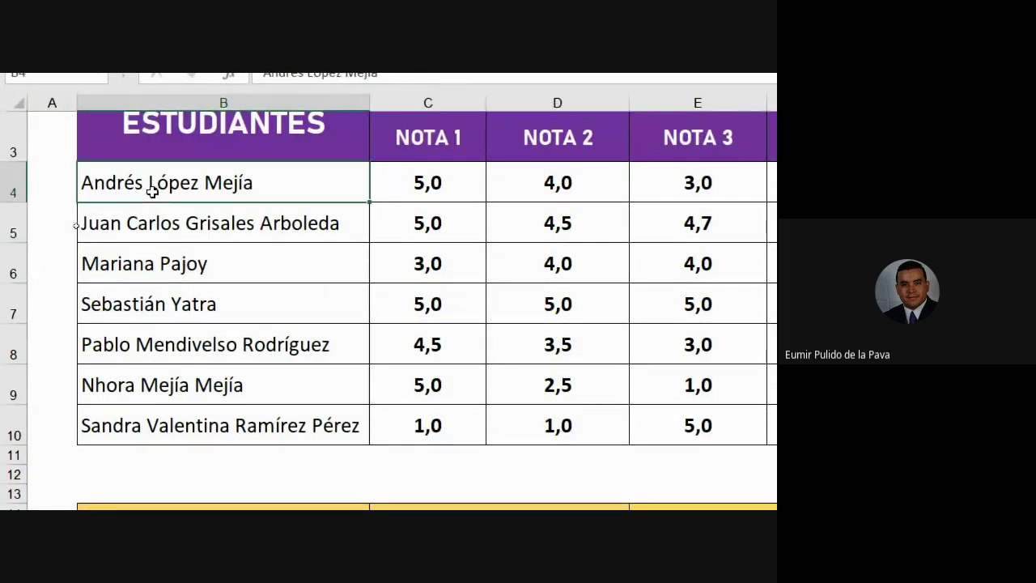
left_click(156, 212)
left_click(157, 261)
left_click(150, 306)
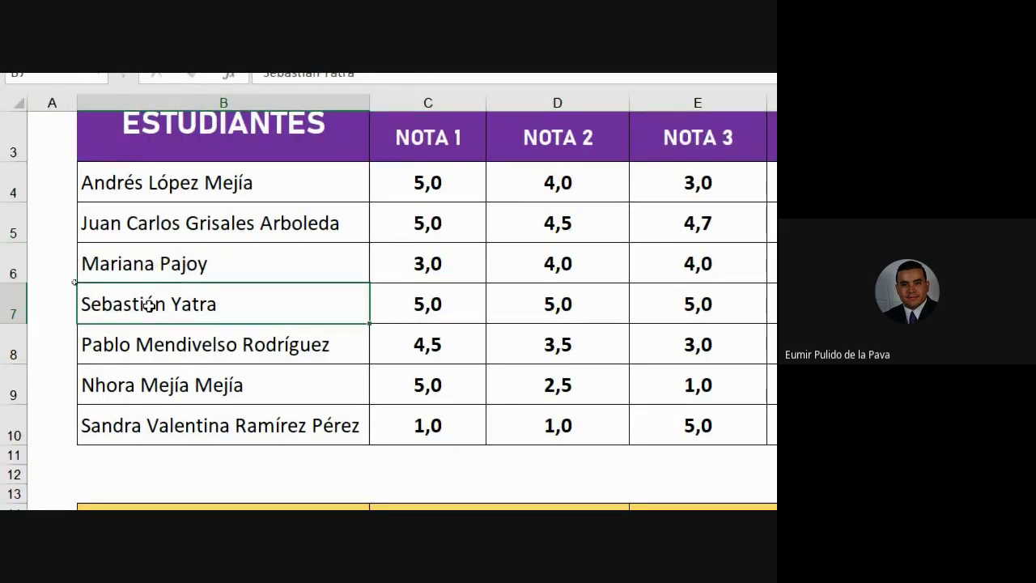
left_click(144, 344)
left_click(181, 390)
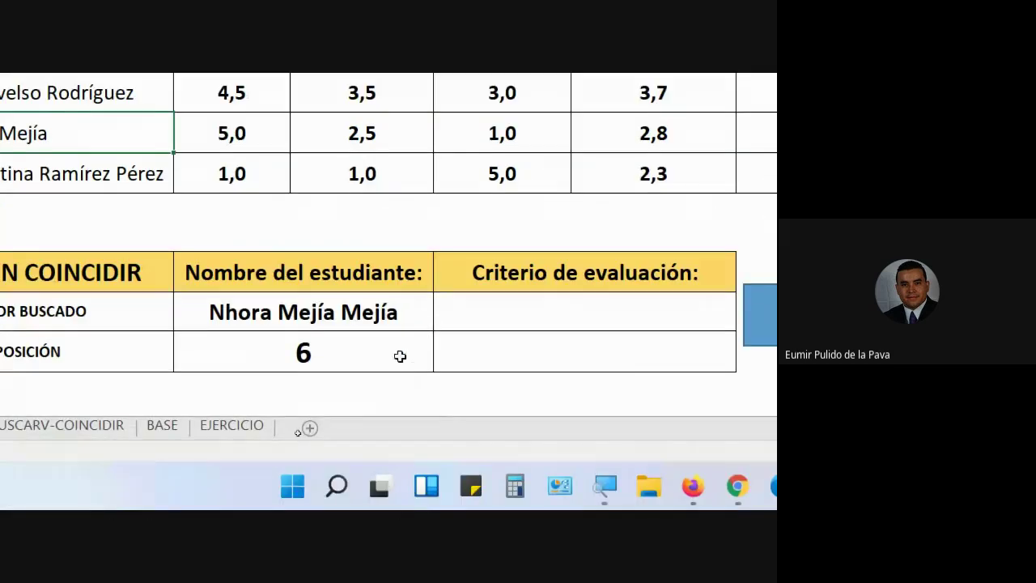
Review the =COINCIDIR(C16;B4:B10;0) formula in POSICIÓN and confirm it returns 6.
left_click(398, 354)
double_click(397, 354)
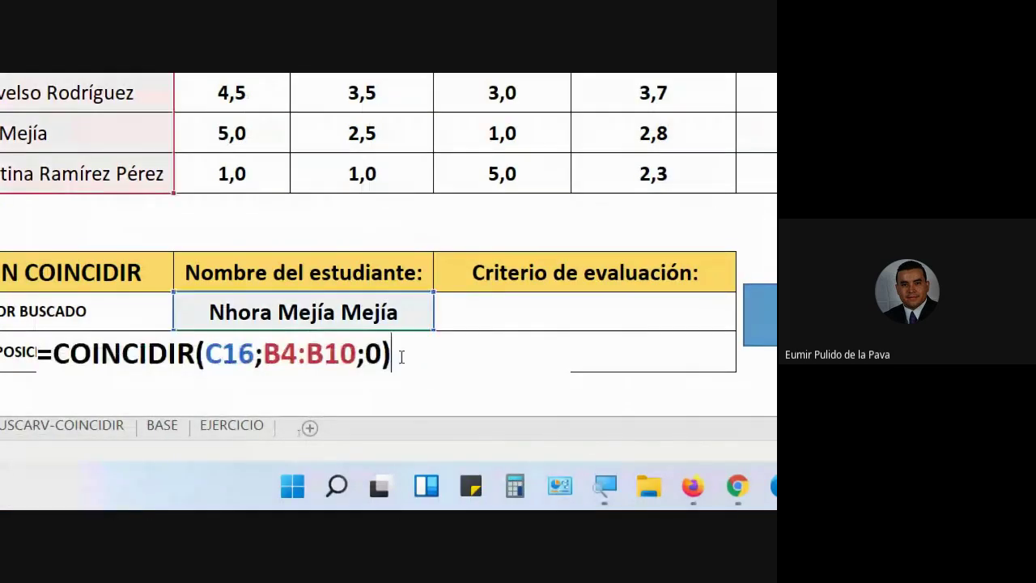
left_click_drag(177, 354, 346, 354)
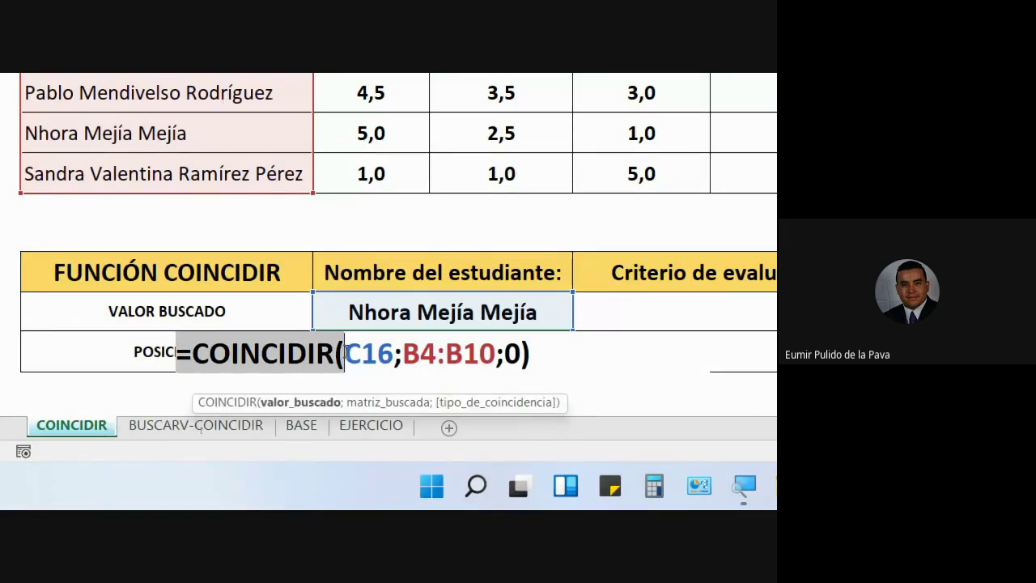
key("Return")
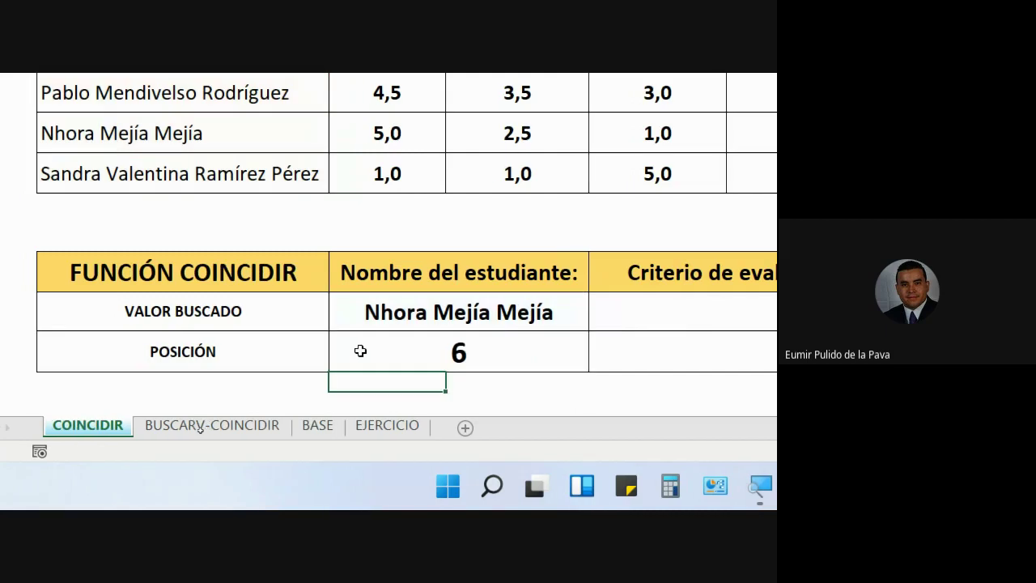
left_click(401, 361)
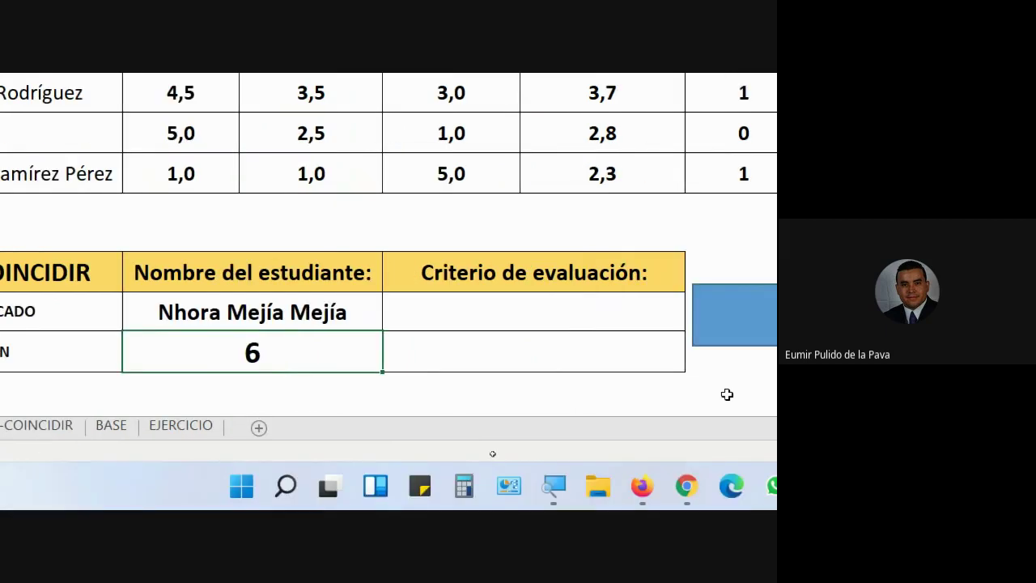
Accept the pending join request in Google Meet and bring Excel back to the front.
mouse_move(561, 486)
left_click(449, 389)
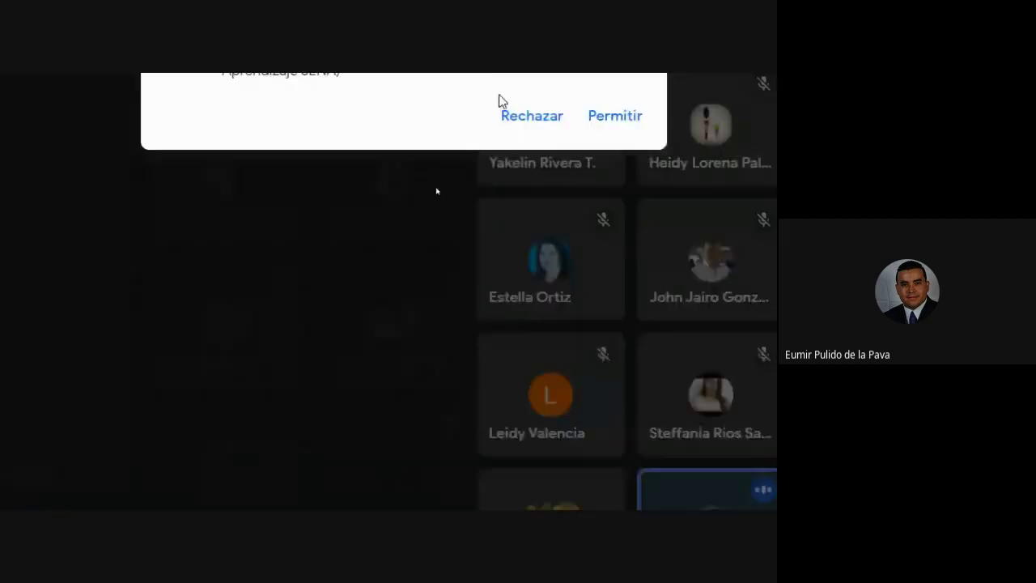
left_click(603, 209)
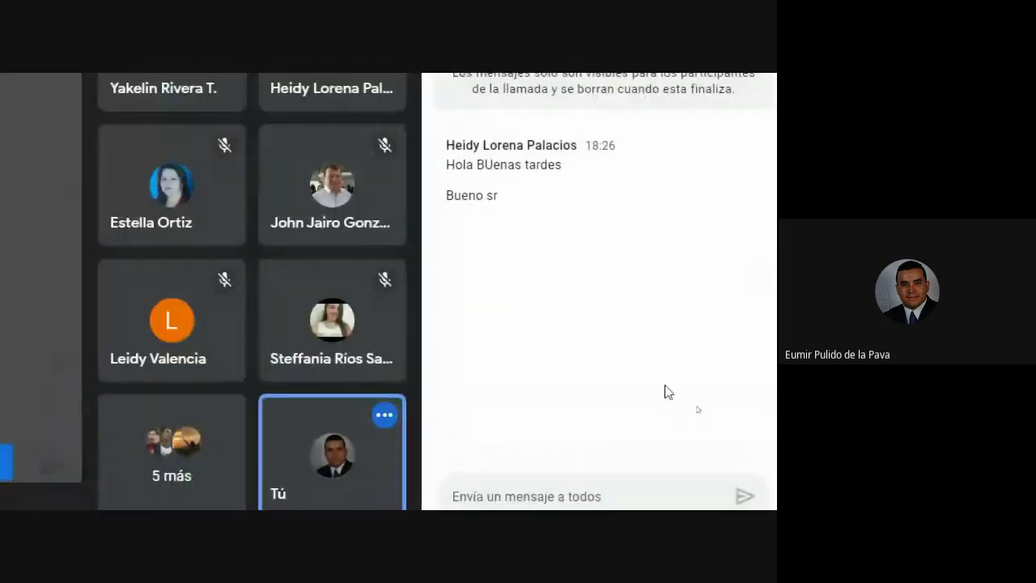
left_click(317, 486)
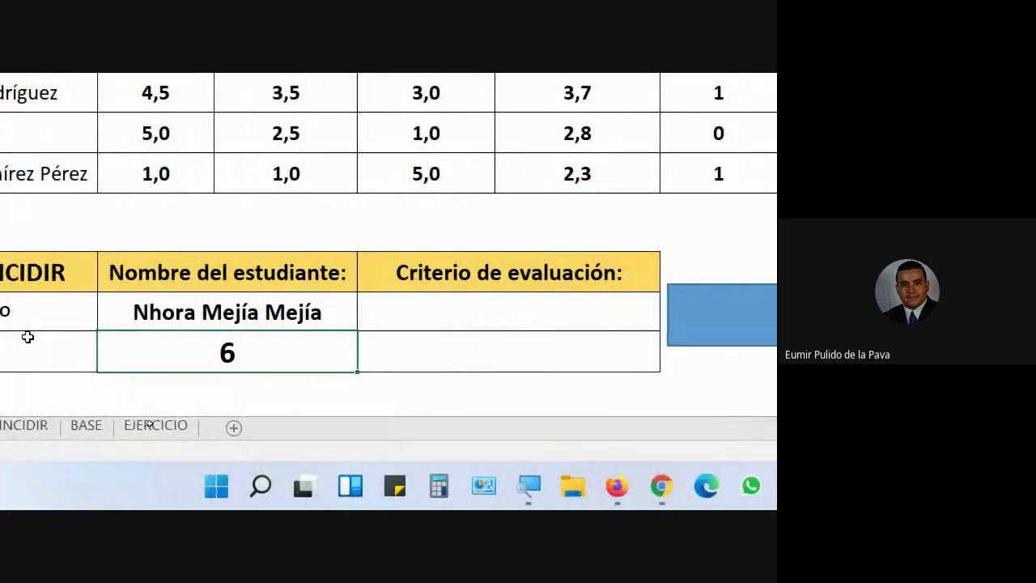
Enter =COINCIDIR(E16;C3:H3;0) under Criterio de evaluación to find E16's criterion among headers C3:H3.
left_click(476, 353)
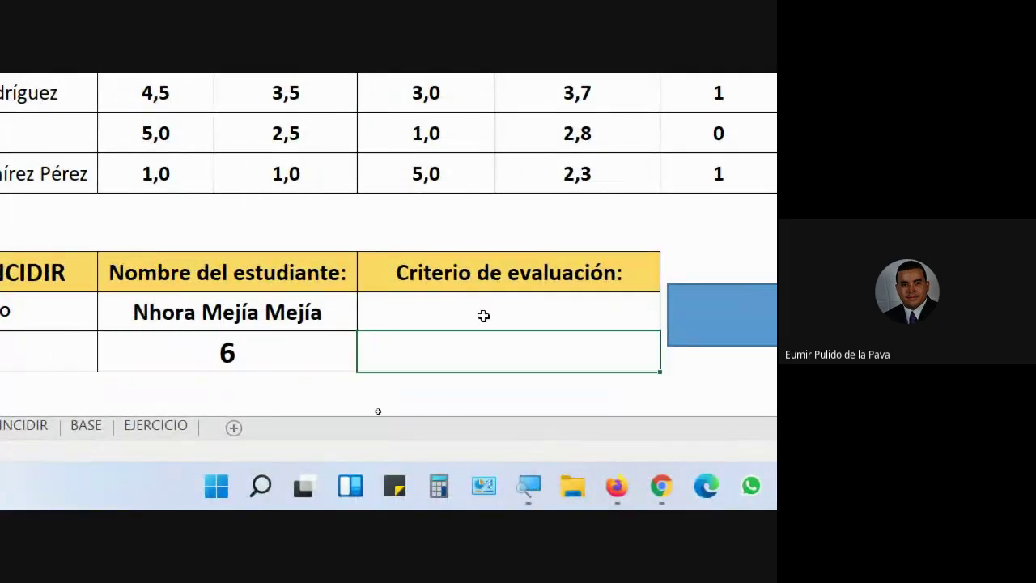
type("=")
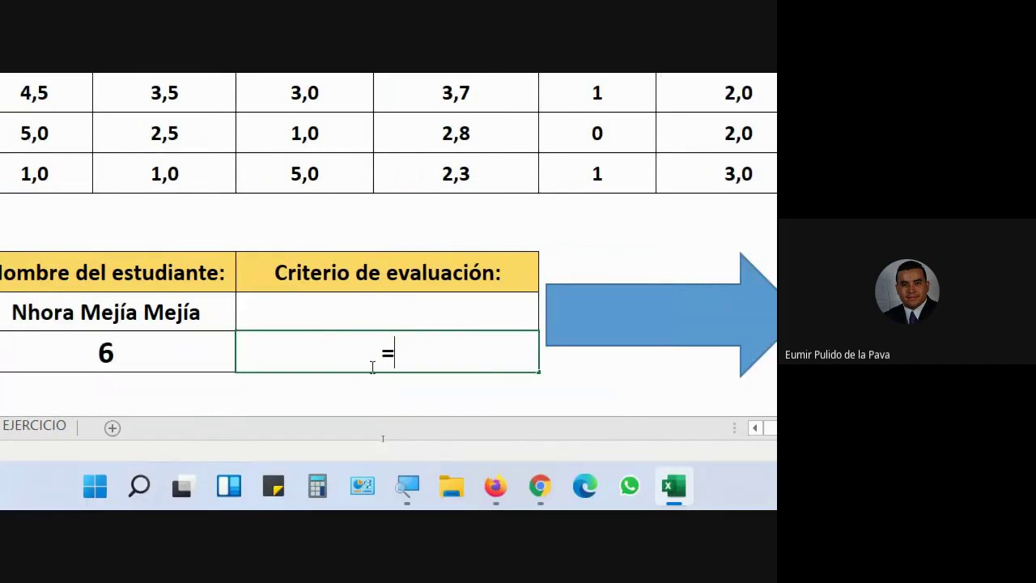
type("coin")
key("Tab")
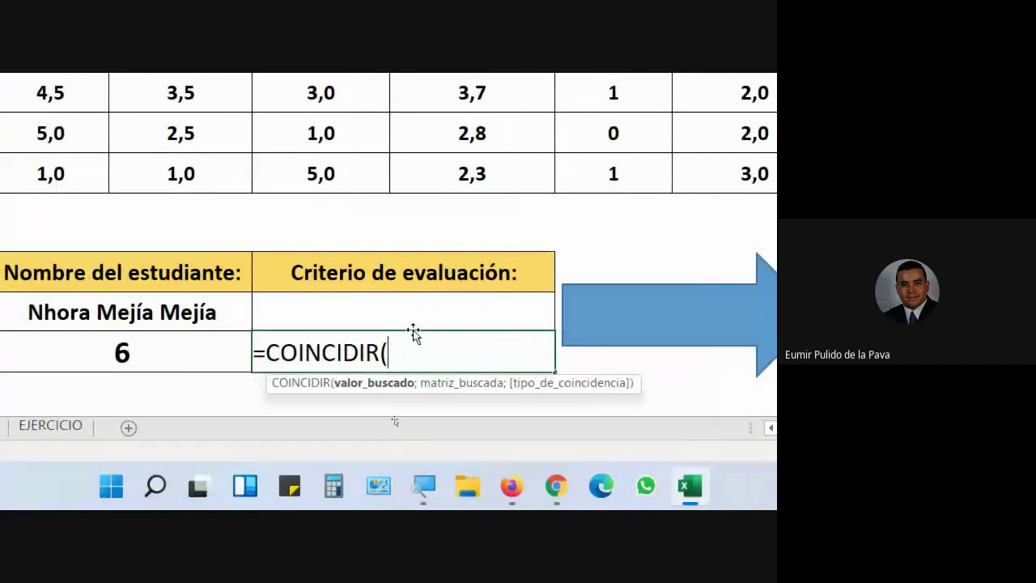
left_click(405, 320)
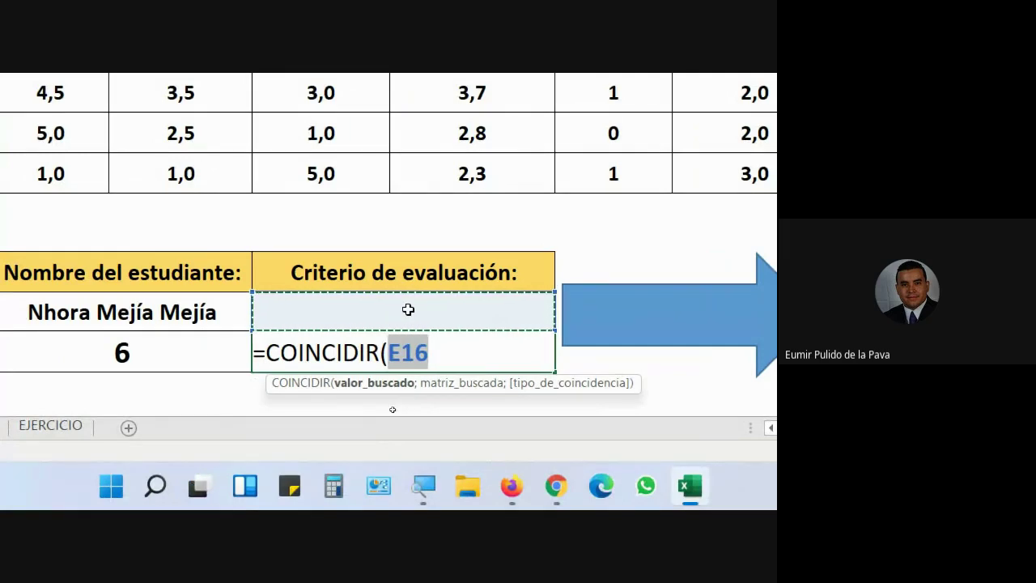
type(";")
scroll(362, 310, "up", 5)
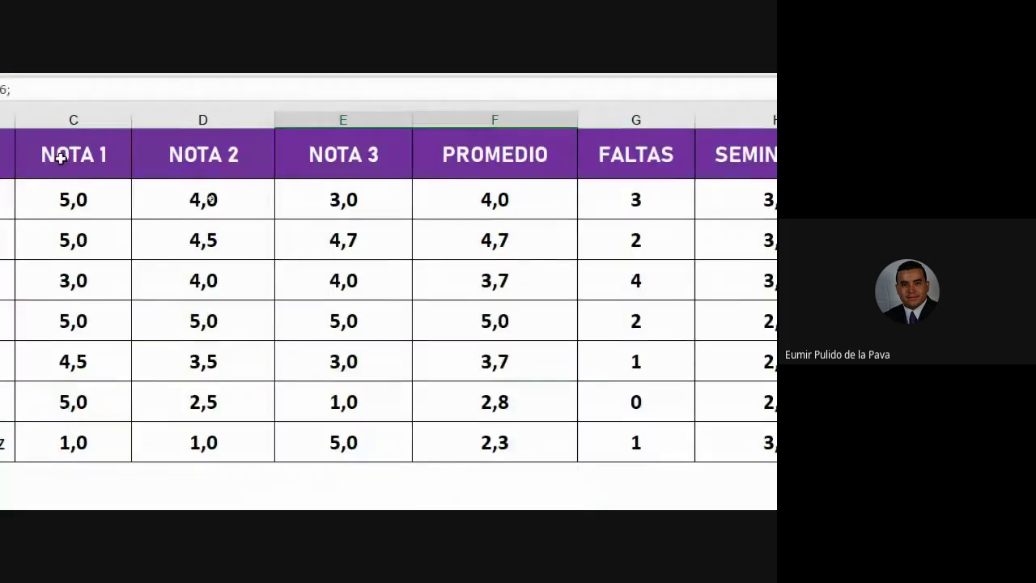
mouse_move(73, 154)
left_mouse_down()
mouse_move(219, 168)
mouse_move(735, 152)
left_mouse_up()
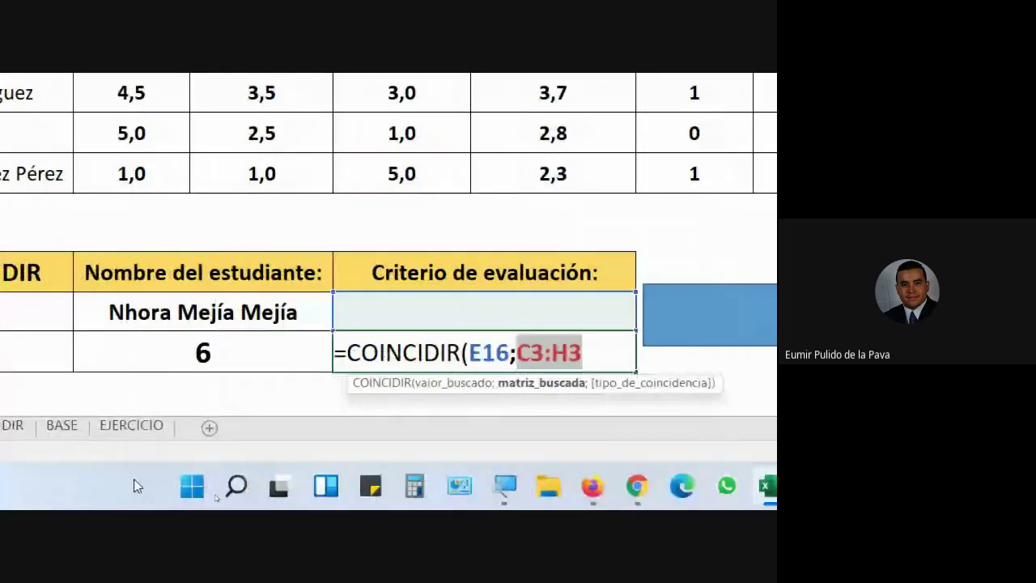
type(";")
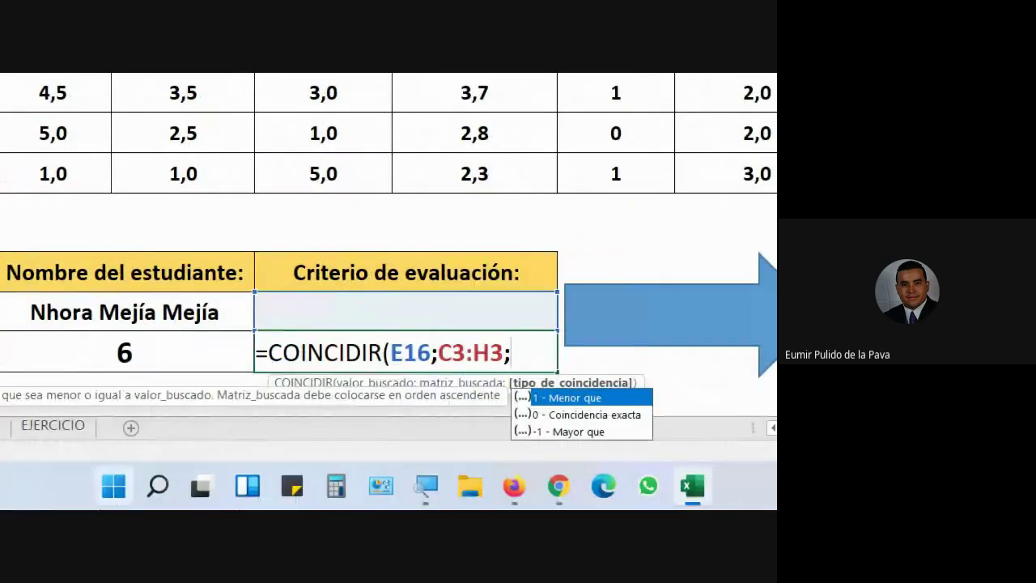
double_click(581, 418)
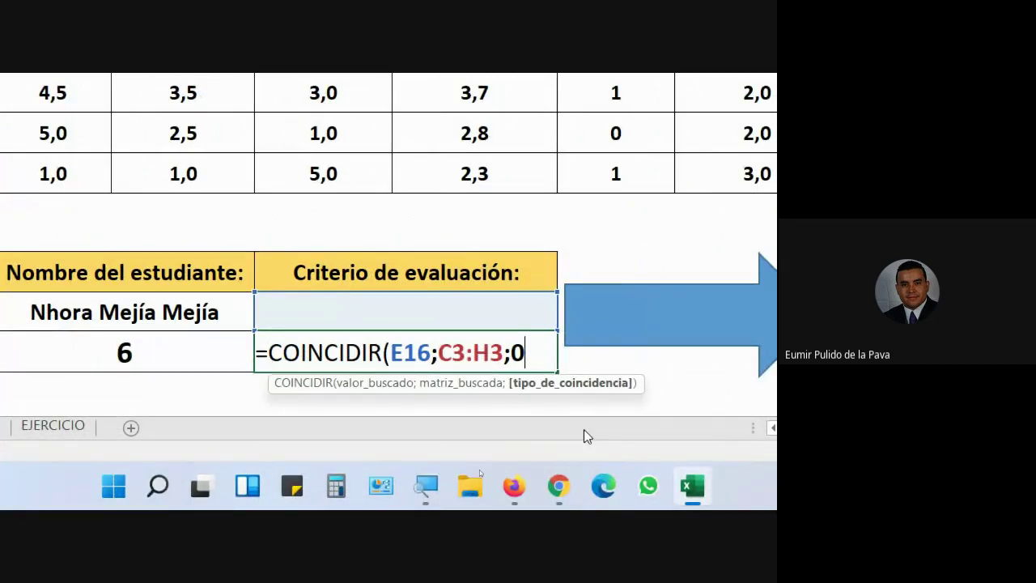
type(")")
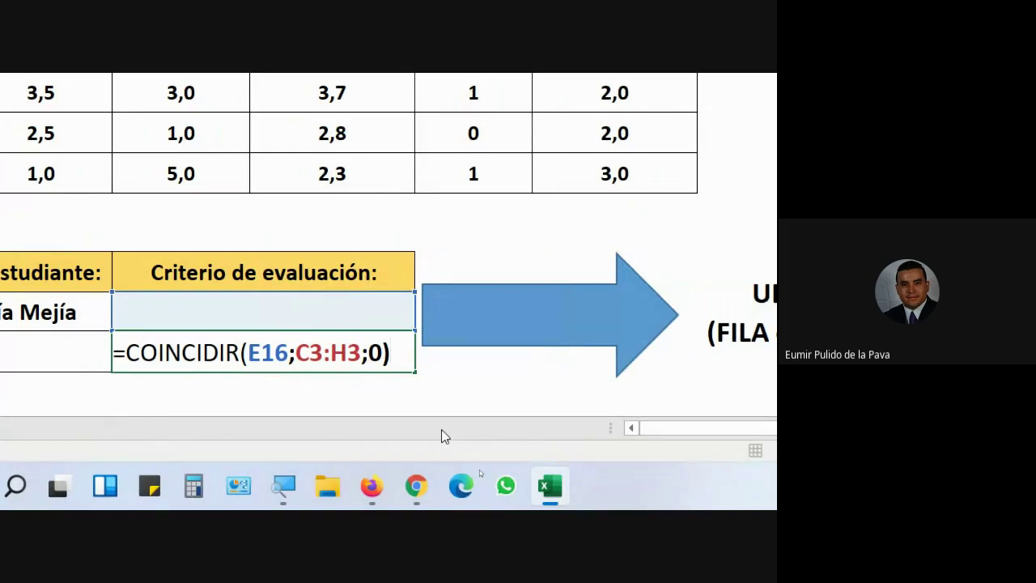
key("Return")
Admit the person asking to join the Meet call and return to the spreadsheet.
mouse_move(487, 486)
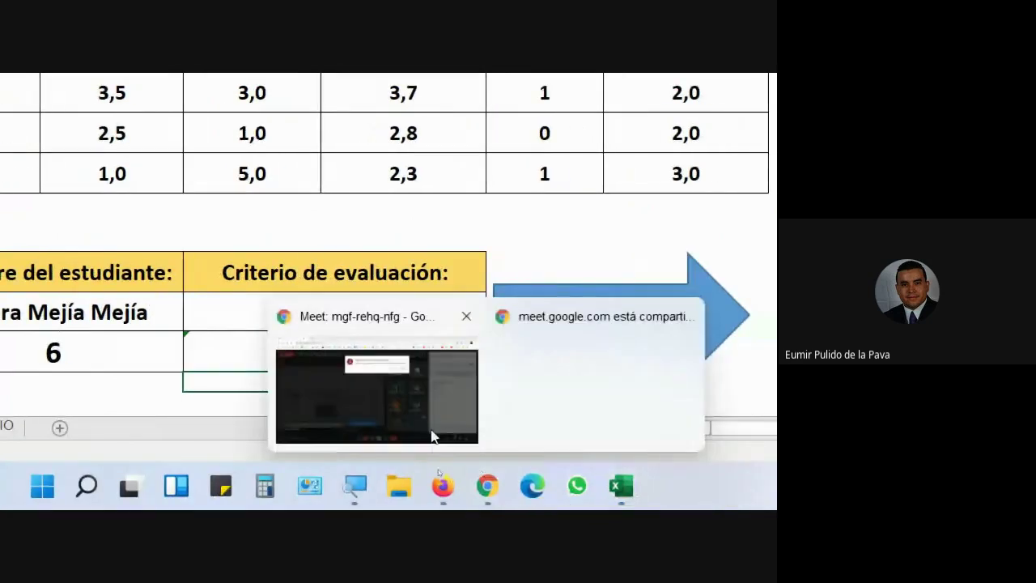
left_click(431, 430)
left_click(541, 180)
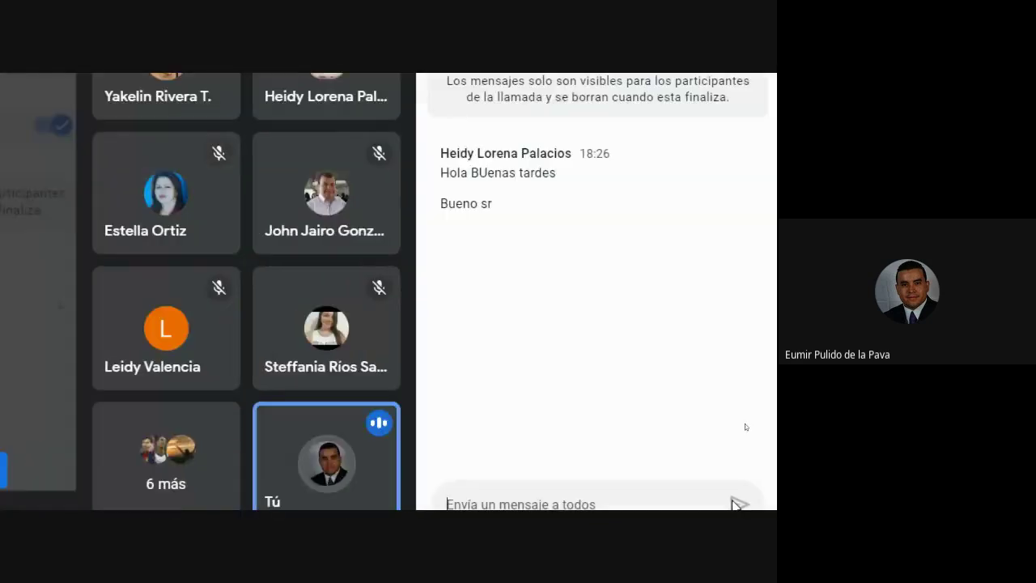
left_click(315, 502)
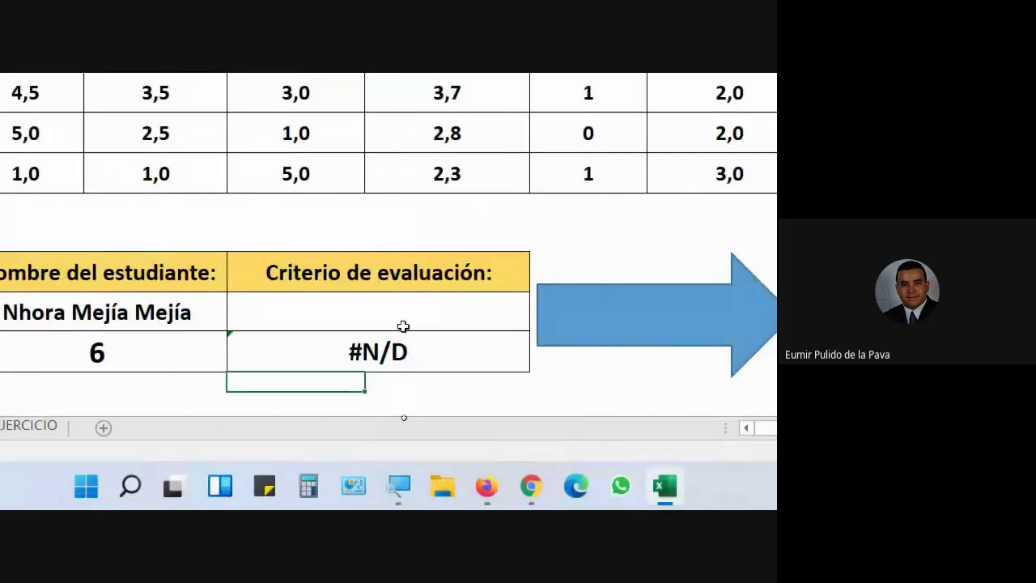
Choose PROMEDIO as the criterion and verify against the headers that it returns position 4.
left_click(405, 317)
left_click(544, 306)
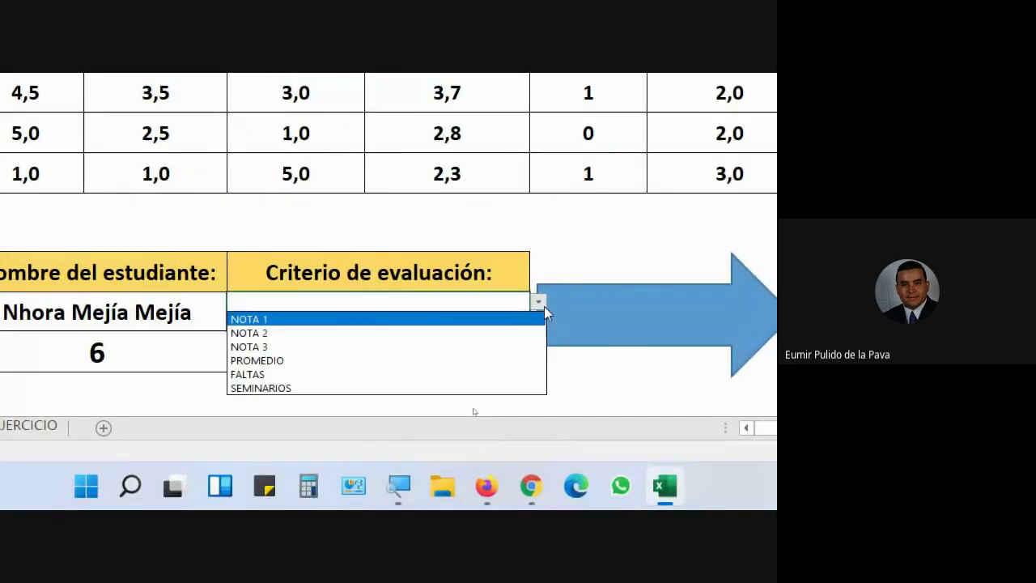
left_click(409, 359)
left_click(408, 362)
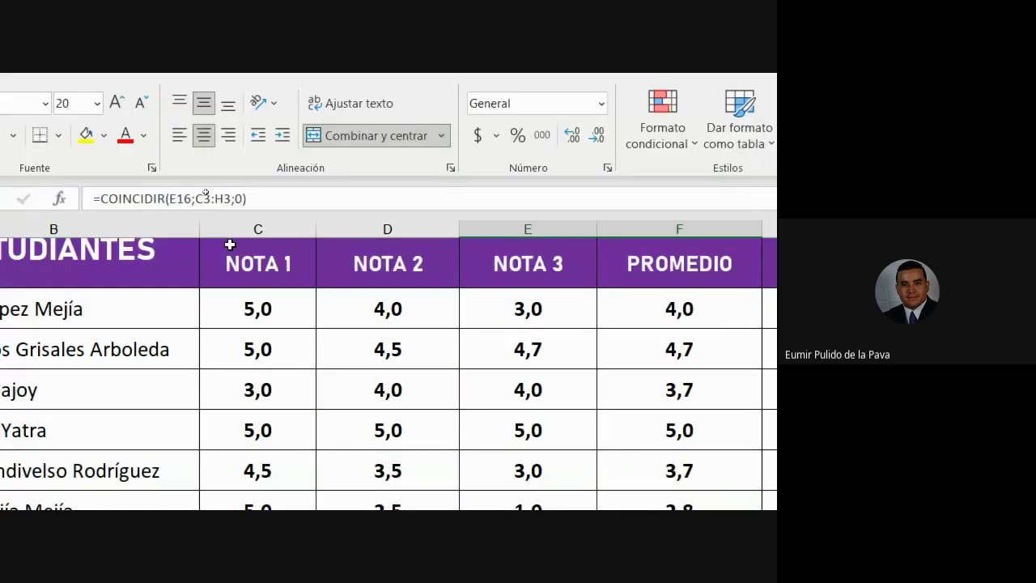
left_click(252, 227)
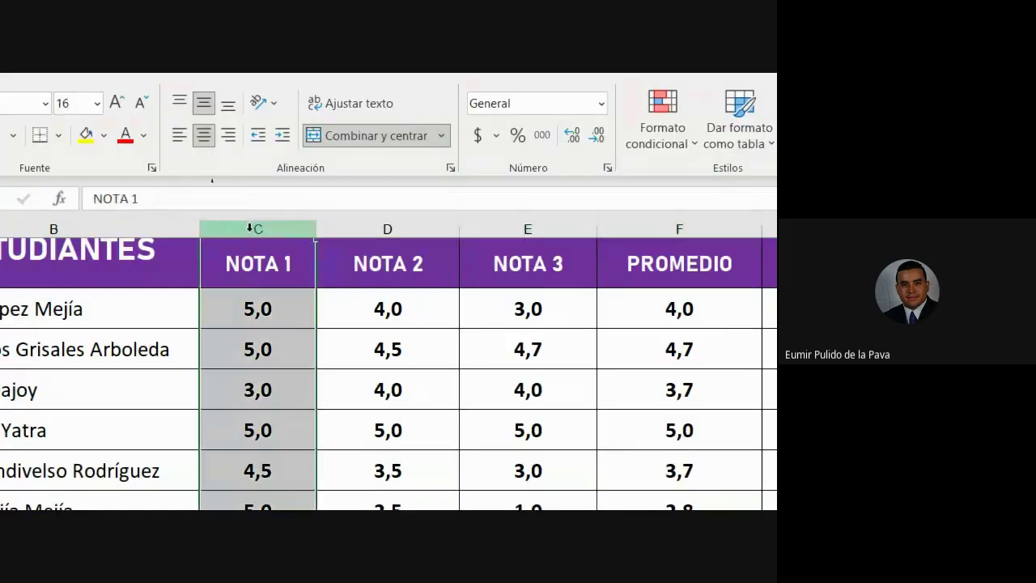
left_click(364, 224)
left_click(377, 227)
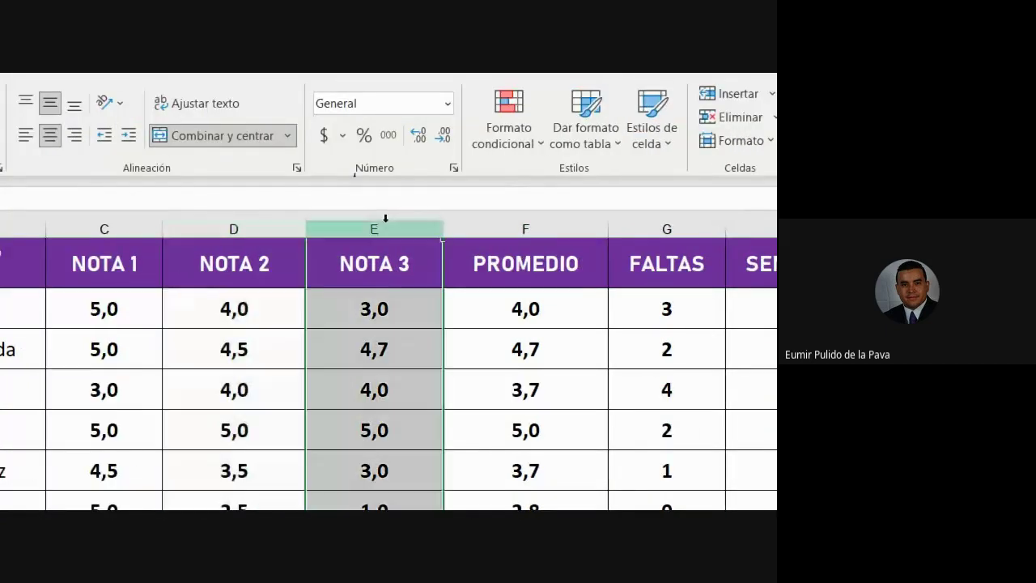
left_click(567, 230)
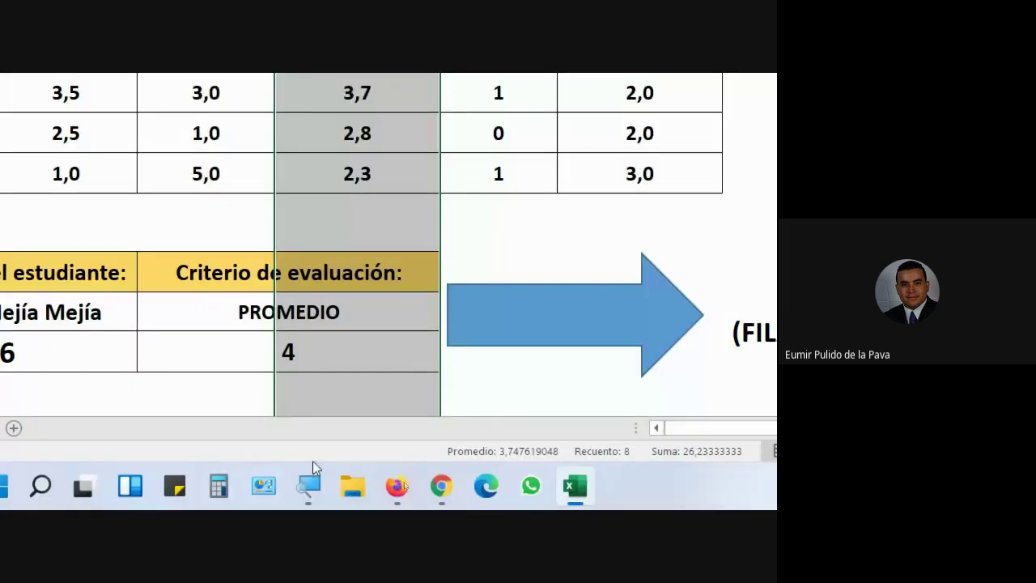
Switch the criterion to SEMINARIOS and check that both position results show 6.
left_click(372, 313)
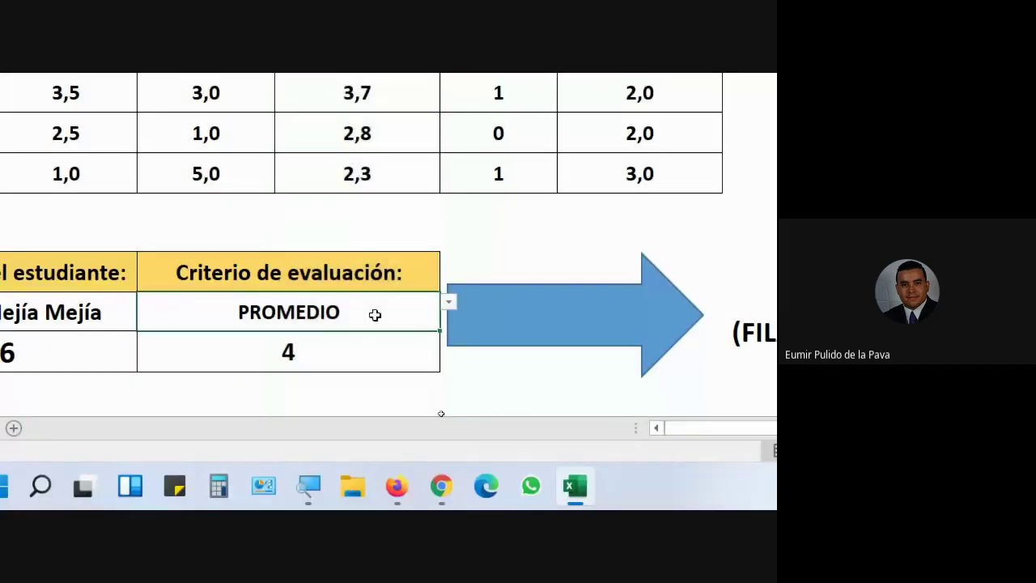
left_click(449, 302)
left_click(353, 388)
left_click(345, 353)
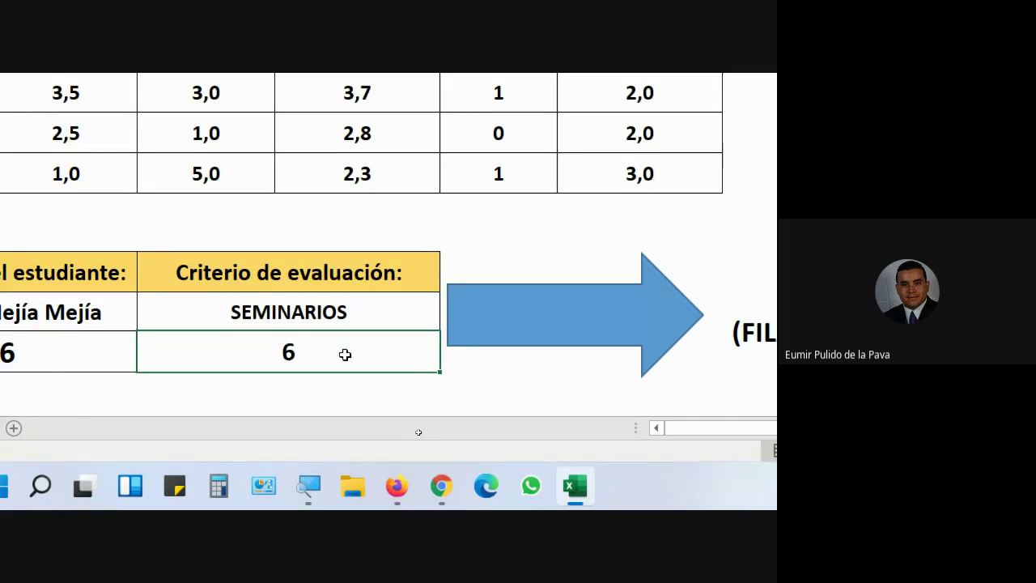
left_click_drag(360, 366, 408, 352)
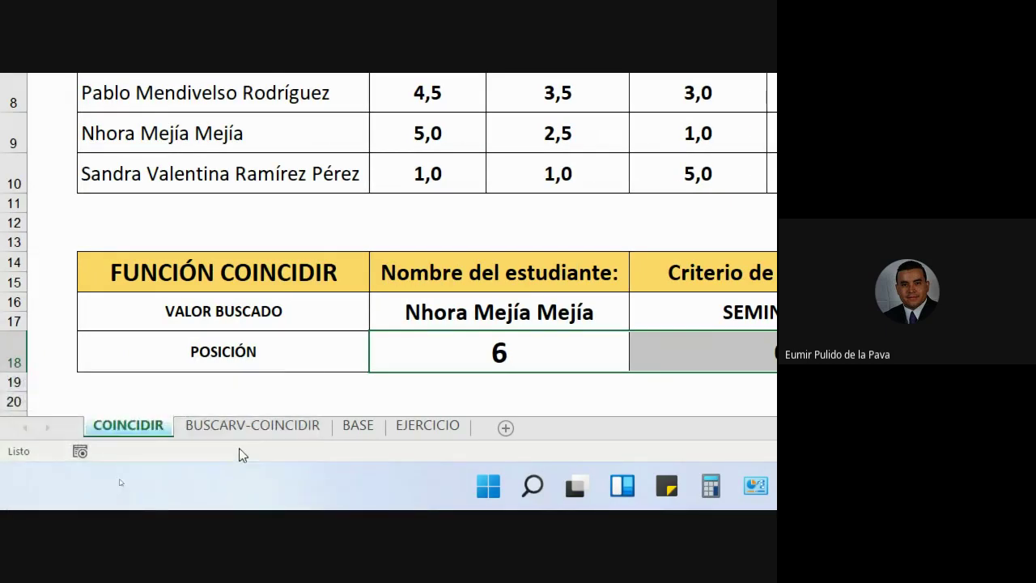
left_click(198, 429)
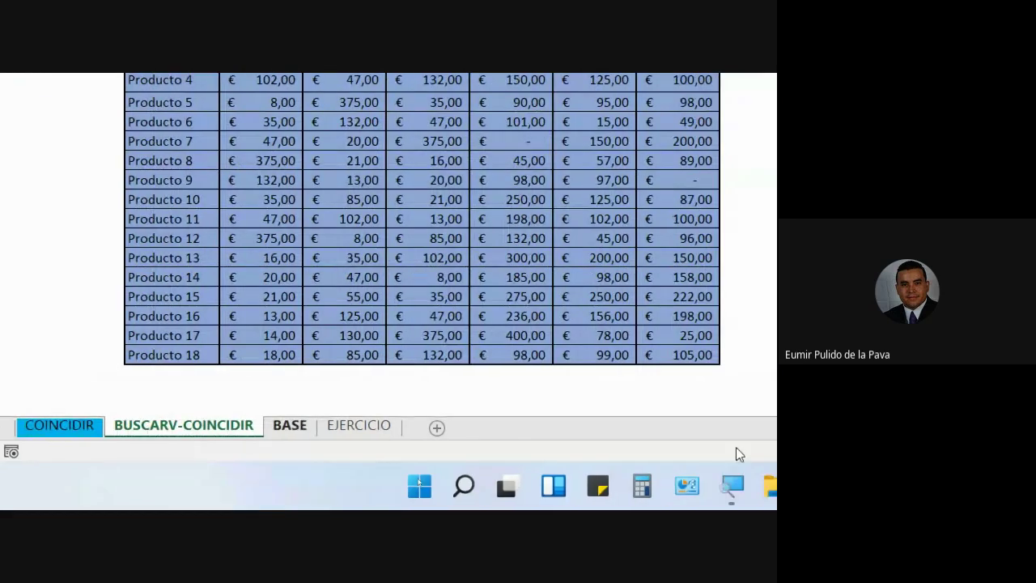
left_click(561, 487)
left_click(372, 425)
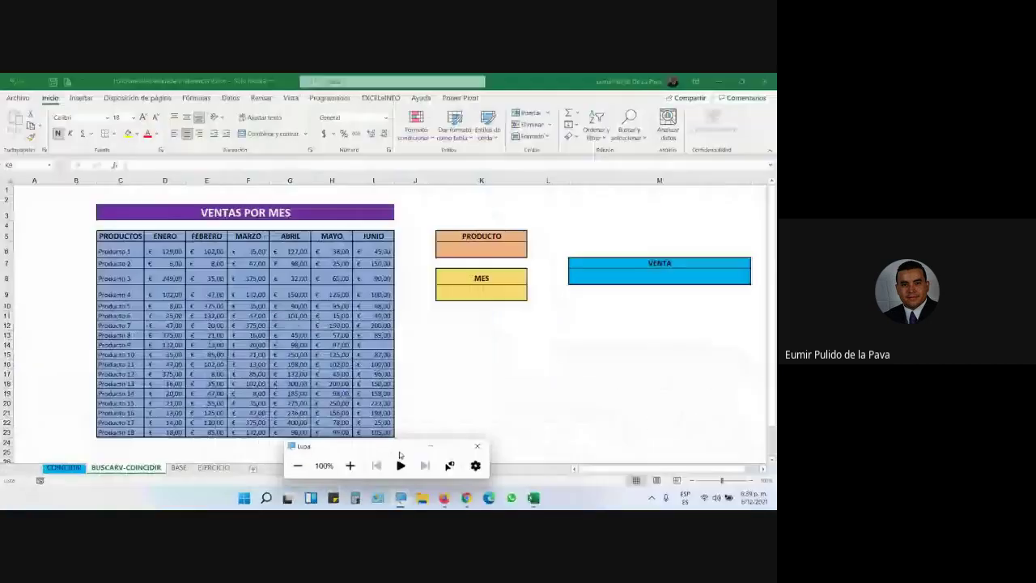
left_click(466, 498)
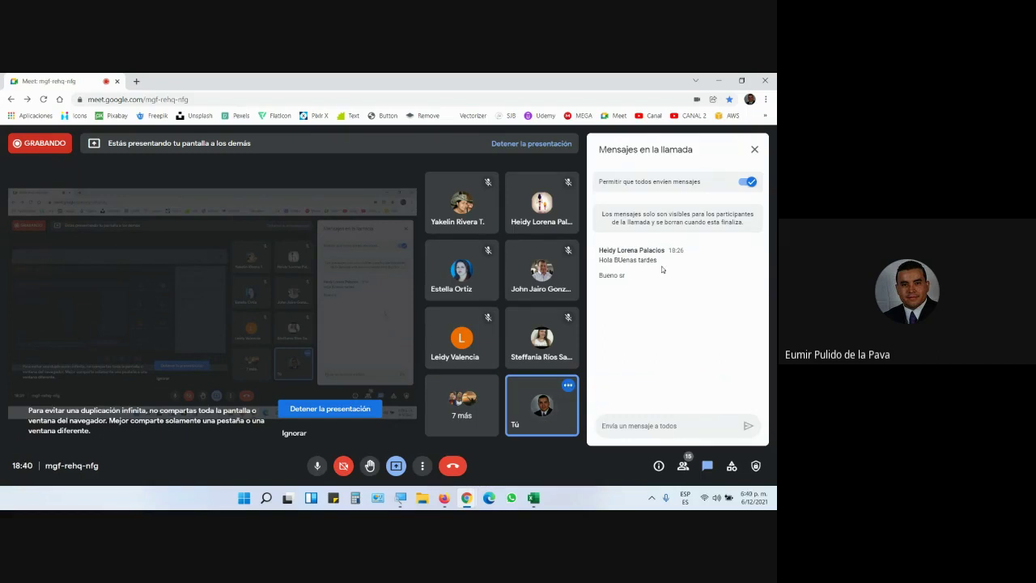
left_click(534, 499)
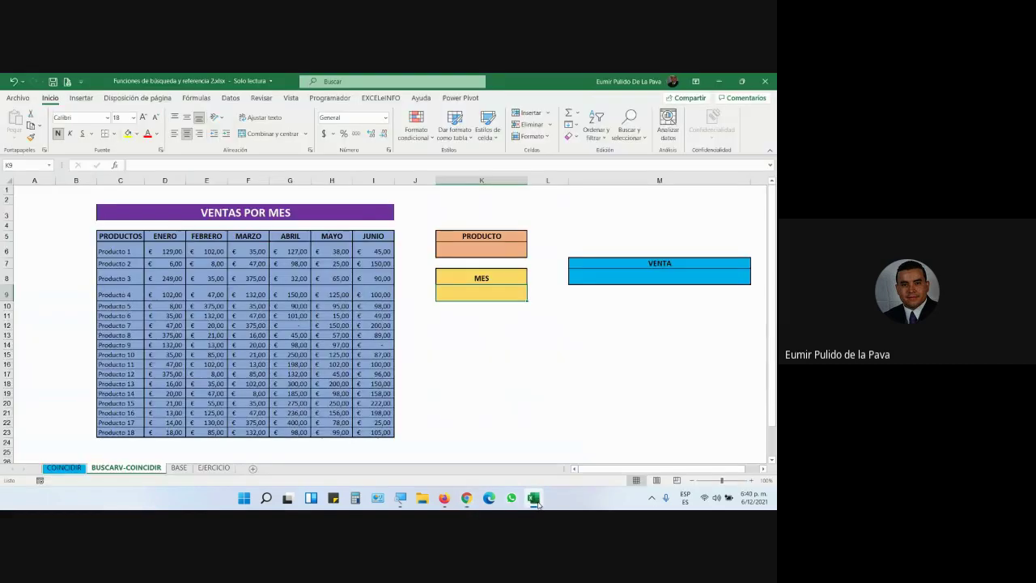
left_click(534, 499)
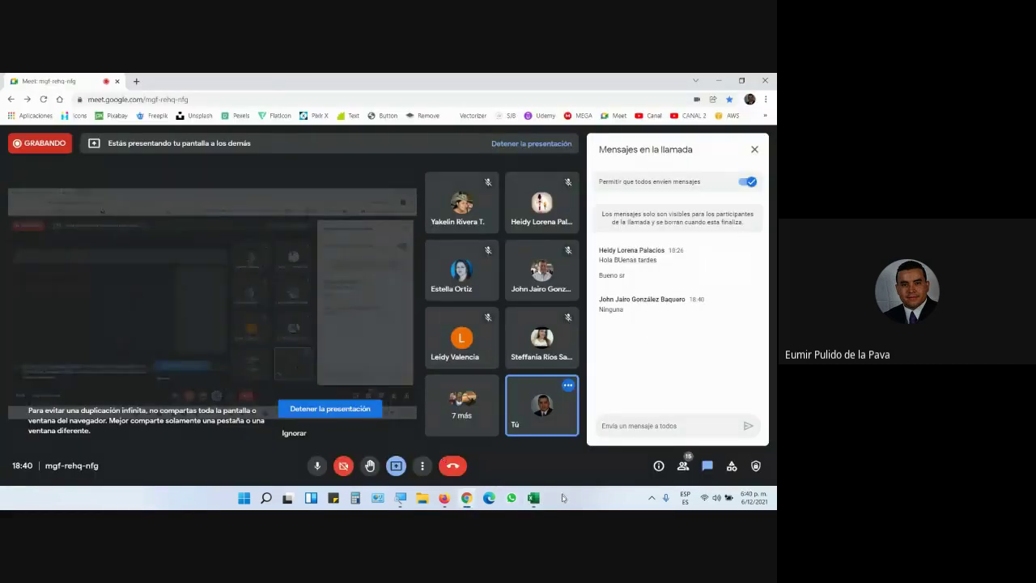
left_click(537, 499)
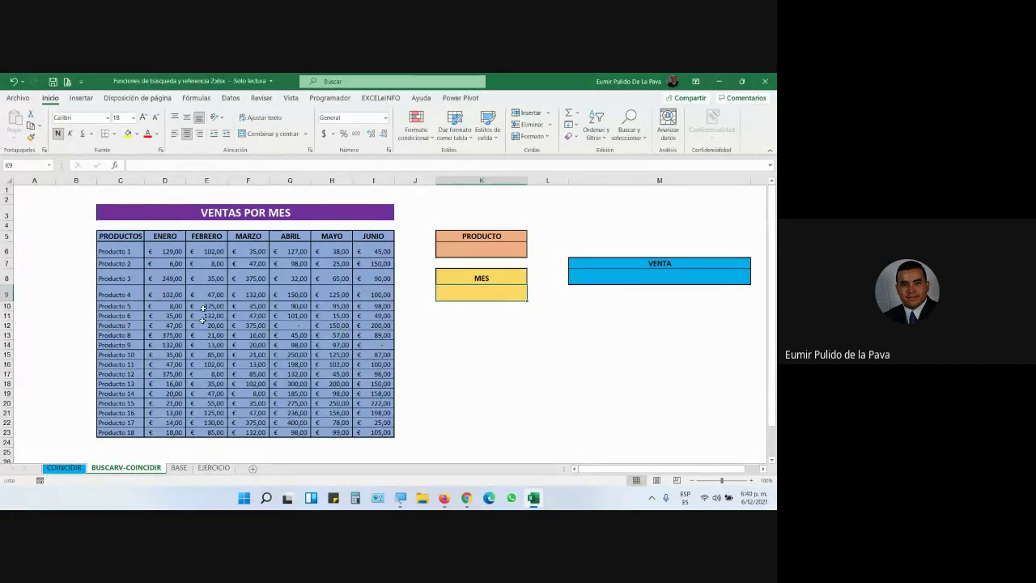
mouse_move(118, 235)
left_mouse_down()
mouse_move(267, 252)
mouse_move(393, 435)
left_mouse_up()
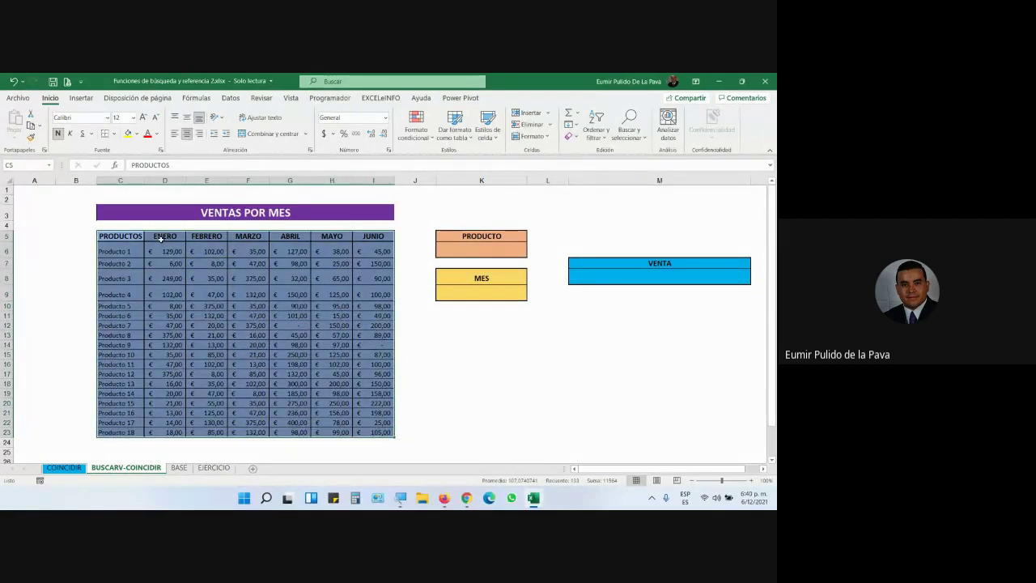
mouse_move(165, 236)
left_mouse_down()
mouse_move(366, 380)
mouse_move(392, 434)
left_mouse_up()
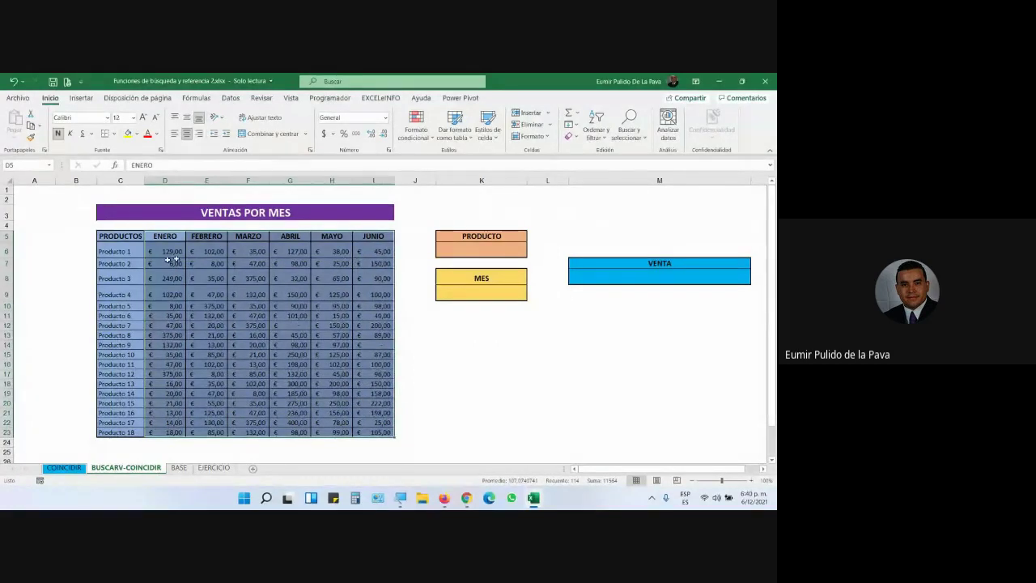
left_click_drag(120, 252, 121, 432)
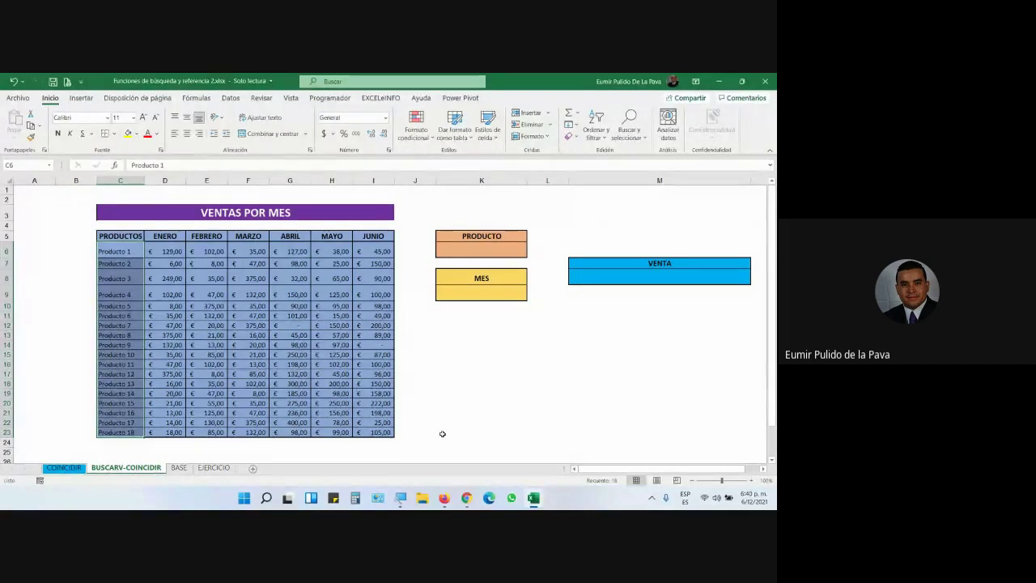
Fill cells G18, D9, H6 and E22 of the sales table yellow.
left_click(290, 384)
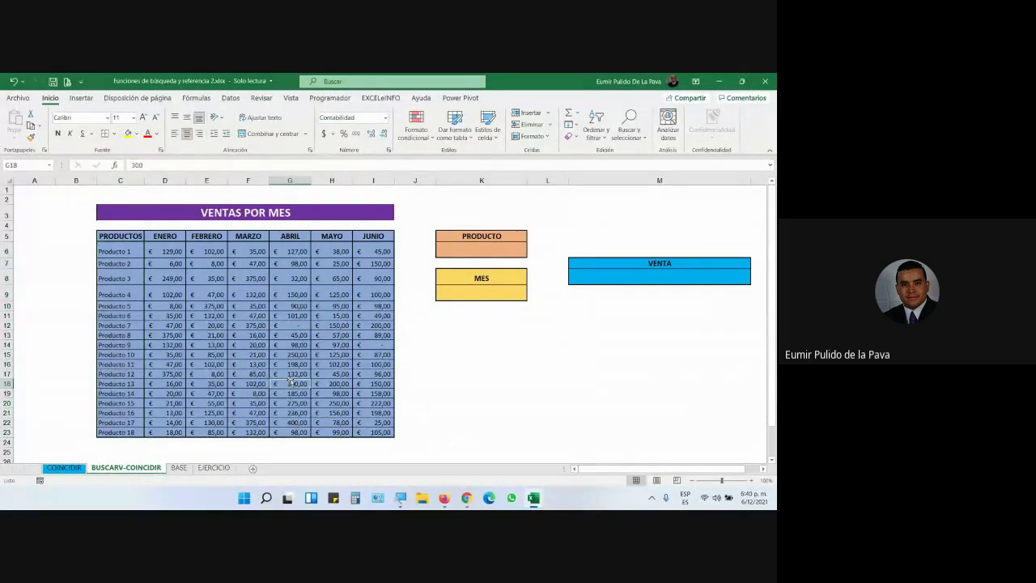
left_click(128, 133)
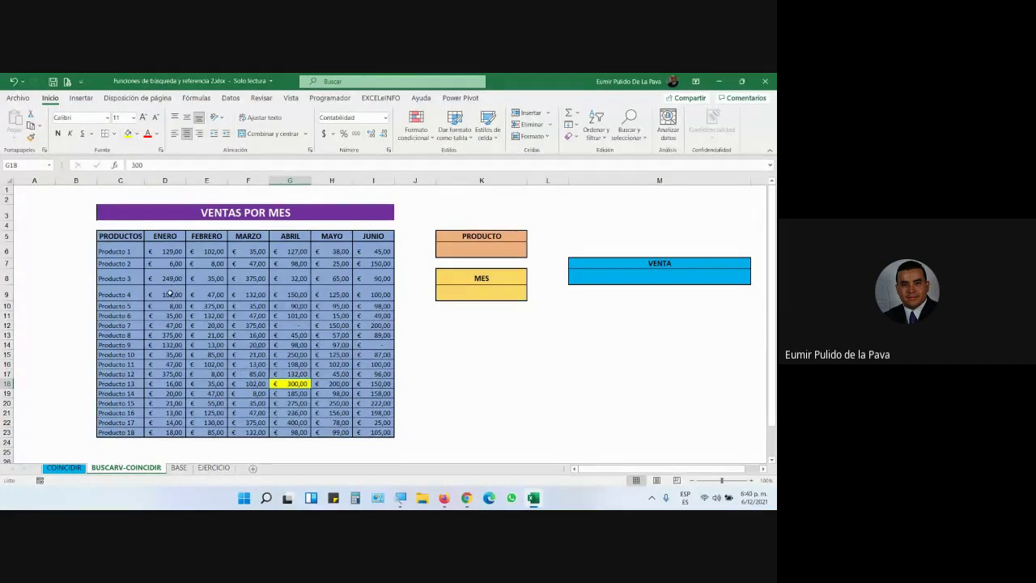
left_click(166, 295)
left_click(128, 135)
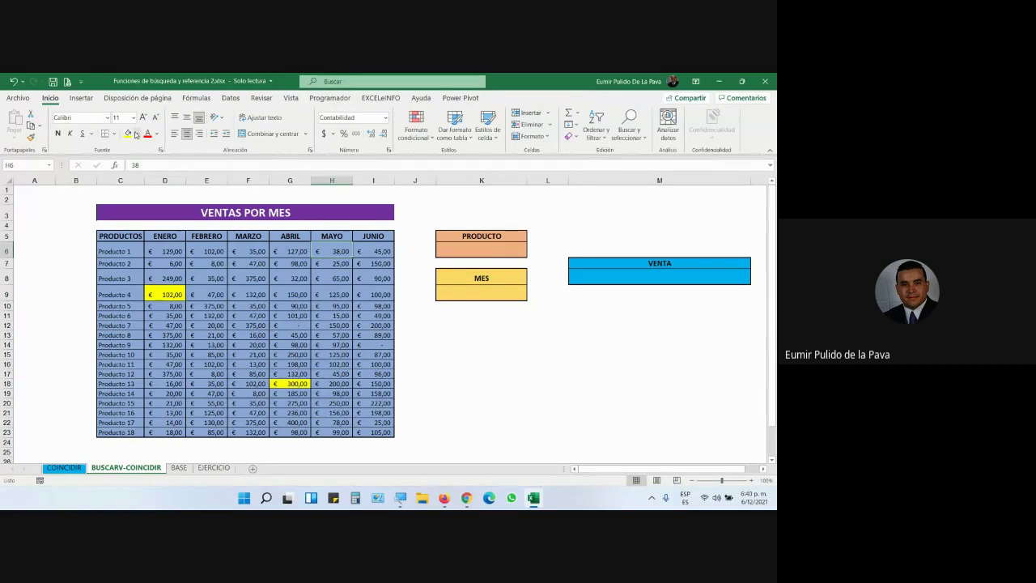
left_click(127, 133)
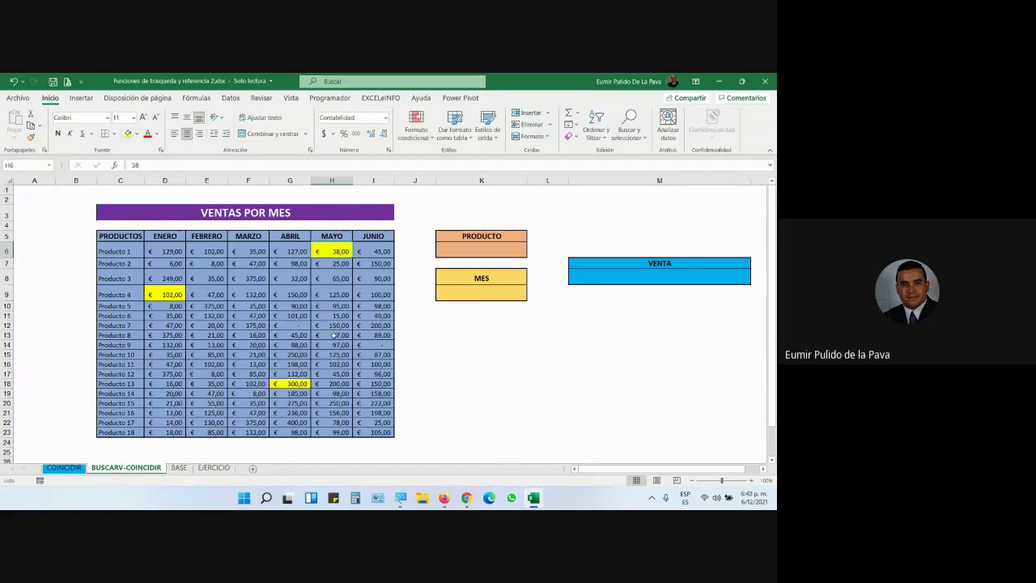
left_click(206, 423)
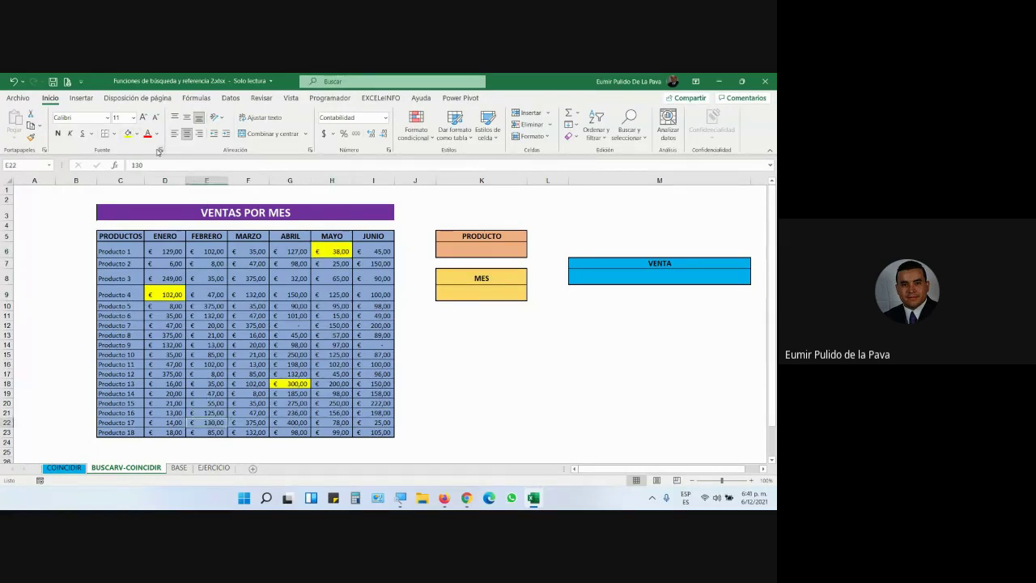
left_click(127, 133)
Admit the person waiting in the Meet call, then select the VENTA cell M8.
mouse_move(466, 498)
left_click(437, 469)
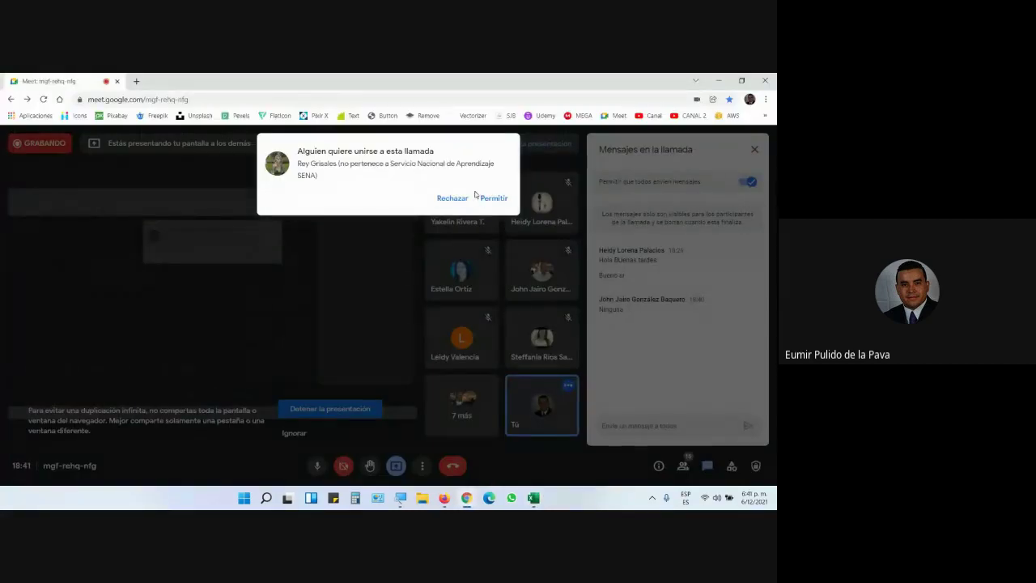
left_click(493, 198)
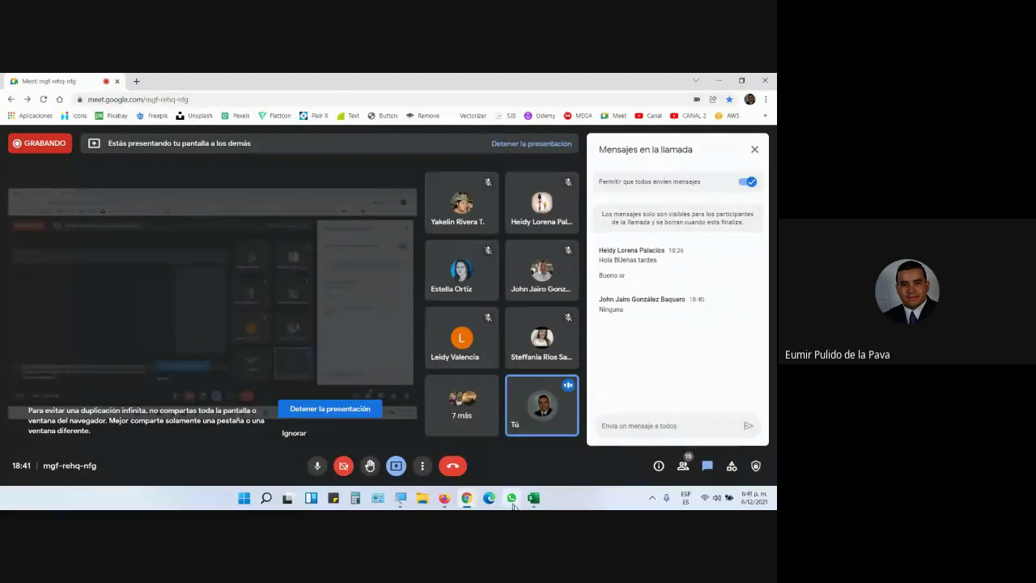
left_click(533, 498)
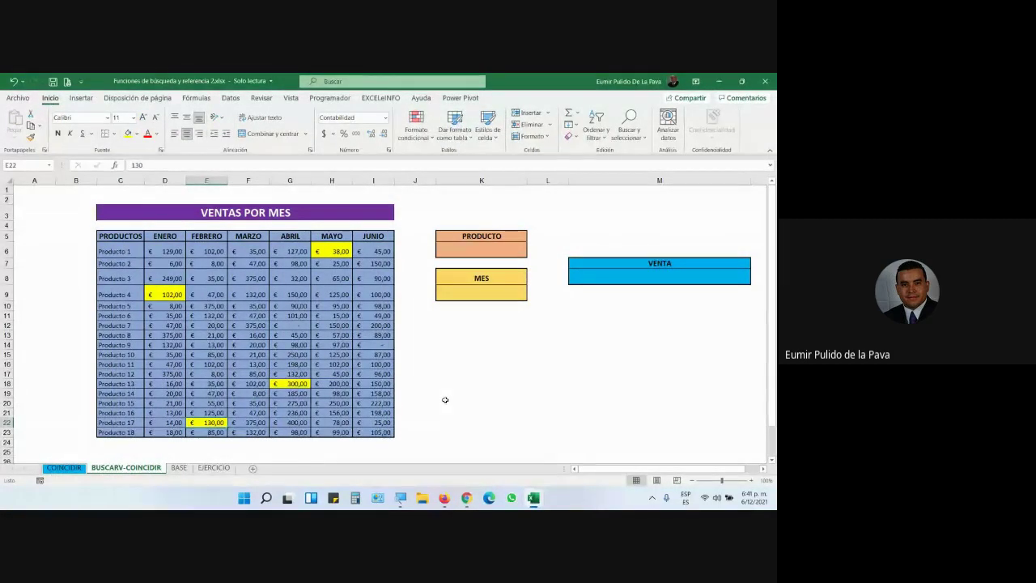
left_click(625, 276)
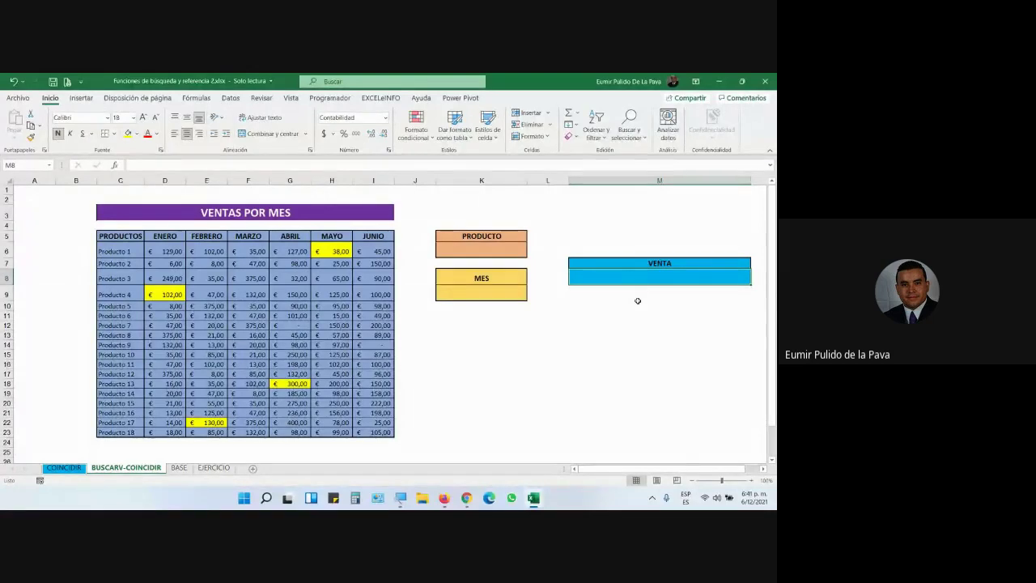
Start a BUSCARV formula in M8 with PRODUCTO cell K6 as the lookup value.
type("=")
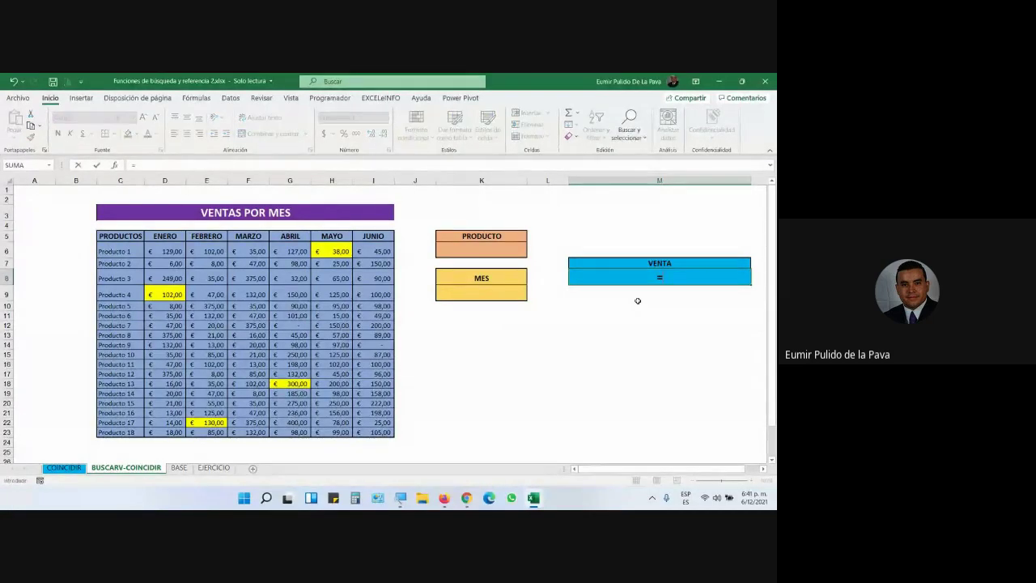
type("bus")
key("Down")
key("Down")
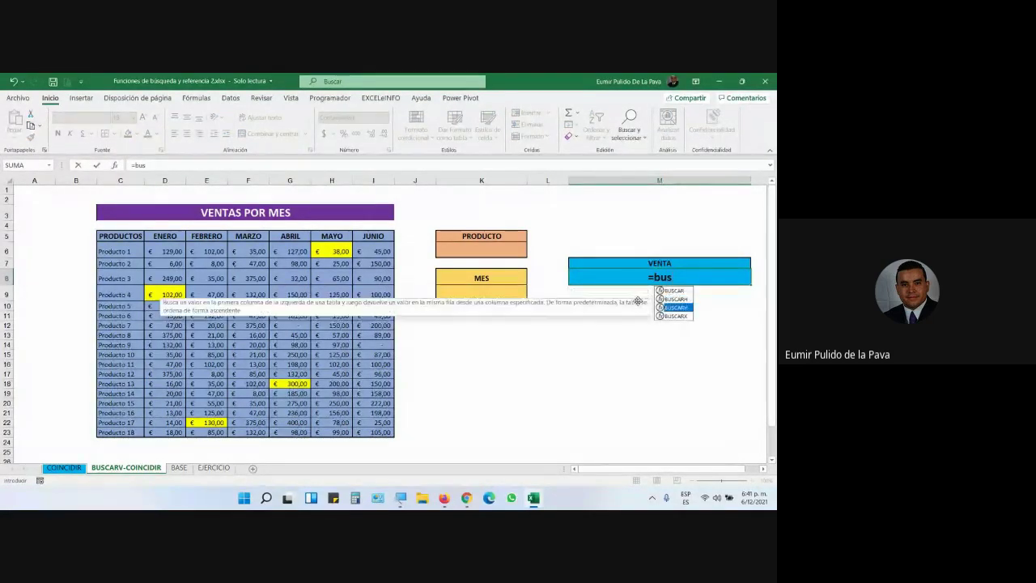
key("Tab")
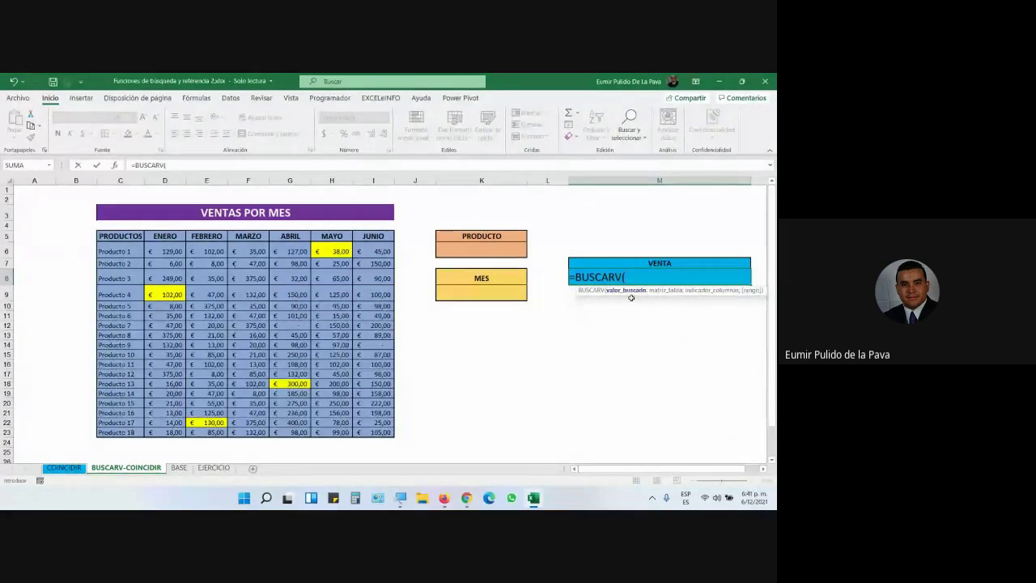
left_click(494, 251)
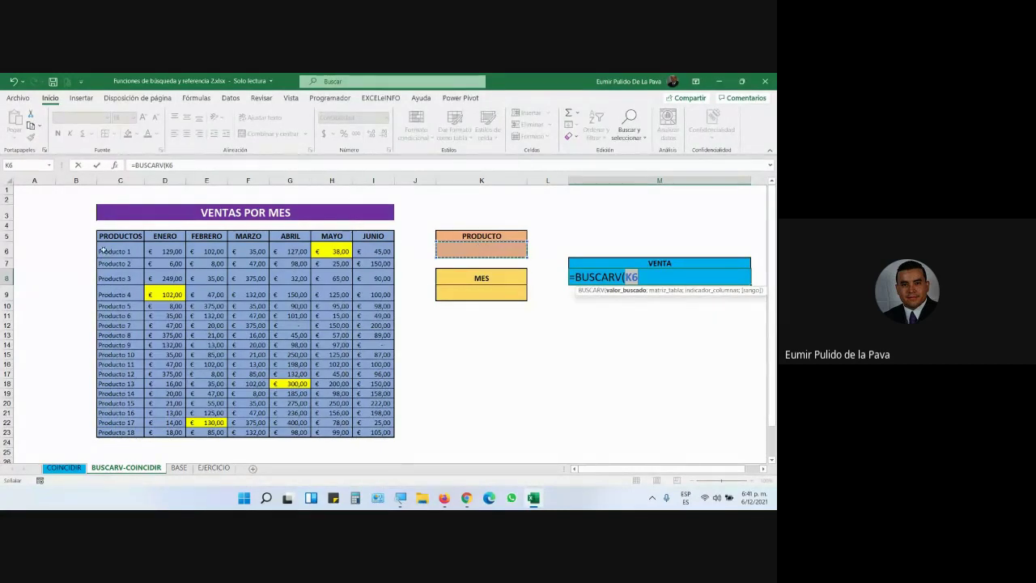
Admit the person asking to join the Meet call and return to the formula.
mouse_move(465, 500)
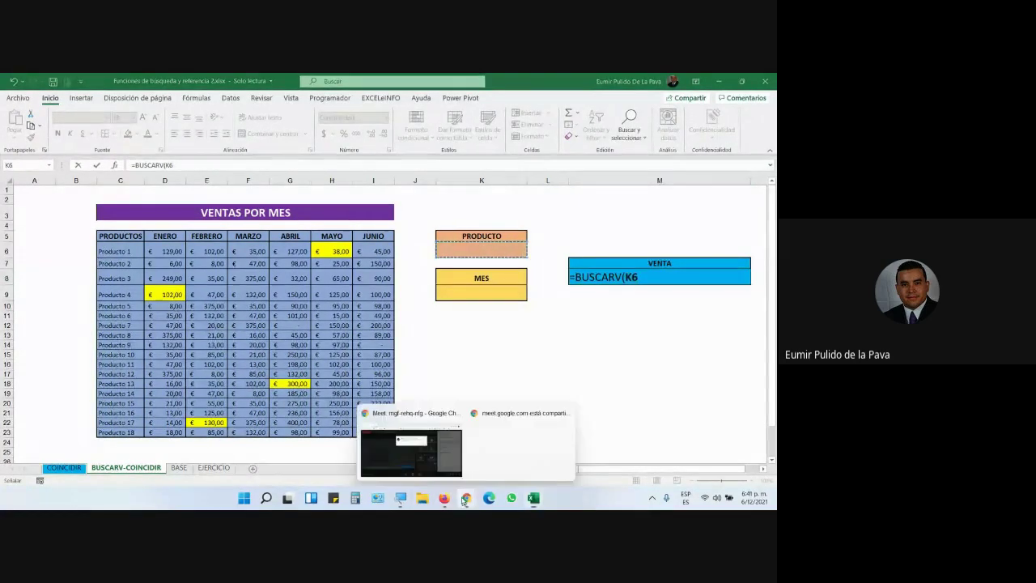
left_click(411, 453)
left_click(498, 199)
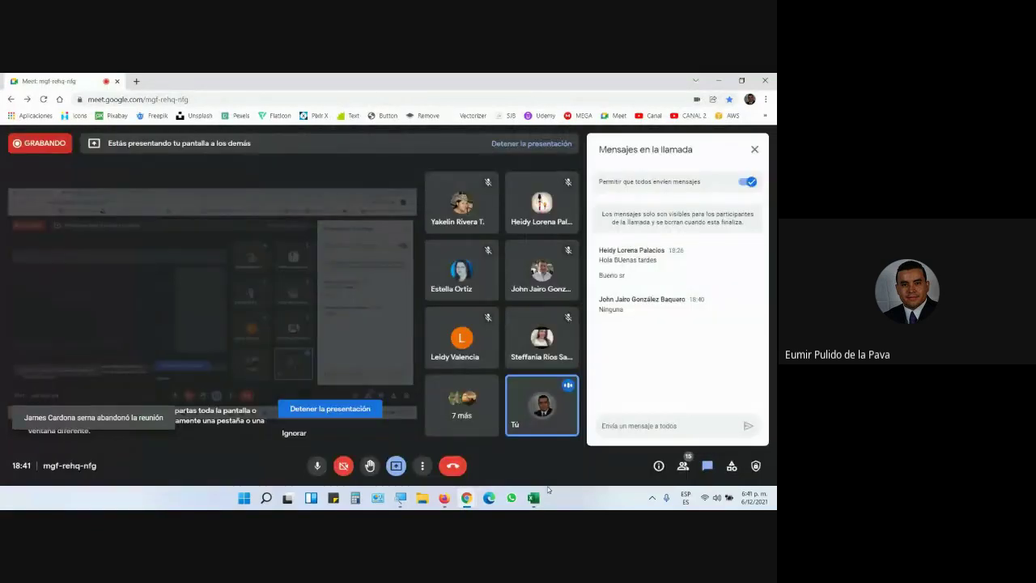
left_click(534, 497)
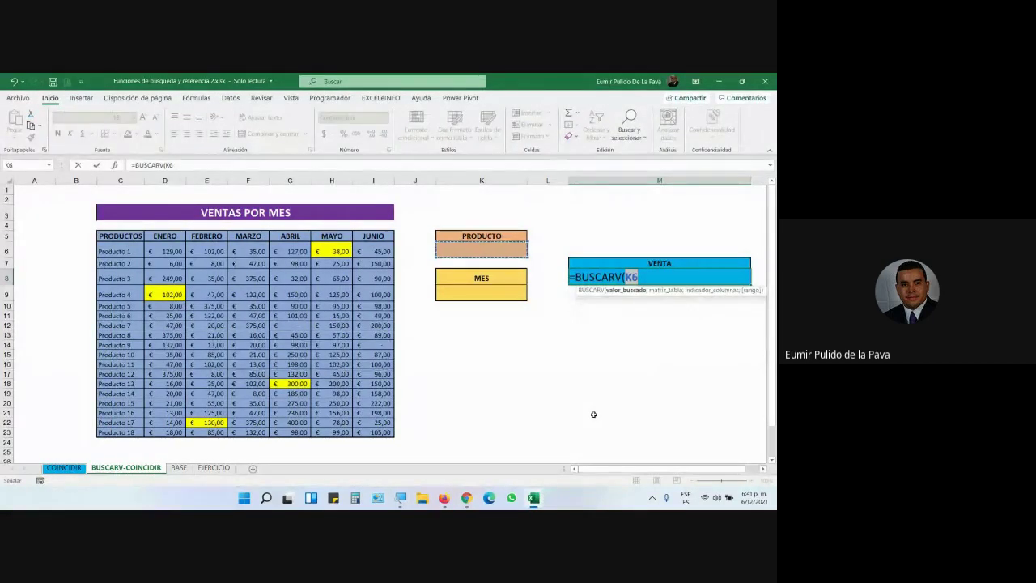
Complete and confirm the formula as =BUSCARV(K6;C5:I23;6;FALSO).
type(";")
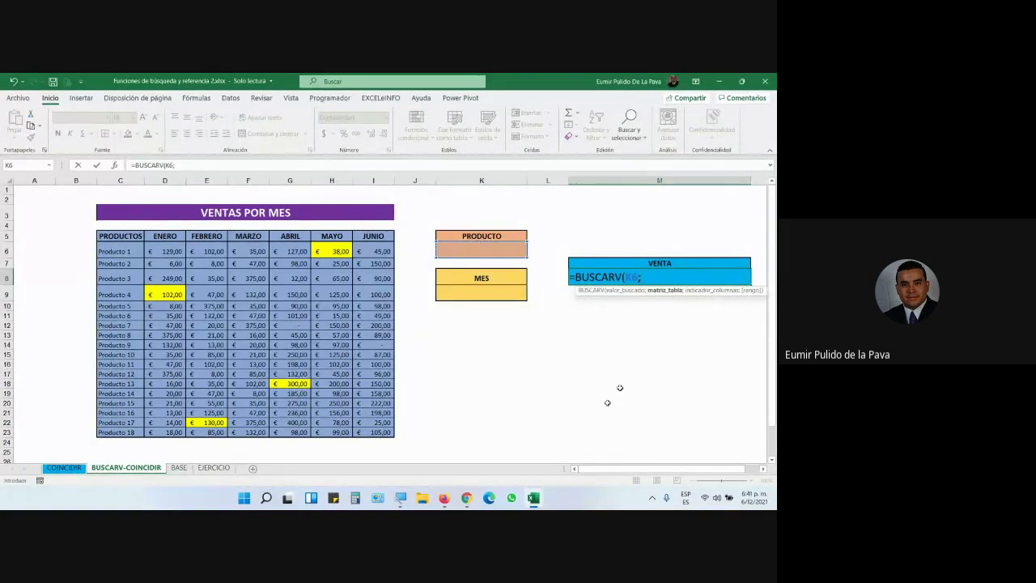
mouse_move(129, 236)
left_mouse_down()
mouse_move(385, 252)
mouse_move(372, 426)
mouse_move(387, 434)
left_mouse_up()
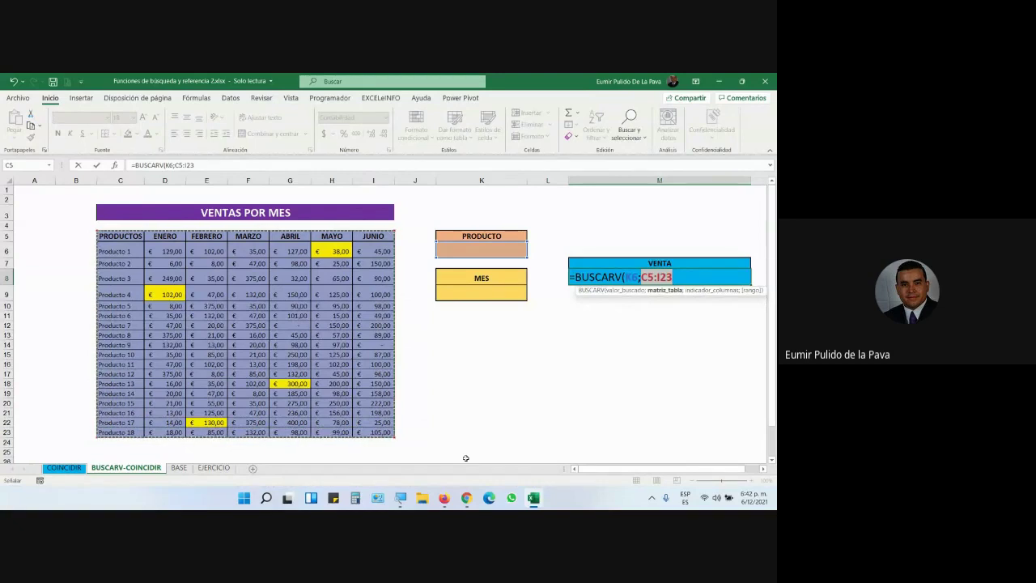
type(";6")
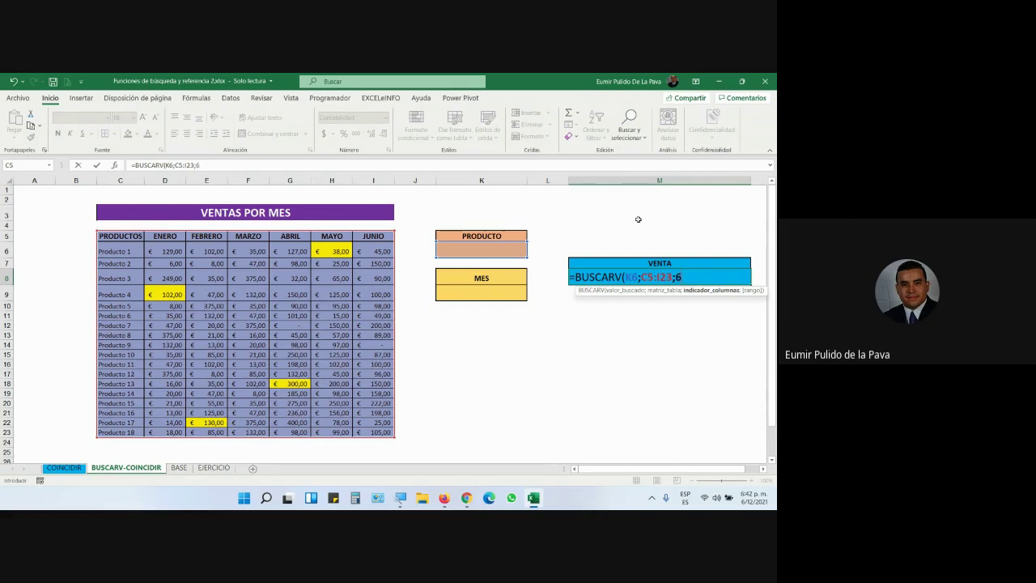
type(";")
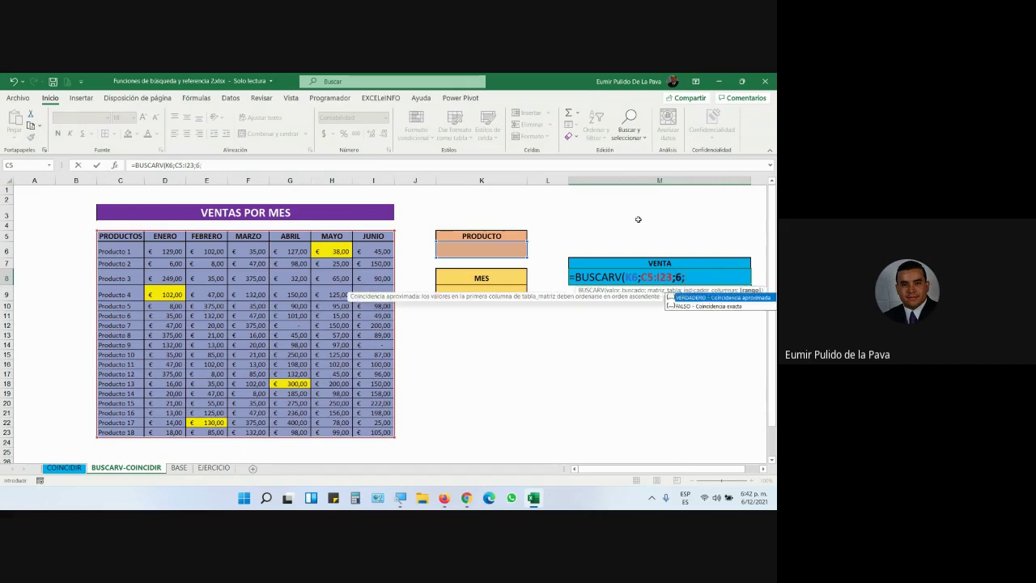
key("Tab")
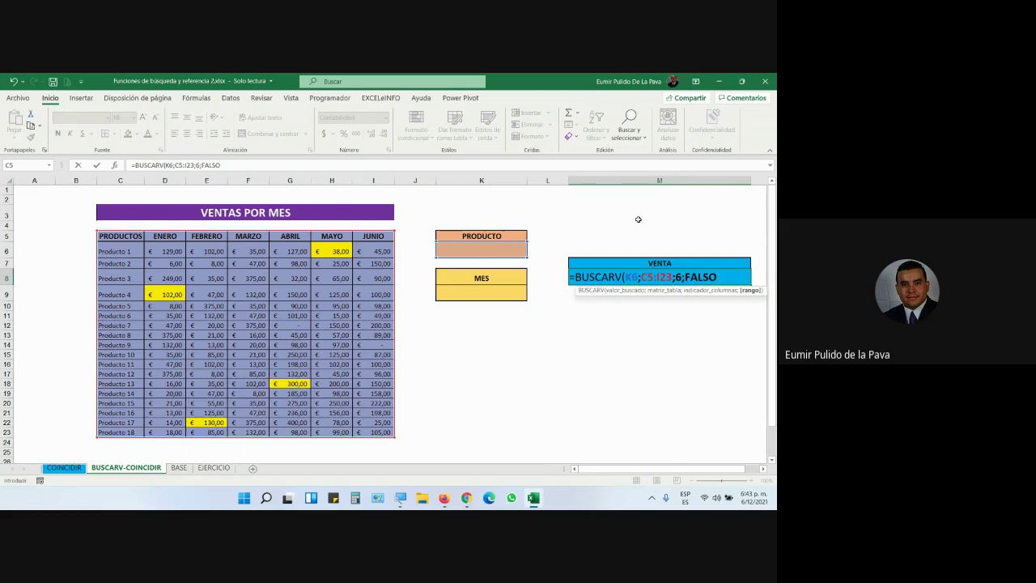
key("Return")
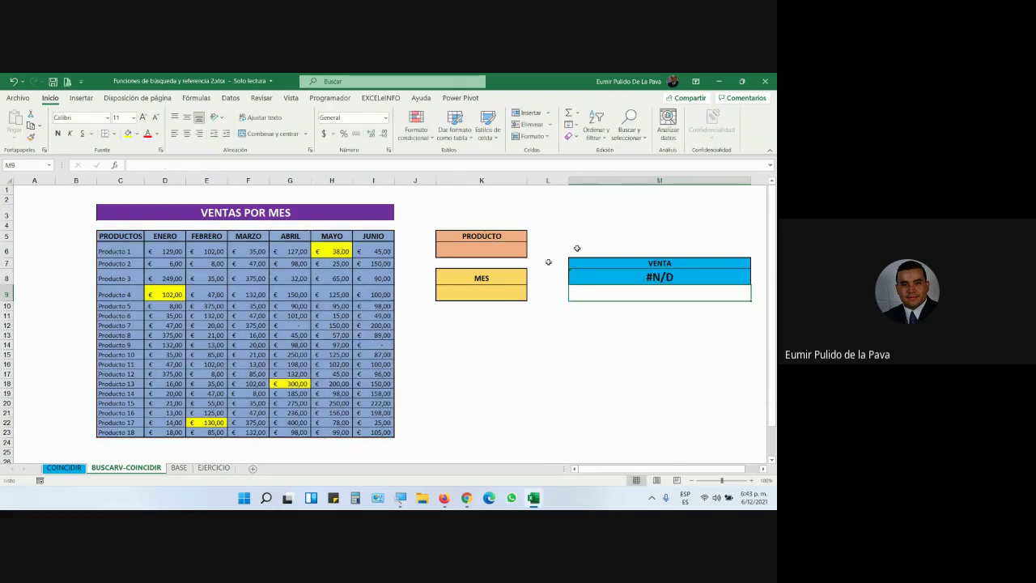
Add a Lista data validation to K6 with source =$C$6:$C$23.
left_click(490, 250)
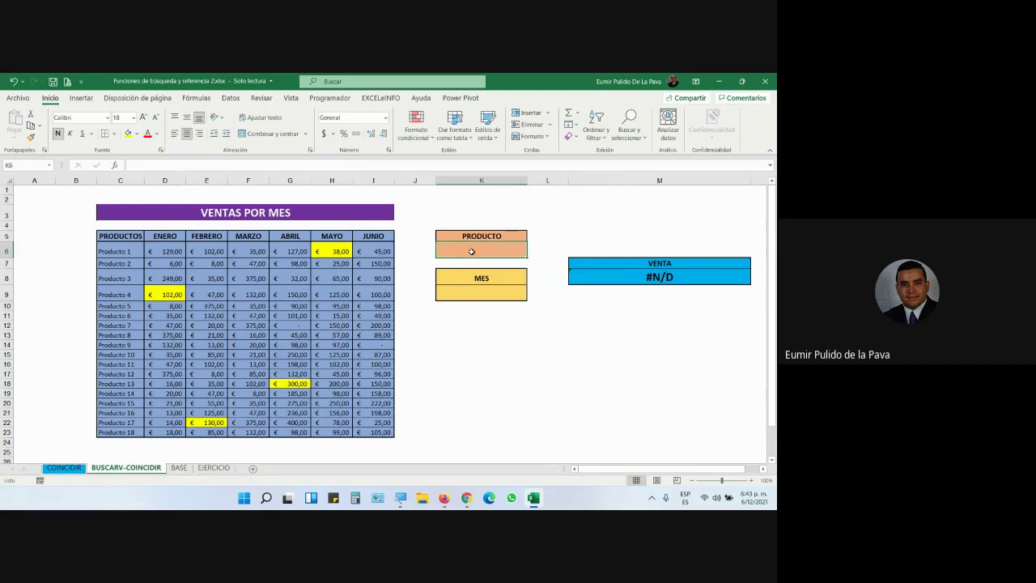
left_click(231, 98)
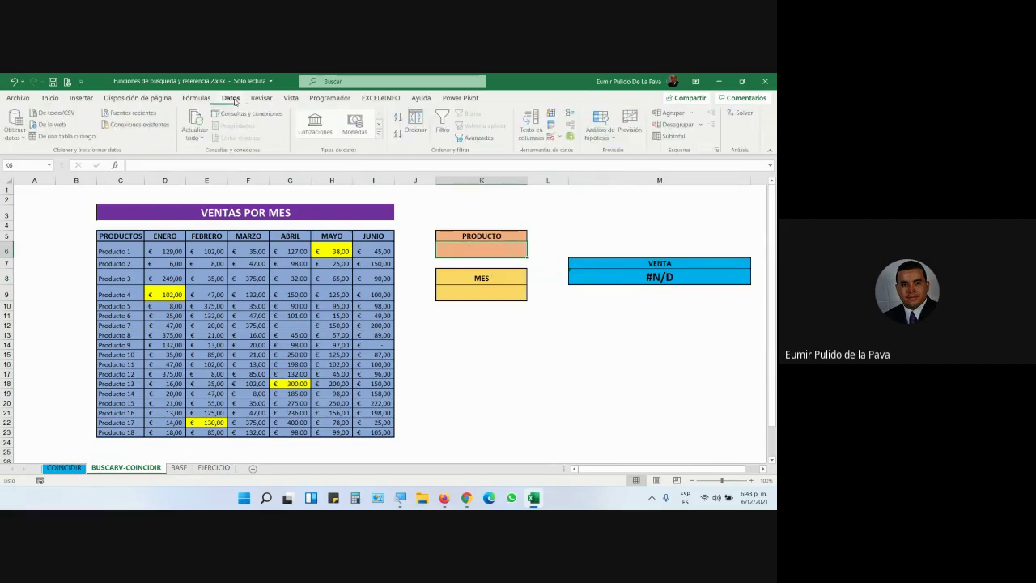
left_click(550, 136)
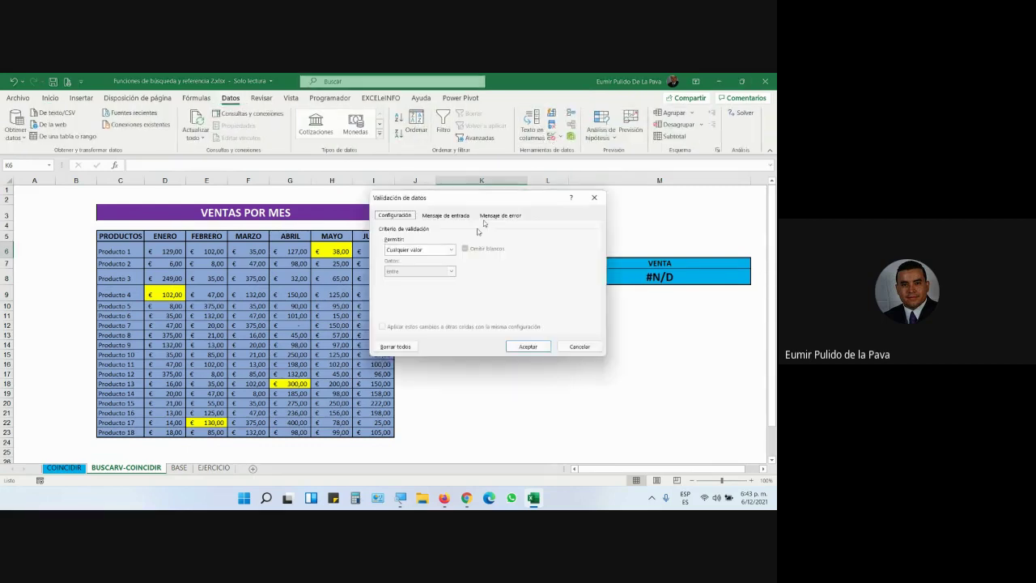
left_click(412, 254)
left_click(401, 277)
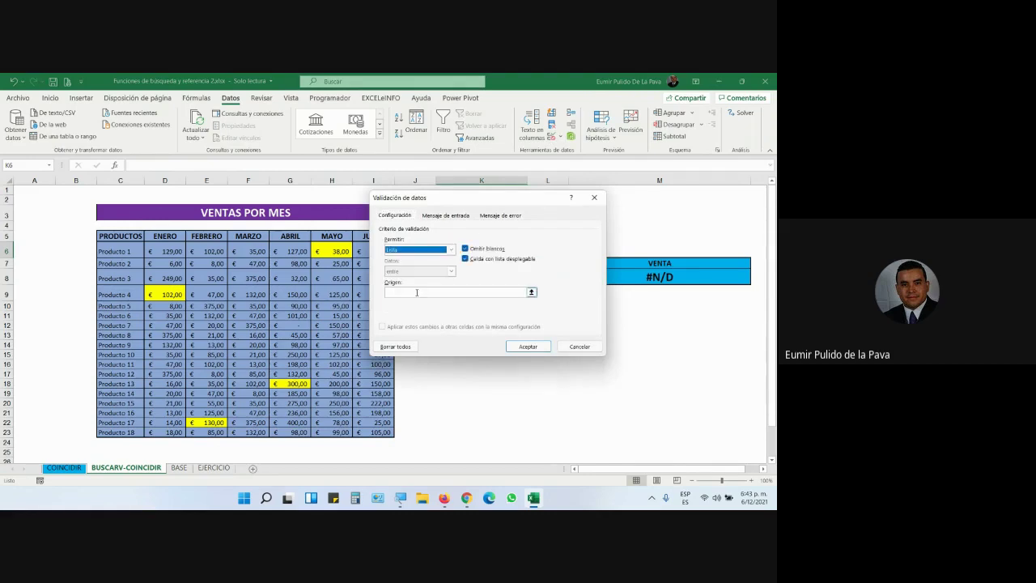
left_click_drag(136, 251, 128, 431)
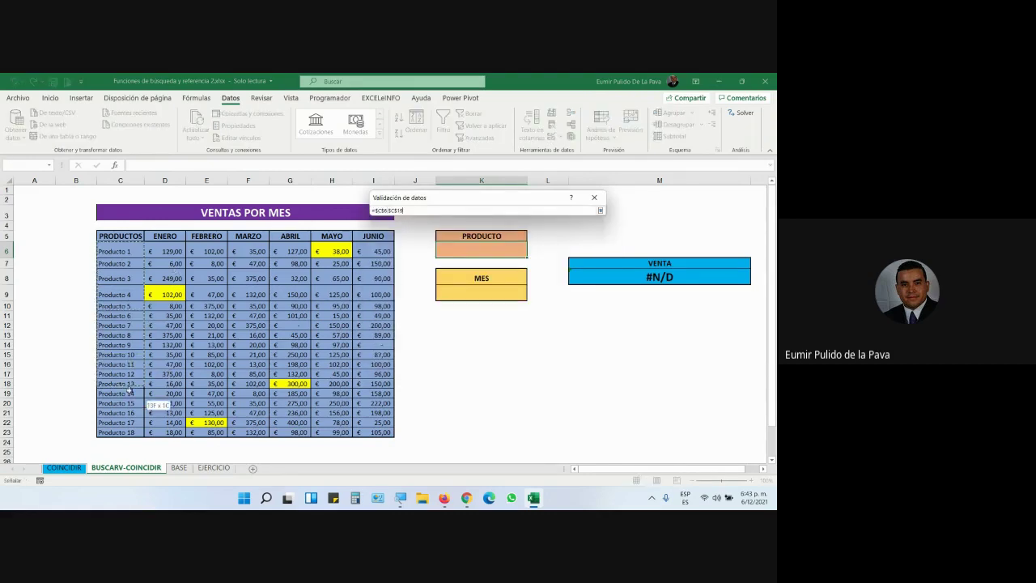
left_click(537, 348)
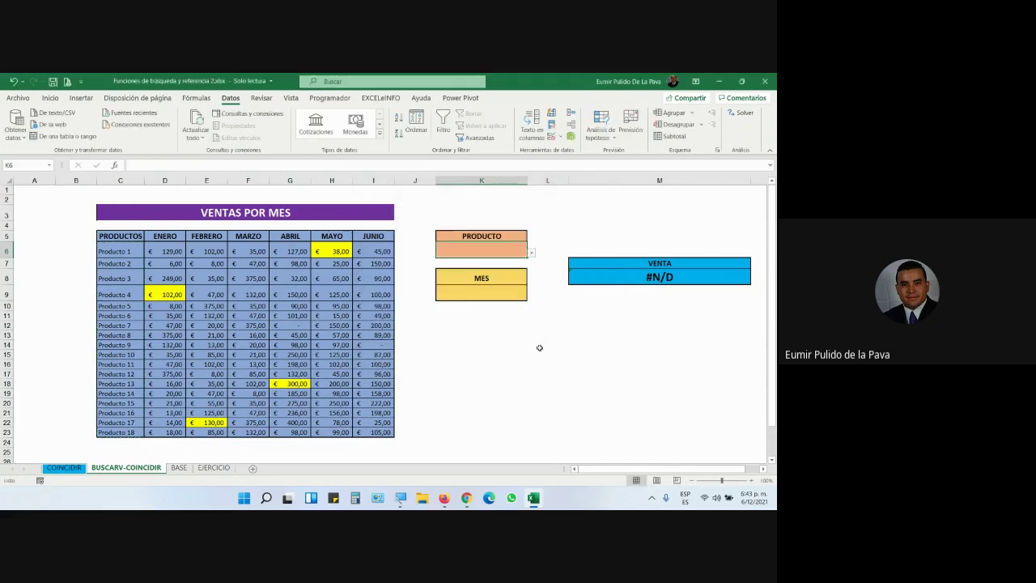
left_click(543, 348)
left_click(482, 251)
Pick Producto 1 from the PRODUCTO dropdown and check the VENTA result.
left_click(329, 253)
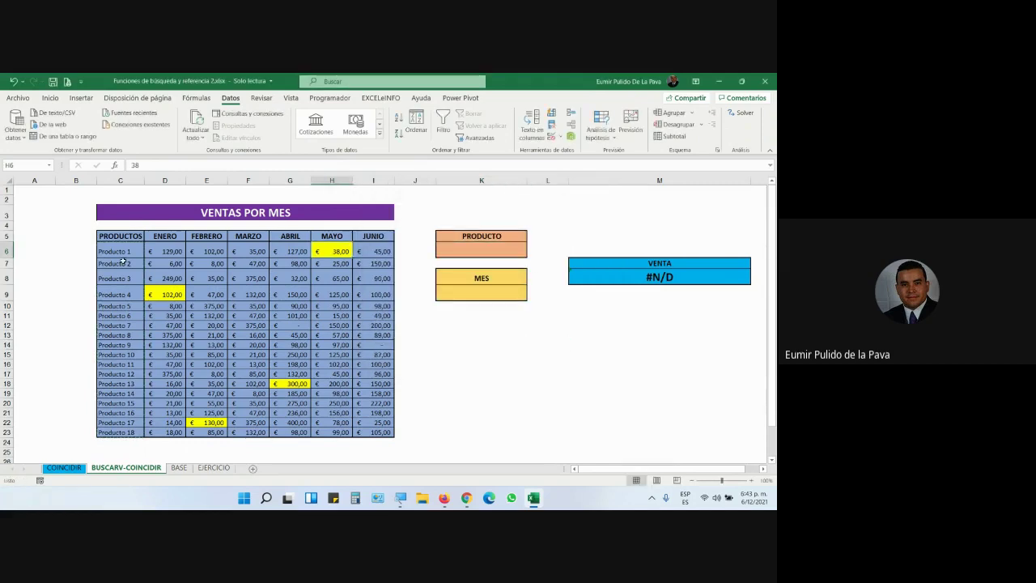
left_click(131, 252)
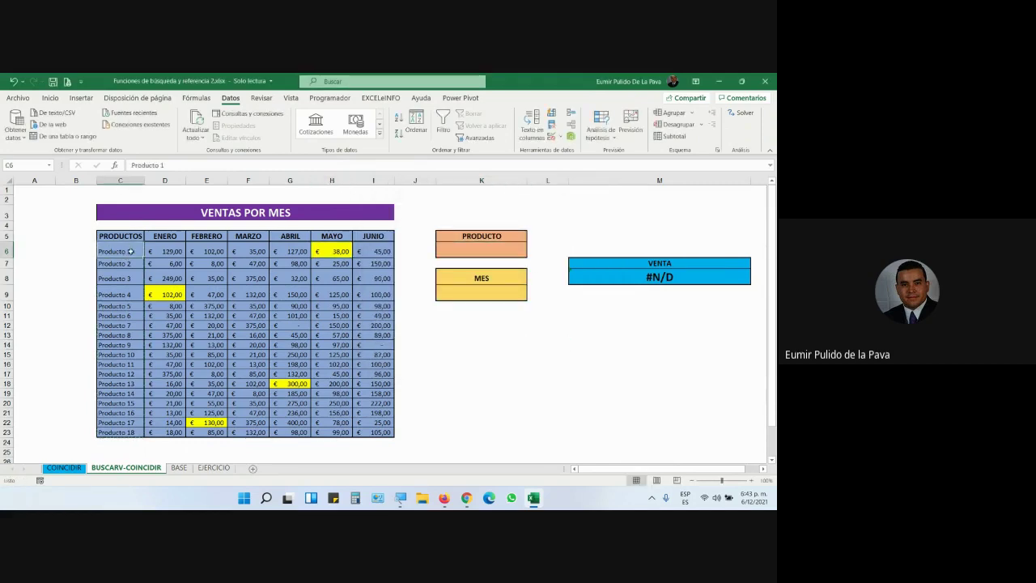
left_click(331, 247)
left_click(485, 247)
left_click(532, 254)
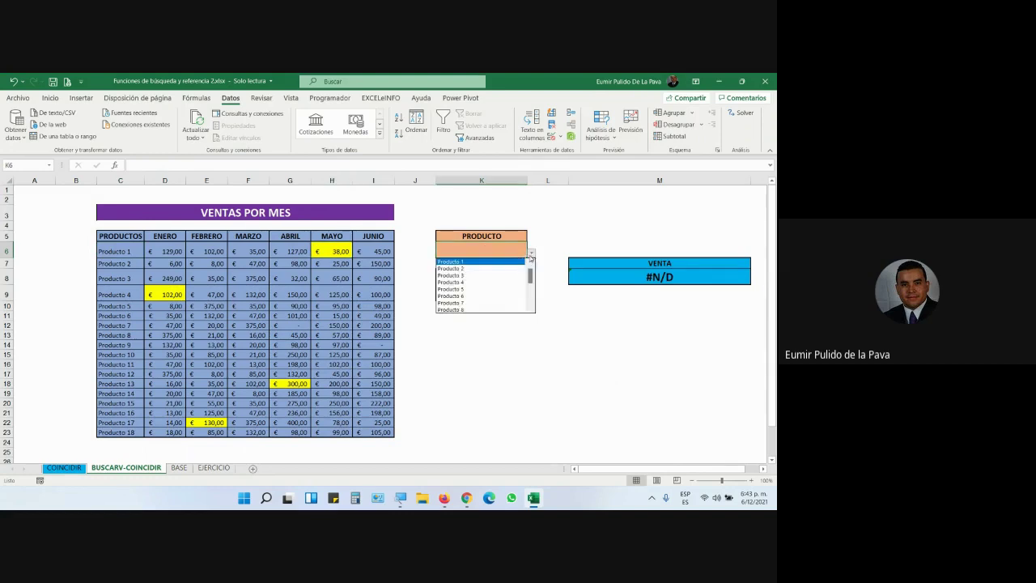
left_click(480, 265)
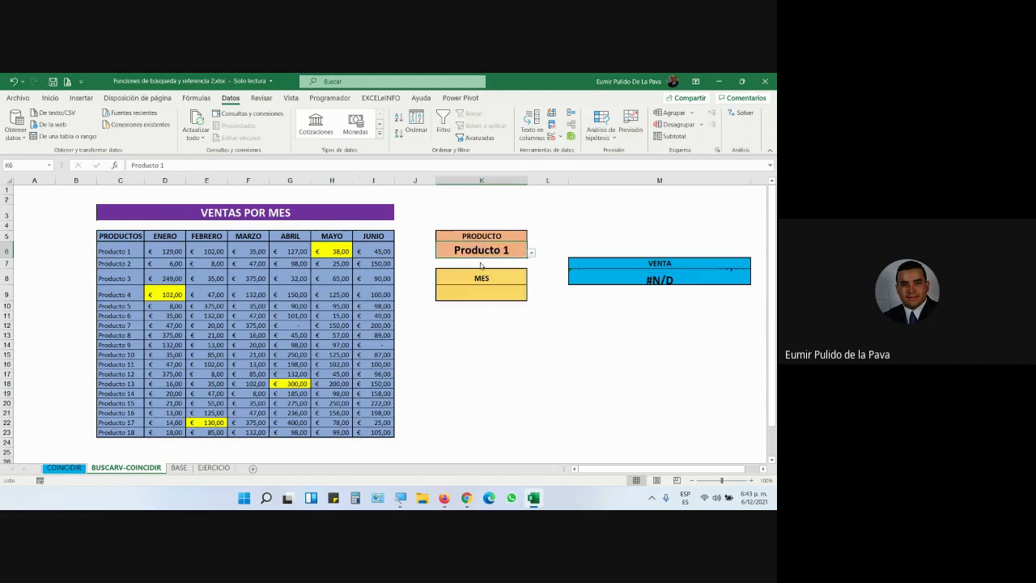
left_click(625, 278)
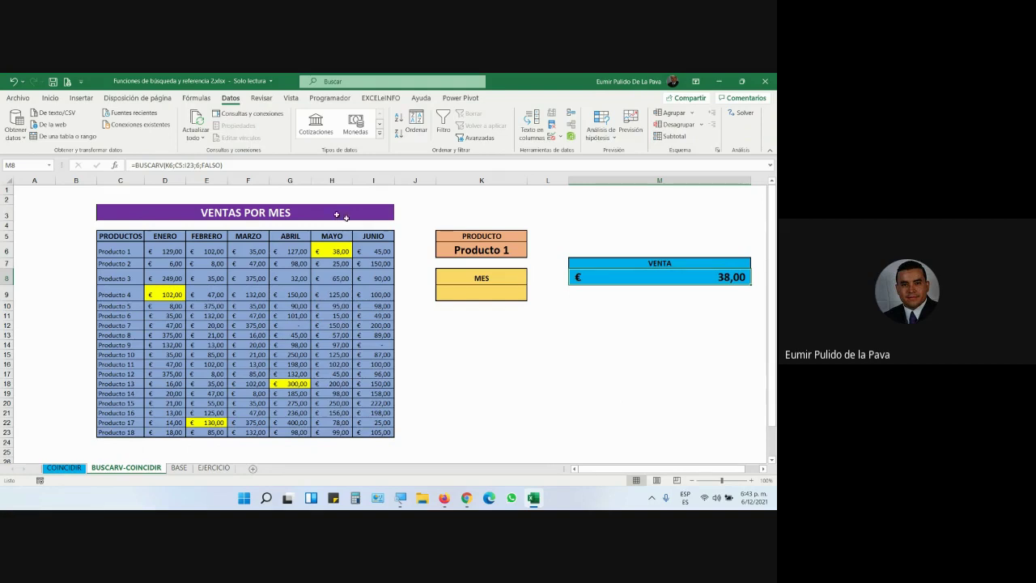
Switch PRODUCTO to Producto 4, giving VENTA 125,00, and select its MAYO cell H9.
left_click(165, 179)
left_click_drag(121, 295, 166, 295)
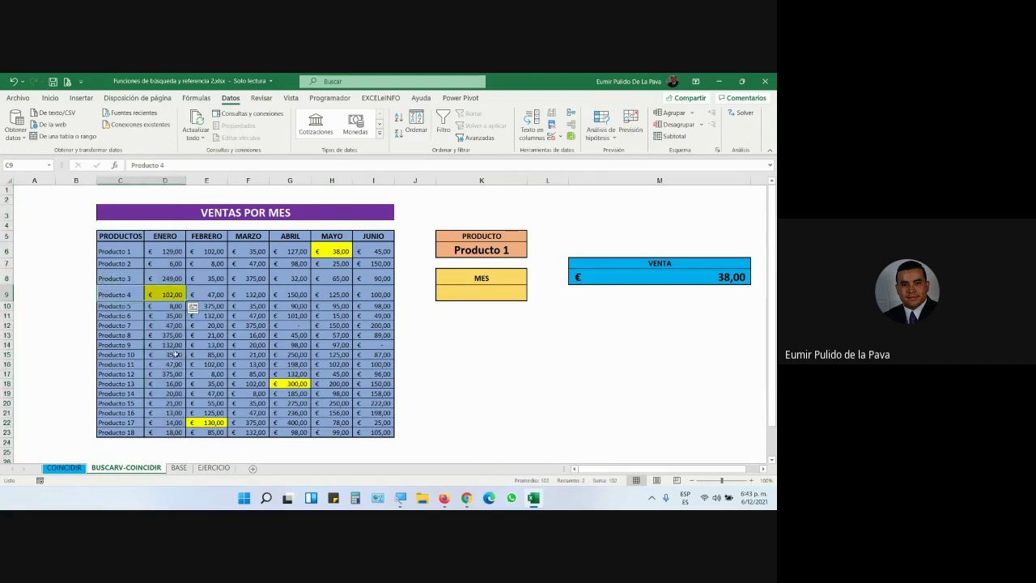
left_click(500, 253)
left_click(531, 253)
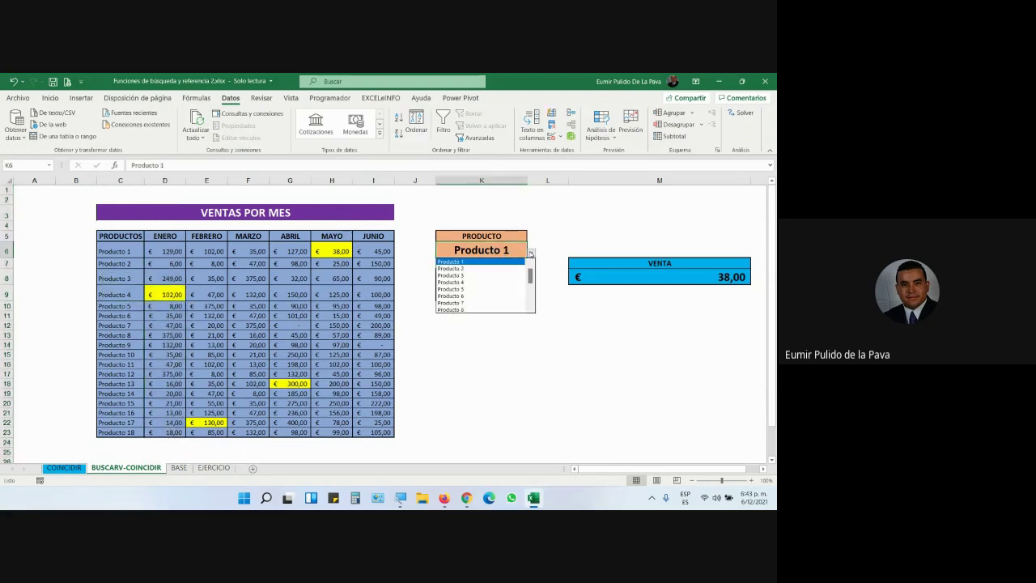
left_click(491, 282)
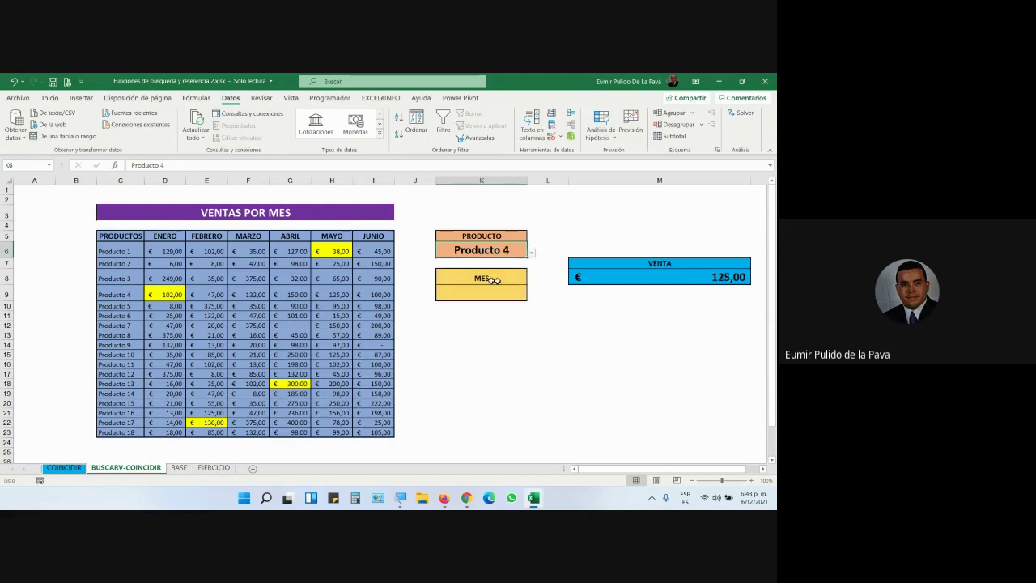
left_click(648, 282)
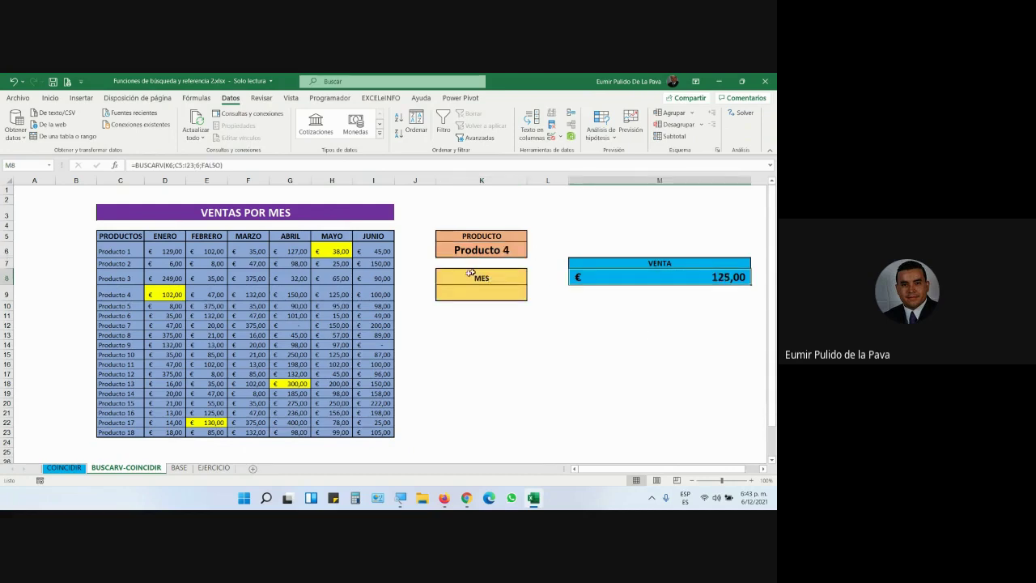
left_click(319, 294)
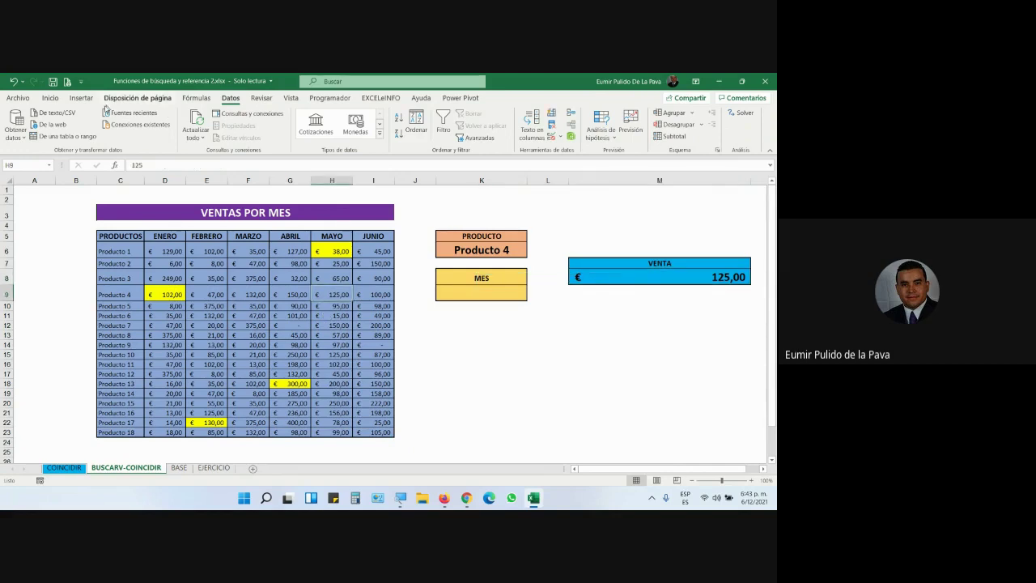
left_click(47, 99)
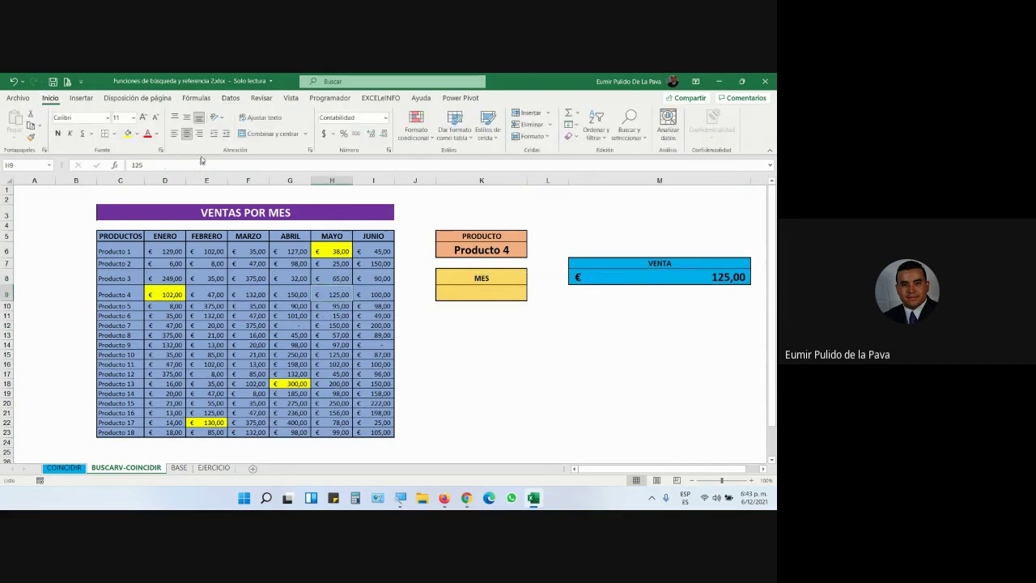
left_click(136, 133)
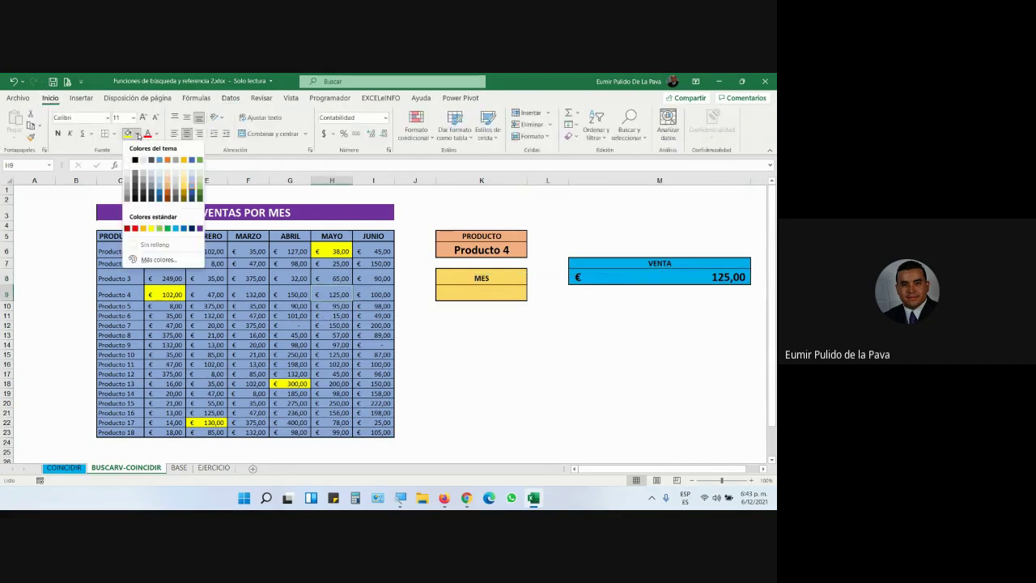
Fill H9 orange and change the VENTA column index from 6 to 2.
left_click(144, 228)
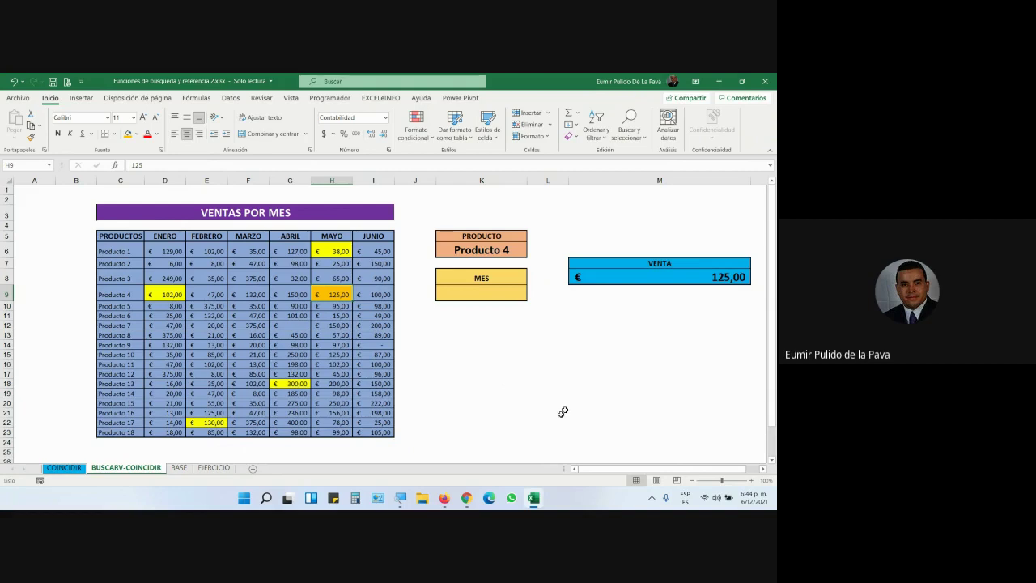
double_click(706, 282)
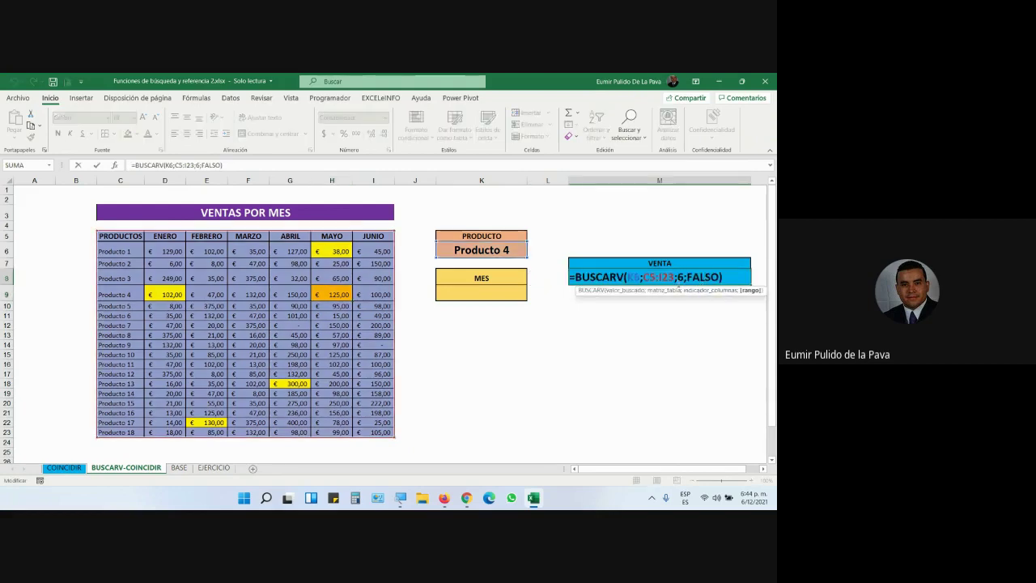
double_click(681, 277)
type("2")
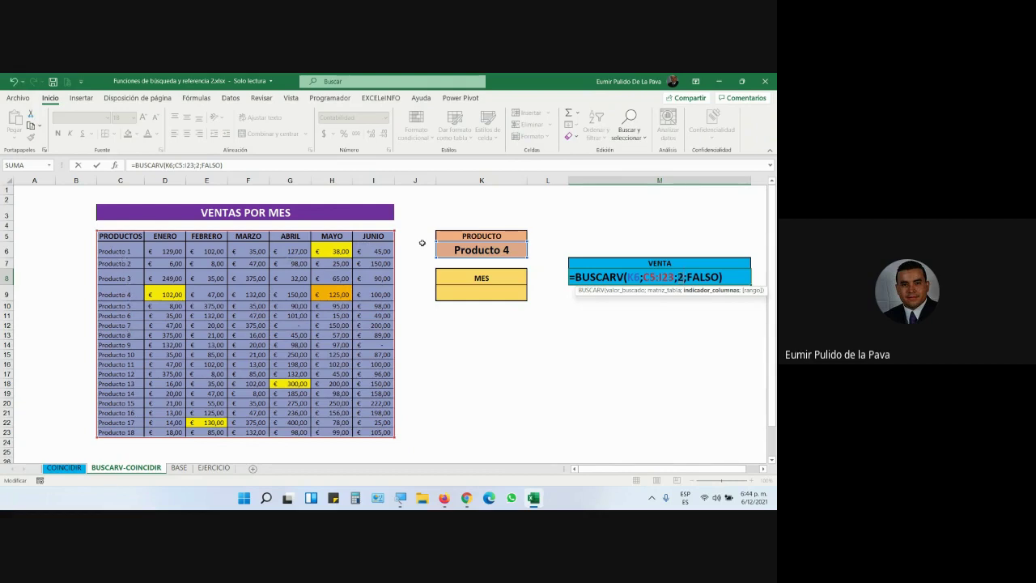
key("Return")
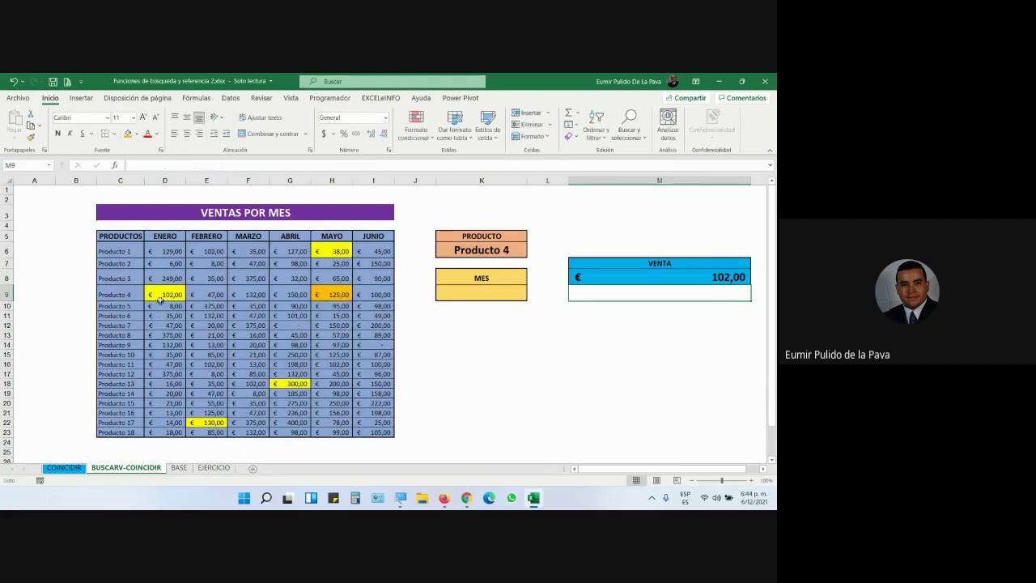
Copy H8's blue formatting onto H9 with Format Painter, removing the orange.
left_click(161, 296)
left_click(333, 295)
left_click(332, 279)
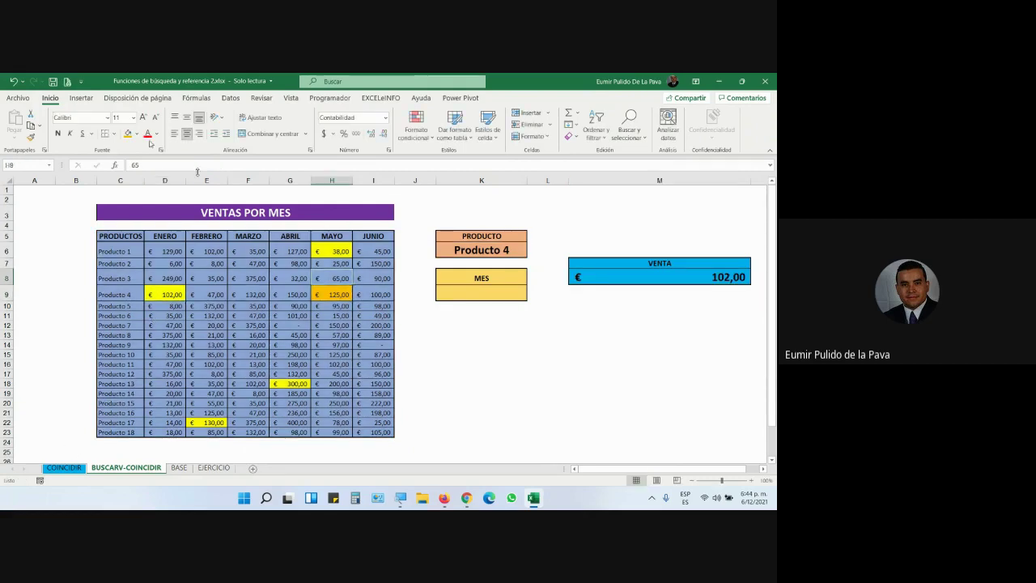
left_click(30, 137)
left_click(332, 296)
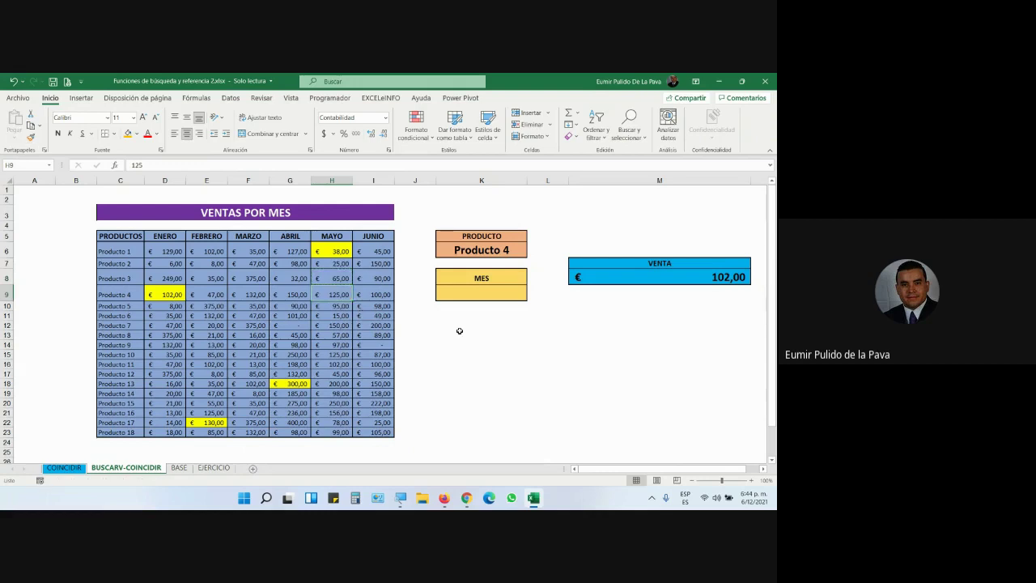
Re-edit the VENTA formula and confirm it with column 2, returning 102,00.
left_click(669, 280)
double_click(669, 280)
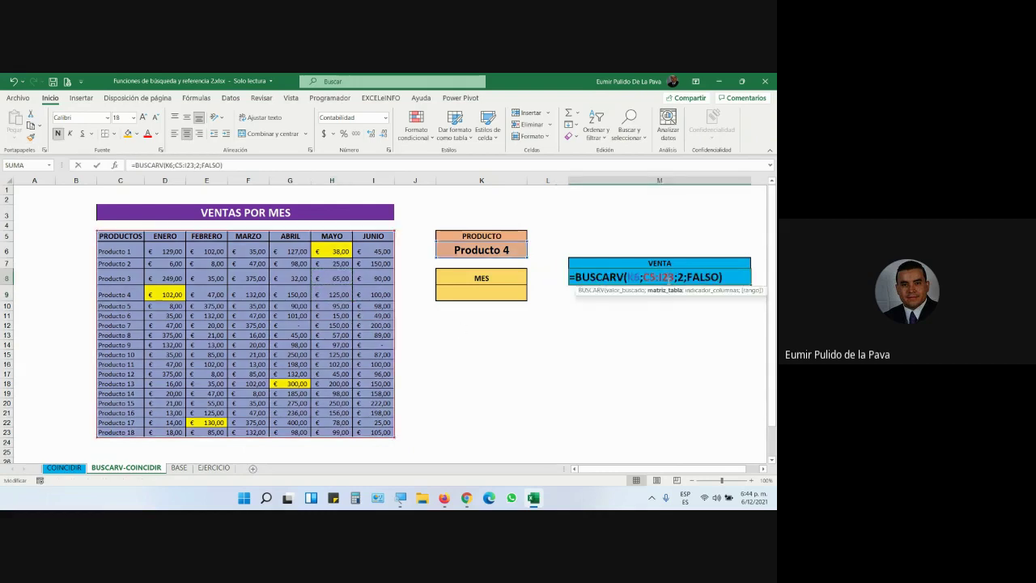
left_click(681, 277)
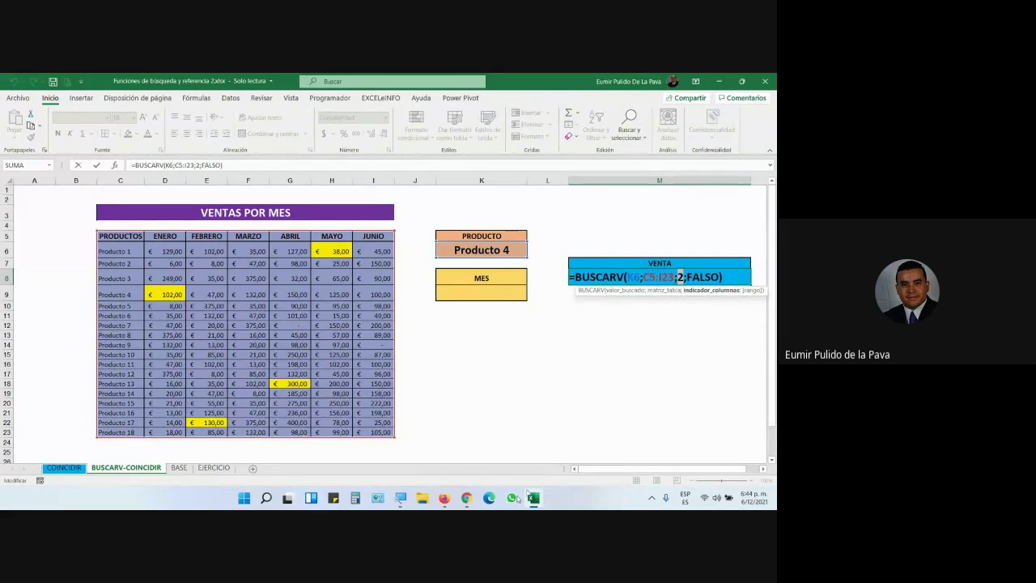
mouse_move(466, 498)
left_click(409, 441)
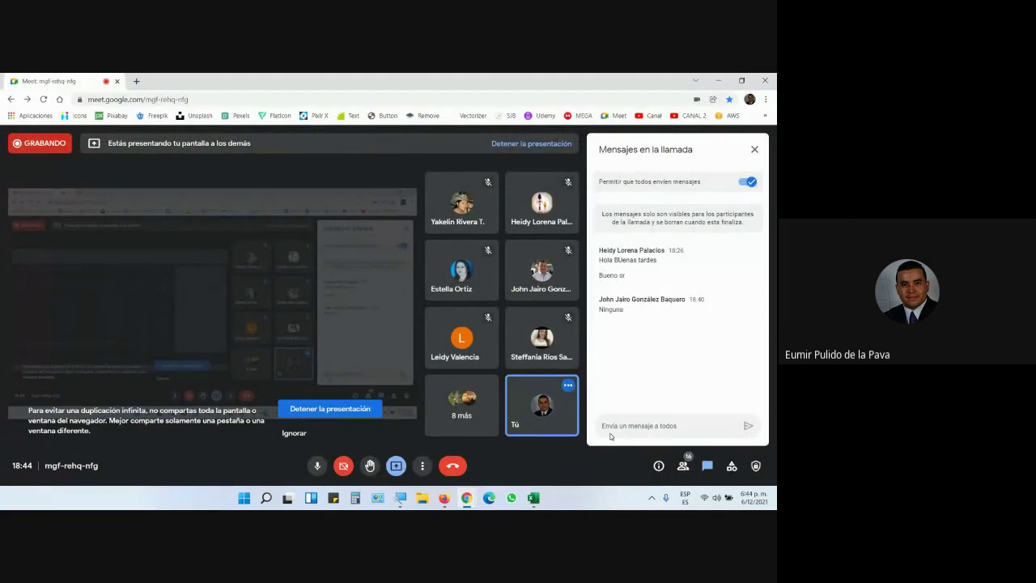
key("alt+Tab")
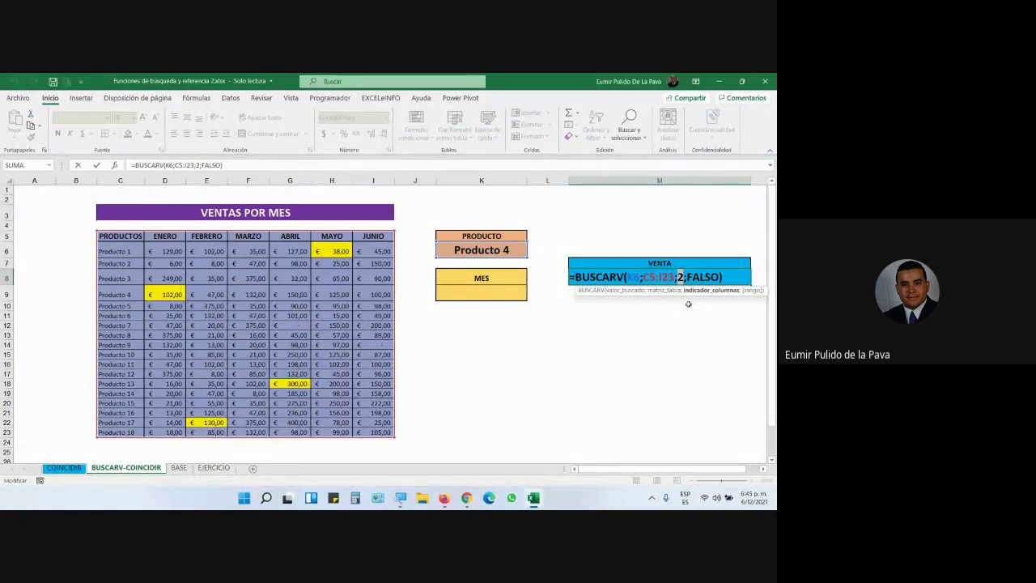
key("ctrl+Return")
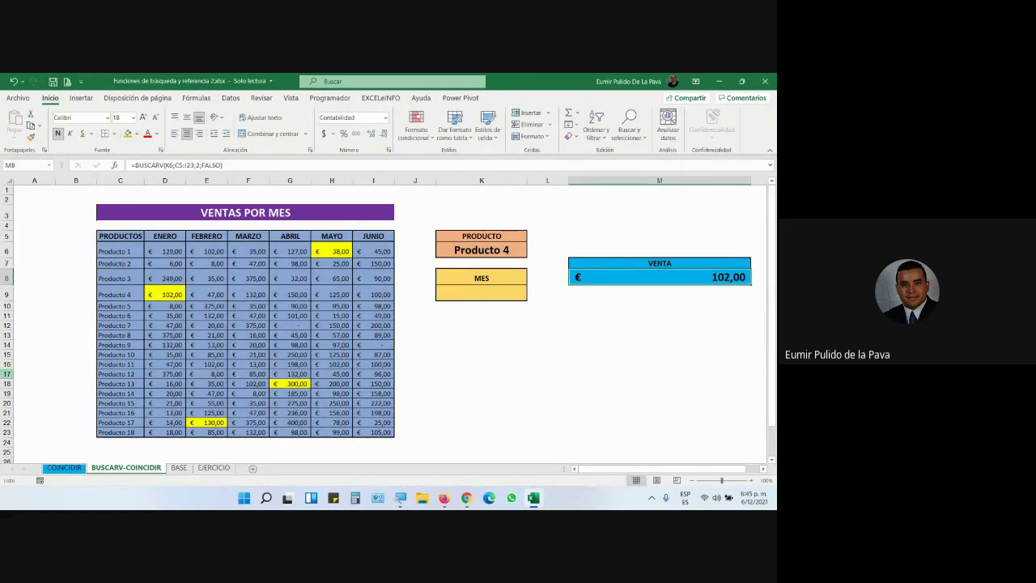
Choose Producto 13 in the PRODUCTO dropdown and compare VENTA with its D18 value.
left_click(119, 384)
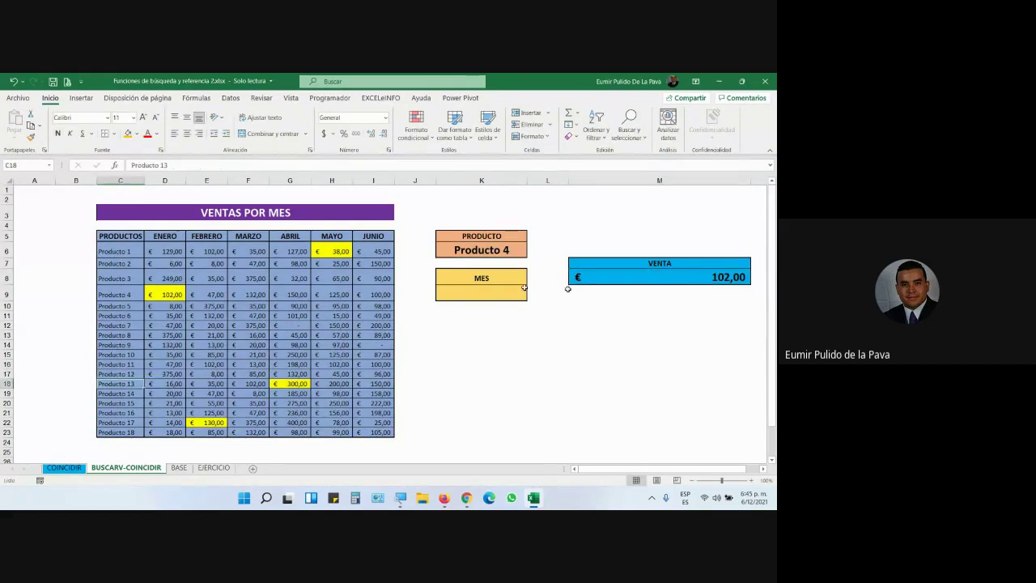
left_click(493, 250)
left_click(532, 254)
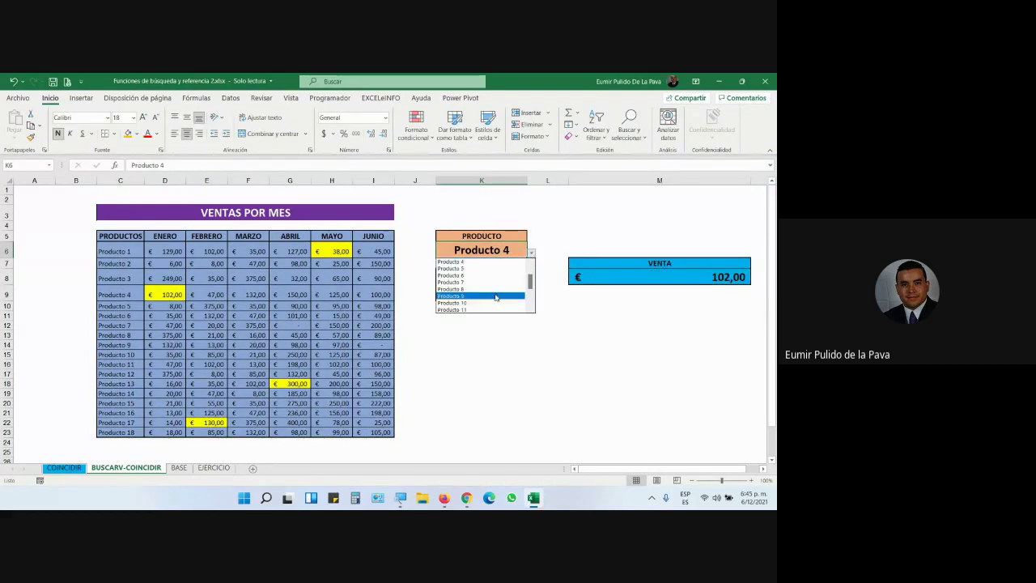
left_click_drag(531, 280, 533, 291)
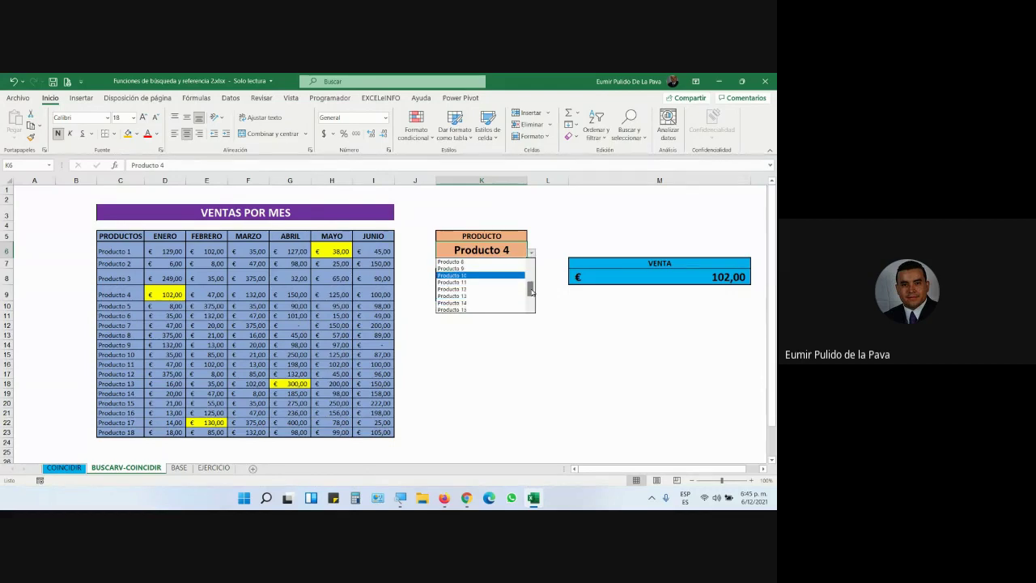
left_click(465, 295)
left_click(705, 277)
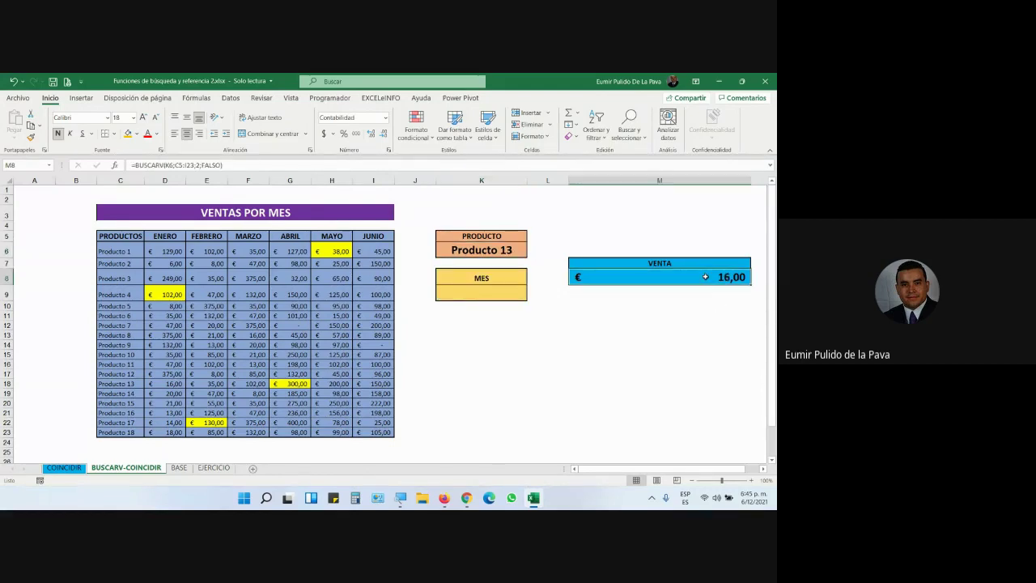
left_click(165, 385)
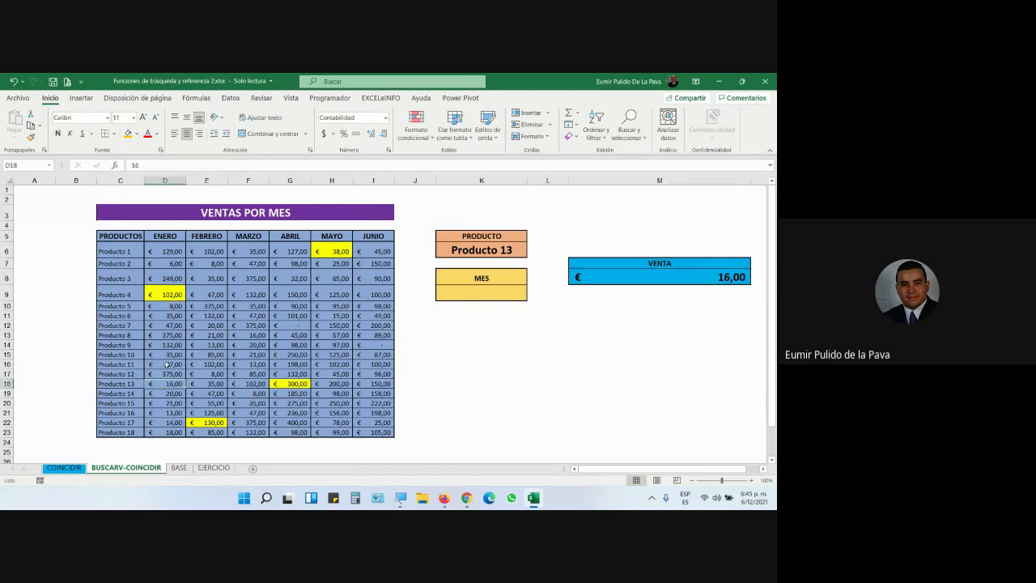
left_click(717, 278)
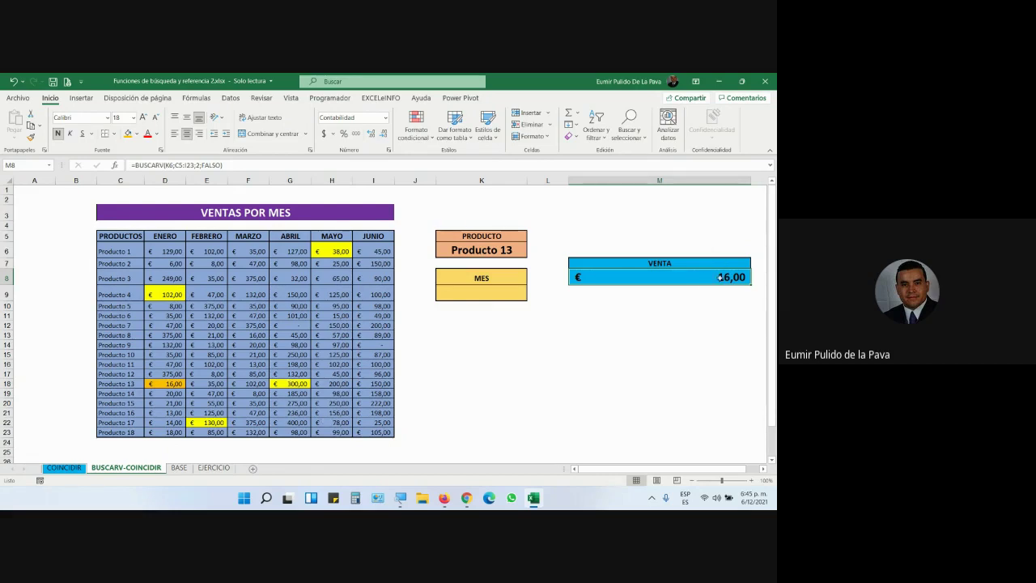
Change the VENTA column index to 5 so it shows 300,00, then review the formula.
double_click(720, 277)
key("Left")
key("Left")
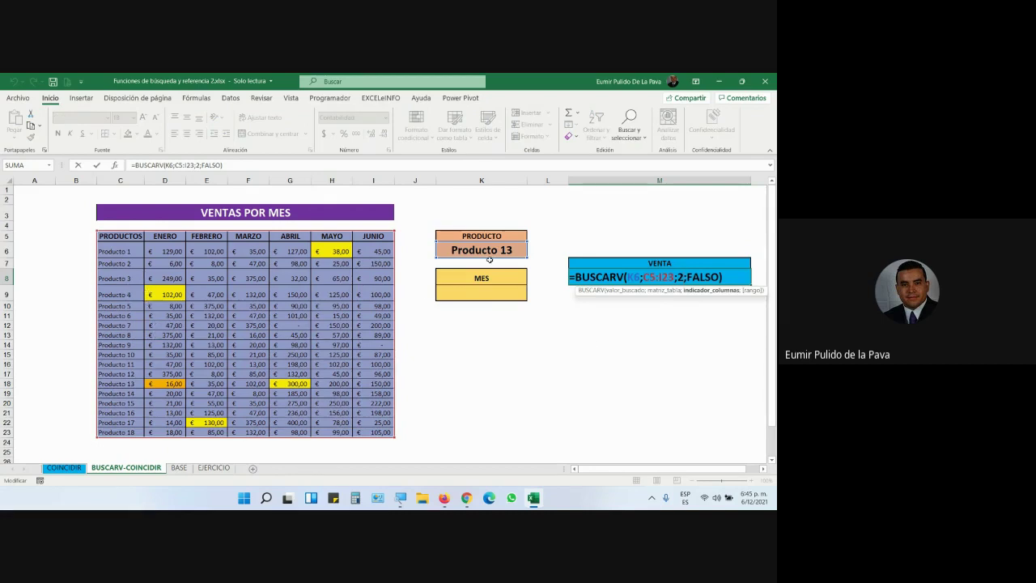
key("BackSpace")
key("Return")
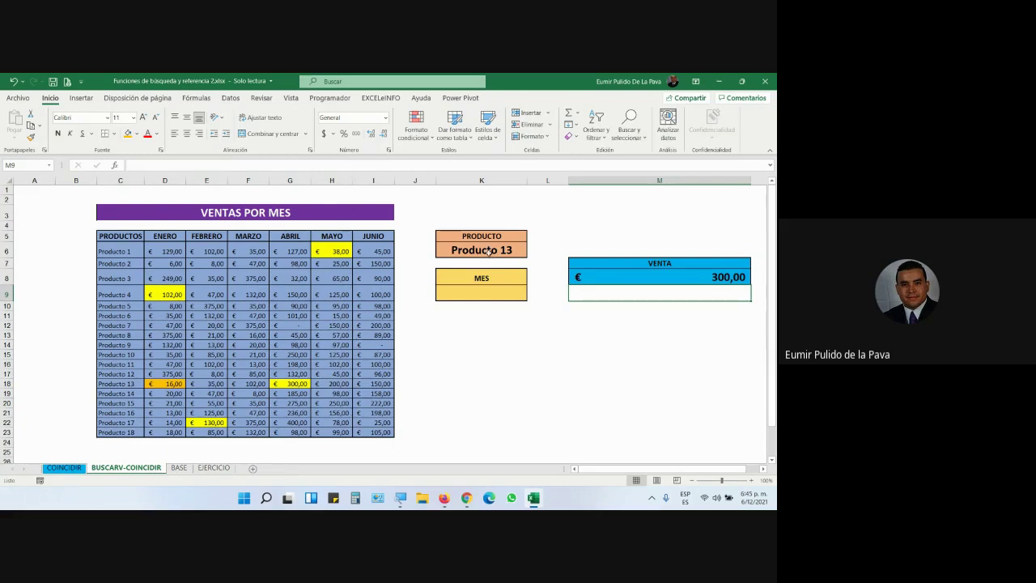
double_click(662, 278)
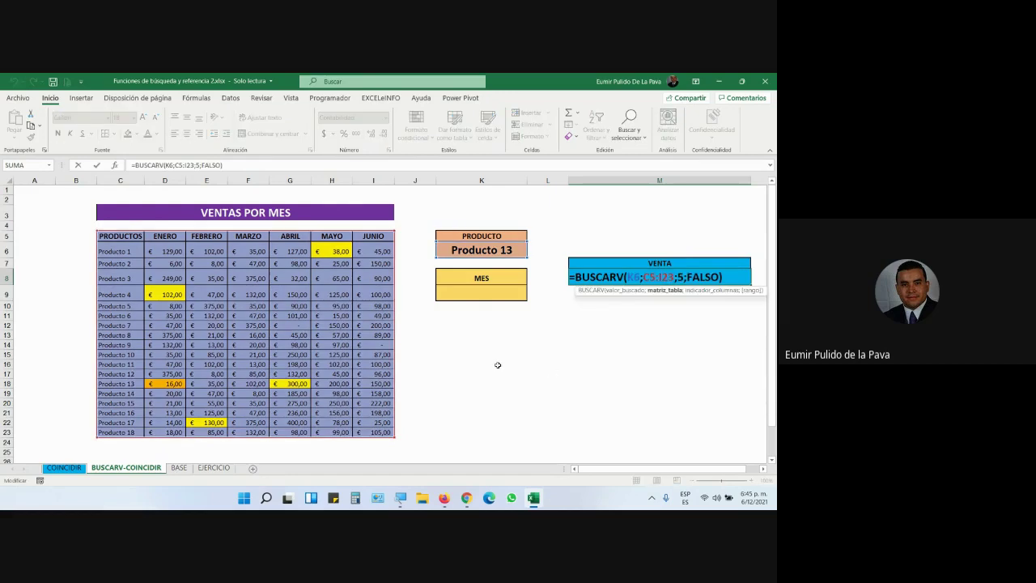
key("Escape")
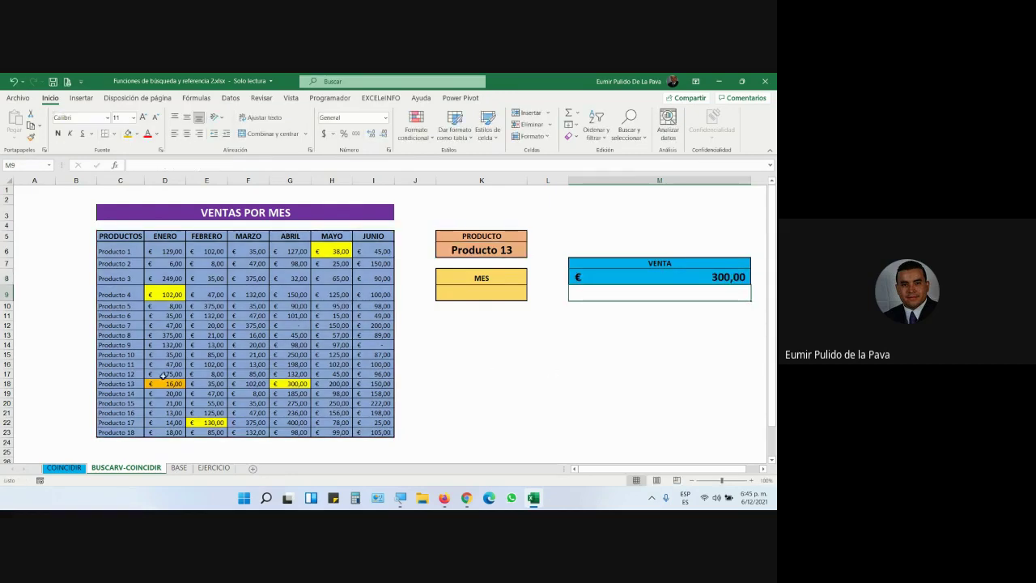
Check Producto 13's ENERO sale in D18, then select the empty MES cell K9.
left_click(165, 374)
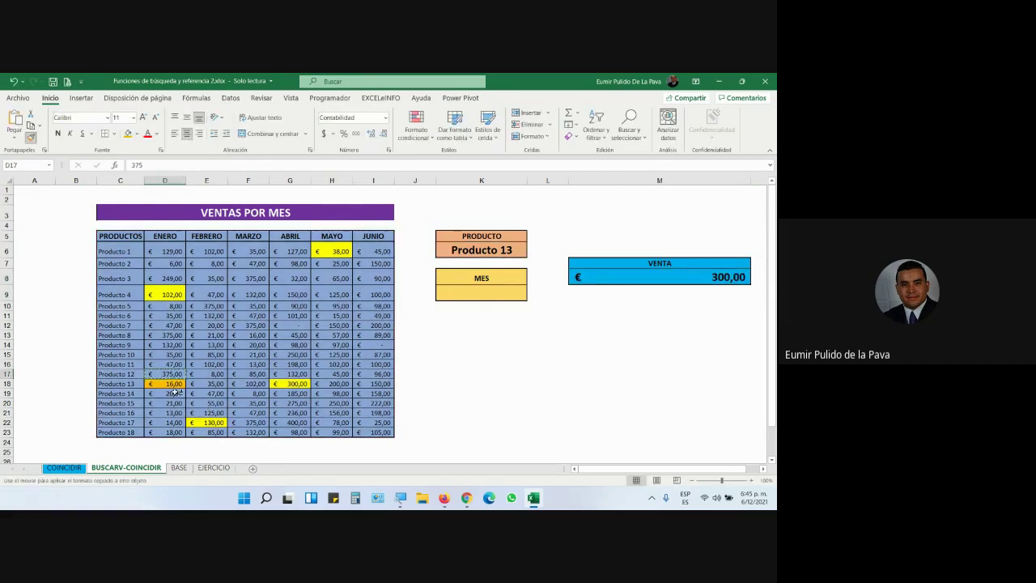
left_click(166, 384)
left_click(467, 498)
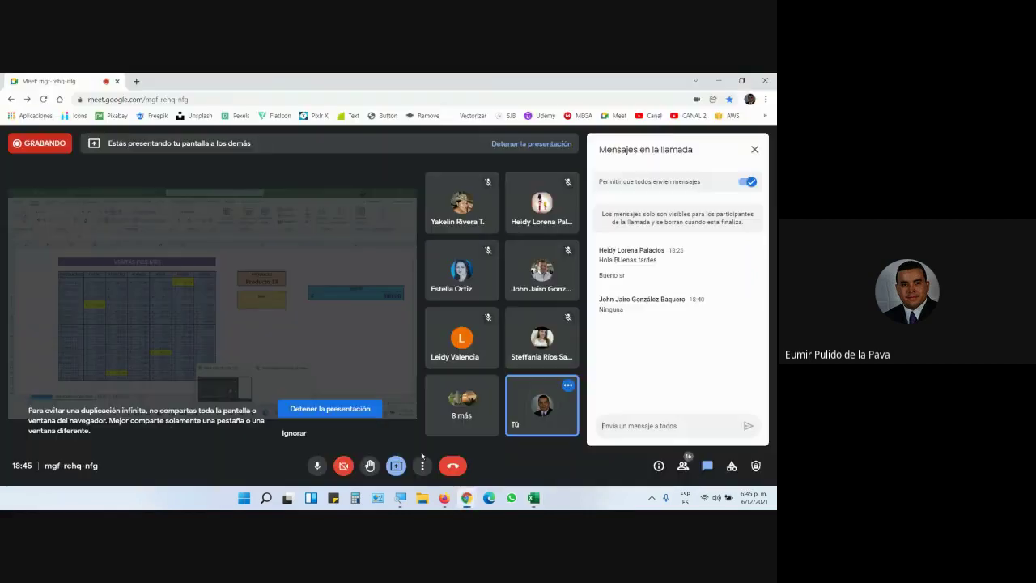
left_click(534, 498)
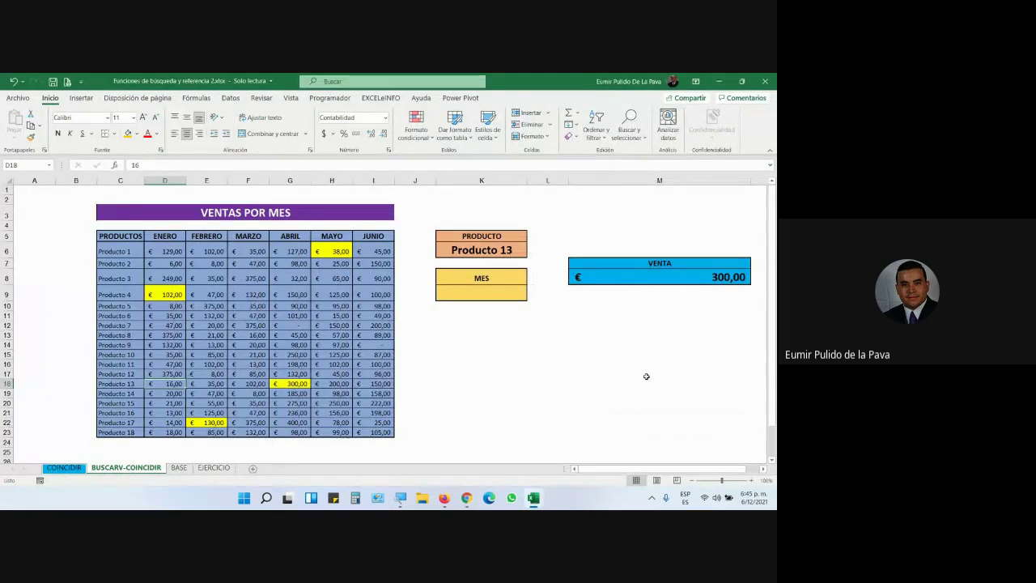
left_click(493, 294)
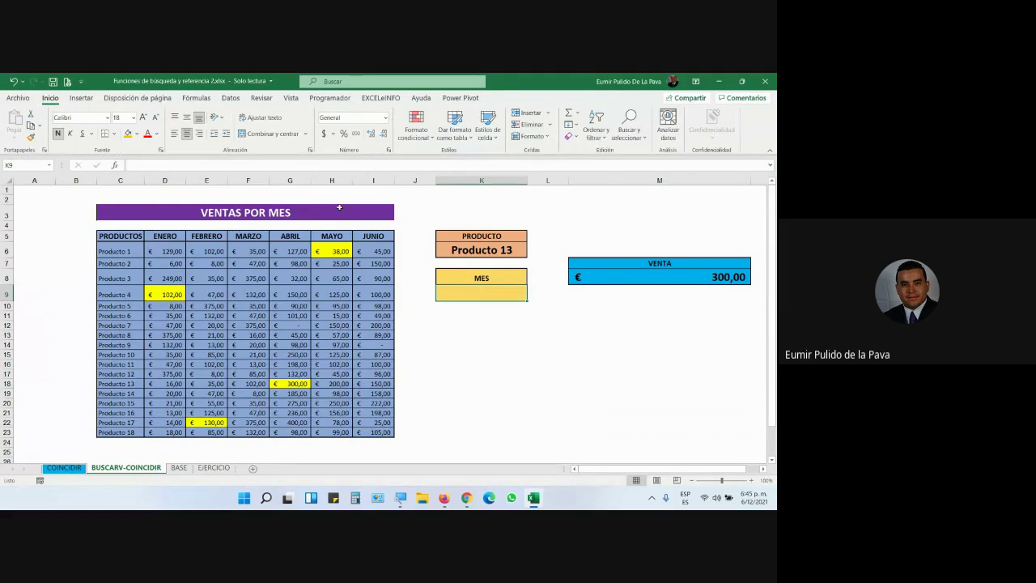
Add a Lista data validation to K9 sourced from the month headers D5:I5.
left_click(230, 98)
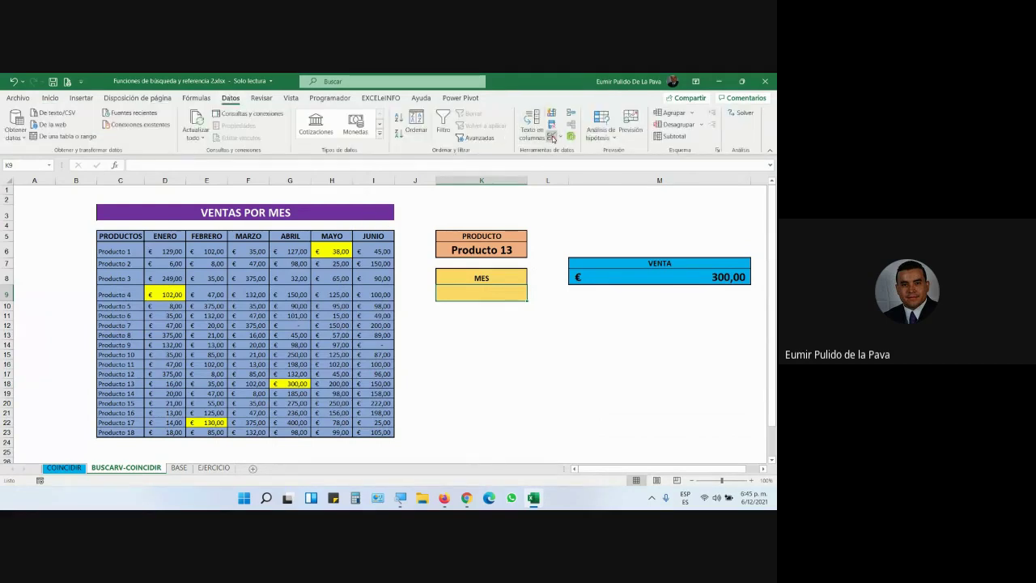
left_click(551, 137)
left_click(451, 249)
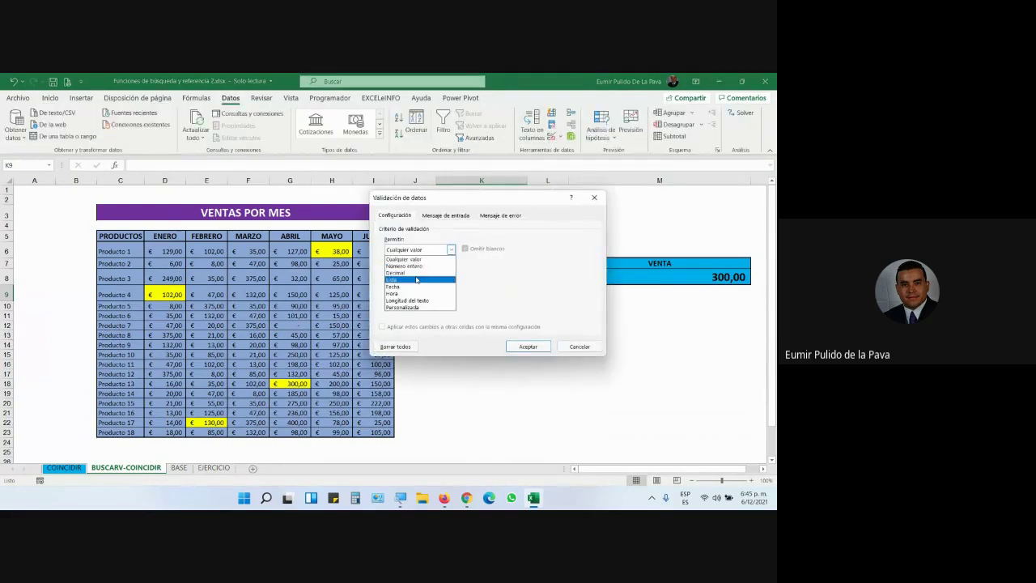
left_click(417, 279)
left_click(485, 292)
left_click_drag(177, 235, 369, 236)
left_click(528, 344)
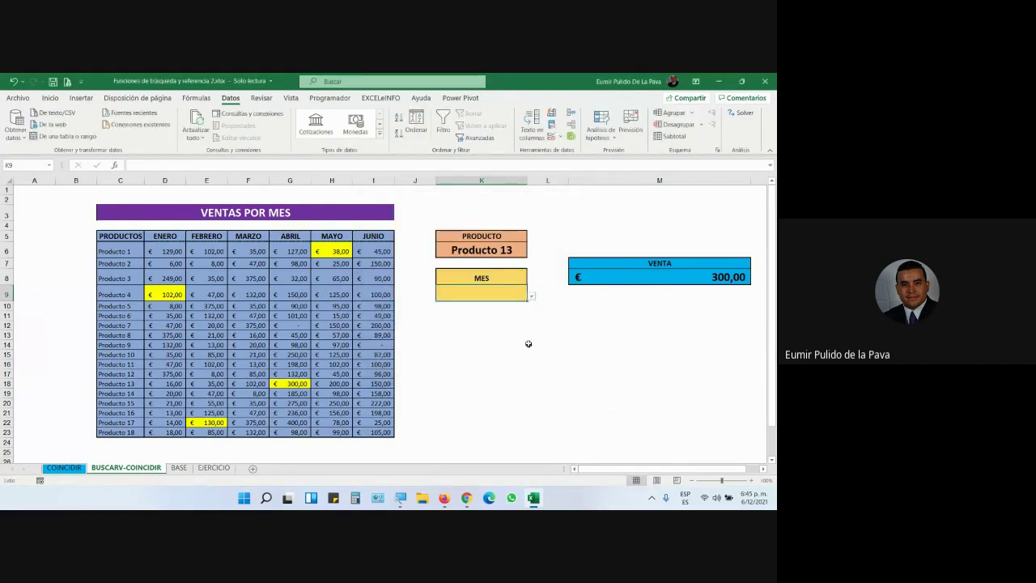
left_click(531, 296)
key("Escape")
Replace the VENTA formula's column number 5 with the MES cell K9.
double_click(719, 277)
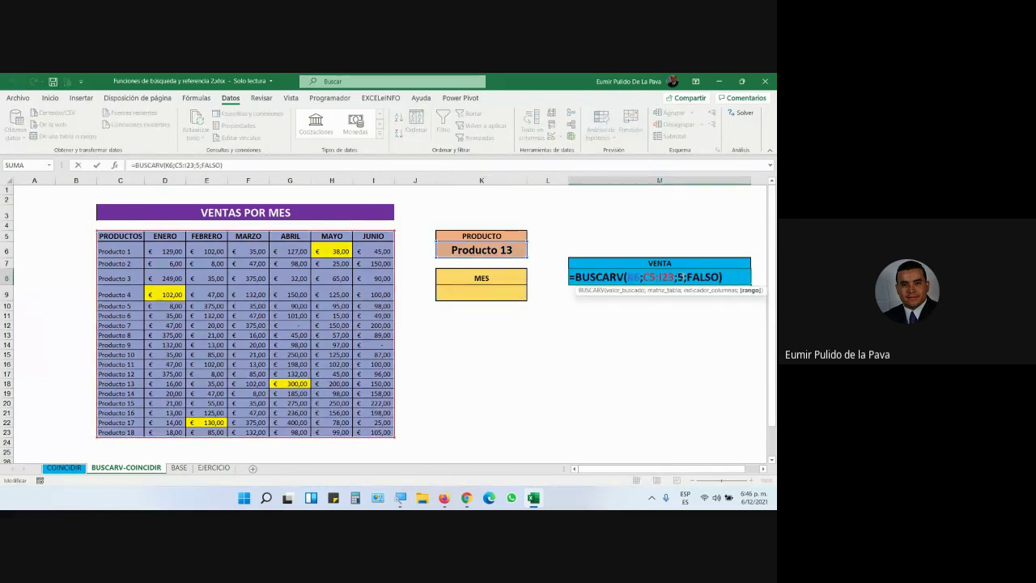
key("Left")
key("Left")
key("Left")
key("BackSpace")
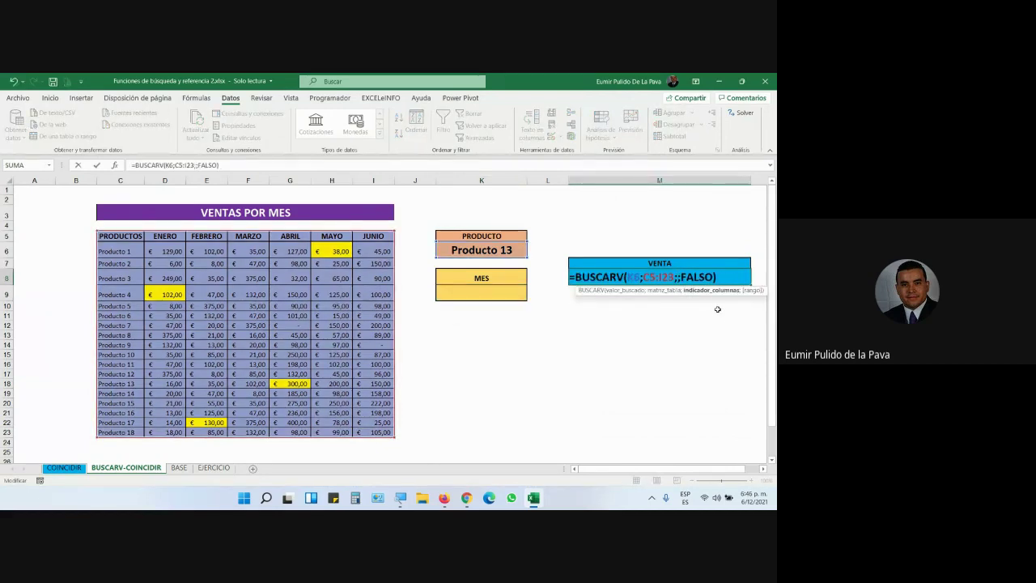
left_click(503, 296)
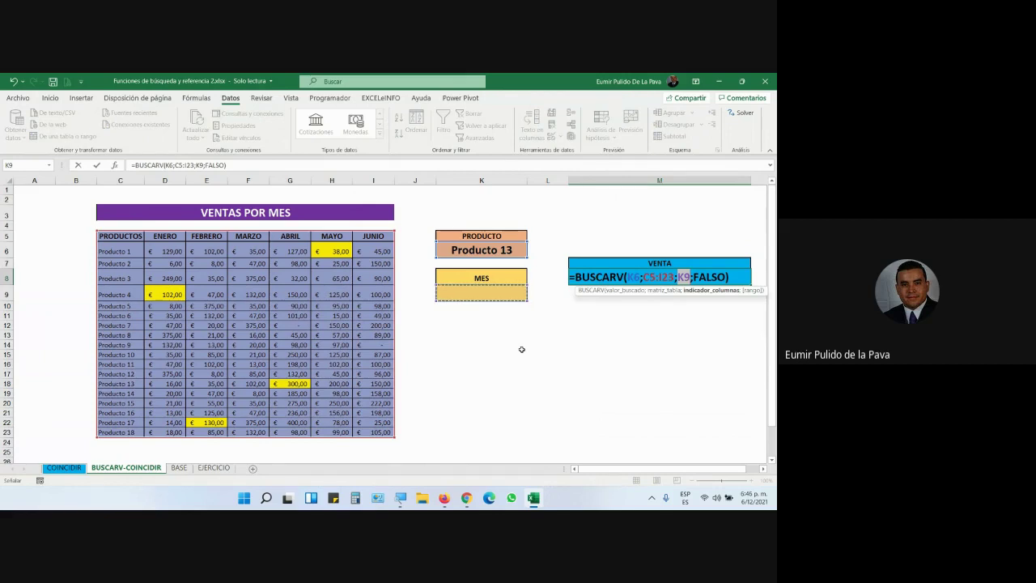
key("Return")
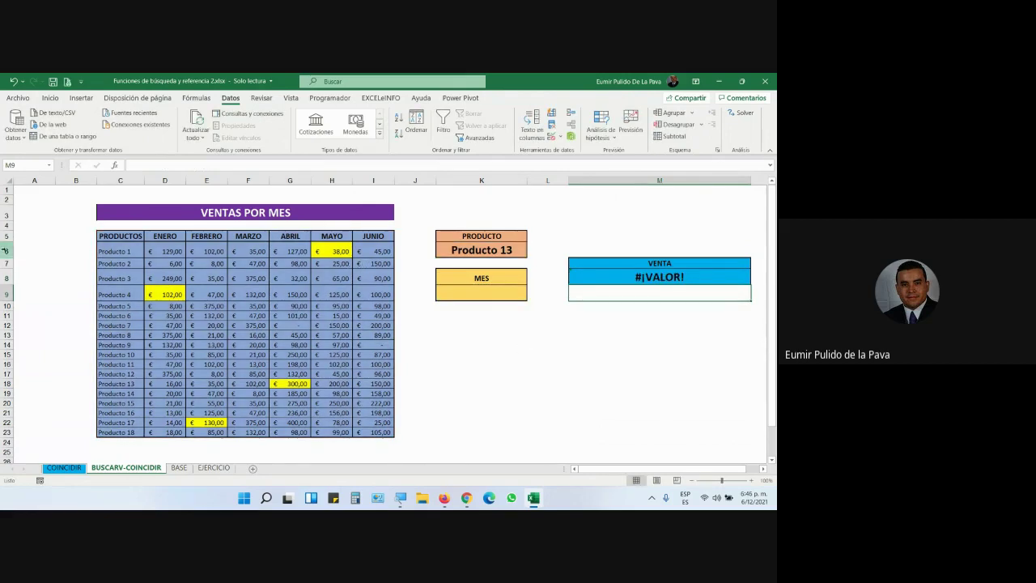
Test the dropdowns by choosing Producto 1 and MAYO.
left_click(7, 251)
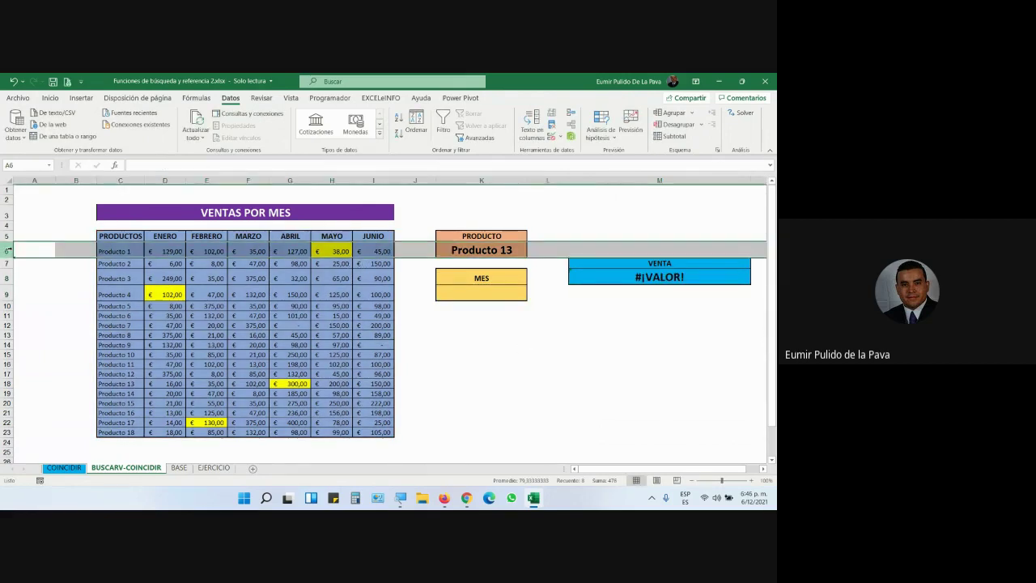
left_click(507, 247)
left_click(531, 254)
left_click_drag(531, 295, 531, 264)
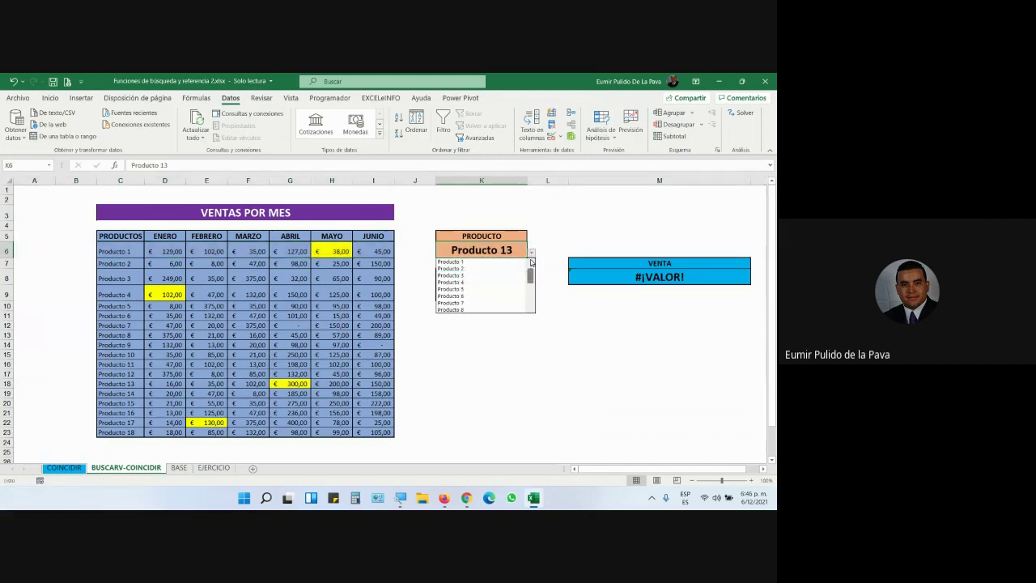
left_click(452, 261)
left_click(495, 298)
left_click(531, 295)
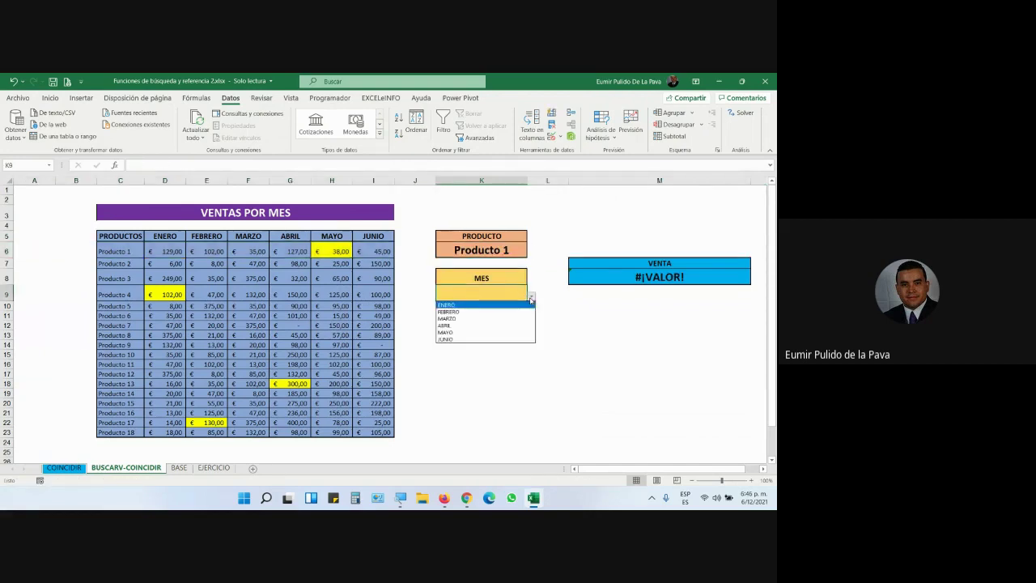
left_click(486, 333)
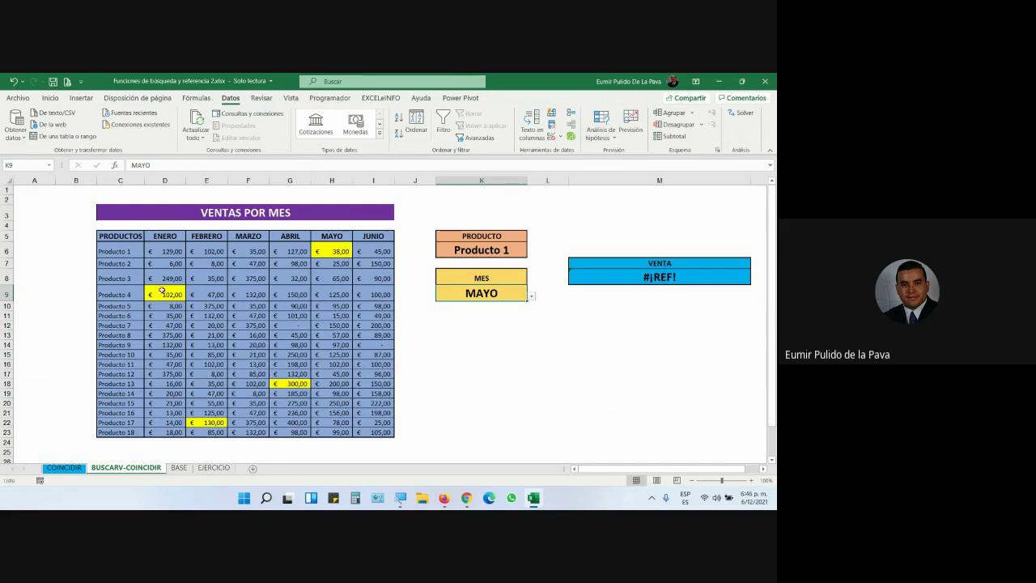
Choose Producto 4 and ENERO, then inspect the VENTA formula.
left_click(486, 250)
left_click(532, 253)
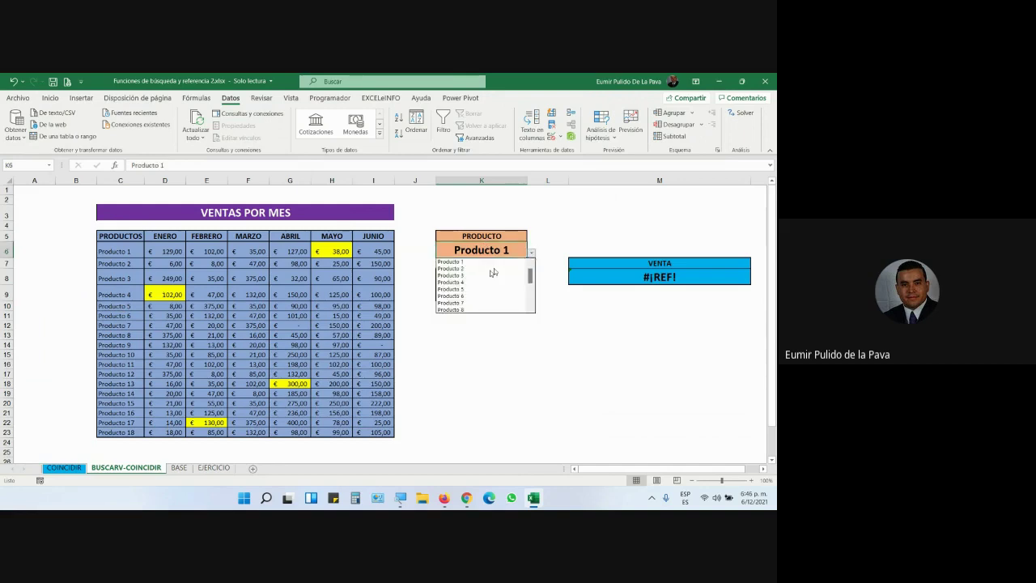
left_click(486, 283)
left_click(501, 294)
left_click(532, 297)
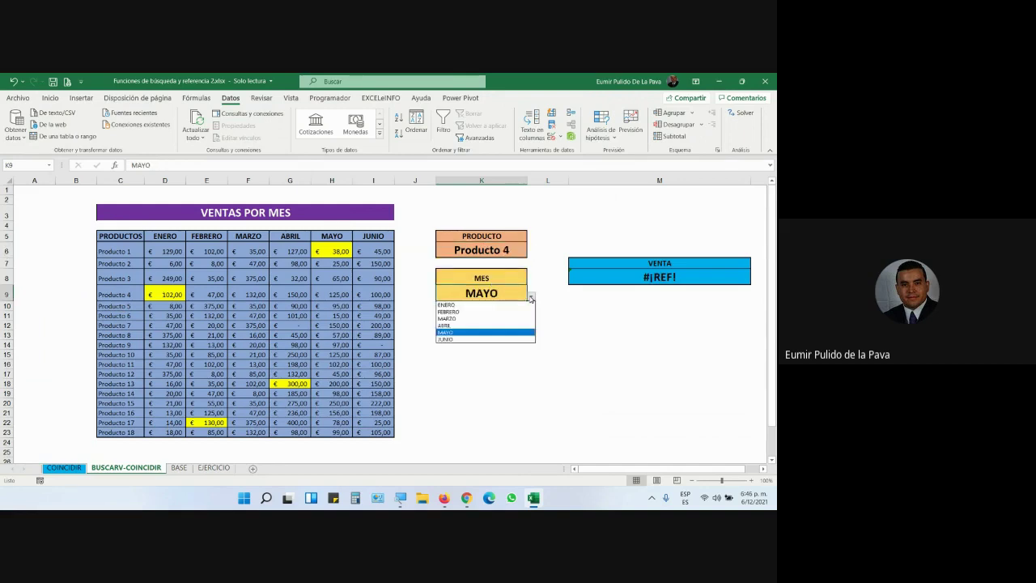
left_click(488, 303)
left_click(658, 278)
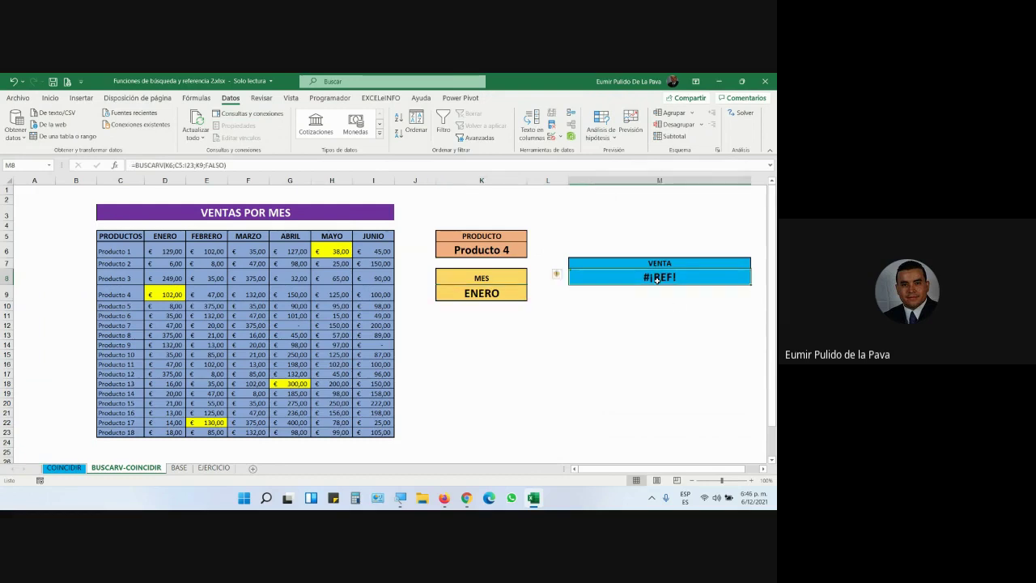
Accept the Meet join request with Permitir and switch back to Excel.
mouse_move(466, 498)
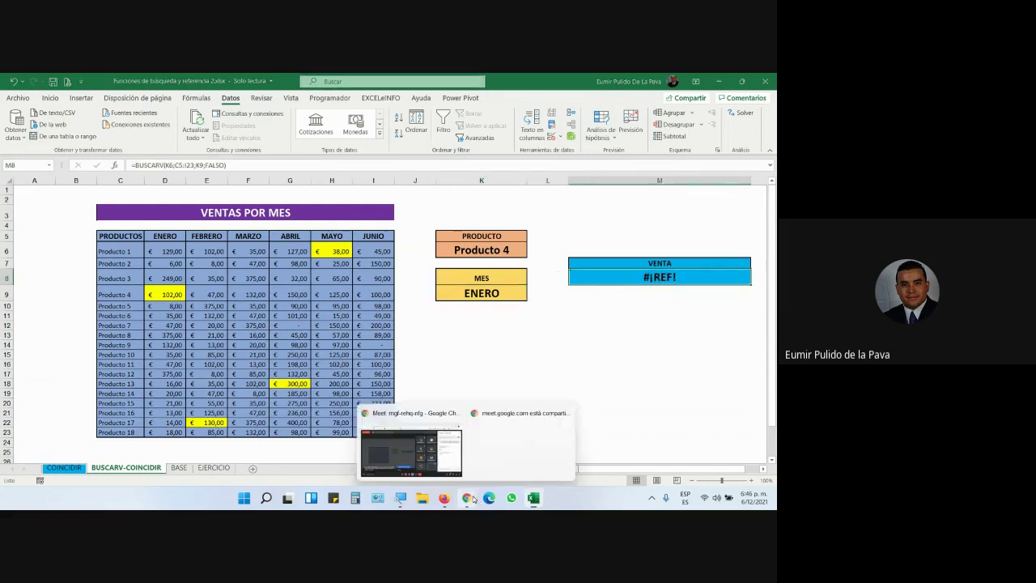
left_click(499, 452)
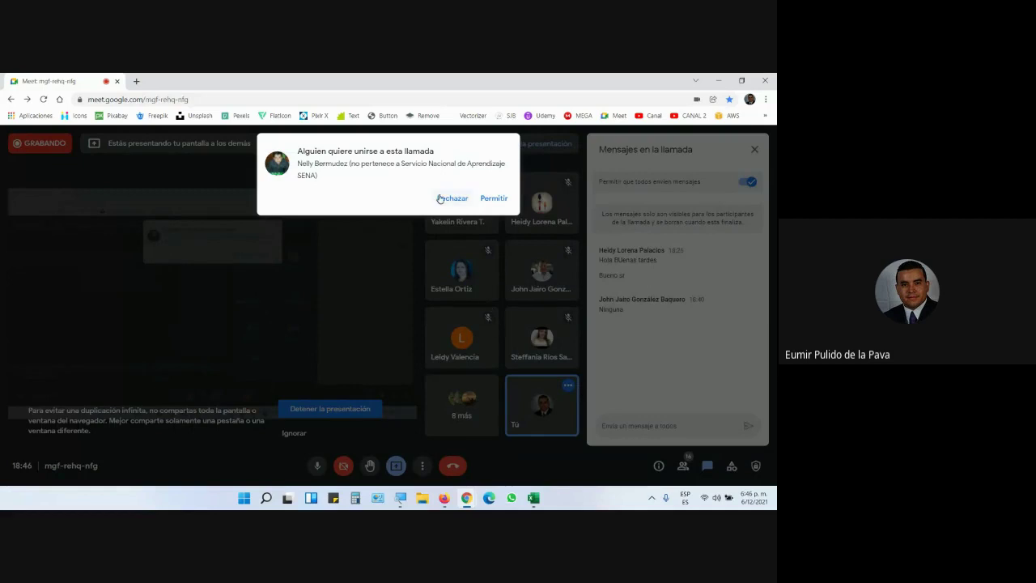
left_click(494, 198)
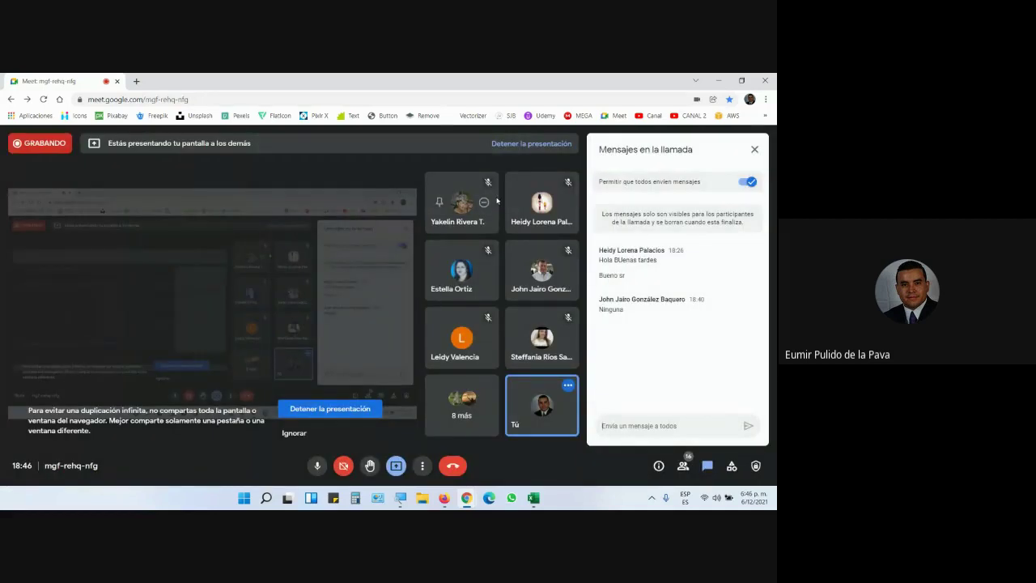
left_click(534, 498)
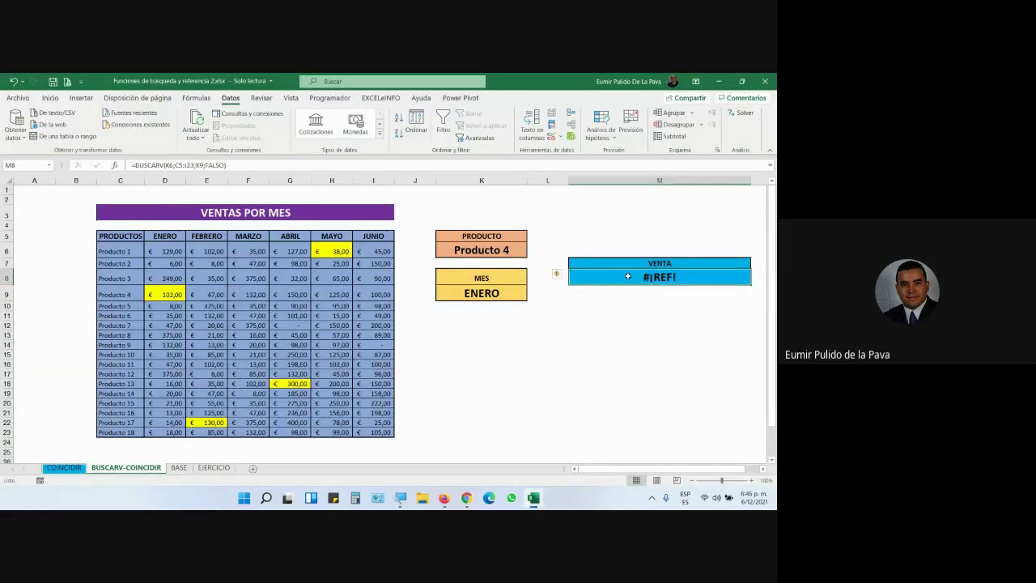
Enlarge the VENTA result's font size three steps.
left_click(50, 98)
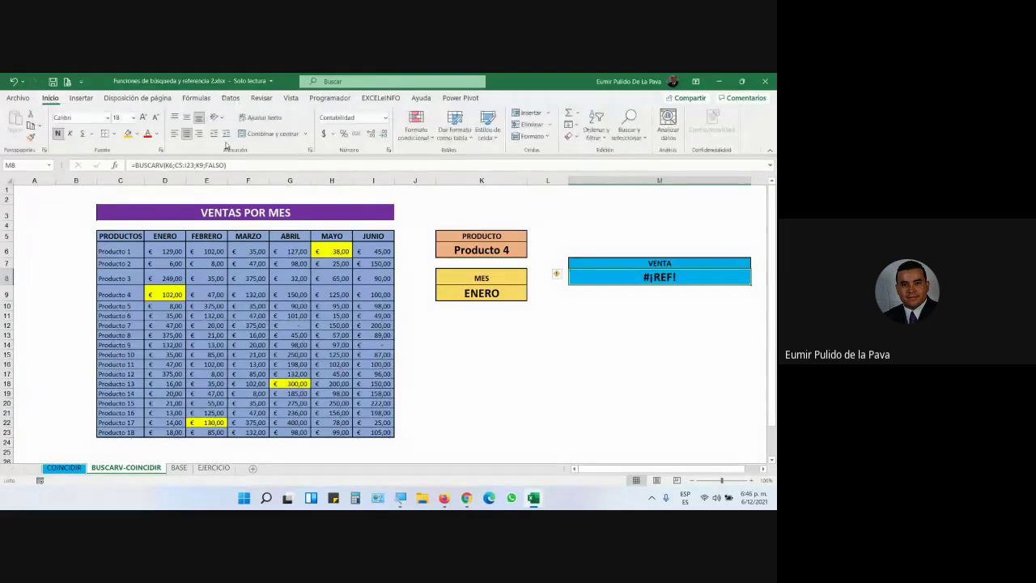
left_click(142, 118)
left_click(143, 118)
left_click(142, 118)
left_click(142, 118)
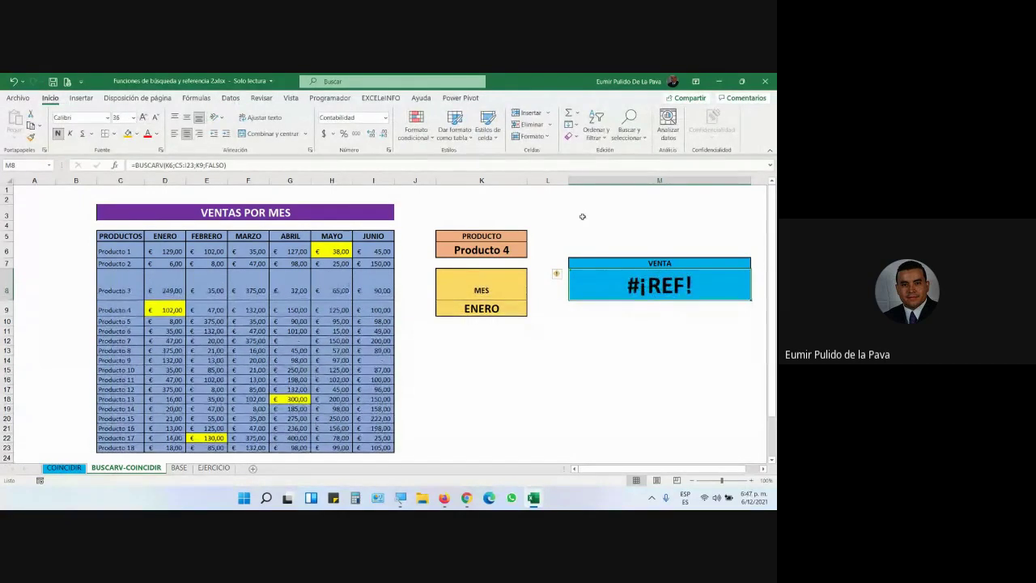
Replace K9 with 2 in the VENTA formula so it returns € 102,00.
double_click(706, 290)
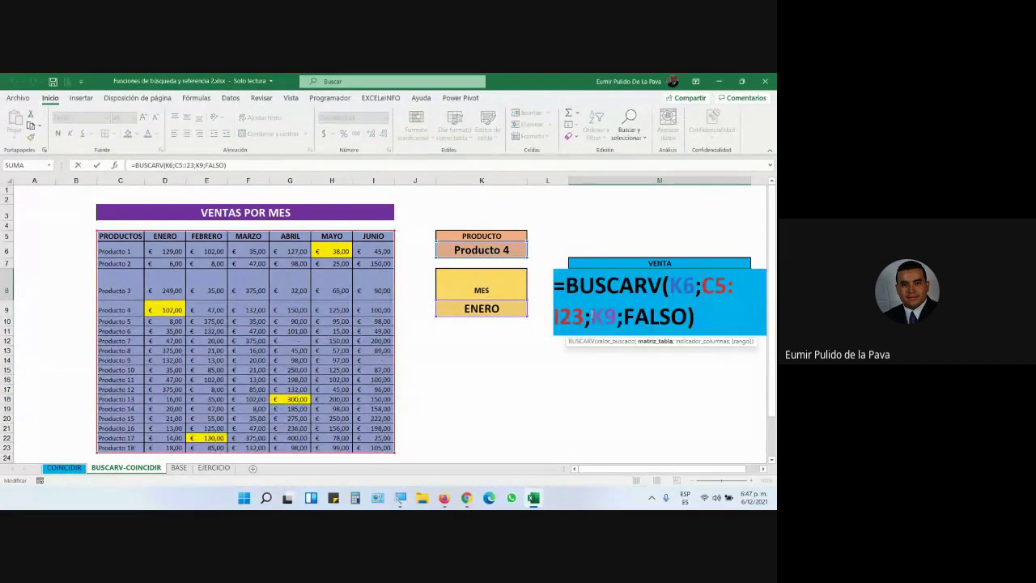
left_click_drag(590, 315, 617, 317)
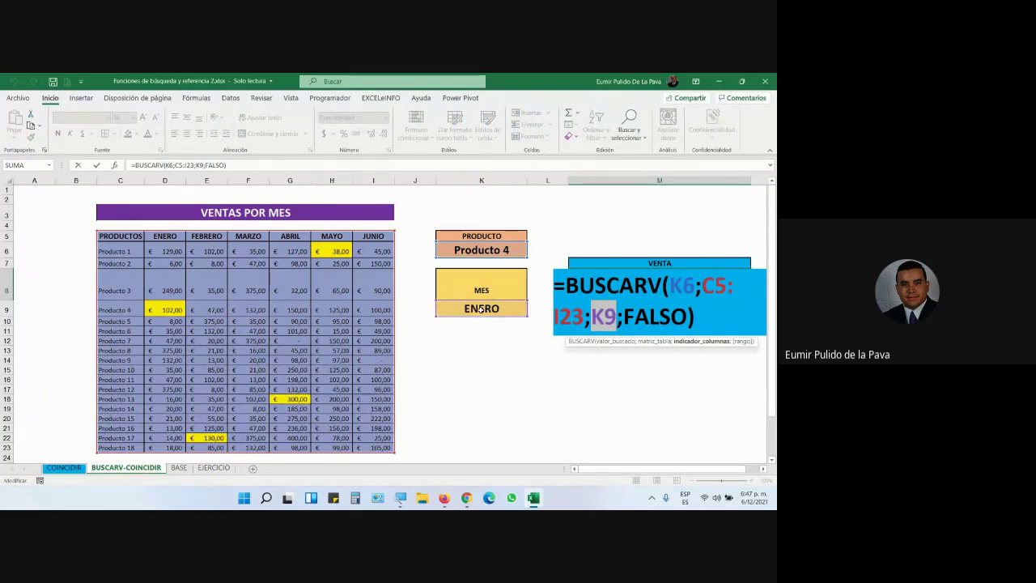
key("Return")
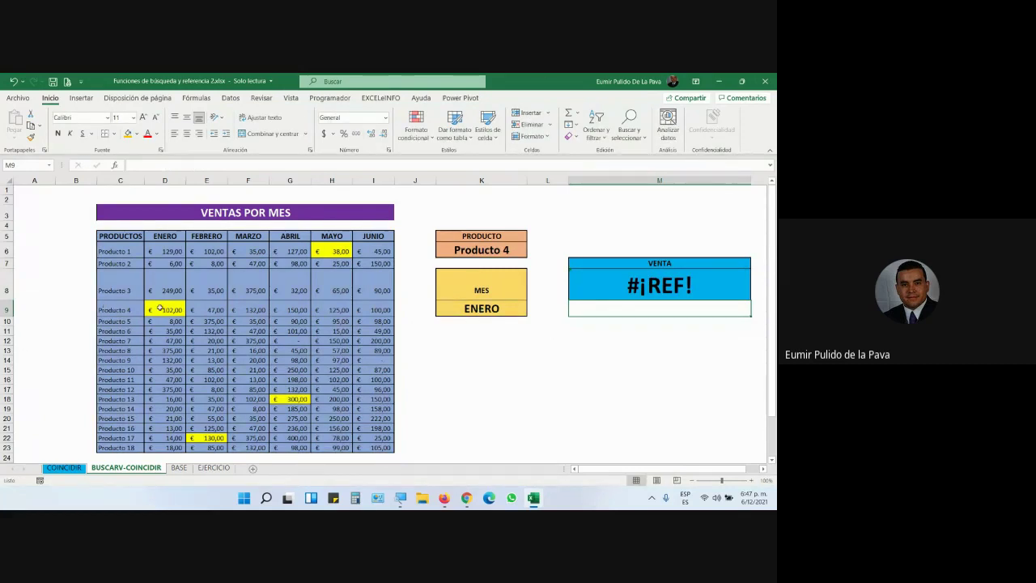
double_click(612, 316)
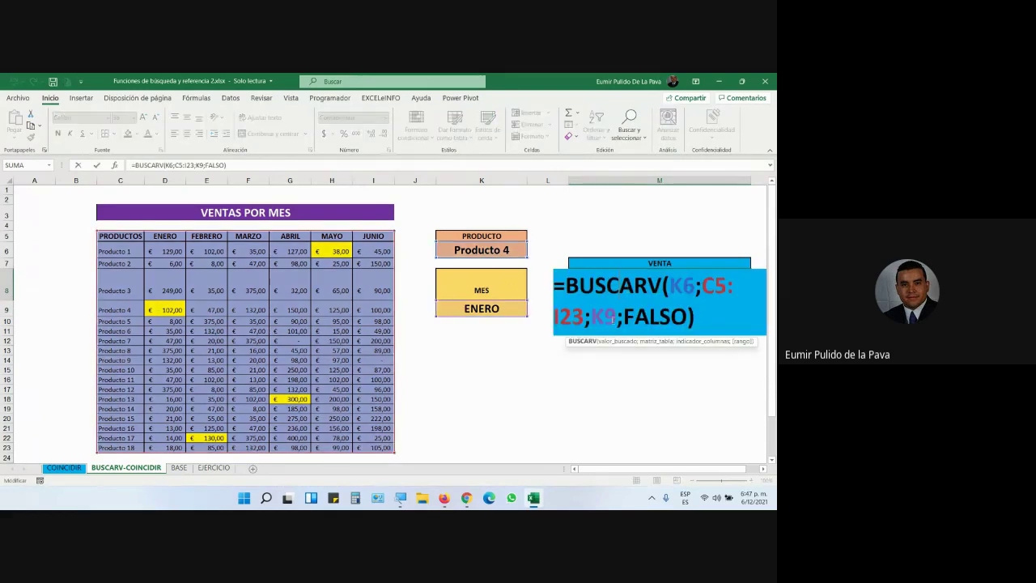
left_click_drag(590, 316, 617, 316)
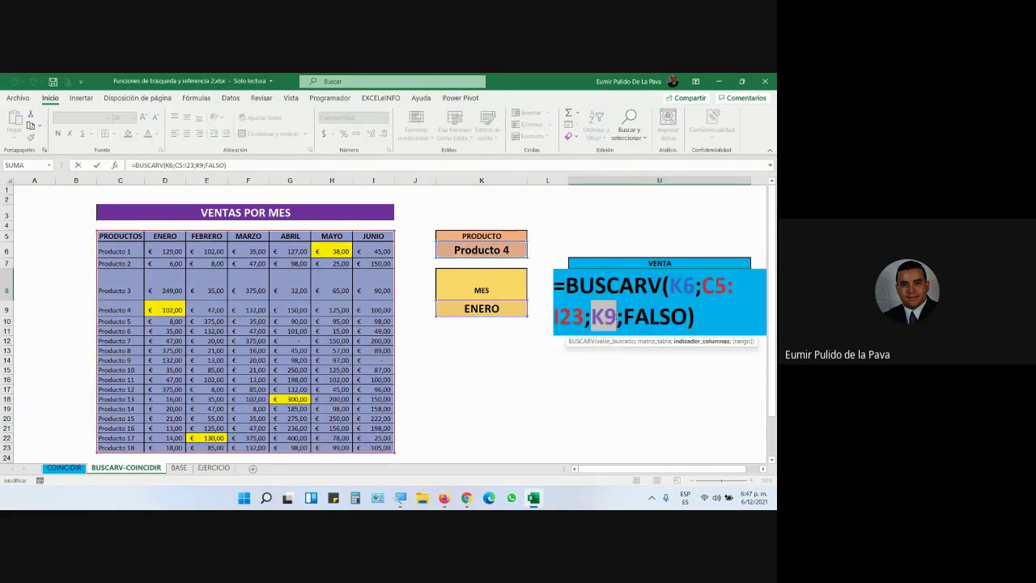
type("2")
key("Return")
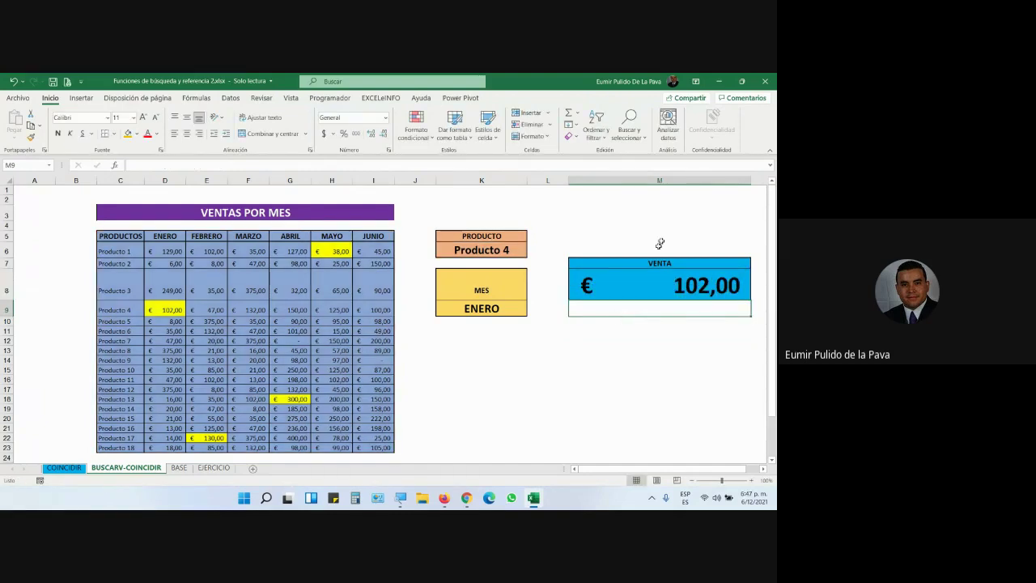
Put K9 back as the column index, giving #¡REF!, then switch to Meet.
double_click(654, 283)
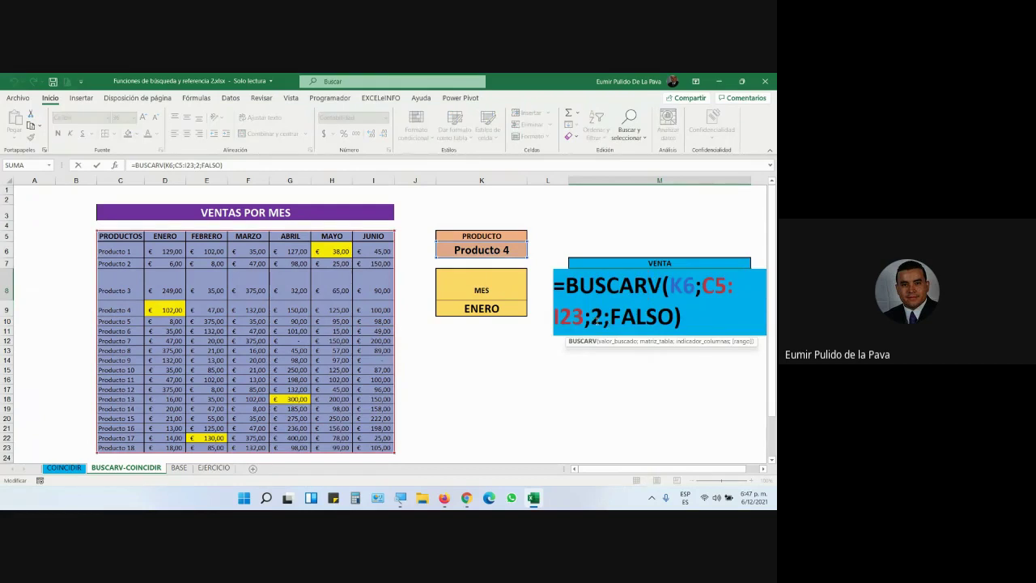
double_click(596, 317)
left_click(501, 309)
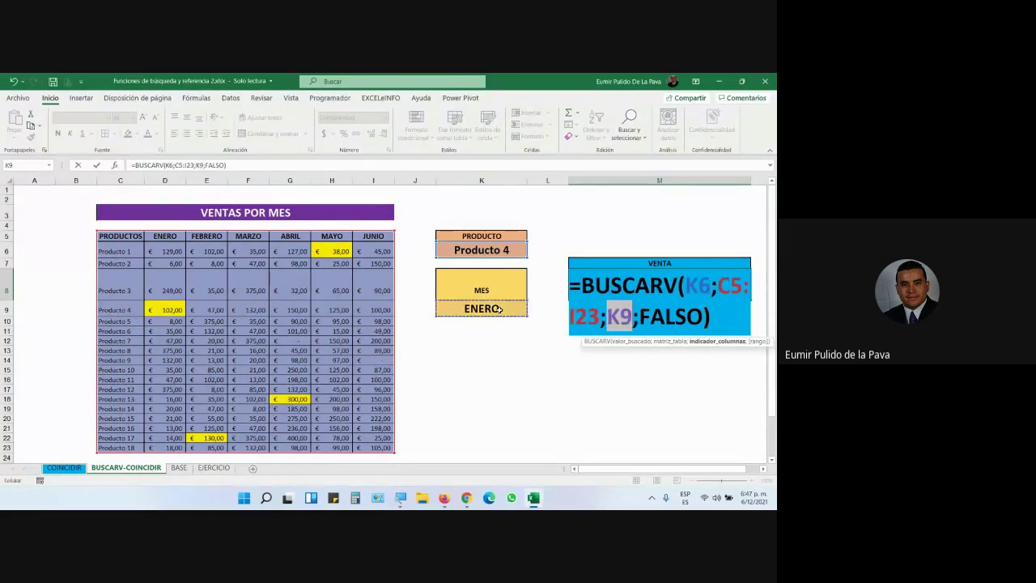
key("Return")
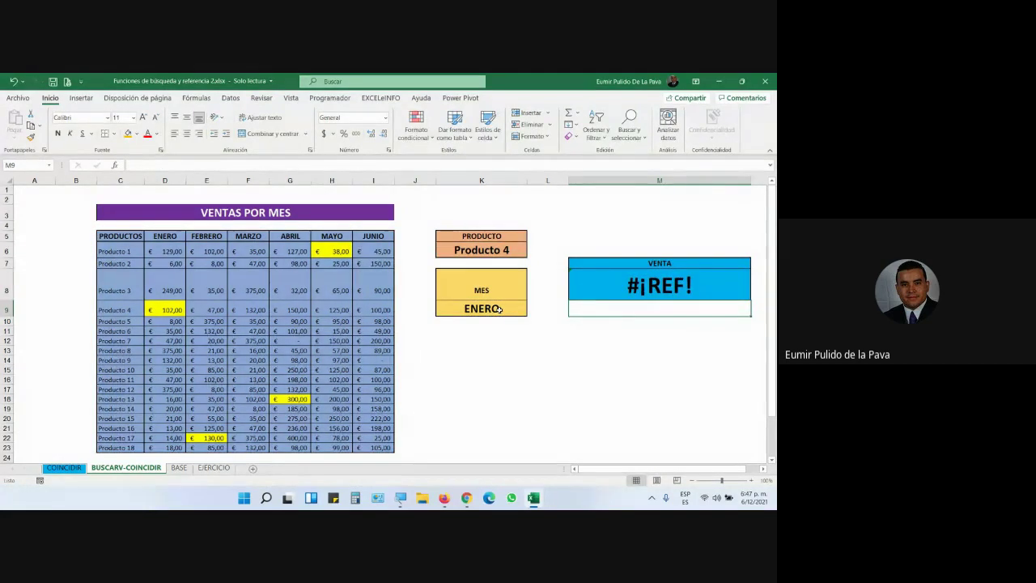
mouse_move(466, 498)
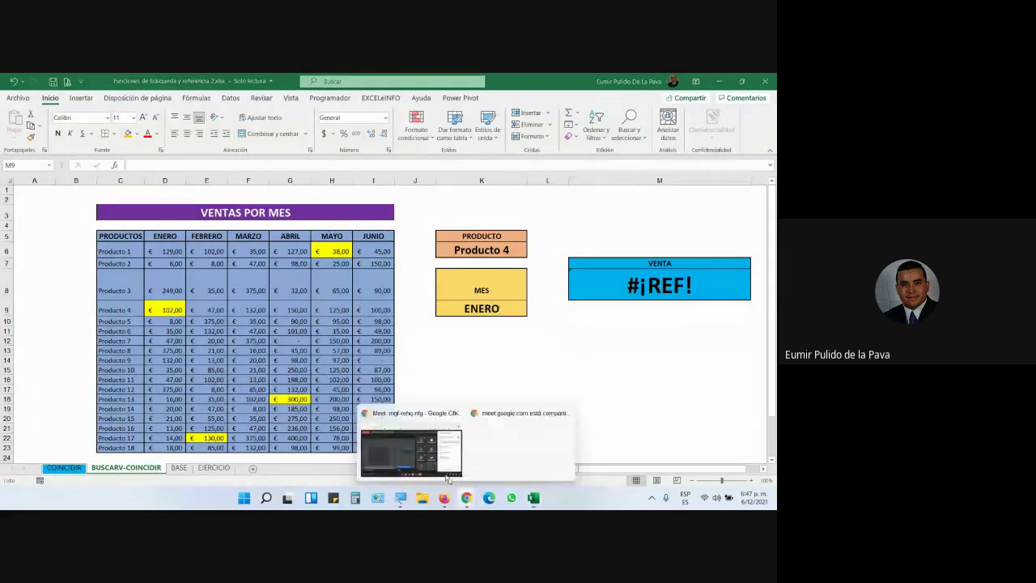
left_click(580, 417)
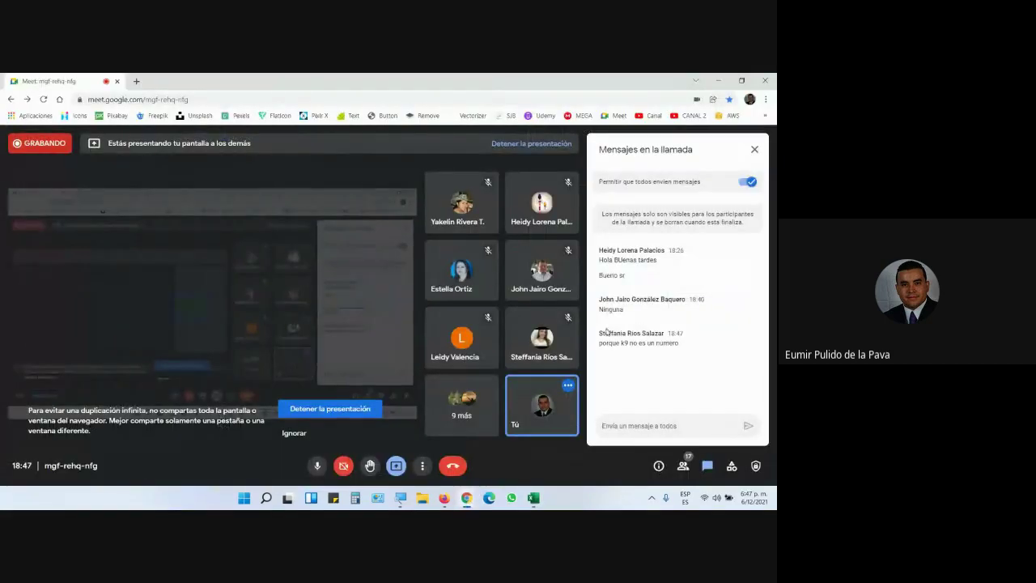
Highlight the chat question about K9 not being a number, then return to Excel.
left_click_drag(600, 336, 625, 333)
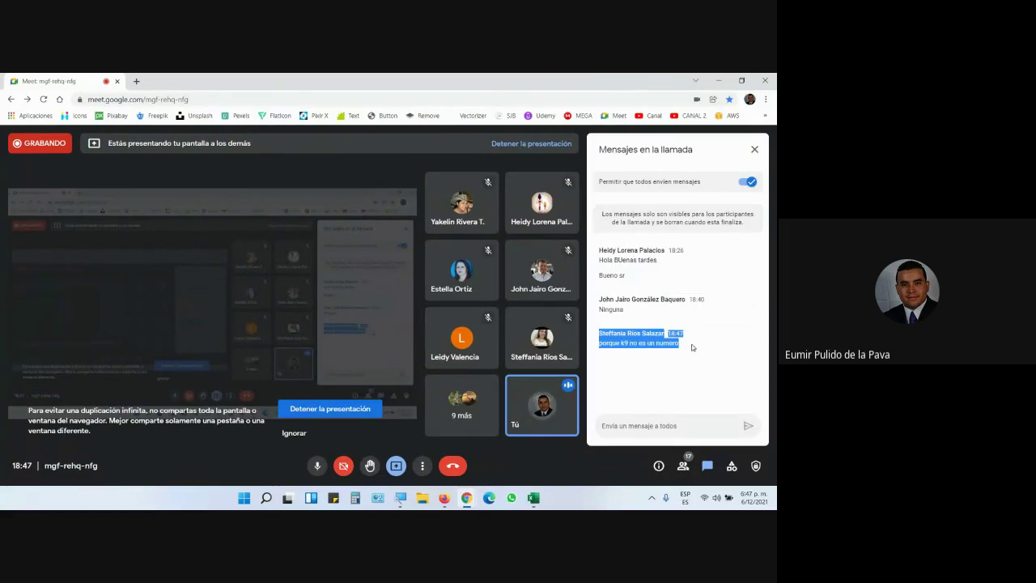
key("alt+Tab")
key("F2")
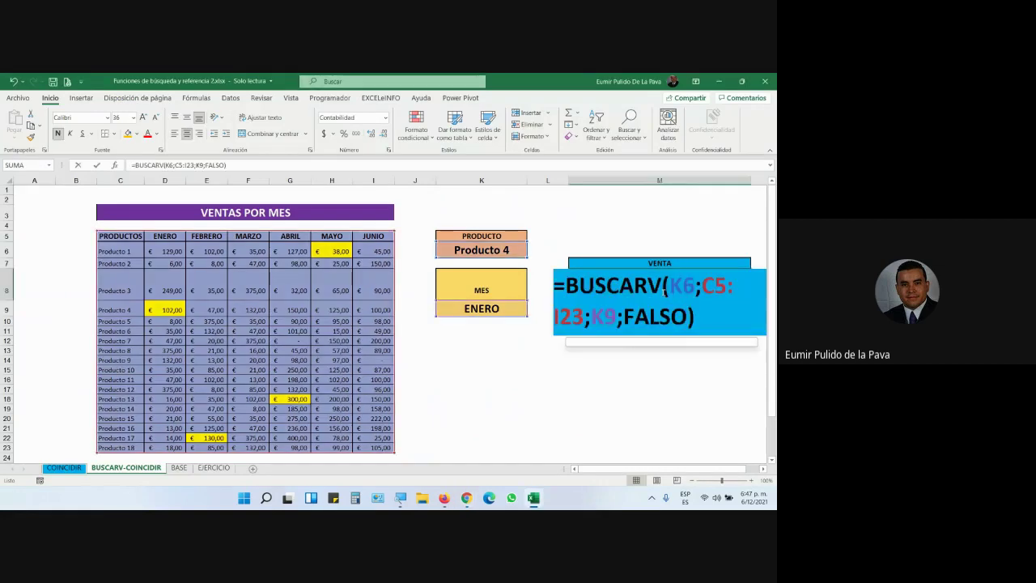
left_click(692, 340)
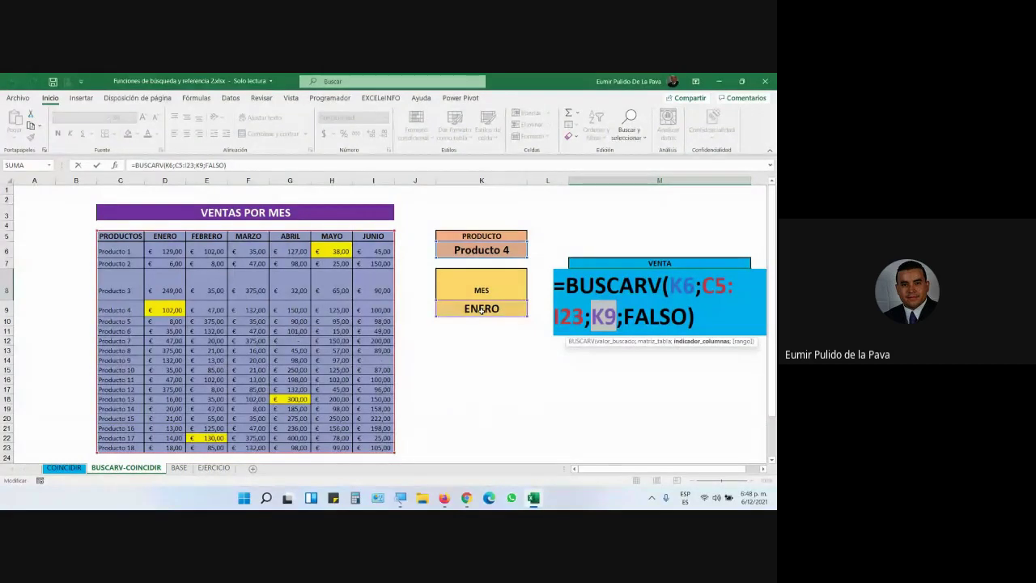
key("Return")
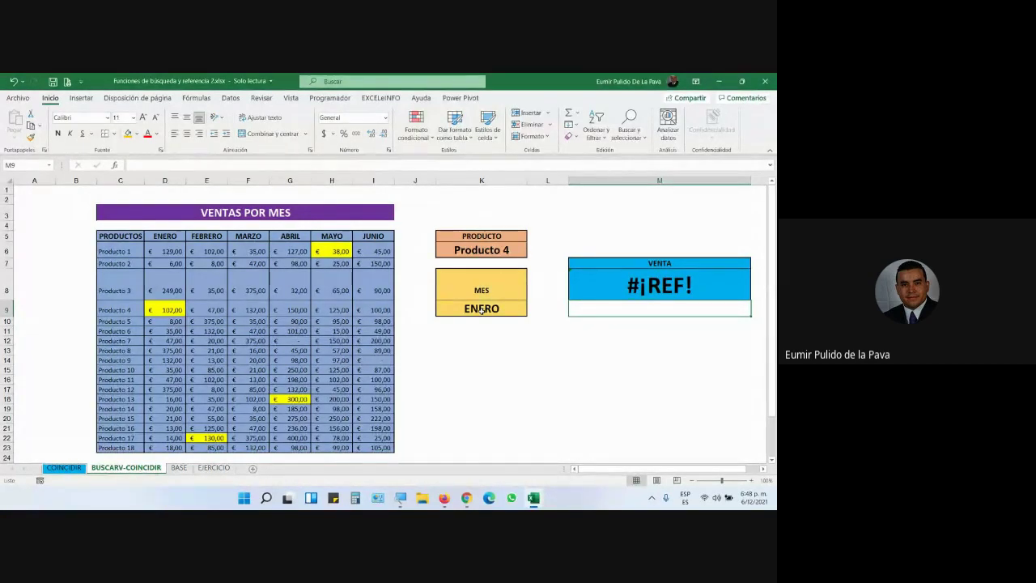
left_click(481, 311)
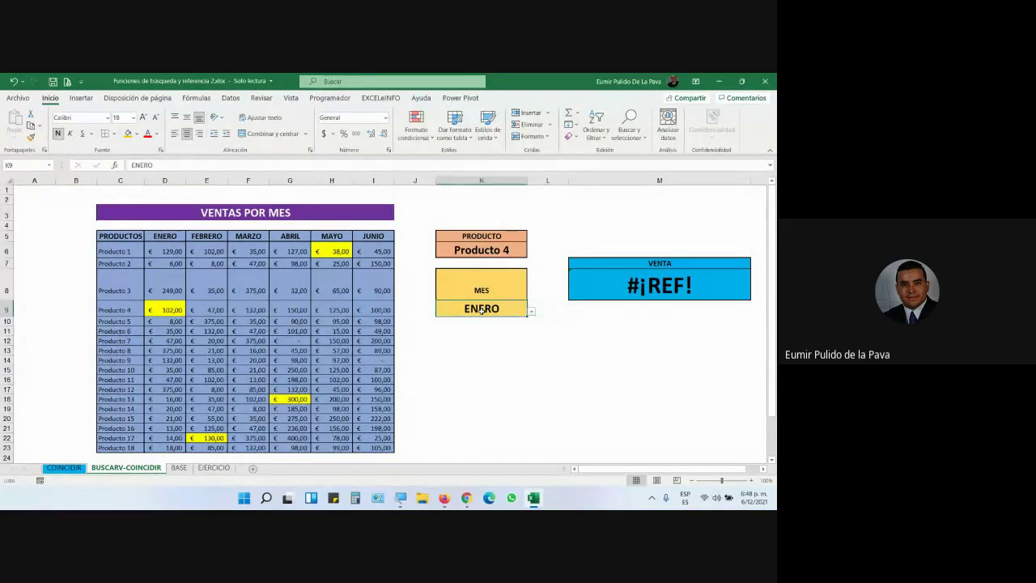
Change the MES validation list source to 1;2;3;4;5;6 and delete its ENERO value.
left_click(245, 101)
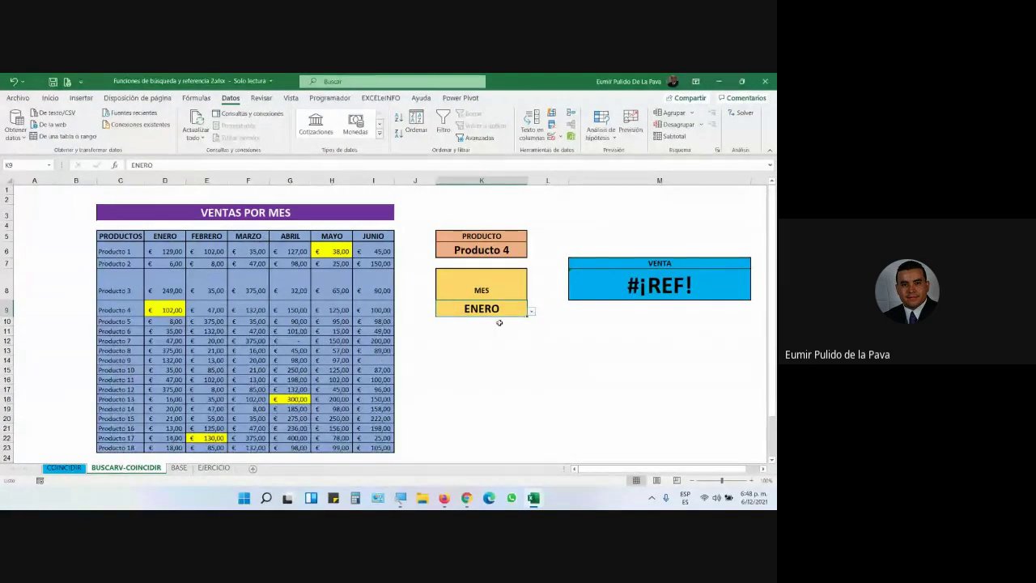
left_click(551, 137)
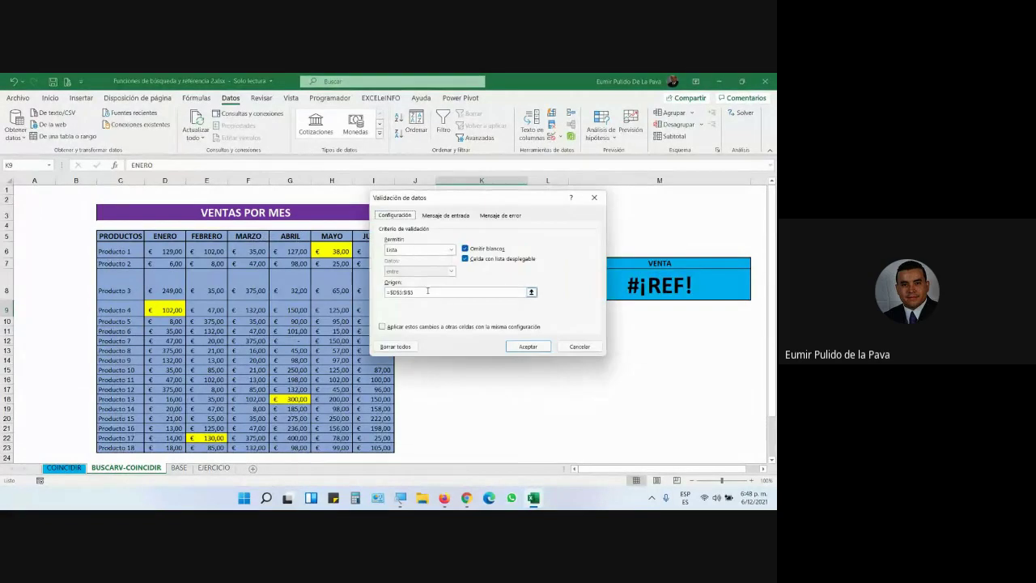
left_click(428, 291)
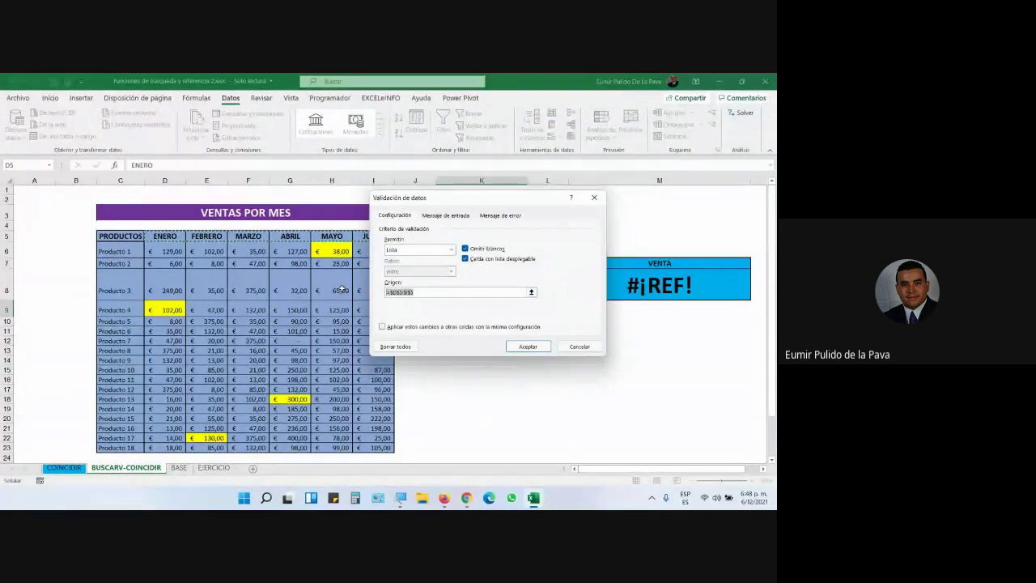
type("1;2;3")
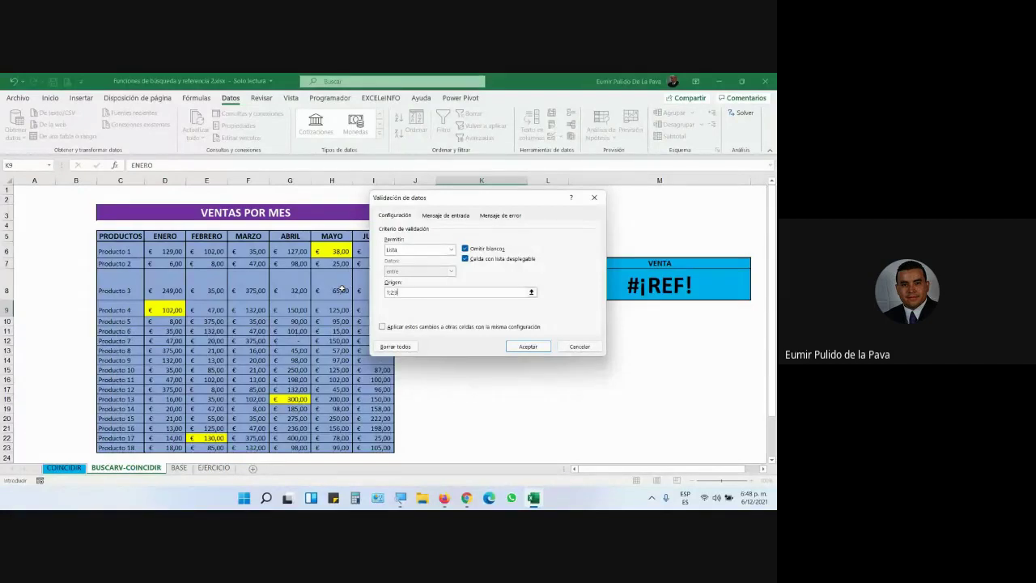
type(";4;5")
type(";6")
key("Return")
key("Delete")
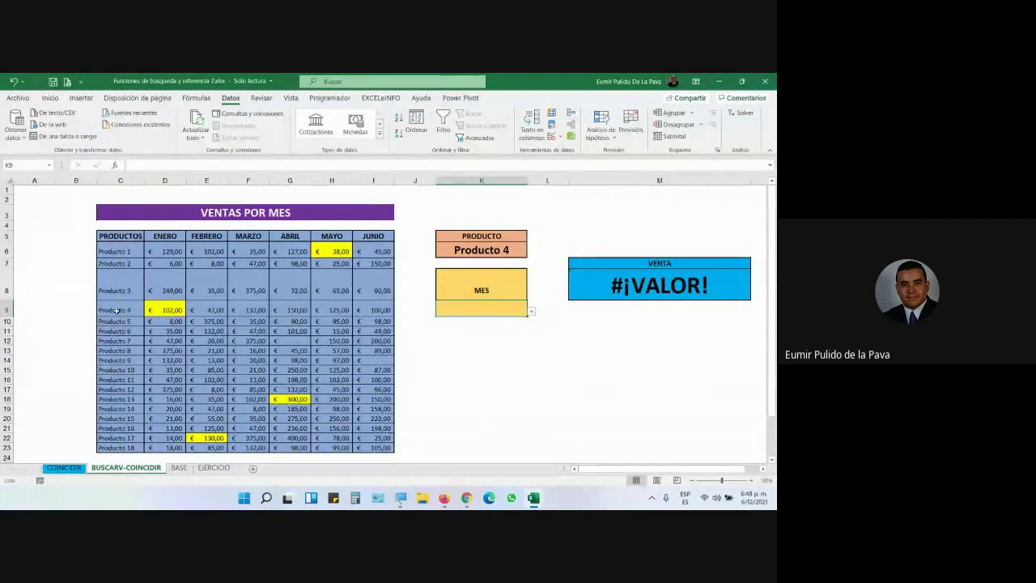
Set MES to 5 and PRODUCTO to Producto 1 using the dropdowns.
left_click_drag(121, 252, 332, 253)
left_click(506, 308)
left_click(531, 312)
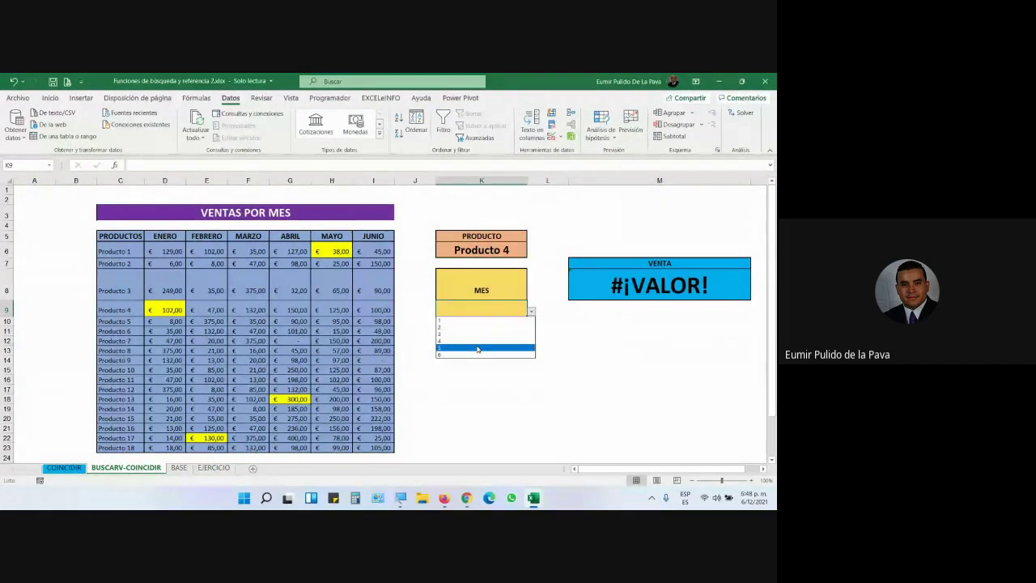
left_click(478, 348)
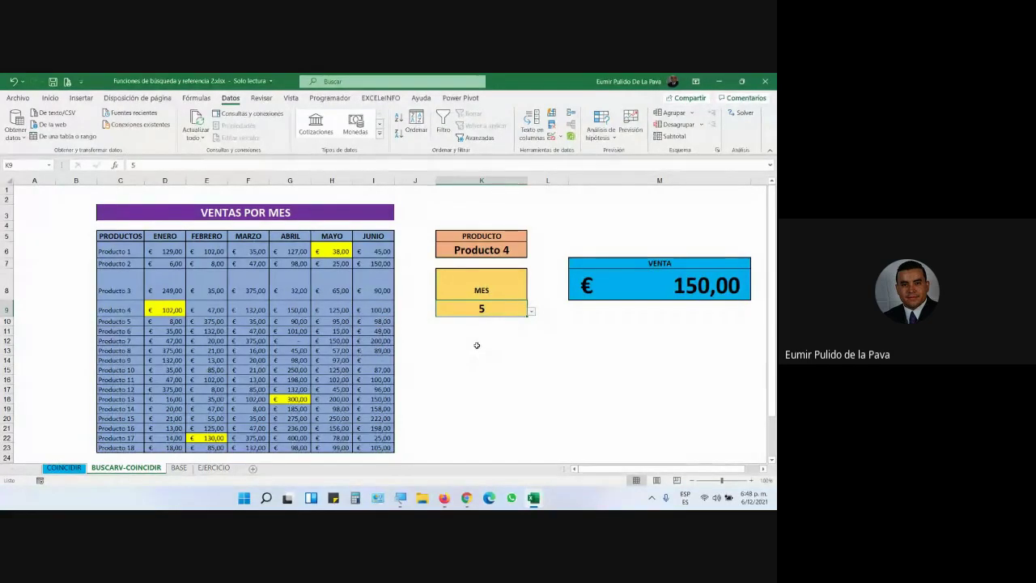
left_click(508, 252)
left_click(532, 252)
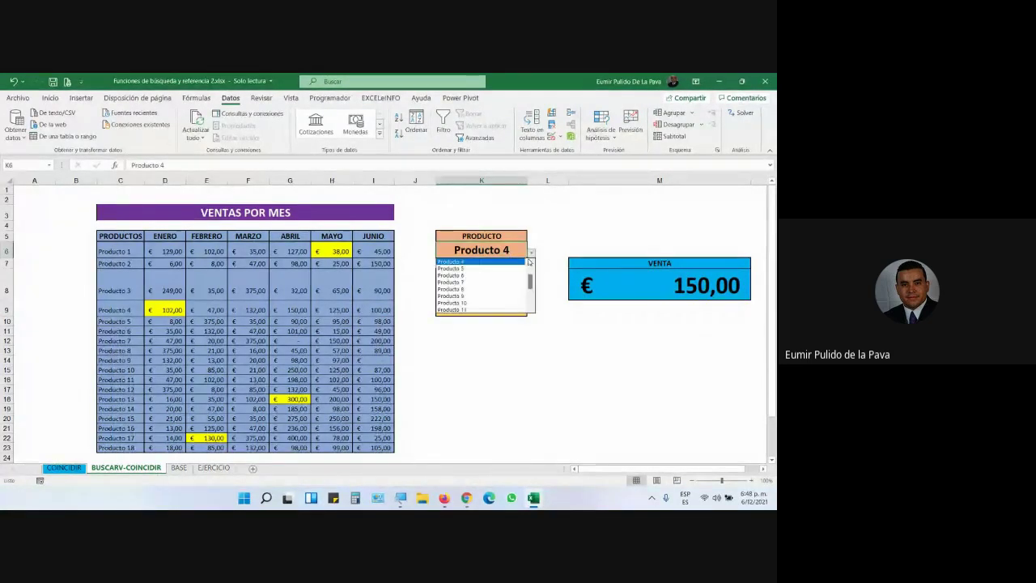
left_click(473, 263)
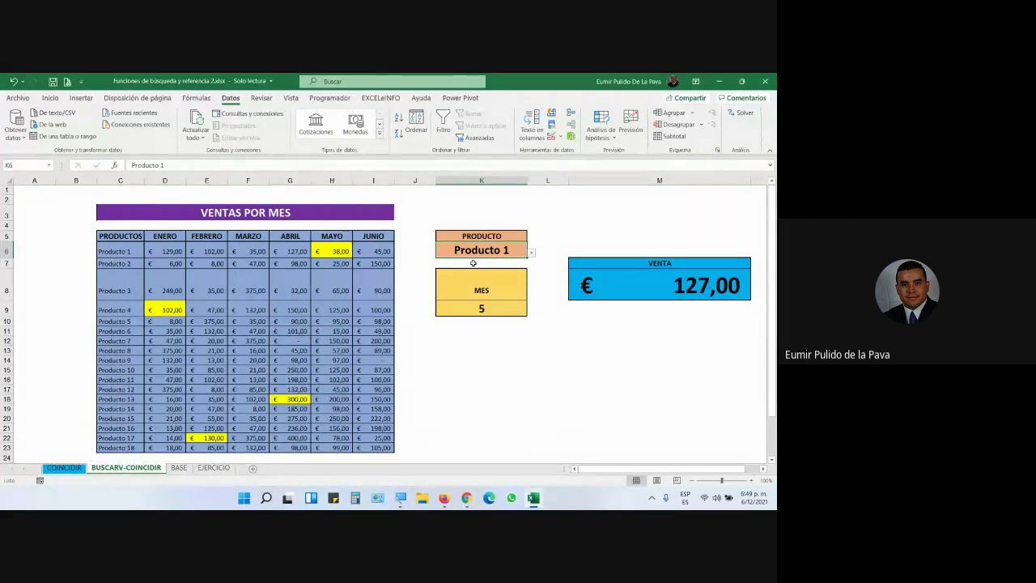
Fill Producto 1's 127,00 ABRIL sale in G6 orange and review the VENTA formula.
left_click(308, 251)
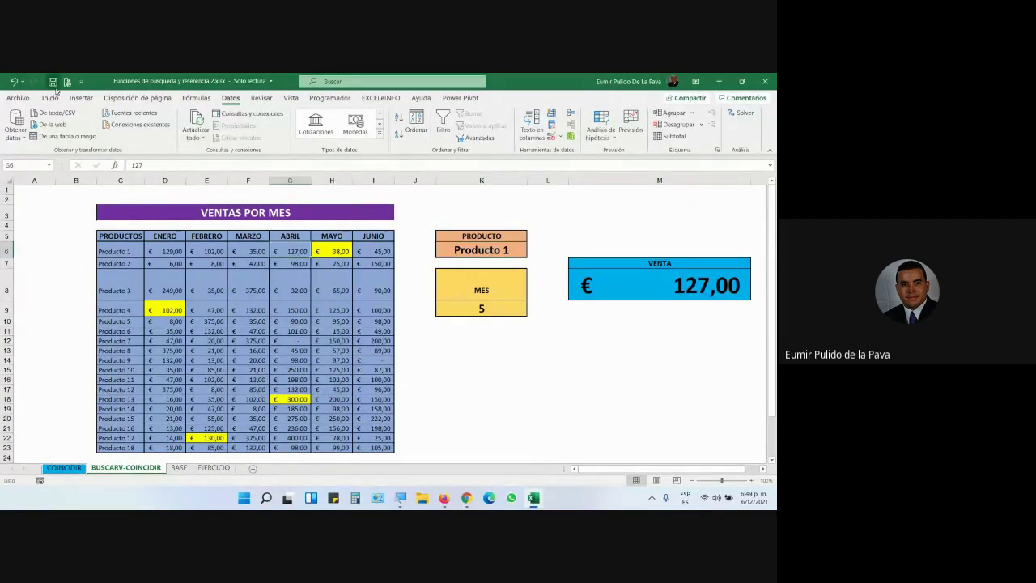
left_click(50, 98)
left_click(127, 134)
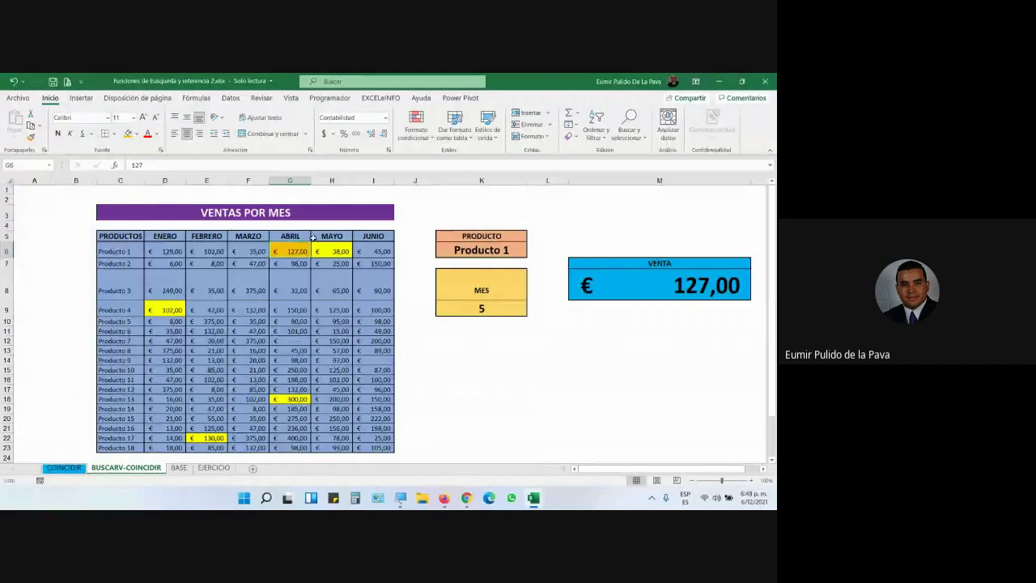
left_click(331, 179)
left_click(483, 309)
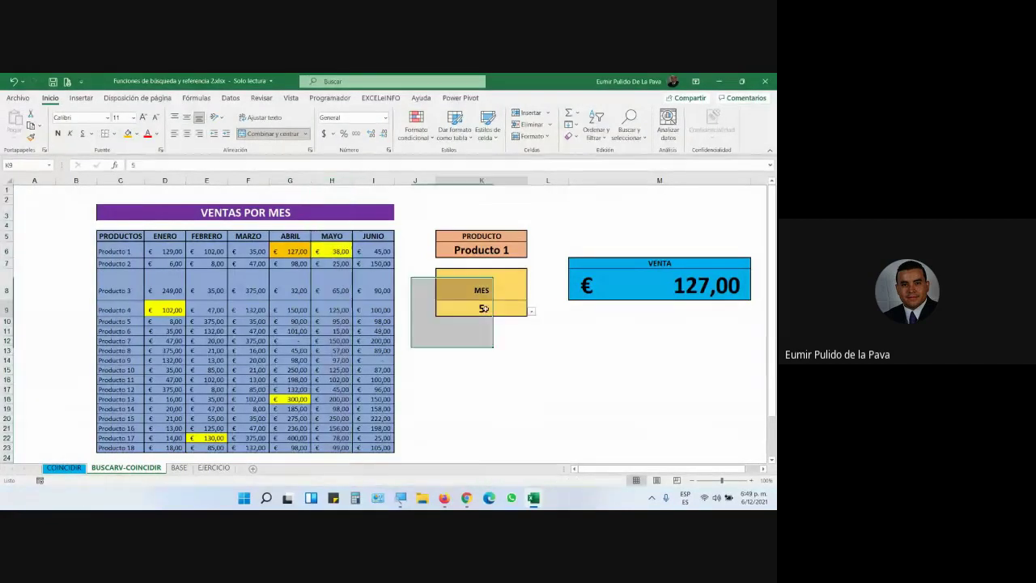
left_click(647, 286)
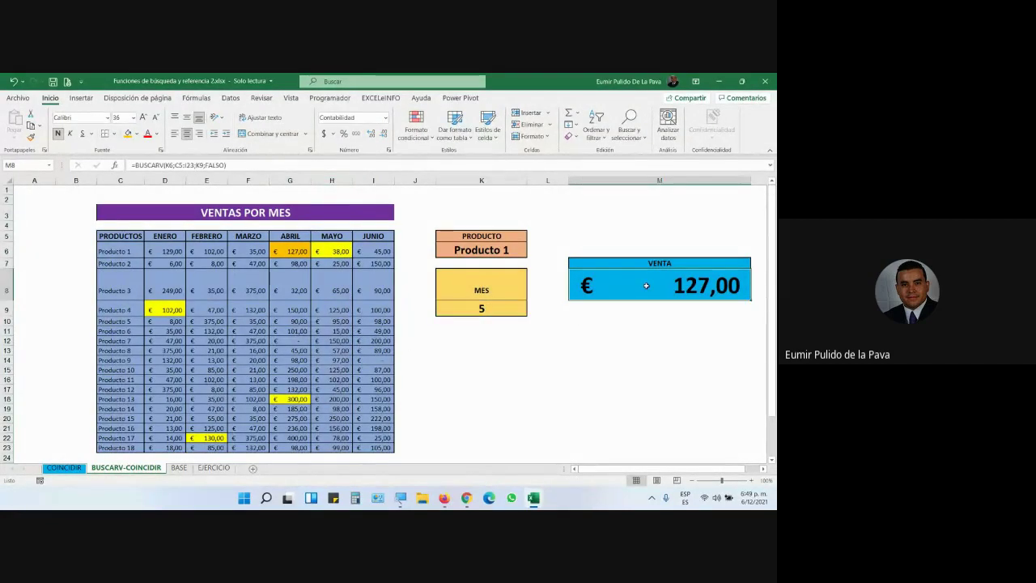
left_click(294, 250)
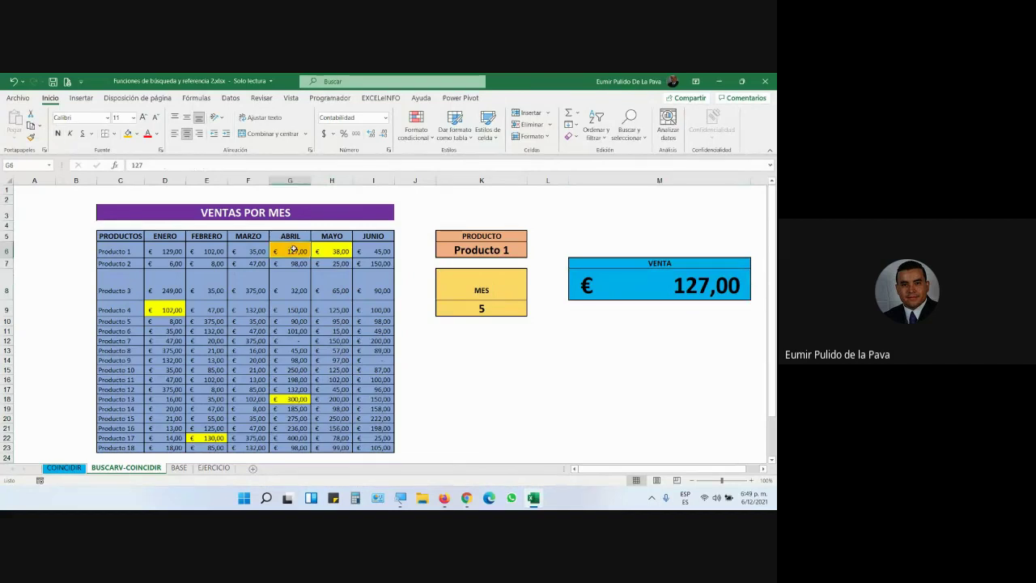
left_click(9, 311)
Switch PRODUCTO to Producto 4 and MES to 1, then check VENTA.
left_click(510, 249)
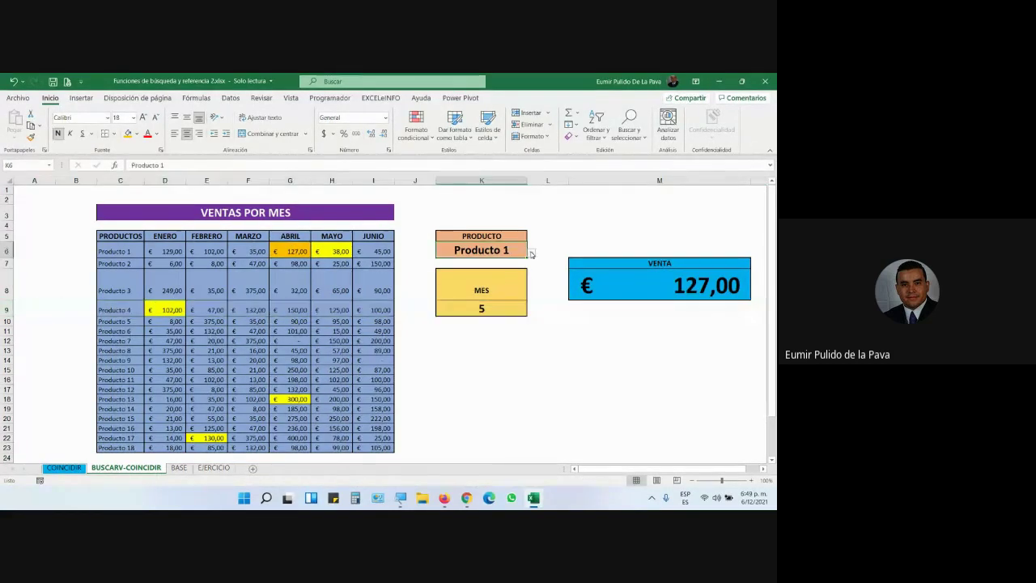
left_click(532, 253)
left_click(466, 288)
left_click(502, 309)
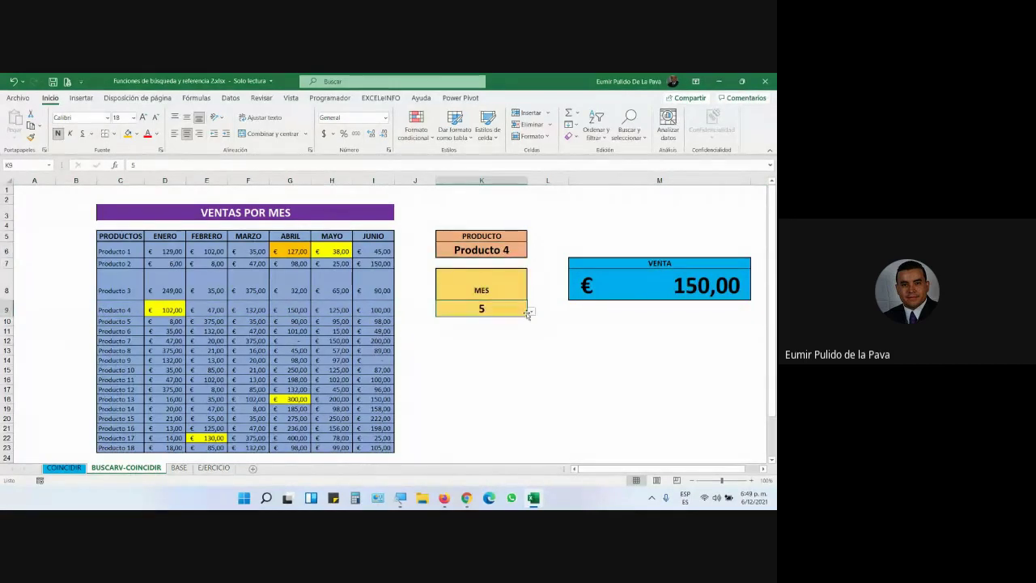
left_click(532, 311)
left_click(472, 321)
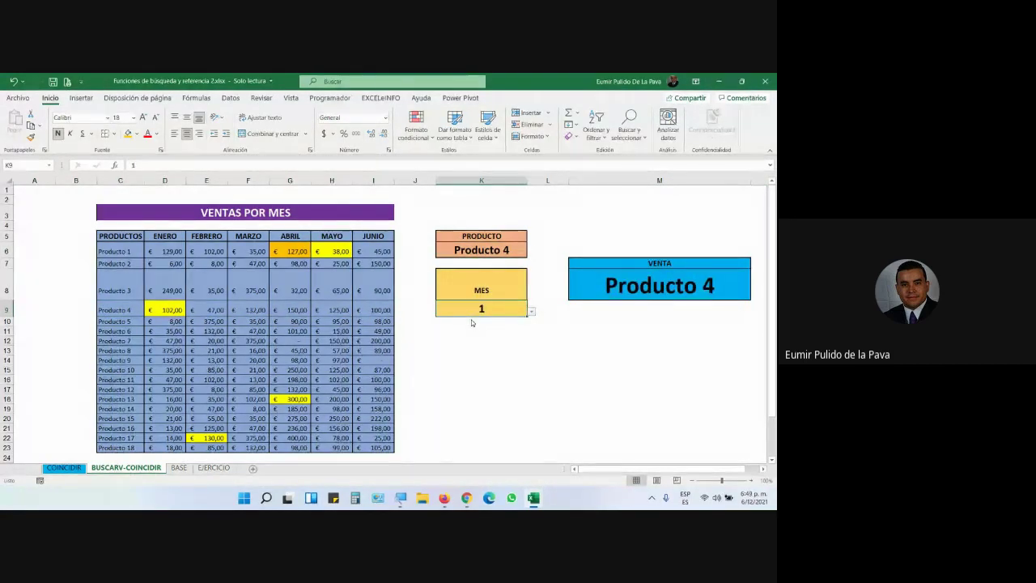
left_click(670, 288)
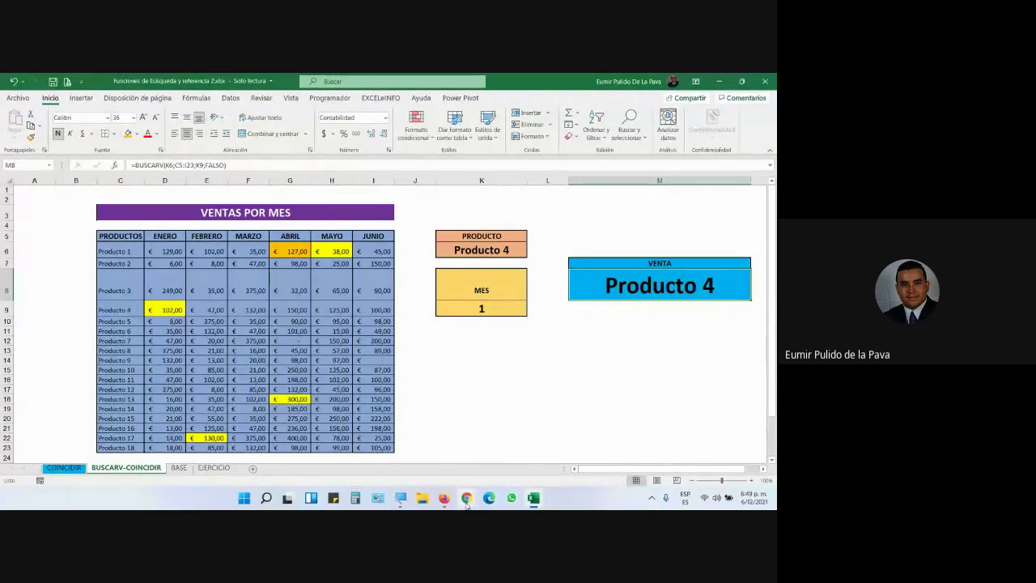
Bring the shared Excel sheet up in the Google Meet call window.
mouse_move(467, 498)
left_click(438, 460)
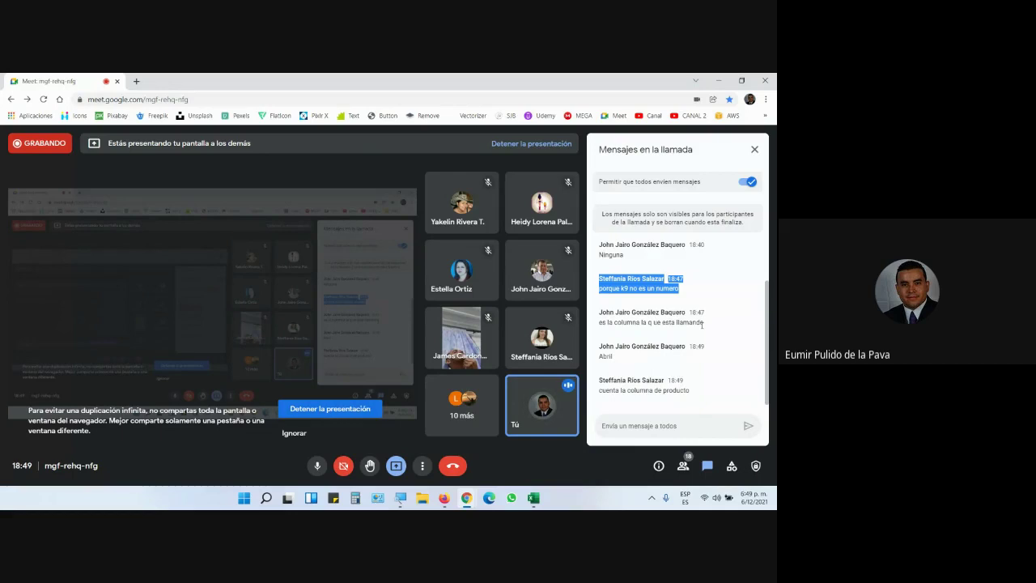
Back in Excel, set the MES dropdown to month 5.
left_click(534, 499)
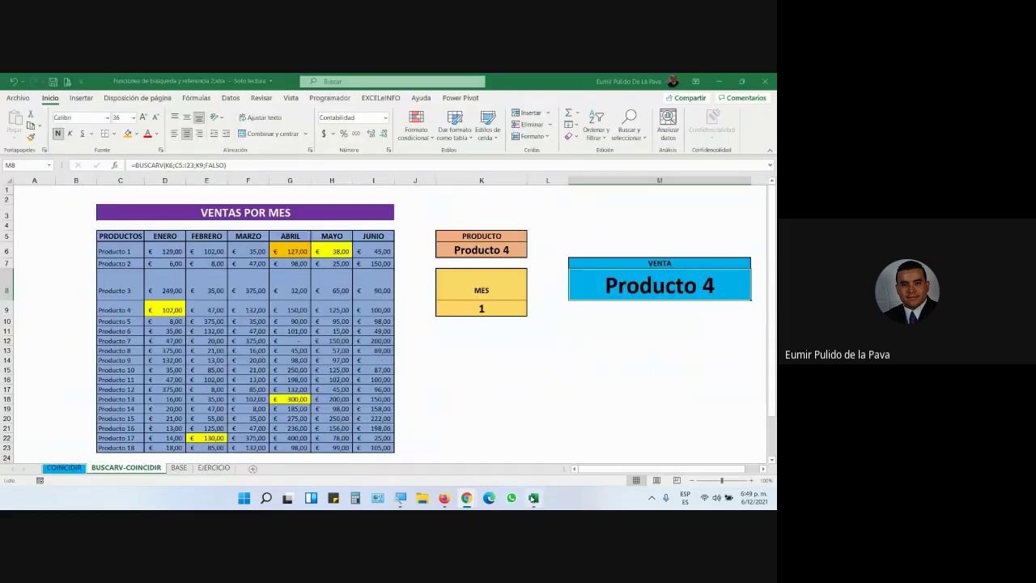
left_click(482, 309)
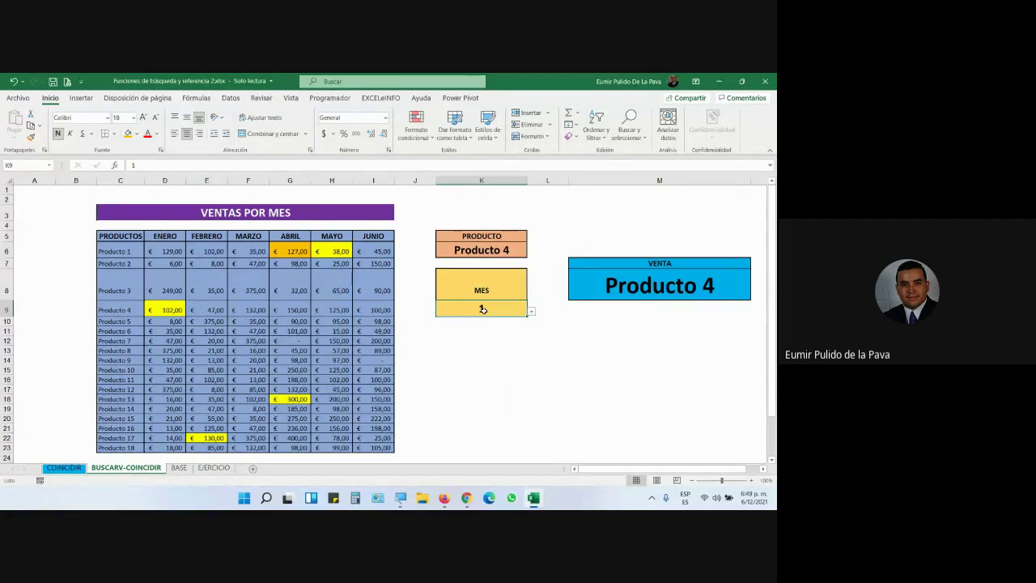
left_click(121, 181)
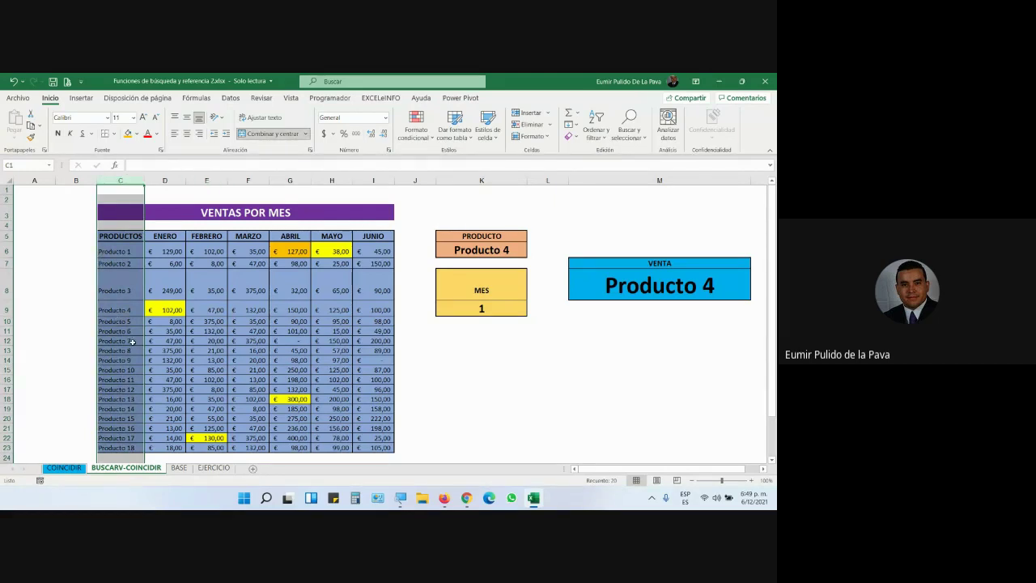
left_click(521, 308)
left_click(531, 312)
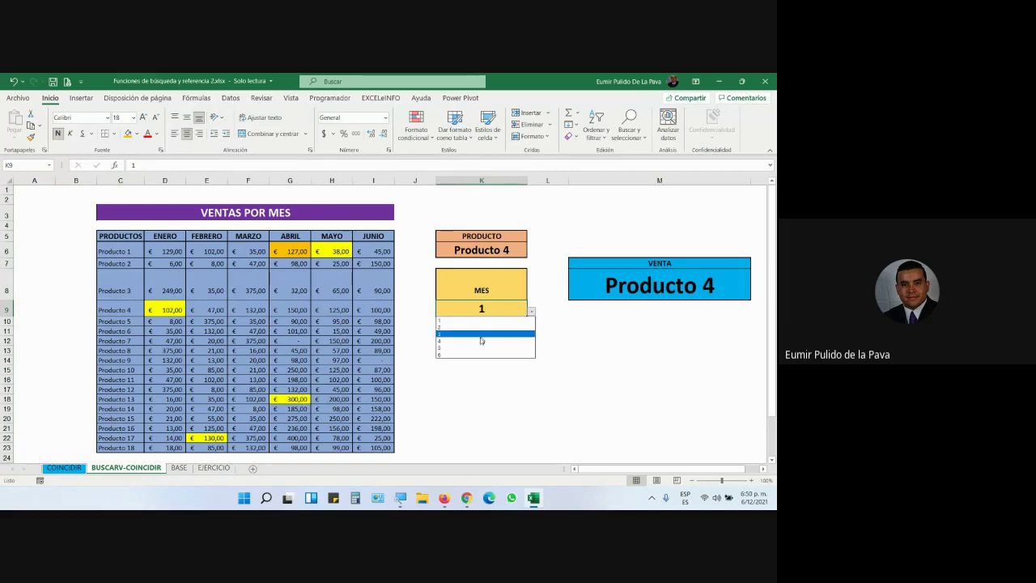
left_click(481, 347)
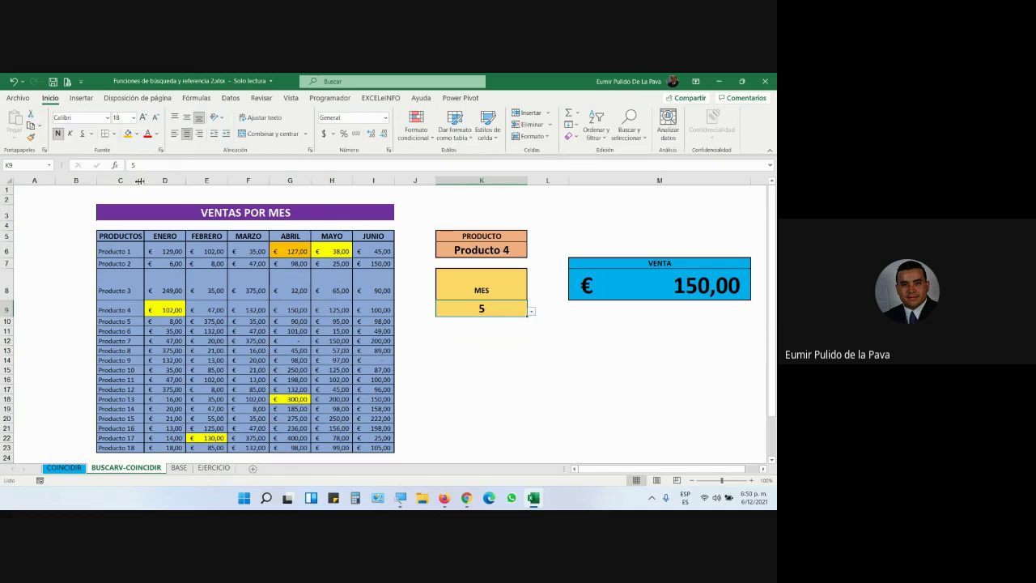
Count columns C through G to show G is the fifth lookup column.
left_click(122, 180)
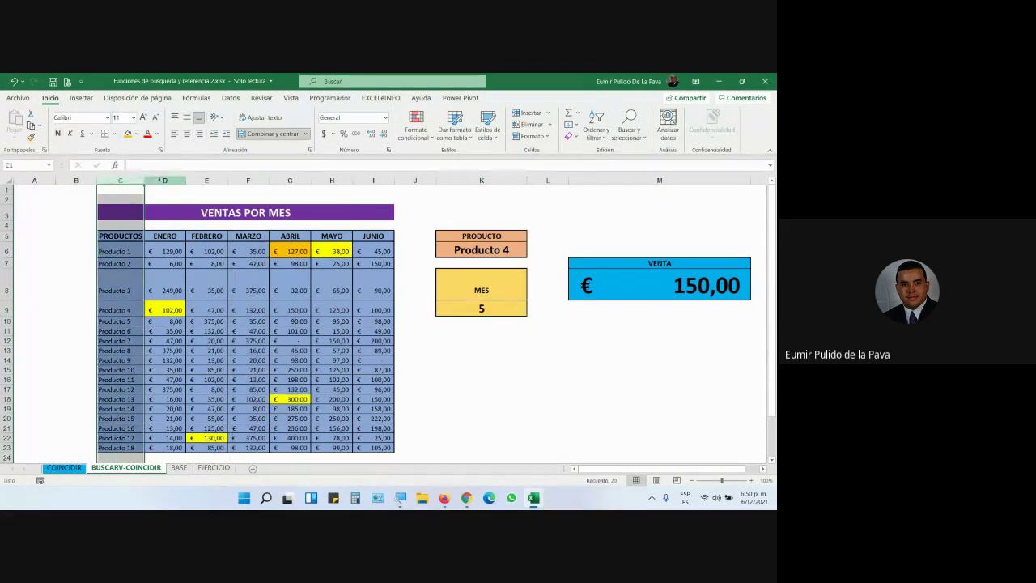
left_click(166, 180)
left_click(201, 180)
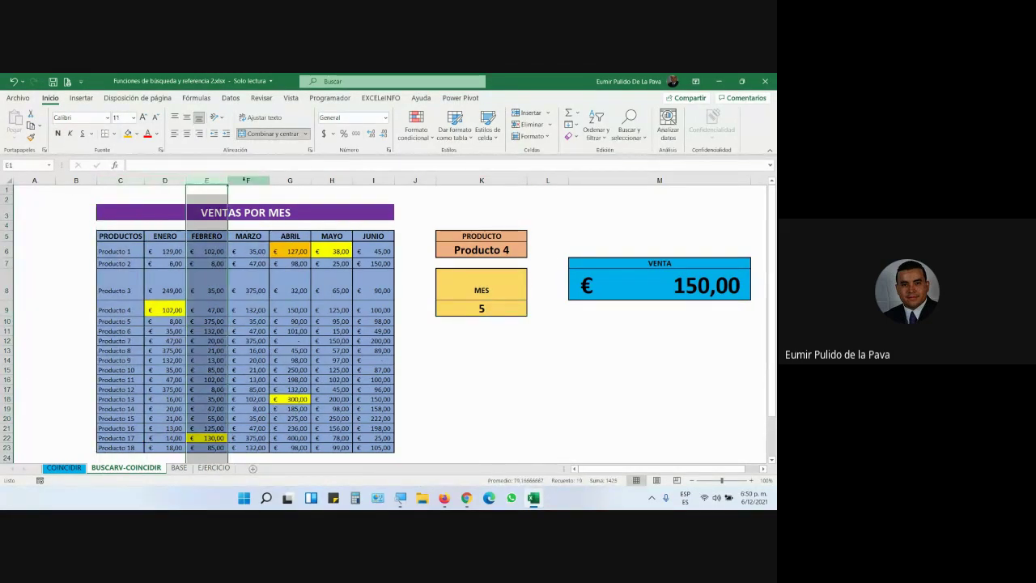
left_click(248, 180)
left_click(289, 181)
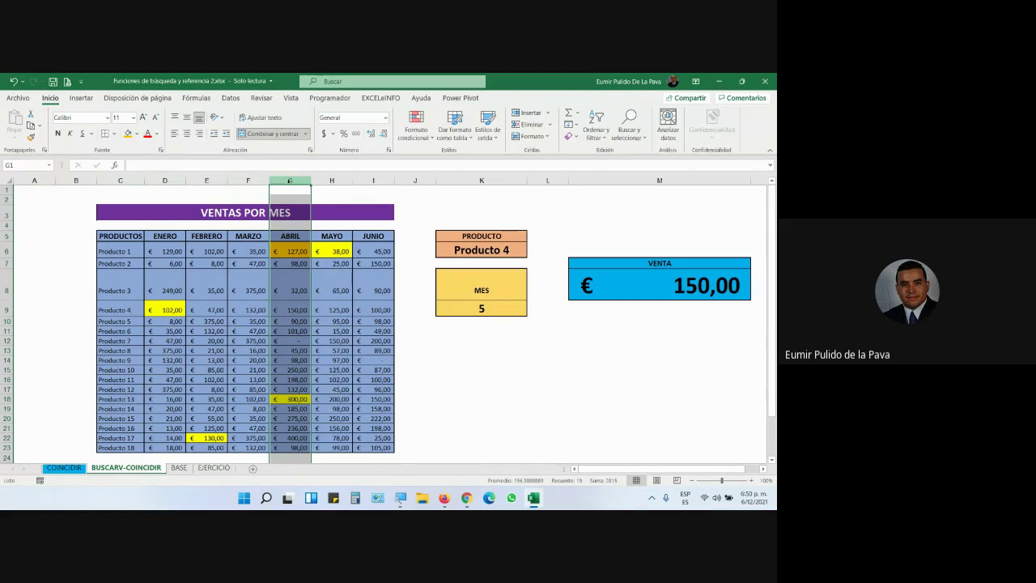
Set PRODUCTO to Producto 1, matching its 127 ABRIL sale.
left_click(115, 251)
left_click(510, 255)
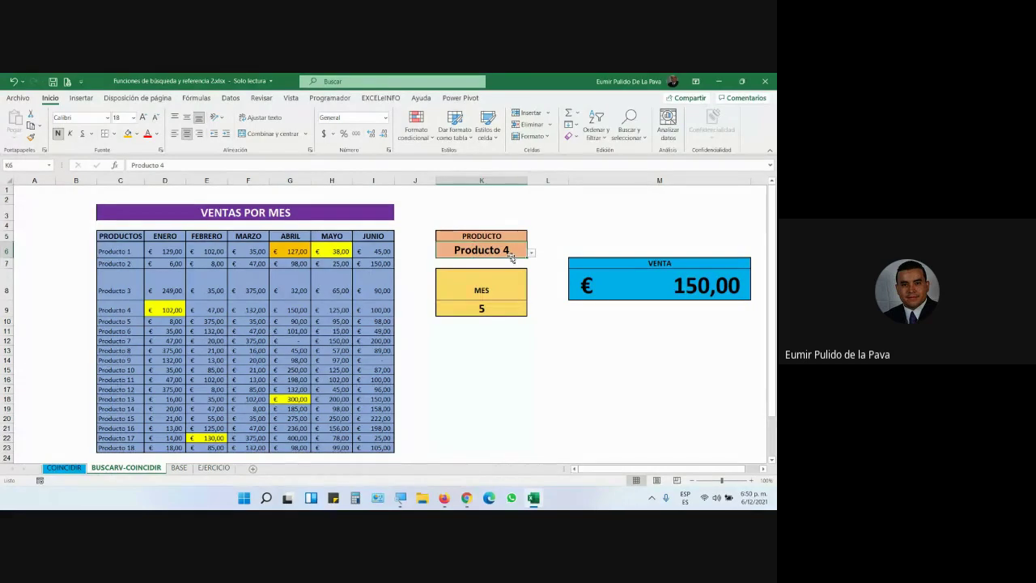
left_click(532, 253)
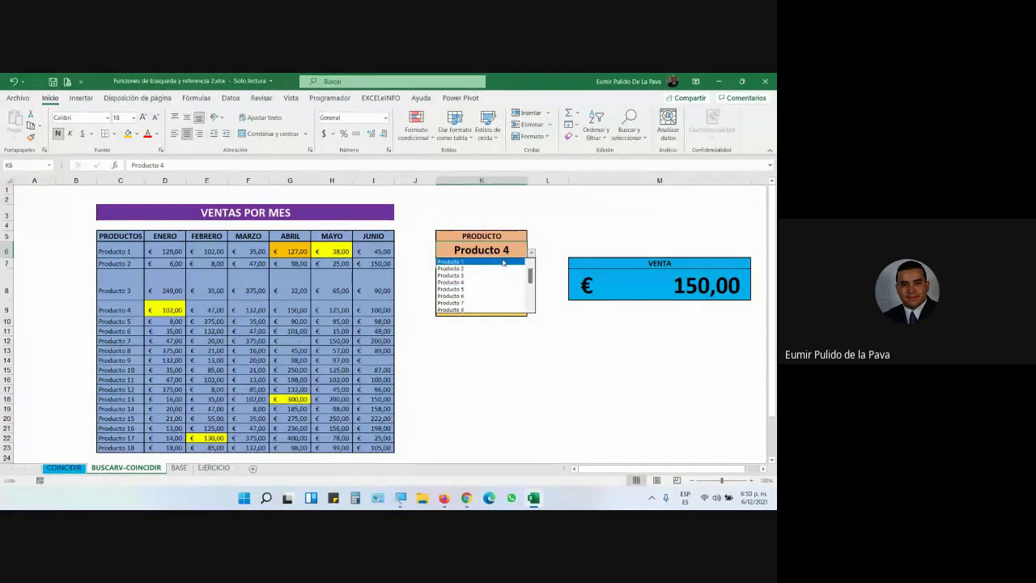
left_click(503, 261)
left_click(296, 253)
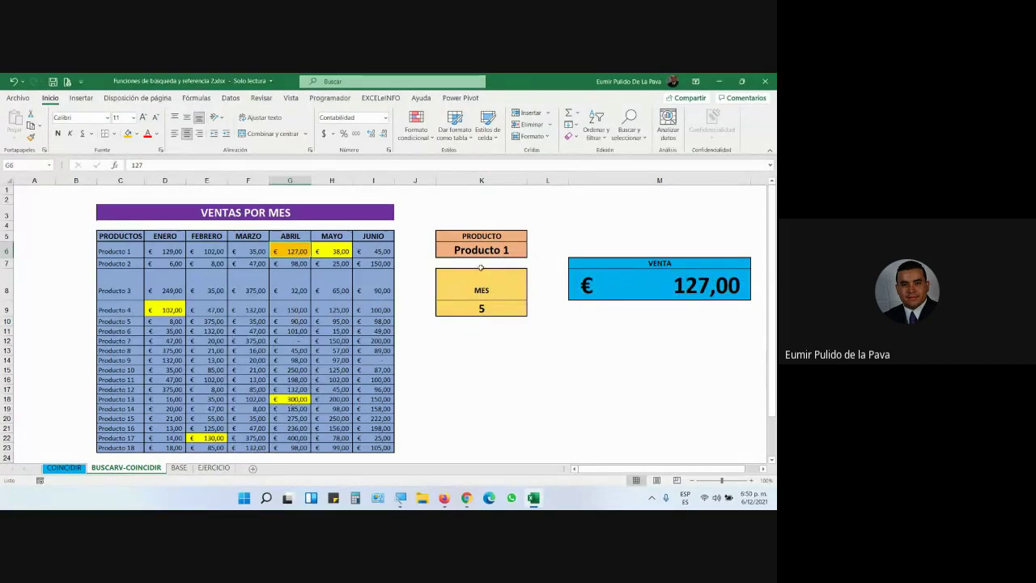
Recount the lookup columns from C and confirm MES stays at 5.
left_click(478, 309)
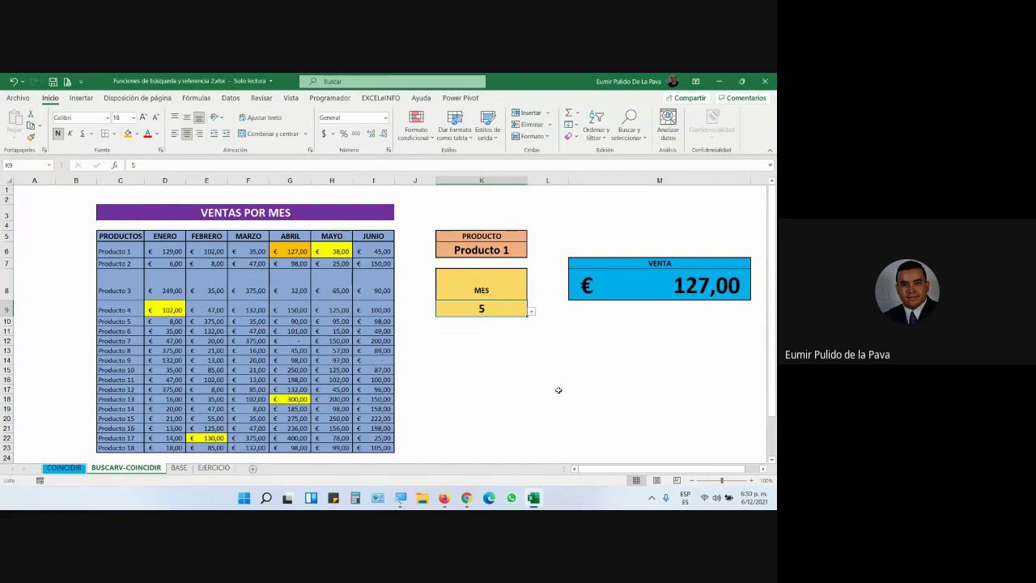
left_click(127, 179)
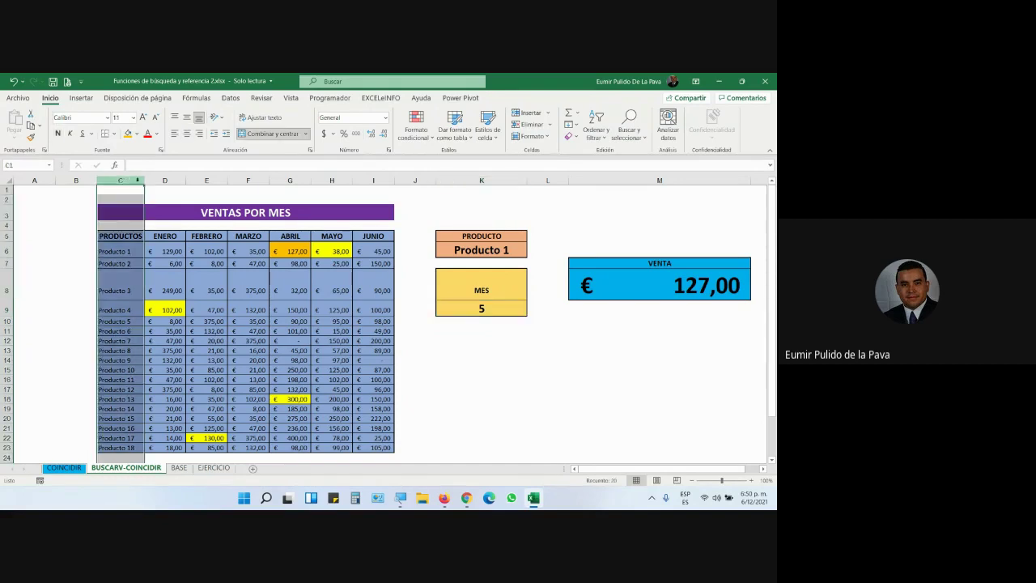
left_click_drag(165, 180, 311, 183)
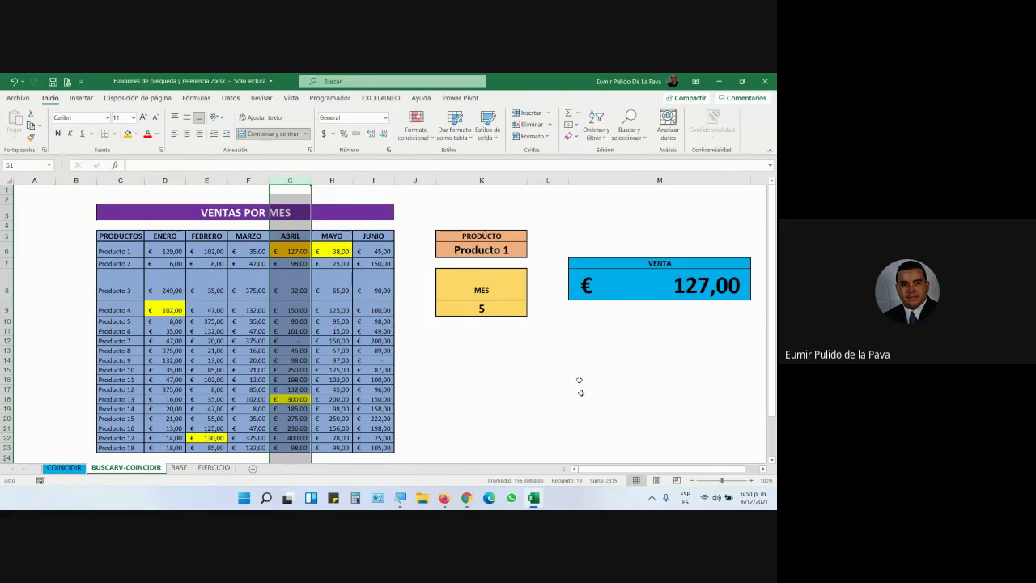
left_click(505, 309)
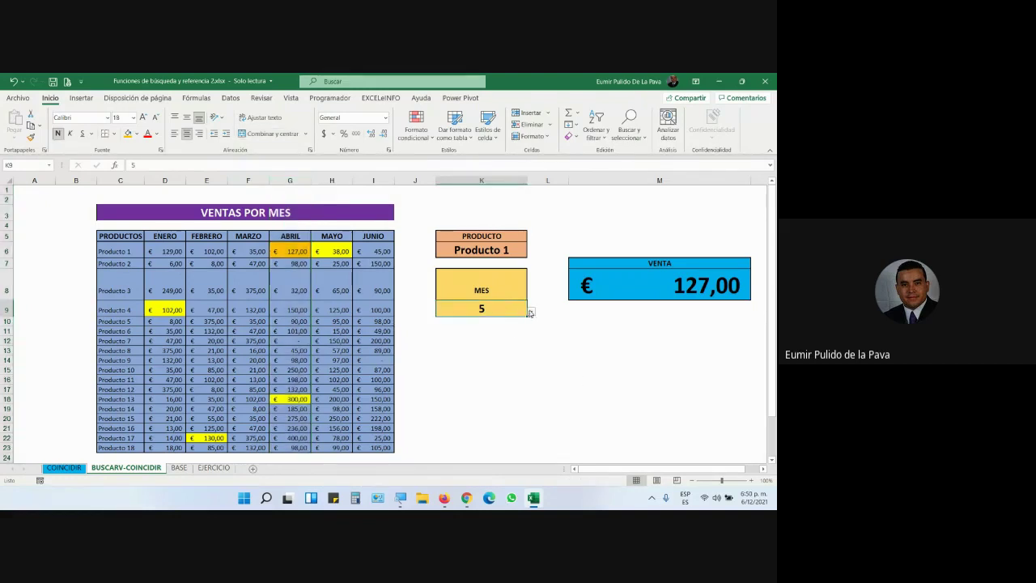
left_click(530, 312)
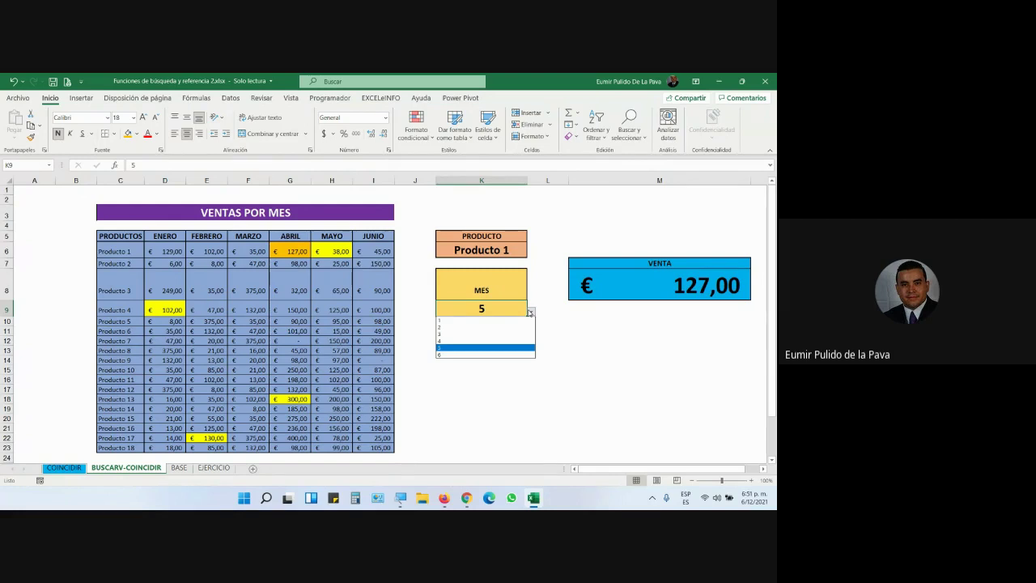
left_click(497, 313)
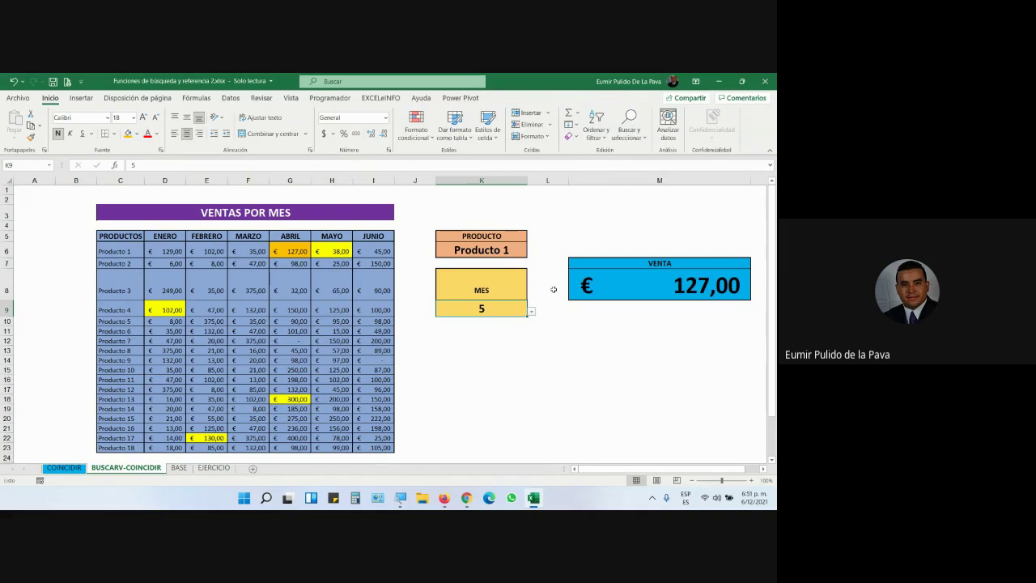
left_click(532, 312)
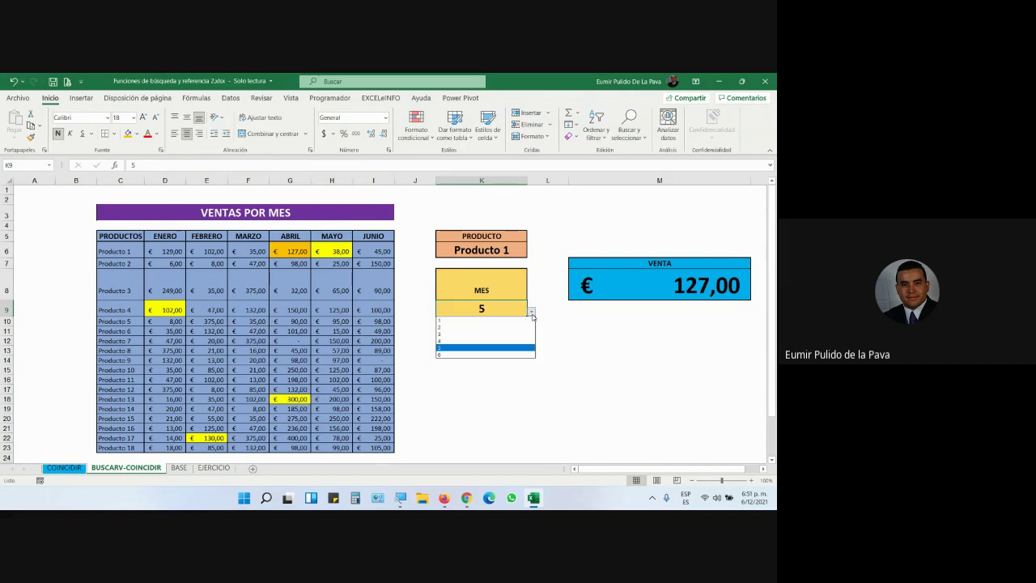
left_click(532, 313)
mouse_move(466, 498)
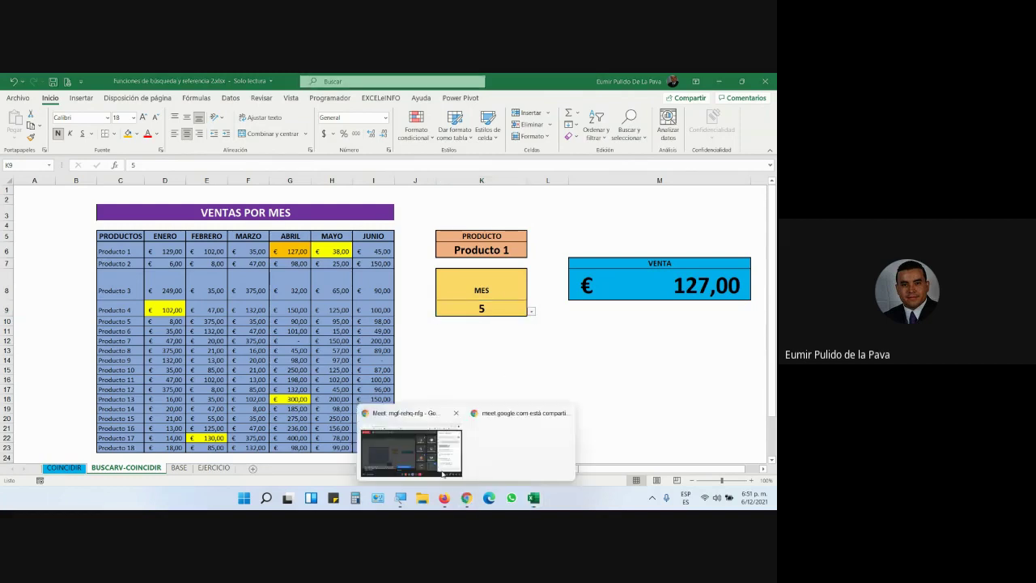
left_click(443, 473)
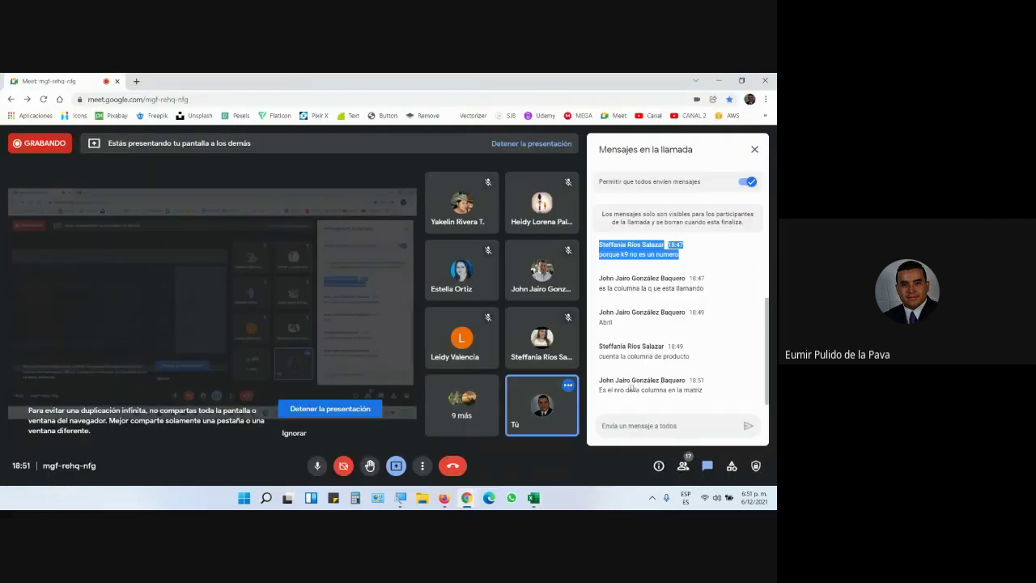
triple_click(632, 389)
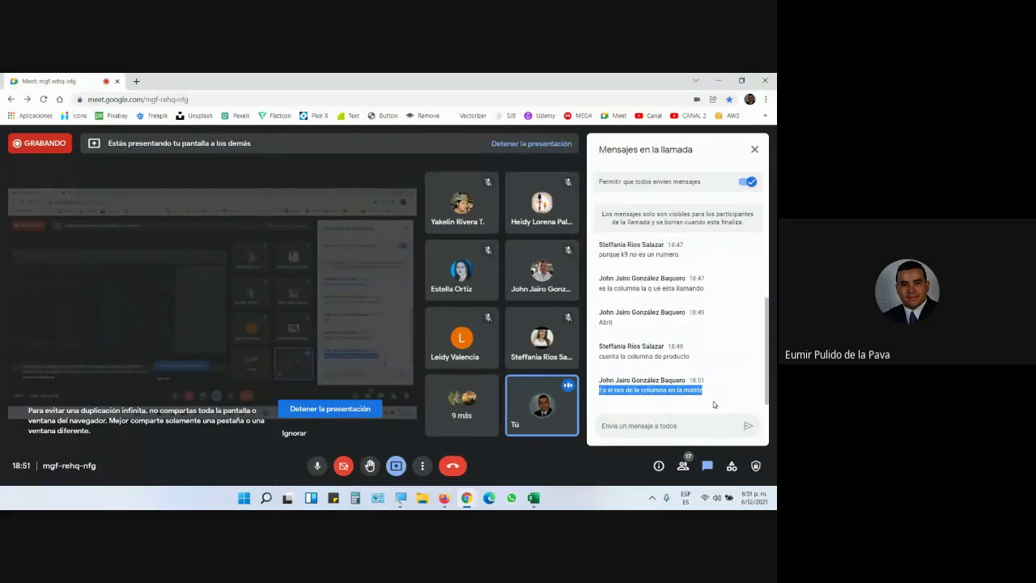
left_click(534, 498)
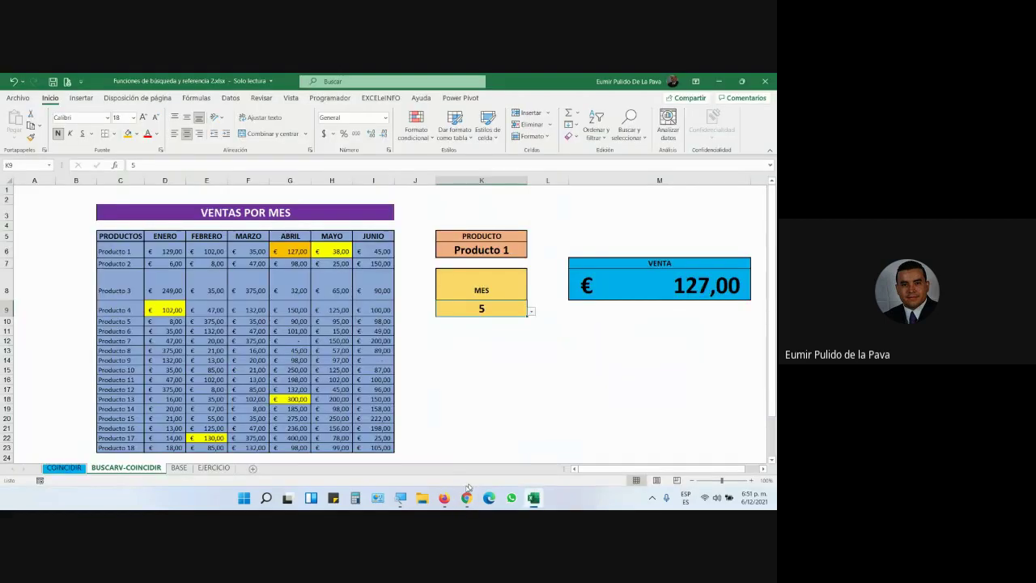
mouse_move(466, 498)
left_click(405, 440)
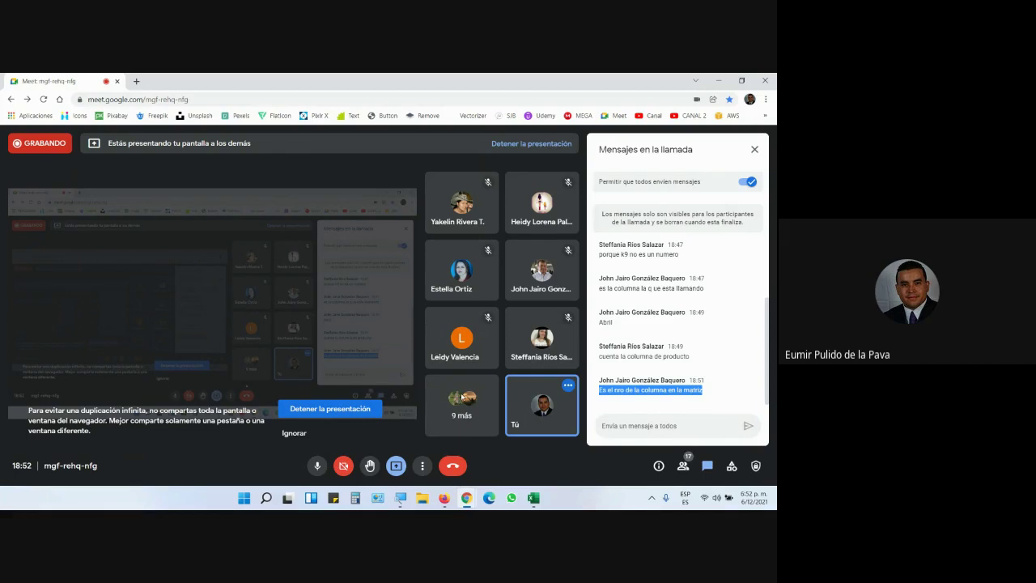
left_click(534, 499)
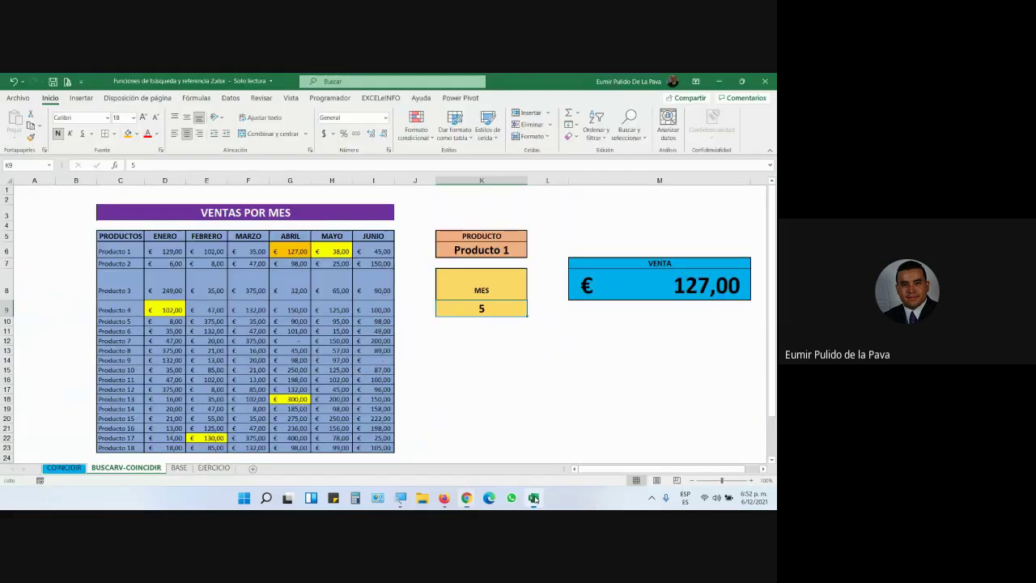
Format Painter plain formatting over D6:I22 to remove the coloured highlights.
left_click(212, 288)
left_click(33, 137)
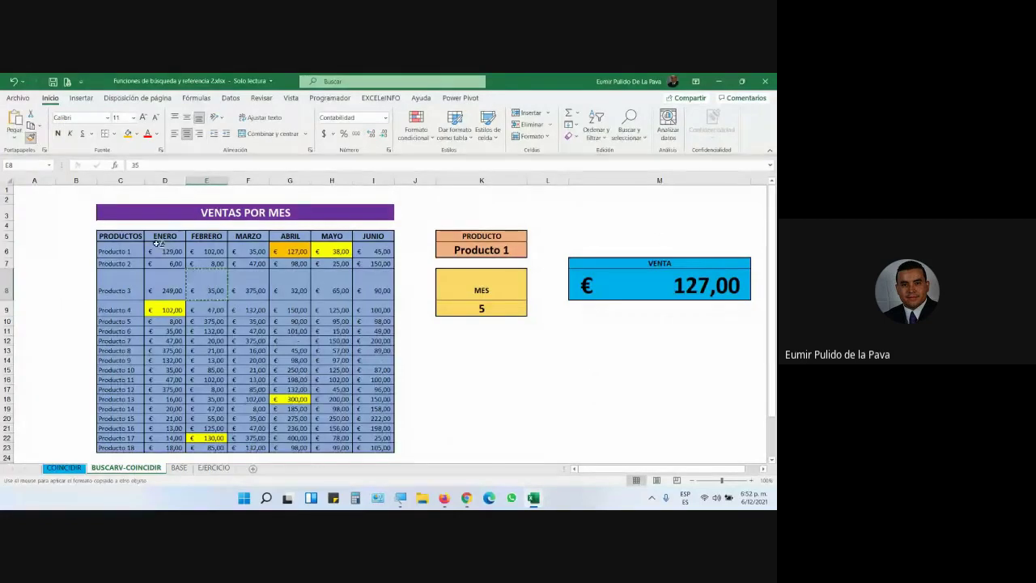
left_click_drag(158, 251, 361, 448)
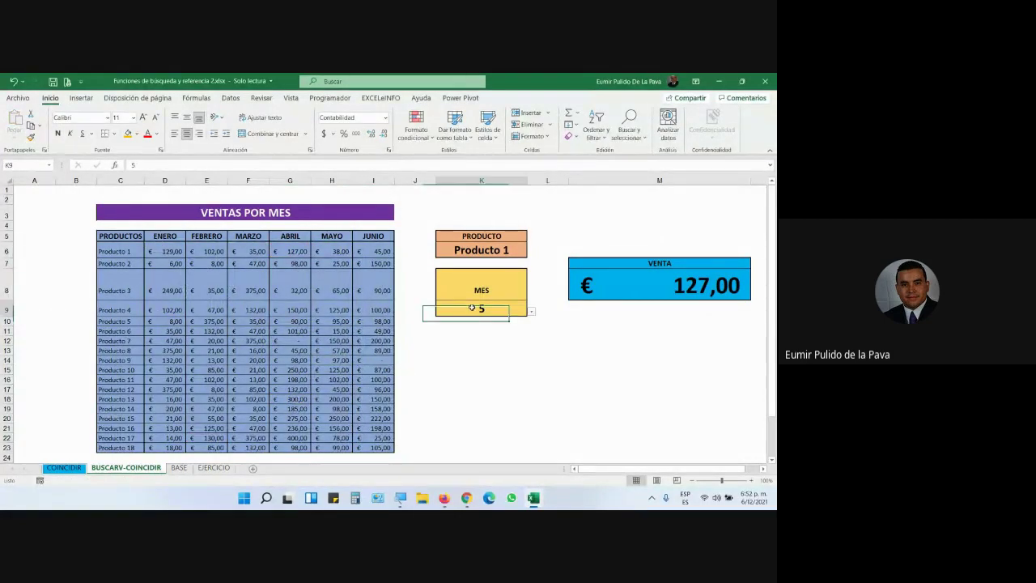
Set the MES validation list source to the month headers D5:I5.
left_click(472, 308)
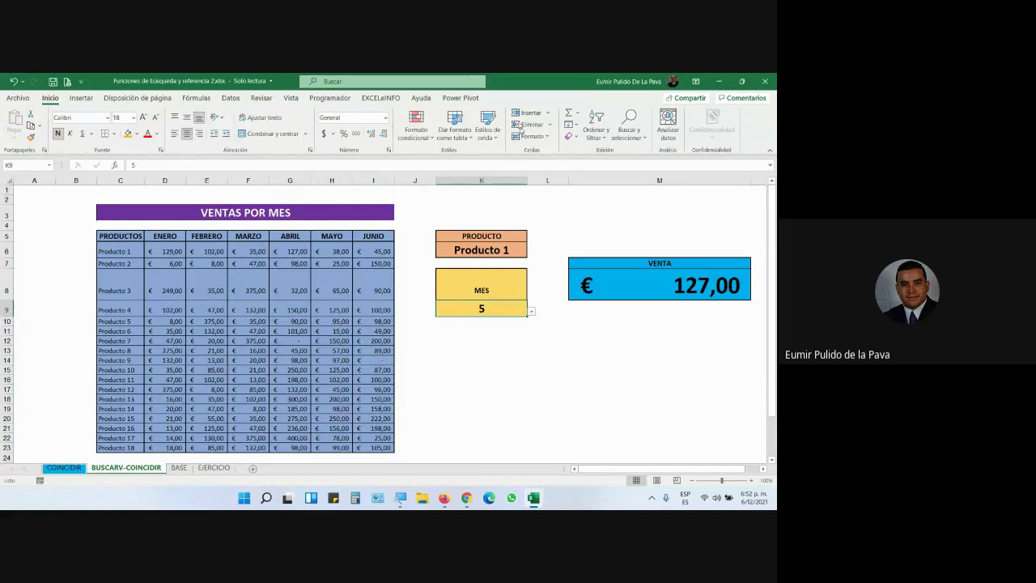
left_click(231, 98)
left_click(556, 140)
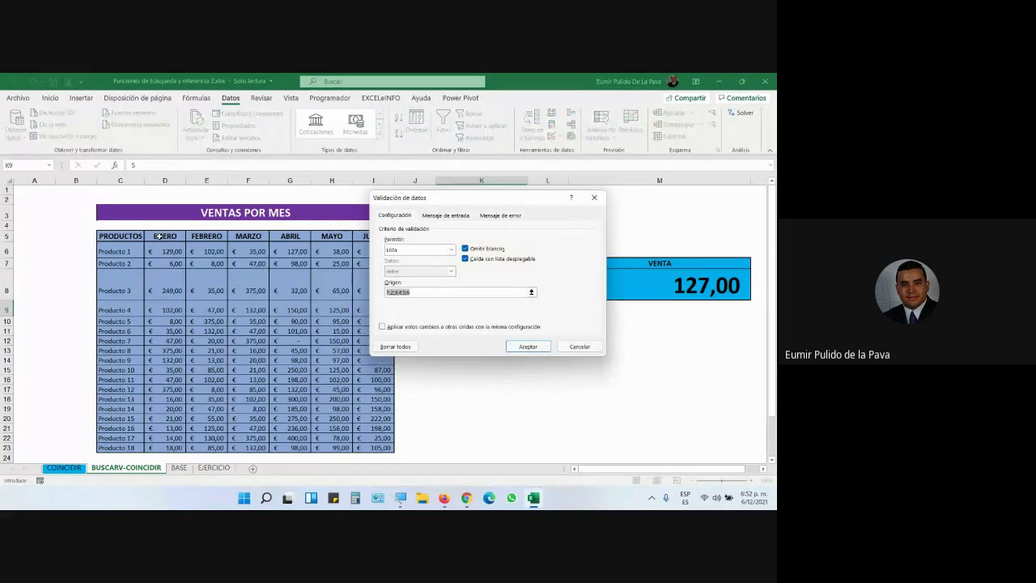
left_click_drag(162, 235, 366, 236)
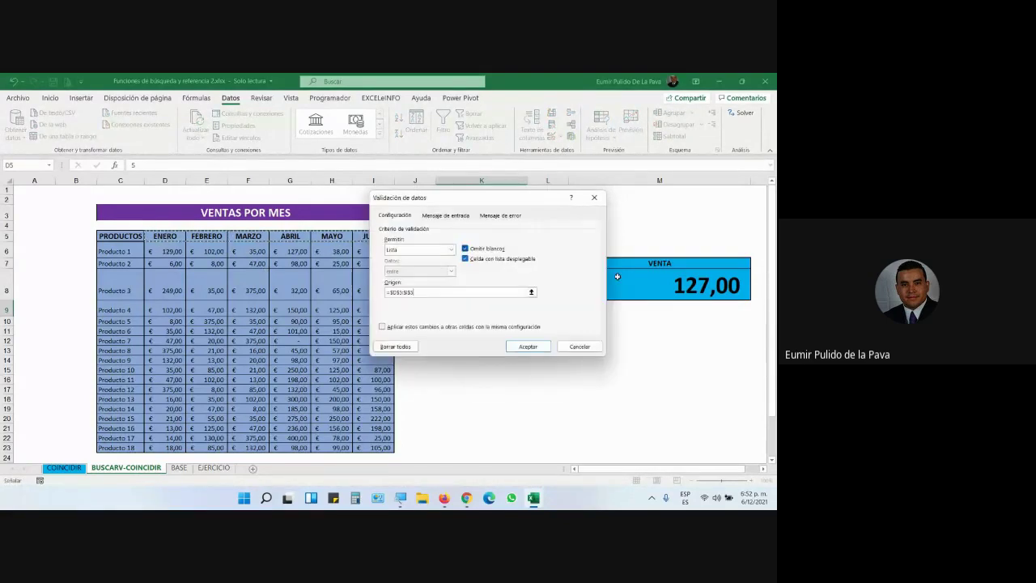
left_click(528, 349)
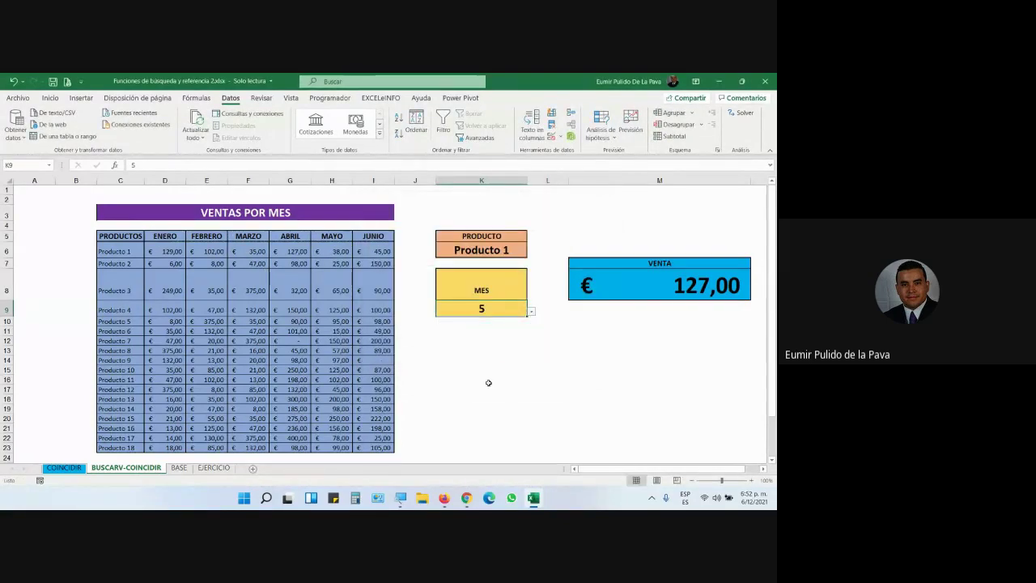
Empty MES and PRODUCTO so VENTA shows #N/D, and widen column M.
key("Delete")
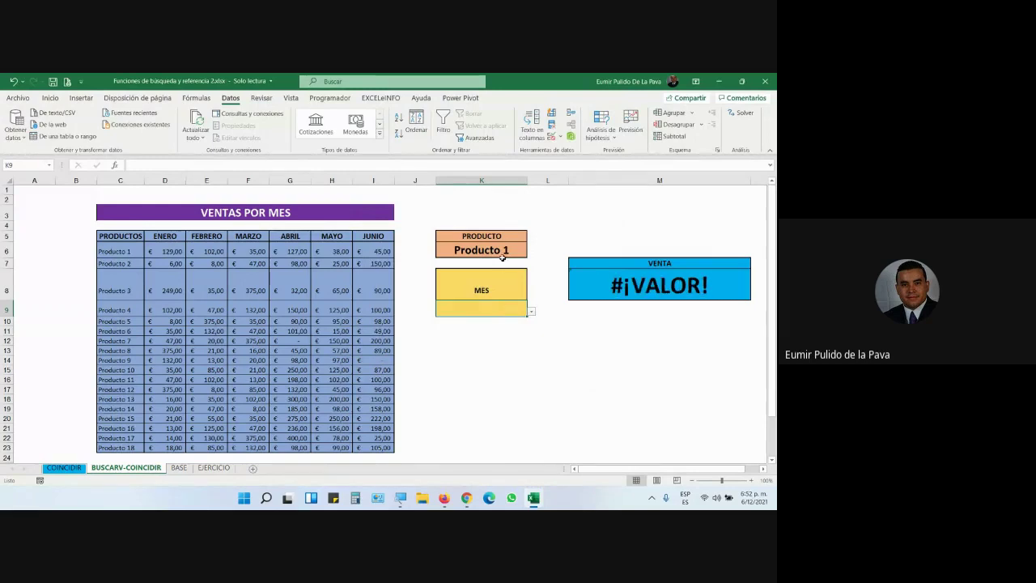
left_click(502, 251)
key("Delete")
left_click(631, 292)
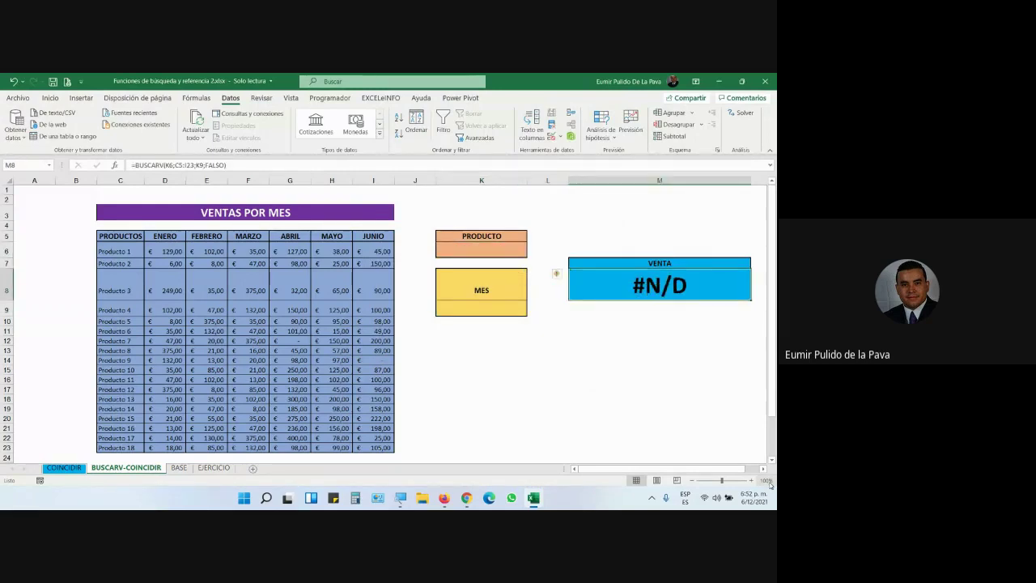
left_click(764, 469)
left_click(764, 470)
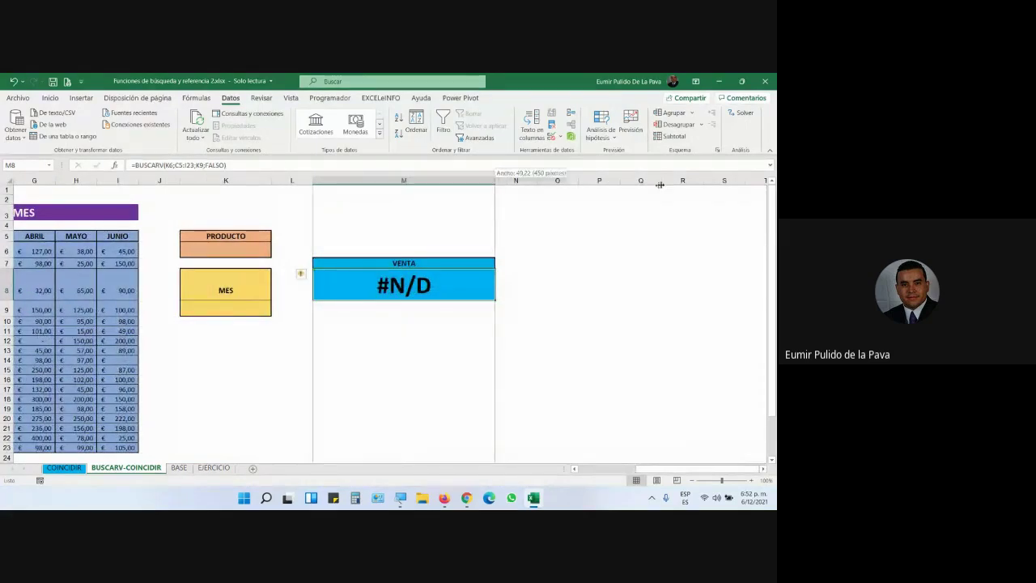
left_click_drag(491, 175, 695, 175)
Walk through the BUSCARV(K6;C5:I23;K9;FALSO) arguments in edit mode, then confirm the formula.
key("F2")
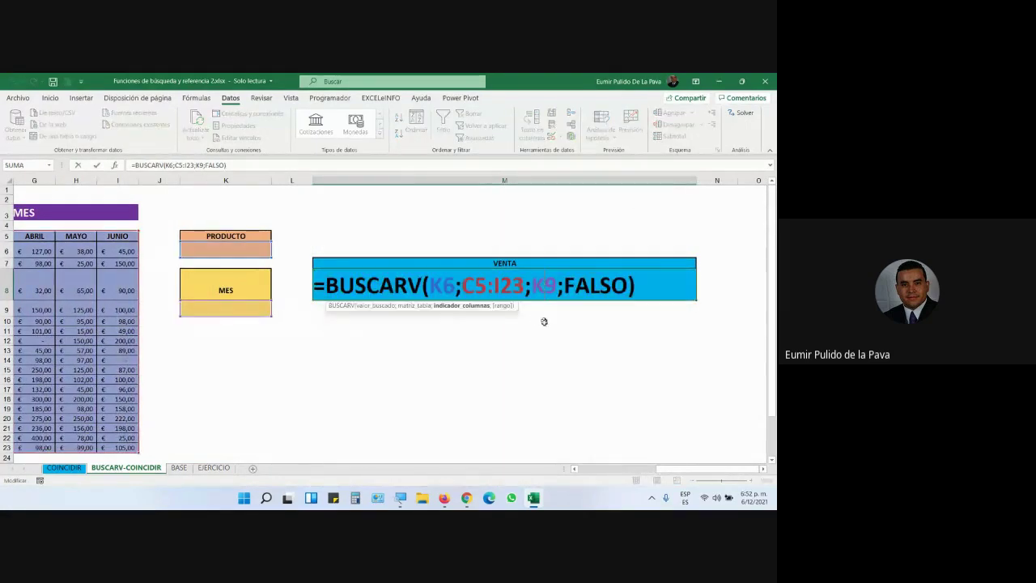
key("shift+Right")
key("shift+Right")
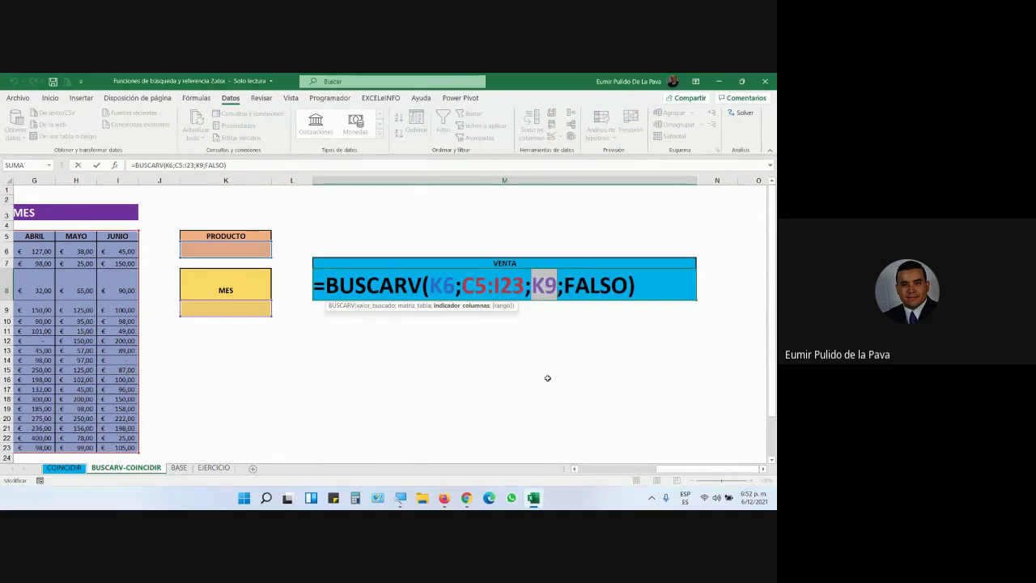
key("Left")
key("Left")
key("Left")
key("Right")
key("shift+Right")
key("shift+Right")
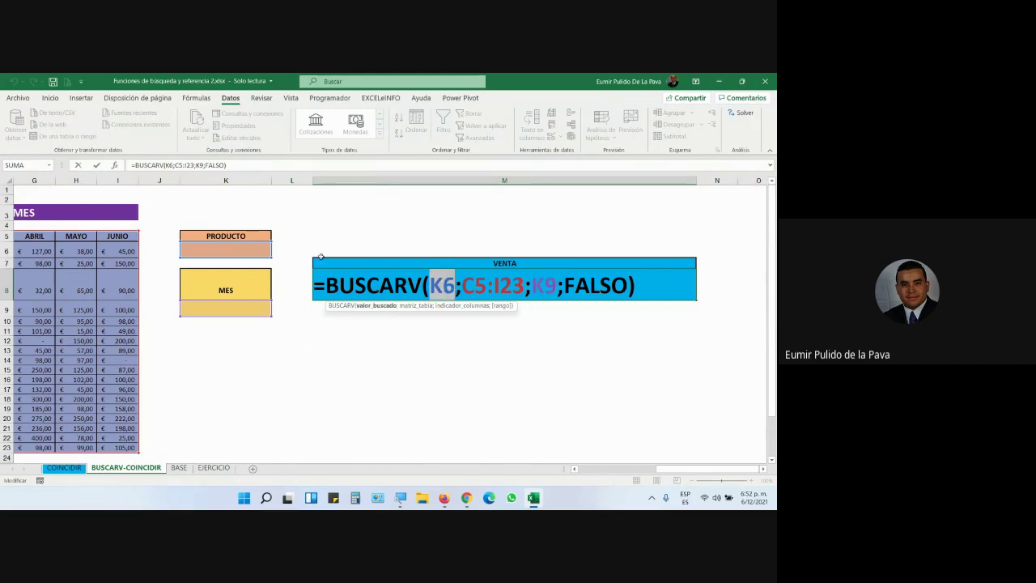
key("Right")
key("Right")
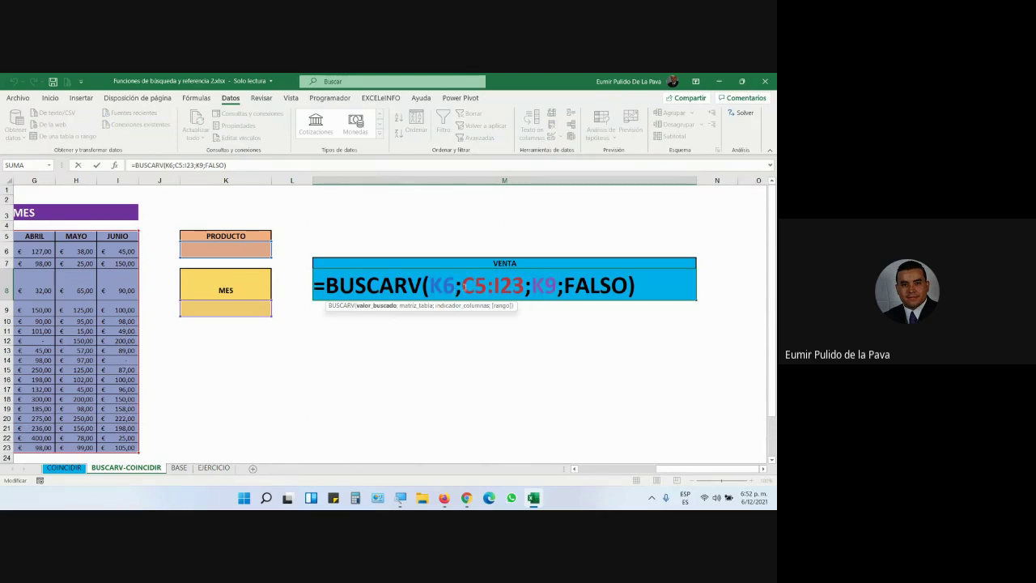
key("shift+Right")
key("shift+Right")
key("shift+Right")
key("shift+Right")
key("shift+Left")
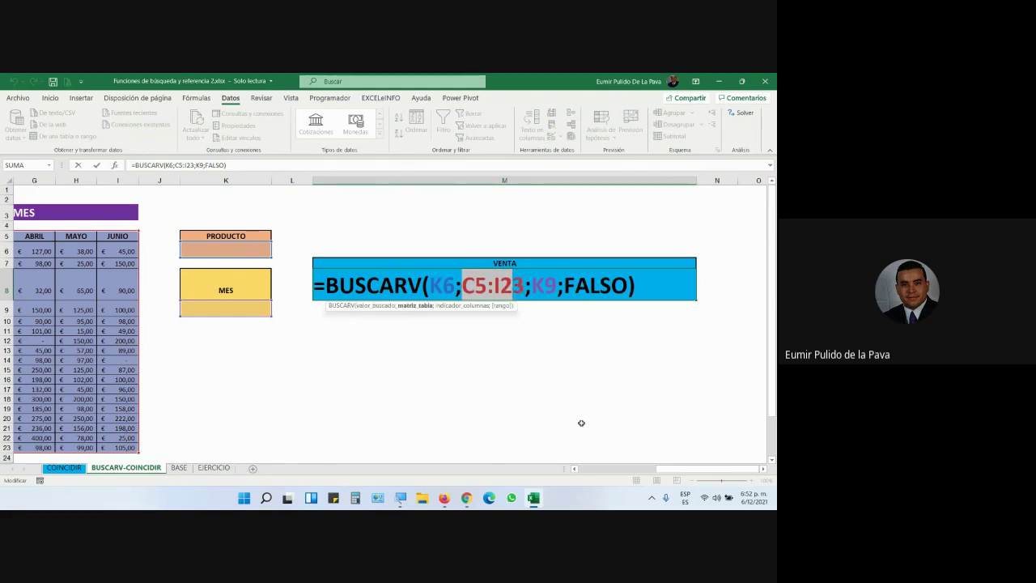
left_click(629, 469)
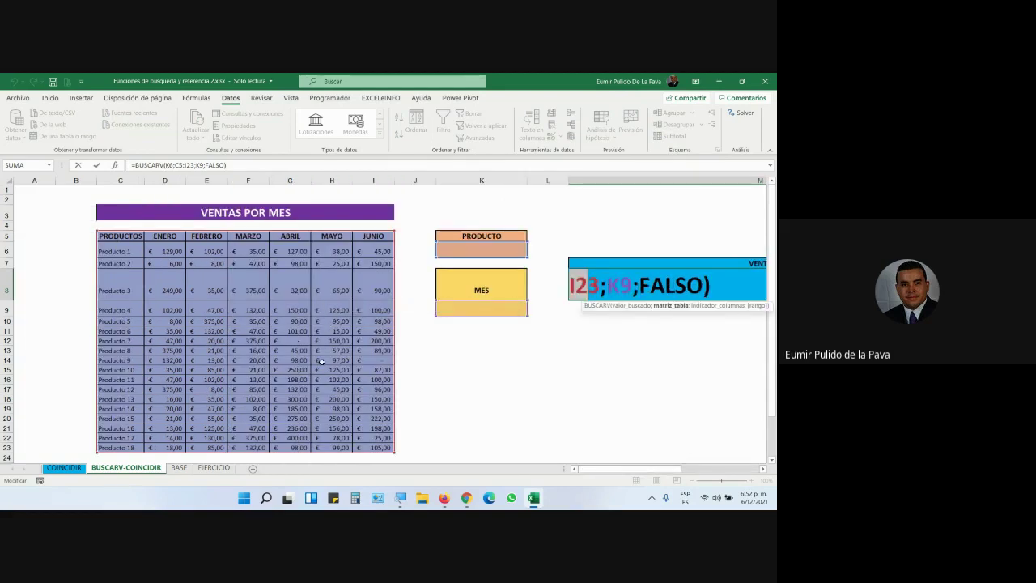
left_click_drag(674, 468, 771, 471)
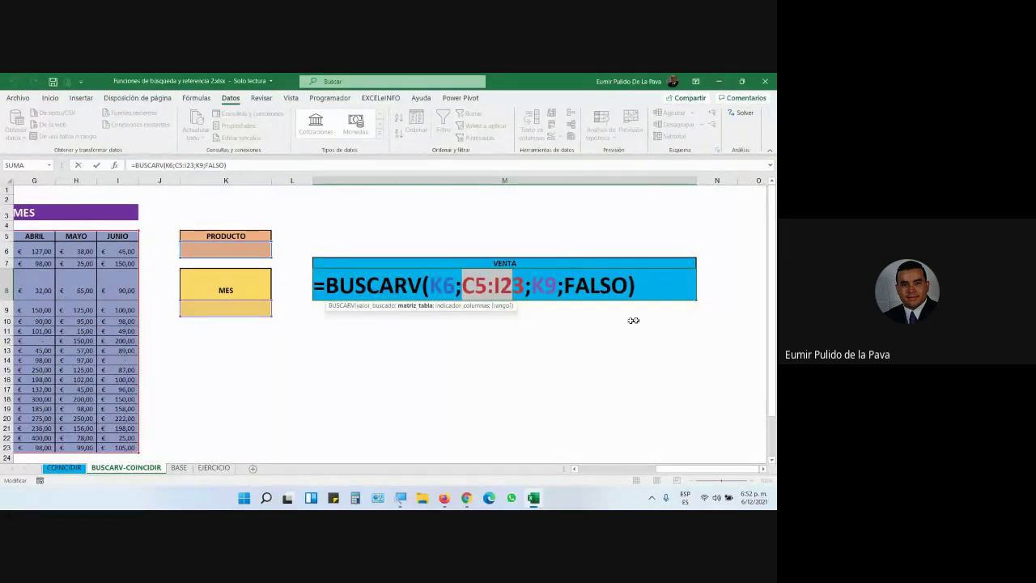
left_click_drag(531, 285, 559, 285)
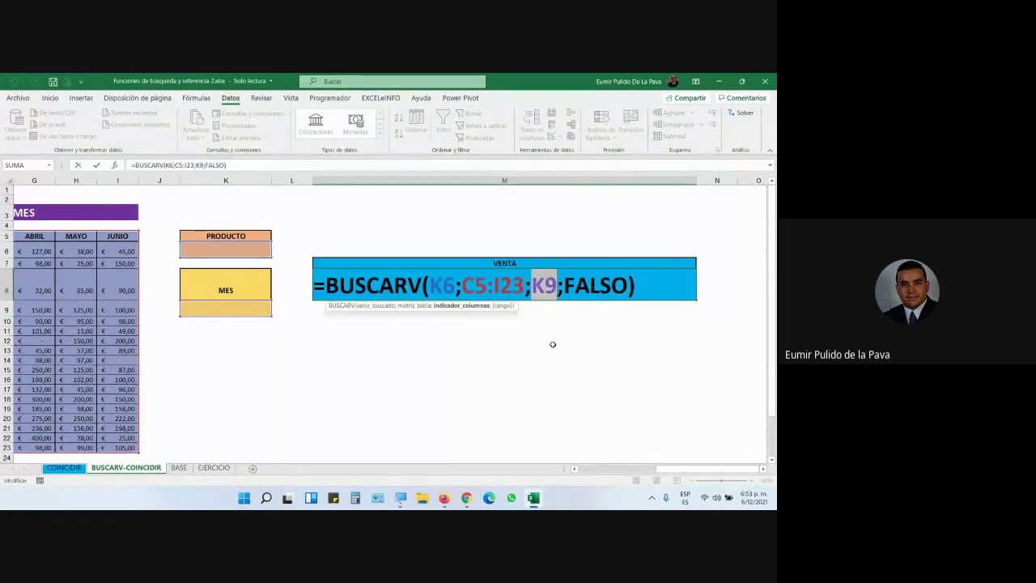
key("Return")
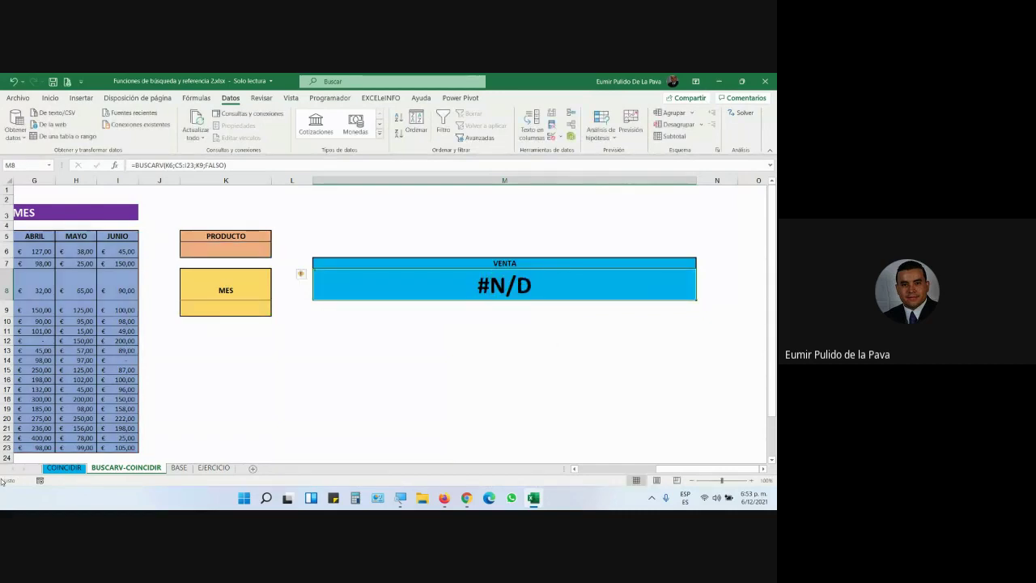
On the COINCIDIR sheet, give criterion cells E16:E18 a gold fill.
left_click(71, 468)
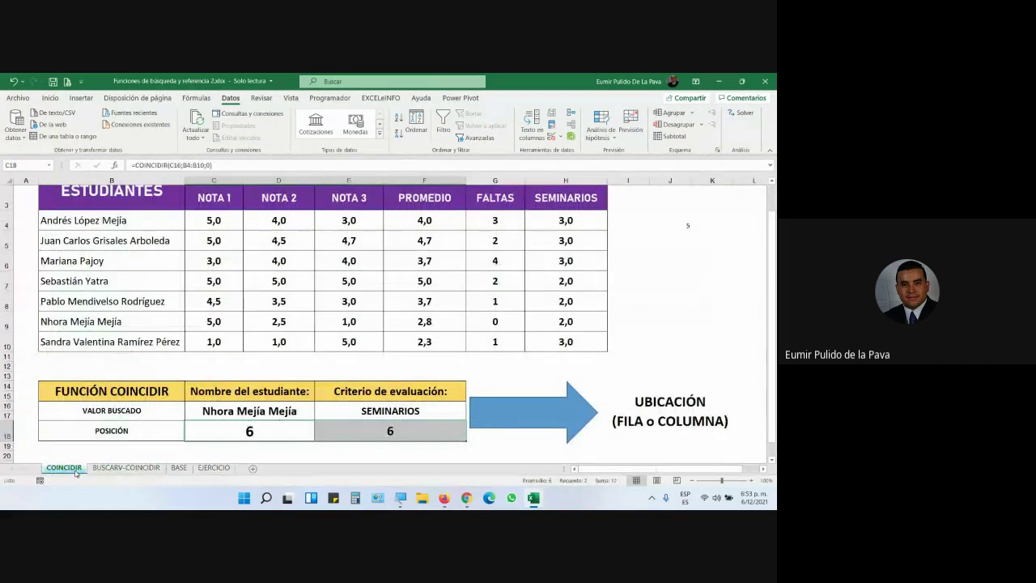
left_click(420, 414)
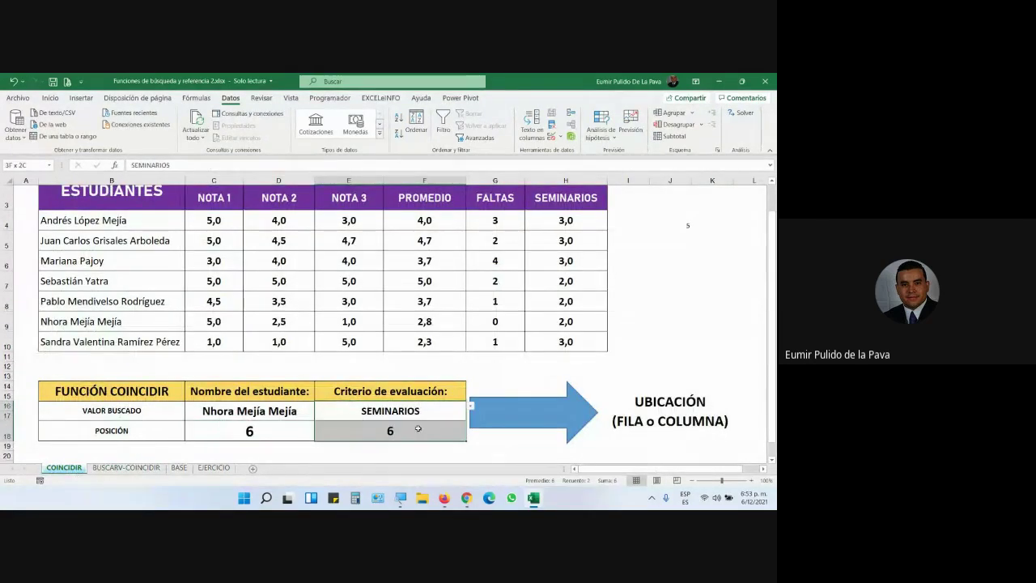
left_click(50, 98)
left_click(127, 135)
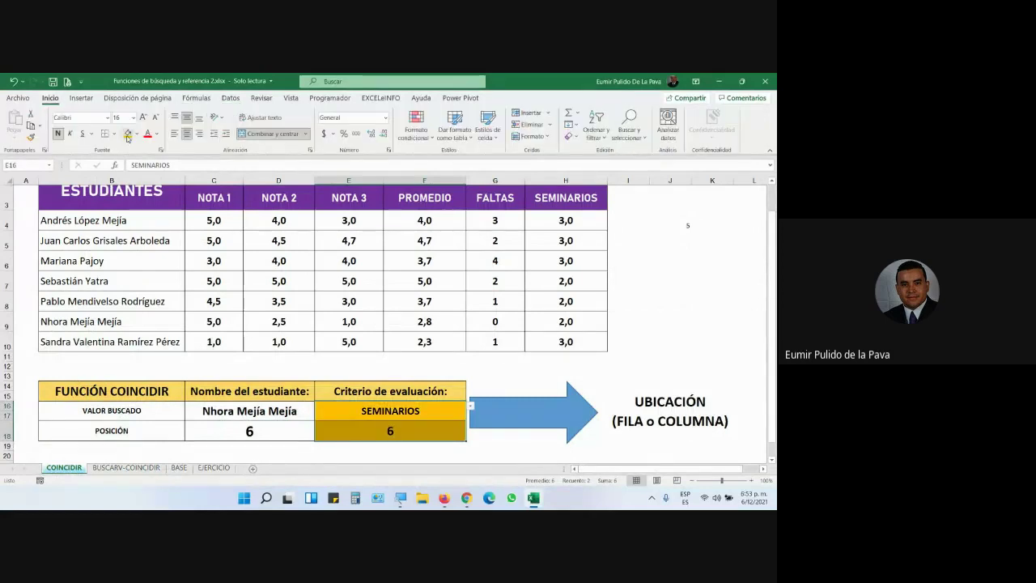
left_click(423, 428)
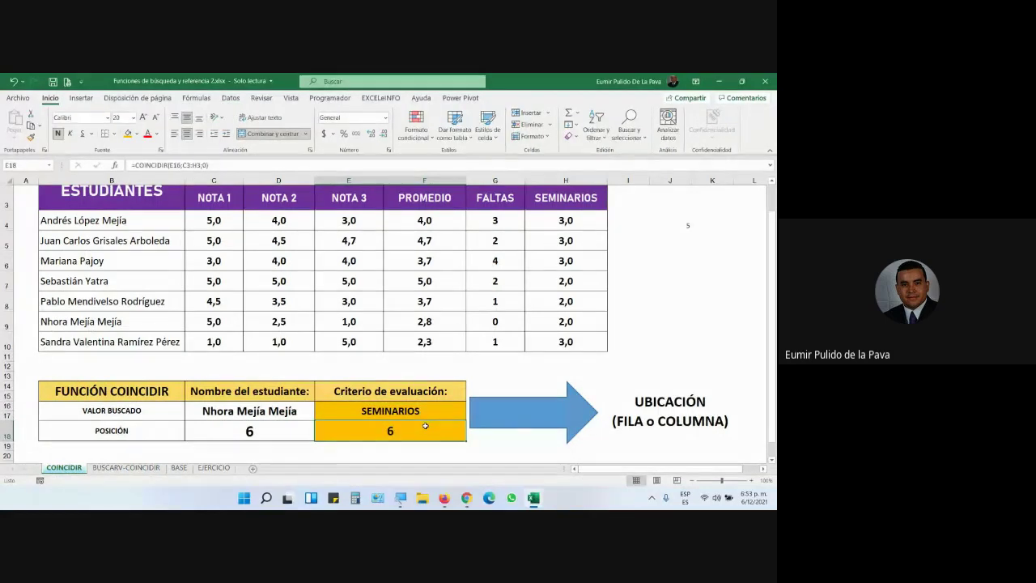
Review the criterion headers and change the E16 criterion to FALTAS.
scroll(238, 204, "up", 1)
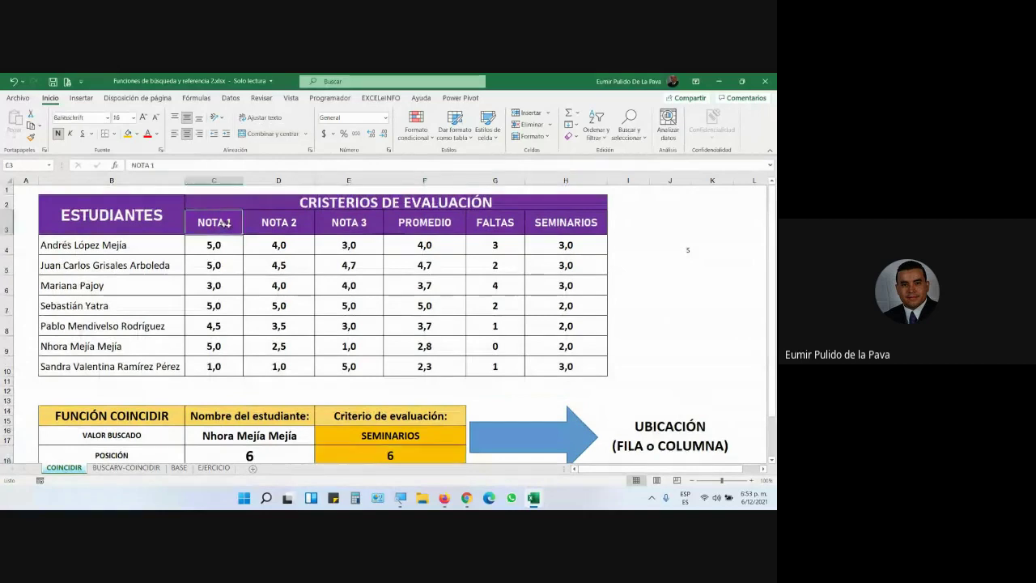
left_click(279, 222)
left_click(335, 224)
left_click(424, 223)
left_click(494, 223)
left_click(566, 222)
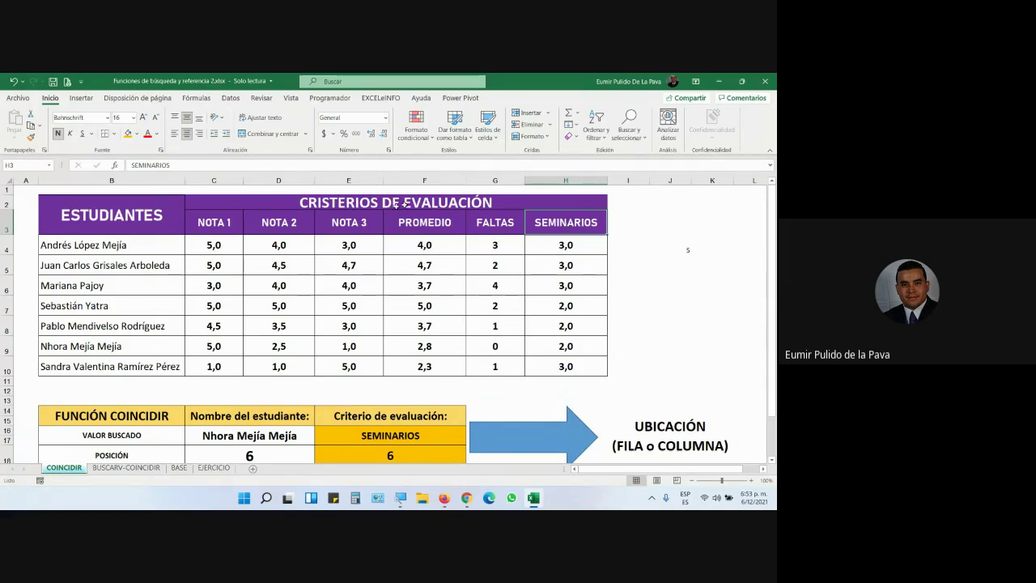
scroll(486, 340, "down", 2)
left_click(462, 385)
left_click(470, 380)
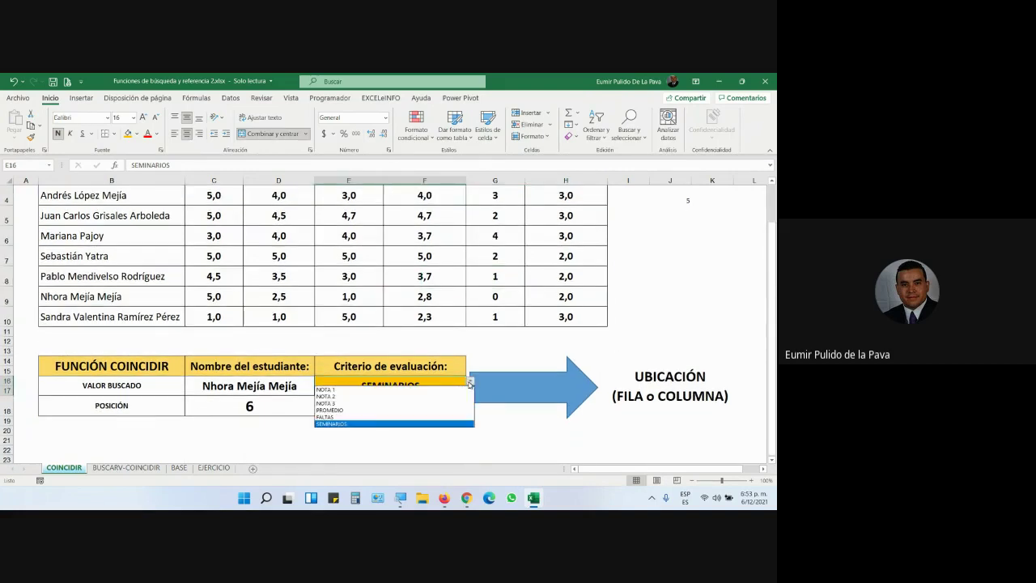
left_click(386, 415)
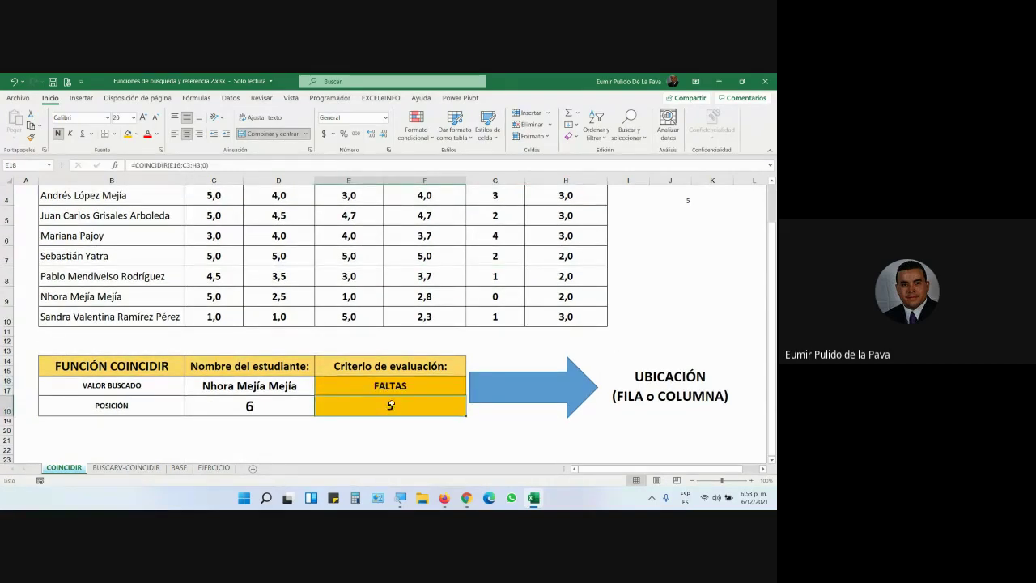
Count columns C through G to show FALTAS sits at position 5.
scroll(386, 416, "up", 1)
left_click(230, 181)
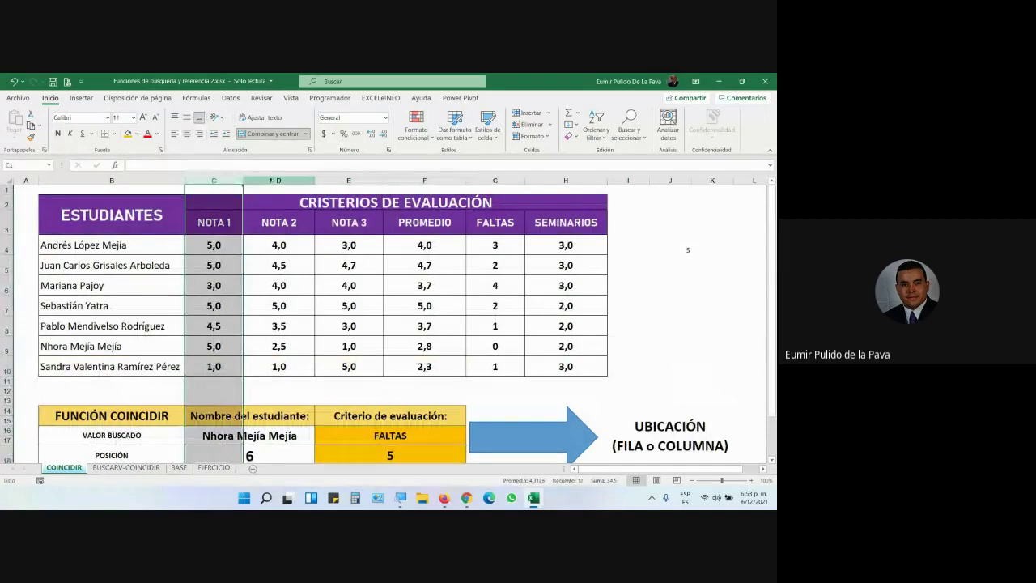
left_click(278, 180)
left_click(349, 181)
left_click(411, 180)
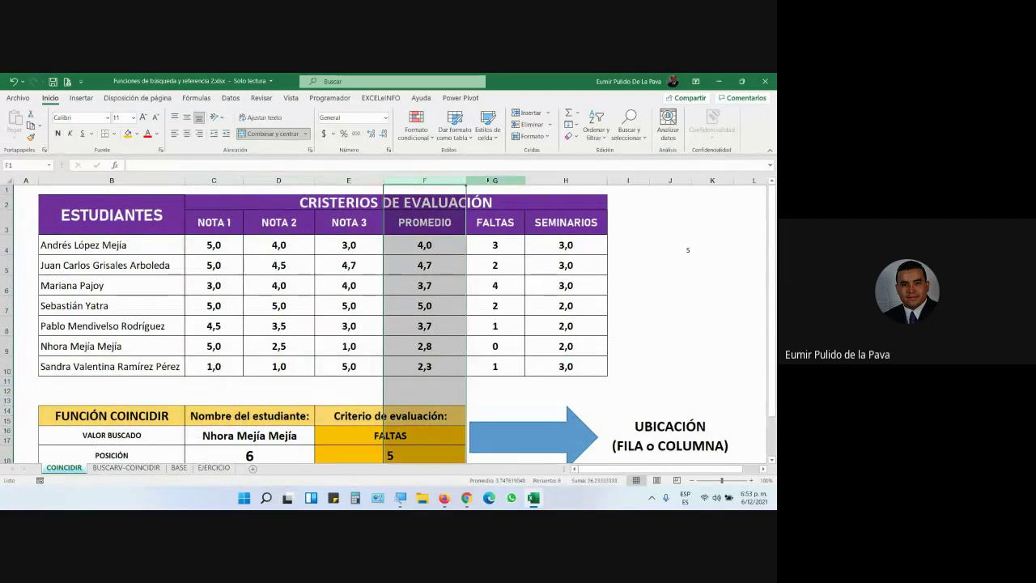
left_click(495, 181)
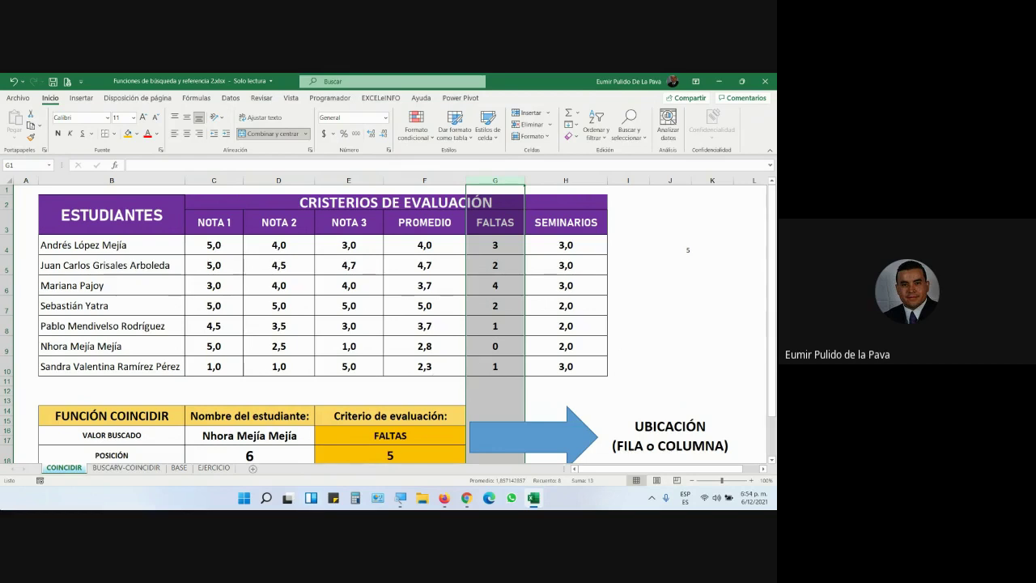
On the BUSCARV-COINCIDIR sheet, replace the VENTA formula's K9;FALSO) ending with COINCIDIR(K9.
left_click(126, 468)
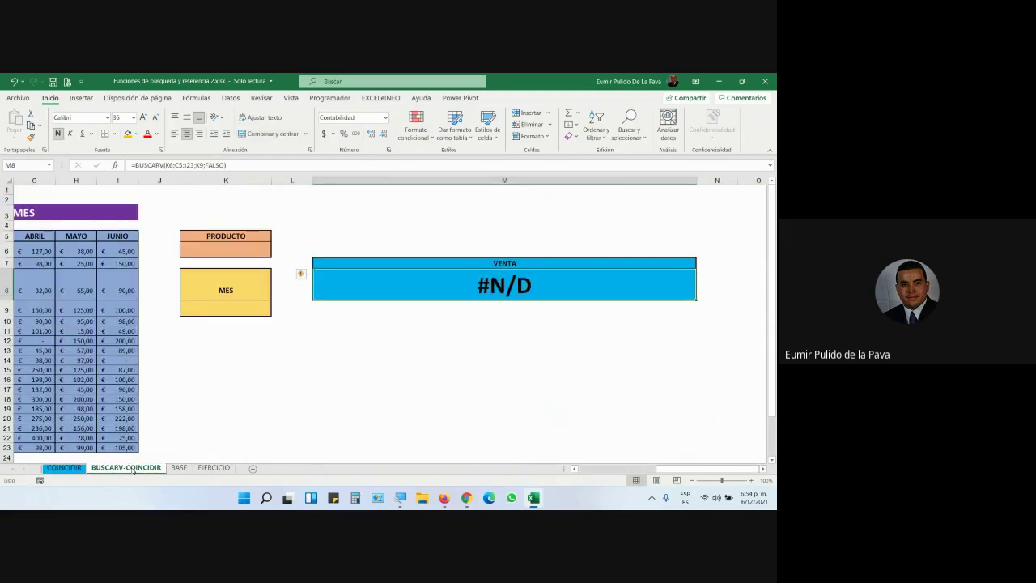
double_click(541, 287)
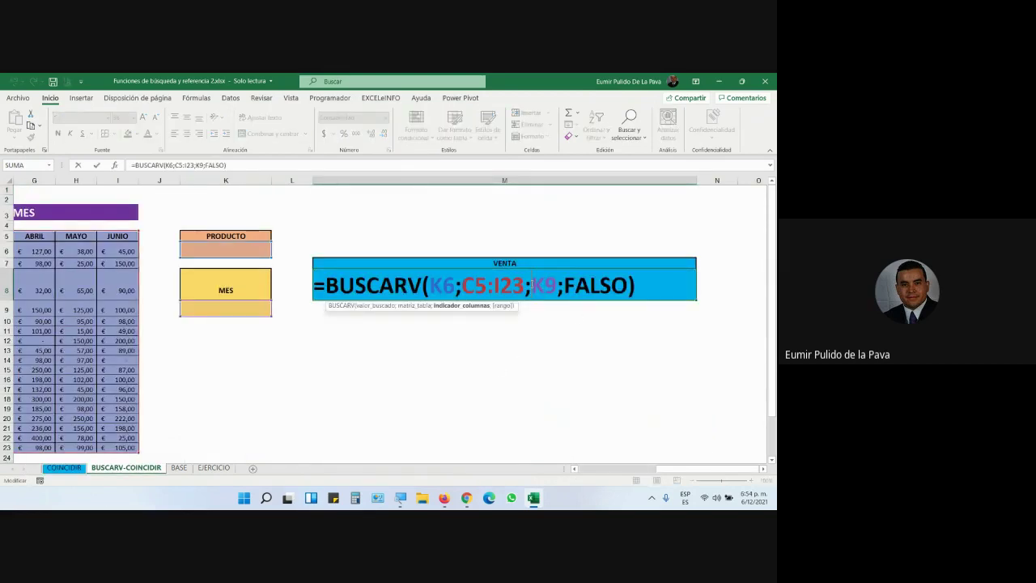
left_click_drag(535, 286, 717, 286)
key("Delete")
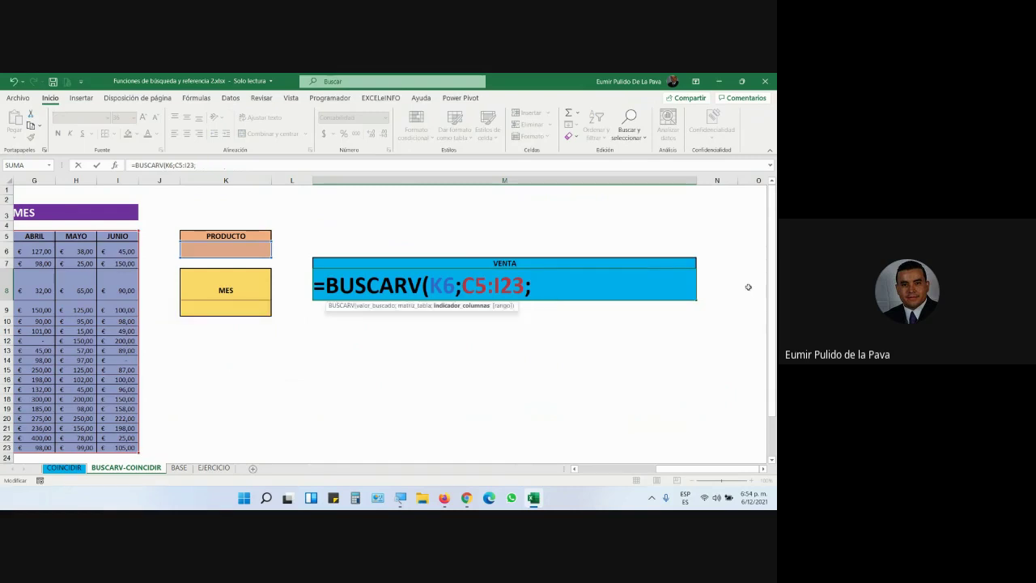
type("coin")
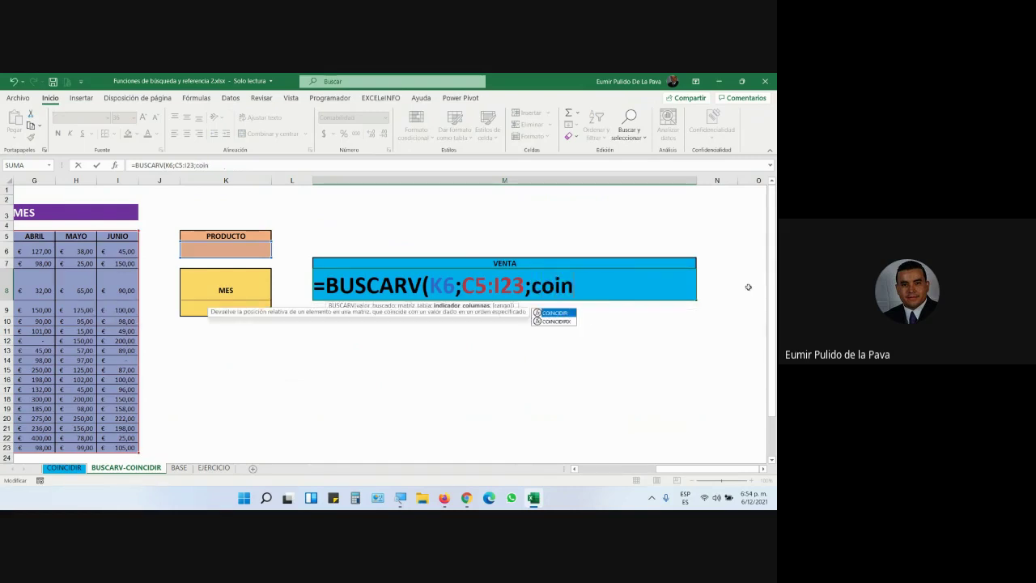
key("Tab")
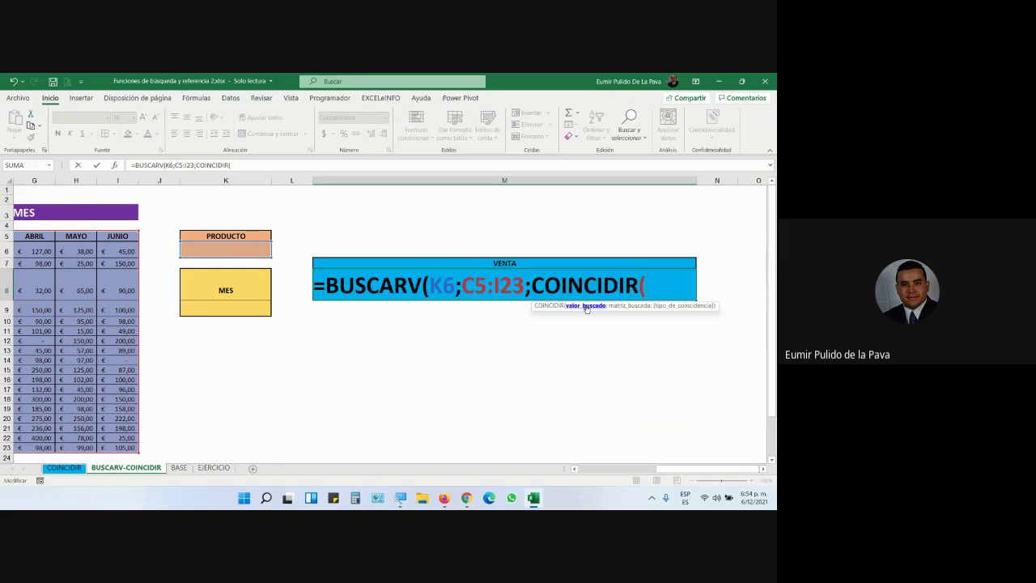
left_click(247, 308)
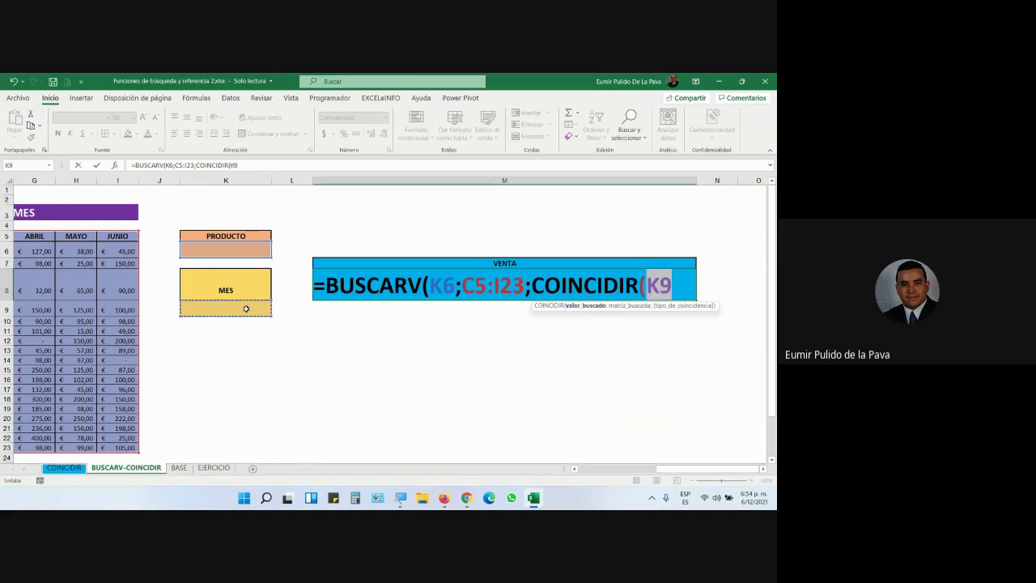
Admit the participant waiting in the video call, then return to Excel.
left_click(467, 497)
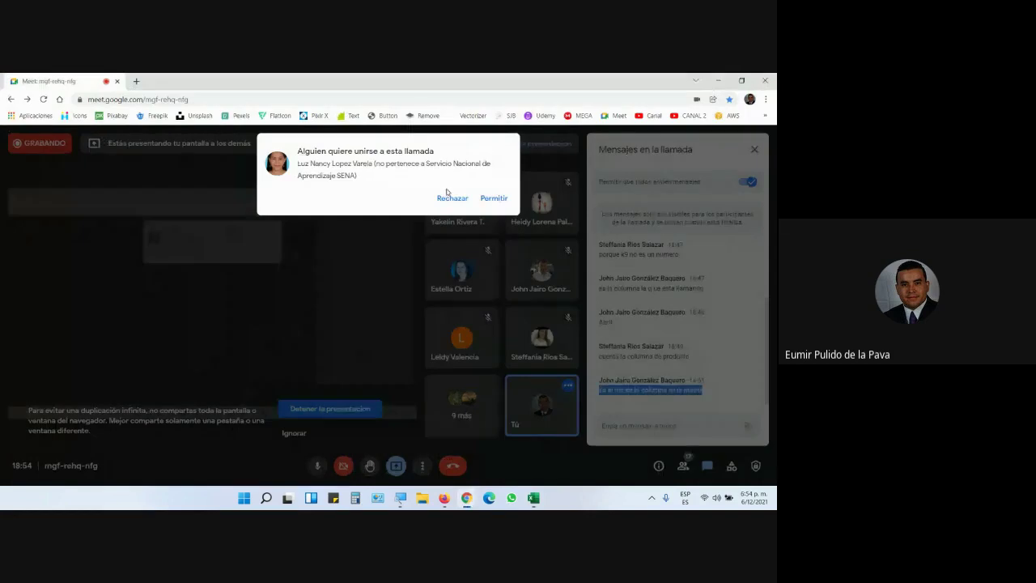
left_click(502, 199)
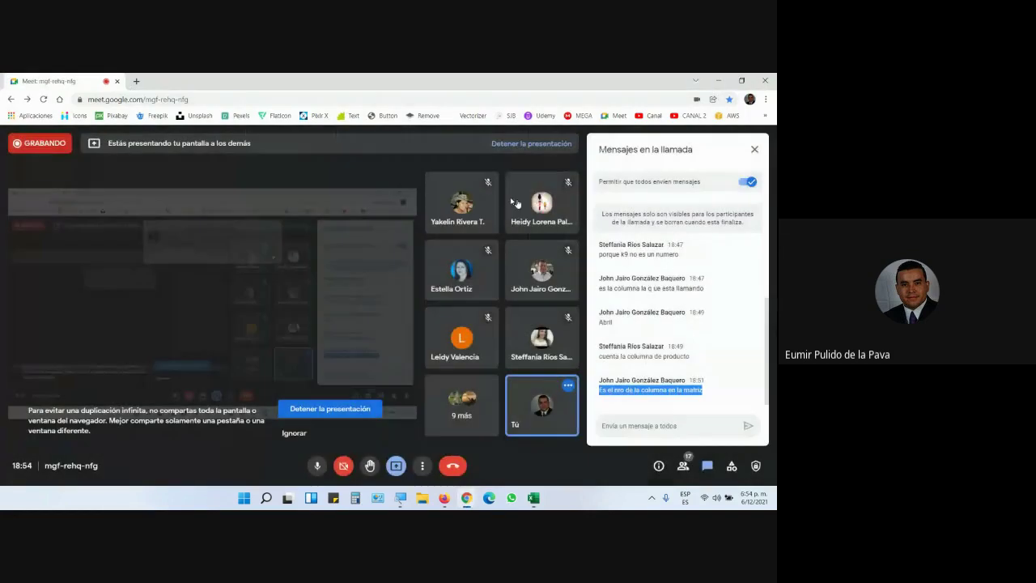
left_click(533, 497)
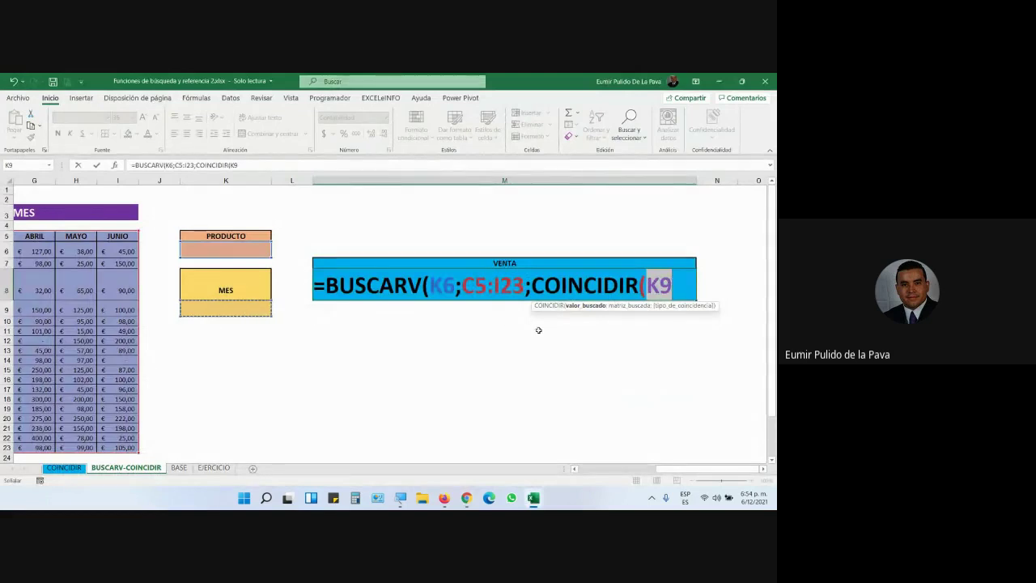
Add the header row C5:I5 after K9 as COINCIDIR's lookup range.
type(";")
left_click_drag(667, 471, 592, 468)
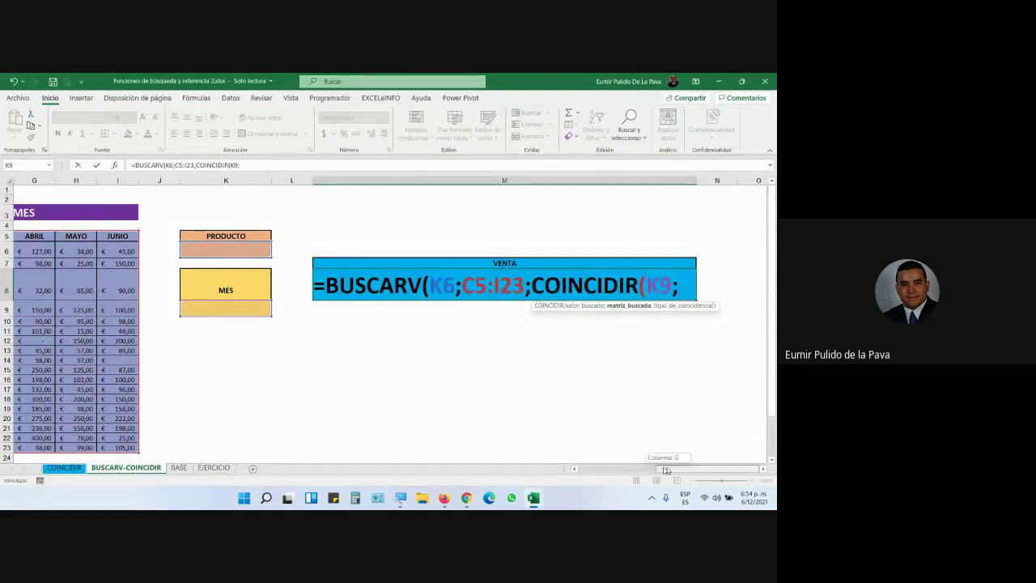
left_click_drag(113, 236, 377, 237)
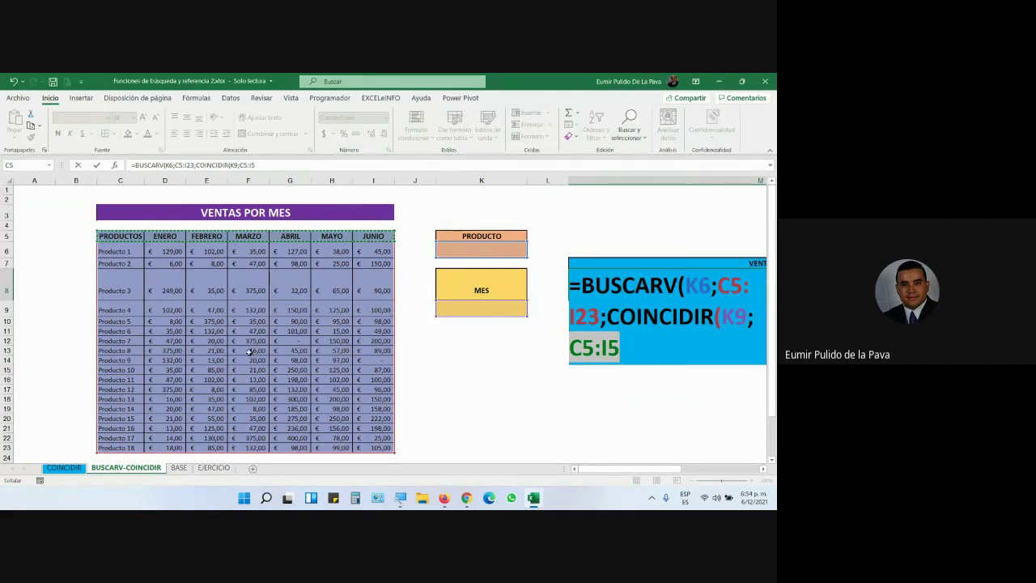
left_click(170, 238)
left_click_drag(212, 239, 373, 236)
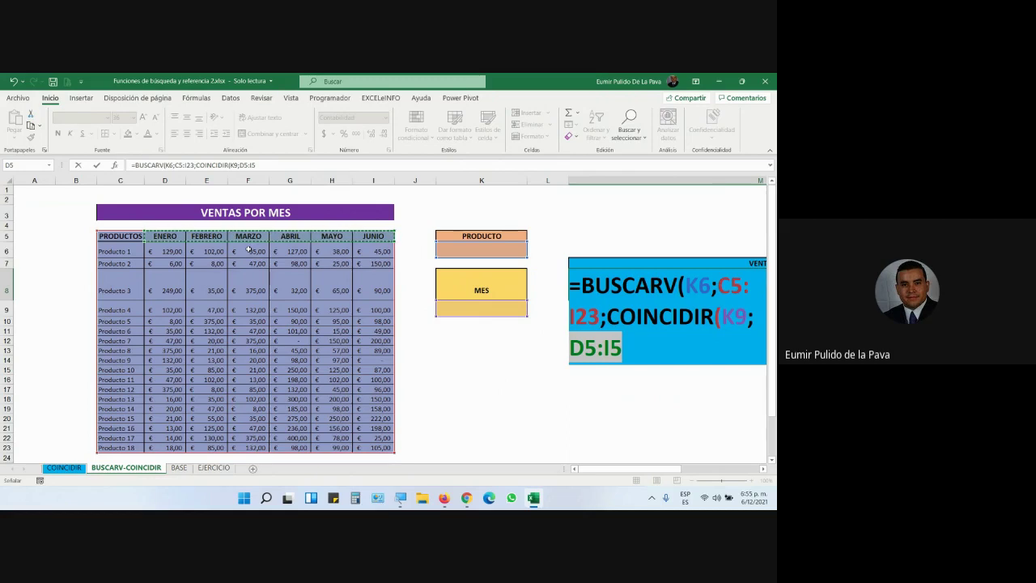
left_click_drag(131, 236, 356, 236)
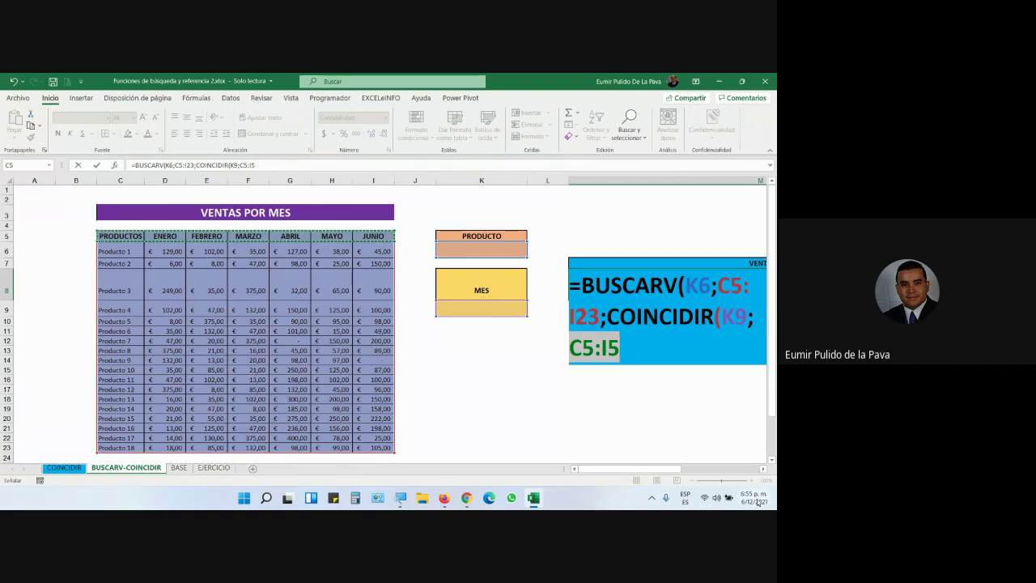
Close COINCIDIR with exact match by adding ;0).
left_click(763, 469)
left_click(765, 468)
left_click(765, 468)
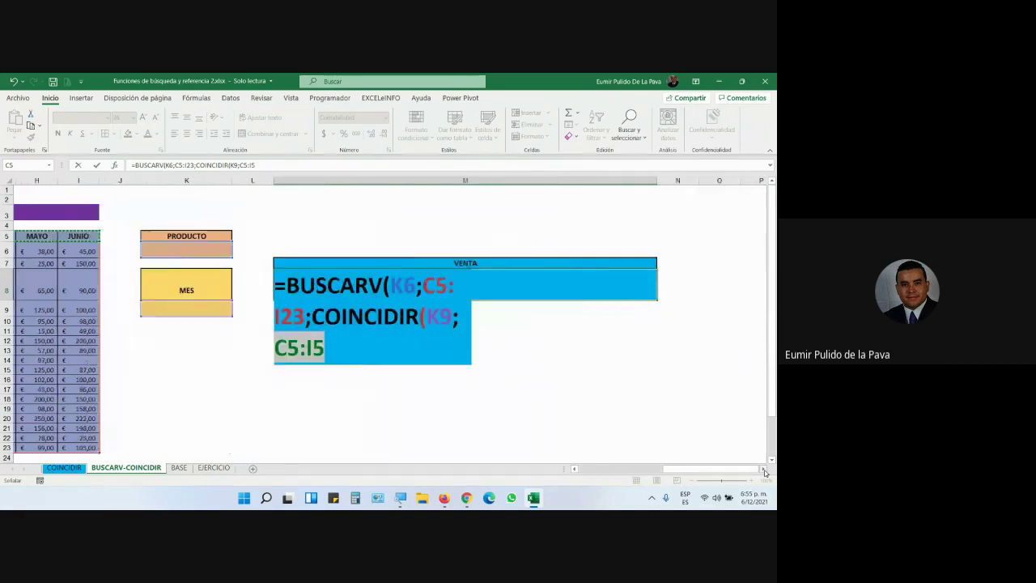
left_click(764, 469)
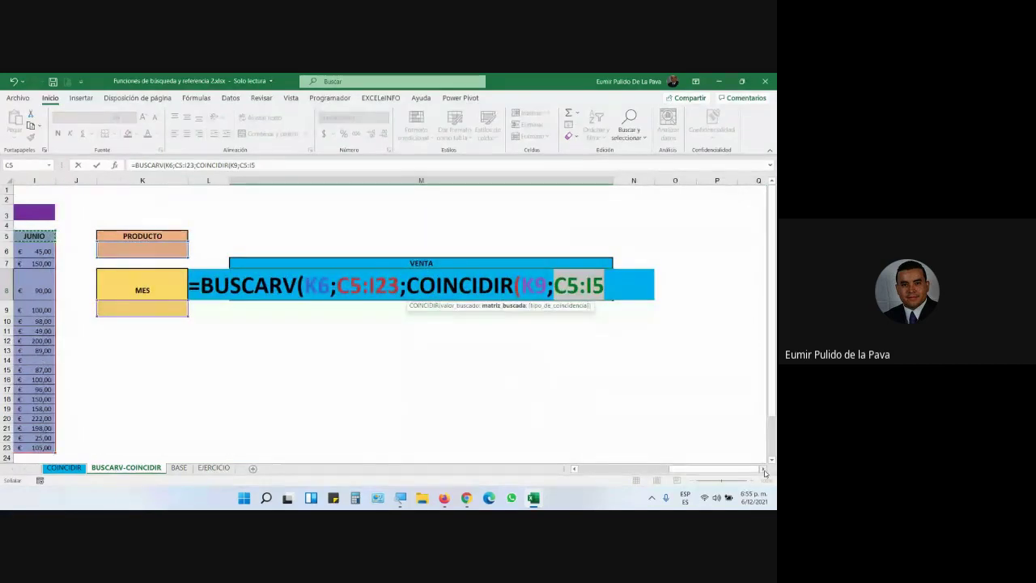
type(";")
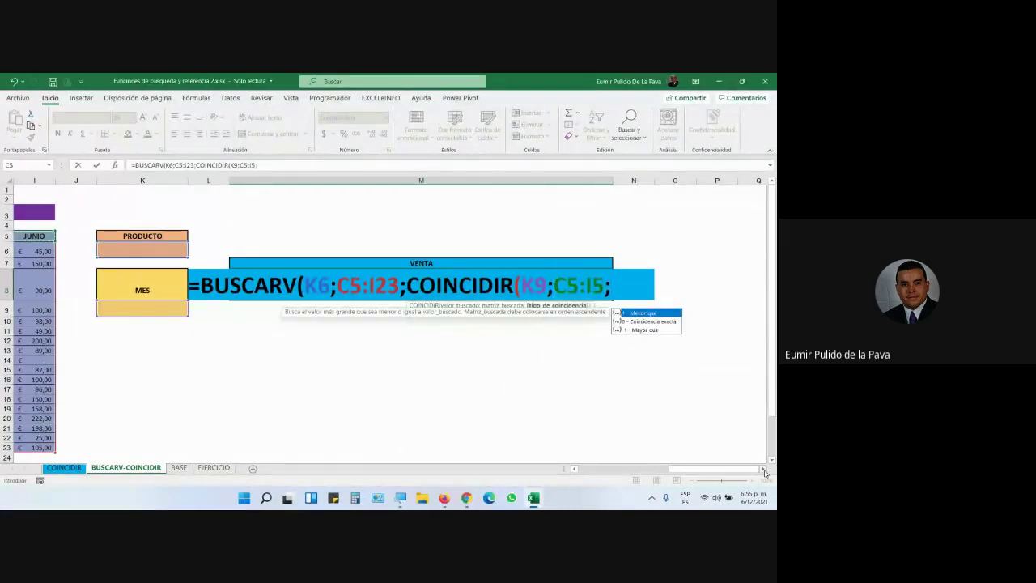
type("0")
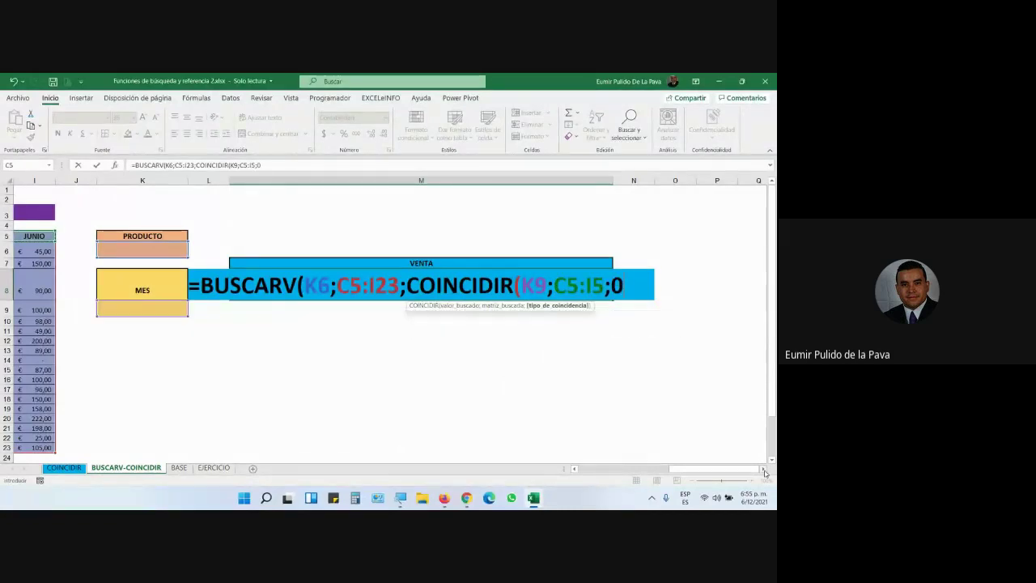
type(")")
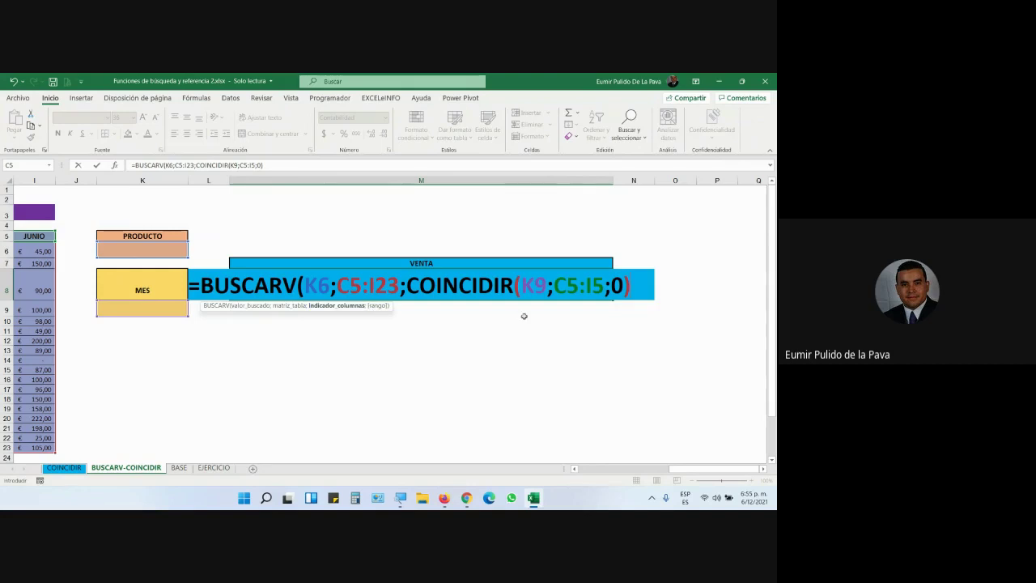
Finish BUSCARV with 0 for exact match and enter the formula, which shows #N/D.
type(";")
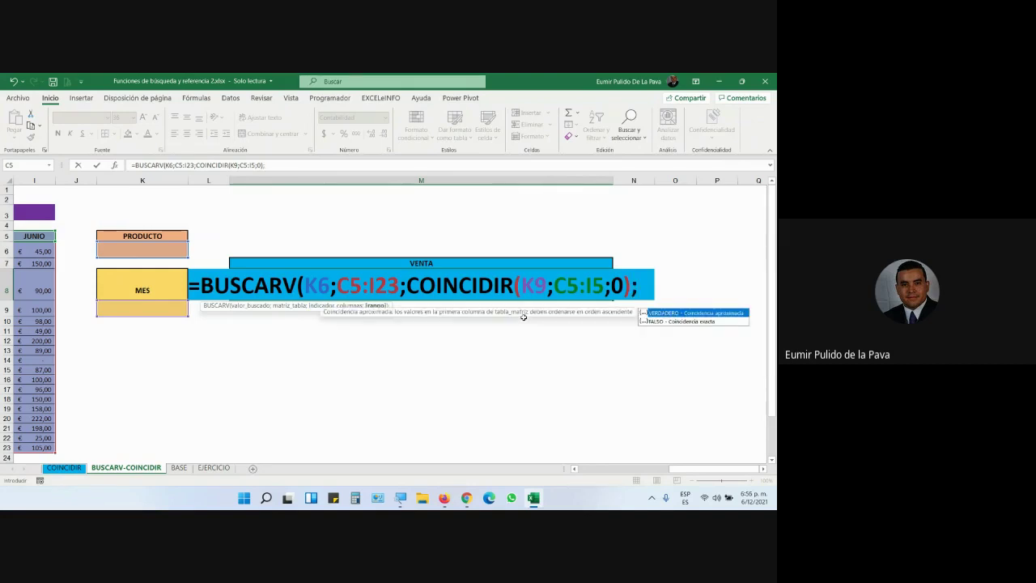
key("Down")
key("Tab")
key("BackSpace")
key("BackSpace")
key("BackSpace")
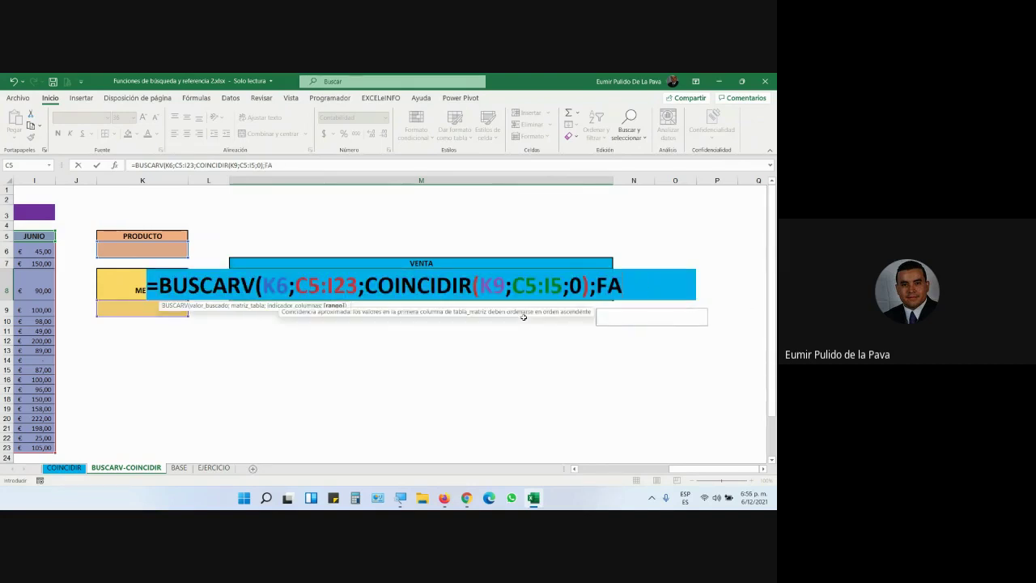
key("BackSpace")
key("BackSpace")
type("0)")
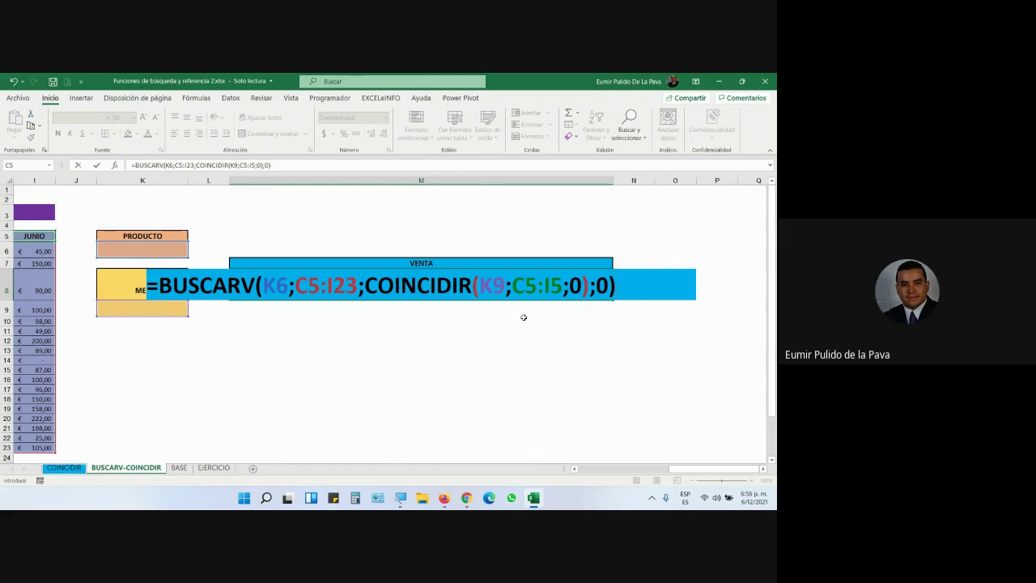
key("Return")
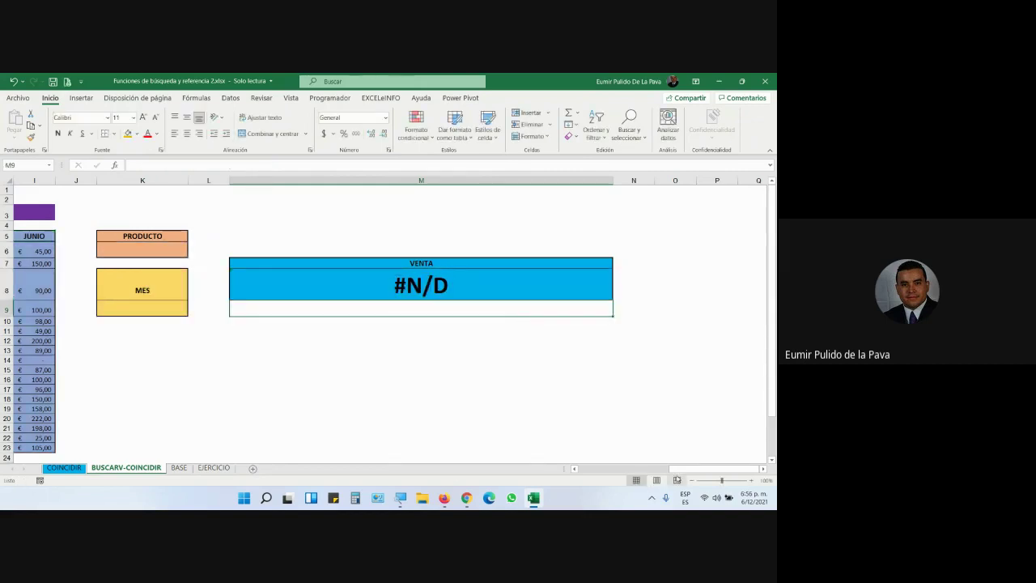
scroll(310, 350, "left", 5)
Highlight cells G12, E8 and H22 in yellow.
left_click(290, 341)
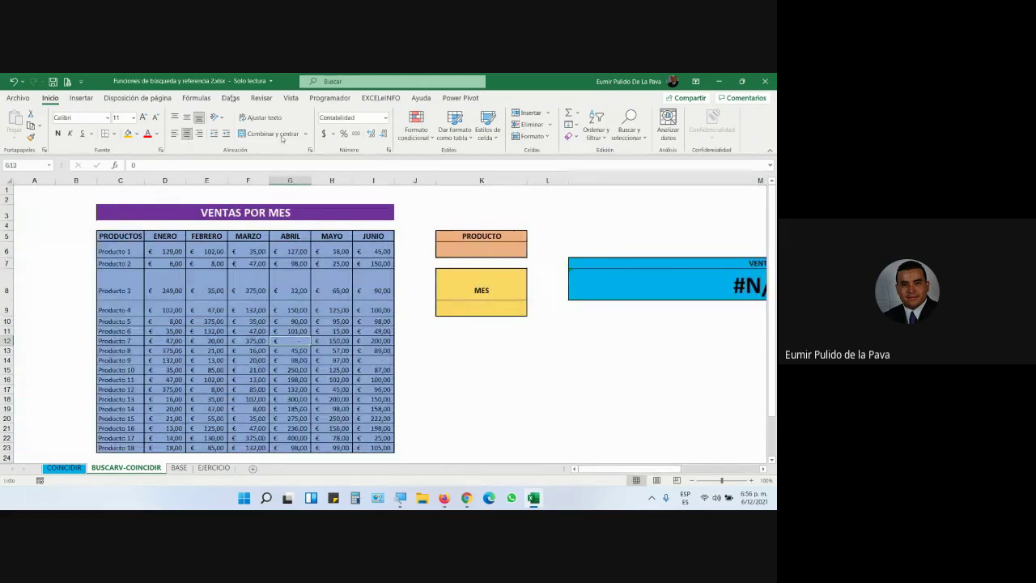
left_click(138, 133)
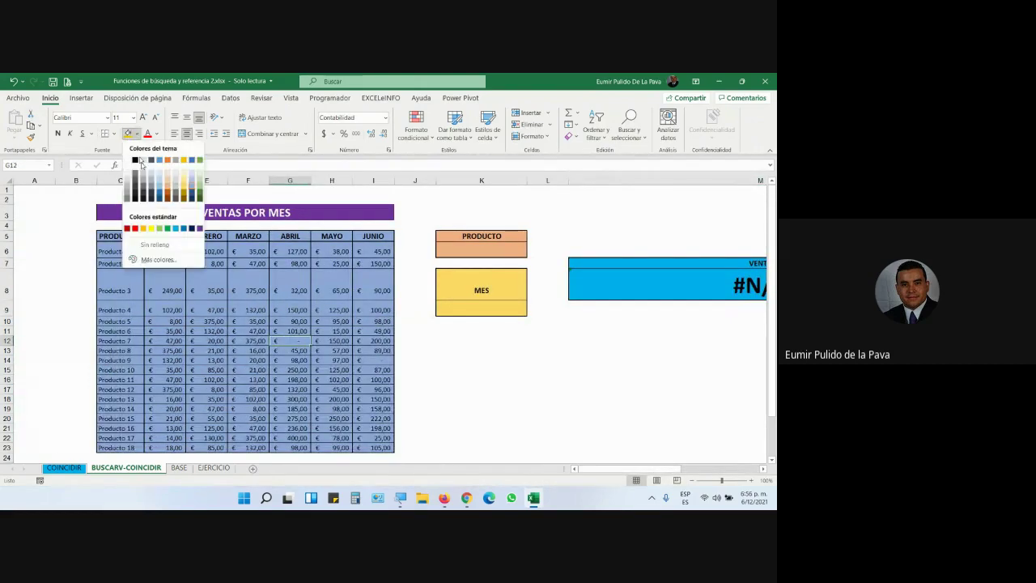
left_click(152, 230)
left_click(194, 290)
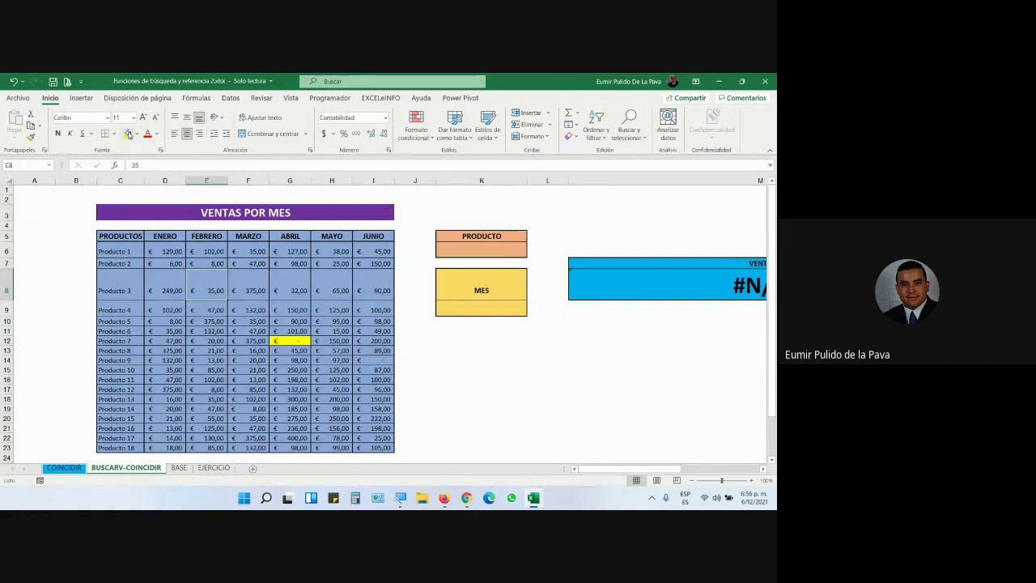
left_click(128, 135)
left_click(350, 438)
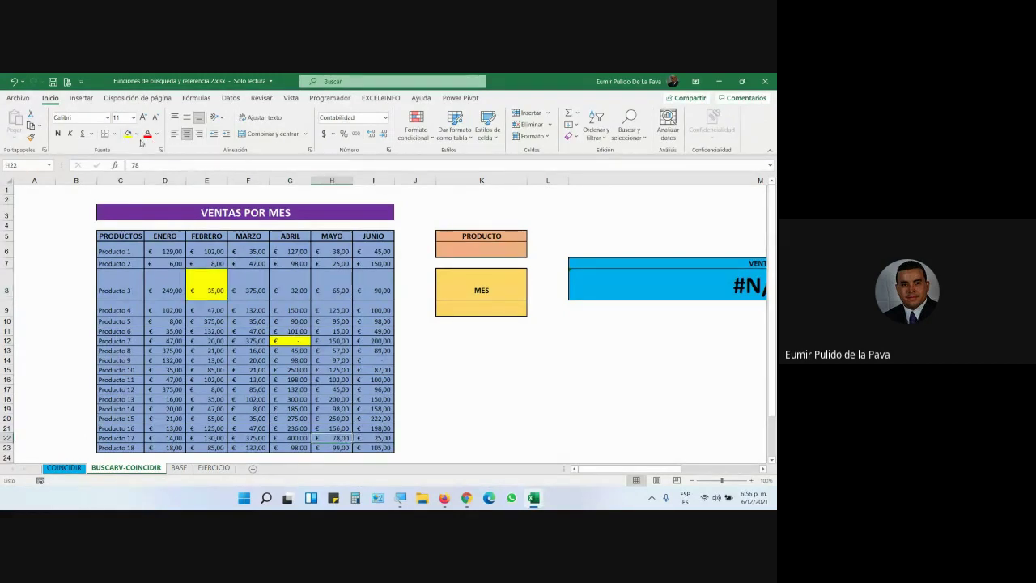
left_click(128, 135)
Choose Producto 17 and MAYO in the lookup so VENTA returns € 78,00.
left_click(127, 437)
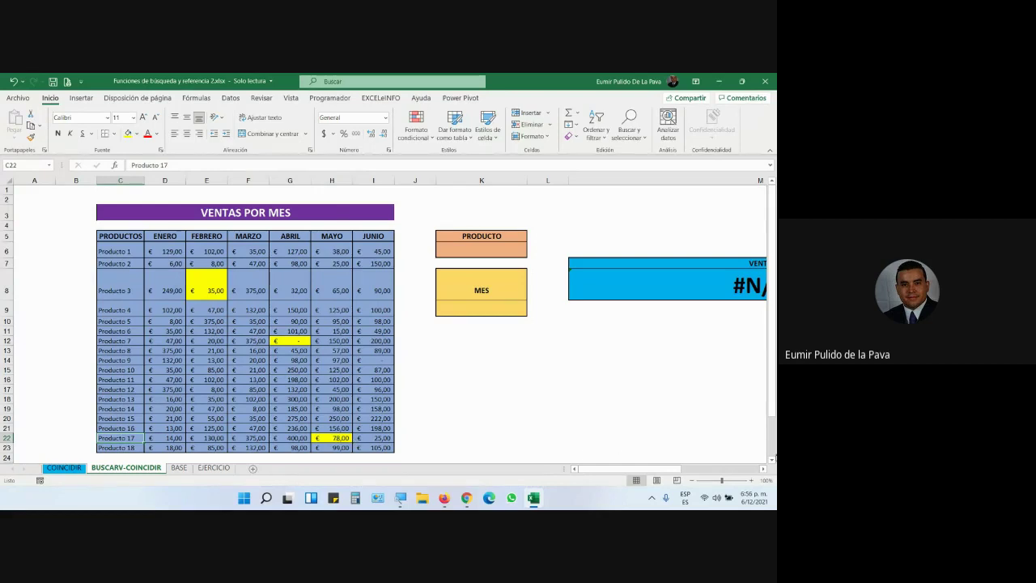
left_click(518, 251)
left_click(532, 253)
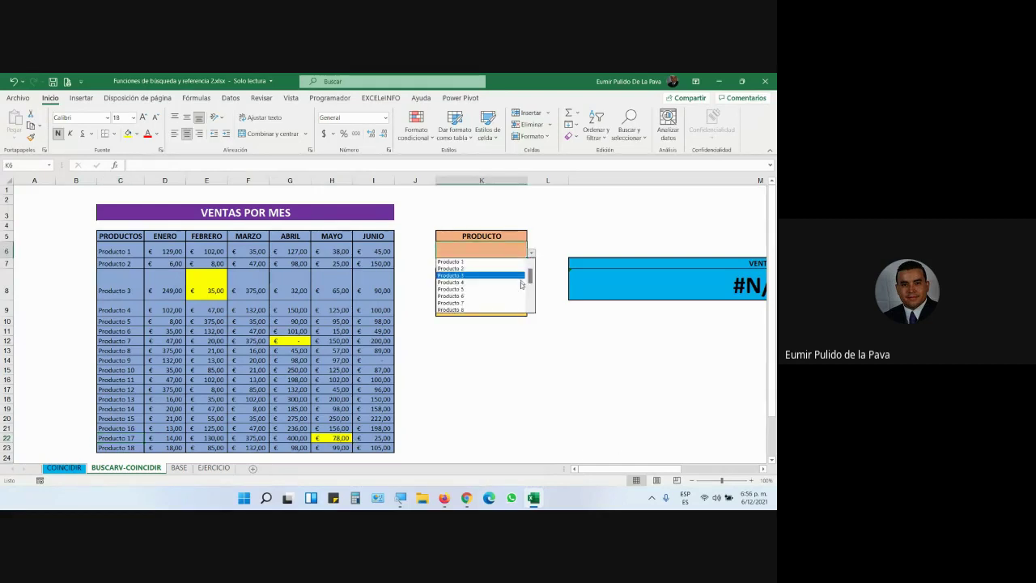
scroll(522, 283, "down", 4)
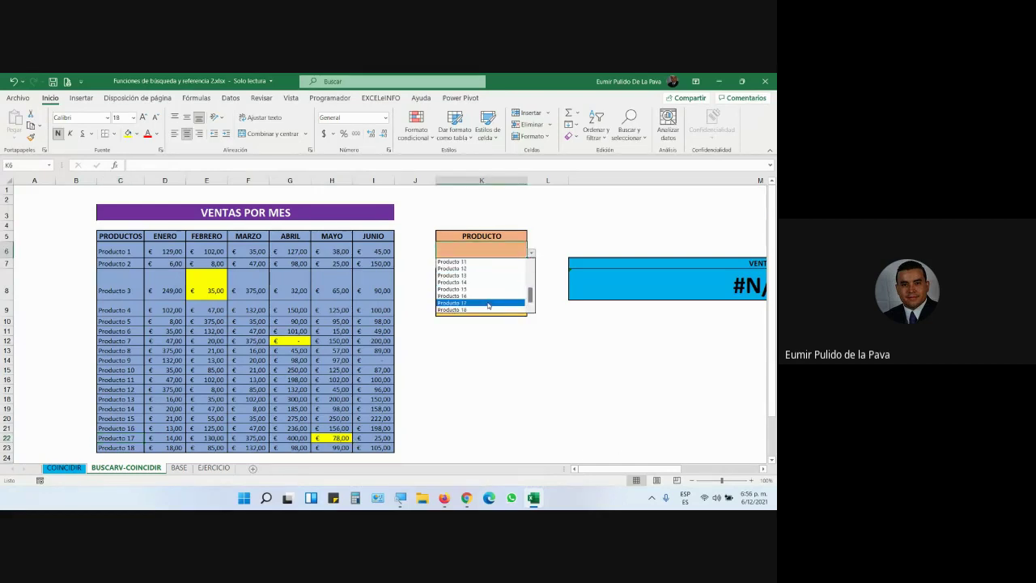
left_click(489, 303)
left_click(482, 308)
left_click(531, 311)
left_click(486, 346)
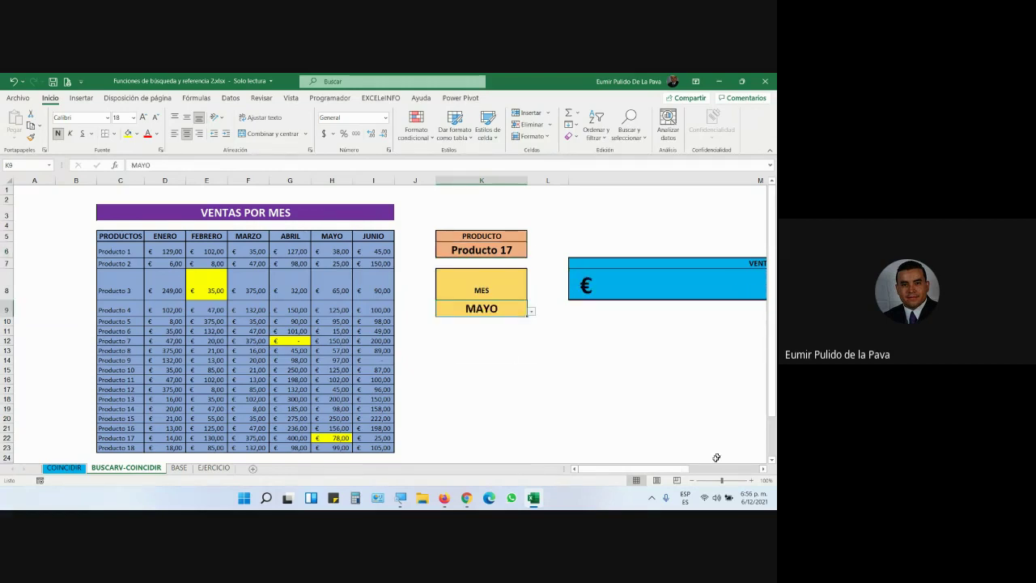
Narrow the VENTA column to fit the result.
left_click(716, 457)
left_click_drag(667, 470, 714, 471)
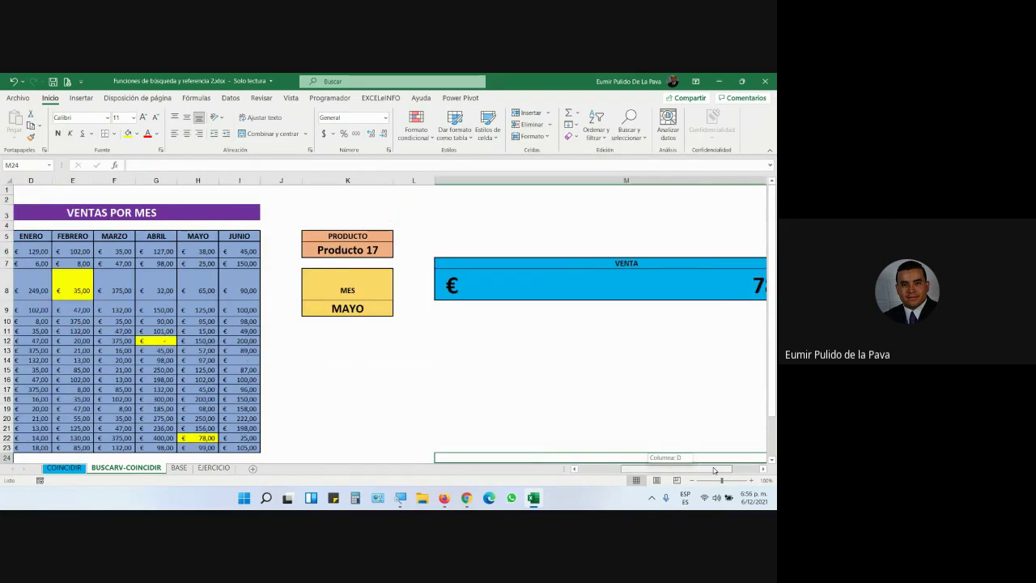
left_click(763, 469)
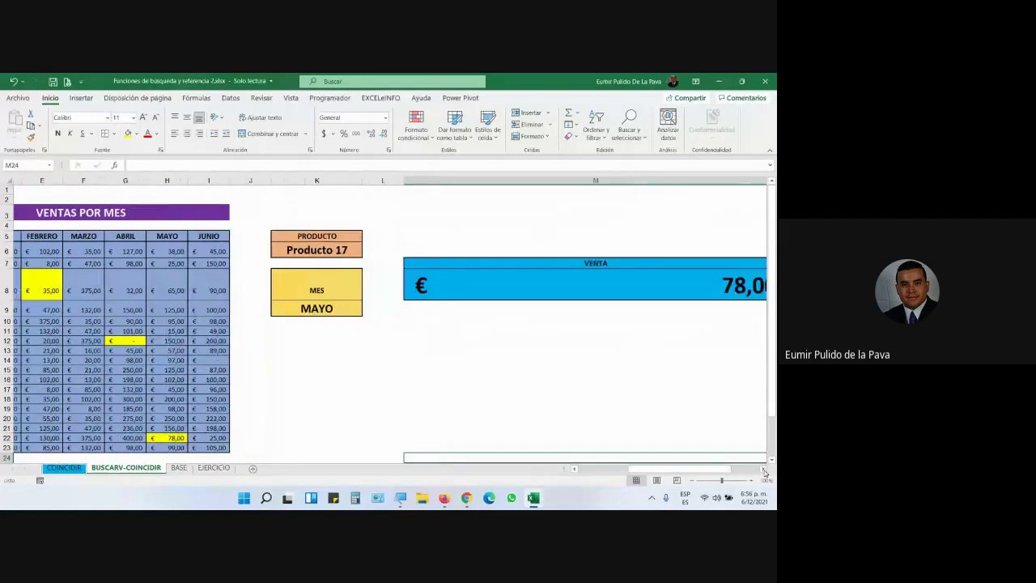
left_click(762, 469)
left_click_drag(740, 179, 451, 180)
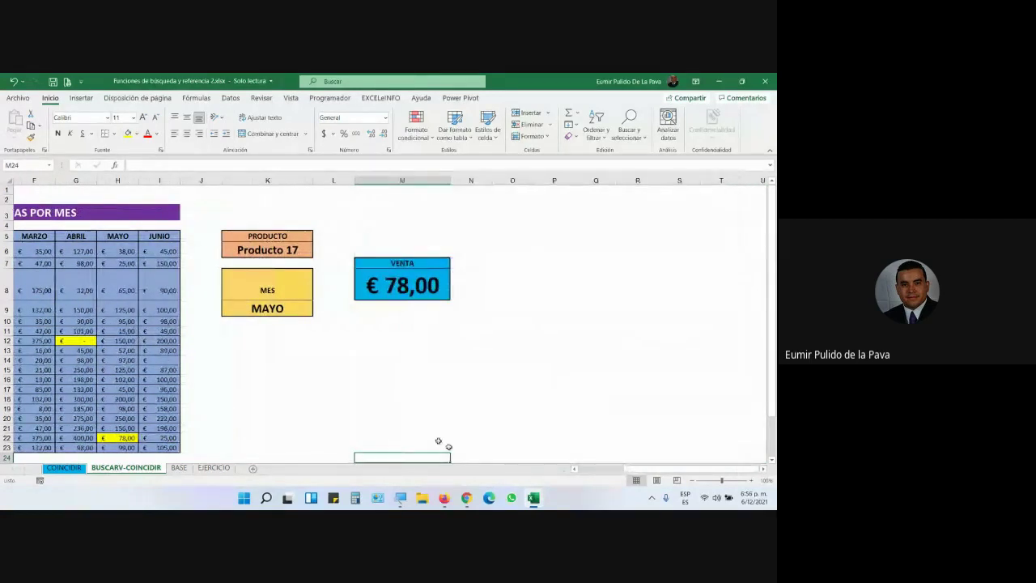
left_click_drag(616, 469, 582, 469)
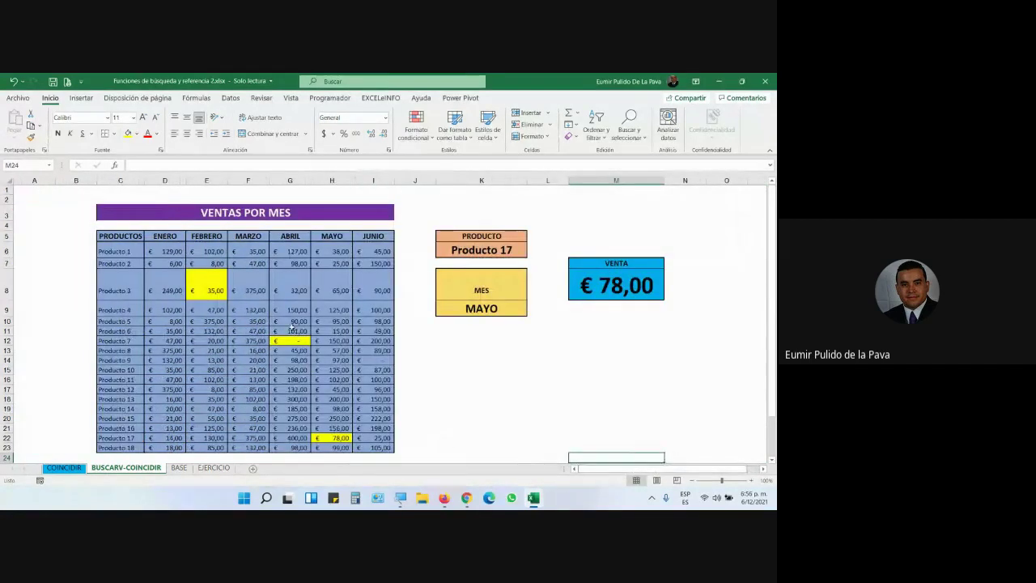
Test the lookup with Producto 7 and ABRIL.
left_click(290, 341)
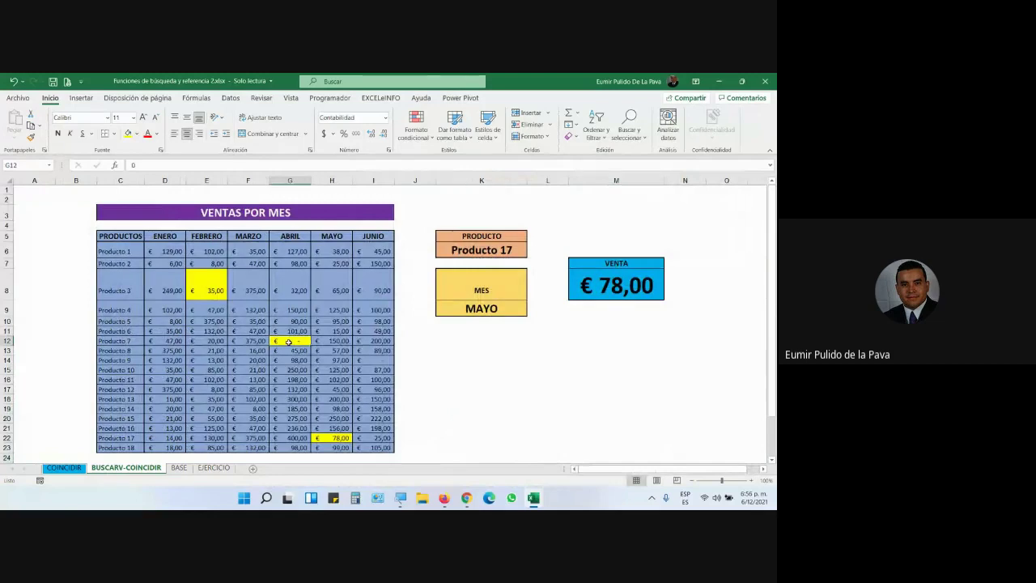
left_click(502, 251)
left_click(531, 254)
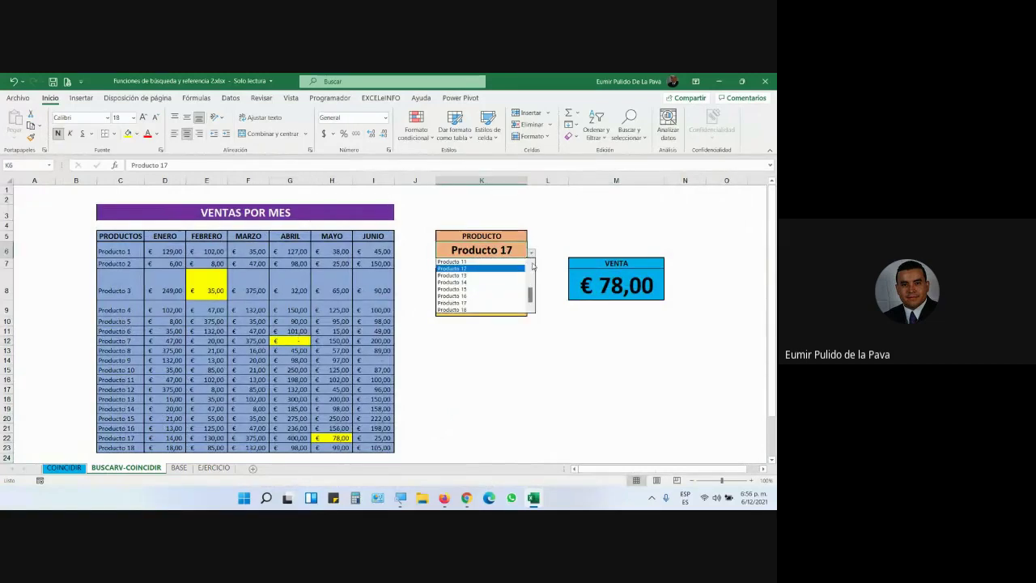
scroll(533, 265, "up", 3)
left_click(504, 288)
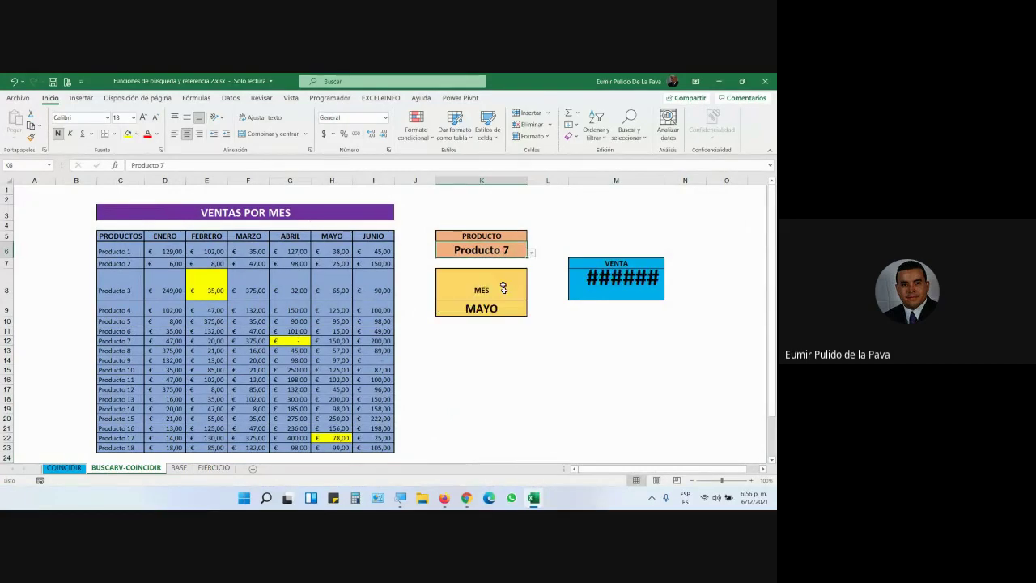
left_click(518, 308)
left_click(531, 311)
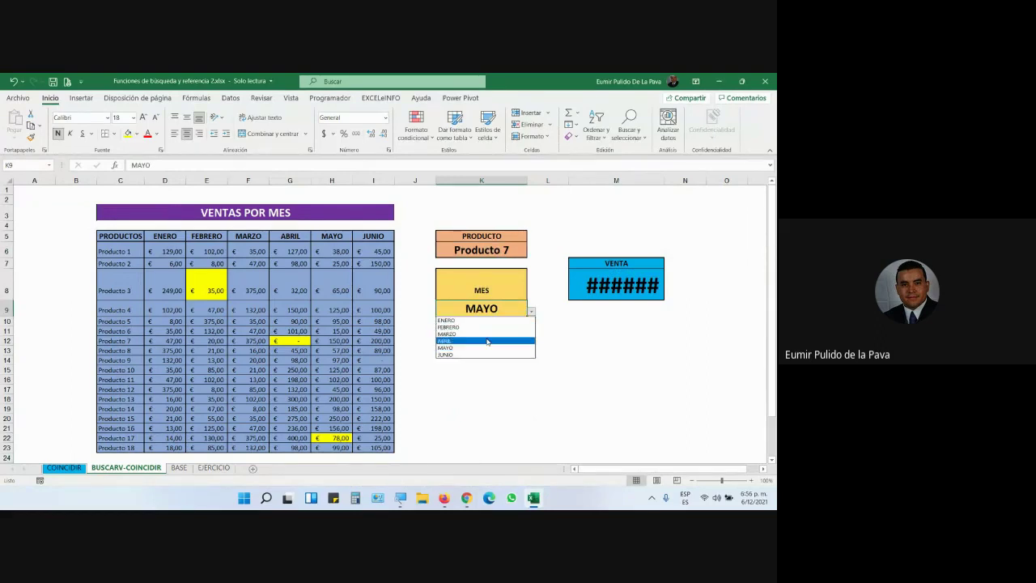
left_click(488, 342)
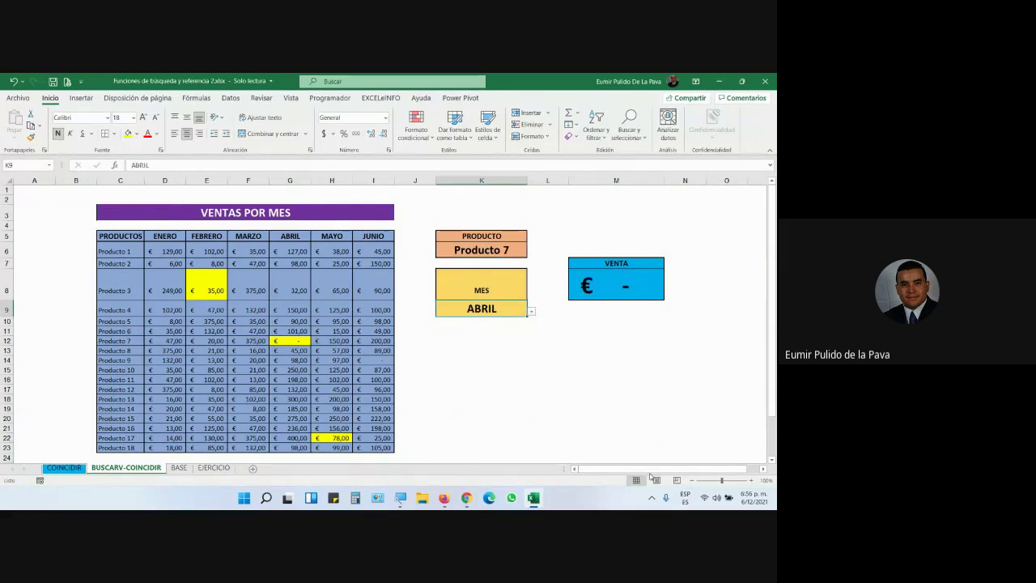
Switch the lookup to FEBRERO and Producto 3, returning € 35,00.
left_click(531, 312)
left_click(480, 327)
left_click(523, 251)
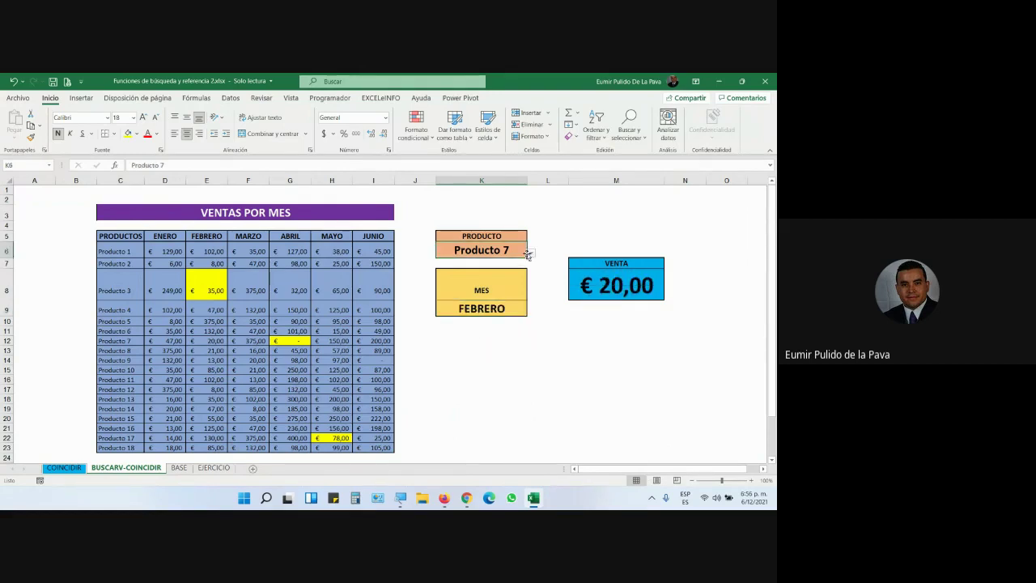
left_click(531, 253)
scroll(531, 262, "up", 2)
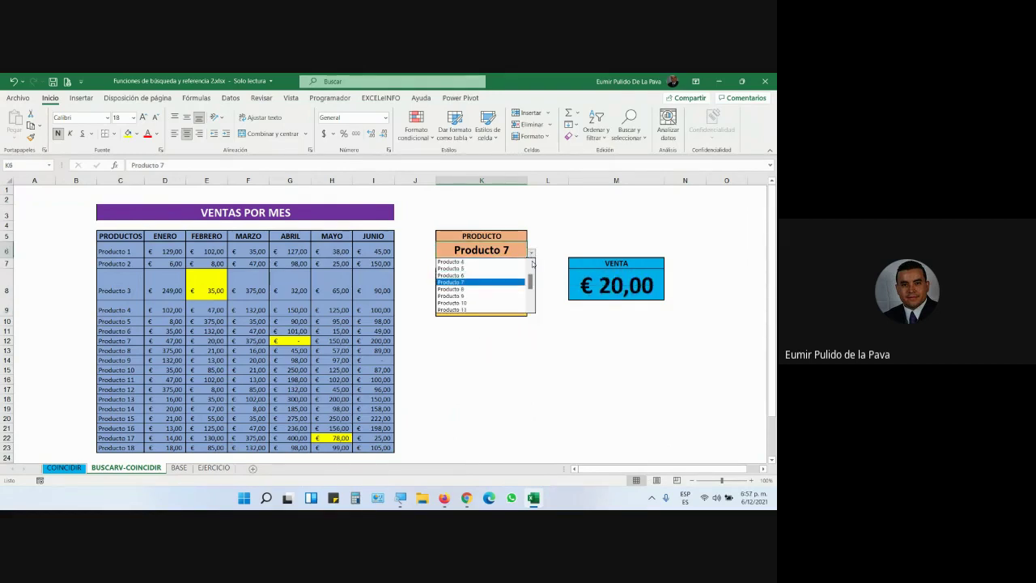
left_click(497, 269)
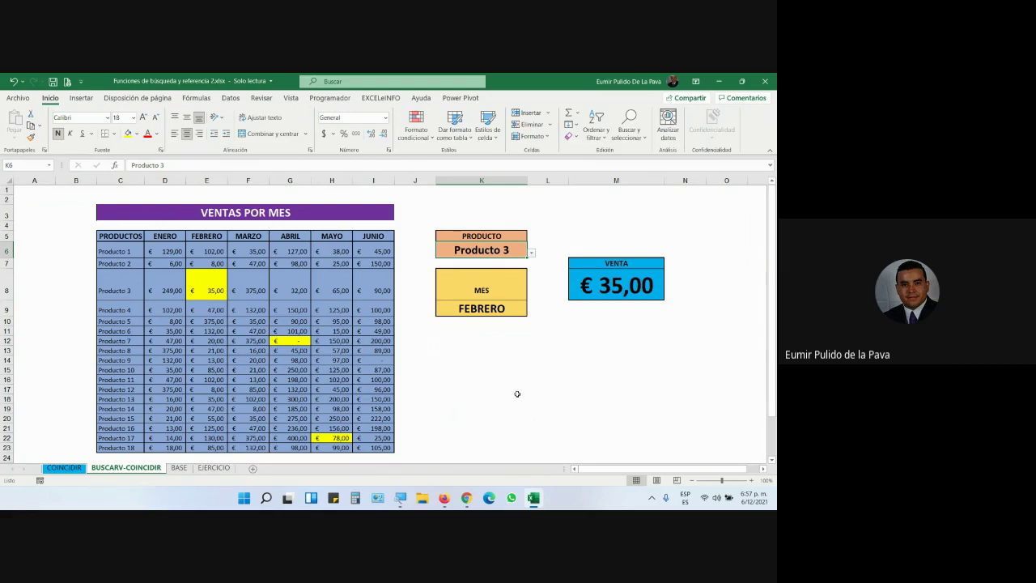
Widen column M and open the M8 VENTA formula to show its ranges.
left_click_drag(664, 180, 721, 181)
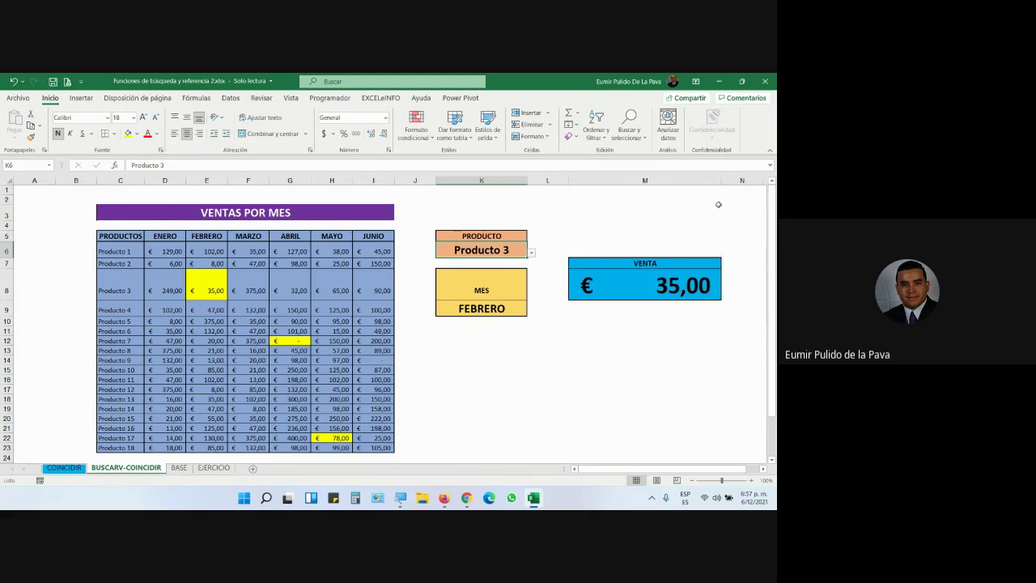
double_click(687, 297)
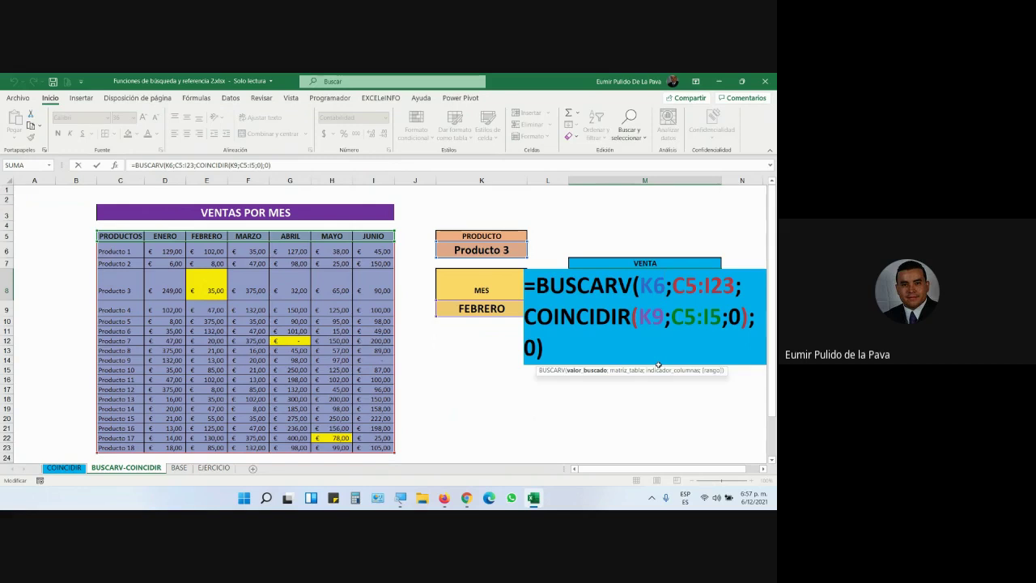
mouse_move(465, 495)
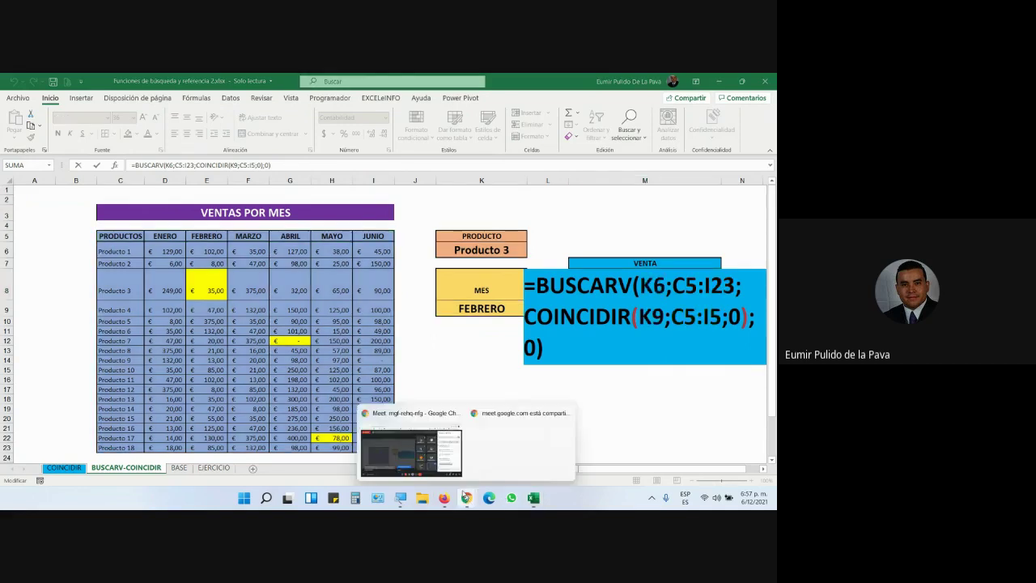
left_click(460, 433)
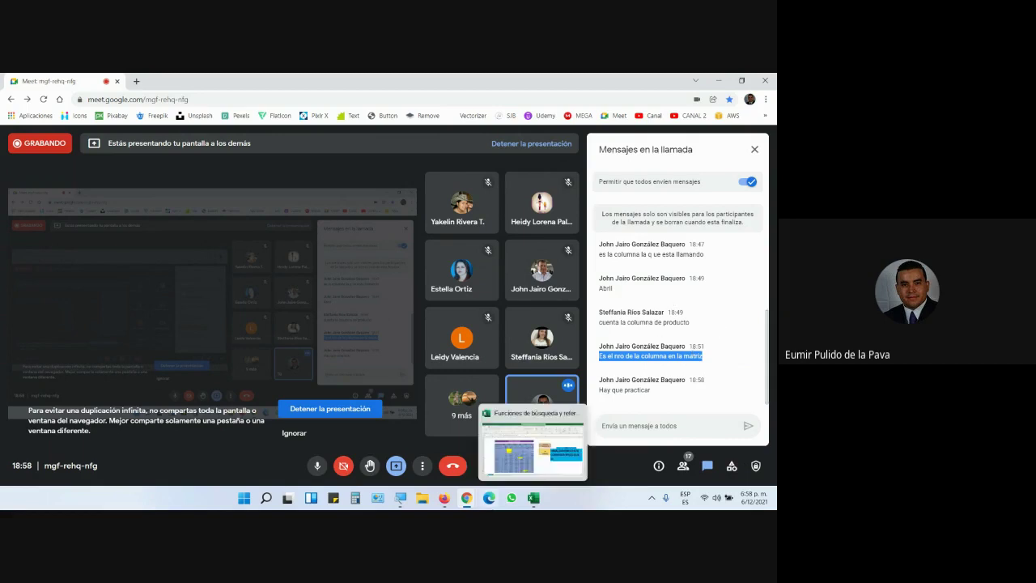
left_click(528, 497)
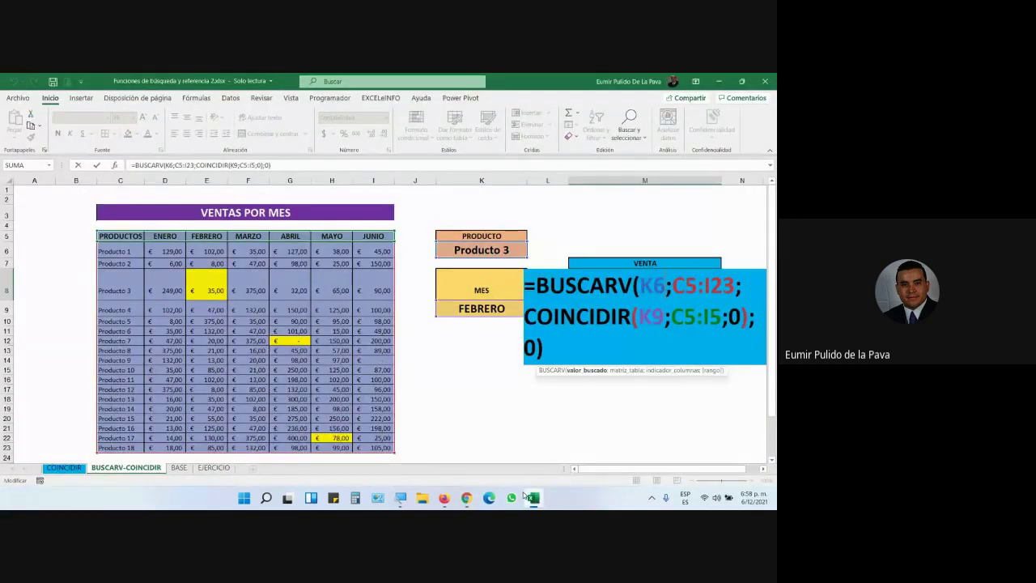
left_click(570, 322)
key("Return")
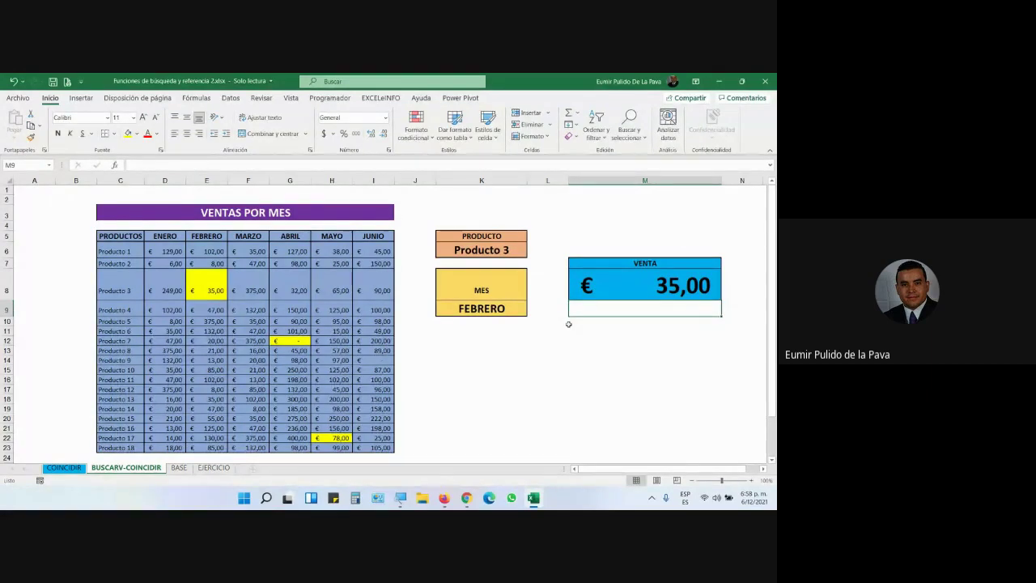
left_click(179, 468)
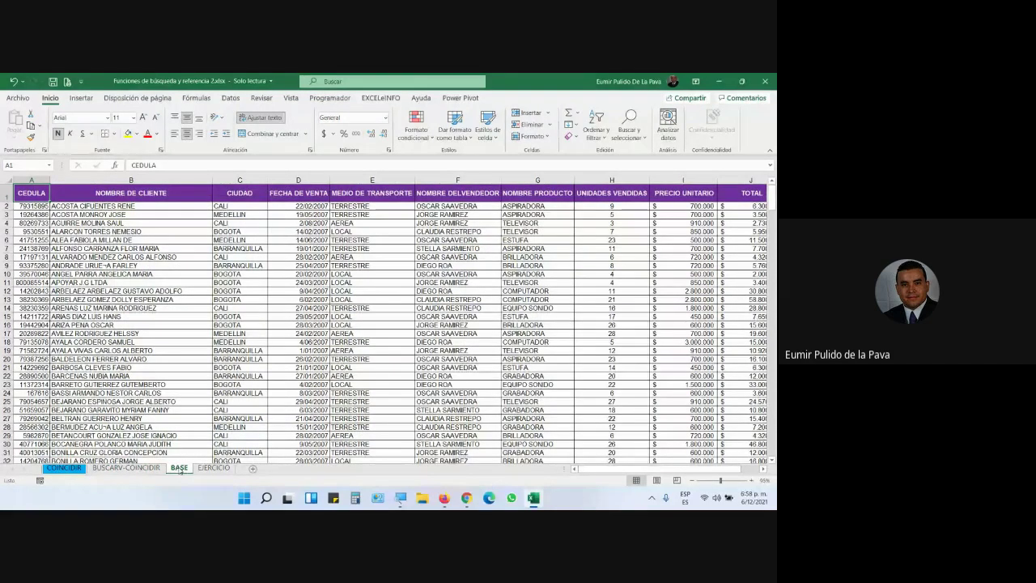
left_click(207, 469)
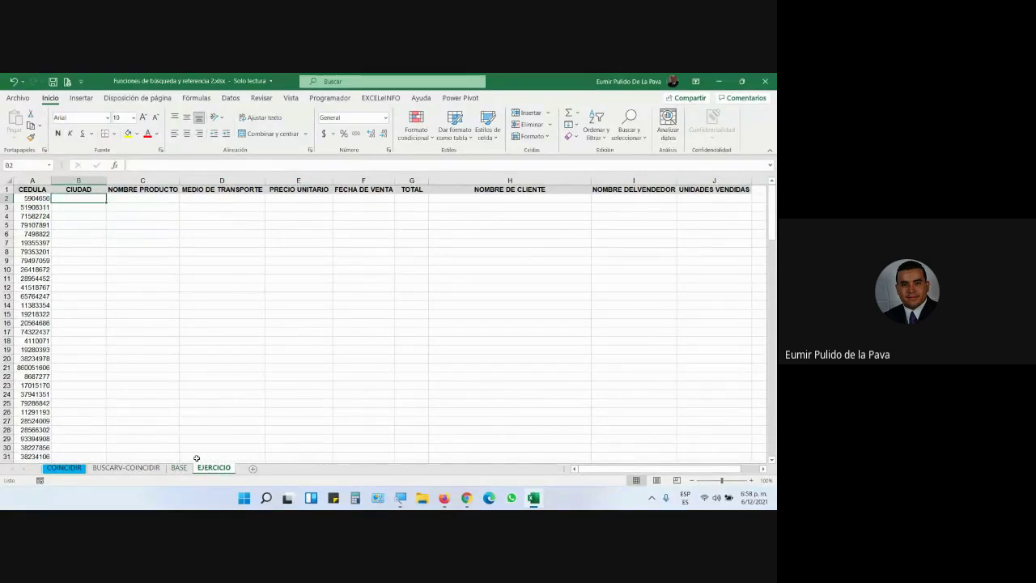
left_click(178, 469)
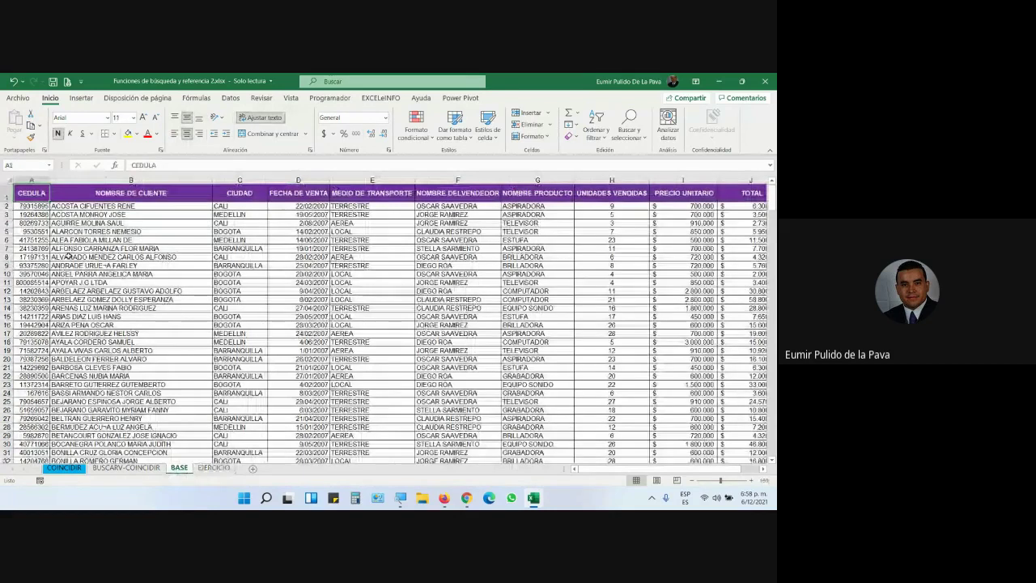
key("Right")
key("Right")
key("Right")
key("Right")
key("Right")
key("Right")
key("Right")
key("Right")
key("Right")
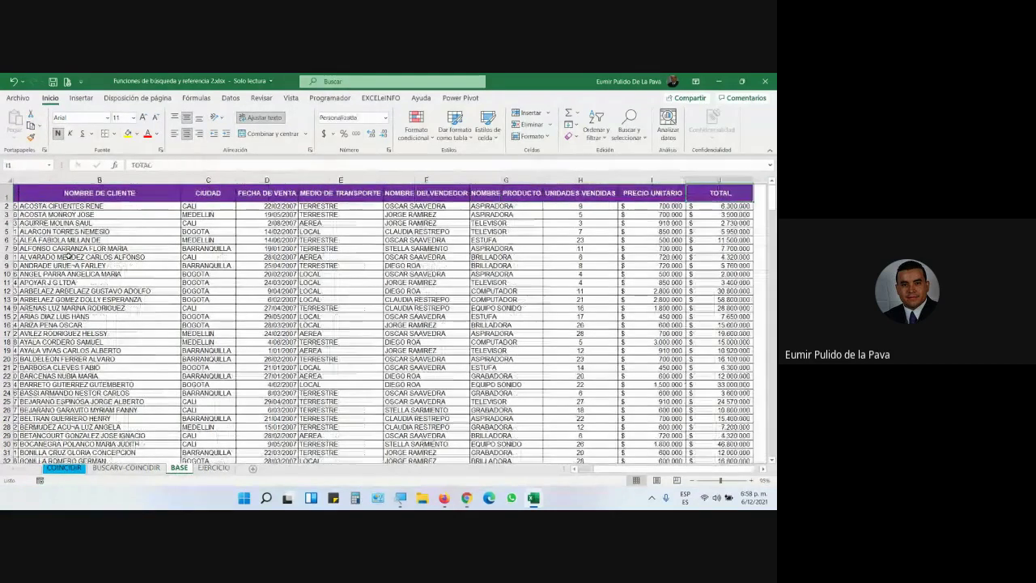
key("Left")
key("Left")
key("Left")
key("Left")
key("Left")
key("Left")
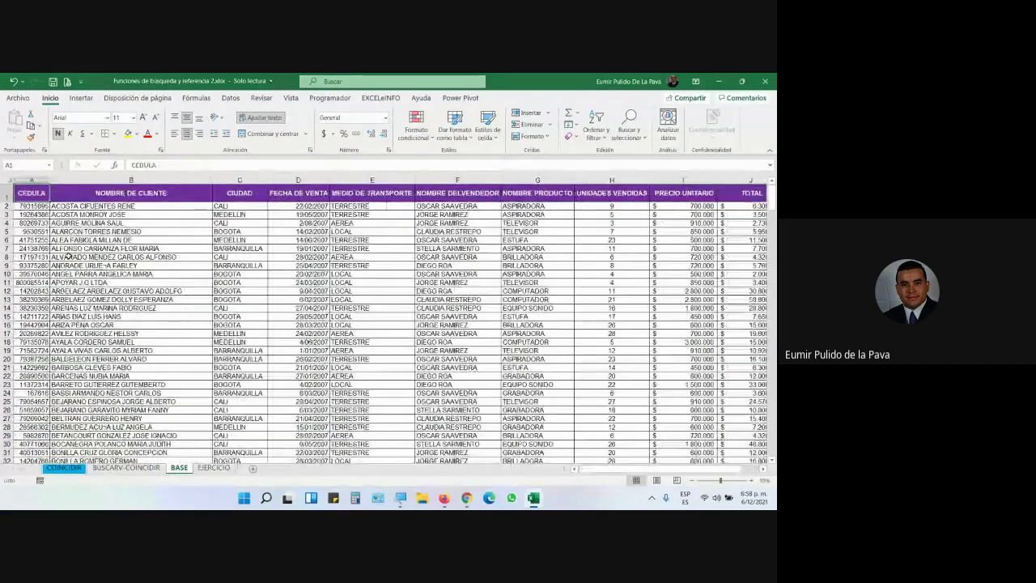
key("ctrl+Down")
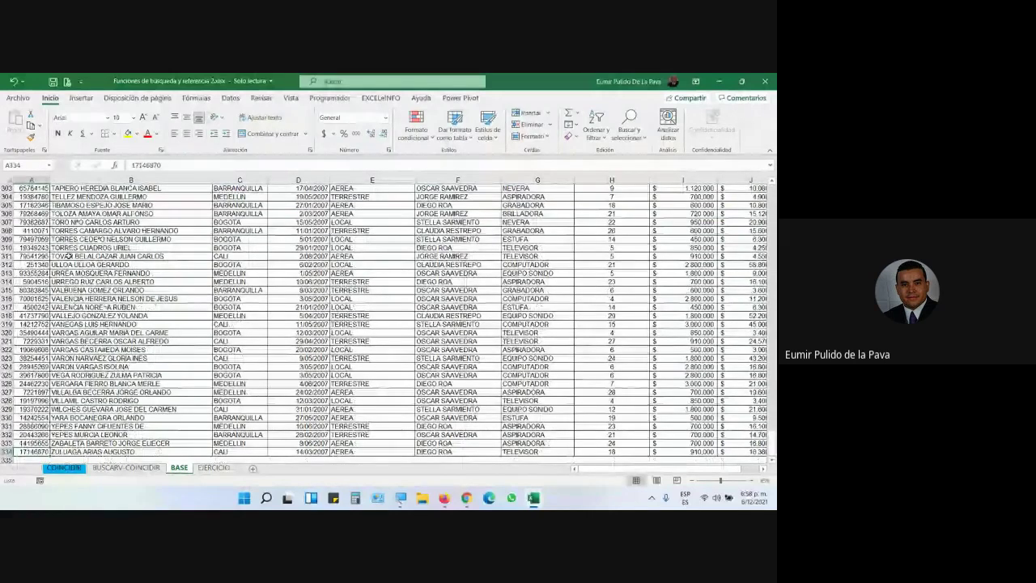
key("ctrl+Up")
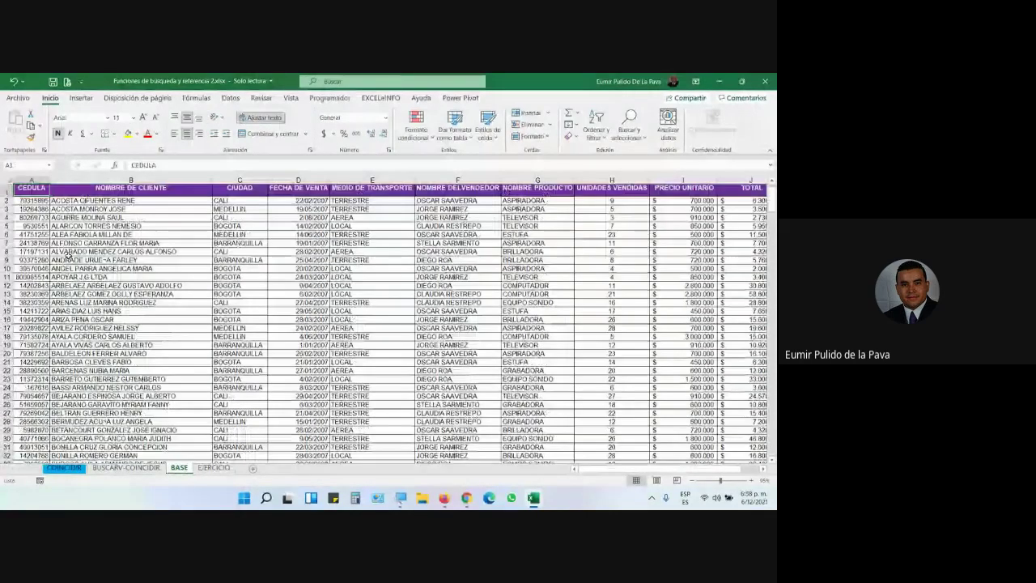
key("Down")
key("Right")
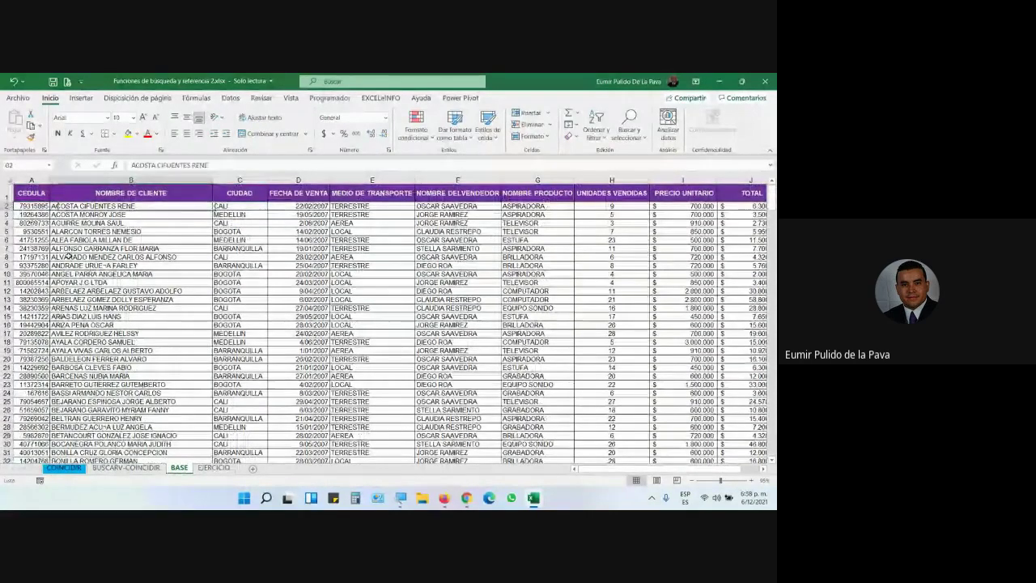
key("Right")
key("Left")
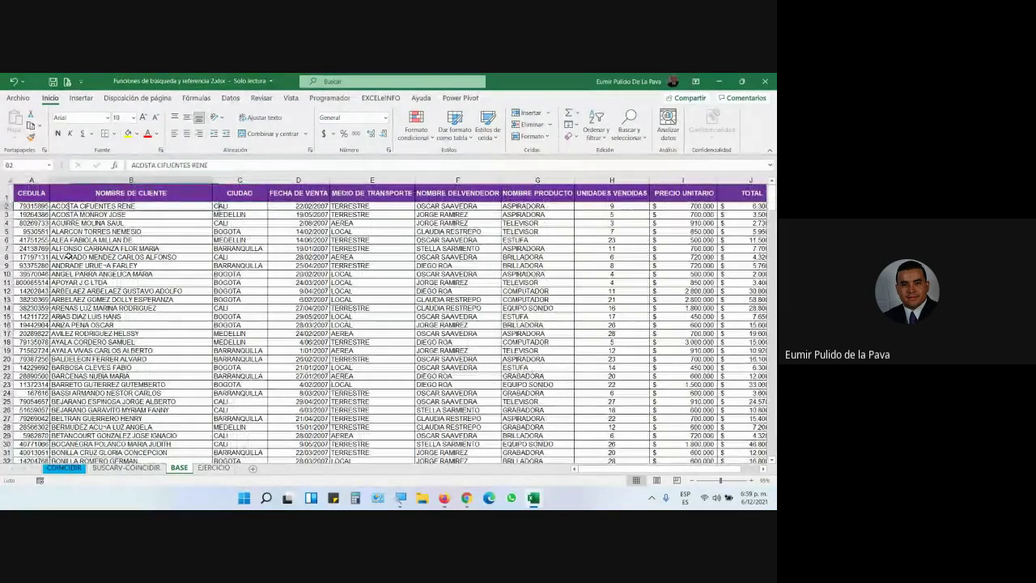
key("Left")
key("Right")
key("Right")
key("Right")
key("Right")
key("Right")
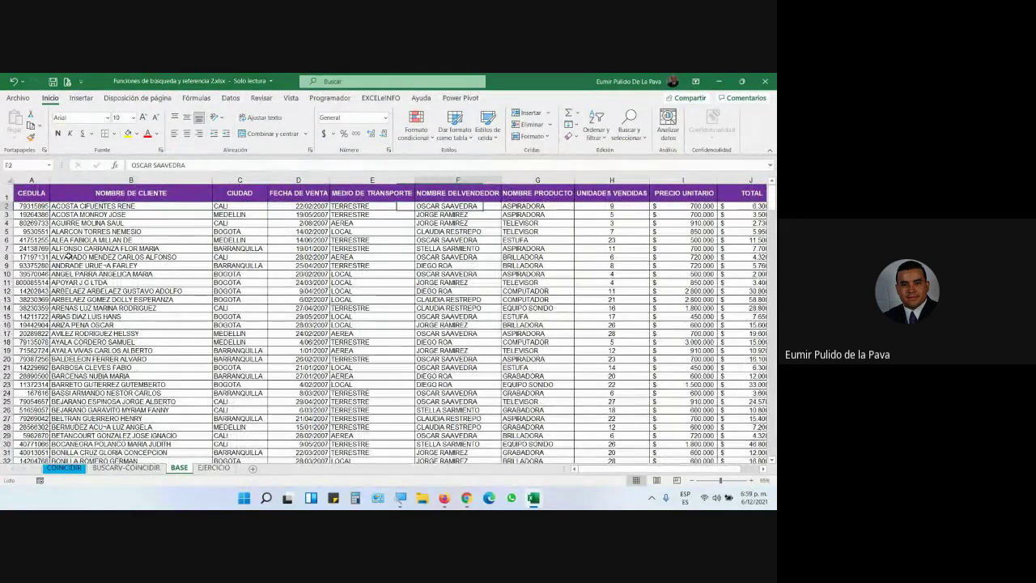
key("Right")
key("Right")
key("Right")
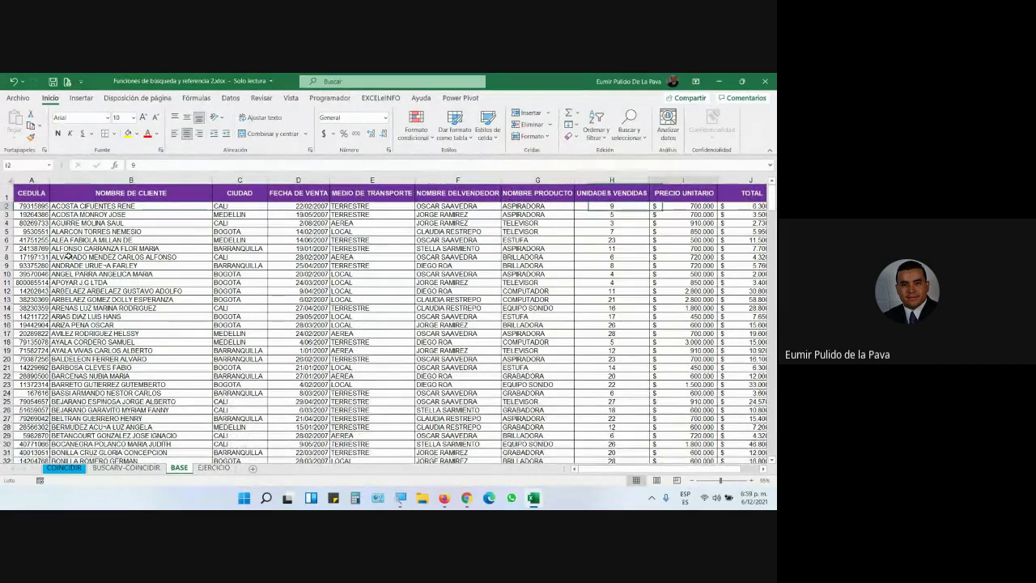
key("Right")
key("Right")
key("Left")
key("Left")
key("Left")
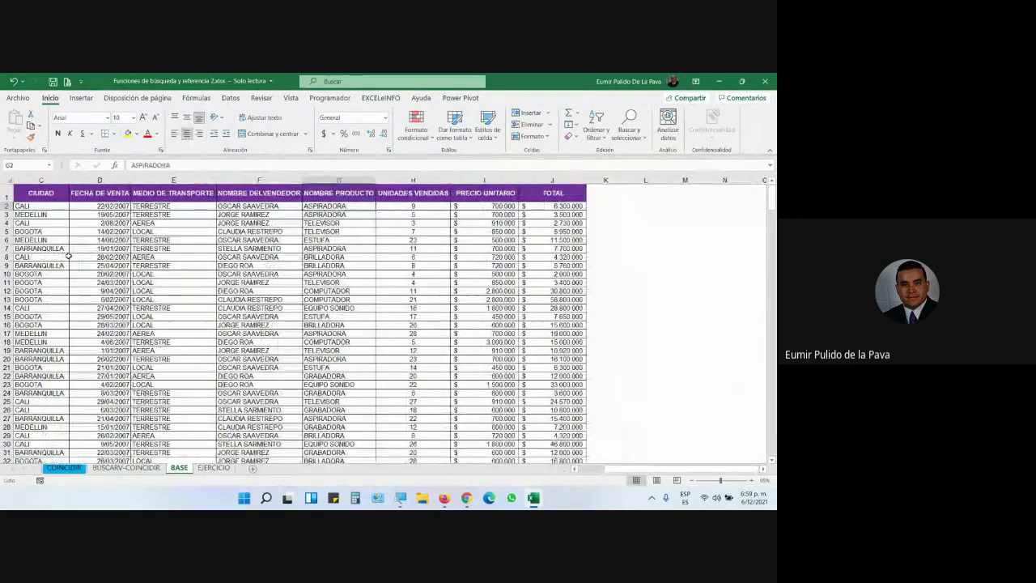
key("Left")
key("Left")
key("Left")
key("Left")
key("Left")
key("Left")
key("Right")
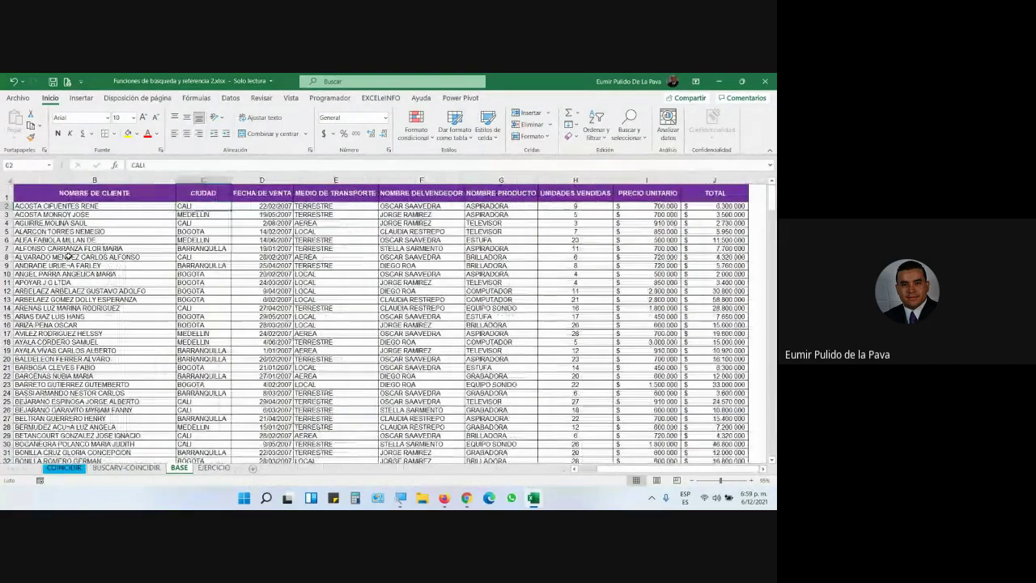
key("Right")
key("Right")
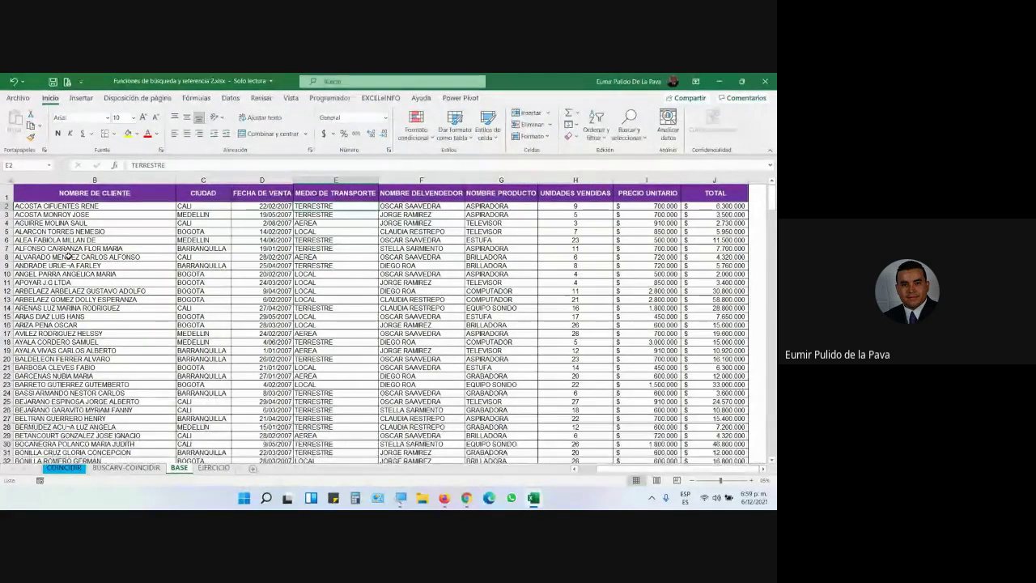
key("Right")
key("Right")
key("Right")
key("Right")
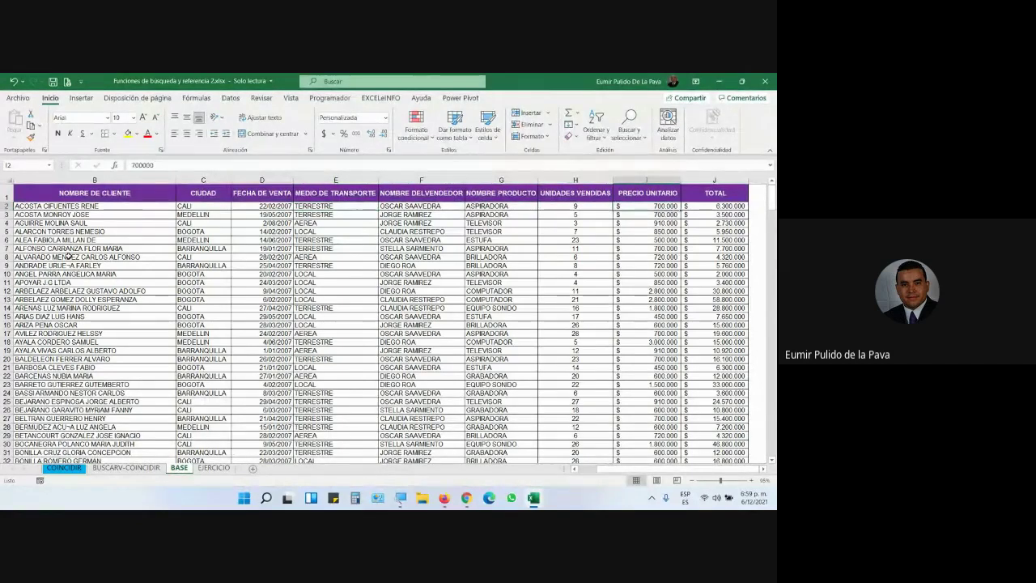
key("Left")
key("Left")
key("Left")
key("Left")
key("Left")
key("Left")
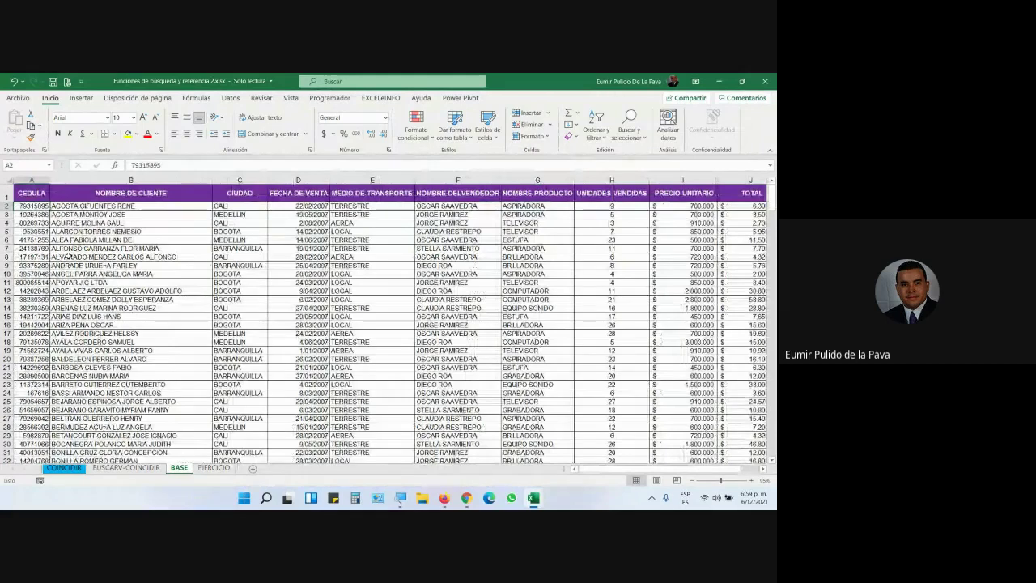
left_click(218, 470)
left_click(211, 312)
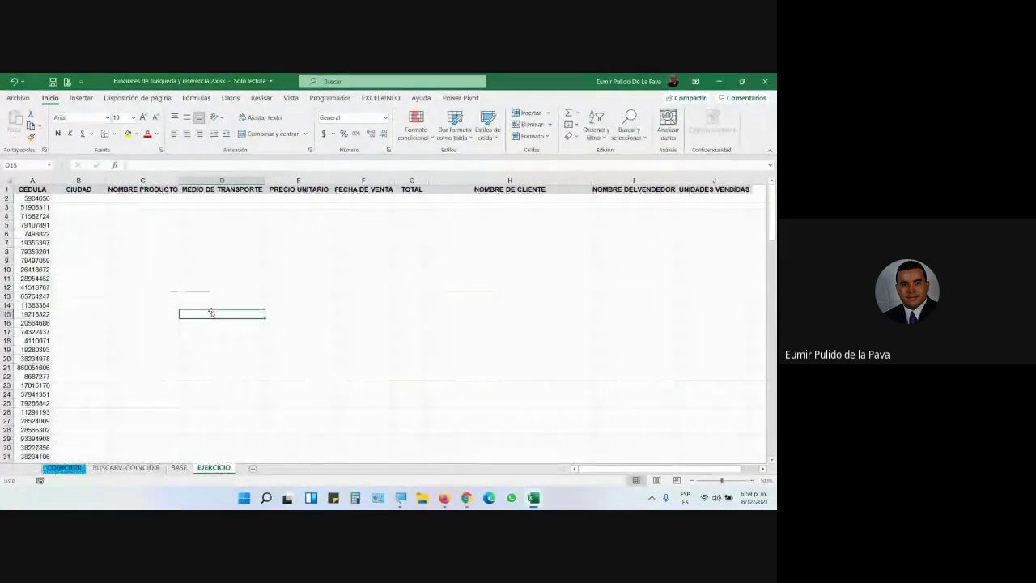
scroll(113, 338, "down", 7)
scroll(112, 334, "down", 7)
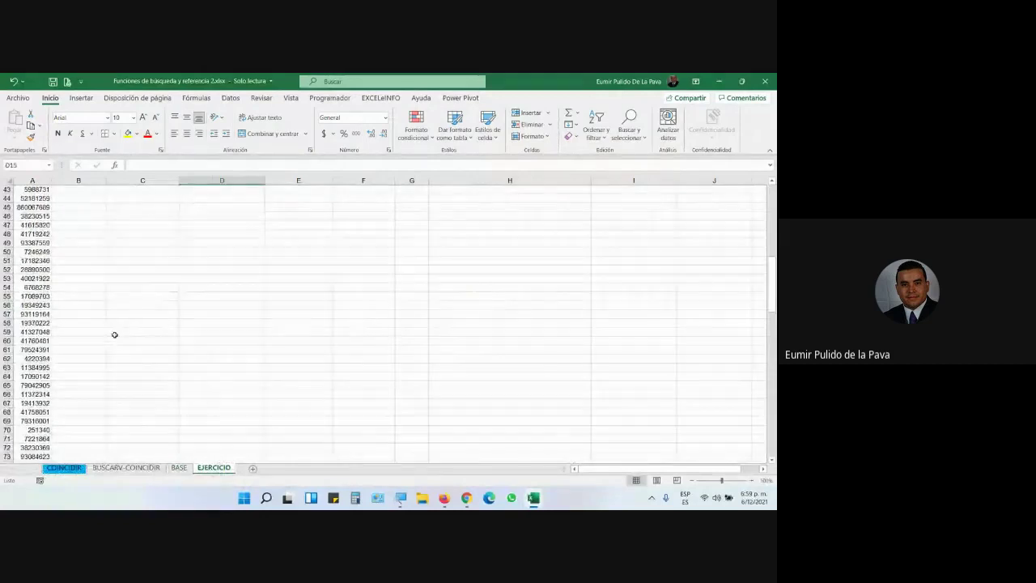
scroll(104, 345, "down", 7)
scroll(56, 387, "down", 18)
scroll(54, 382, "down", 4)
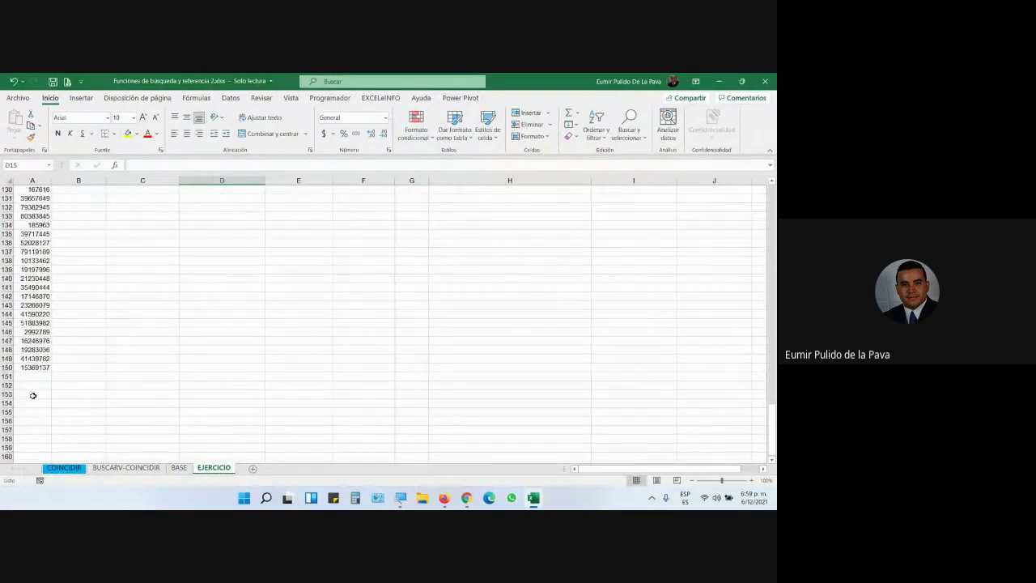
scroll(130, 371, "up", 18)
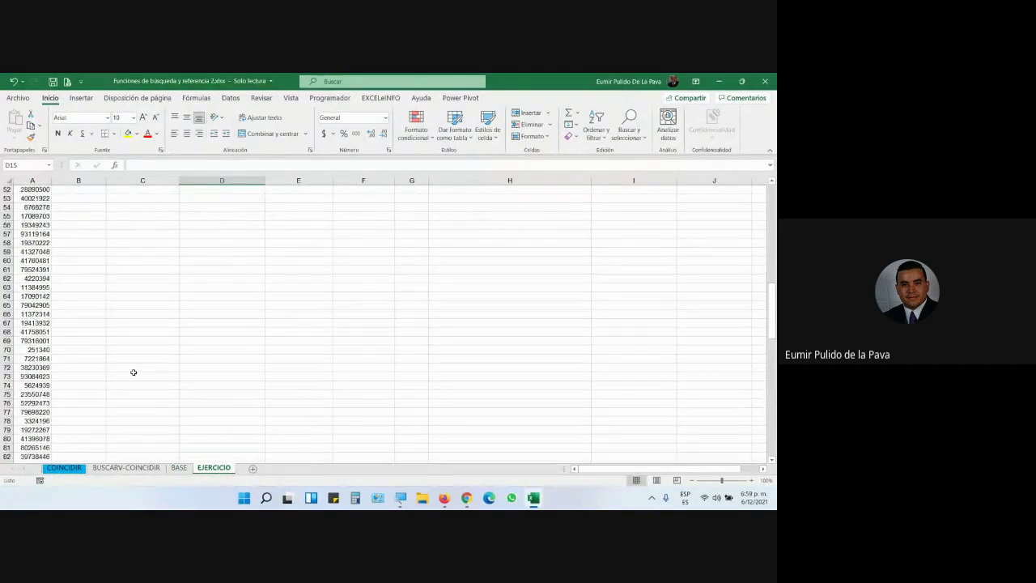
scroll(133, 372, "up", 17)
scroll(133, 372, "up", 8)
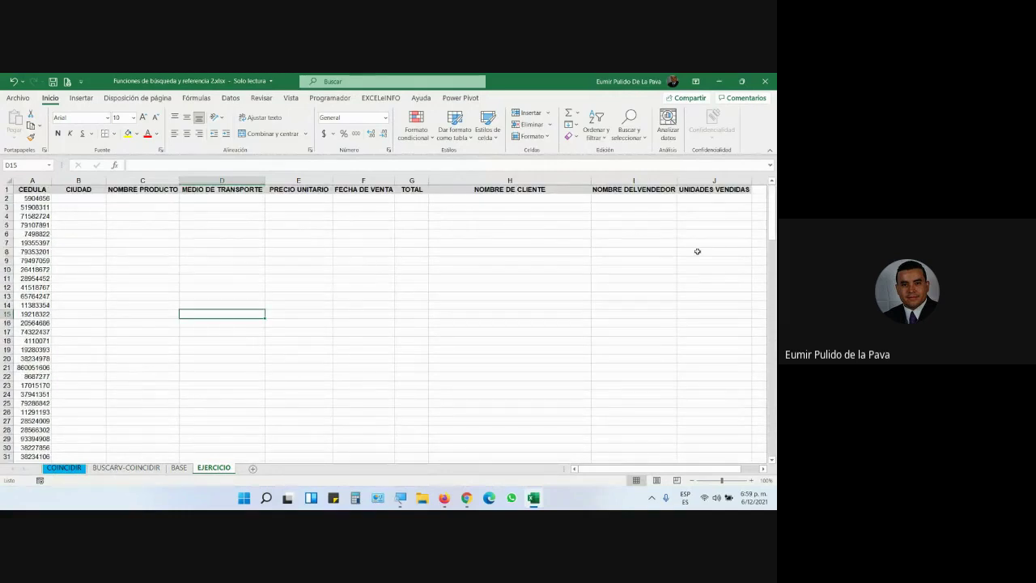
left_click(68, 199)
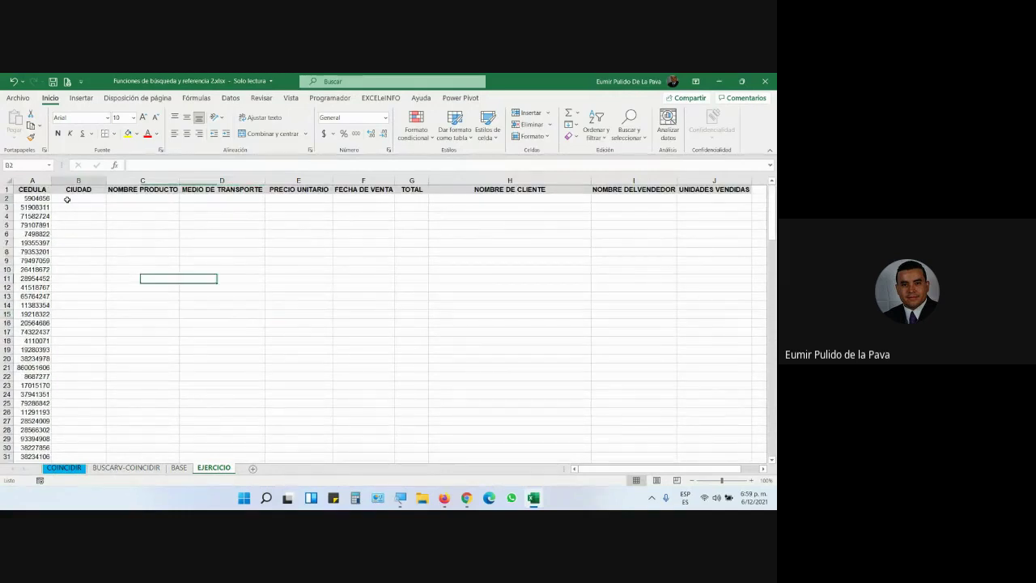
left_click(131, 200)
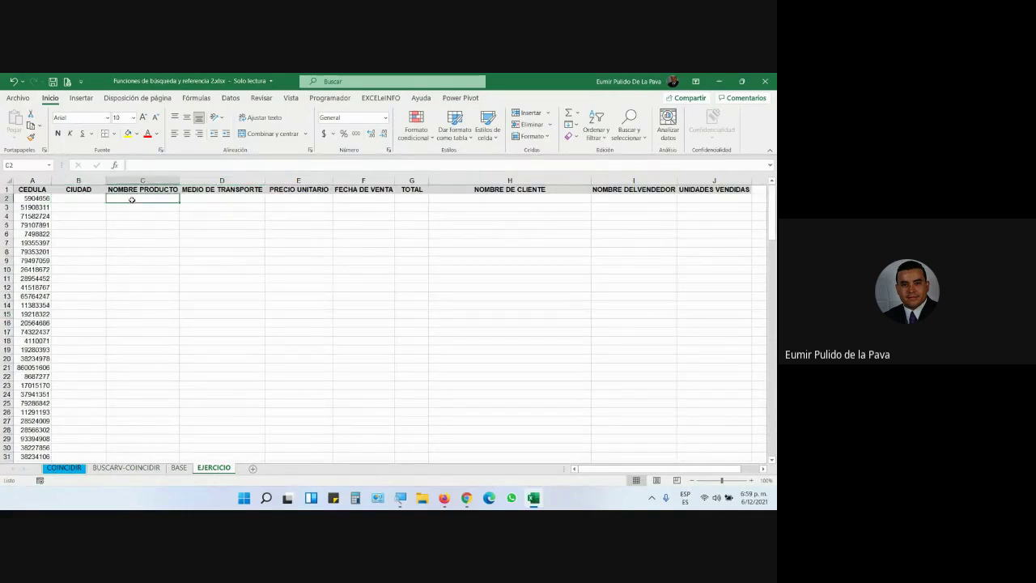
left_click(218, 199)
left_click(298, 198)
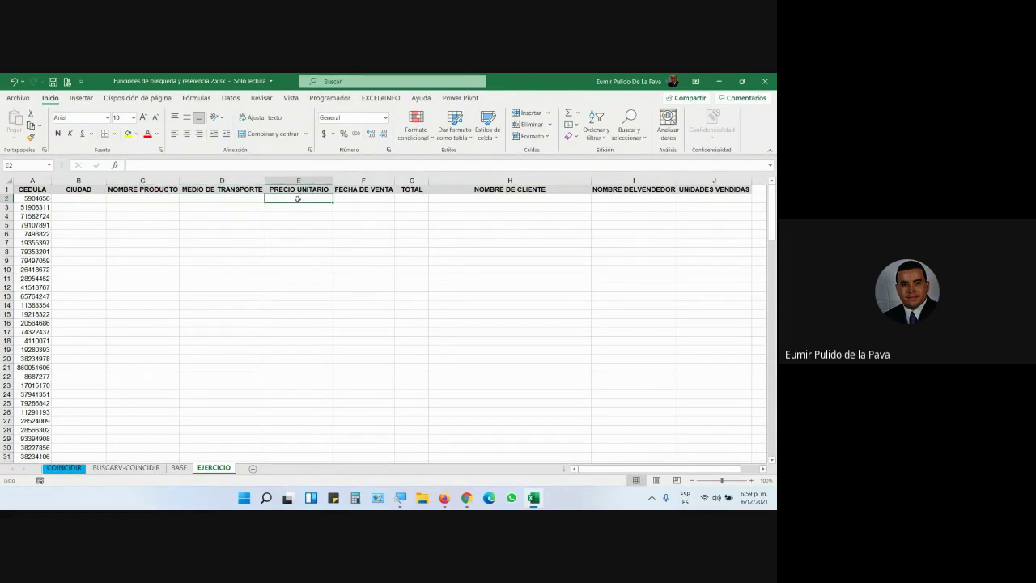
left_click(347, 199)
left_click(406, 198)
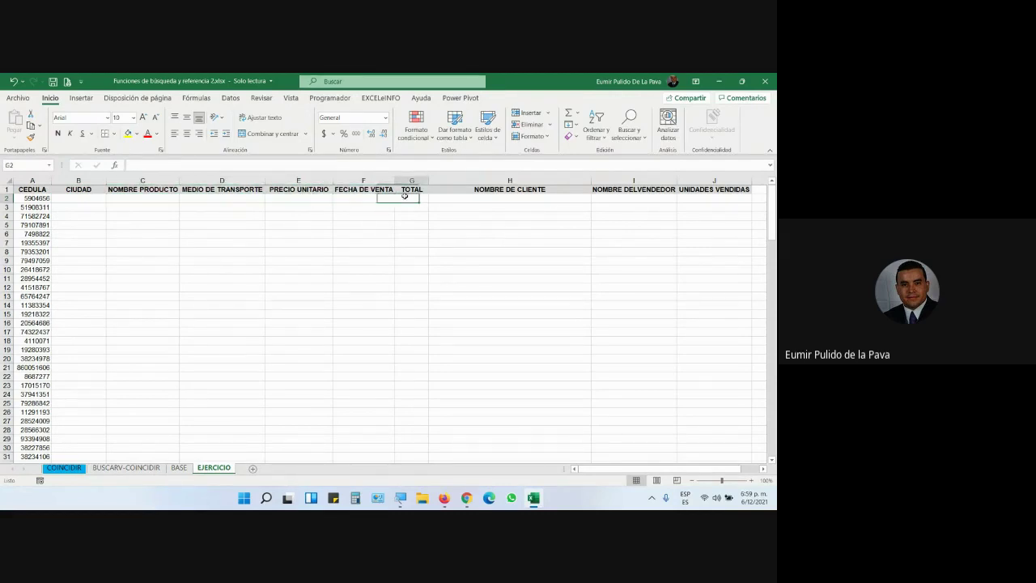
left_click(531, 200)
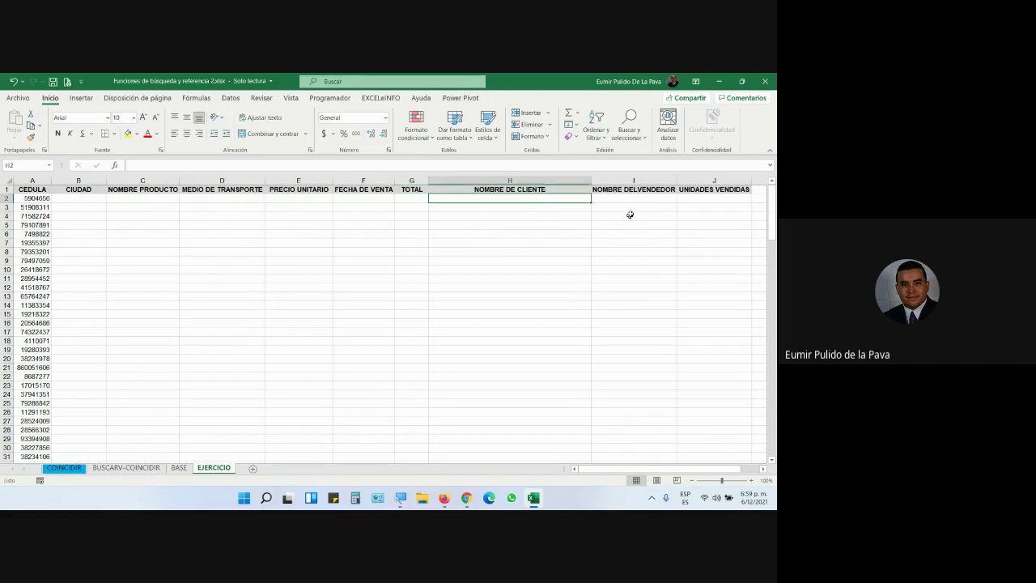
left_click(631, 204)
left_click(712, 199)
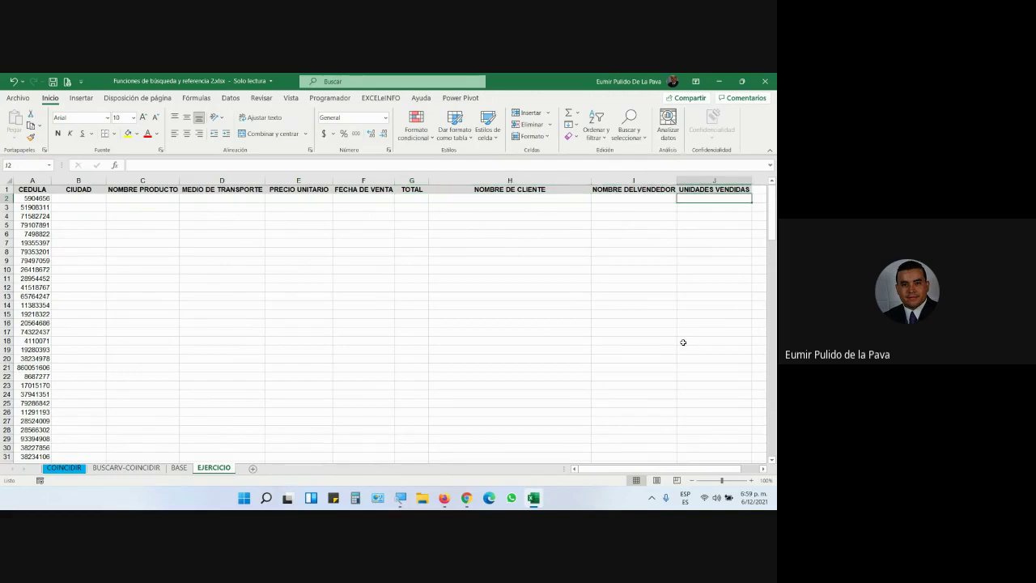
left_click(79, 179)
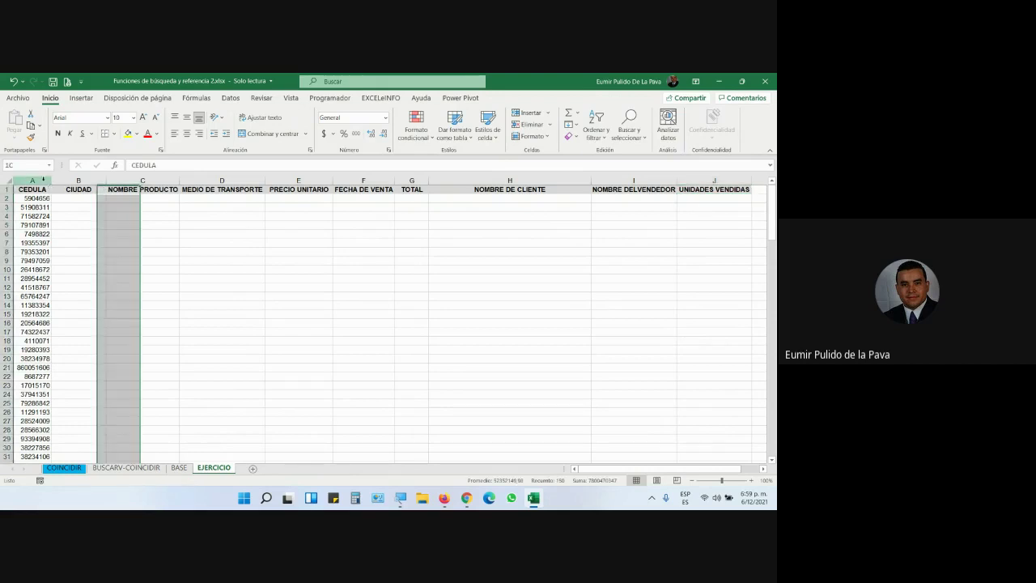
left_click(33, 180)
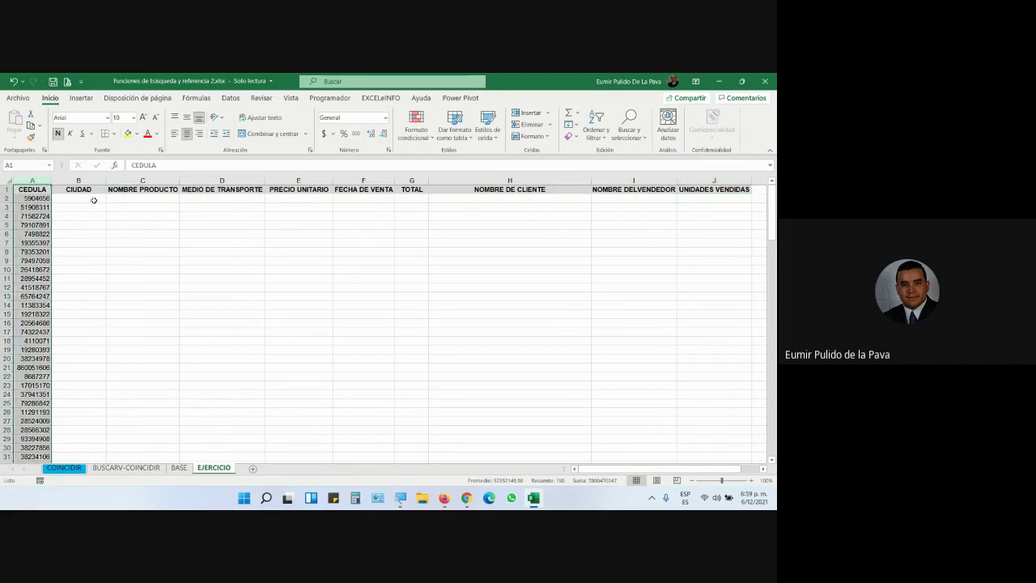
left_click_drag(90, 200, 701, 202)
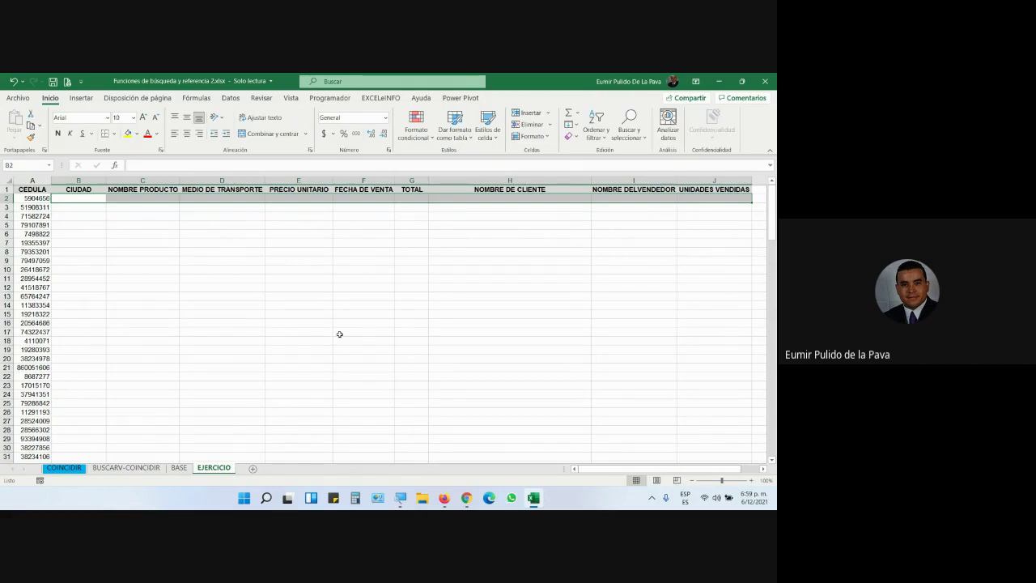
left_click(191, 470)
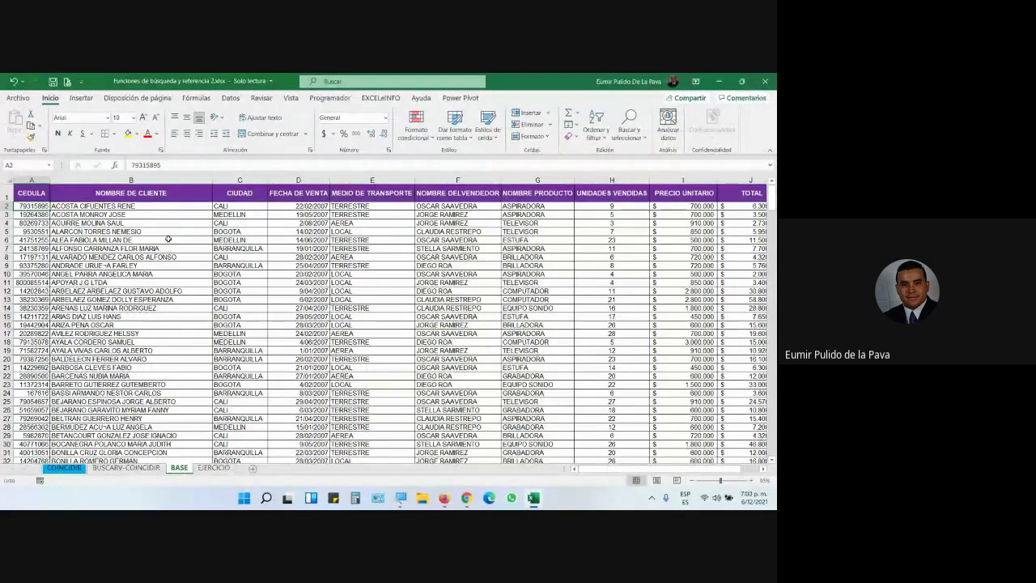
On EJERCICIO, widen the CIUDAD column, enlarge B2 to 26 pt, and begin a =BUSCARV formula.
left_click(214, 468)
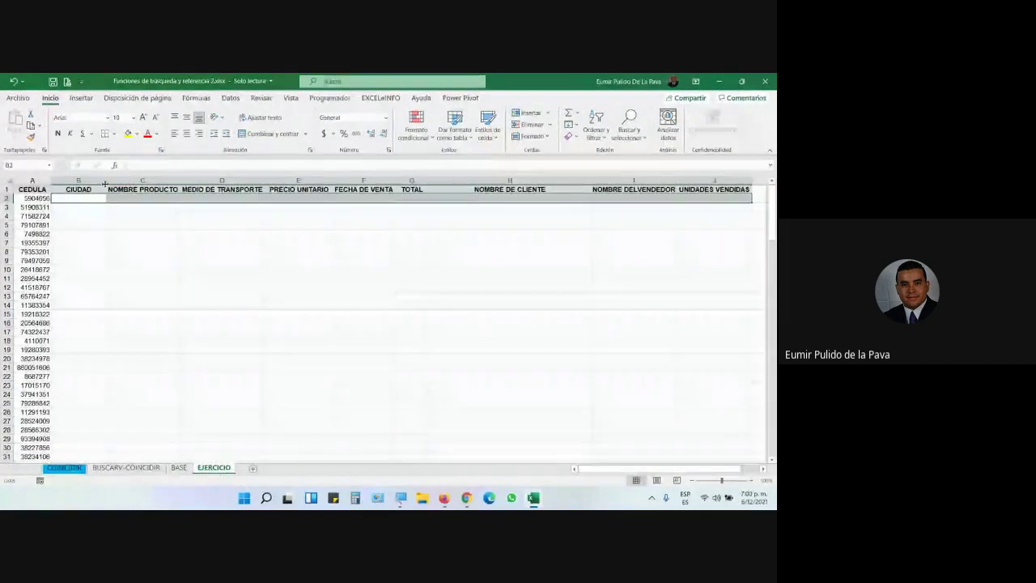
left_click_drag(107, 180, 314, 183)
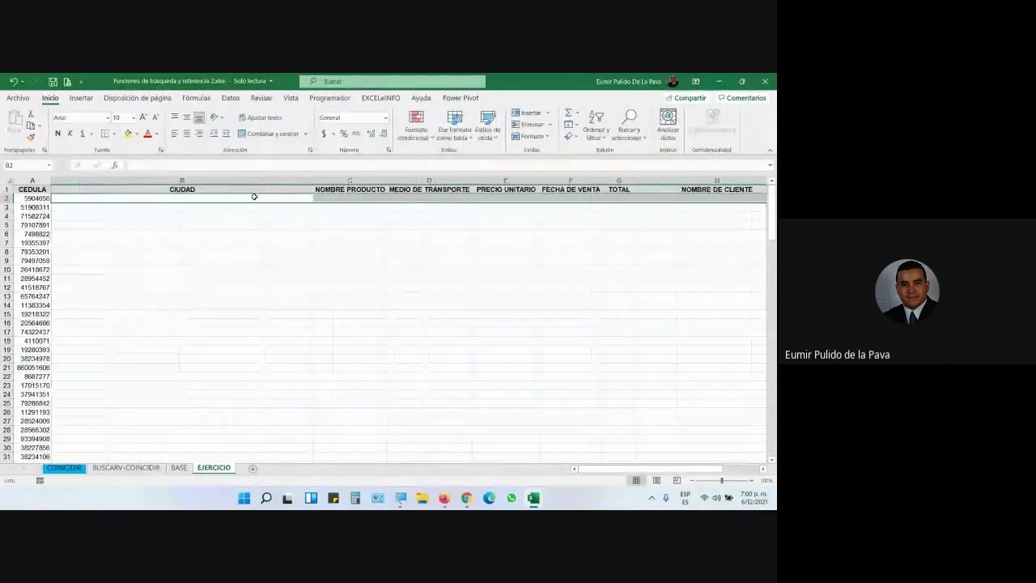
left_click(143, 117)
left_click(142, 117)
left_click(142, 117)
left_click(143, 118)
left_click(142, 117)
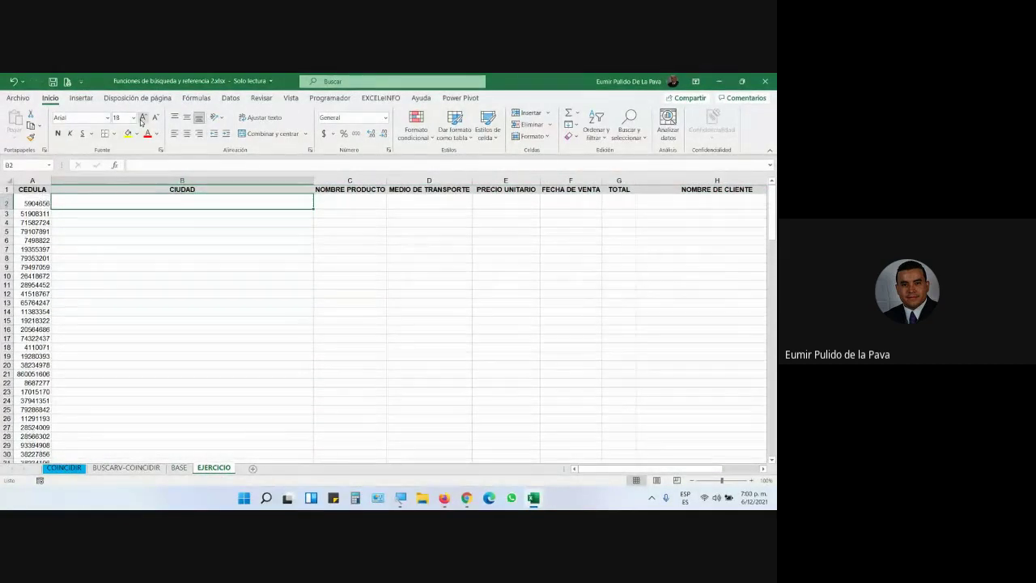
left_click(142, 117)
left_click(142, 118)
left_click(142, 118)
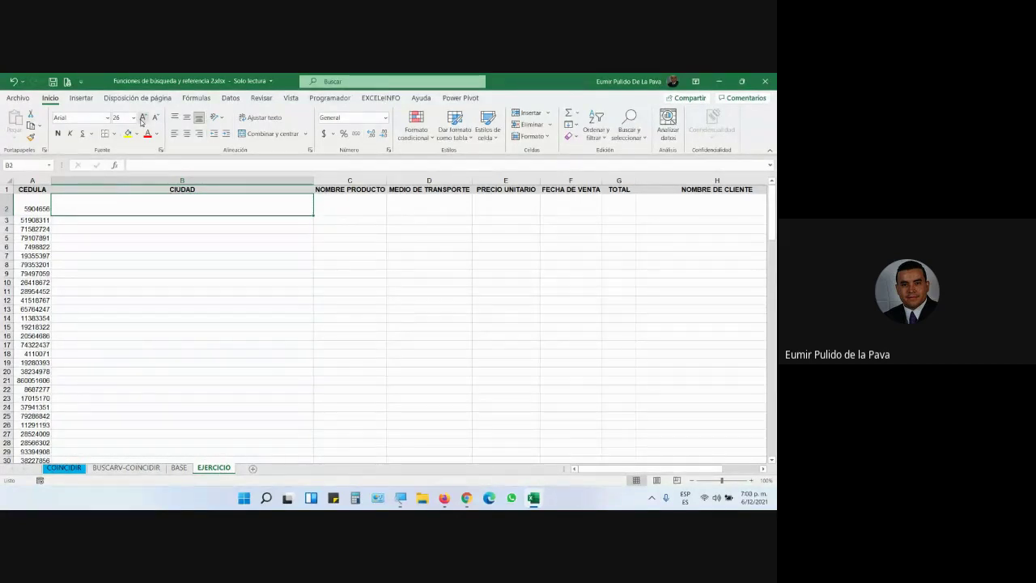
type("=bus")
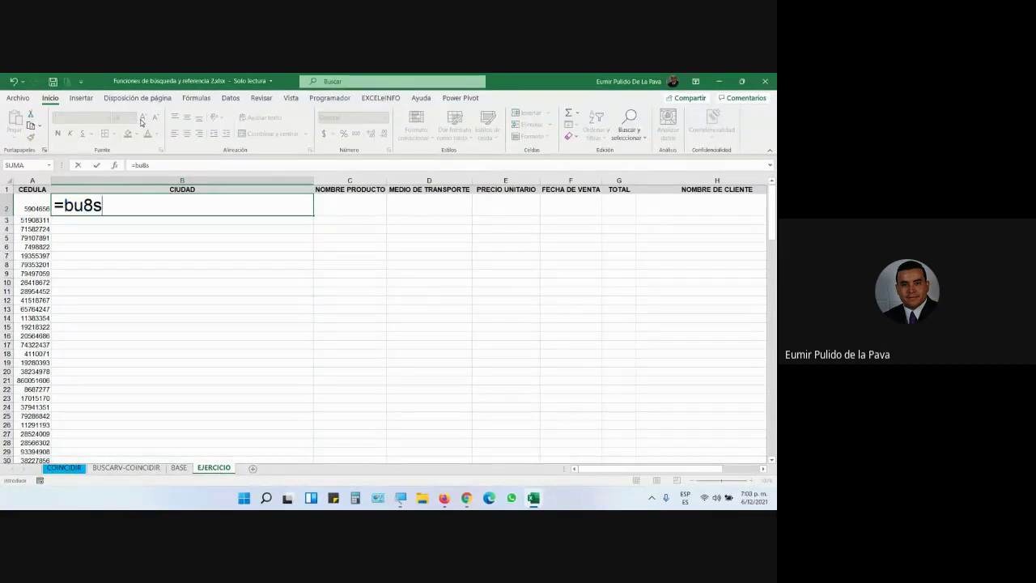
Insert BUSCARV with the column-locked $A2 CEDULA as lookup value.
key("Down")
key("Down")
key("Tab")
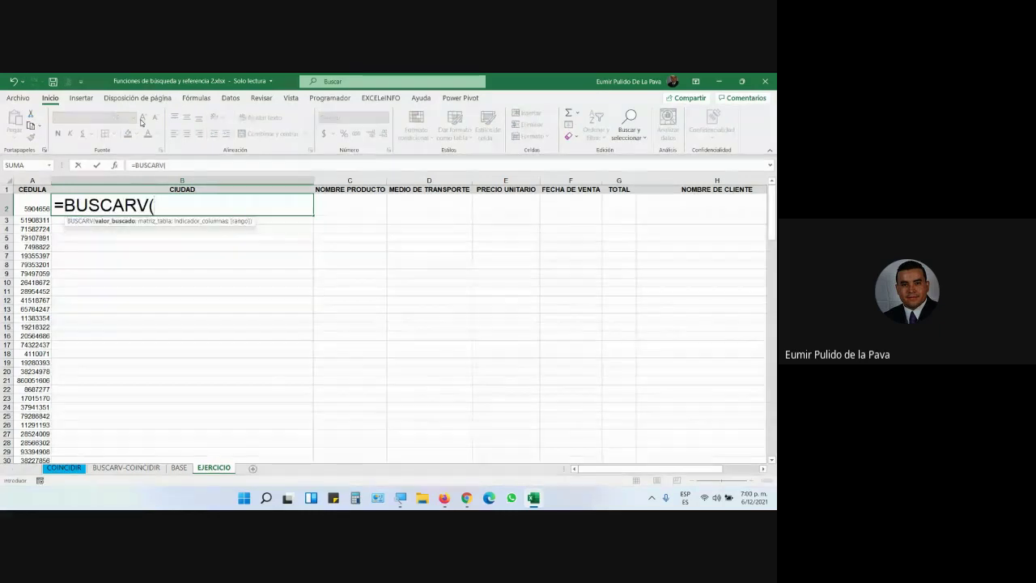
left_click(37, 208)
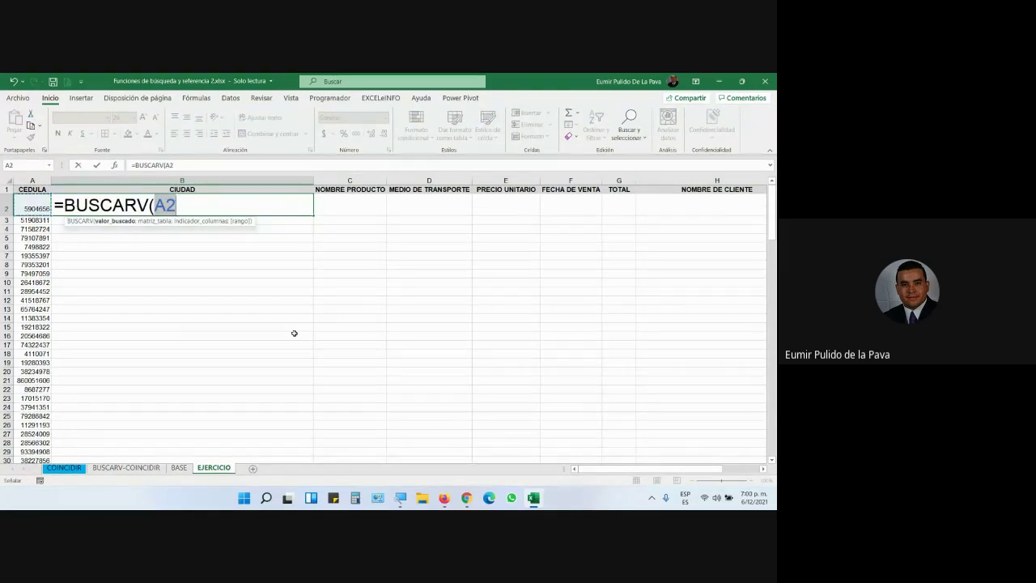
key("F4")
key("F4")
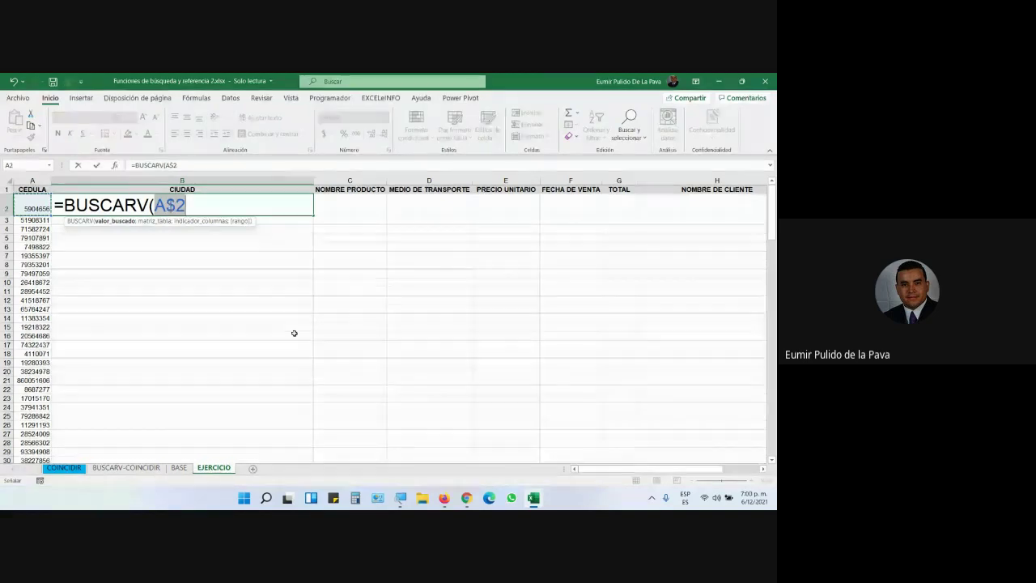
key("F4")
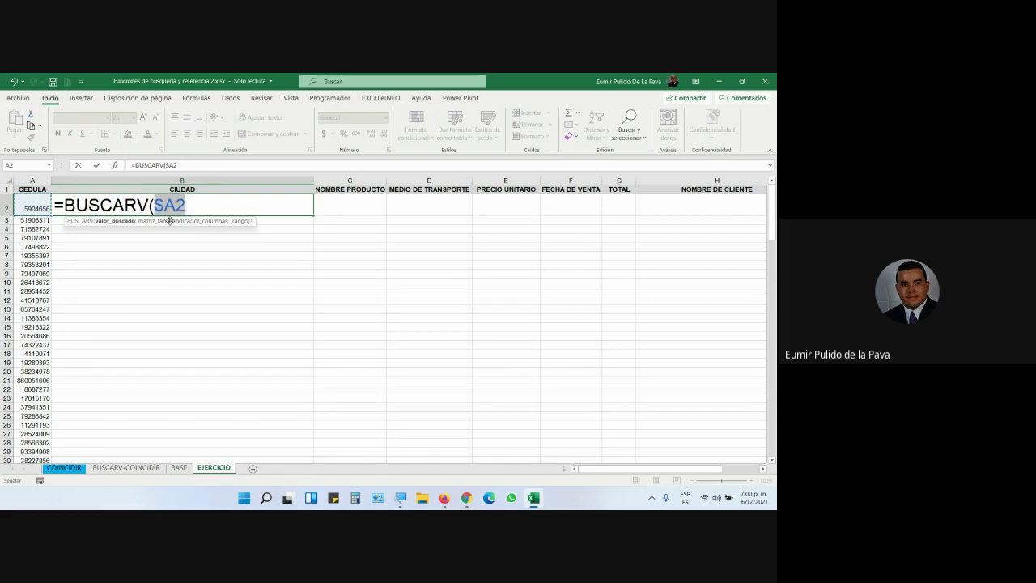
left_click(213, 200)
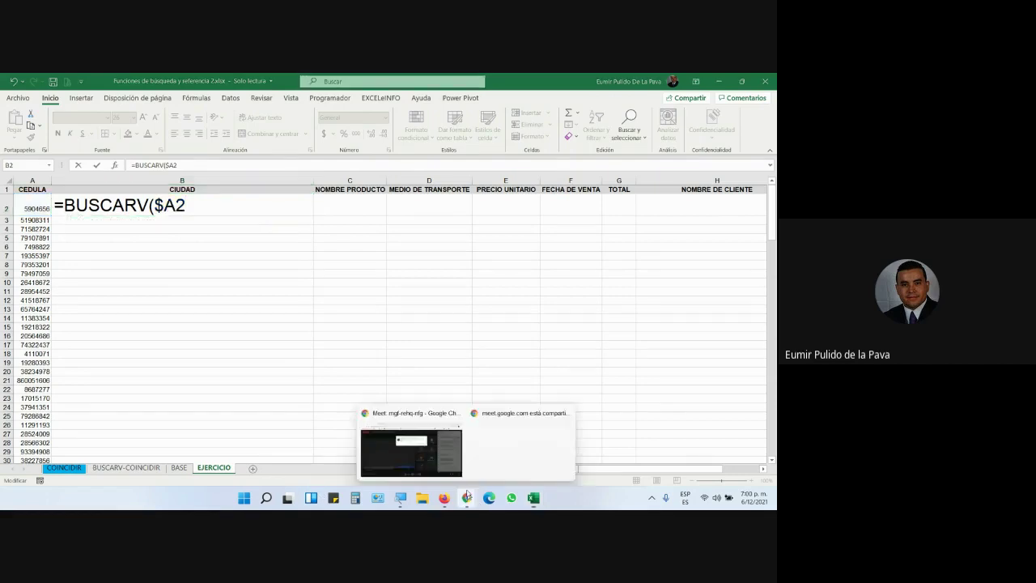
Admit the participant in Google Meet and return to the workbook.
left_click(413, 449)
left_click(494, 199)
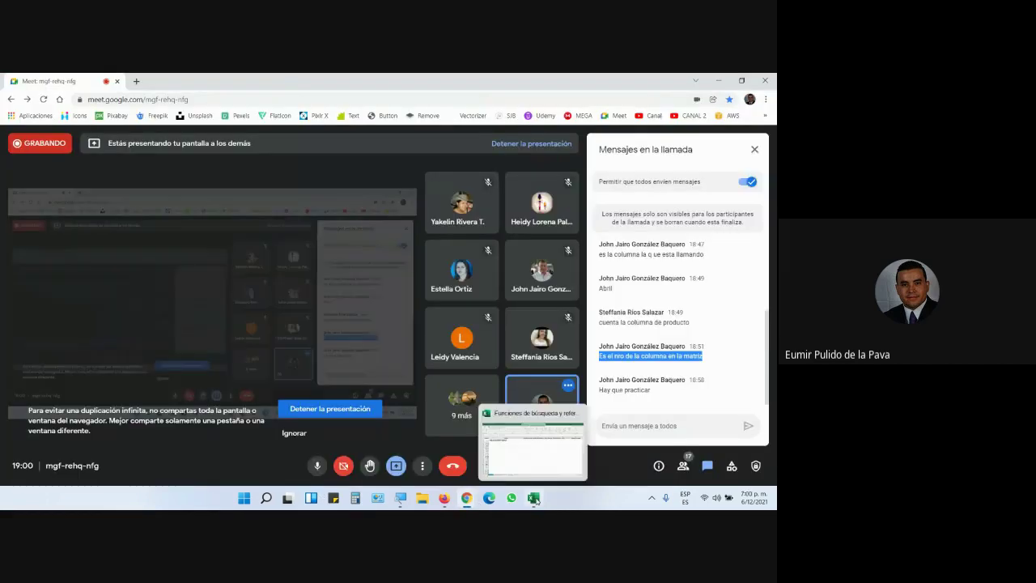
left_click(534, 499)
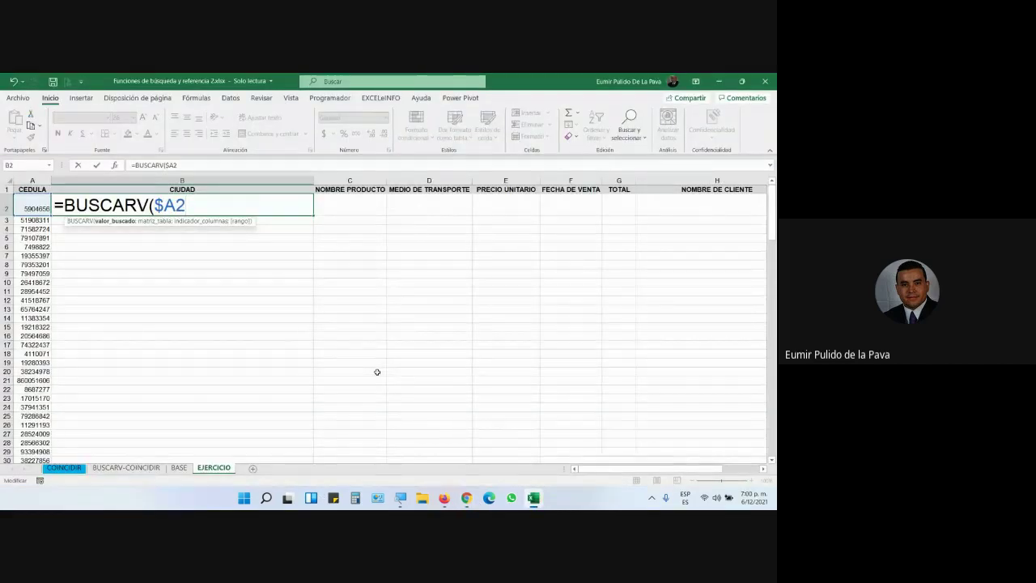
Add BASE!A1:J334 as the BUSCARV table argument.
type(";")
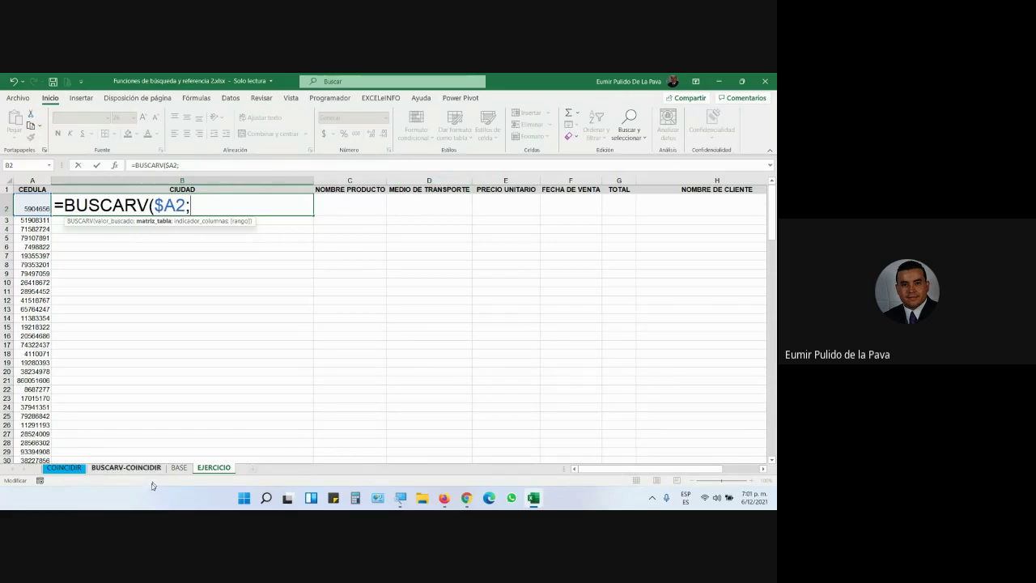
left_click(179, 468)
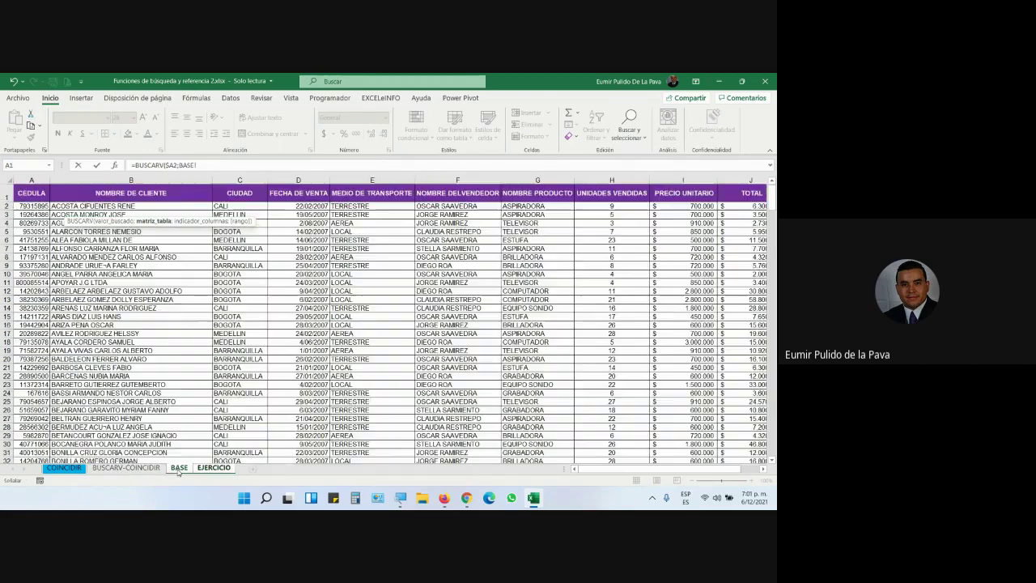
mouse_move(32, 193)
left_mouse_down()
mouse_move(757, 225)
mouse_move(576, 476)
mouse_move(577, 494)
mouse_move(594, 454)
mouse_move(484, 481)
left_mouse_up()
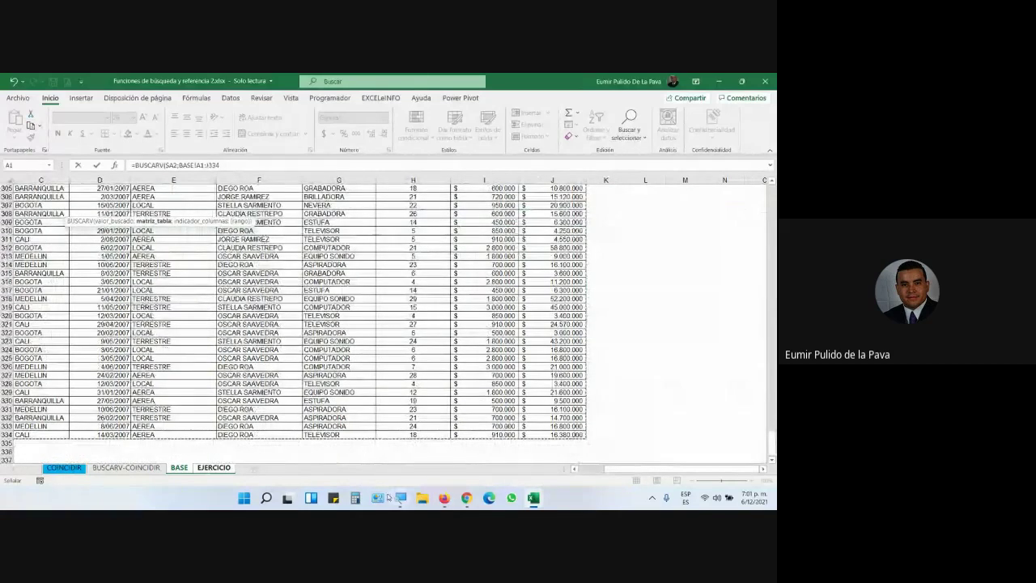
key("super+plus")
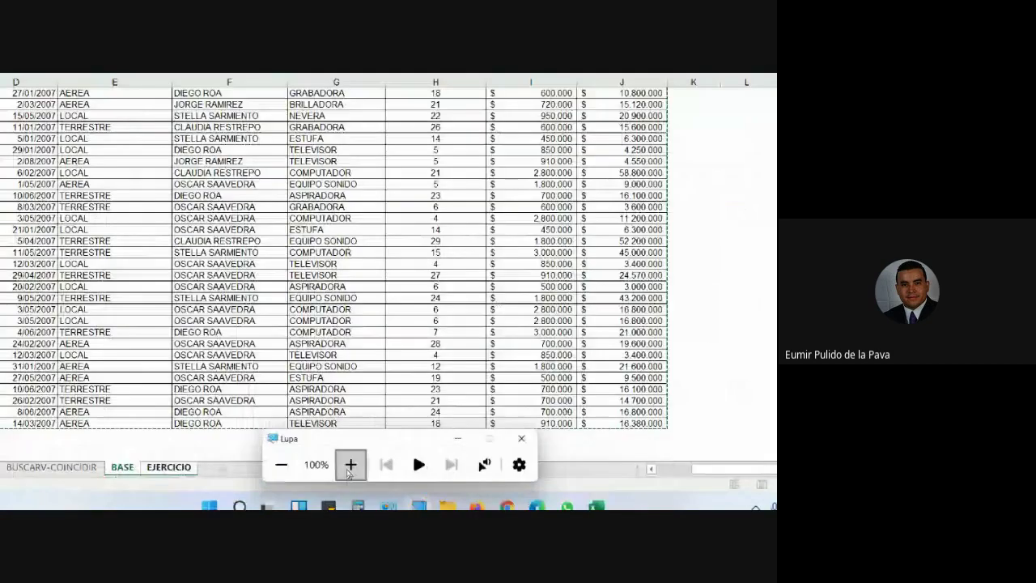
Magnify the screen to 200% and switch between the EJERCICIO and BASE sheets mid-formula.
left_click(350, 465)
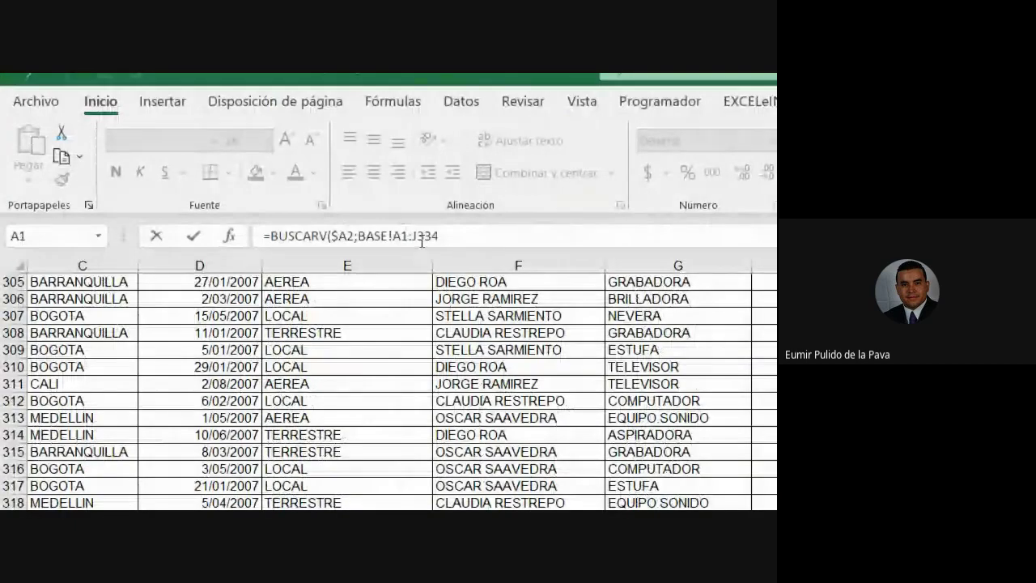
left_click(465, 239)
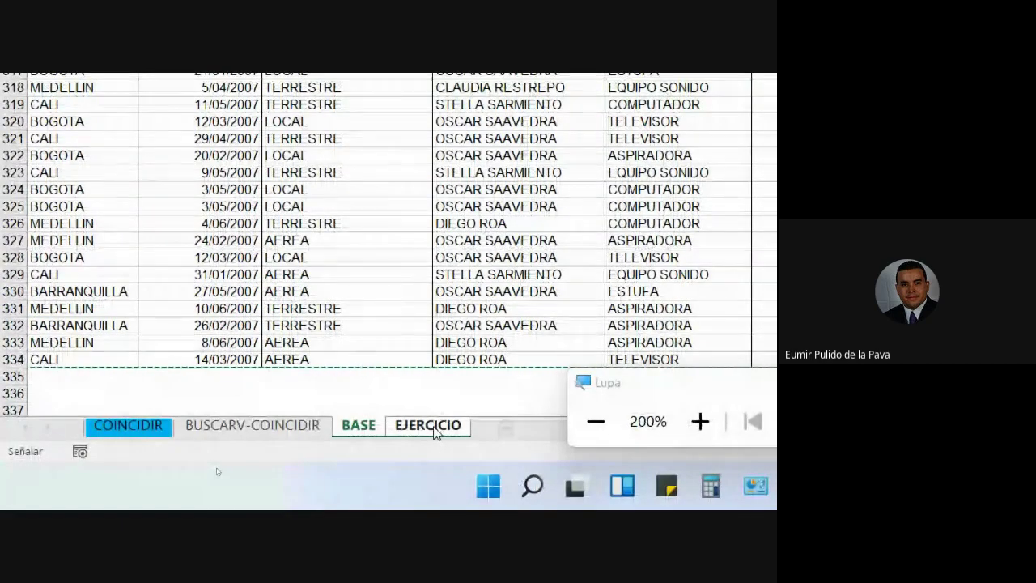
left_click(359, 425)
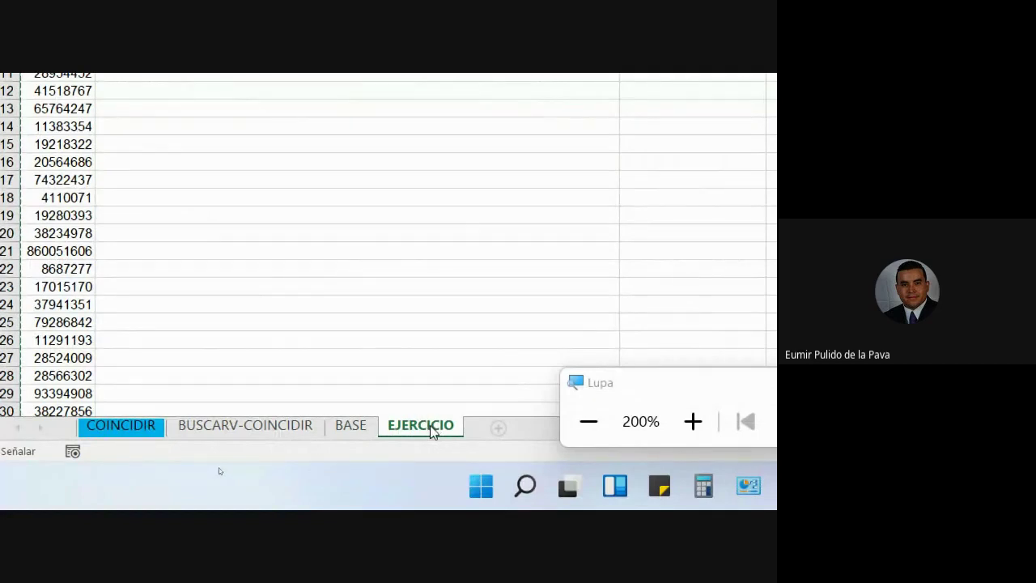
left_click(351, 427)
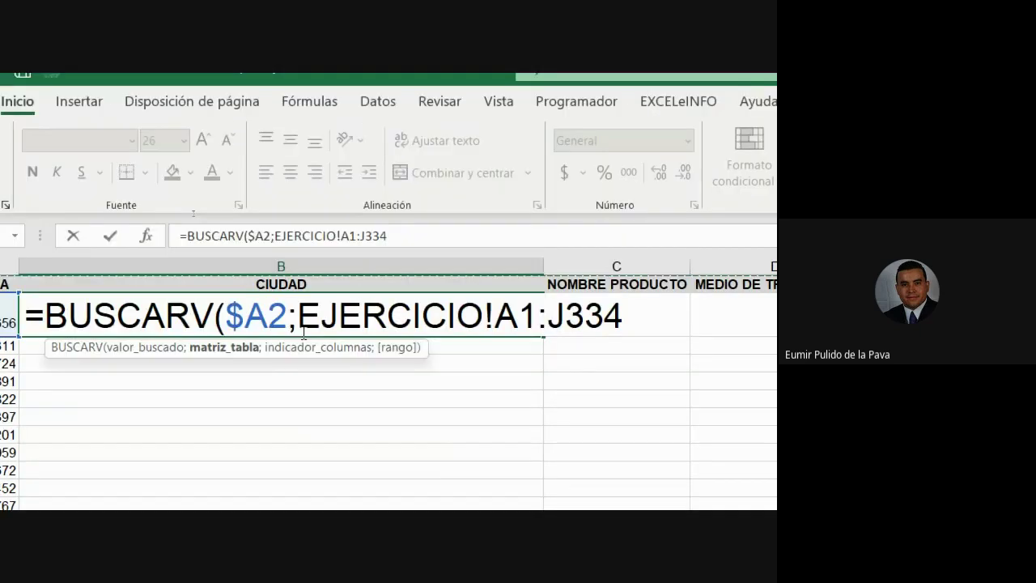
Delete the mistaken EJERCICIO!A1:J334 range from the B2 formula and dismiss the too-few-arguments warning.
mouse_move(298, 314)
left_mouse_down()
mouse_move(468, 293)
mouse_move(495, 318)
left_mouse_up()
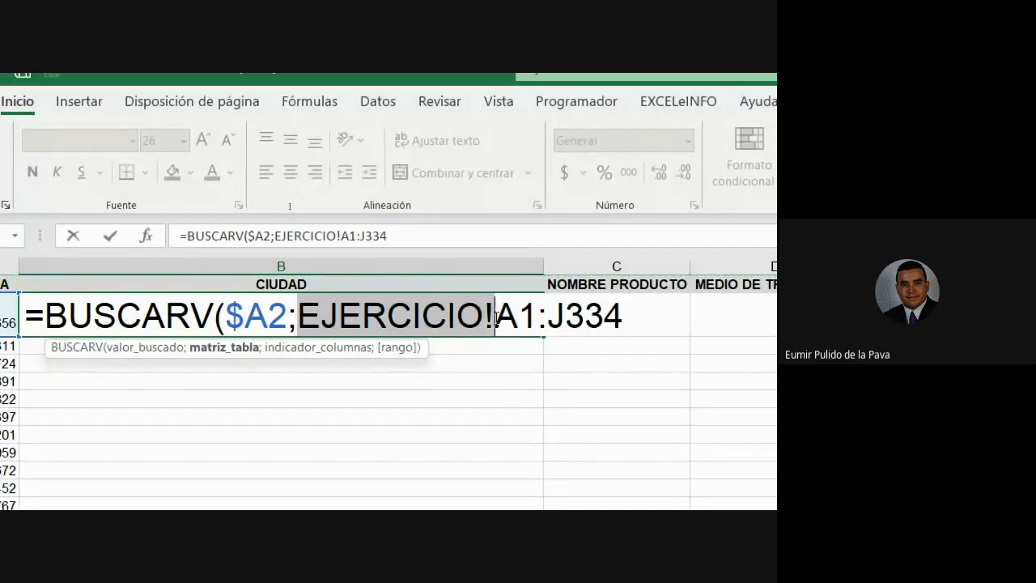
left_click(646, 321)
left_click(263, 434)
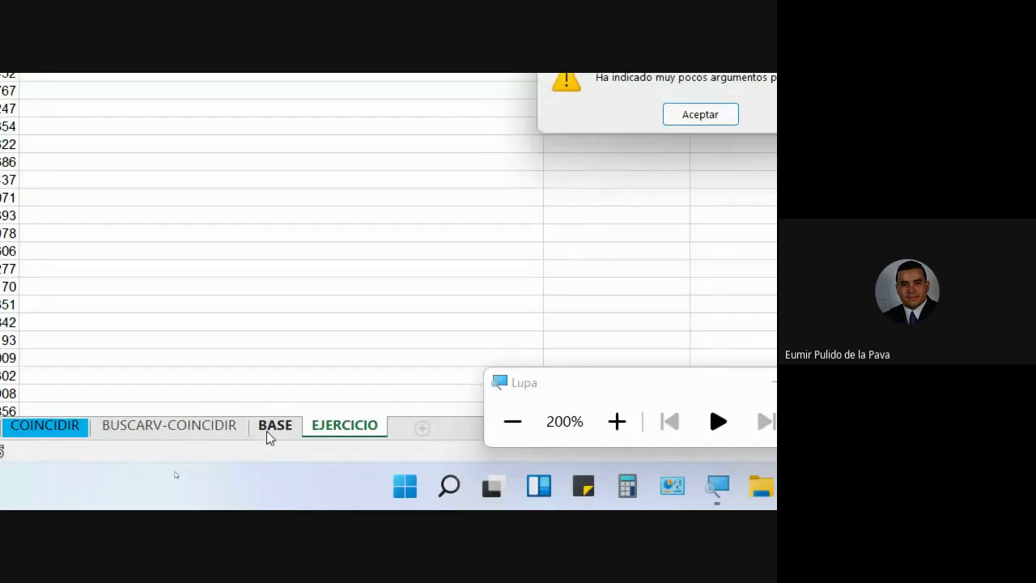
left_click(659, 166)
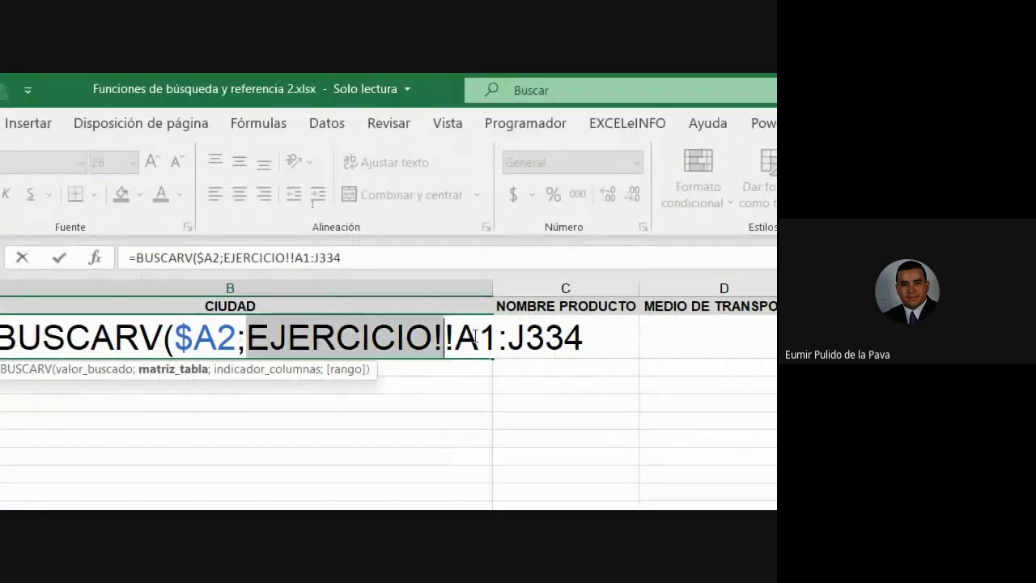
left_click_drag(241, 334, 597, 335)
key("BackSpace")
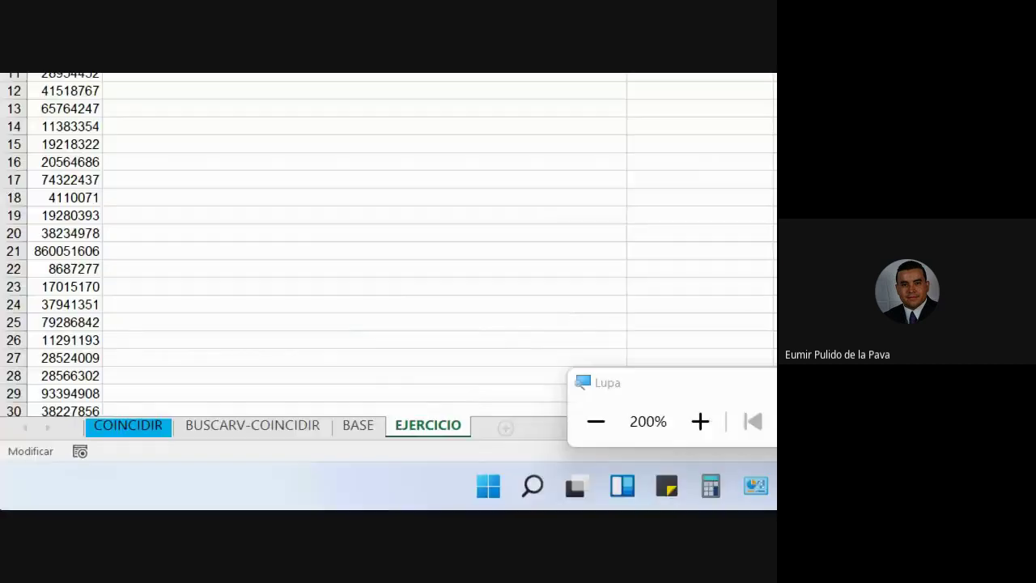
Select BASE!A1:J334 on the BASE sheet as the formula's lookup table.
left_click(356, 426)
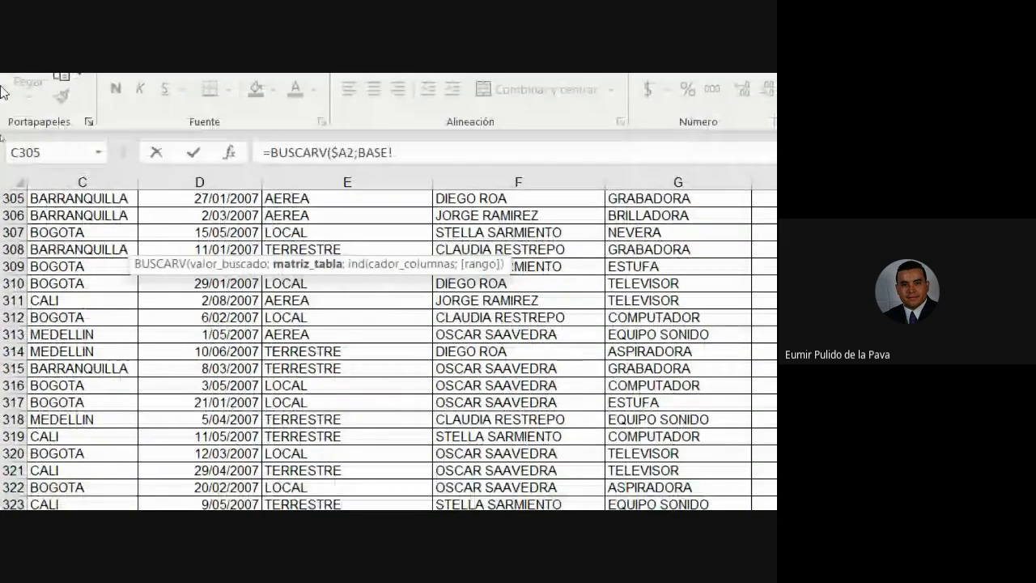
scroll(37, 212, "up", 7)
scroll(37, 212, "up", 8)
scroll(38, 212, "up", 18)
scroll(39, 229, "up", 8)
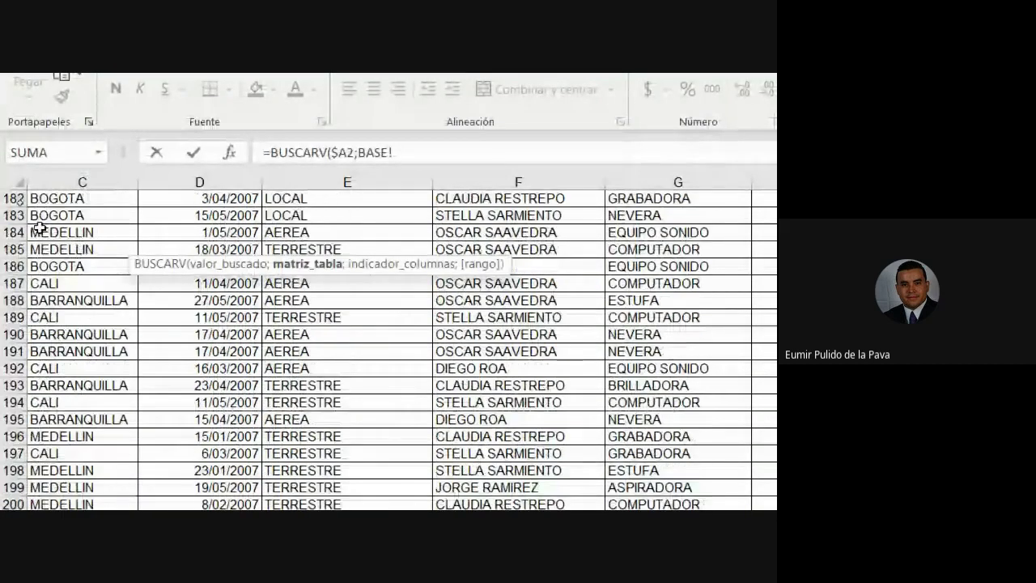
scroll(37, 212, "up", 19)
scroll(38, 212, "up", 8)
scroll(37, 212, "up", 8)
scroll(37, 212, "up", 20)
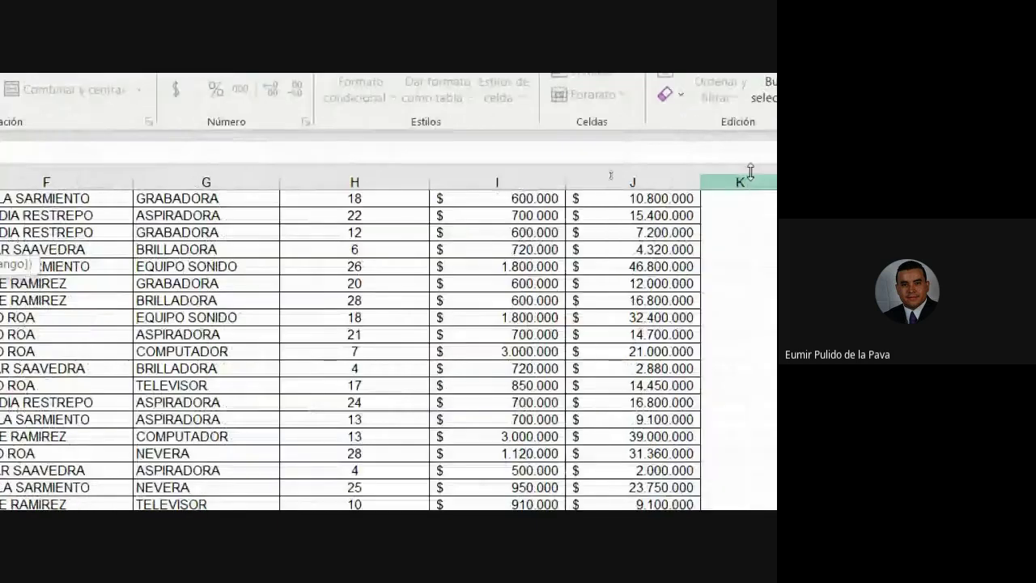
scroll(750, 171, "up", 5)
left_click_drag(633, 232, 81, 208)
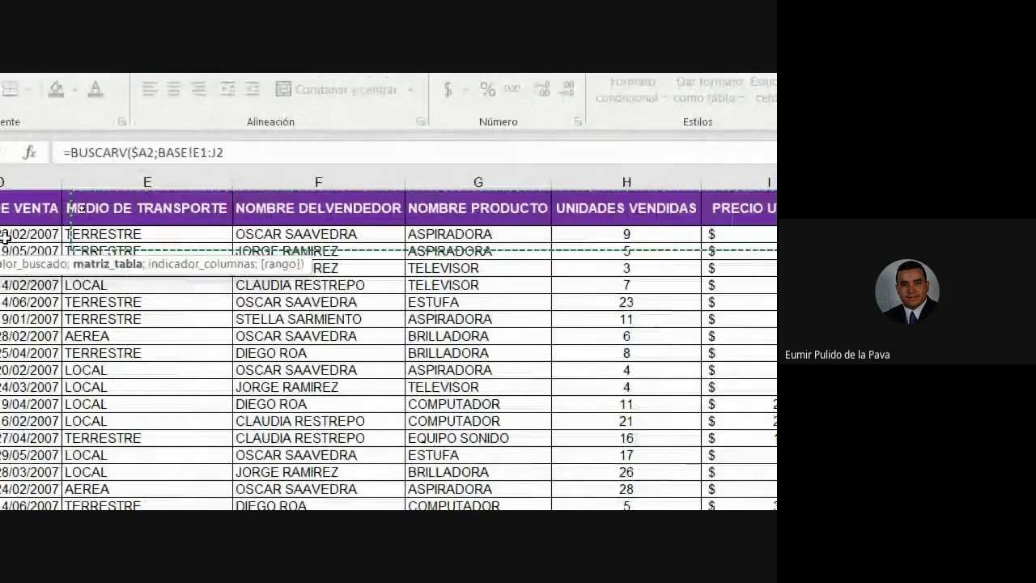
mouse_move(5, 236)
left_mouse_down()
mouse_move(24, 509)
mouse_move(39, 379)
left_mouse_up()
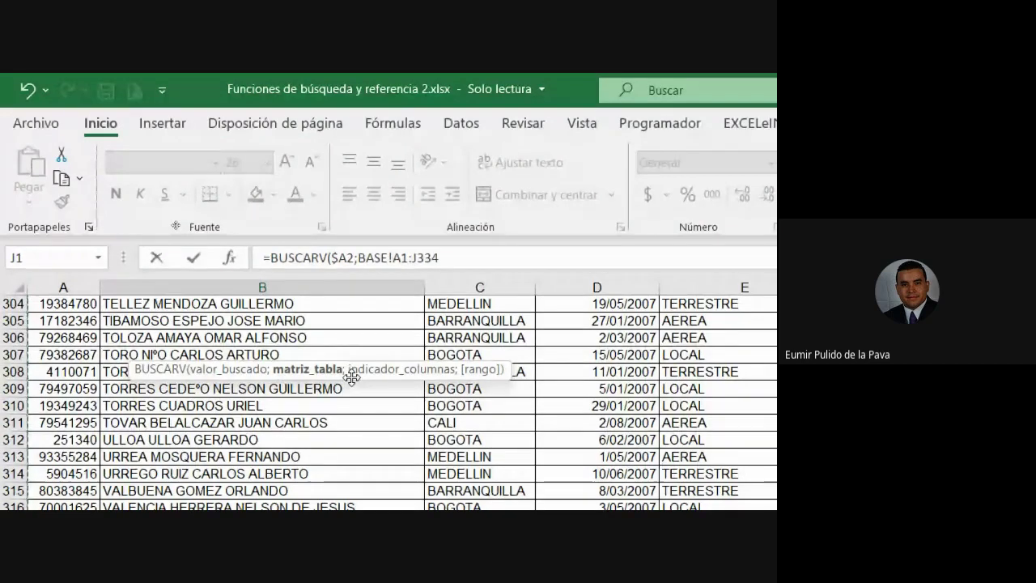
Add a semicolon after BASE!A1:J334, erase the stray EJERCICIO reference, and cancel the B2 formula.
type(";")
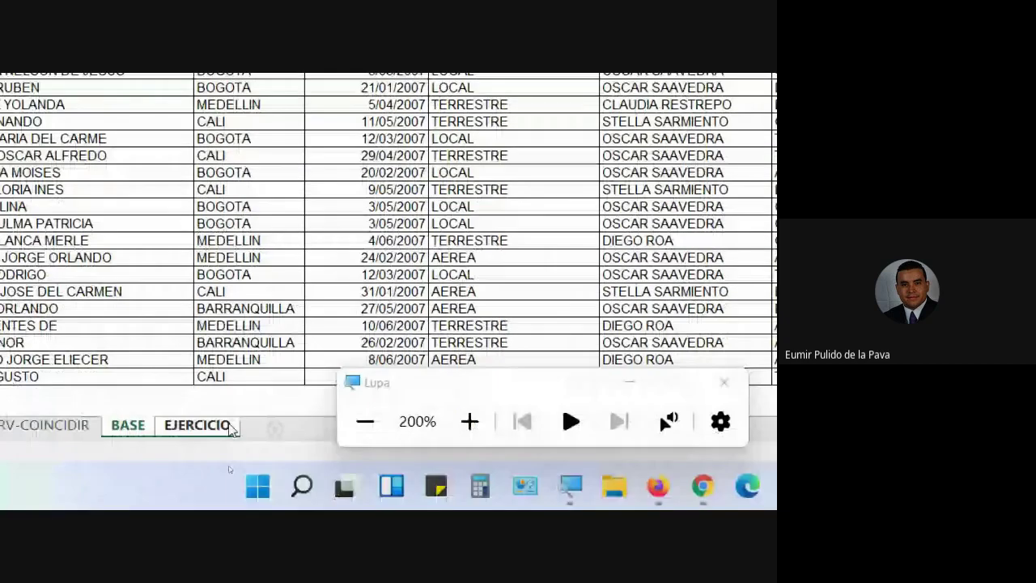
left_click(210, 428)
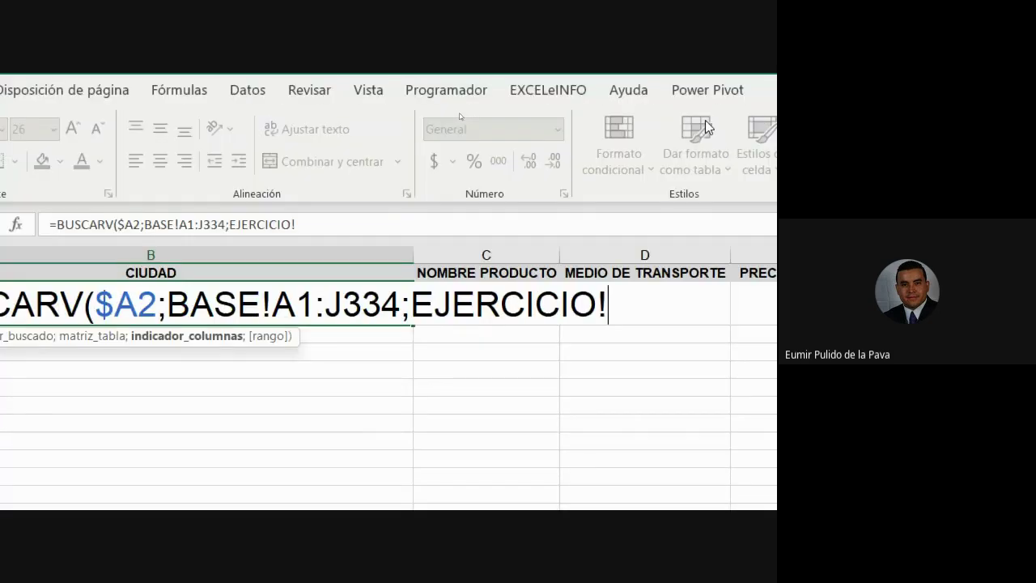
key("BackSpace")
key("BackSpace")
key("BackSpace")
key("BackSpace")
key("BackSpace")
key("BackSpace")
key("BackSpace")
key("BackSpace")
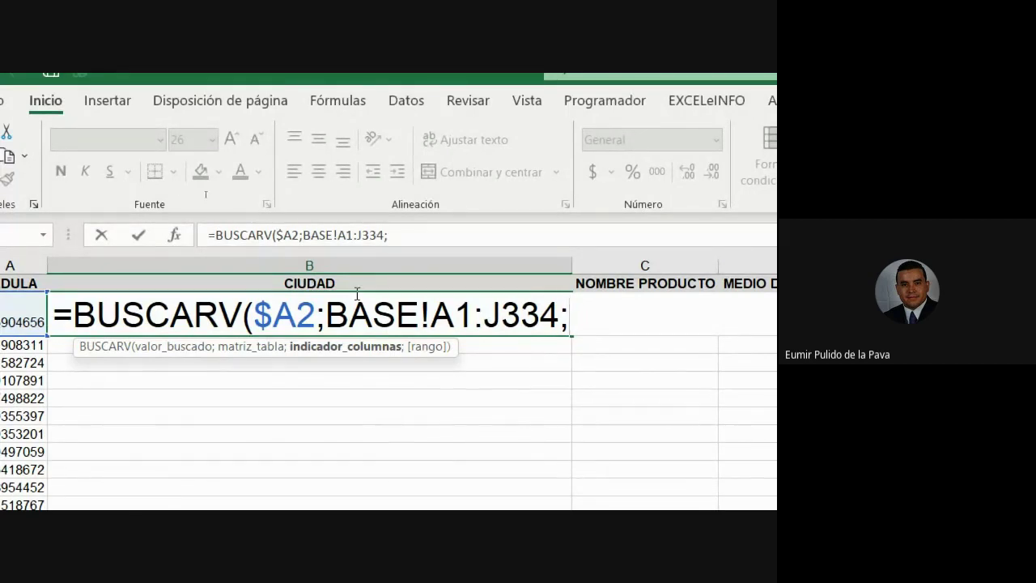
key("Escape")
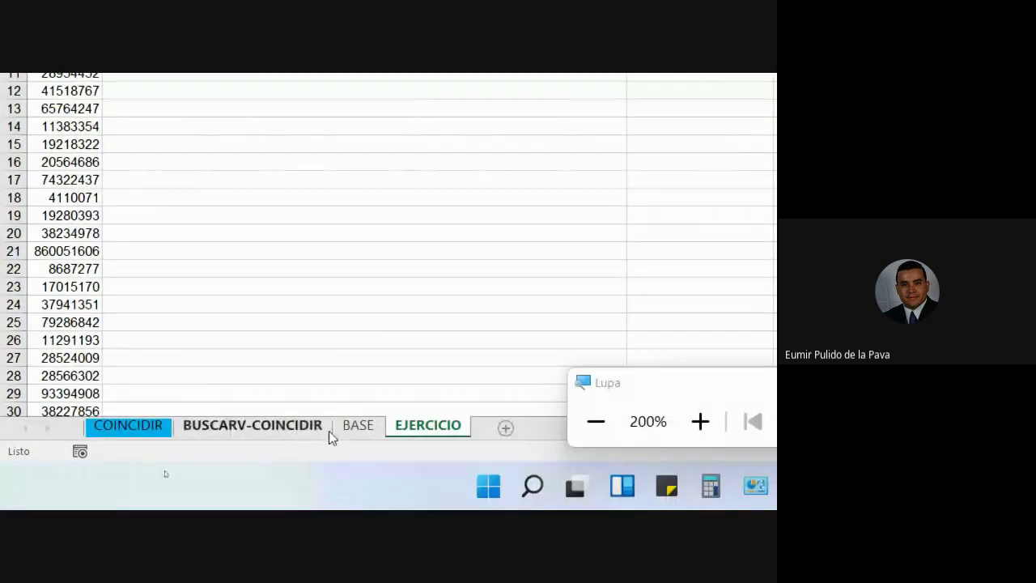
Review the BASE headers from CEDULA through CIUDAD, FECHA DE VENTA, MEDIO DE TRANSPORTE to NOMBRE DELVENDEDOR.
left_click(347, 429)
scroll(251, 348, "up", 7)
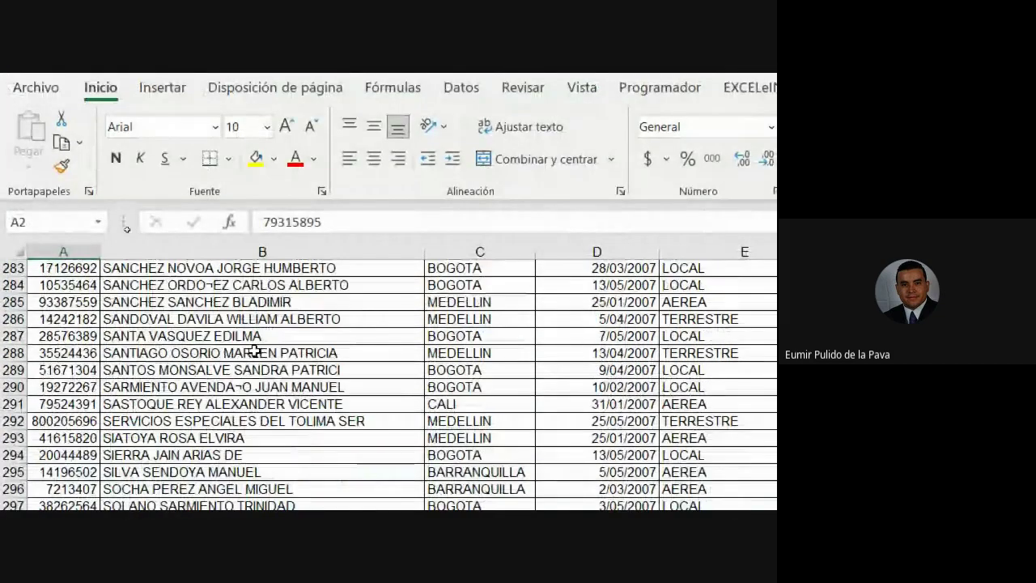
left_click(251, 350)
key("ctrl+Up")
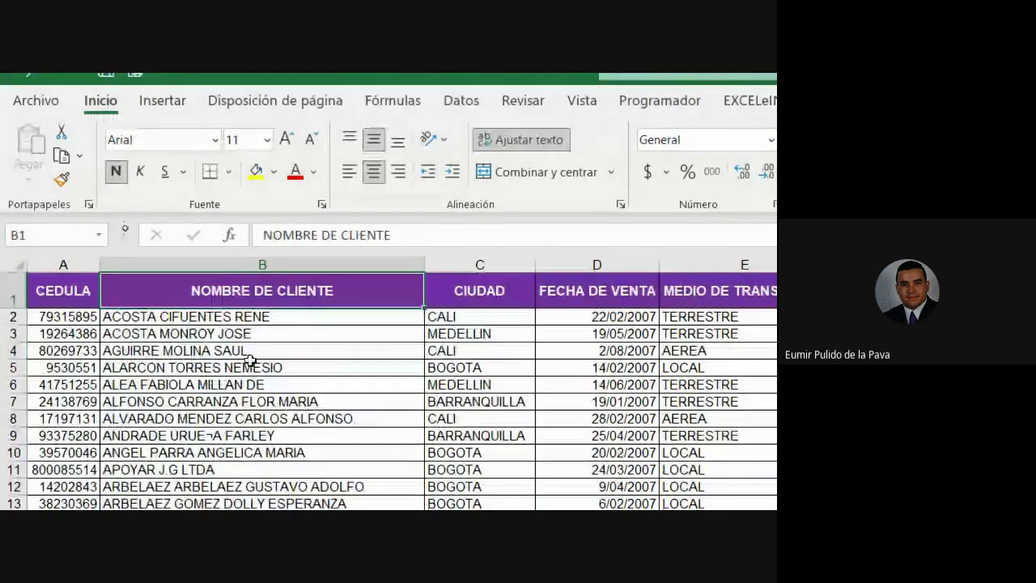
key("ctrl+Left")
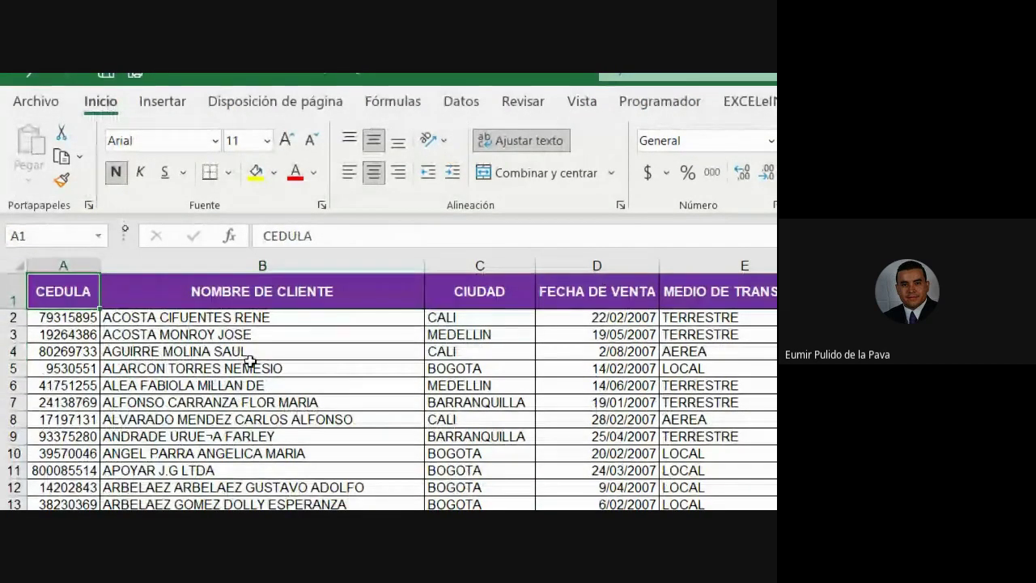
left_click(300, 290)
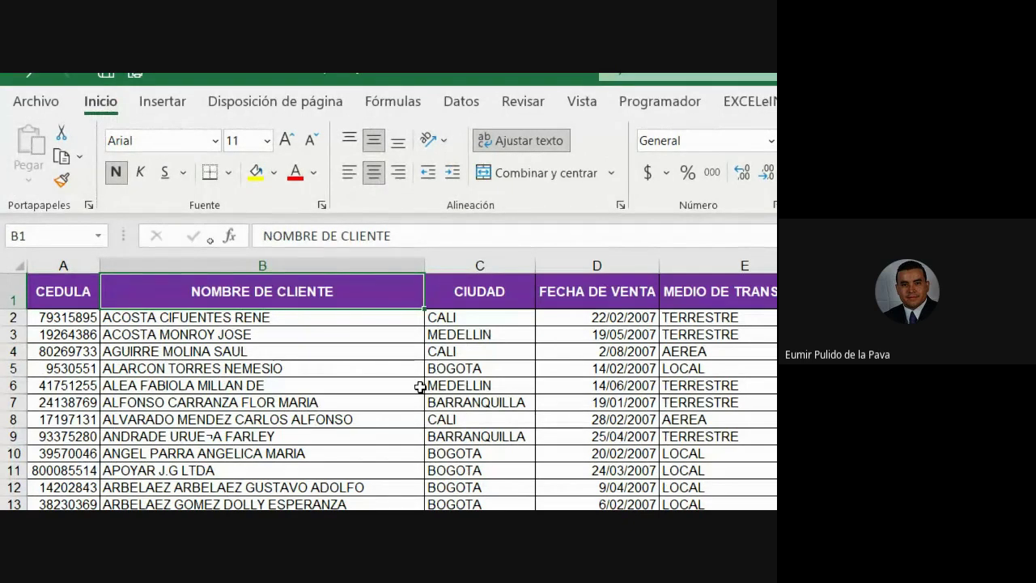
key("Right")
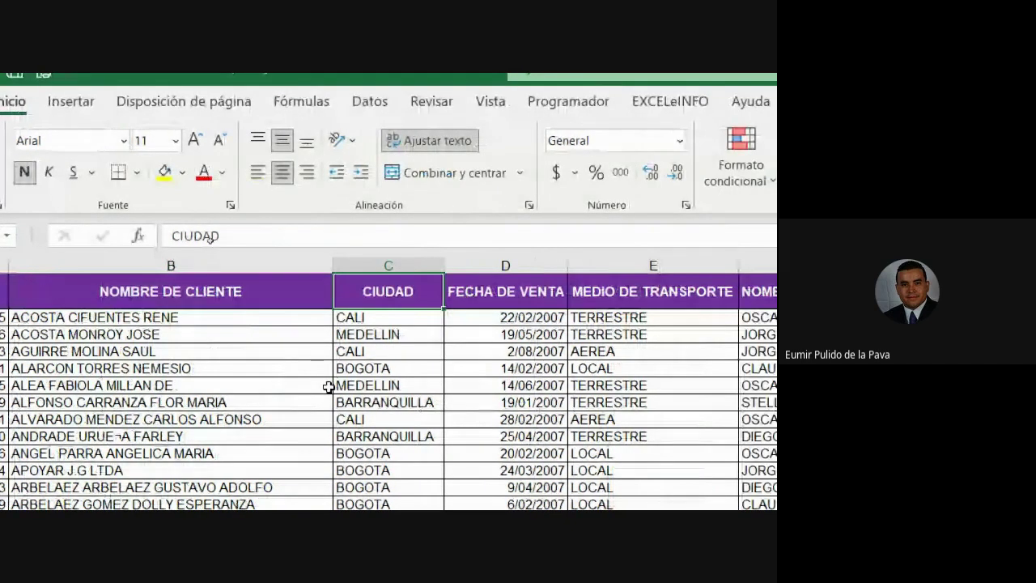
key("Right")
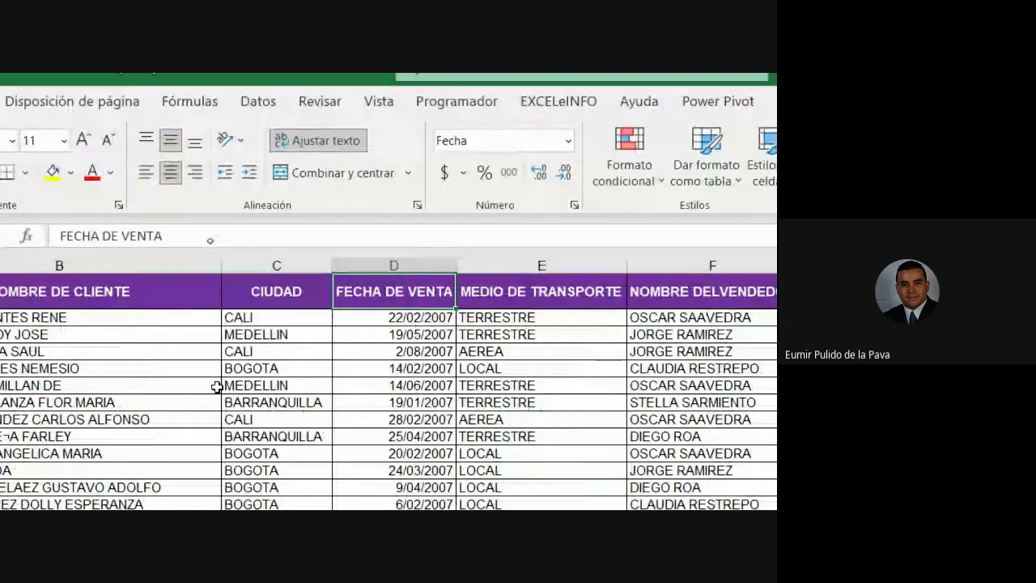
key("Right")
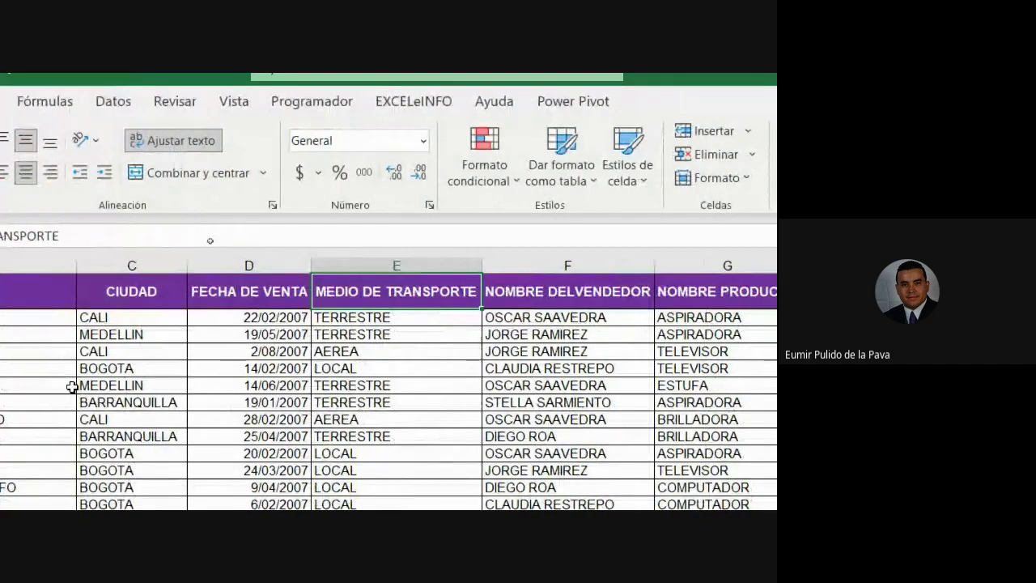
key("Right")
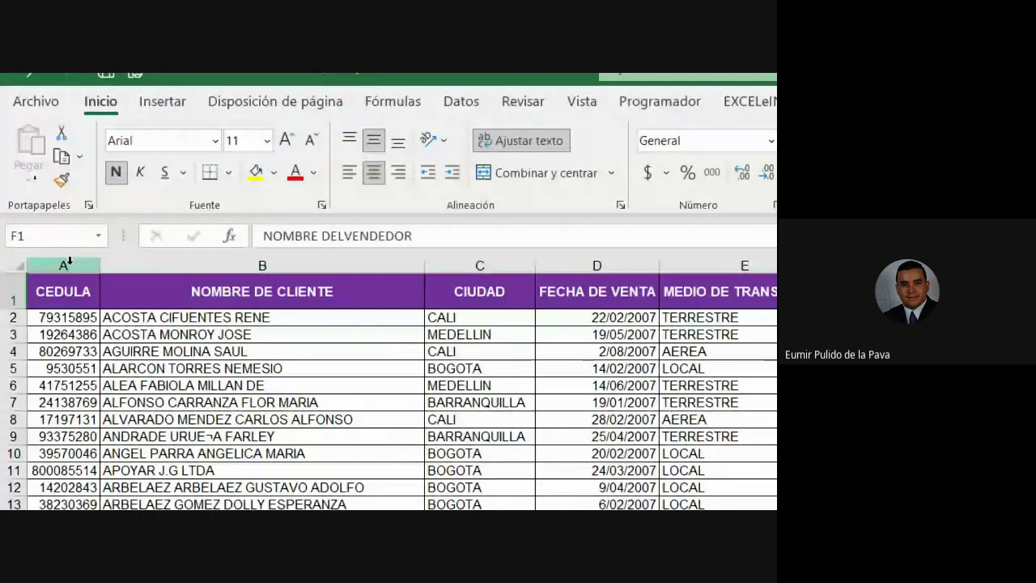
Point out the NOMBRE DE CLIENTE and CIUDAD columns, then go back to EJERCICIO cell B2.
left_click_drag(70, 261, 219, 261)
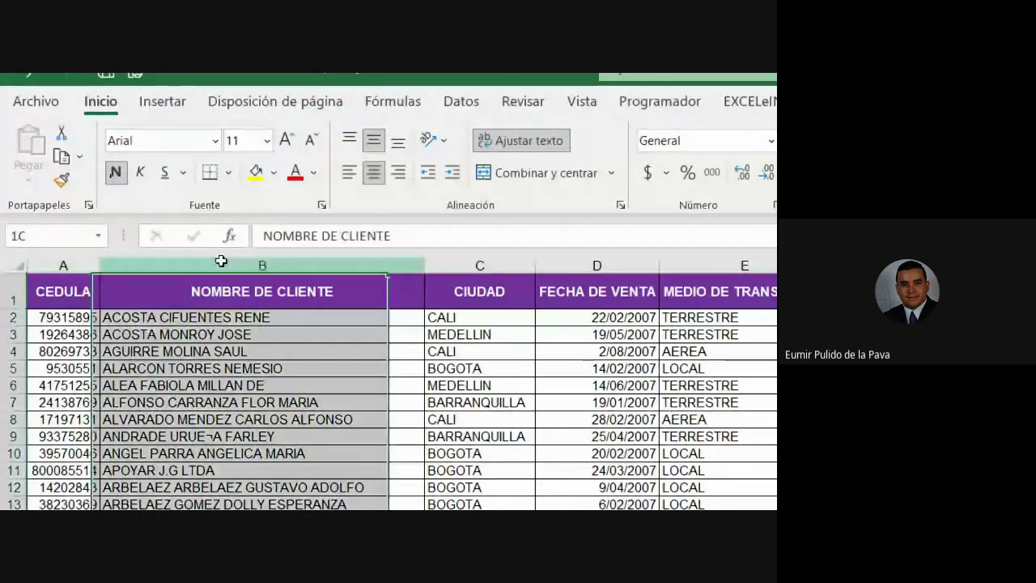
left_click(220, 262)
left_click(480, 266)
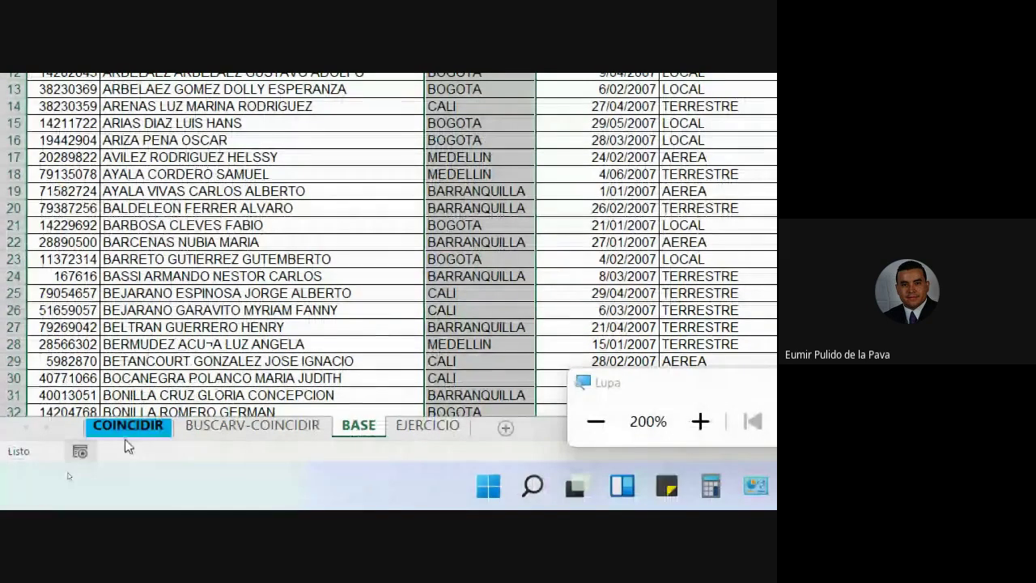
left_click(125, 437)
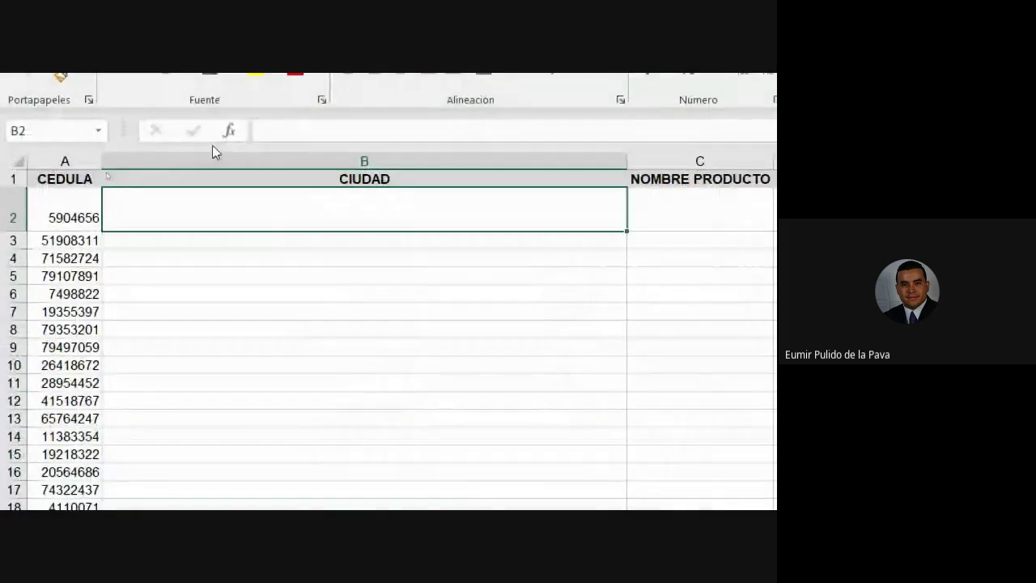
Start =BUSCARV( in B2 with the cédula $A2 as the lookup value.
type("=bu")
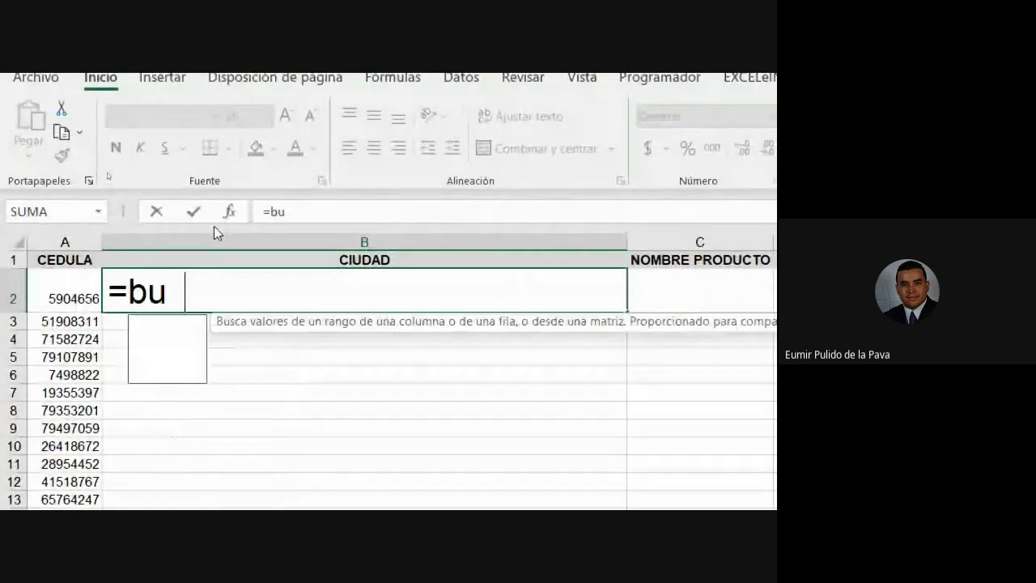
type("s")
key("Tab")
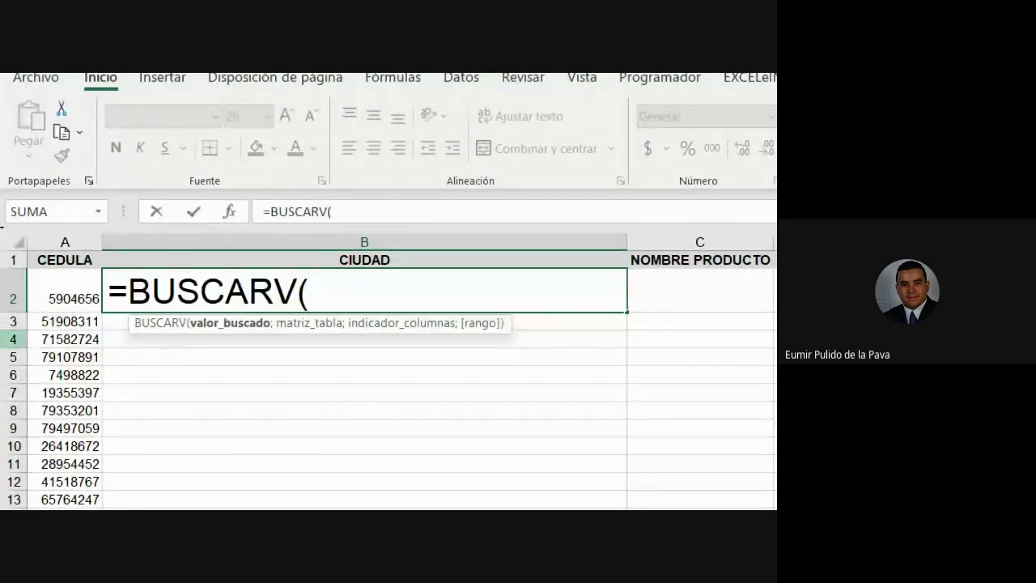
left_click(65, 291)
key("F4")
key("F4")
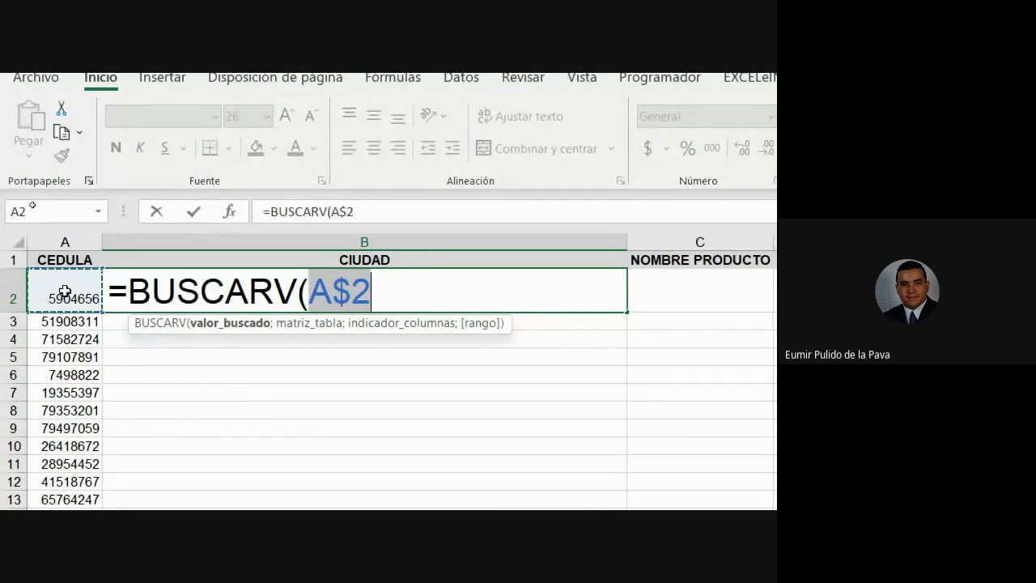
type(";")
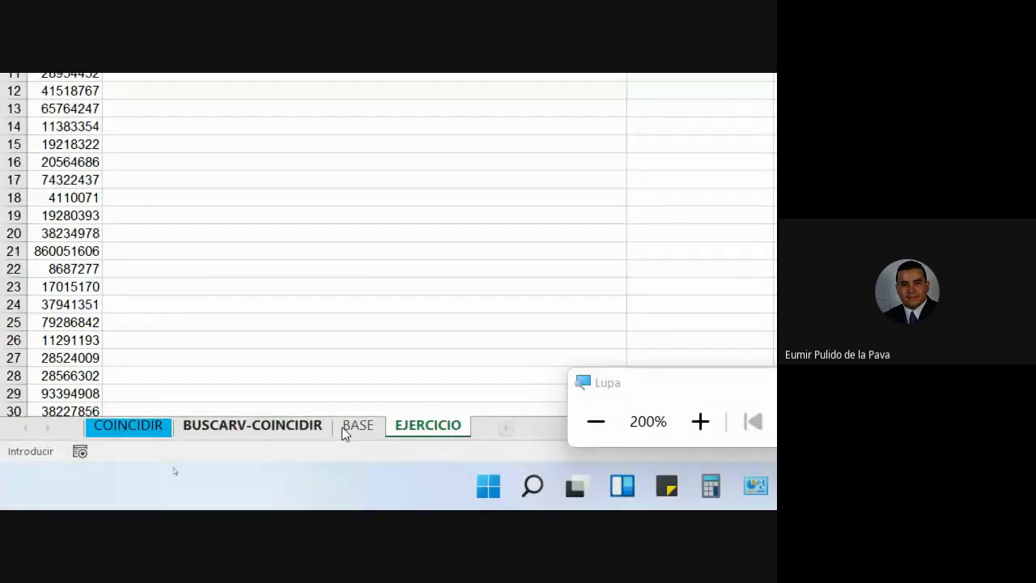
Select BASE!A1:J334 as the lookup table.
left_click(343, 428)
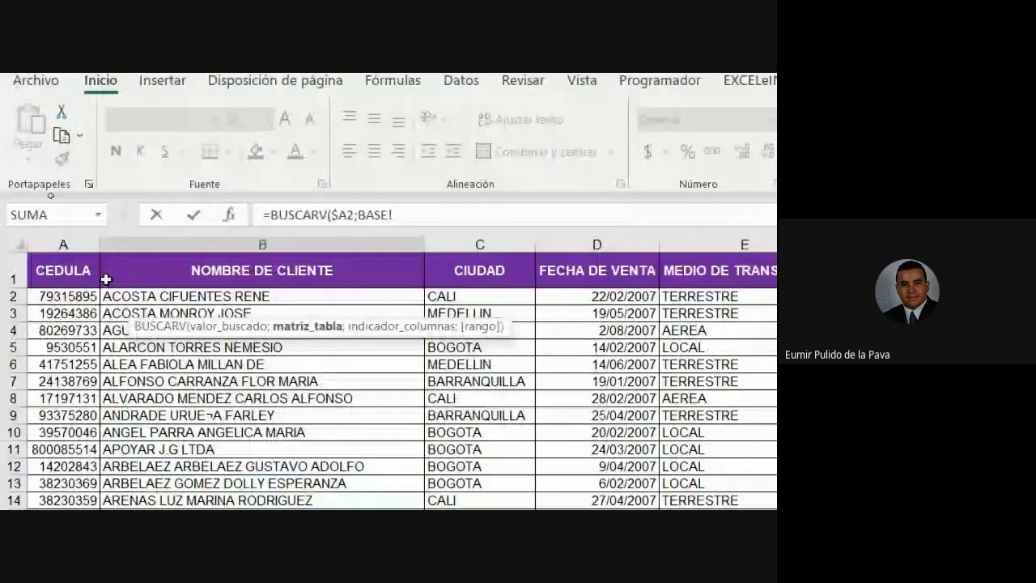
mouse_move(81, 271)
left_mouse_down()
mouse_move(752, 290)
mouse_move(344, 504)
left_mouse_up()
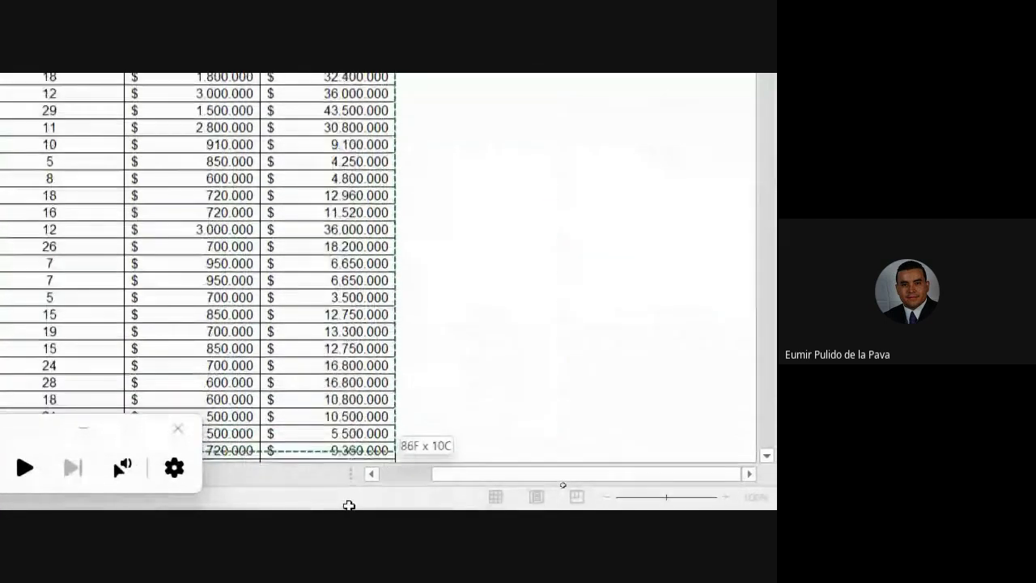
left_click_drag(345, 504, 349, 506)
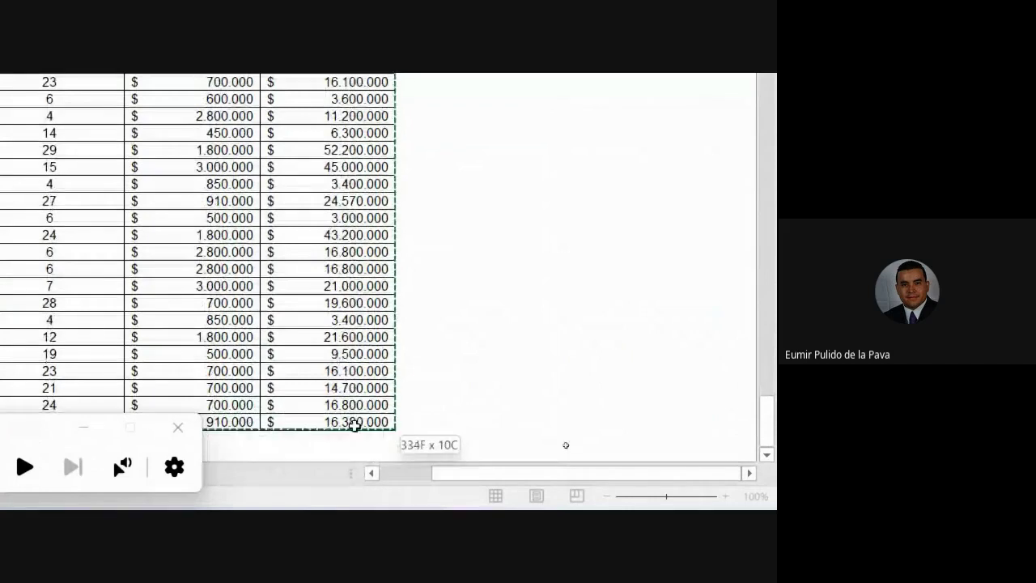
left_click_drag(349, 505, 353, 424)
left_click(83, 426)
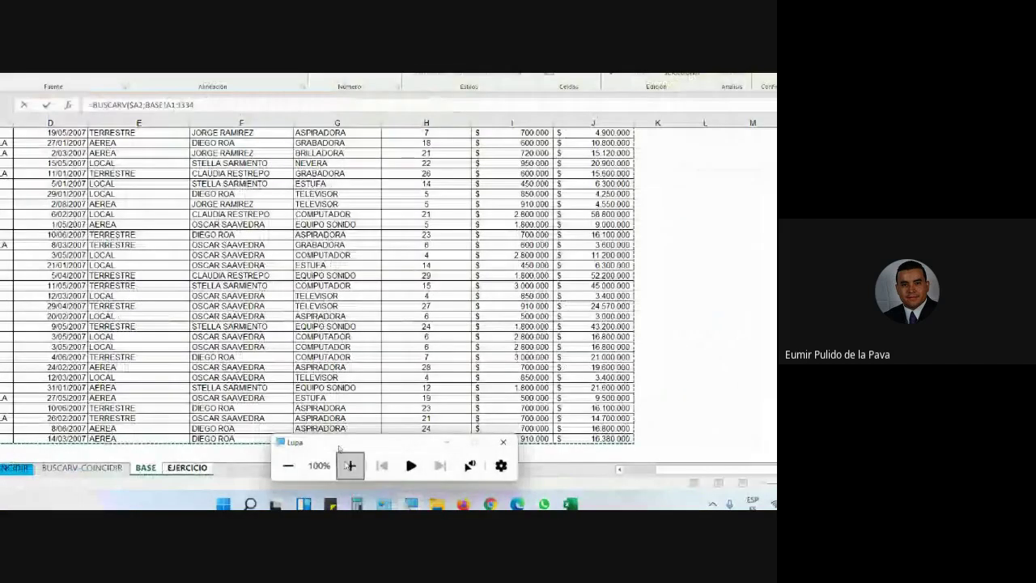
left_click(349, 465)
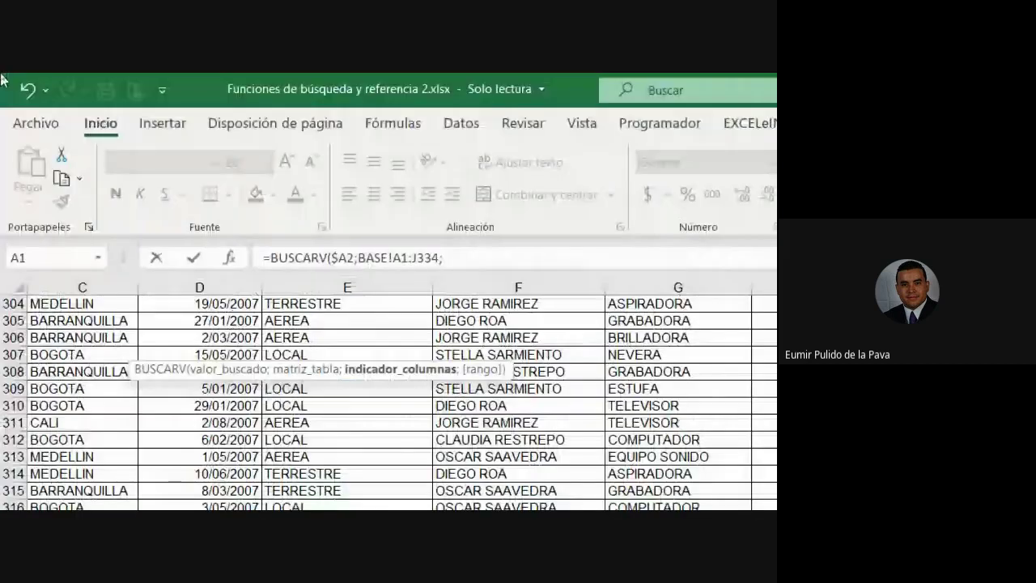
scroll(268, 445, "up", 7)
type("3")
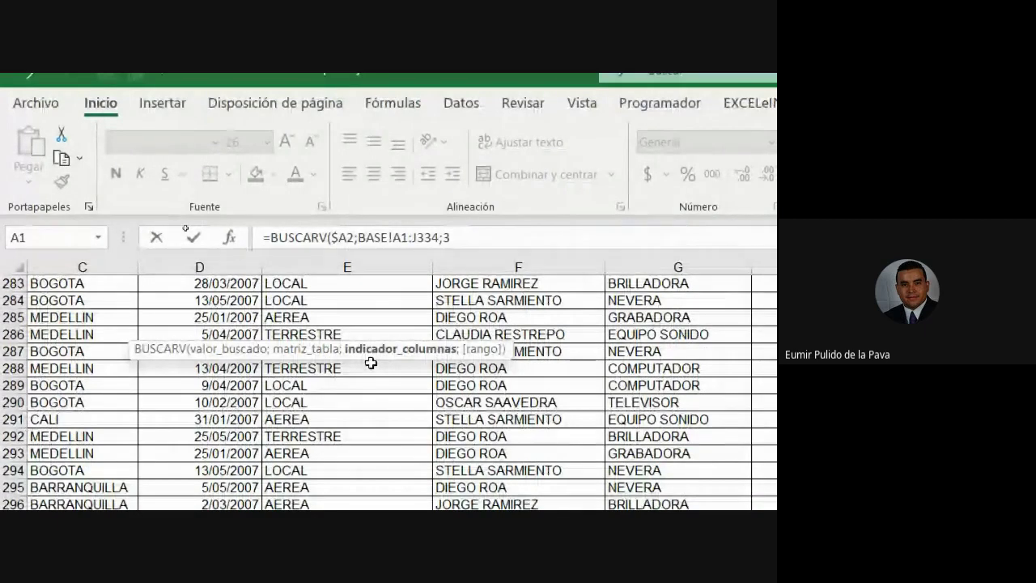
Finish the lookup with column 3 and FALSO exact match, returning BARRANQUILLA.
type(";")
key("Down")
key("Tab")
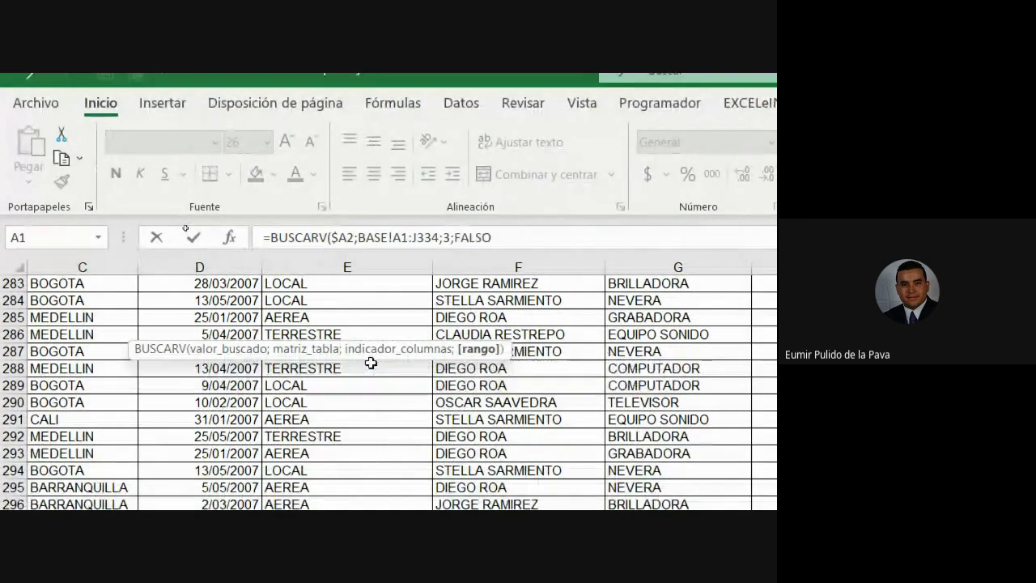
type(")")
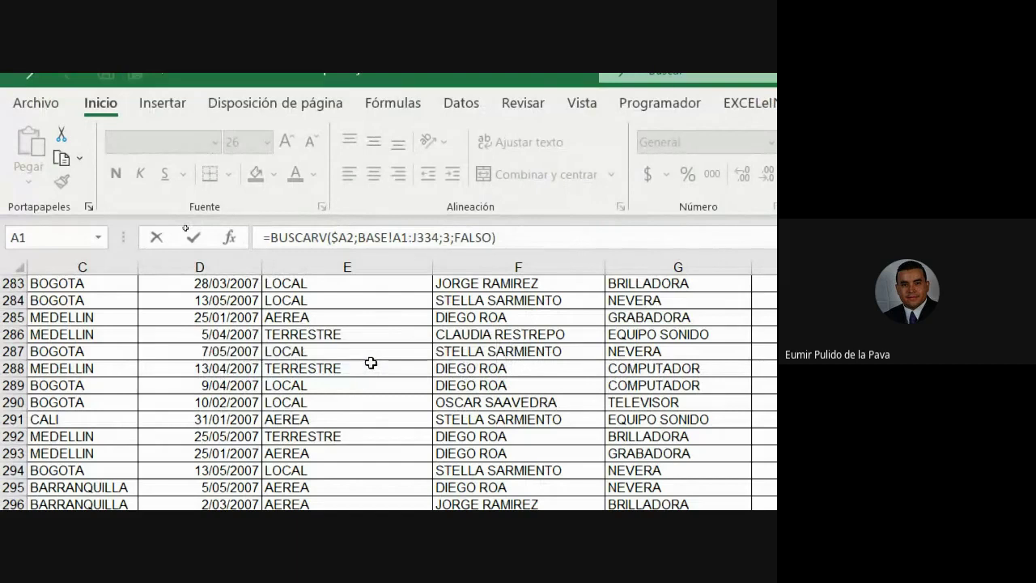
key("Return")
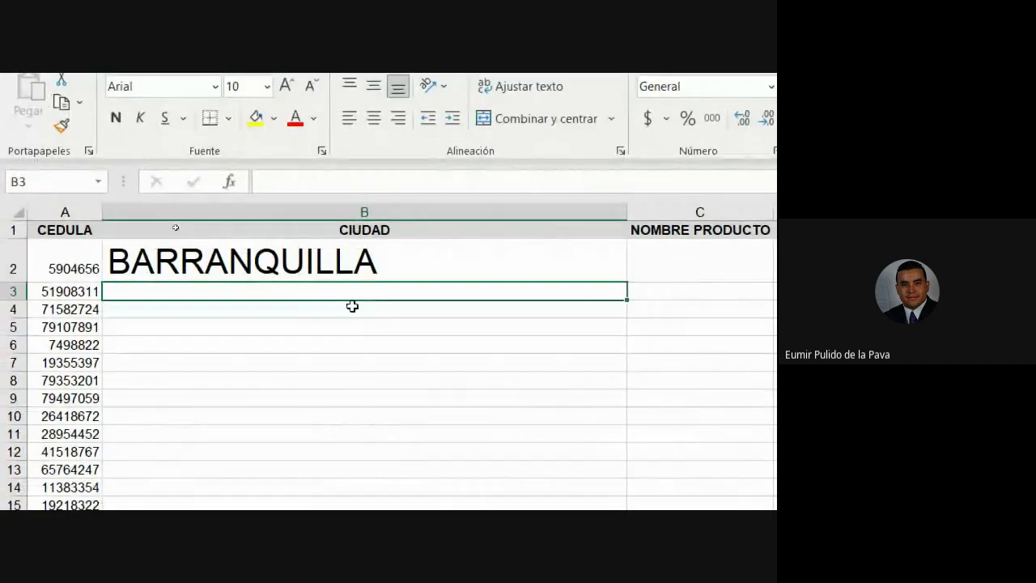
Lock the B2 formula's table with F4 as BASE!$A$1:$J$334.
left_click(393, 258)
double_click(393, 257)
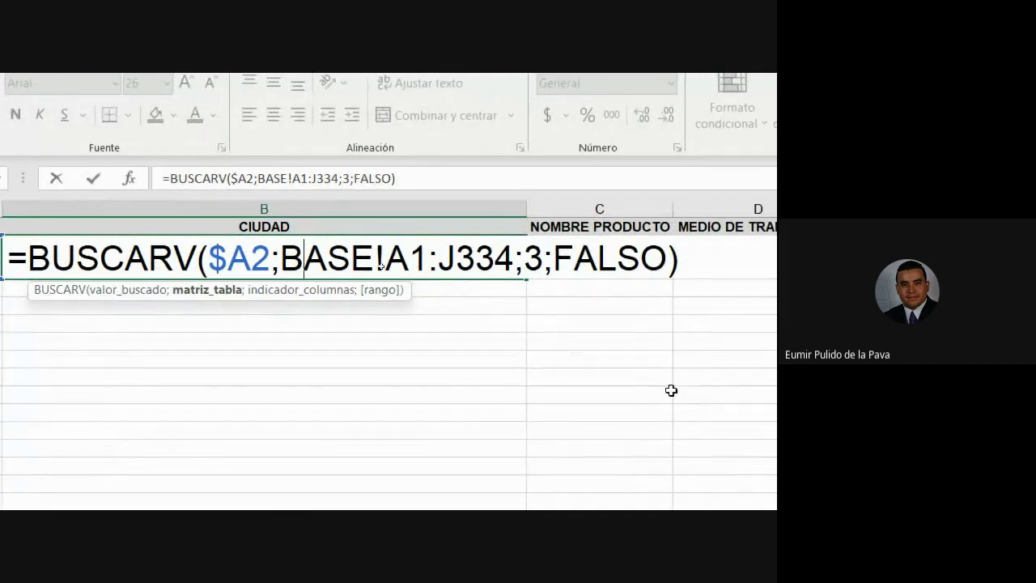
left_click_drag(386, 257, 512, 259)
key("F4")
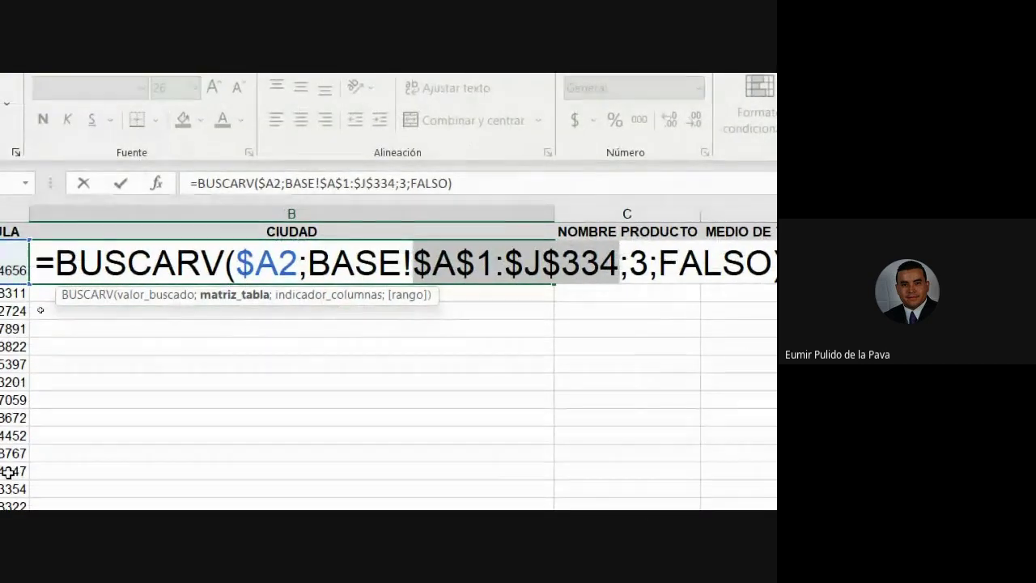
key("Return")
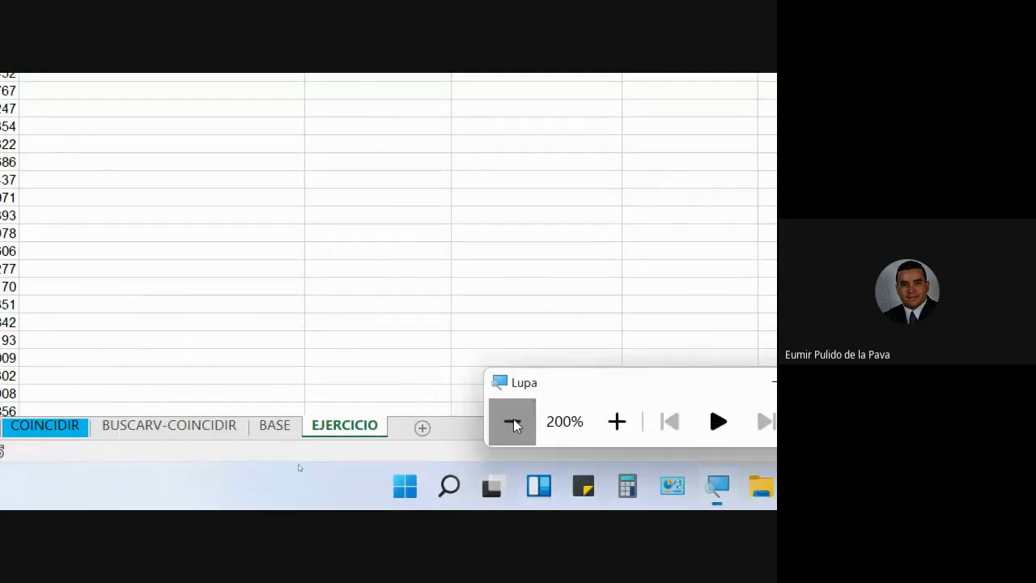
Auto-fit all column widths on the EJERCICIO sheet.
left_click(513, 423)
left_click(430, 447)
left_click(122, 205)
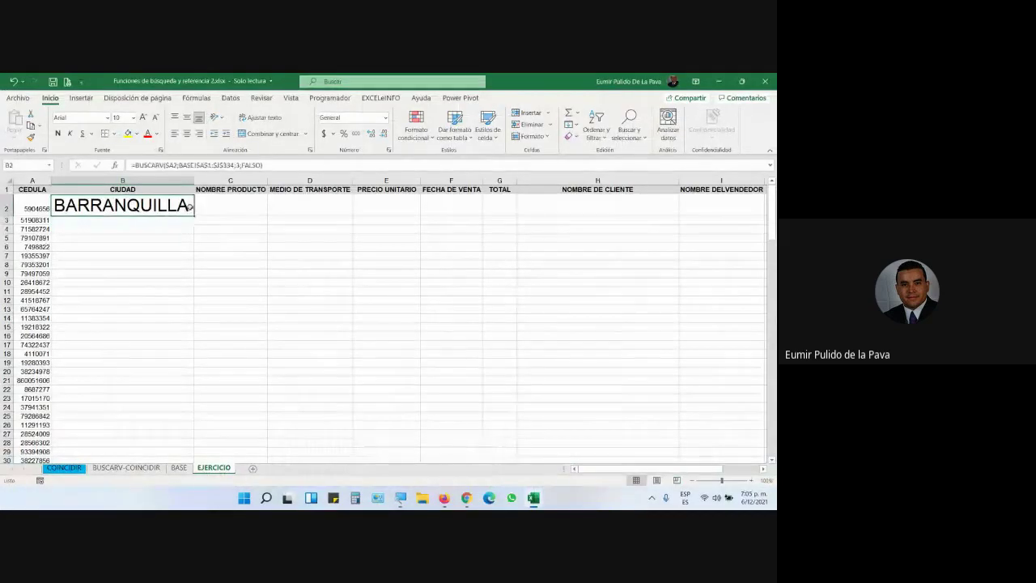
left_click_drag(298, 211, 621, 207)
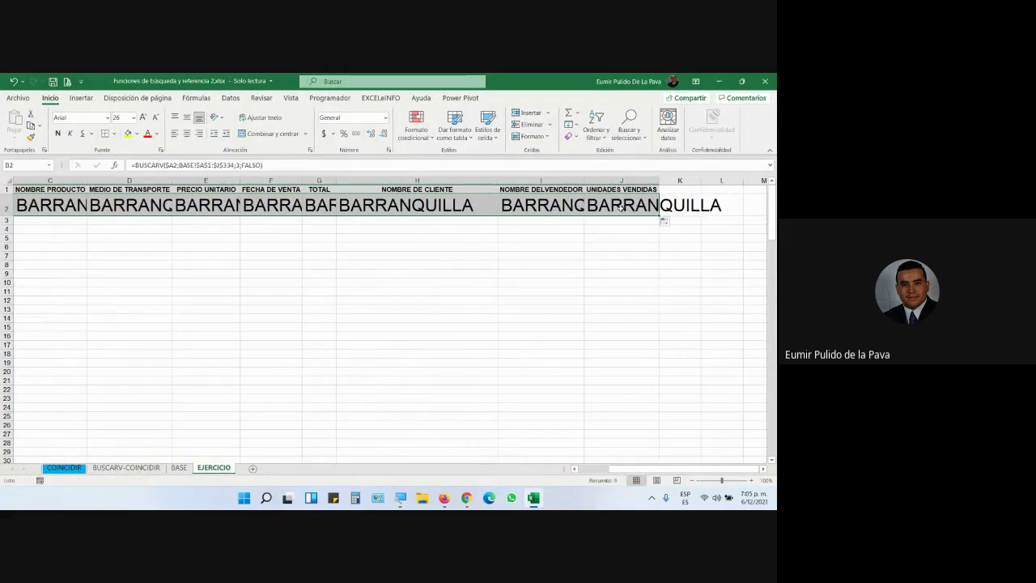
left_click(6, 180)
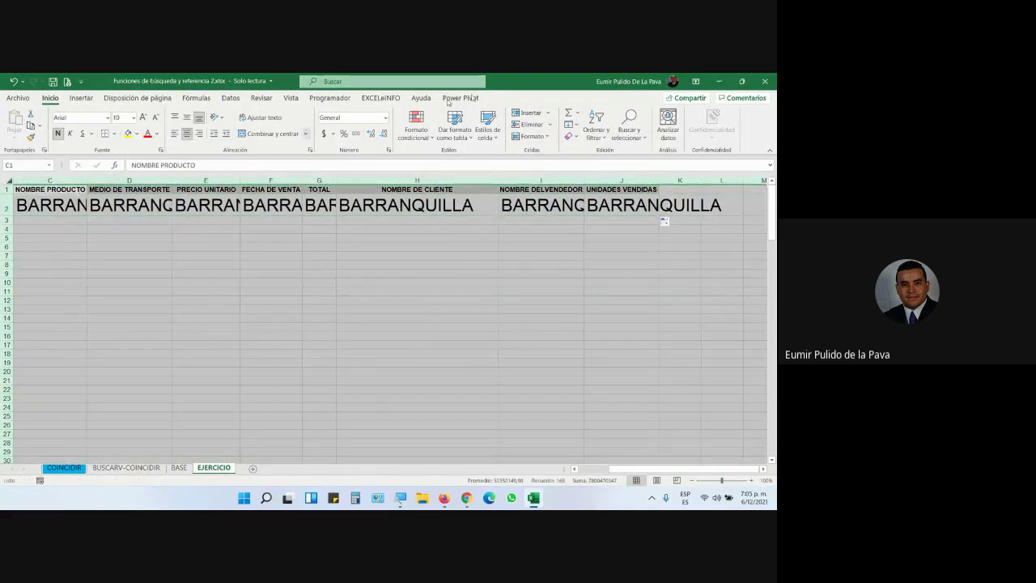
left_click(544, 136)
left_click(569, 210)
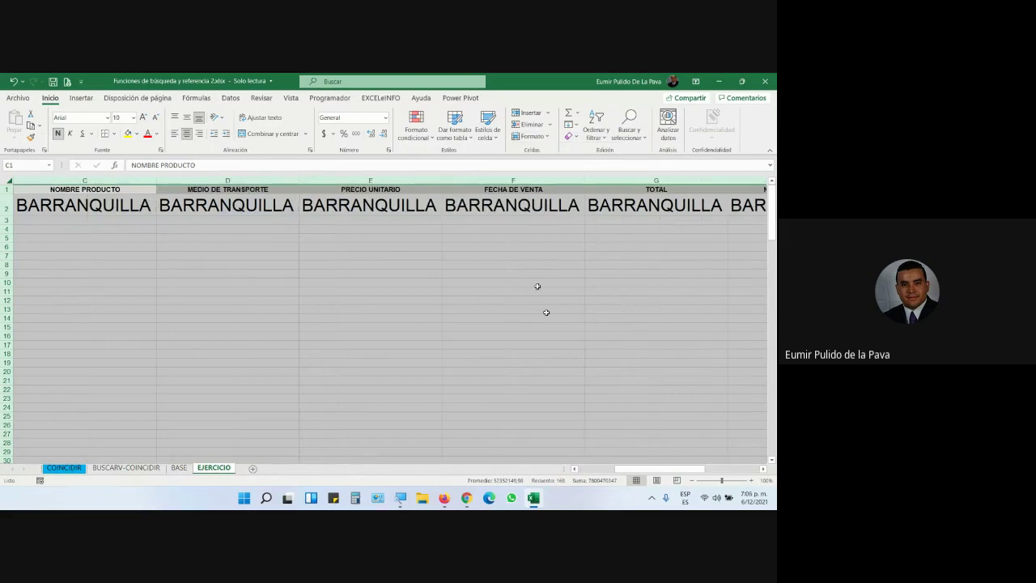
left_click_drag(616, 475, 582, 473)
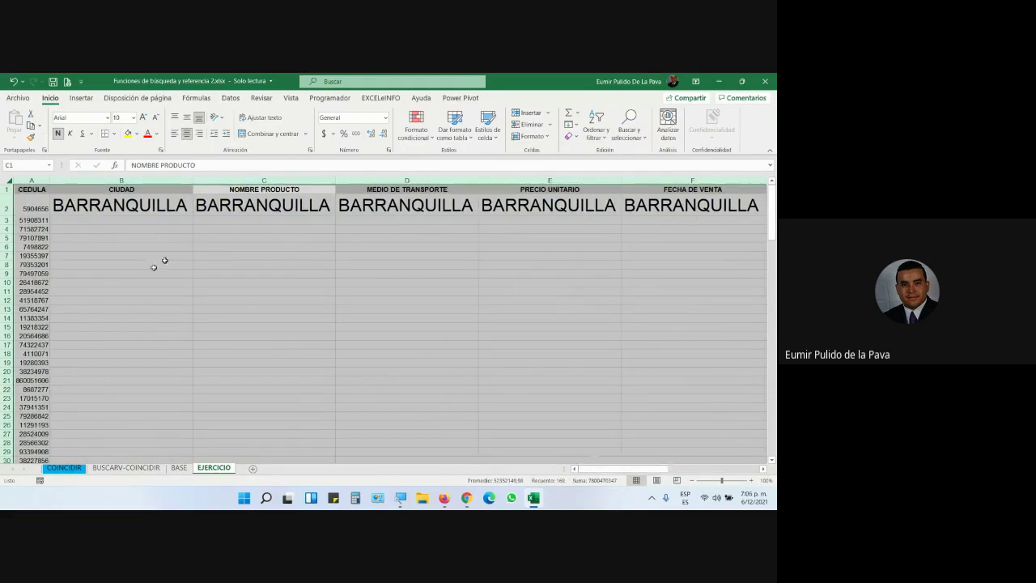
Check B2's BUSCARV formula against the copied columns, then bring up the Google Meet window.
left_click(162, 207)
left_click(285, 188)
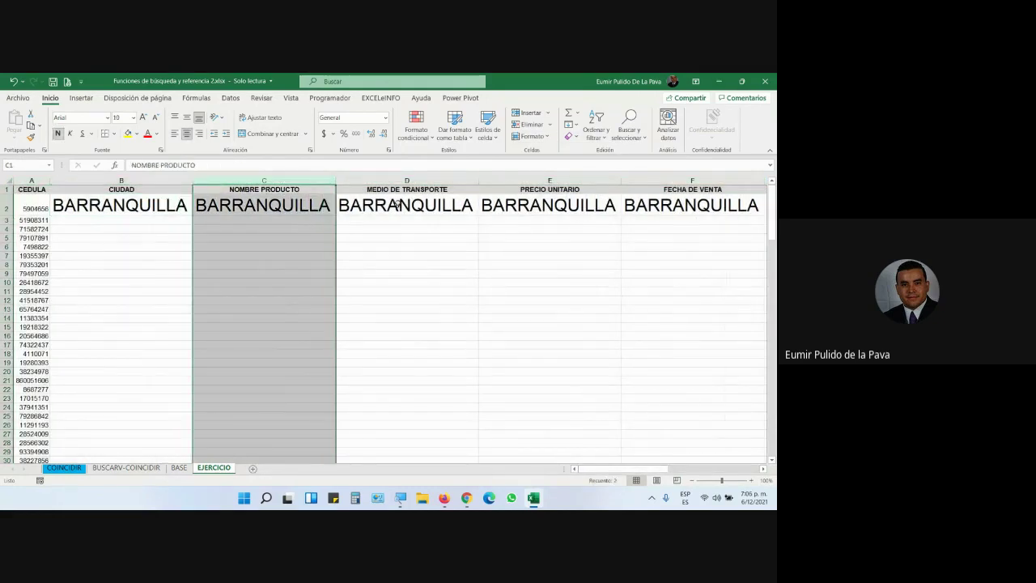
left_click(400, 180)
left_click(526, 180)
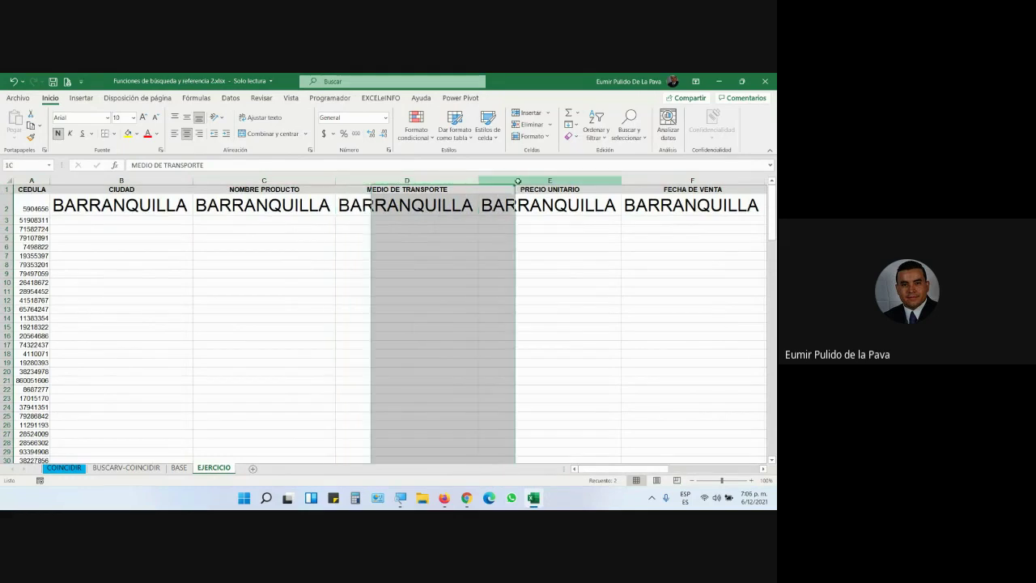
left_click(154, 208)
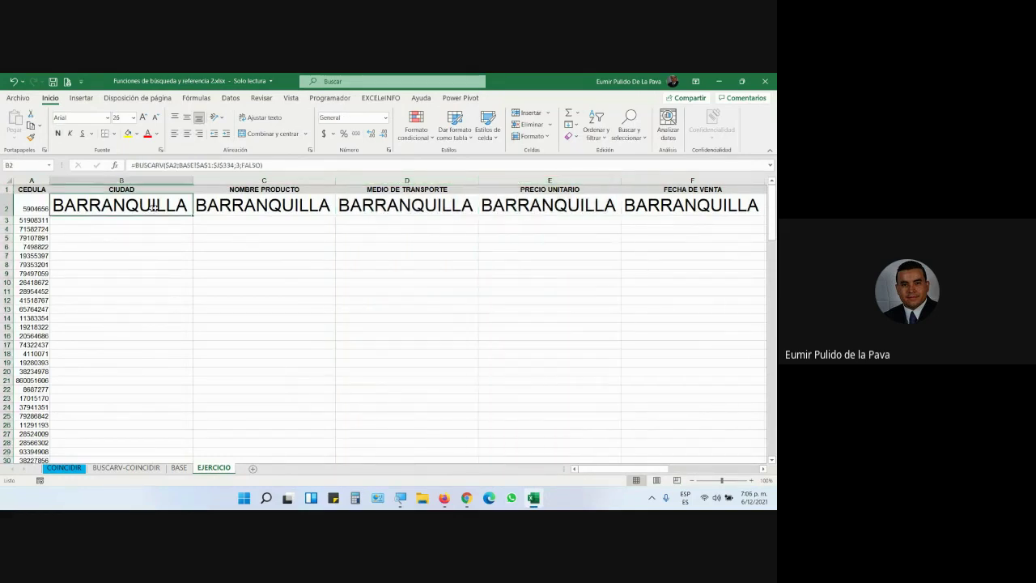
mouse_move(467, 497)
left_click(440, 414)
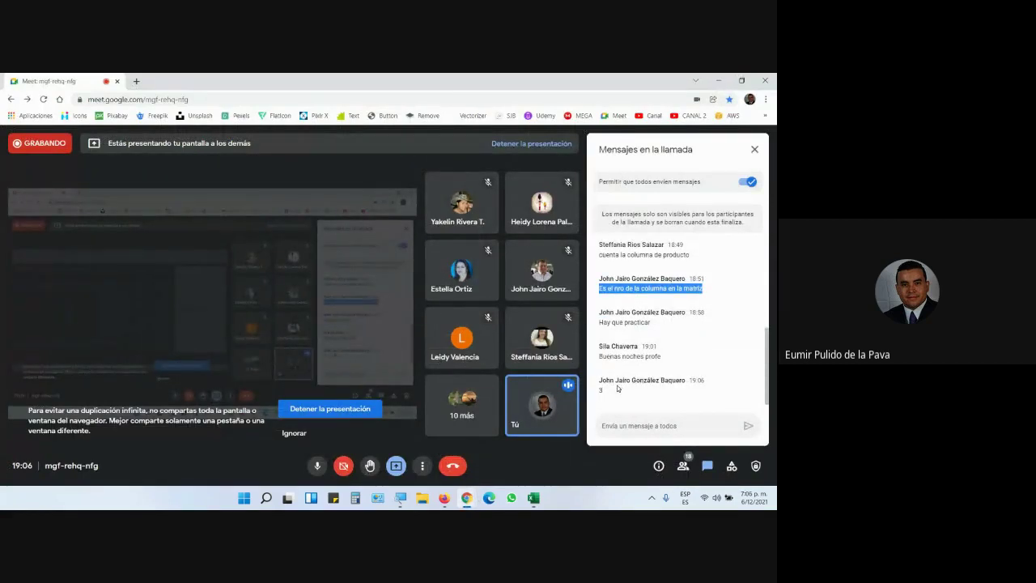
Select the latest Meet chat reply, then return to Excel and open C2's formula for editing.
double_click(605, 392)
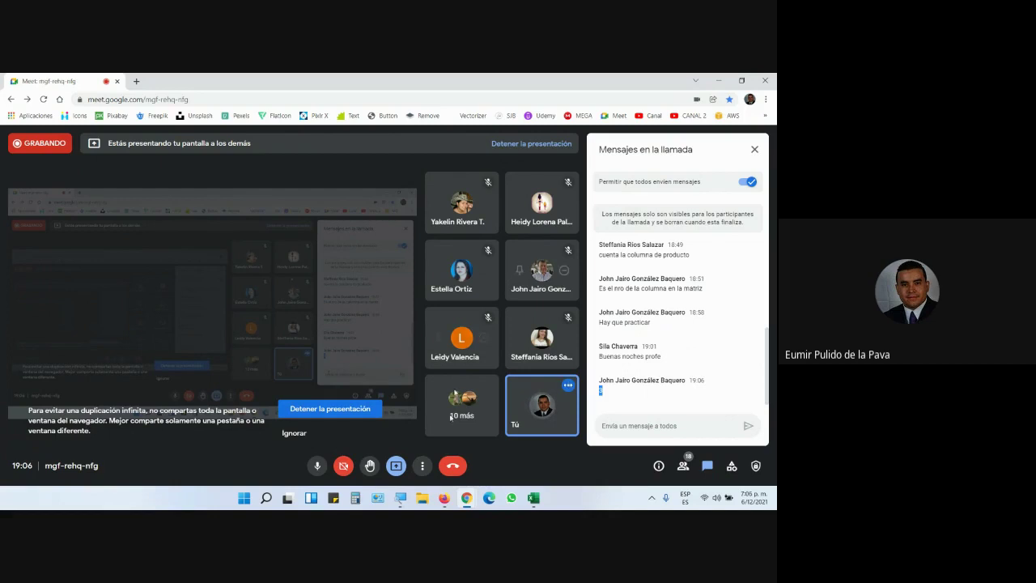
left_click(534, 498)
double_click(283, 203)
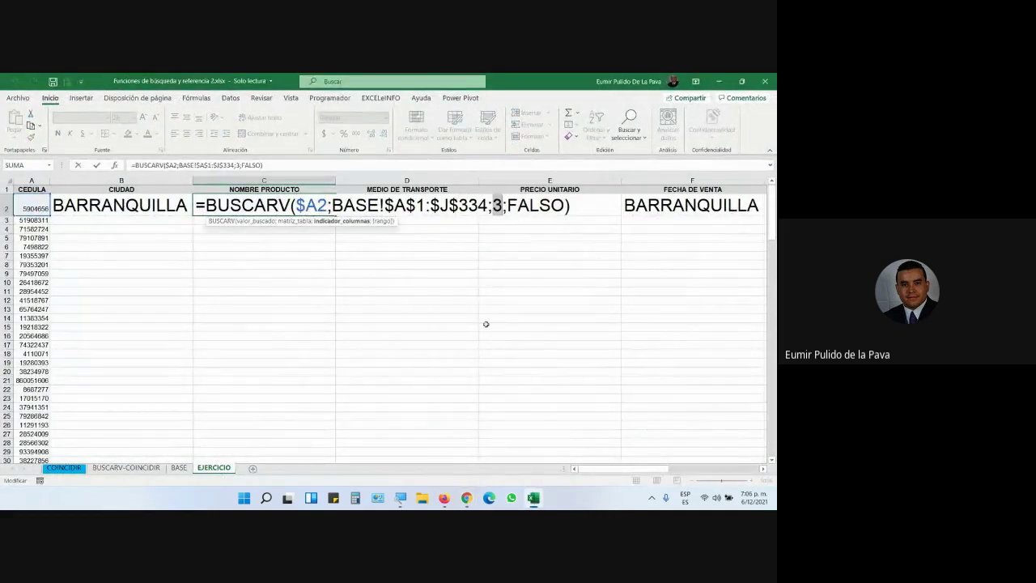
Cancel the edit and inspect the CIUDAD column on the BASE sheet.
key("Escape")
left_click(179, 468)
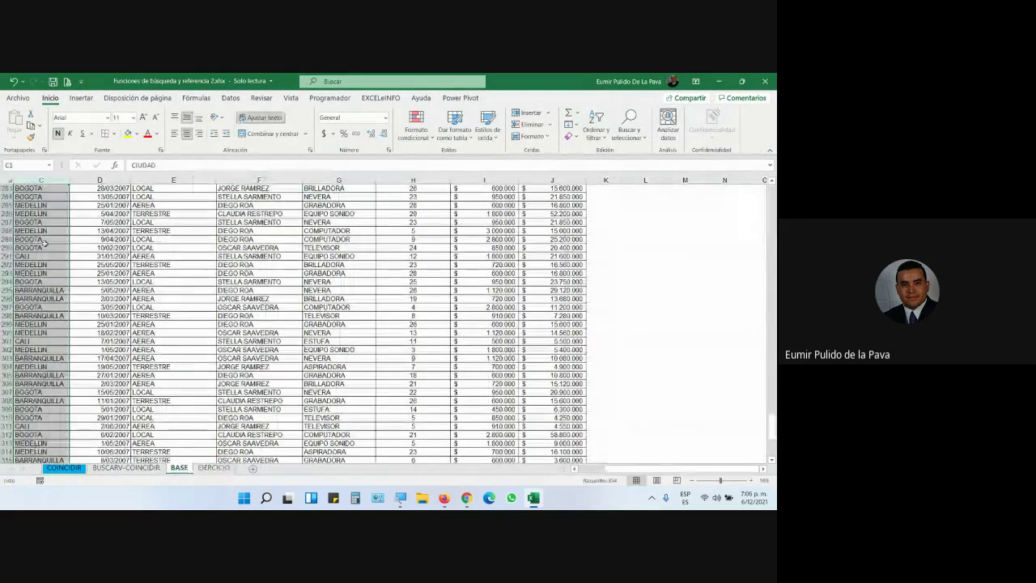
key("ctrl+Home")
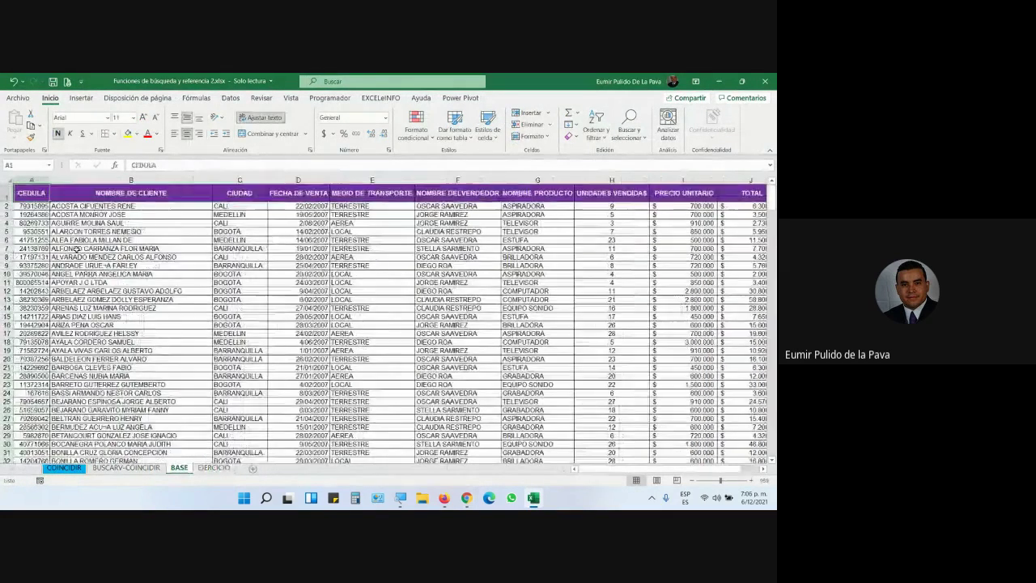
left_click(231, 178)
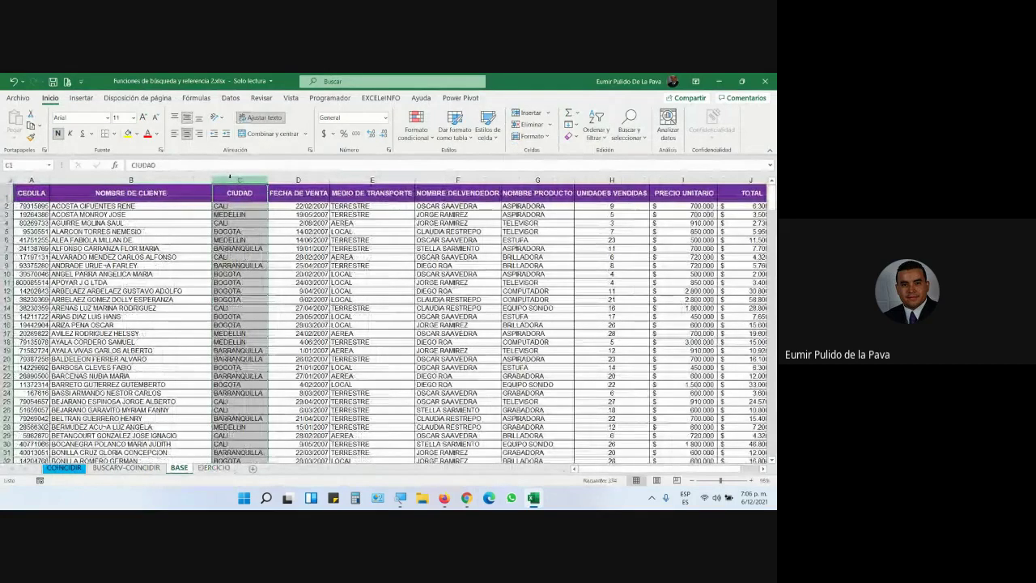
left_click(217, 468)
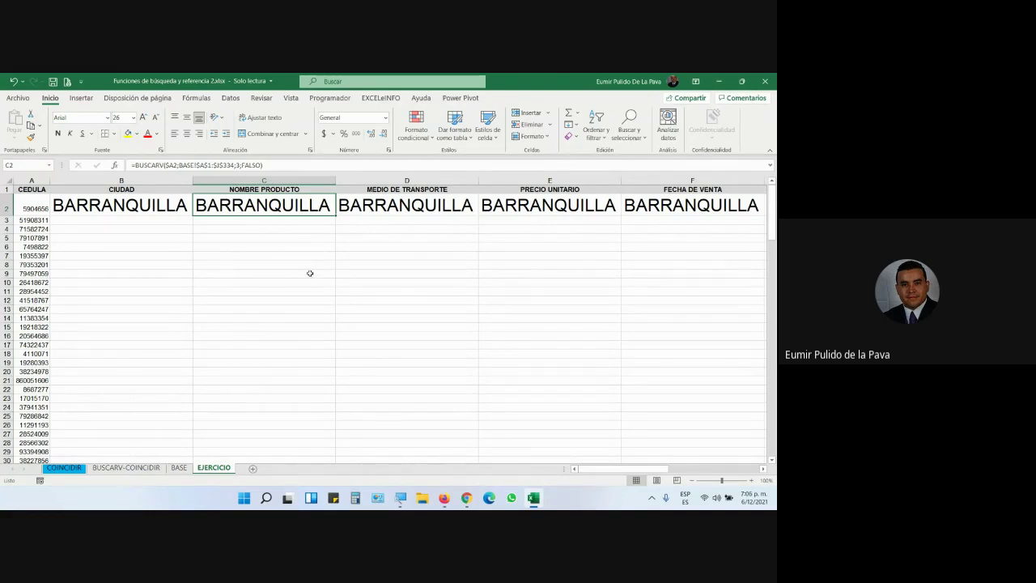
Count the BASE columns to find NOMBRE PRODUCTO is column 7.
left_click(179, 468)
left_click(47, 180)
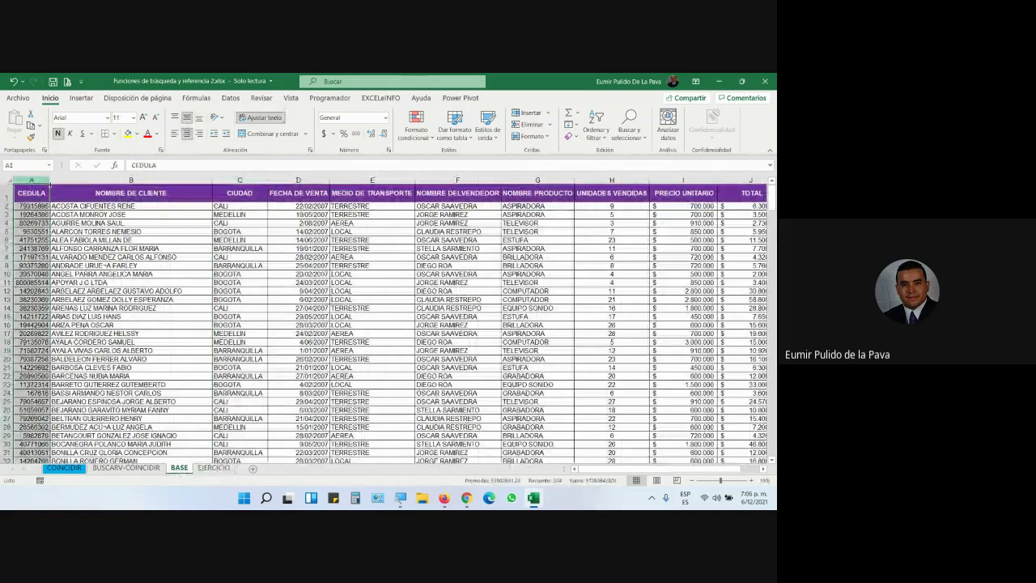
left_click(239, 180)
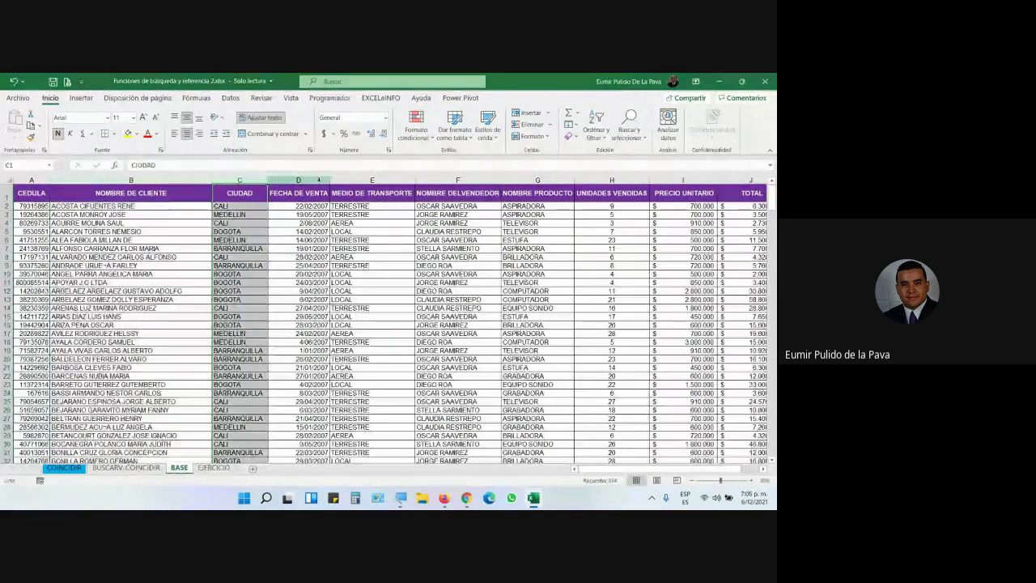
left_click(319, 180)
left_click(372, 180)
left_click(440, 180)
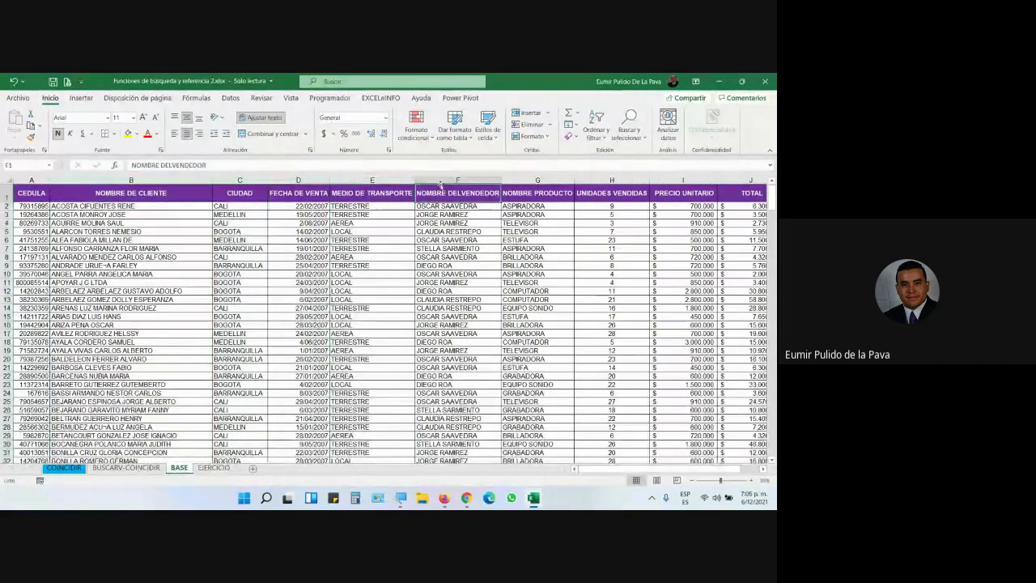
left_click(538, 180)
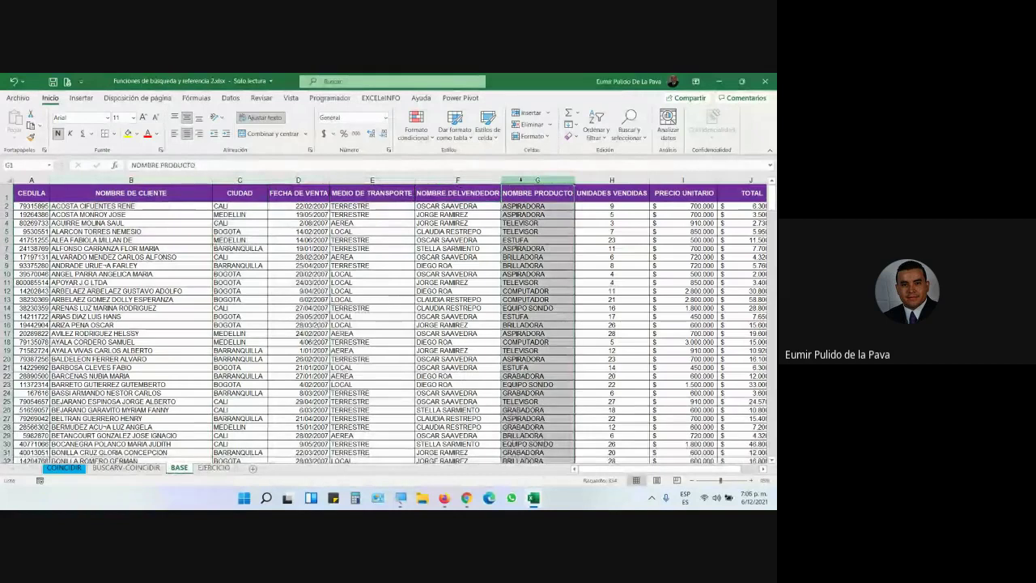
left_click(213, 468)
Change C2's column index from 3 to 7 so it returns TELEVISOR.
key("F2")
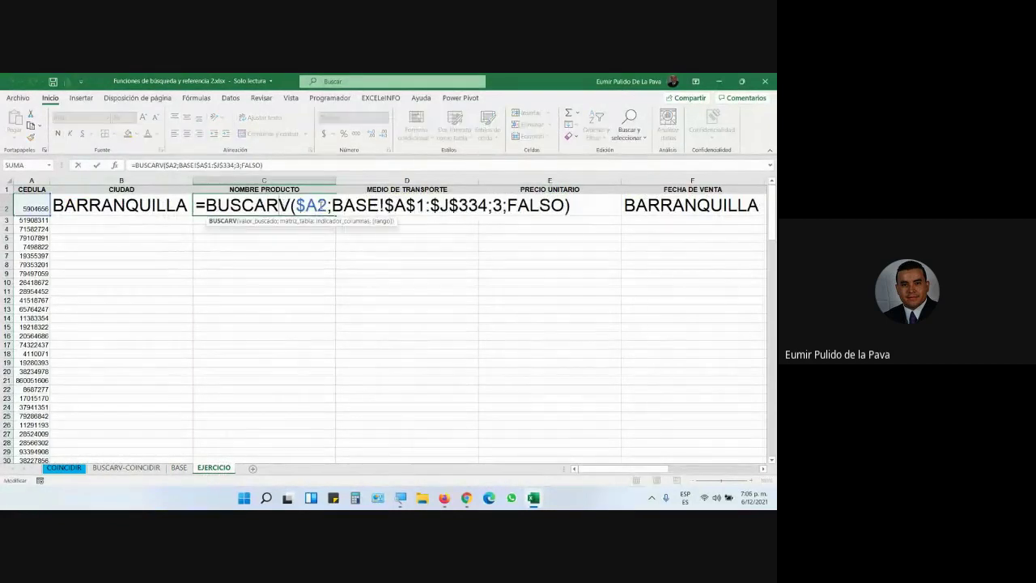
left_click(503, 205)
key("BackSpace")
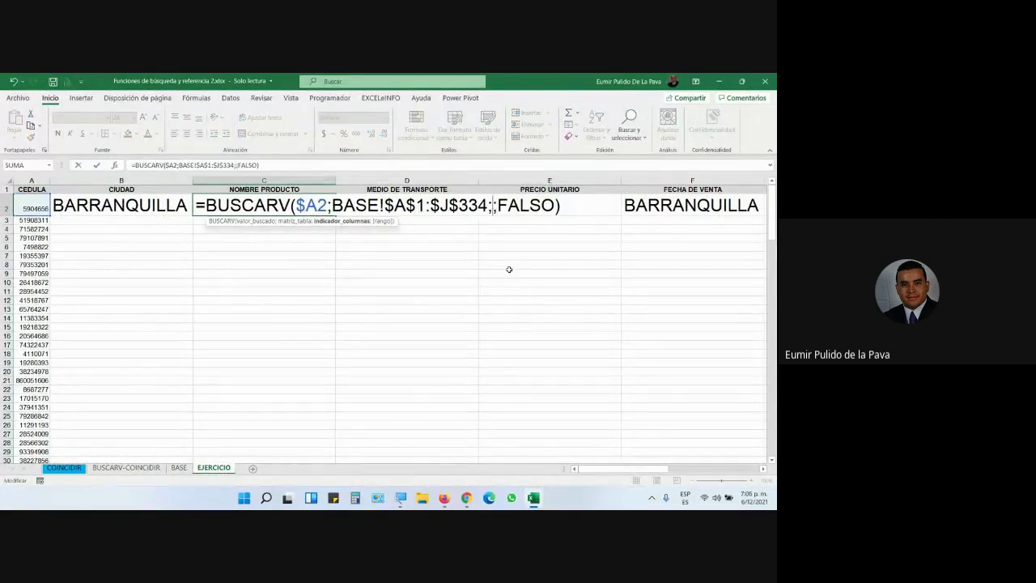
type("7")
key("Return")
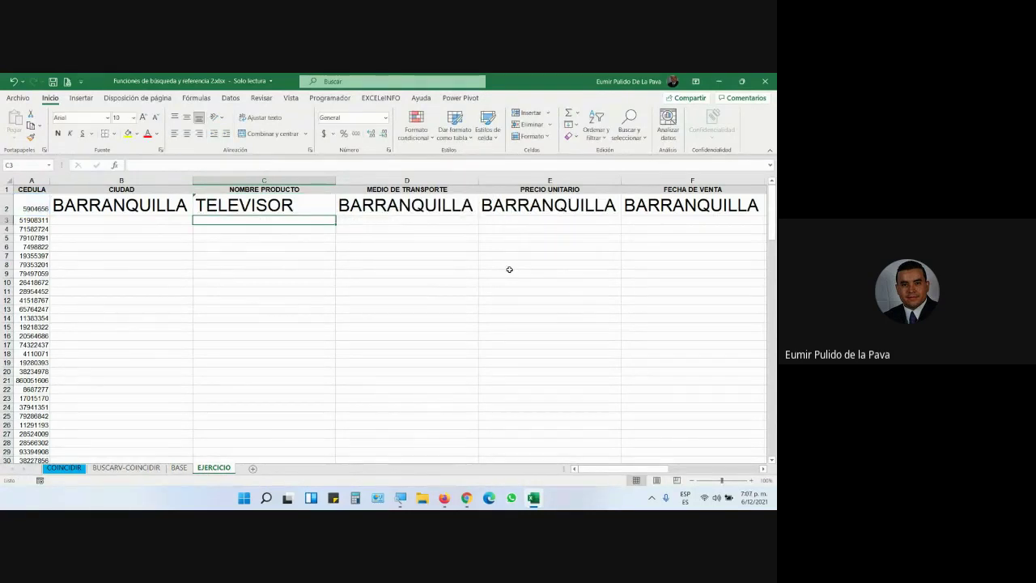
Count the BASE columns to find MEDIO DE TRANSPORTE is column 5.
left_click(446, 213)
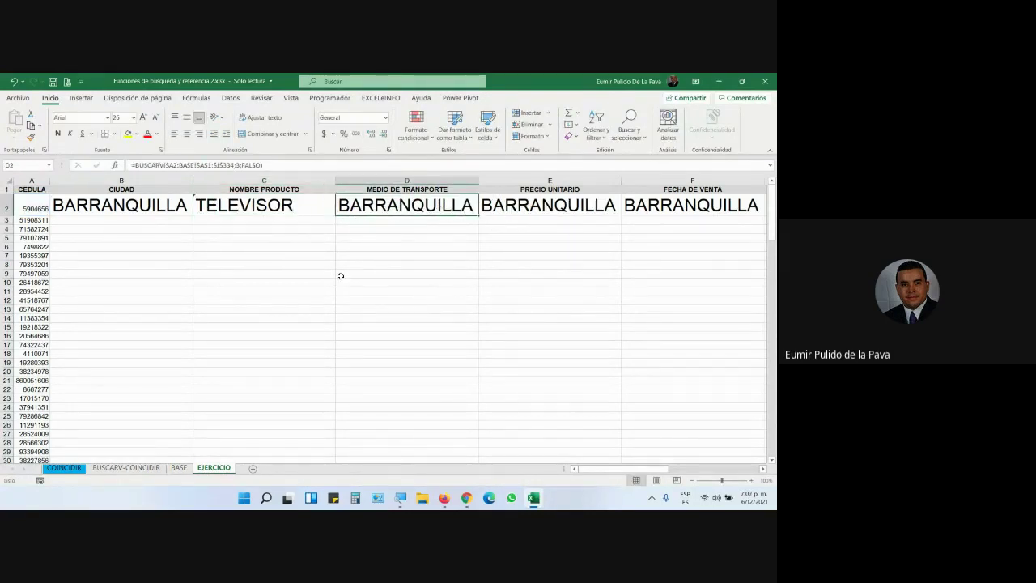
left_click(179, 468)
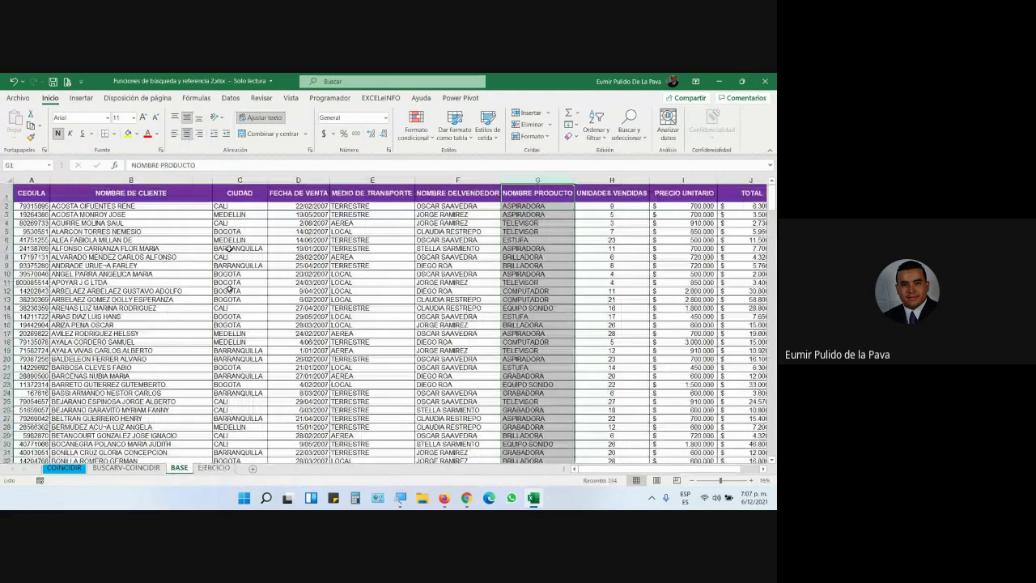
left_click(130, 191)
left_click(240, 191)
left_click(298, 191)
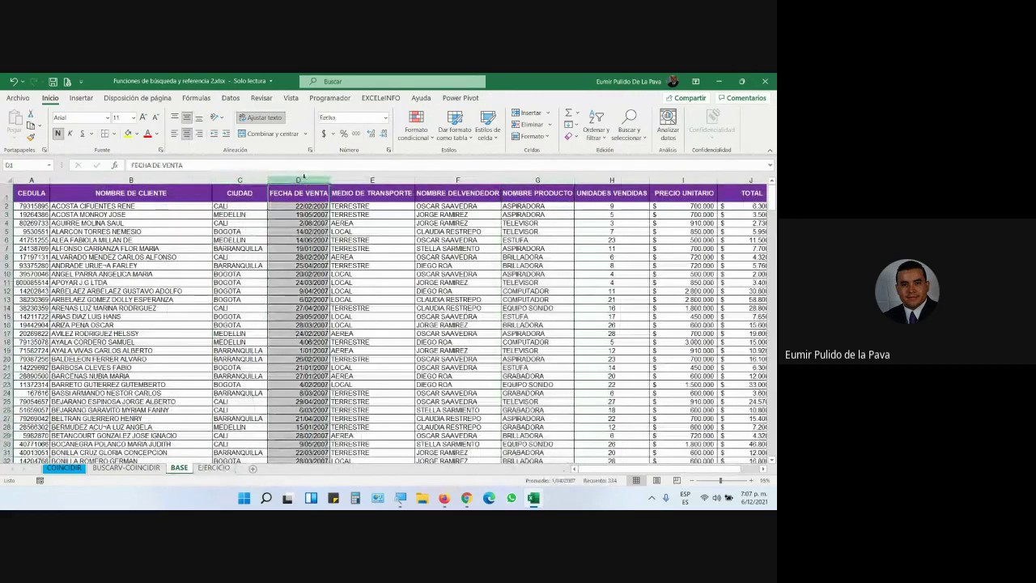
left_click(351, 191)
Change D2's column index from 3 to 5 so it returns AEREA.
left_click(214, 468)
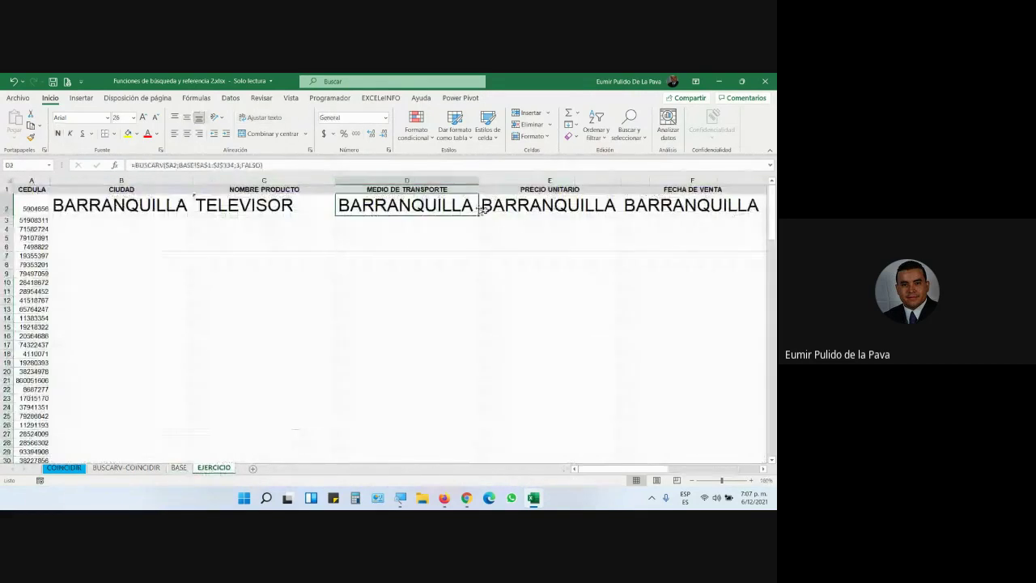
double_click(457, 206)
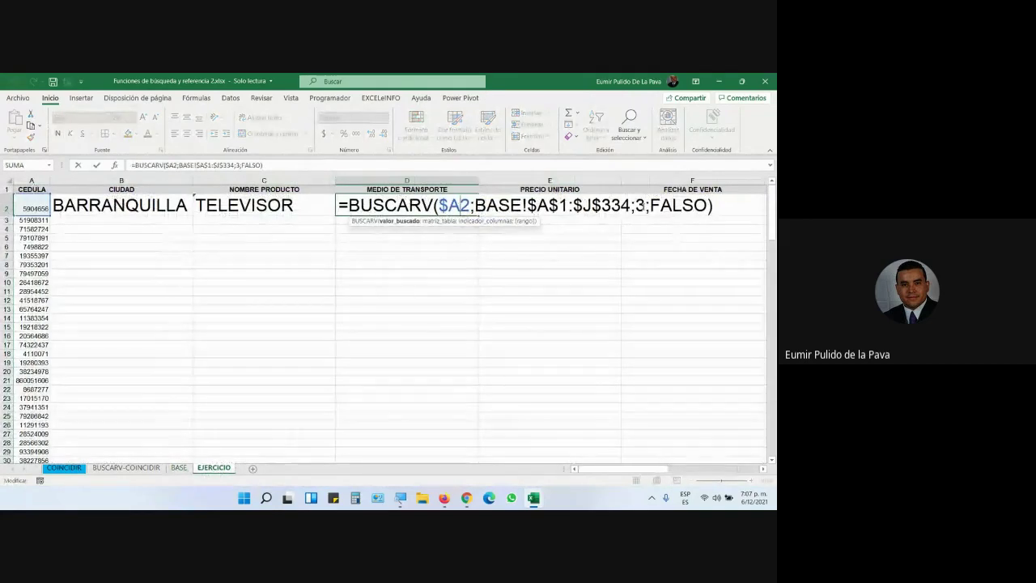
left_click(648, 206)
key("BackSpace")
type("5")
key("Return")
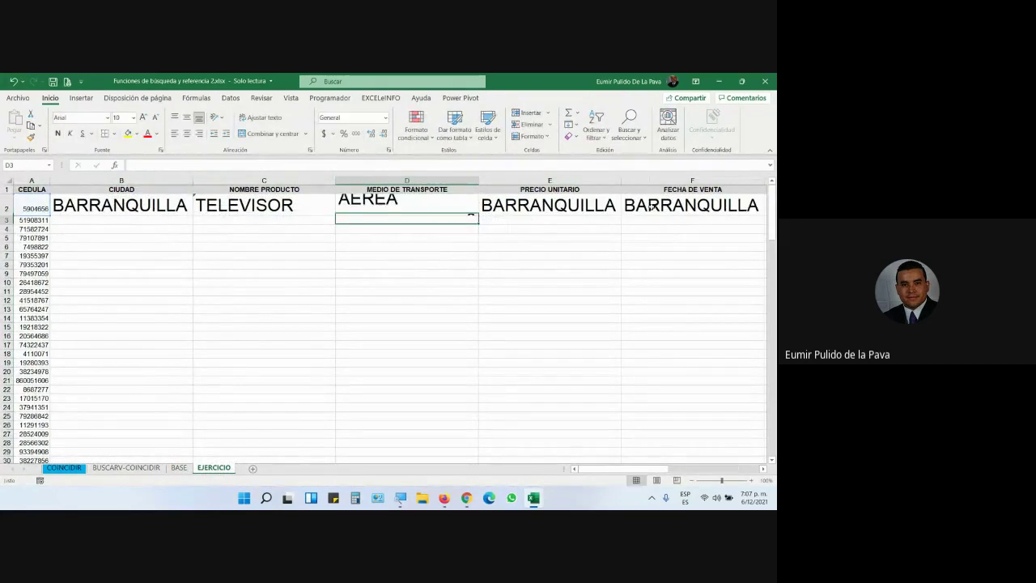
Count the BASE columns to find PRECIO UNITARIO is column 9.
left_click(551, 180)
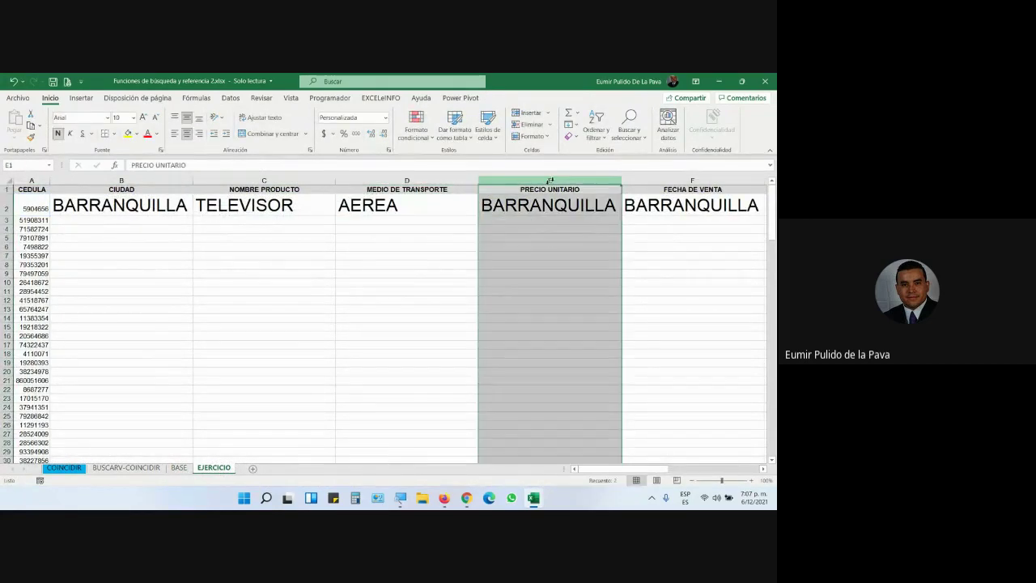
left_click(179, 468)
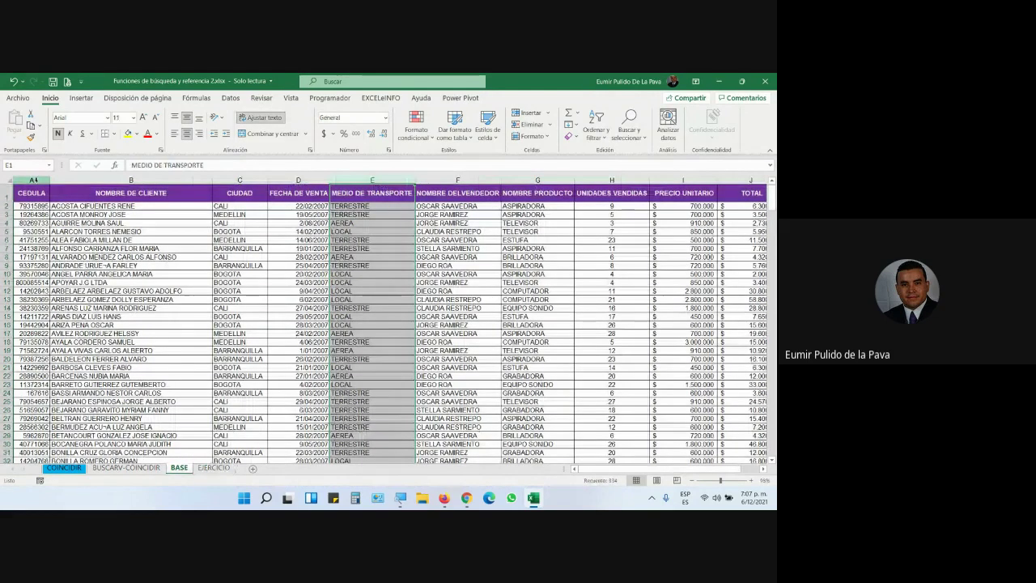
left_click(298, 180)
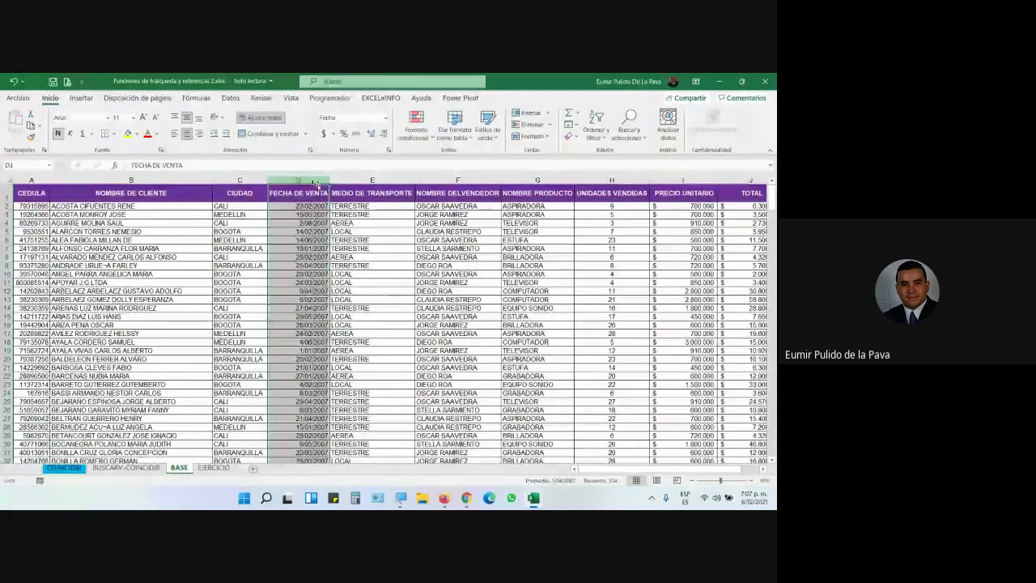
left_click(371, 180)
left_click(457, 179)
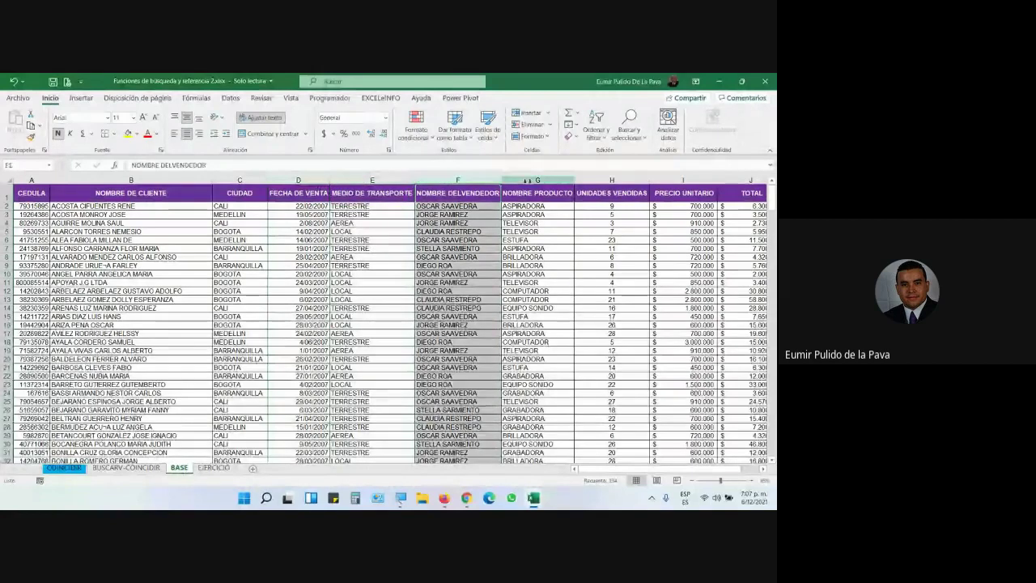
left_click(538, 180)
left_click(595, 180)
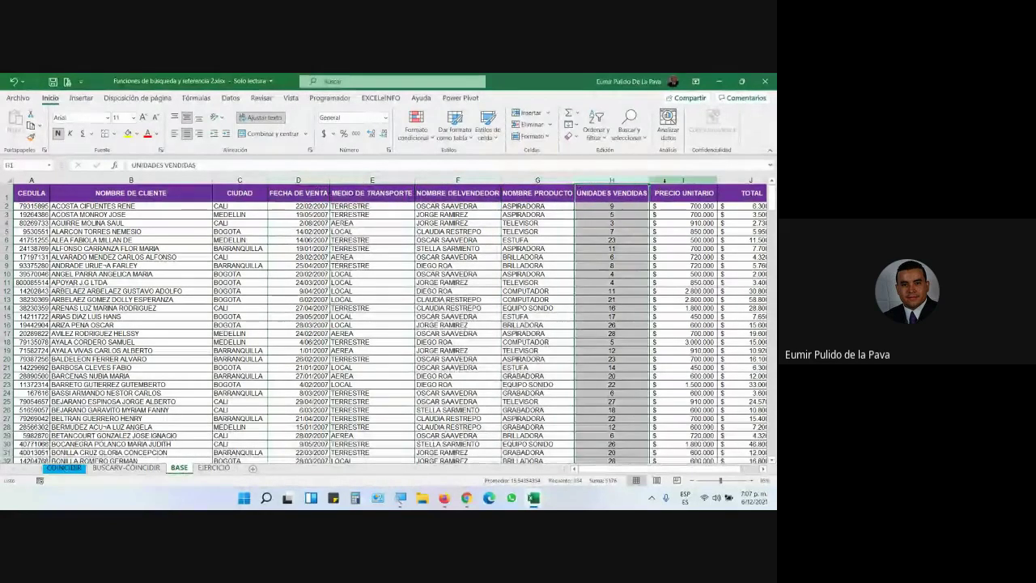
left_click(684, 180)
Change E2's column index from 3 to 9 so it returns 910000.
left_click(214, 468)
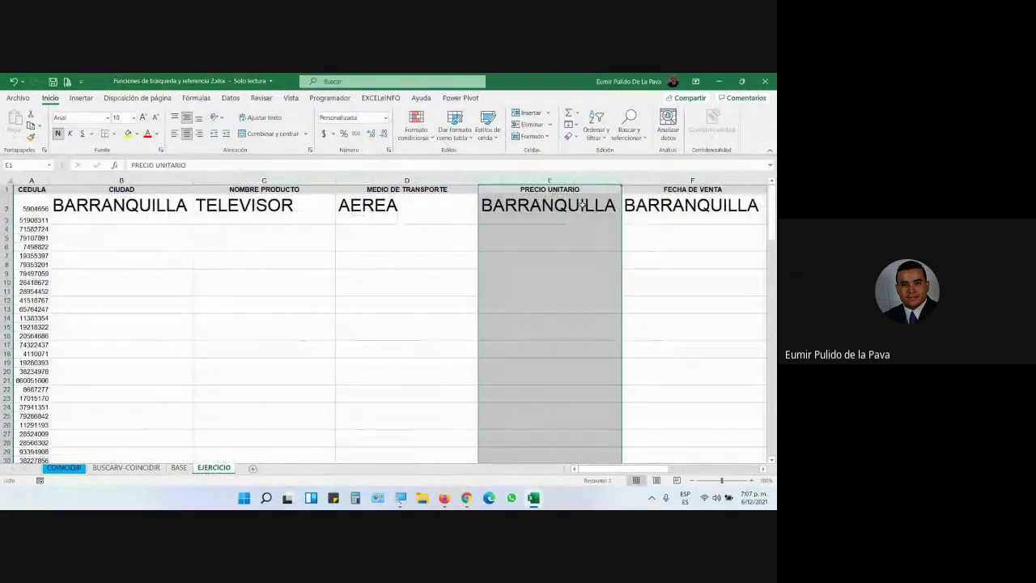
double_click(598, 237)
left_click(554, 229)
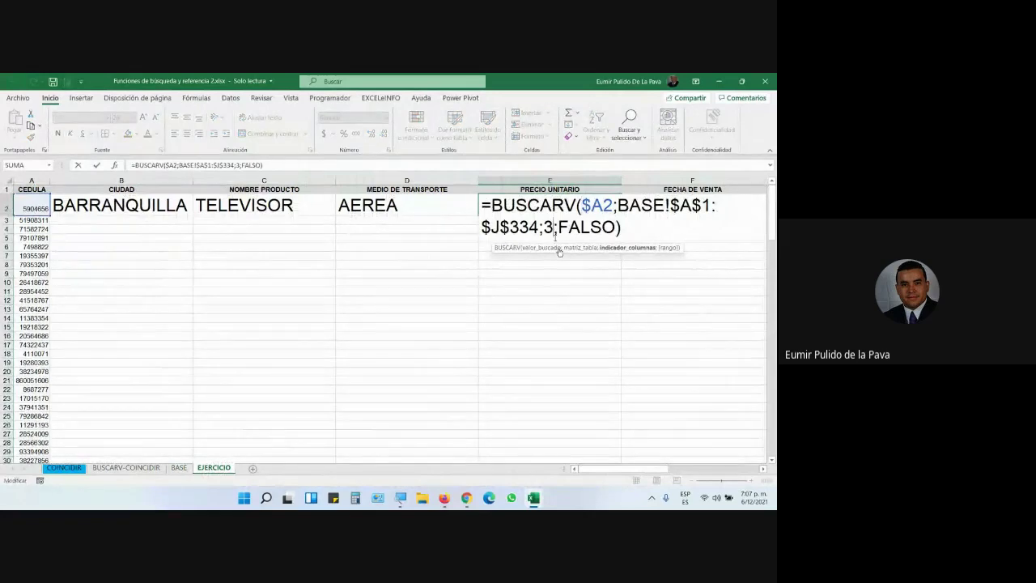
key("BackSpace")
type("9")
key("Return")
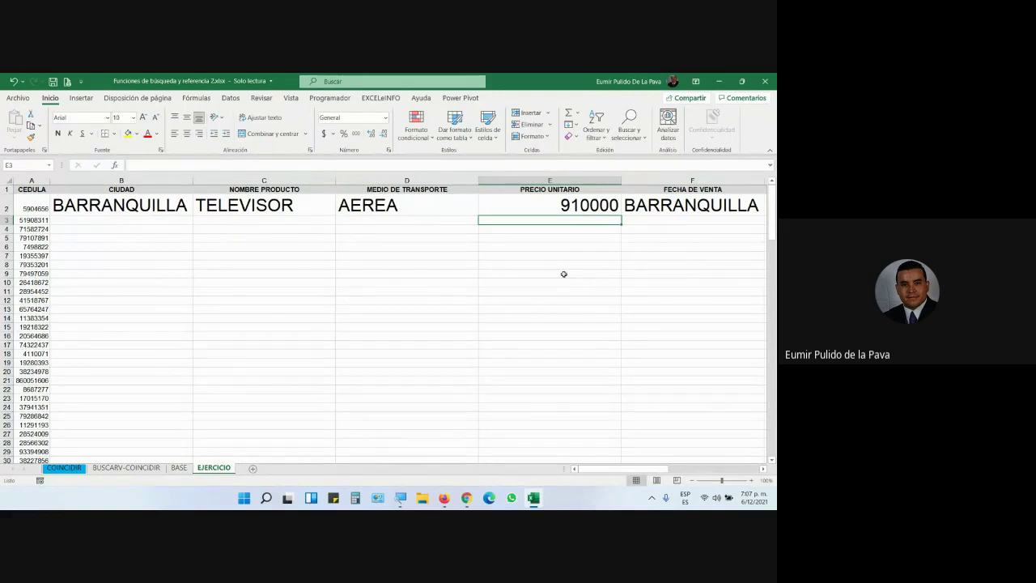
Bring up the Meet call, then open Funciones_Si_Y_COVID19.xlsx from File Explorer's recent files.
mouse_move(466, 498)
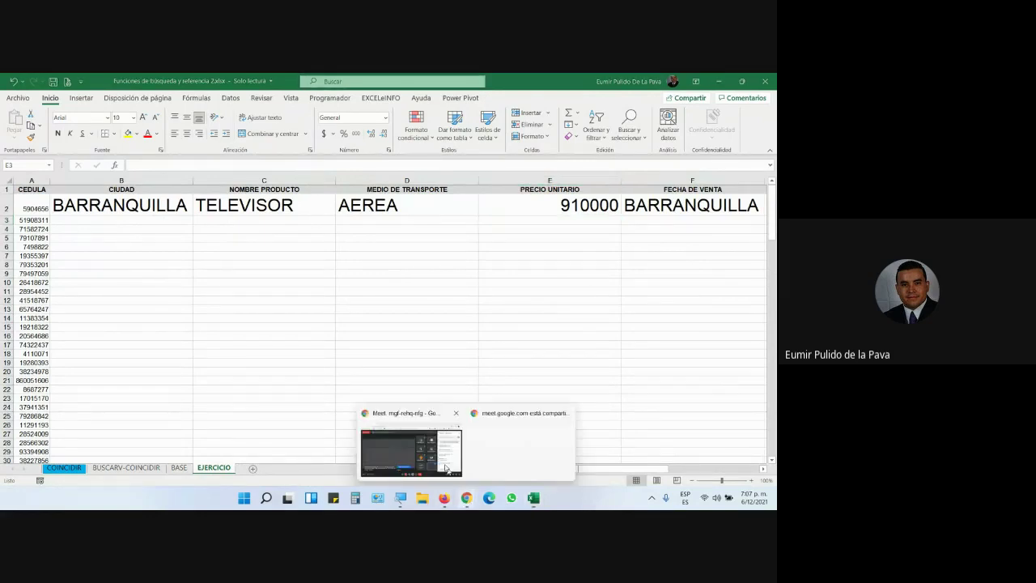
left_click(441, 463)
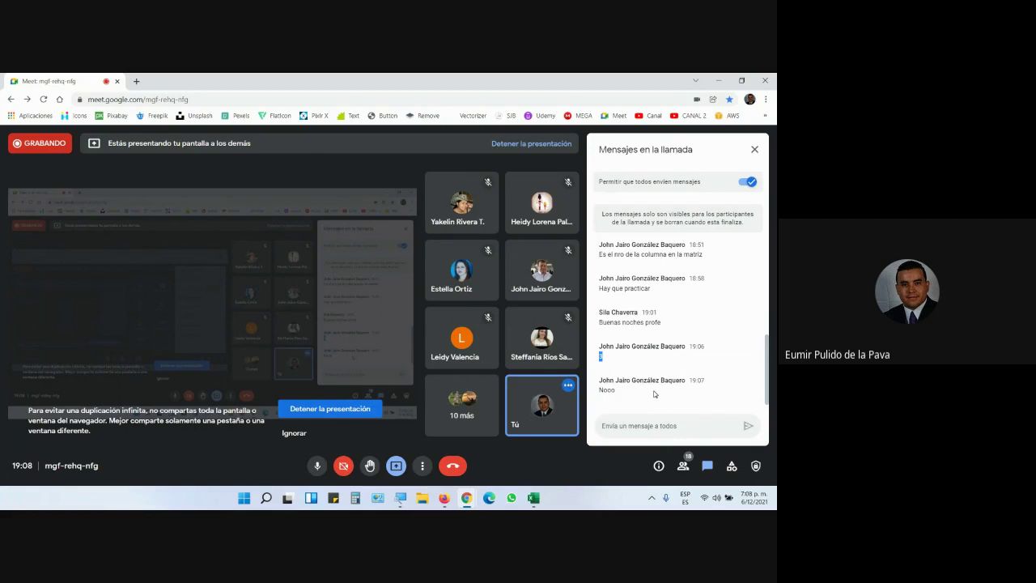
left_click(422, 498)
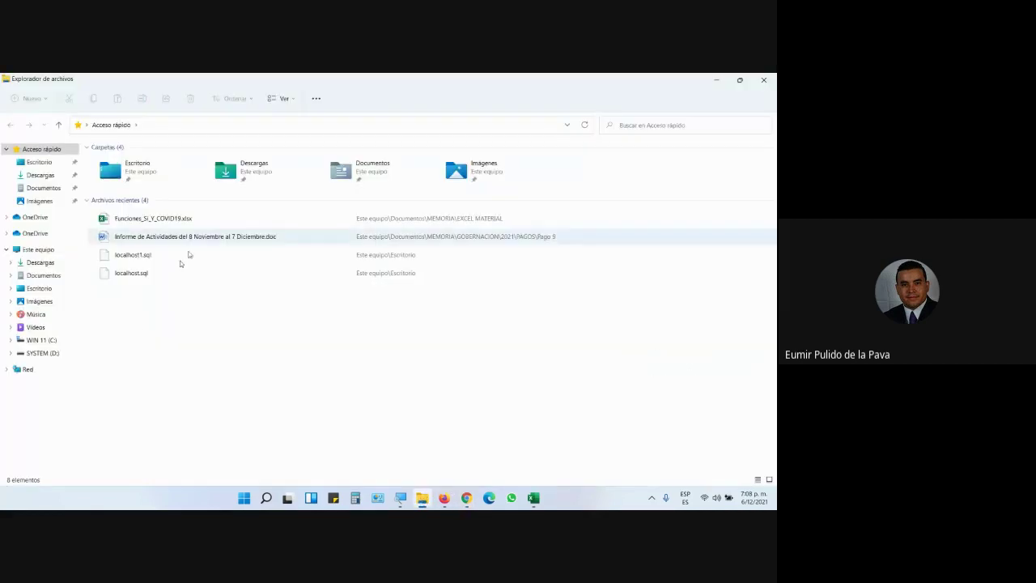
double_click(144, 219)
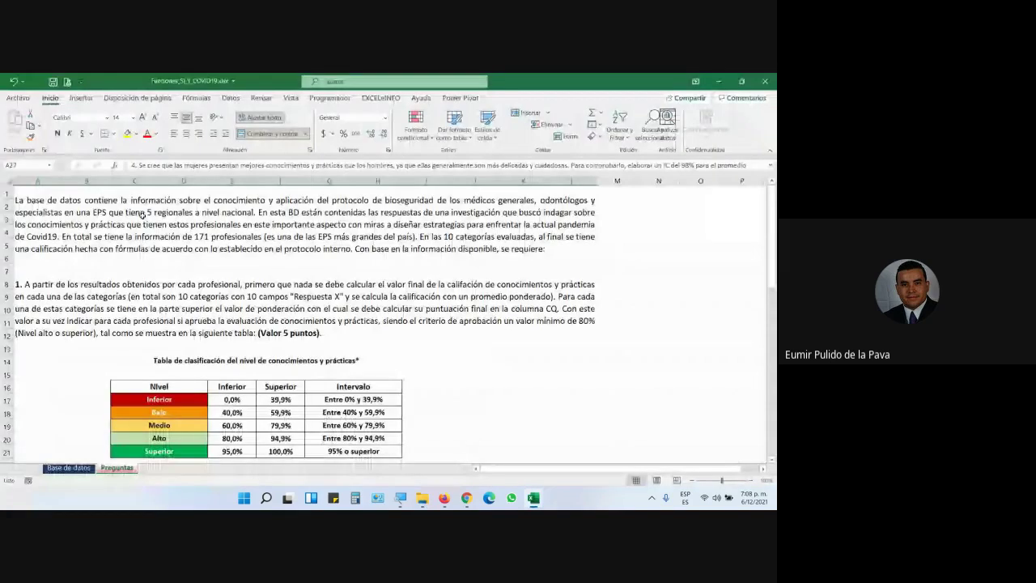
Browse the Base de datos responses, checking the columns around CK and CQ.
left_click(71, 468)
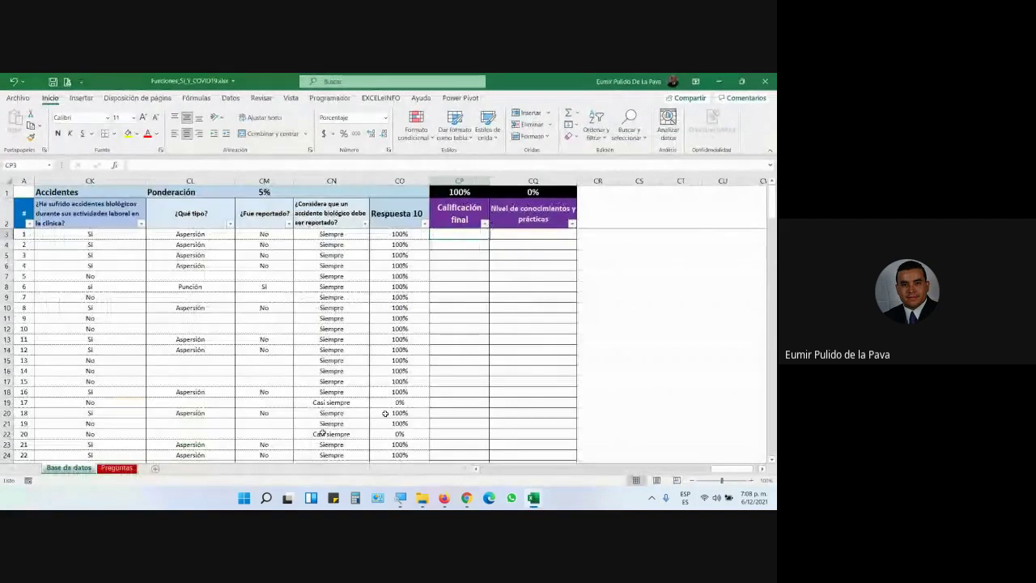
left_click(533, 182)
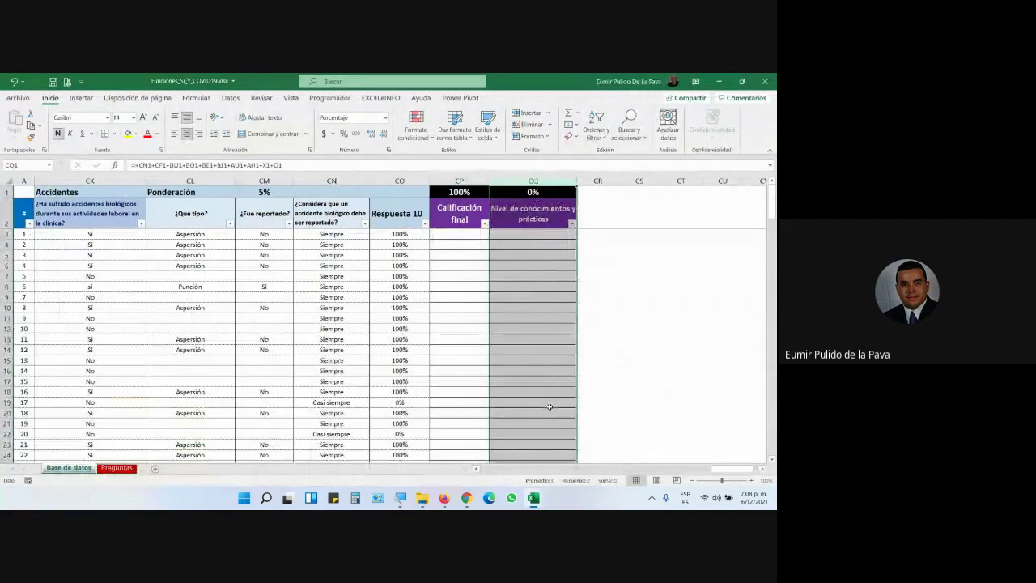
key("Left")
key("Left")
key("Left")
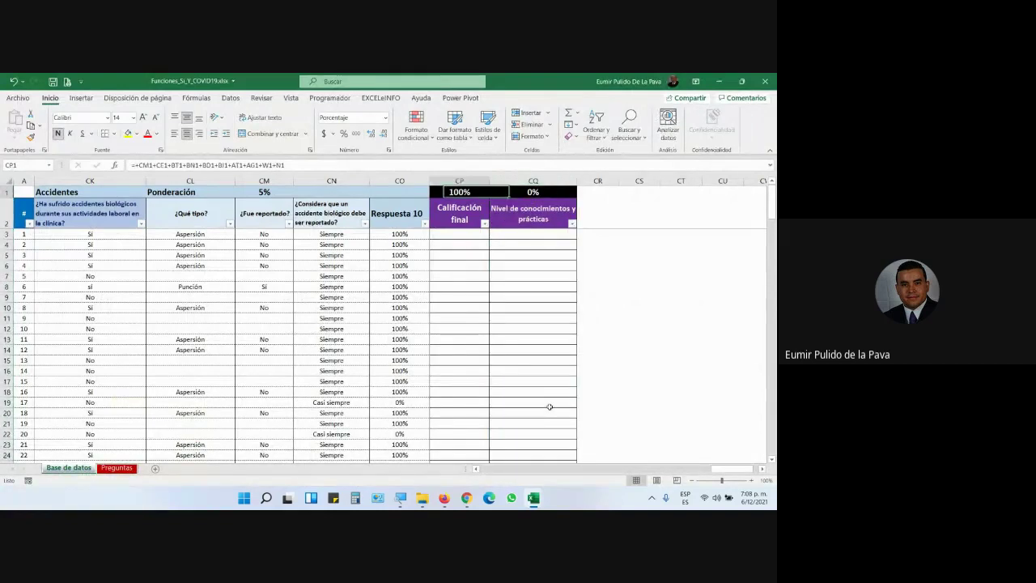
key("Left")
key("Left")
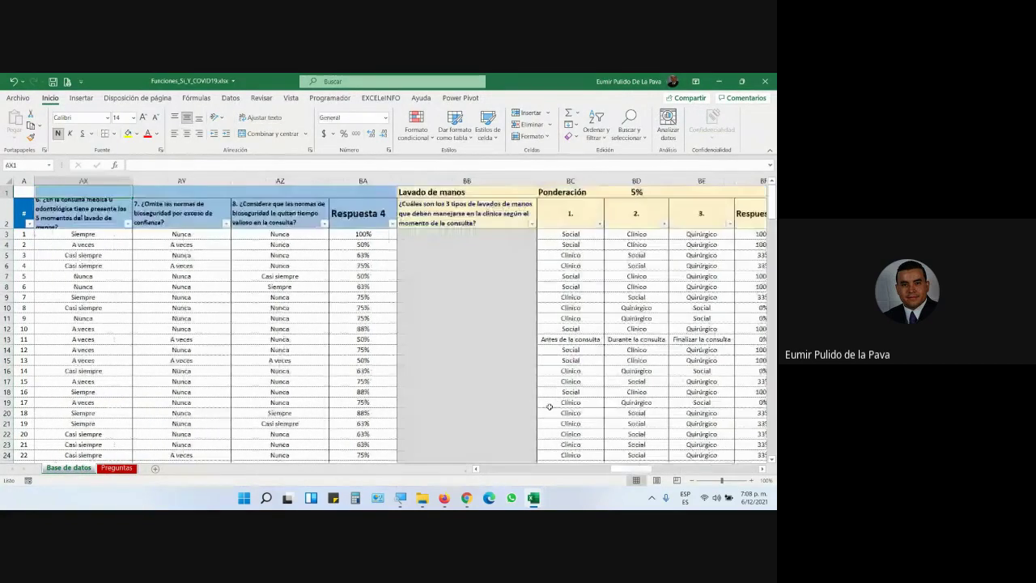
key("Left")
key("Left")
key("Left")
key("Left")
key("Left")
key("Left")
key("Right")
key("Right")
key("Right")
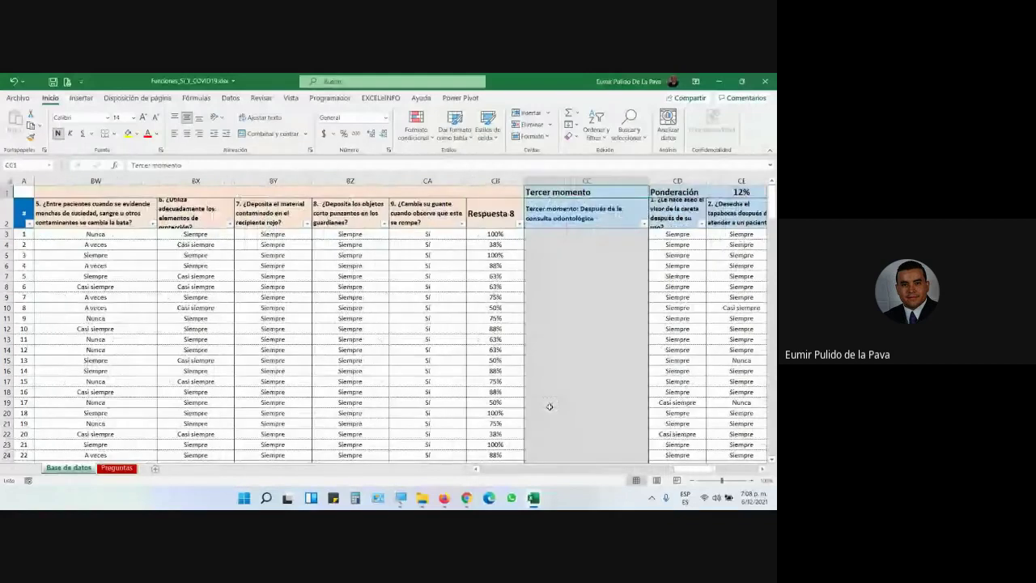
key("Right")
key("Right")
key("Right")
key("Right")
key("Right")
key("Right")
key("Right")
key("Right")
key("Right")
key("Right")
key("Right")
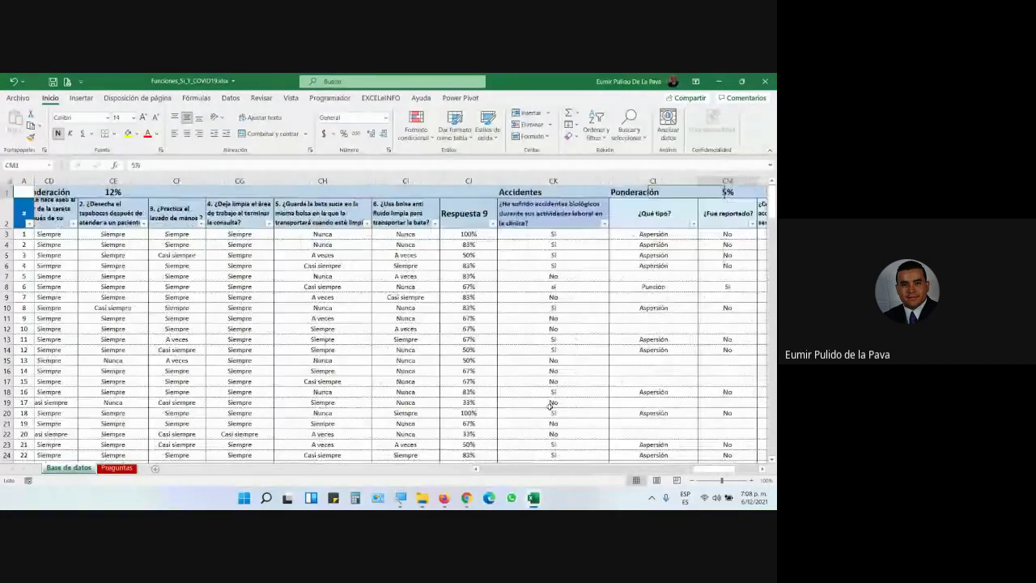
key("Right")
key("Right")
key("Right")
key("Right")
key("Right")
key("Right")
key("Right")
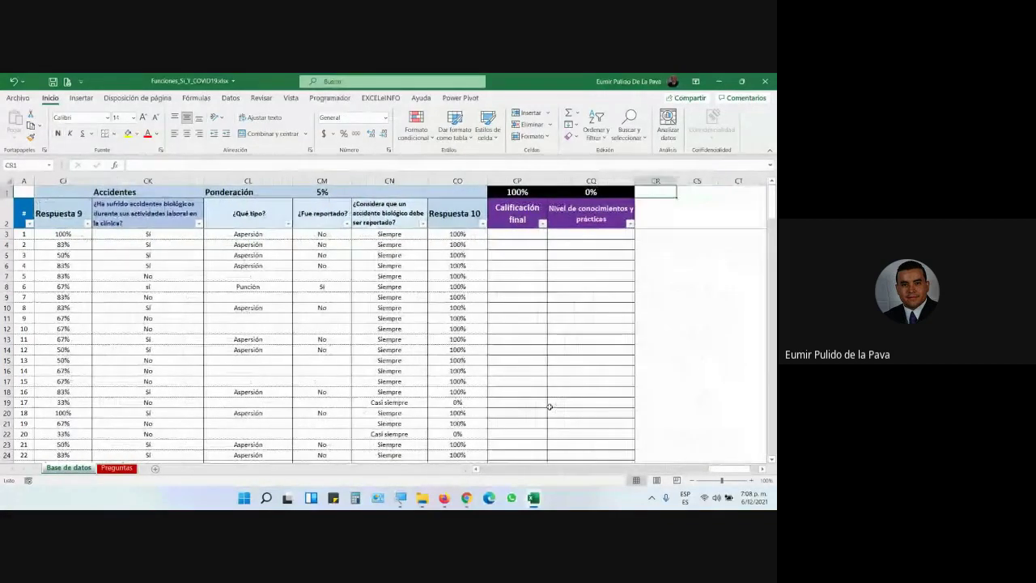
left_click(600, 182)
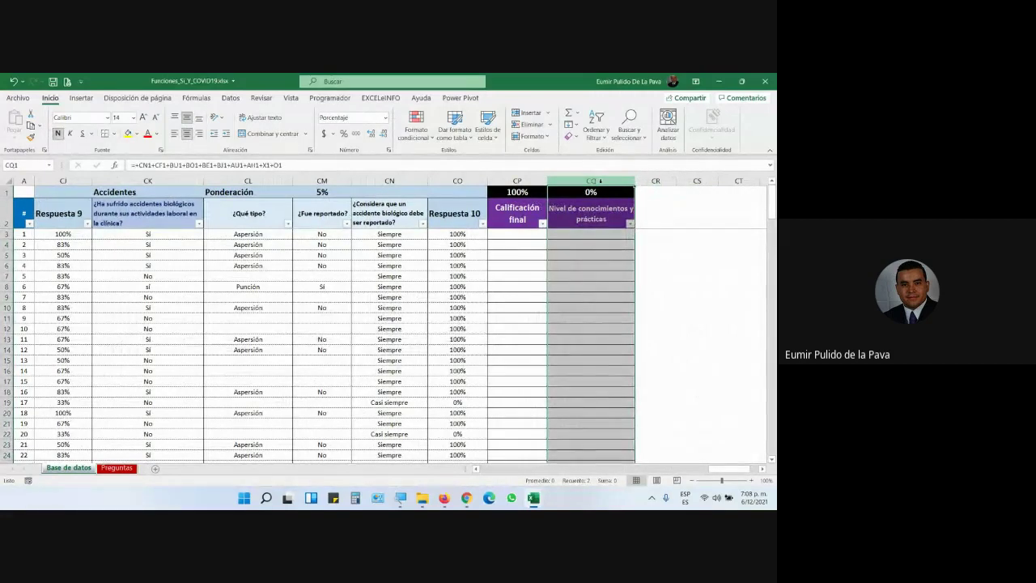
Add a new blank sheet, then look back over Base de datos columns V through CH.
left_click(154, 469)
left_click(69, 468)
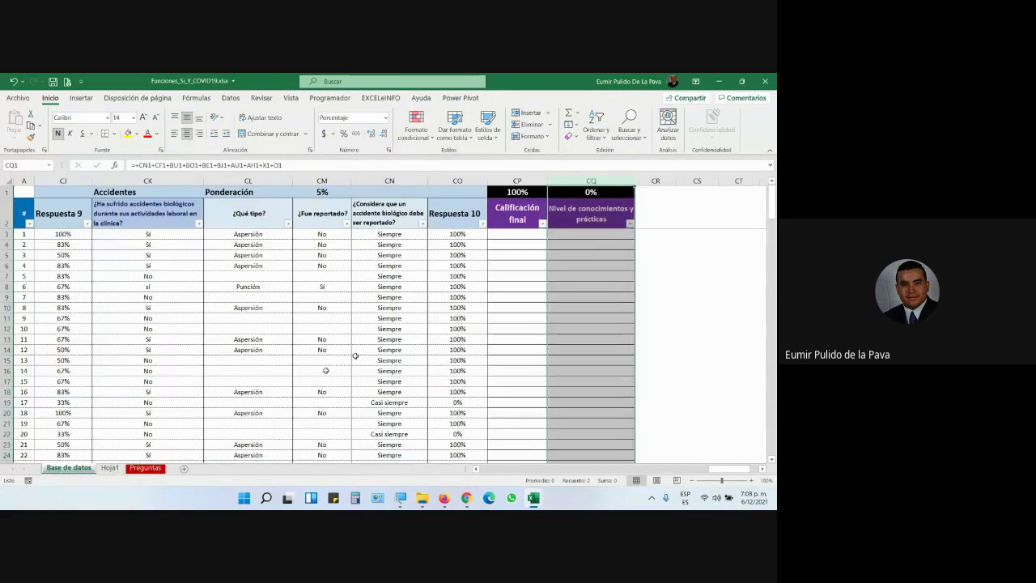
left_click_drag(732, 470, 537, 470)
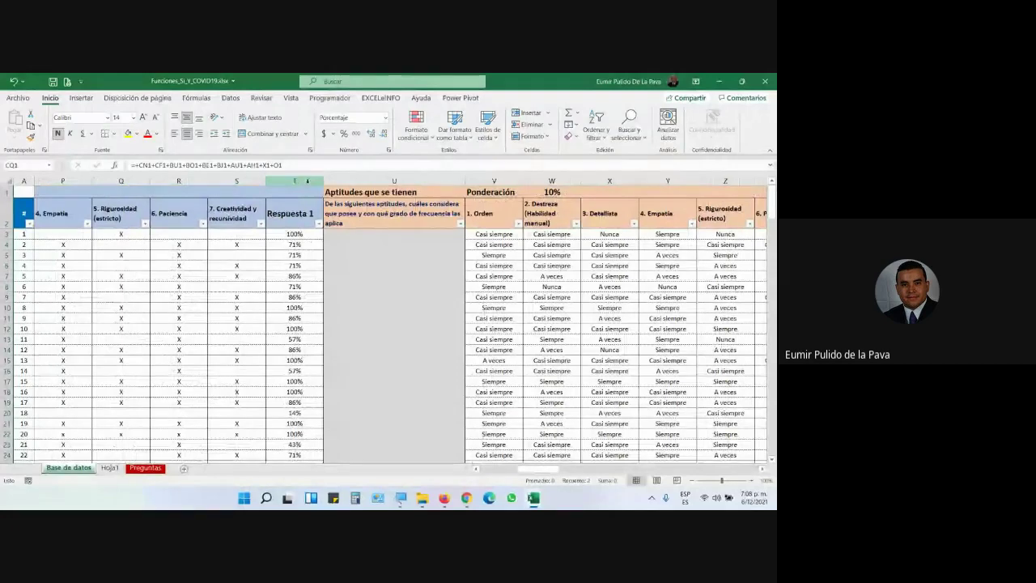
left_click(483, 176)
left_click_drag(537, 469, 677, 468)
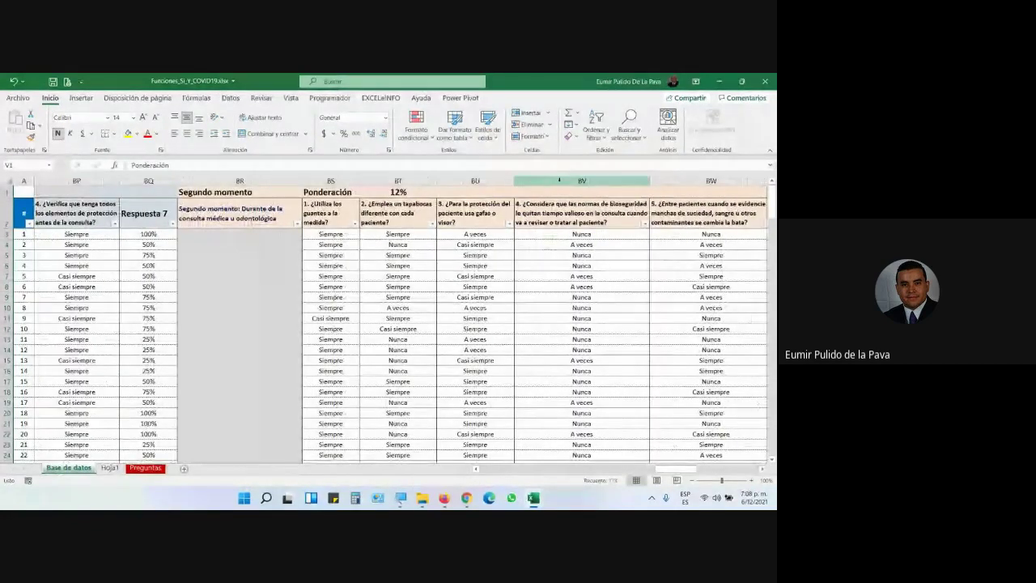
left_click(559, 180)
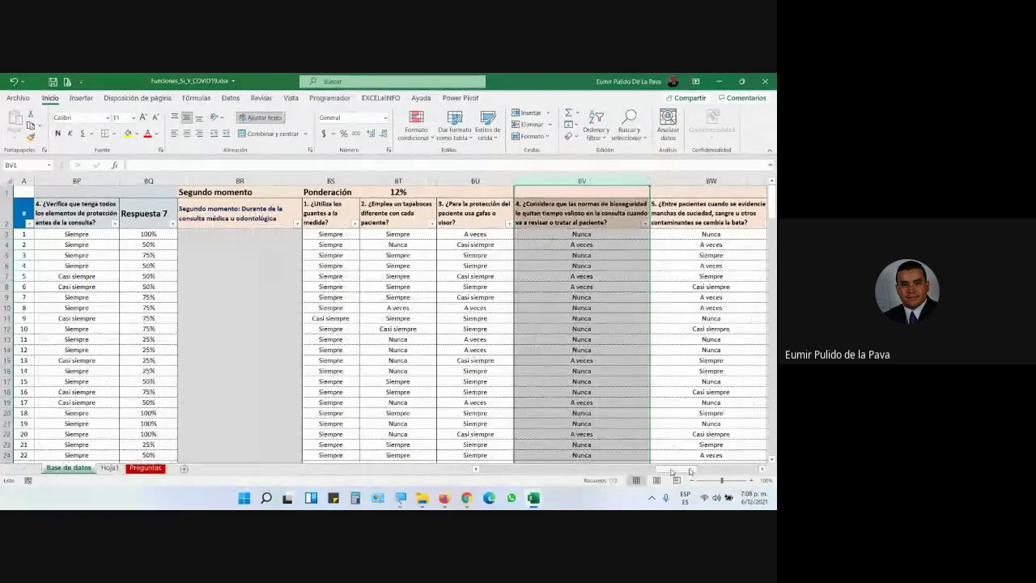
mouse_move(691, 469)
left_mouse_down()
mouse_move(706, 464)
mouse_move(694, 467)
left_mouse_up()
left_click(310, 180)
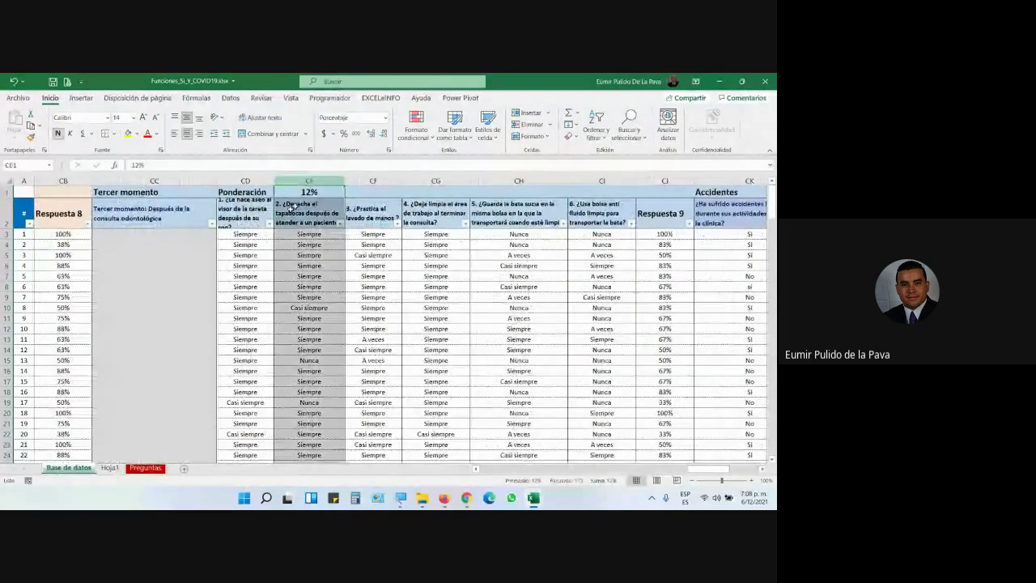
left_click(519, 181)
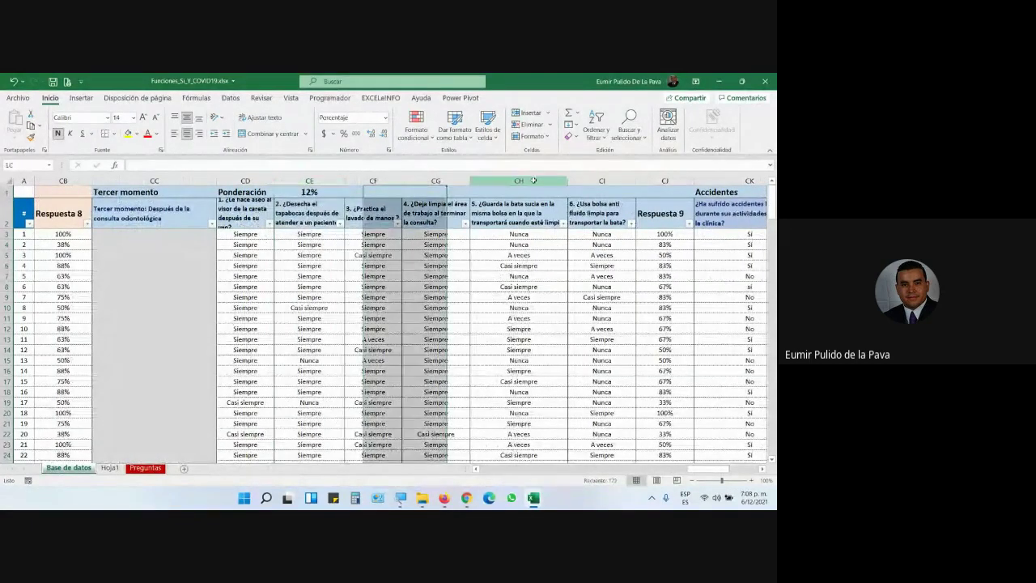
Review columns CB through CK, then move to the empty Hoja1 sheet.
left_click(726, 179)
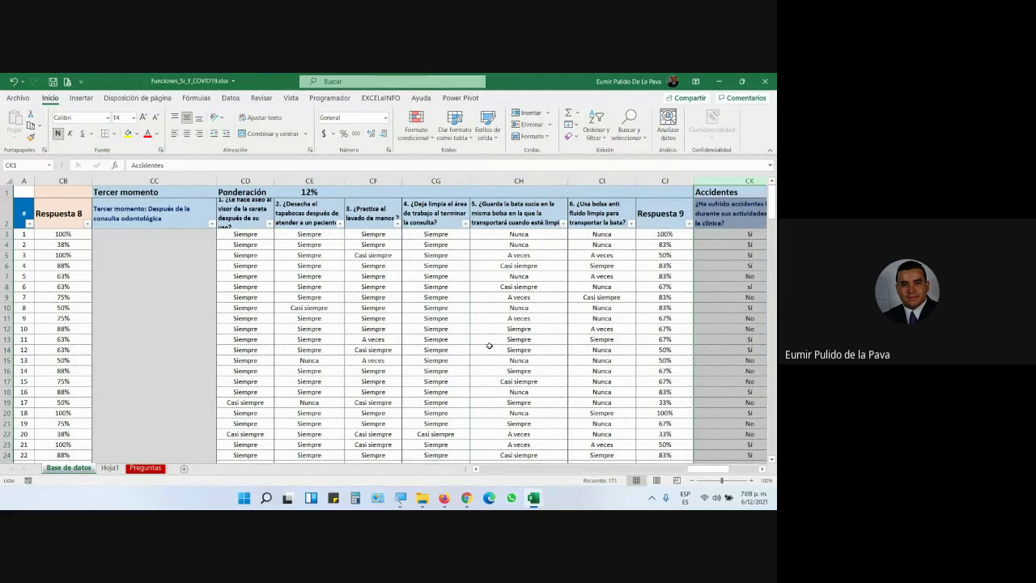
left_click(64, 180)
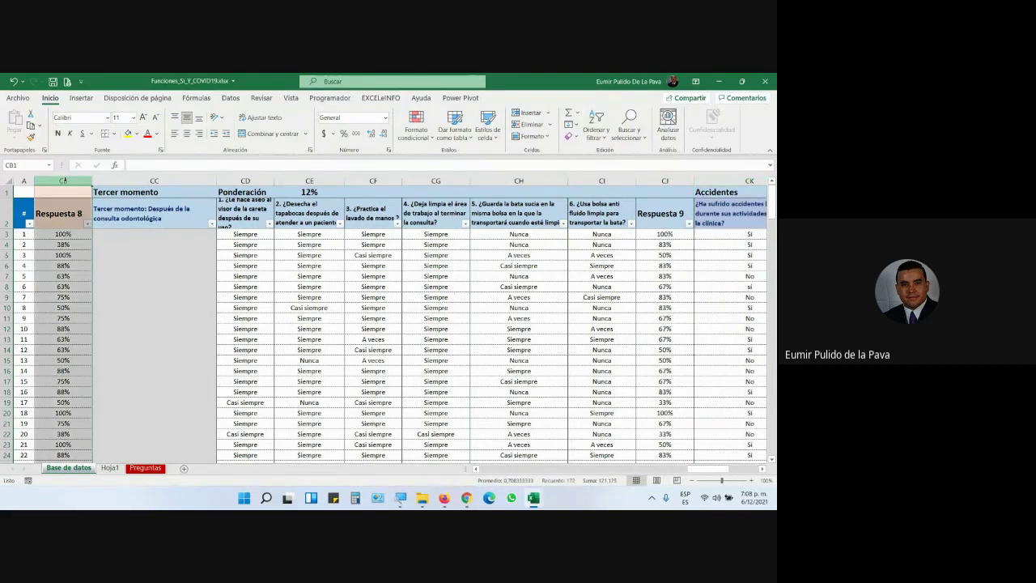
left_click(162, 180)
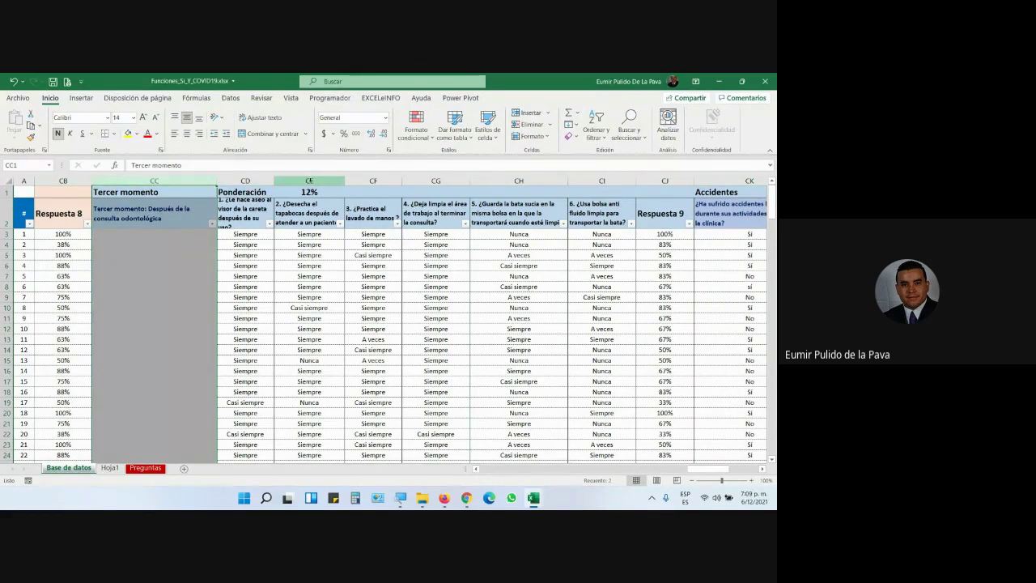
left_click(309, 180)
left_click(376, 179)
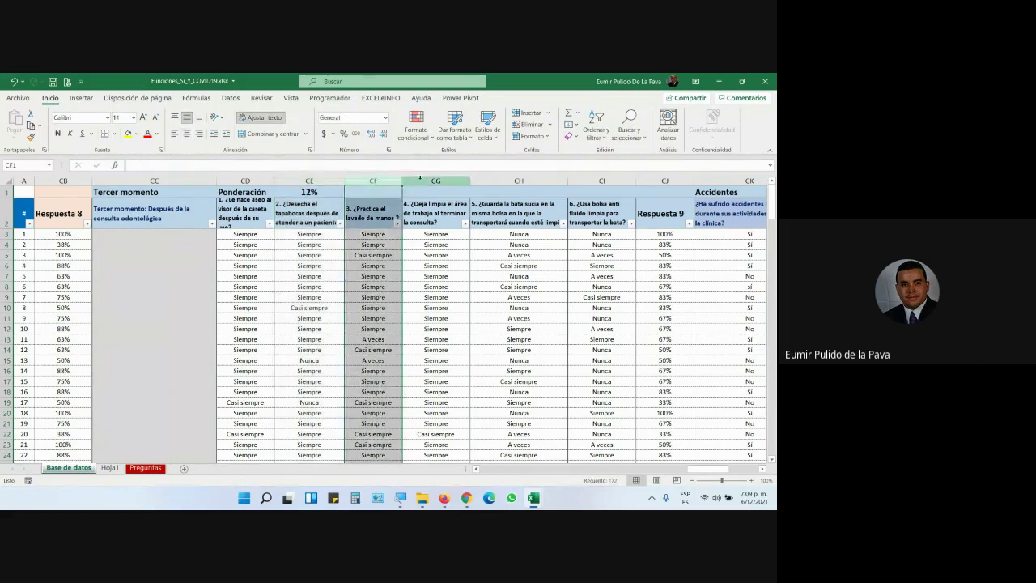
left_click(435, 180)
left_click(525, 179)
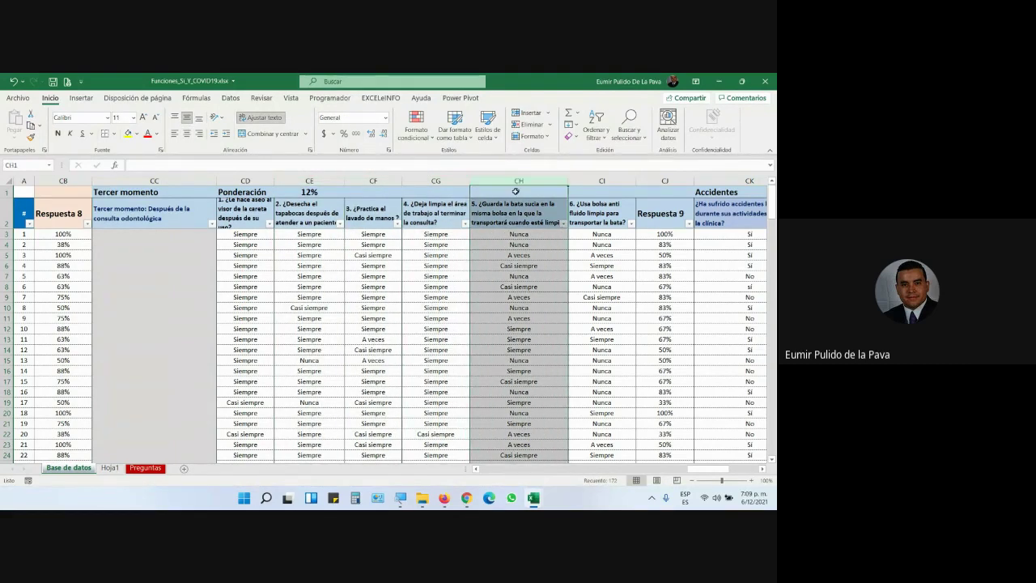
left_click(109, 468)
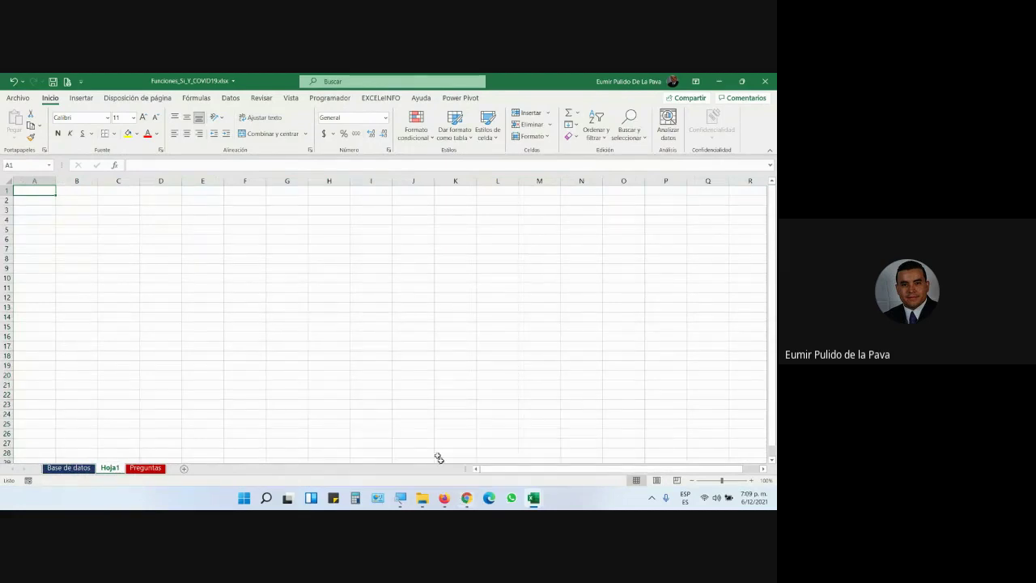
Switch from the COVID19 workbook back to the Chrome Google Meet window.
left_click(466, 500)
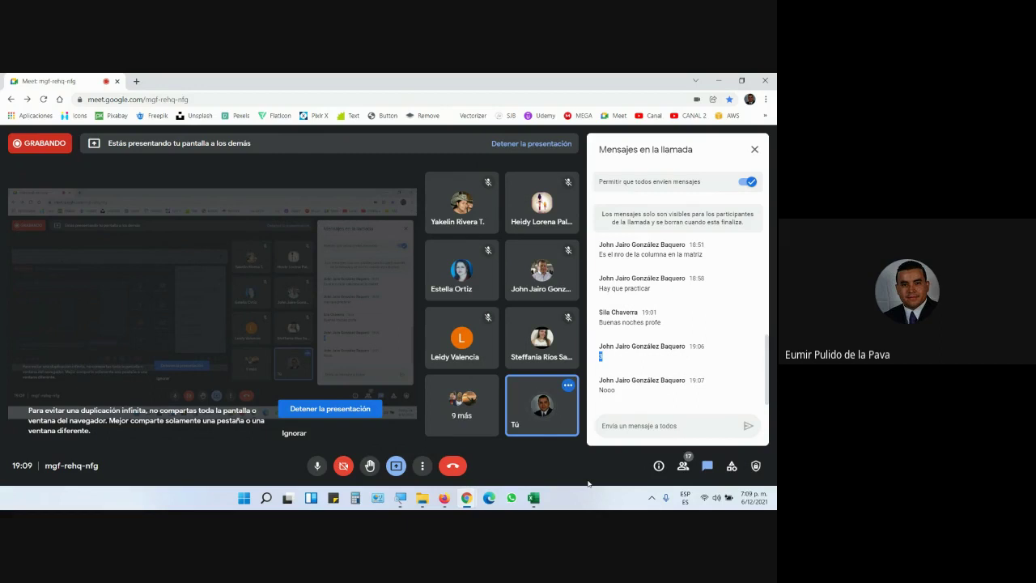
Return to the BUSCARV workbook and inspect the BASE!$A$1:$J$334 range in B2's formula.
mouse_move(533, 498)
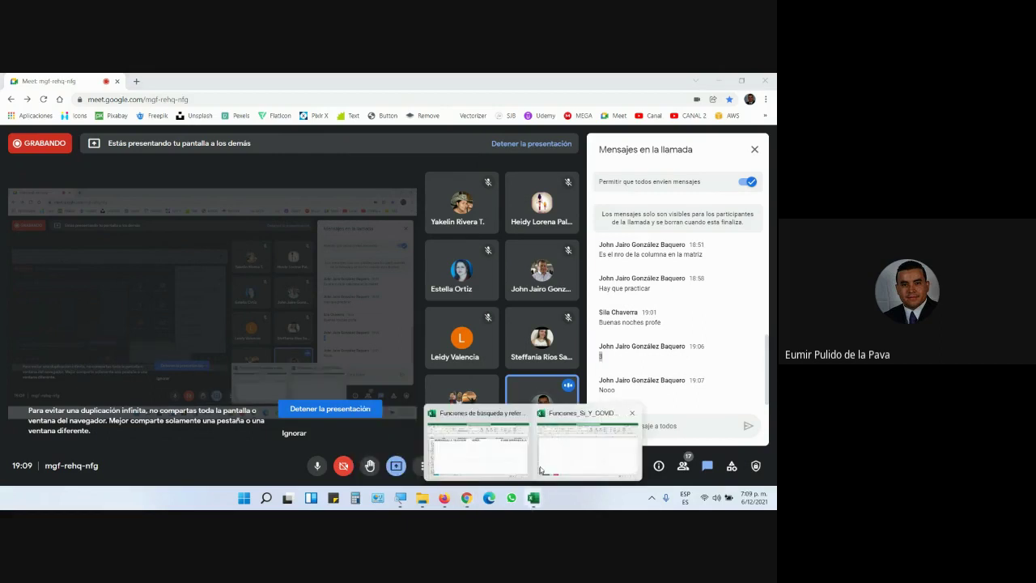
left_click(517, 464)
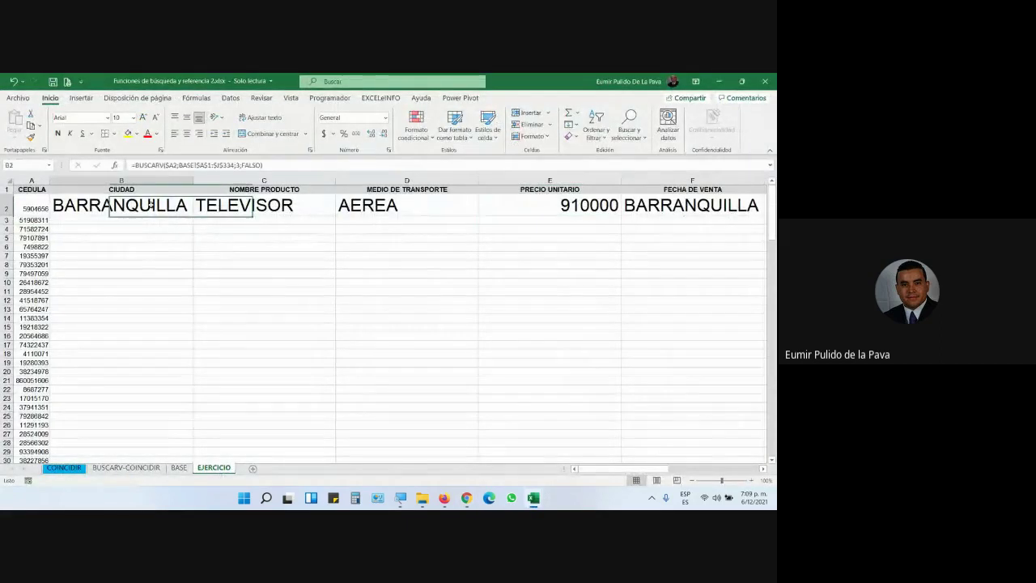
double_click(198, 213)
left_click_drag(189, 206, 346, 206)
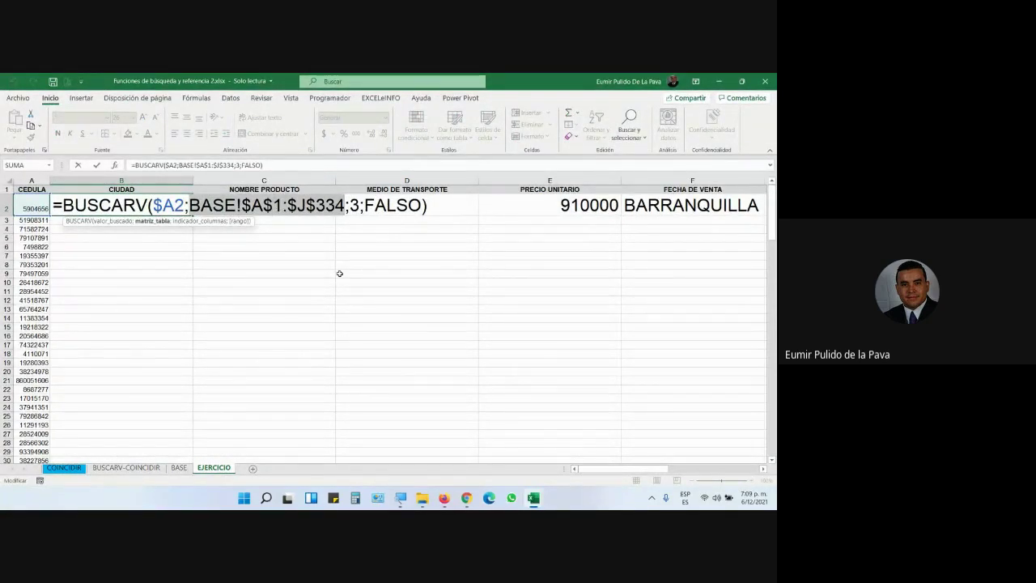
Admit the person asking to join the Meet call.
left_click(466, 497)
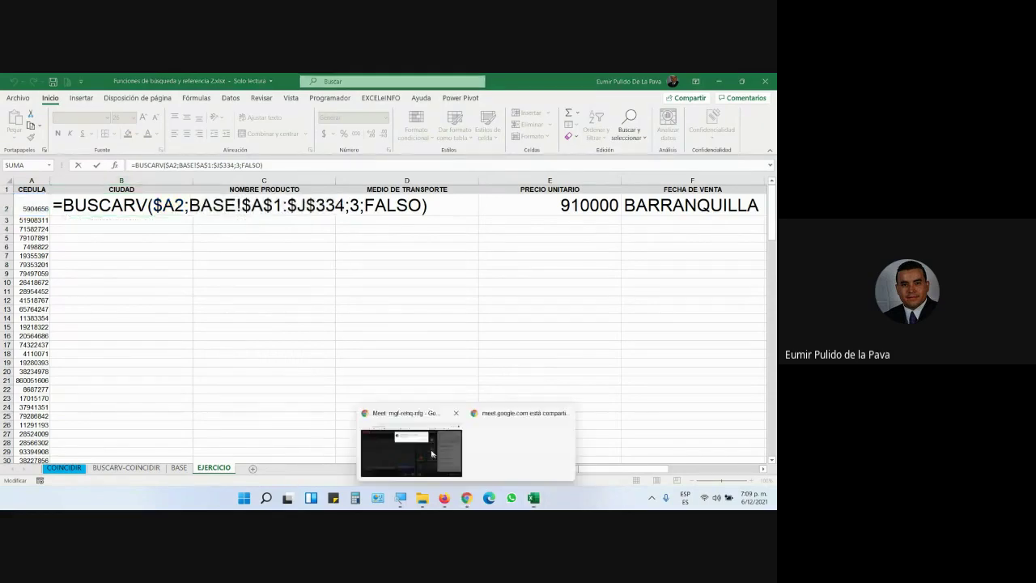
left_click(432, 454)
left_click(493, 198)
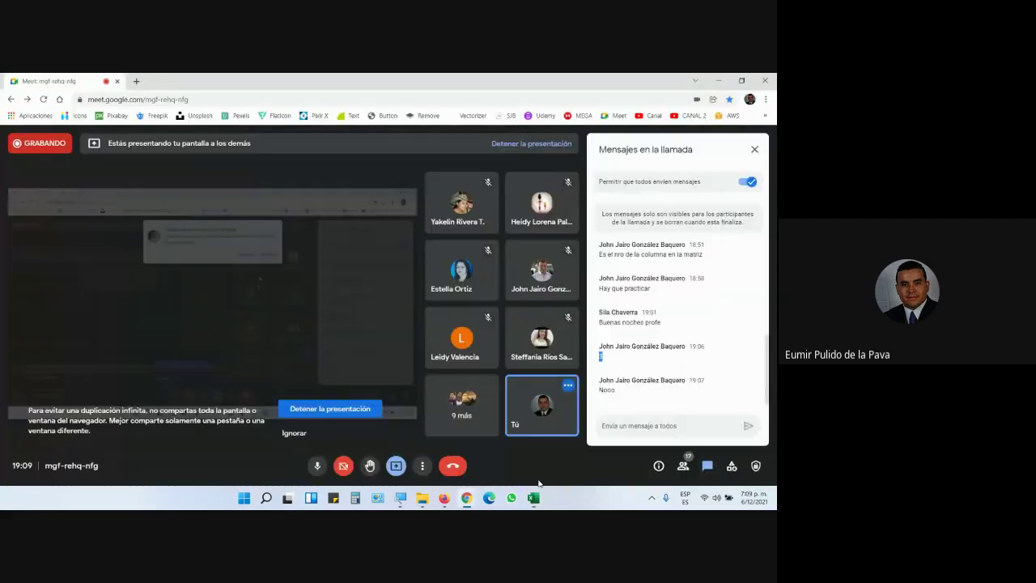
Close the COVID19 workbook without saving changes.
mouse_move(533, 497)
left_click(556, 446)
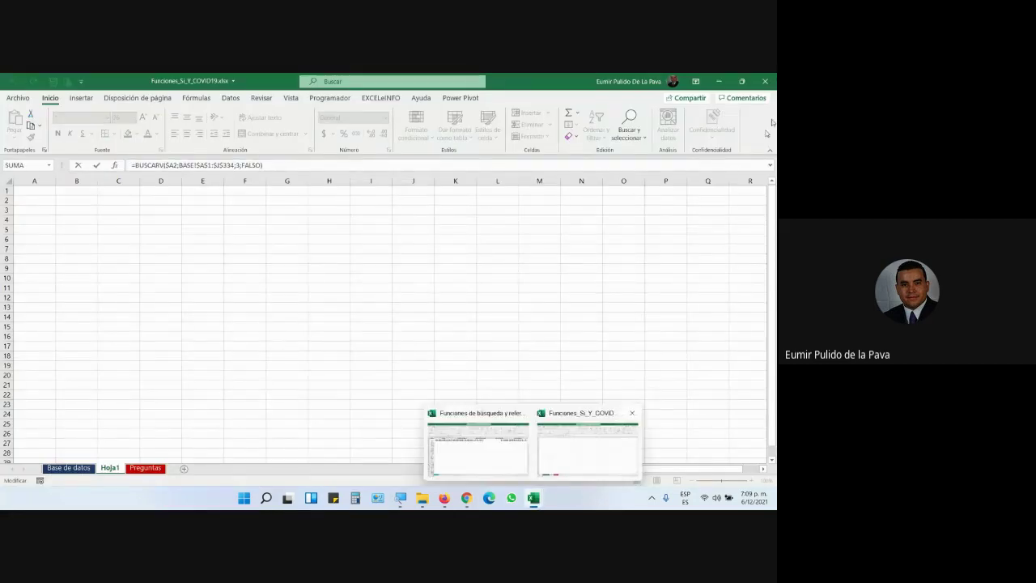
left_click(500, 433)
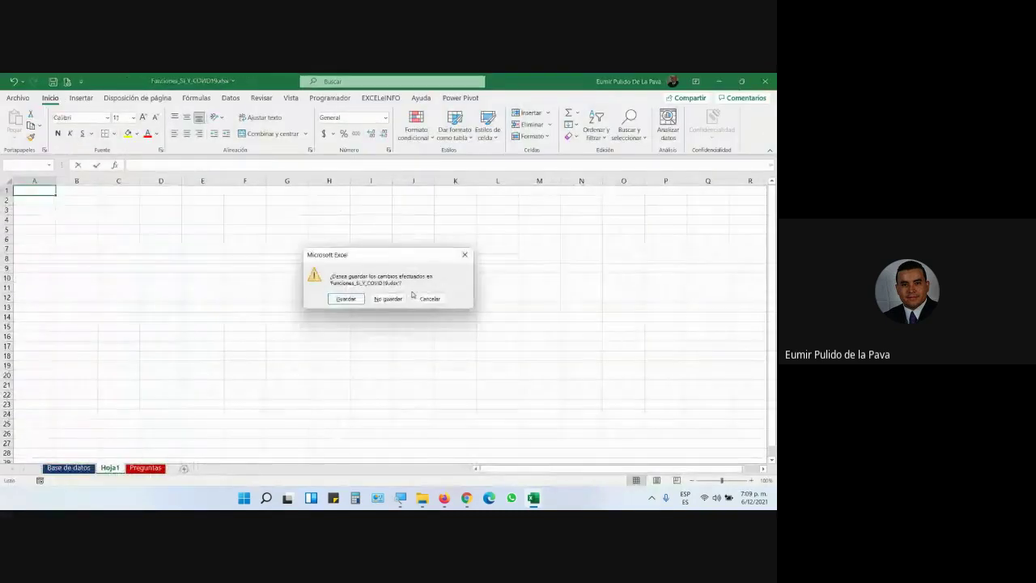
left_click(395, 298)
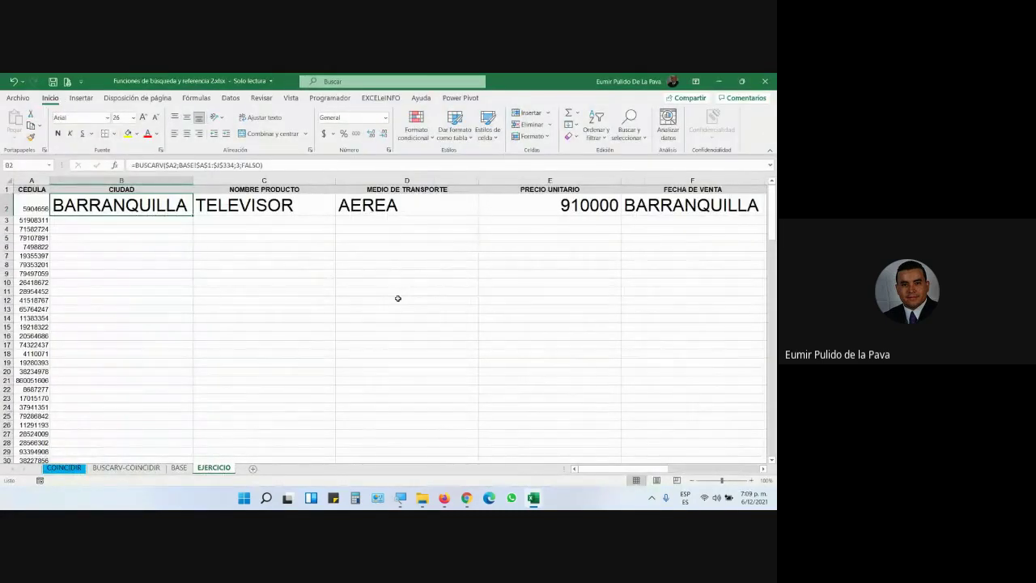
Clear C2:J2 on EJERCICIO, widen the CIUDAD column, and show the BASE sheet.
left_click_drag(243, 205, 554, 208)
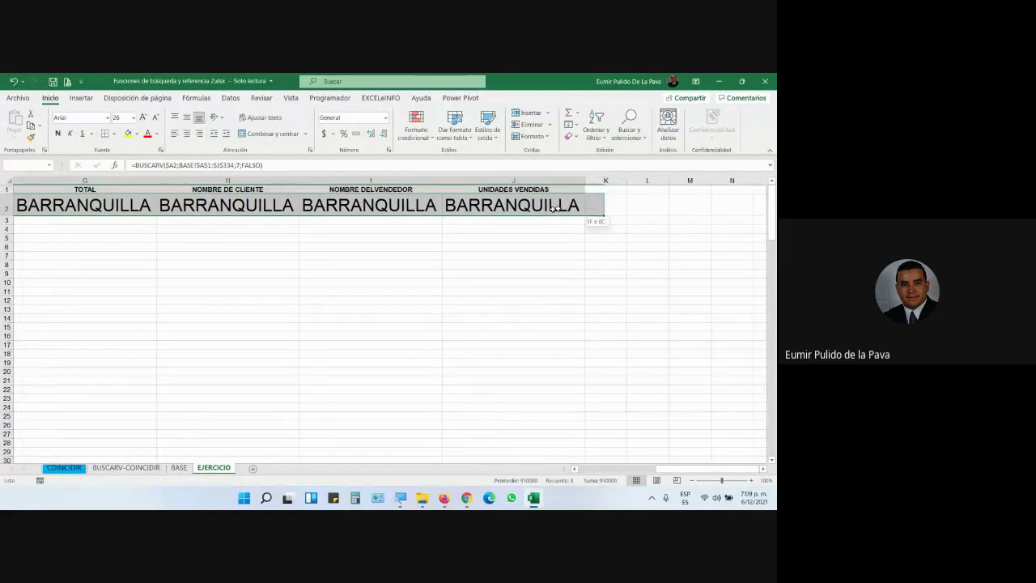
scroll(399, 213, "left", 6)
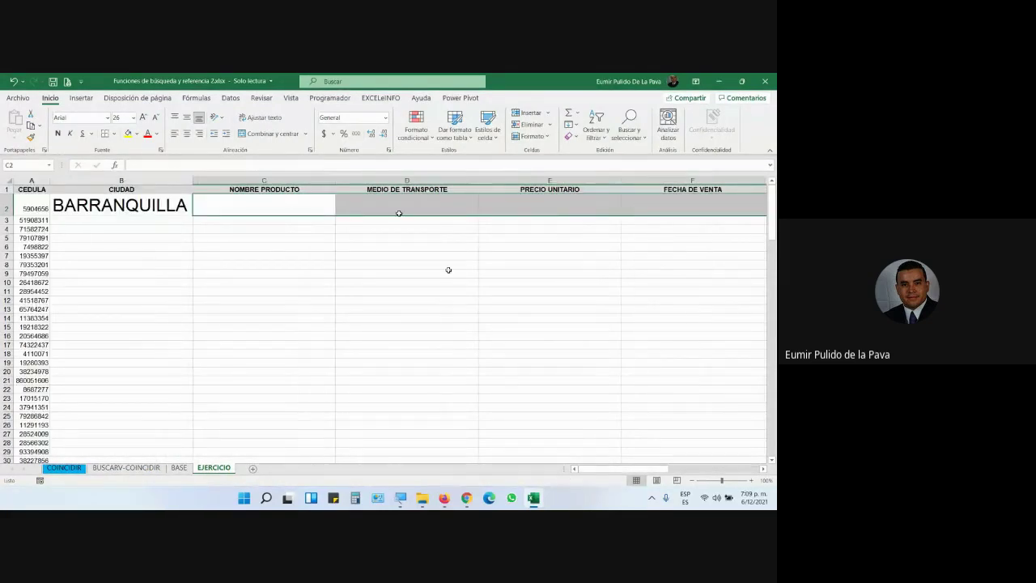
left_click_drag(192, 180, 577, 182)
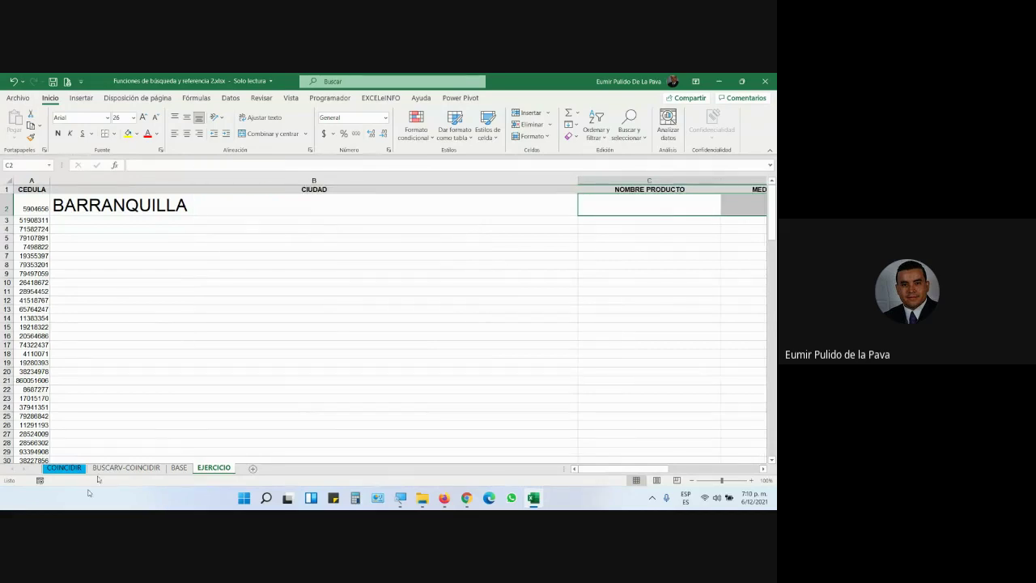
left_click(178, 468)
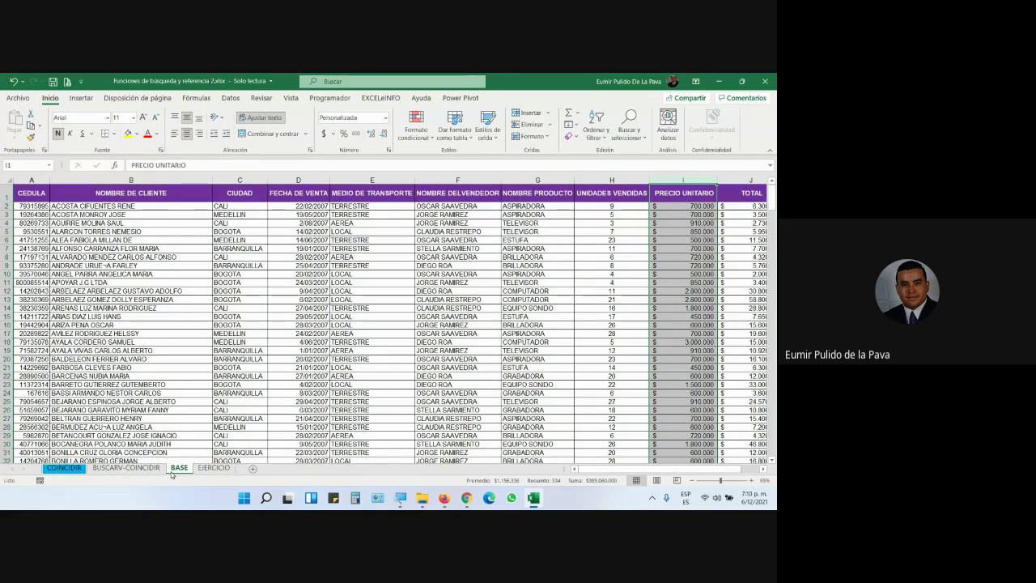
left_click(231, 249)
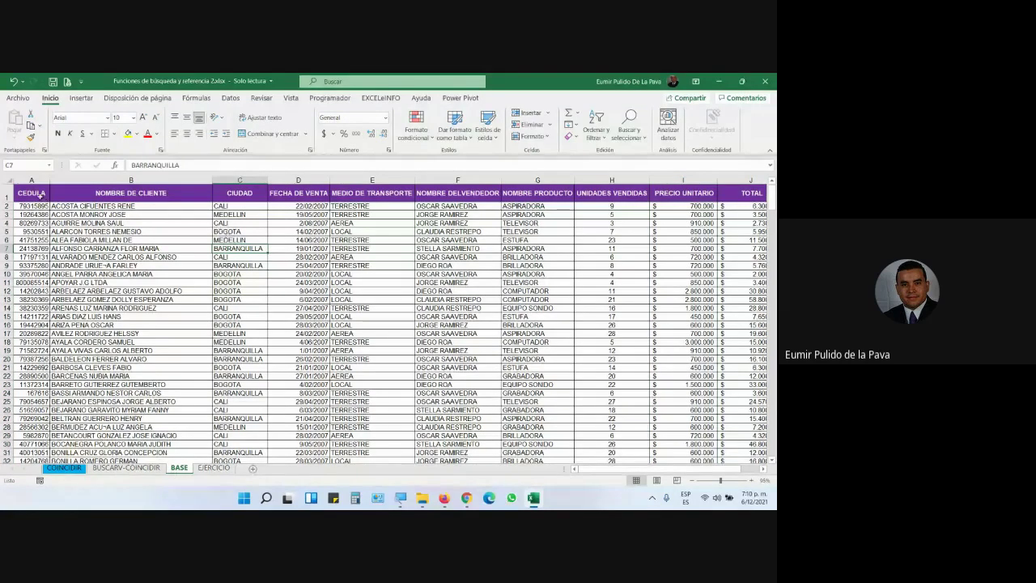
left_click_drag(39, 195, 753, 362)
left_click(394, 274)
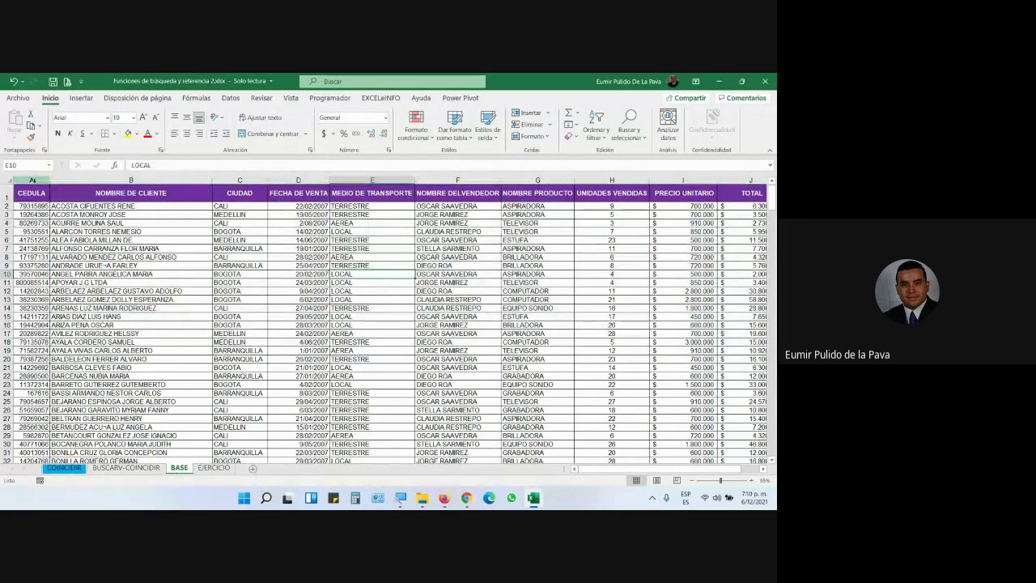
left_click_drag(32, 180, 130, 180)
left_click(240, 193)
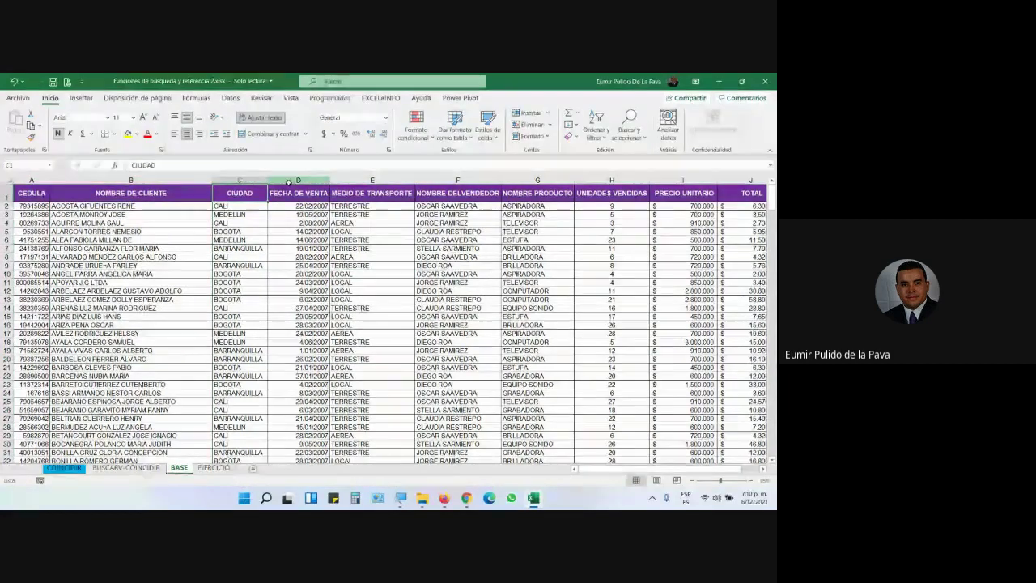
left_click(290, 179)
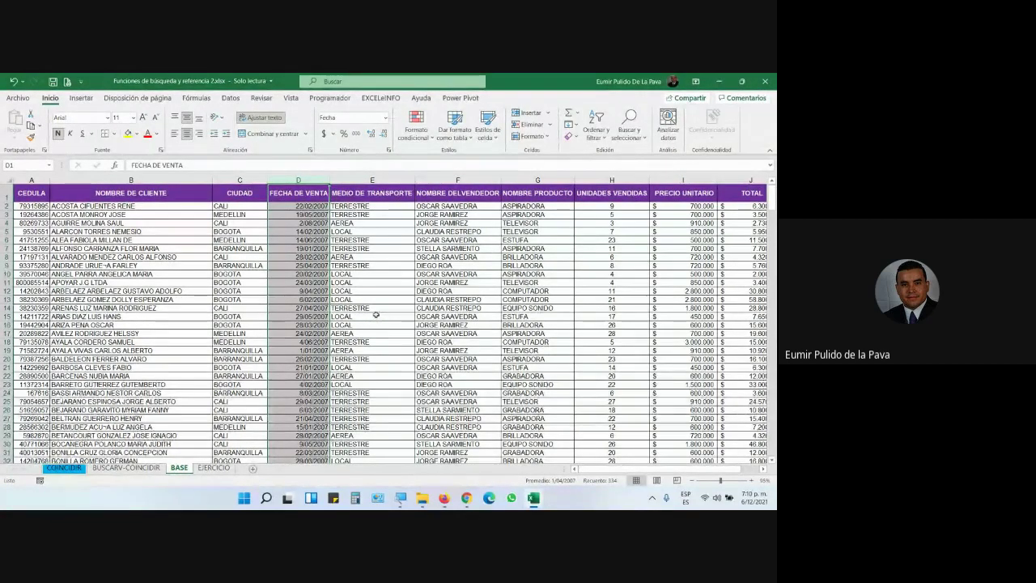
left_click(372, 256)
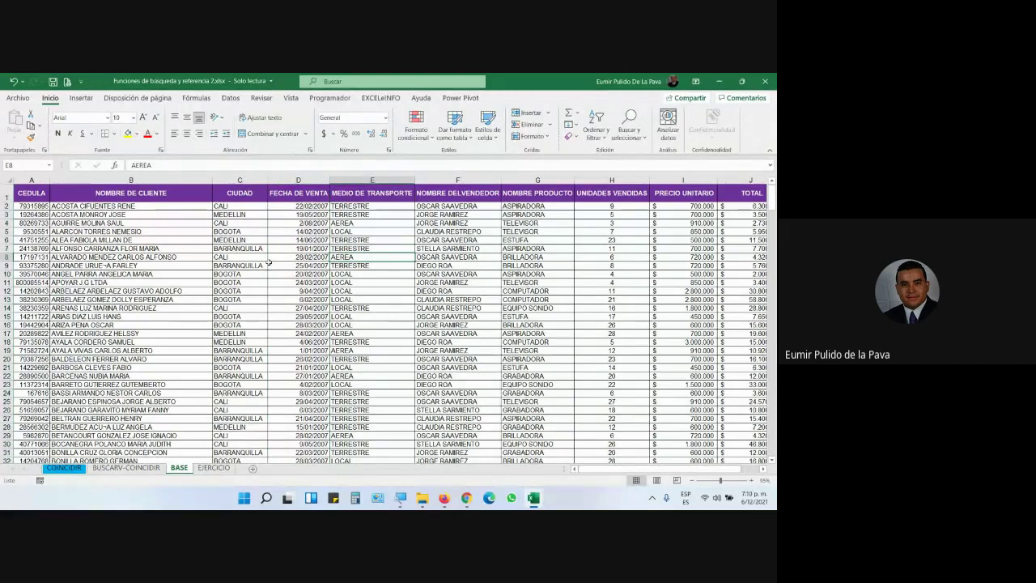
left_click(222, 258)
key("super+plus")
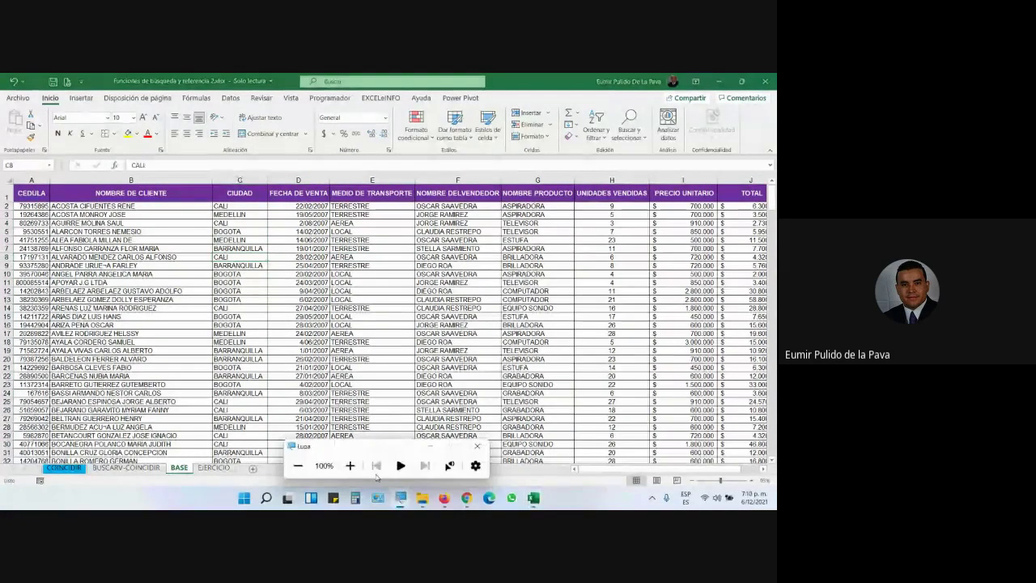
left_click(350, 466)
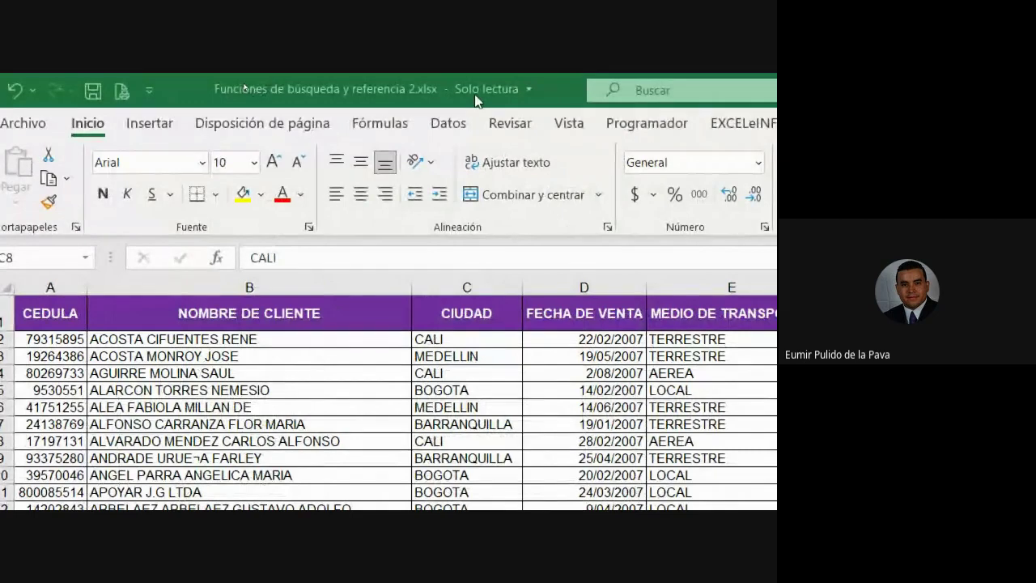
mouse_move(57, 316)
left_mouse_down()
mouse_move(510, 468)
mouse_move(591, 473)
left_mouse_up()
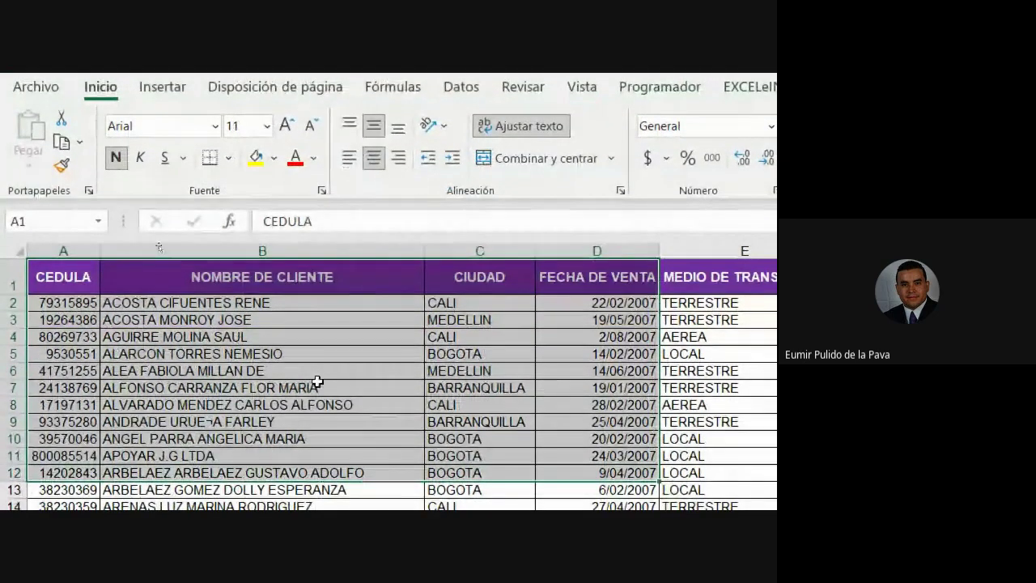
left_click(317, 386)
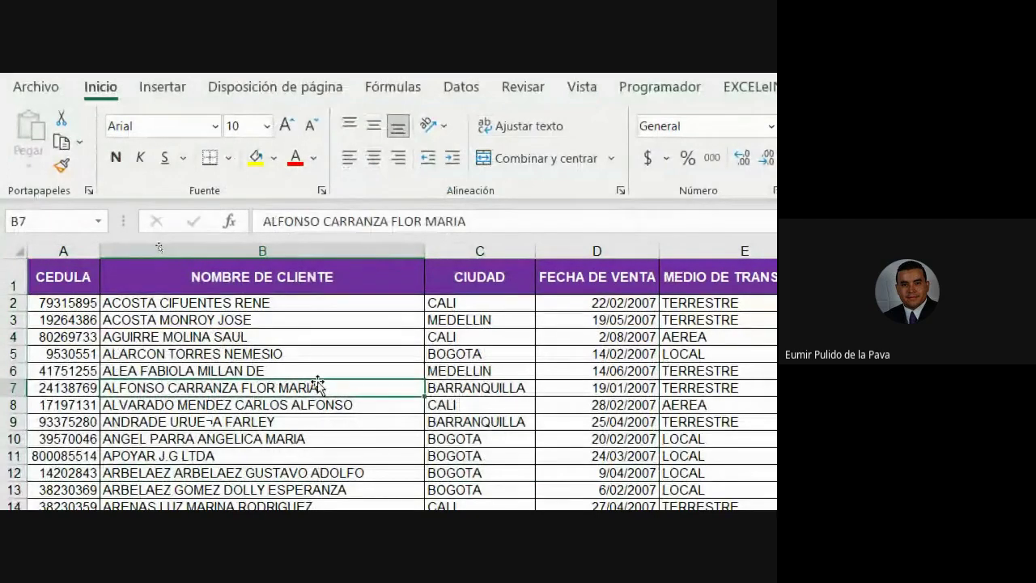
left_click(203, 277)
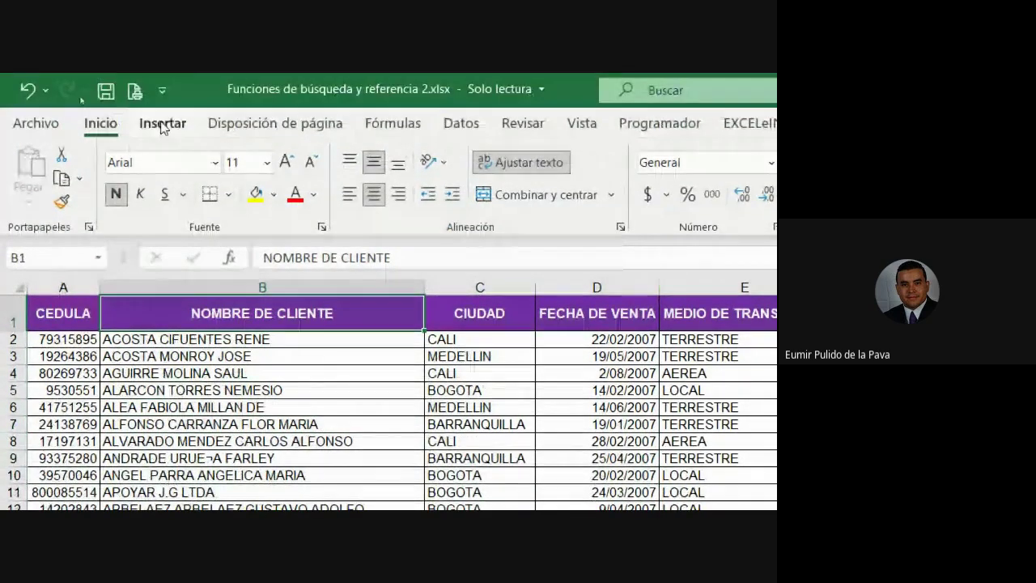
Convert the sales data on BASE into a table and browse the table style gallery.
left_click(162, 125)
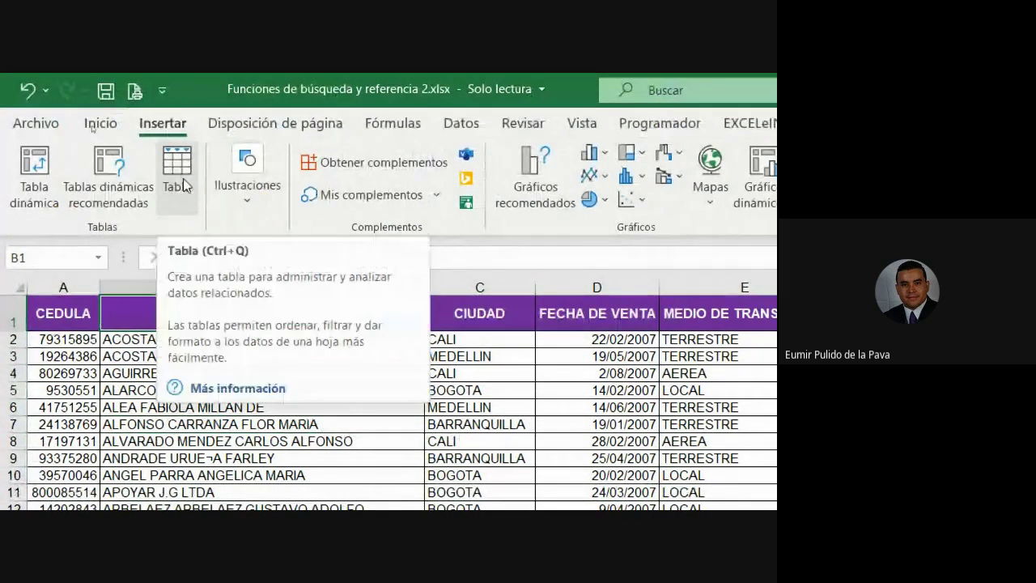
left_click(183, 185)
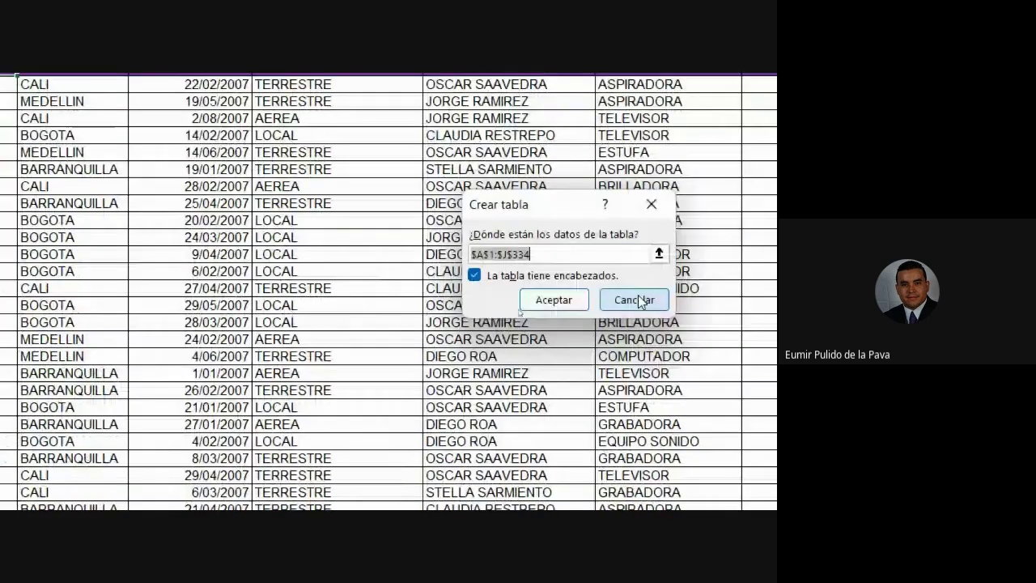
left_click(634, 300)
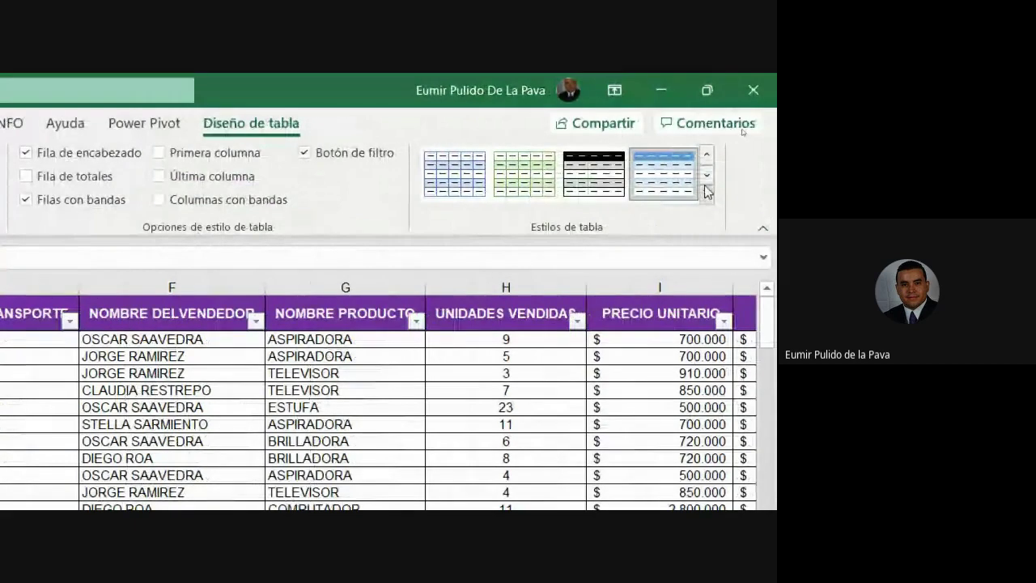
left_click(706, 193)
scroll(656, 350, "down", 3)
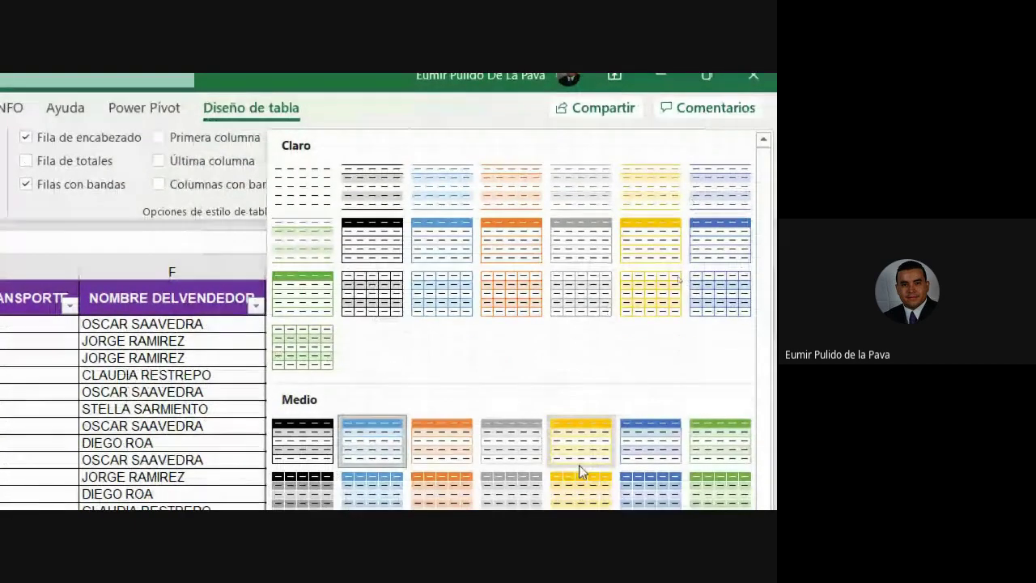
key("Escape")
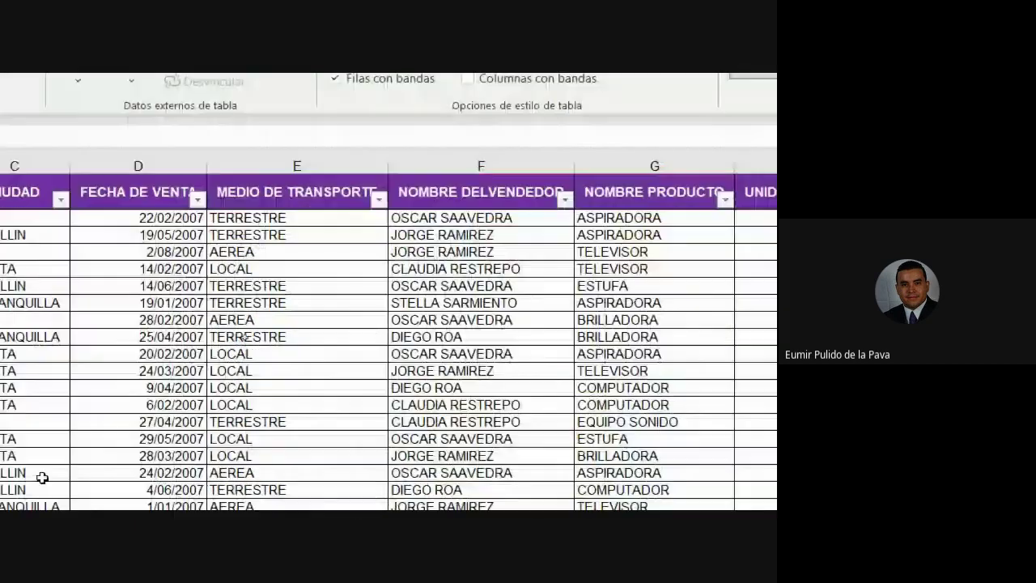
scroll(122, 324, "up", 2)
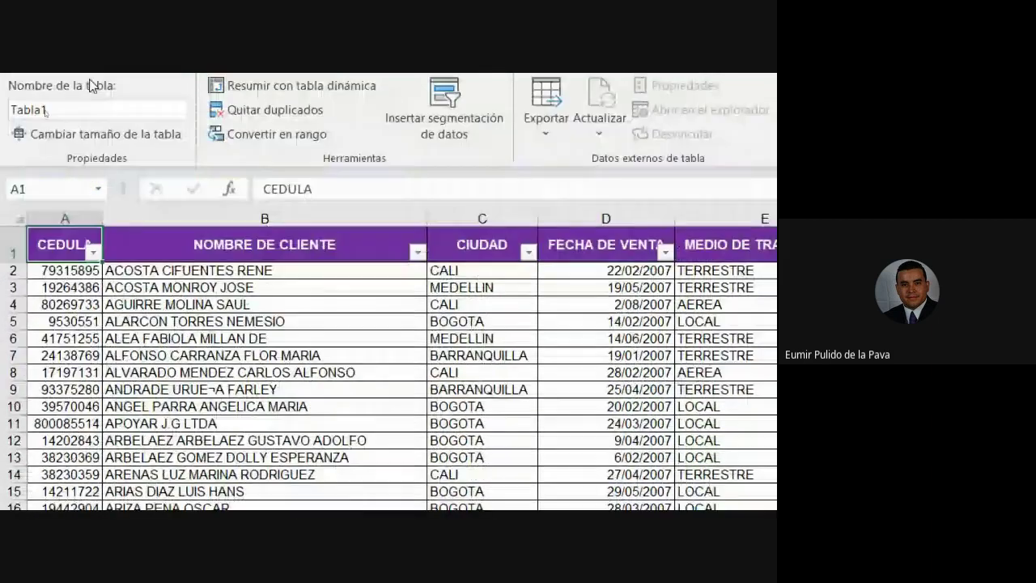
scroll(24, 338, "up", 2)
scroll(16, 340, "up", 2)
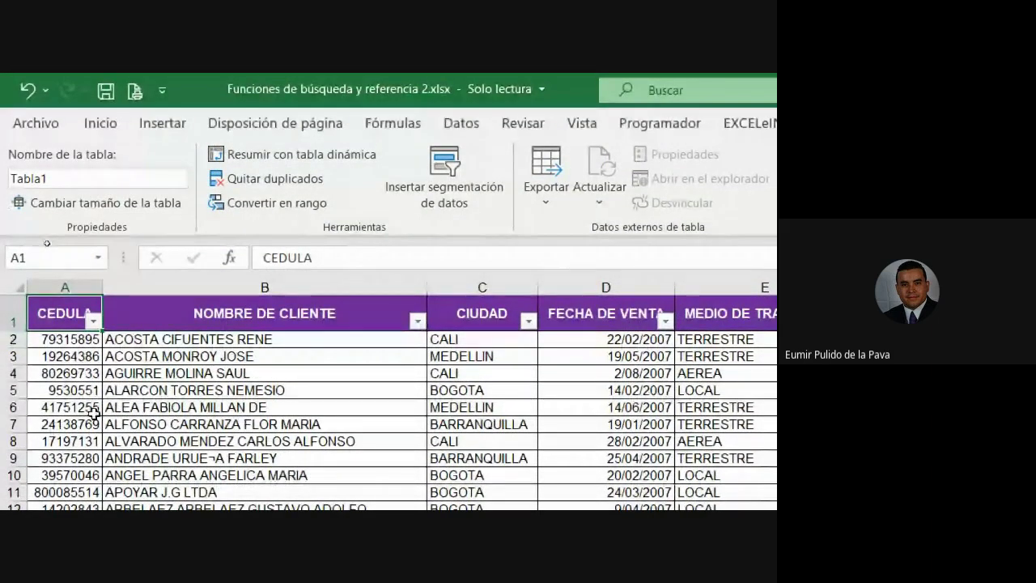
scroll(559, 456, "down", 2)
scroll(387, 479, "down", 1)
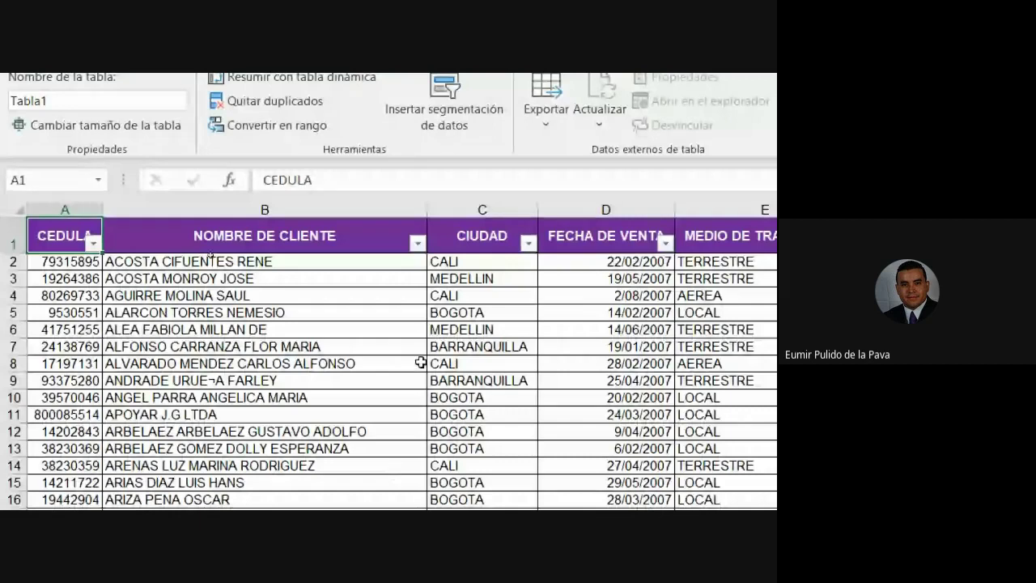
scroll(349, 294, "up", 2)
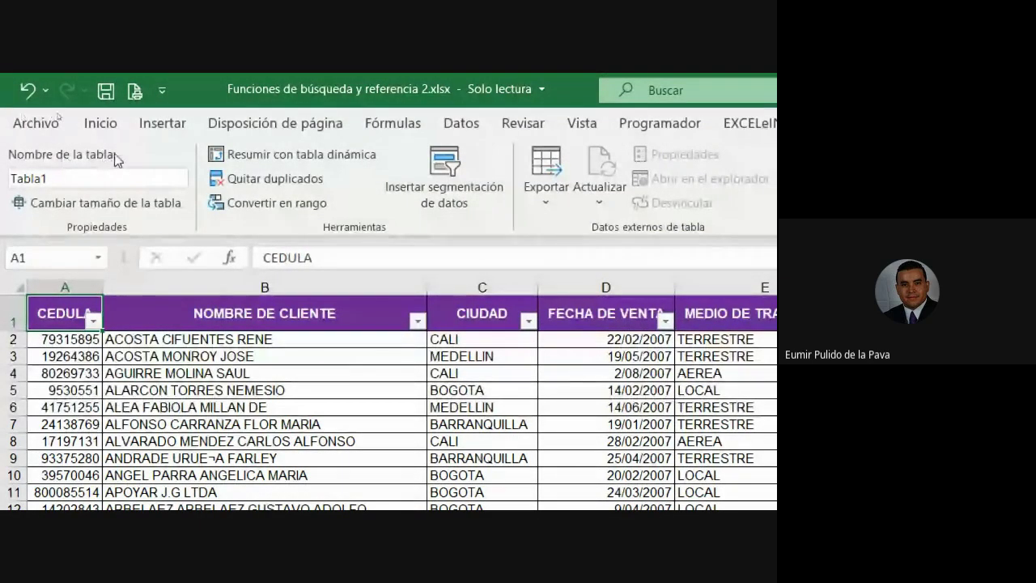
Rename the table from Tabla1 to VENTAS.
left_click(40, 179)
left_click_drag(20, 181, 64, 232)
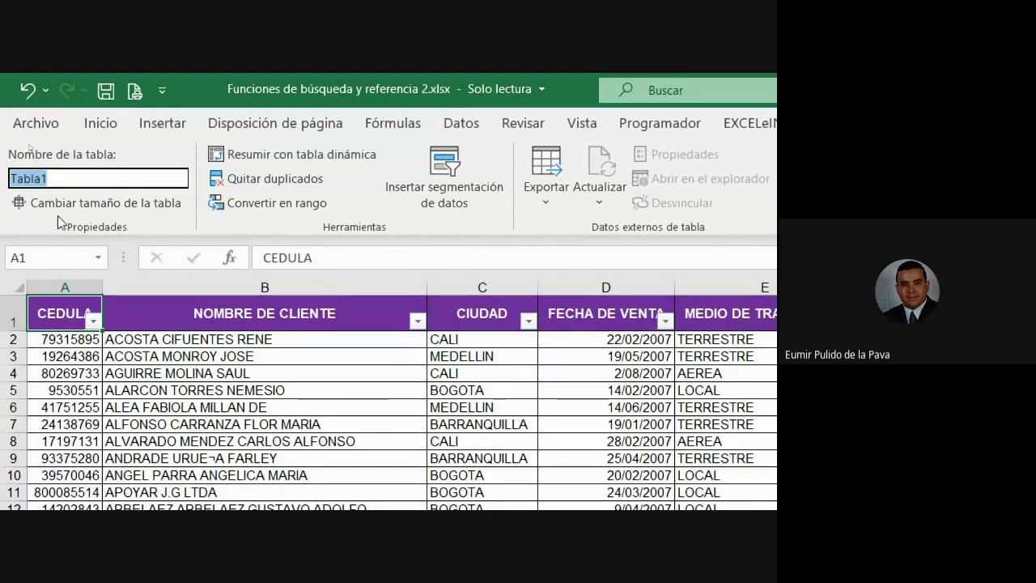
type("VENTAS")
key("Return")
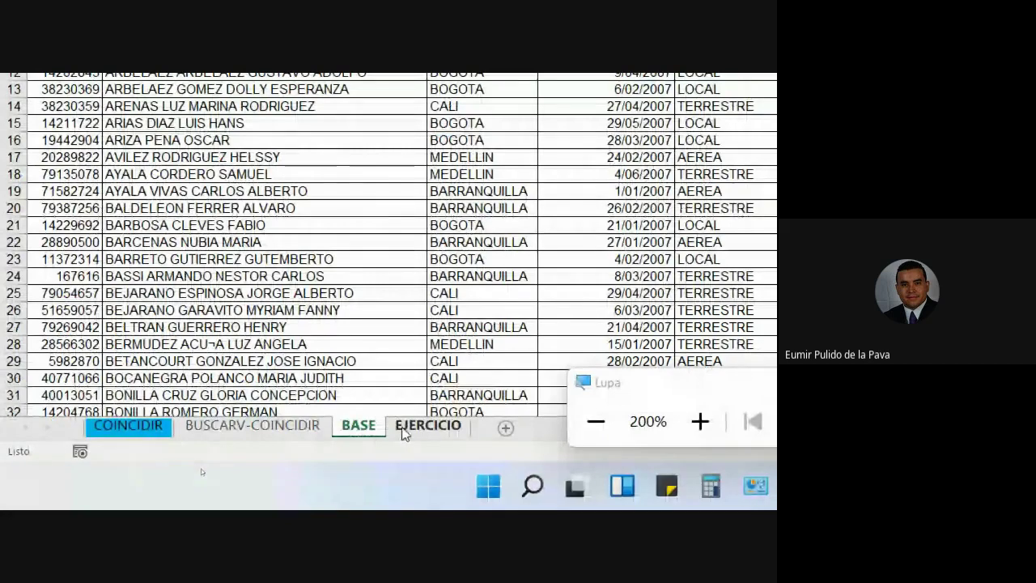
Clear the old BARRANQUILLA result from B2 on the EJERCICIO sheet.
left_click(408, 429)
left_click(490, 422)
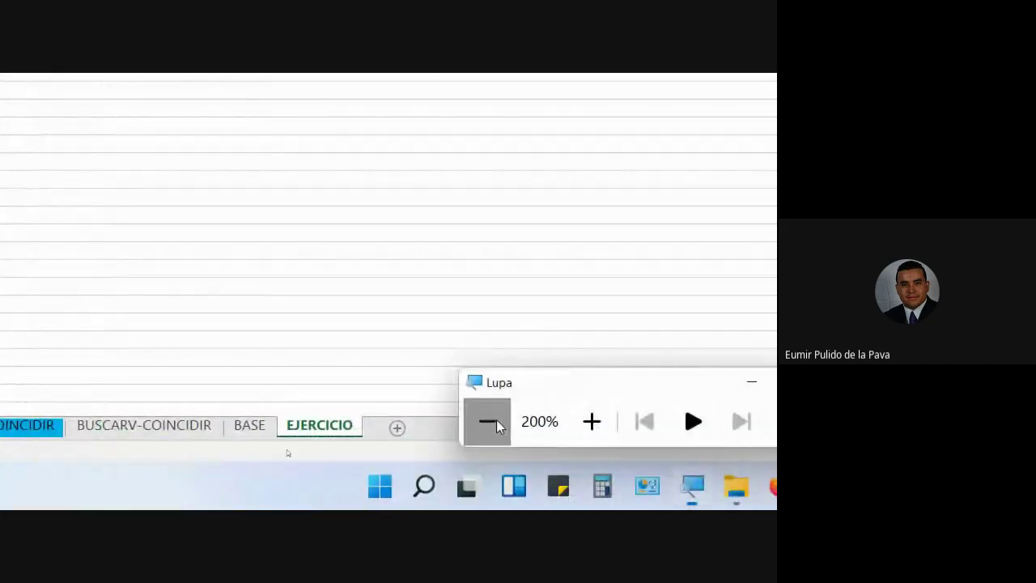
left_click(208, 205)
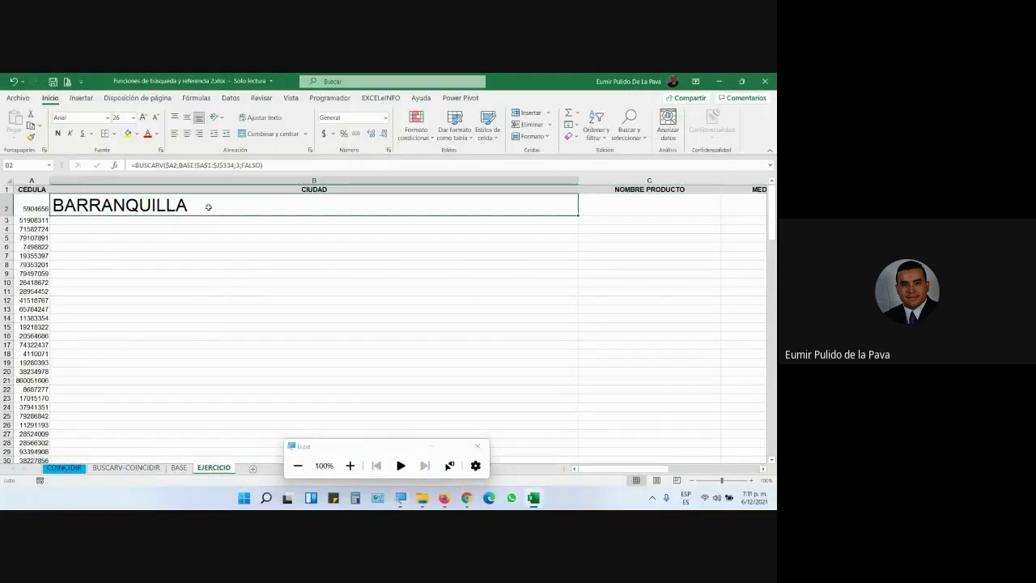
key("Delete")
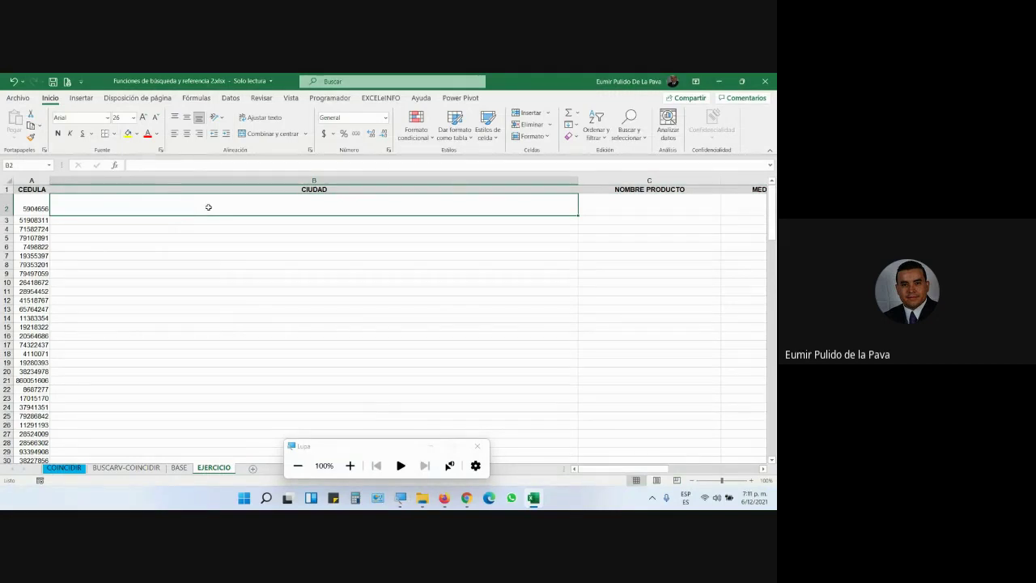
Make the header row taller with wrapped 14-point text and widen column A to fit CEDULA.
mouse_move(7, 194)
left_mouse_down()
mouse_move(6, 204)
mouse_move(705, 195)
mouse_move(586, 198)
left_mouse_up()
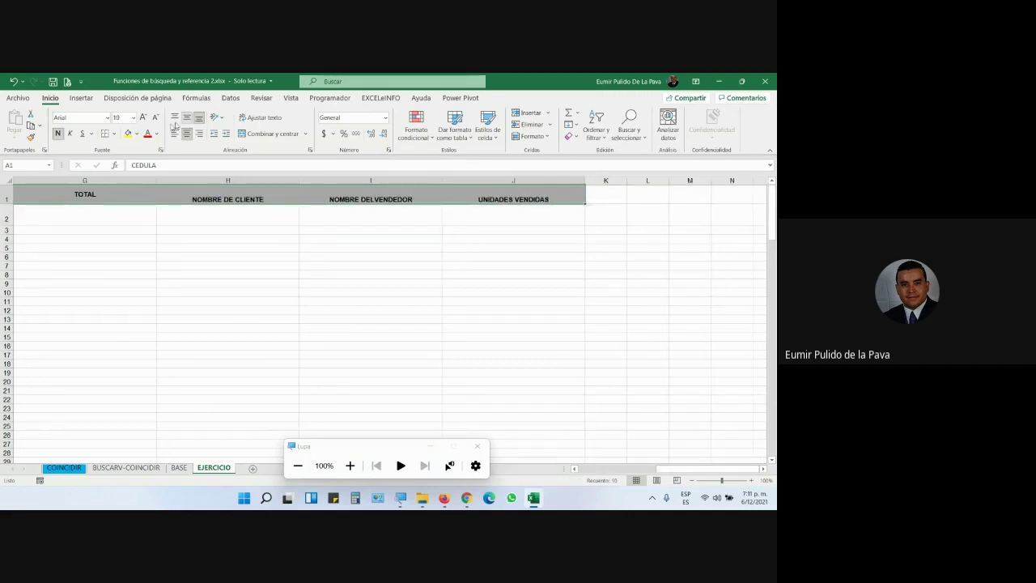
left_click(144, 118)
left_click(144, 118)
left_click(144, 117)
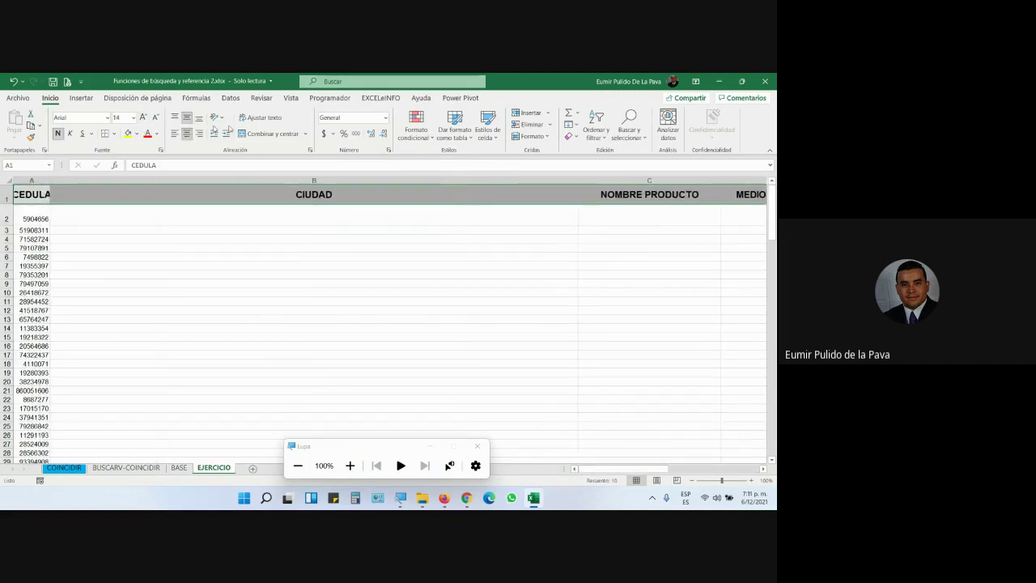
left_click(260, 117)
left_click_drag(51, 180, 69, 181)
Begin B2's formula as =BUSCARV($A2;VENTAS using the locked A2 cedula.
left_click(188, 213)
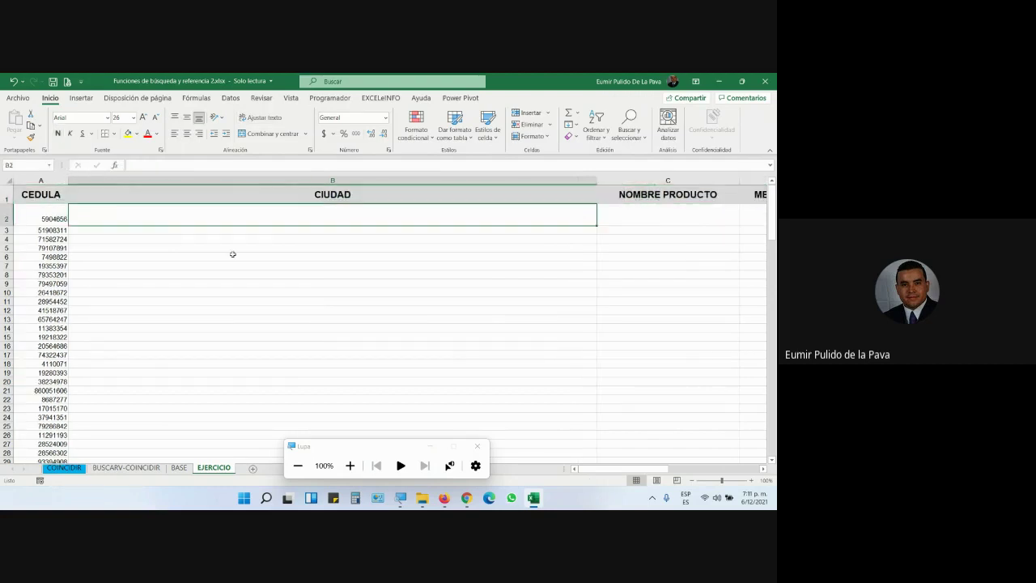
type("=BUS")
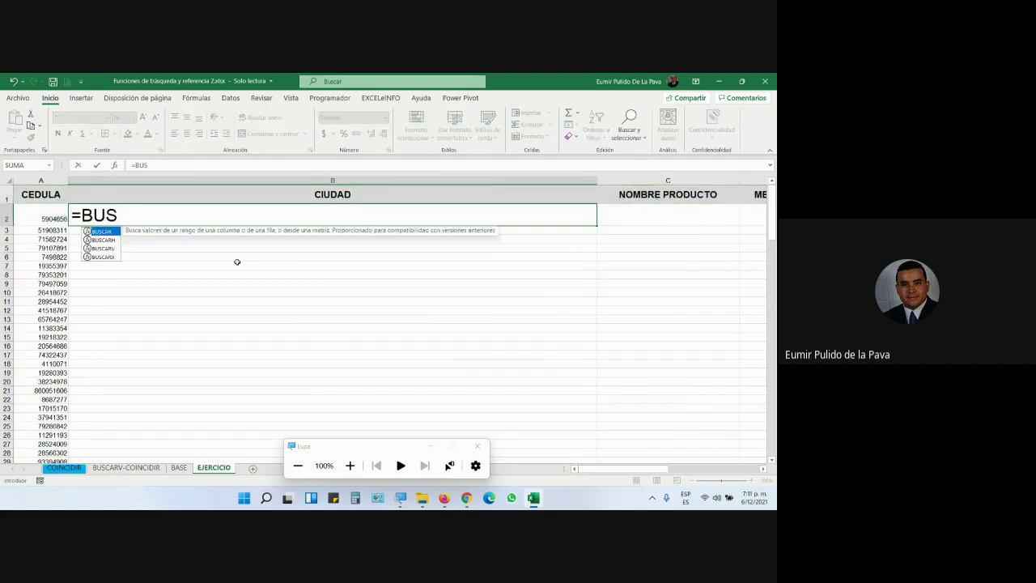
key("Down")
key("Down")
key("Tab")
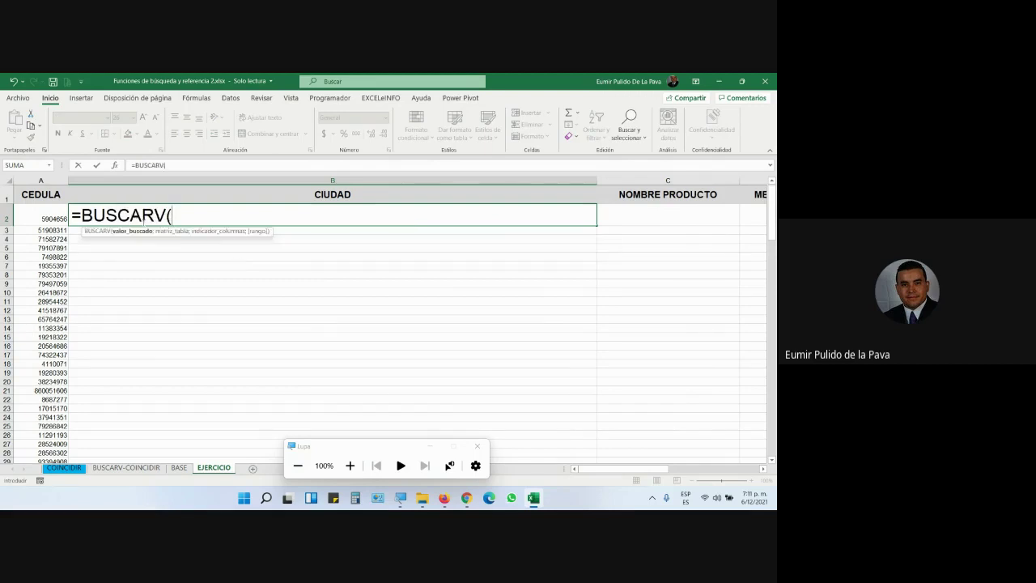
left_click(44, 217)
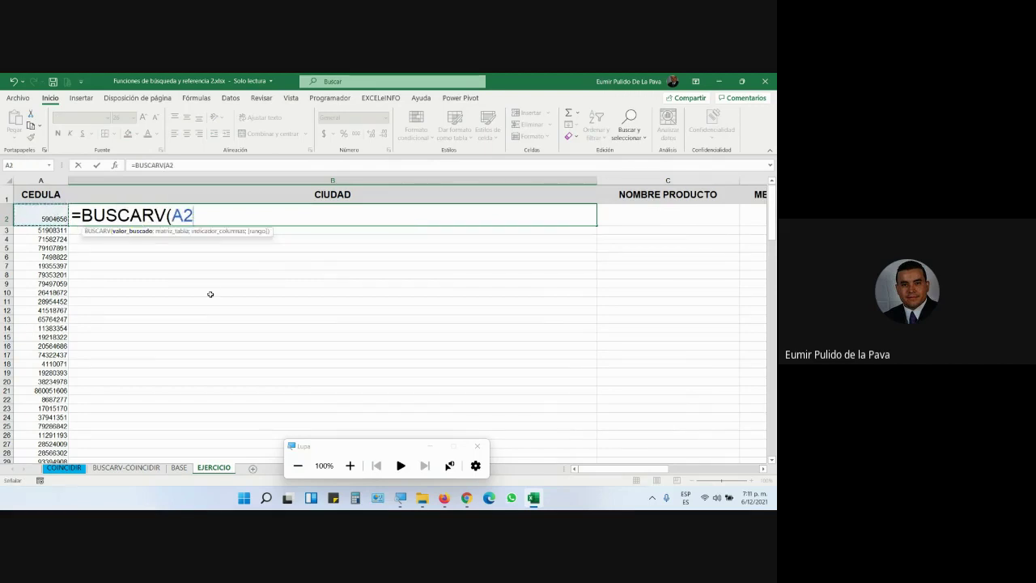
key("F4")
key("F4")
key("F4")
type("$A2;")
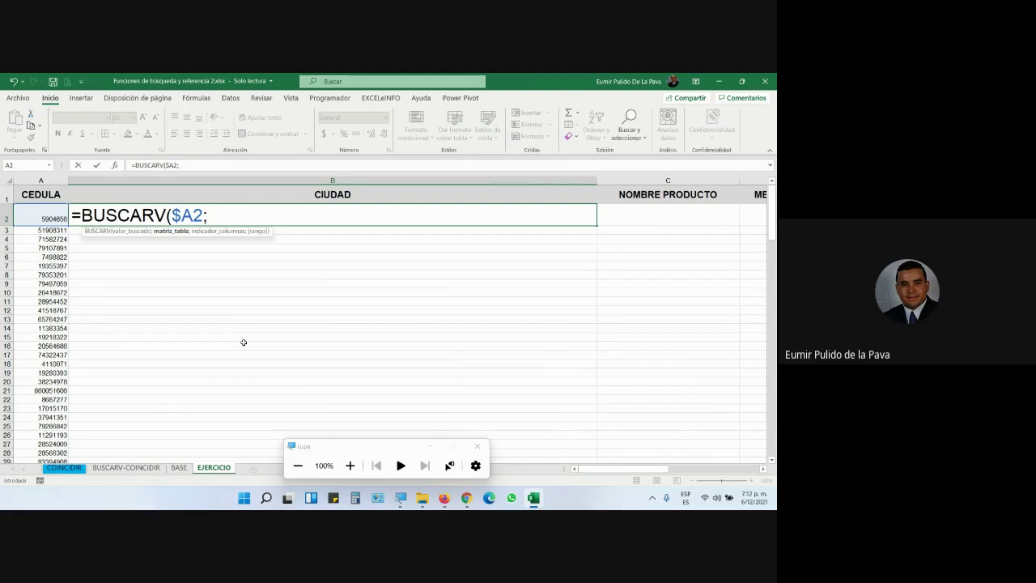
type("VE")
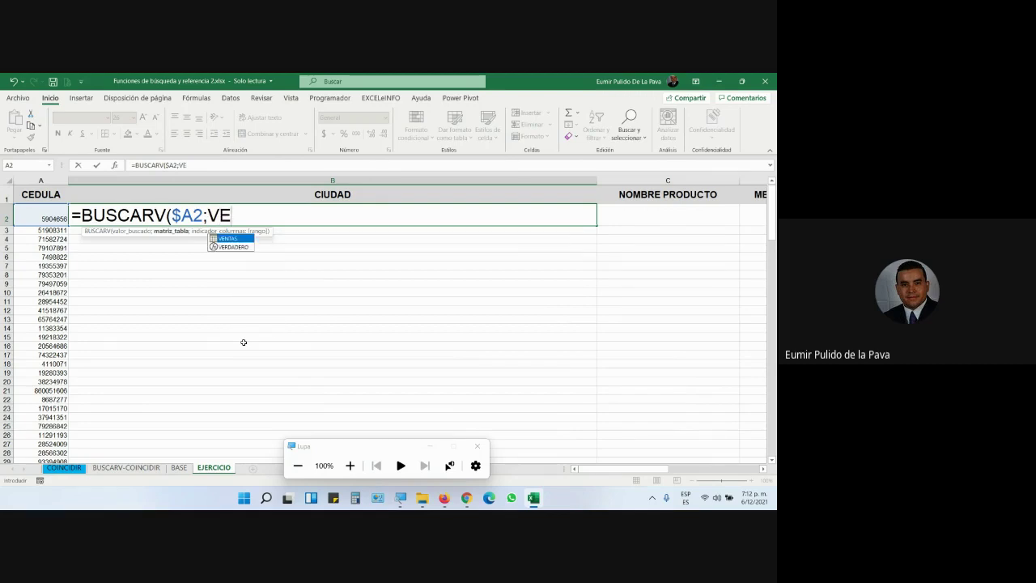
key("Tab")
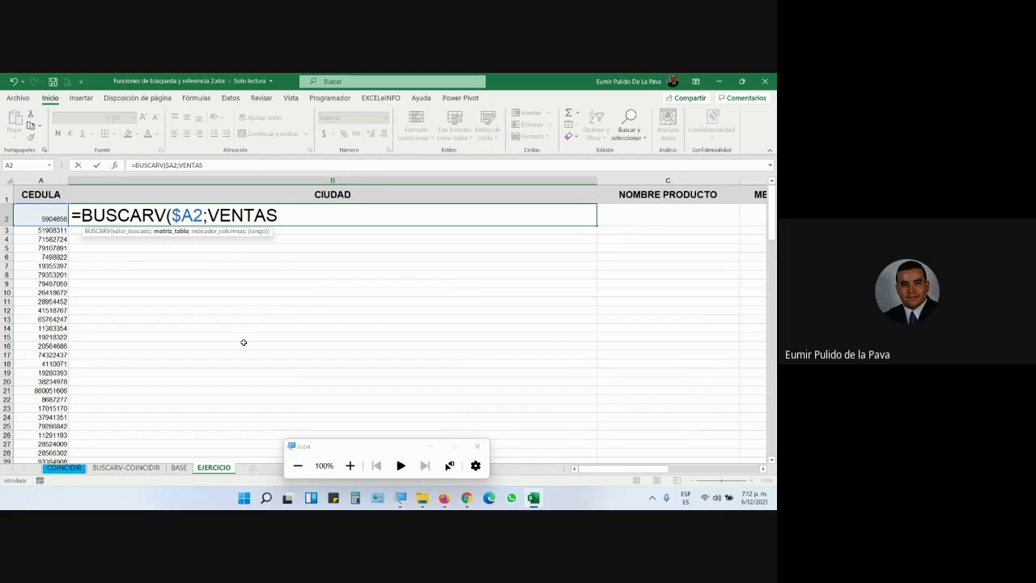
Add ;COINCIDIR(B$1 to the formula, matching on the row-locked CIUDAD header.
type(";")
type("COIN")
key("Tab")
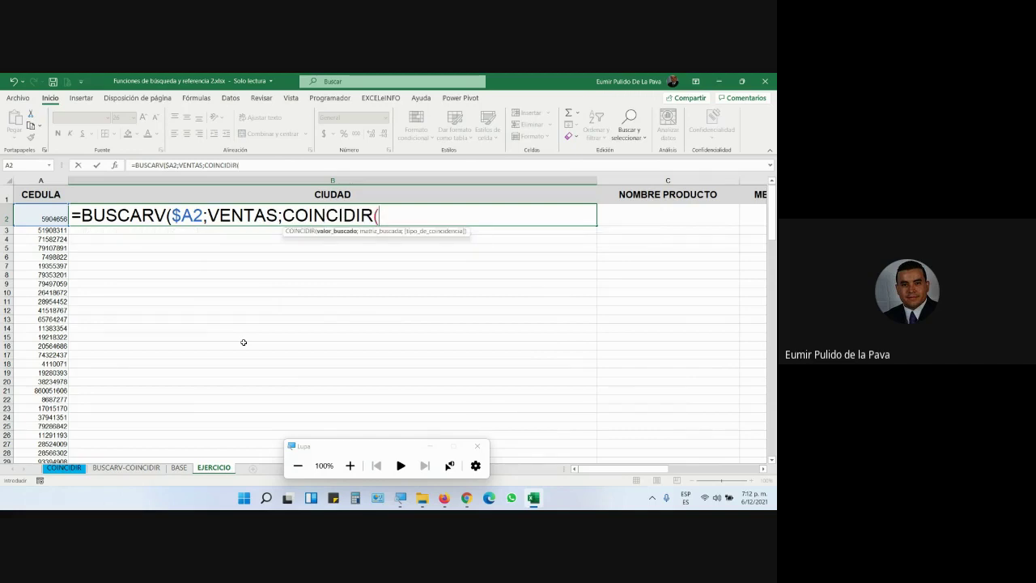
left_click(340, 195)
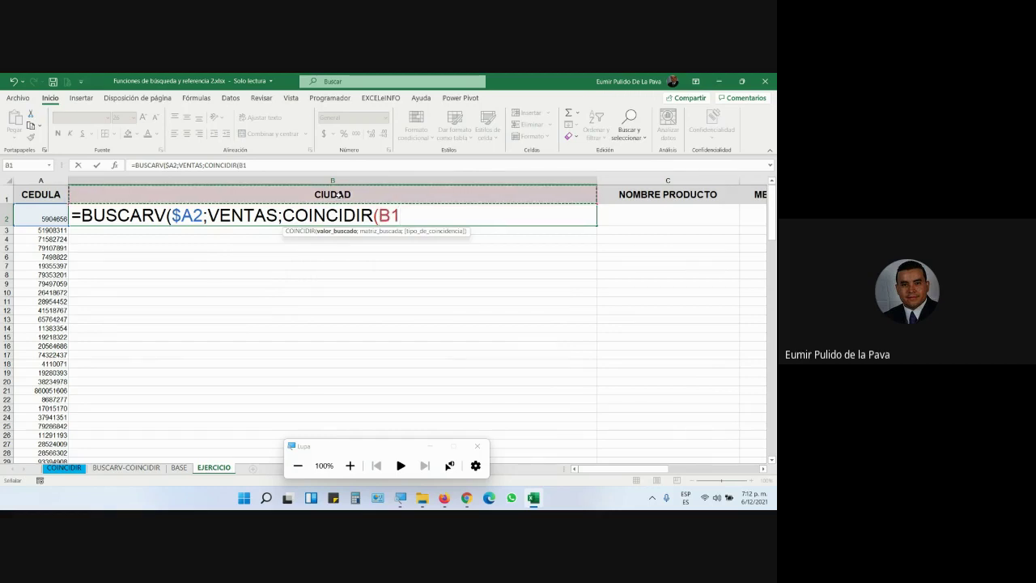
key("F4")
key("F4")
Admit the person asking to join the Google Meet call.
mouse_move(465, 495)
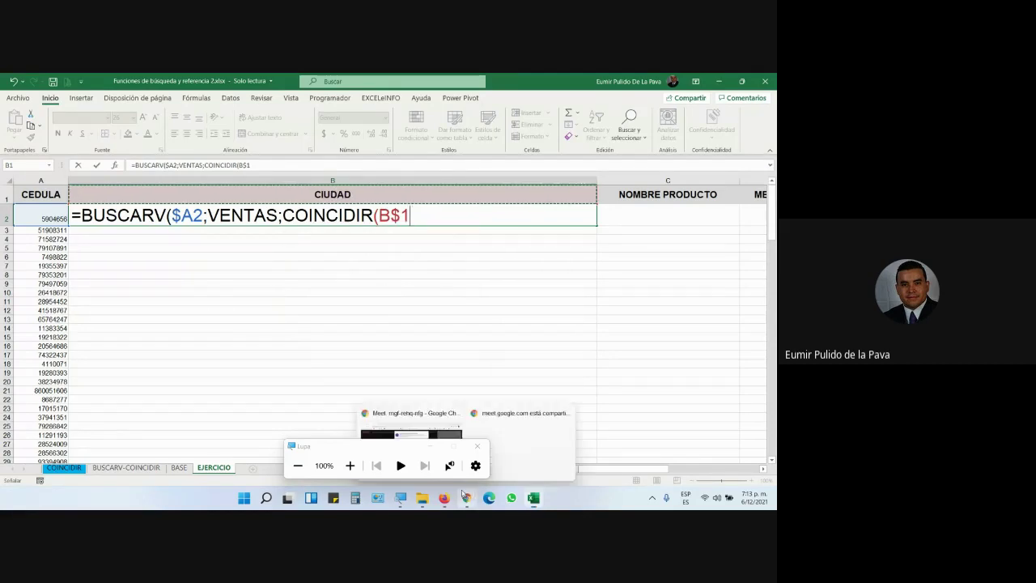
left_click(412, 423)
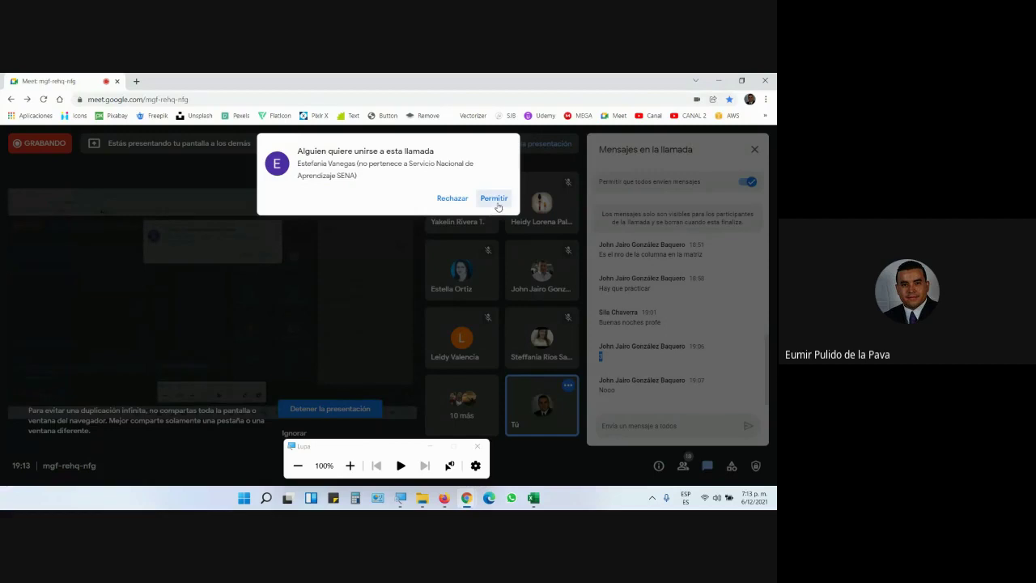
left_click(494, 199)
Complete B2 as =BUSCARV($A2;VENTAS;COINCIDIR(B$1;VENTAS[#Encabezados];0);0) and commit it.
left_click(532, 498)
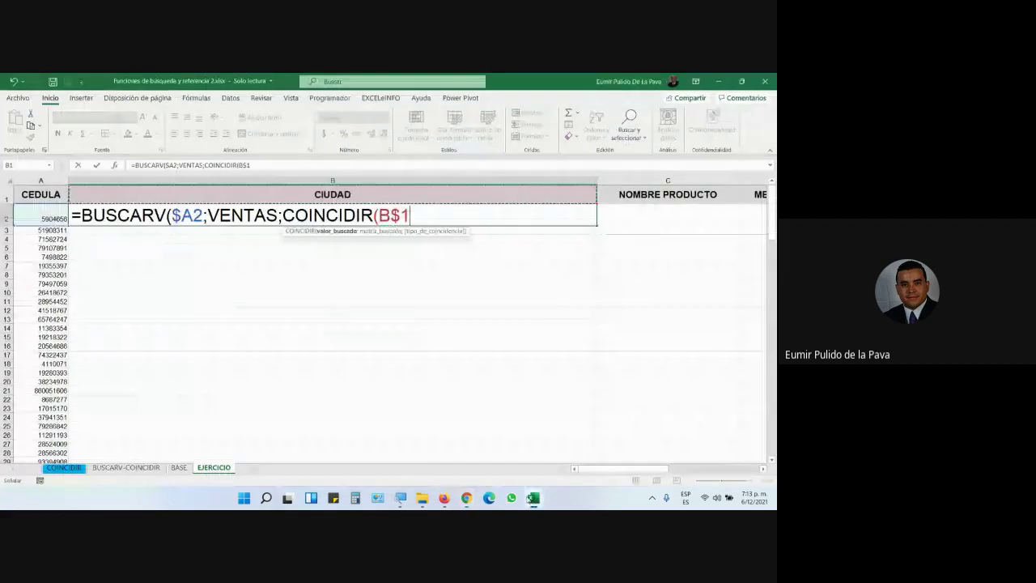
type(";")
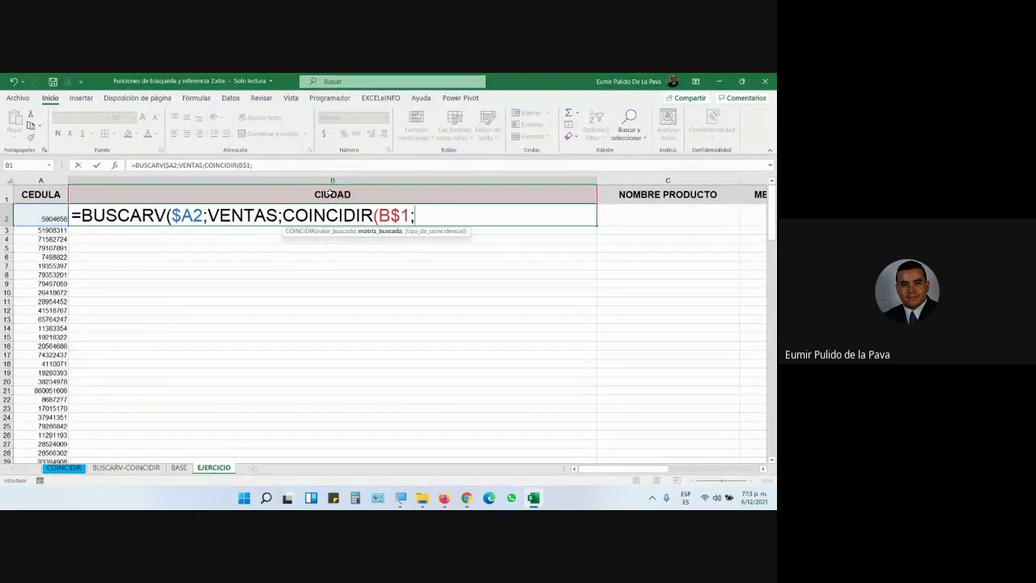
type("V")
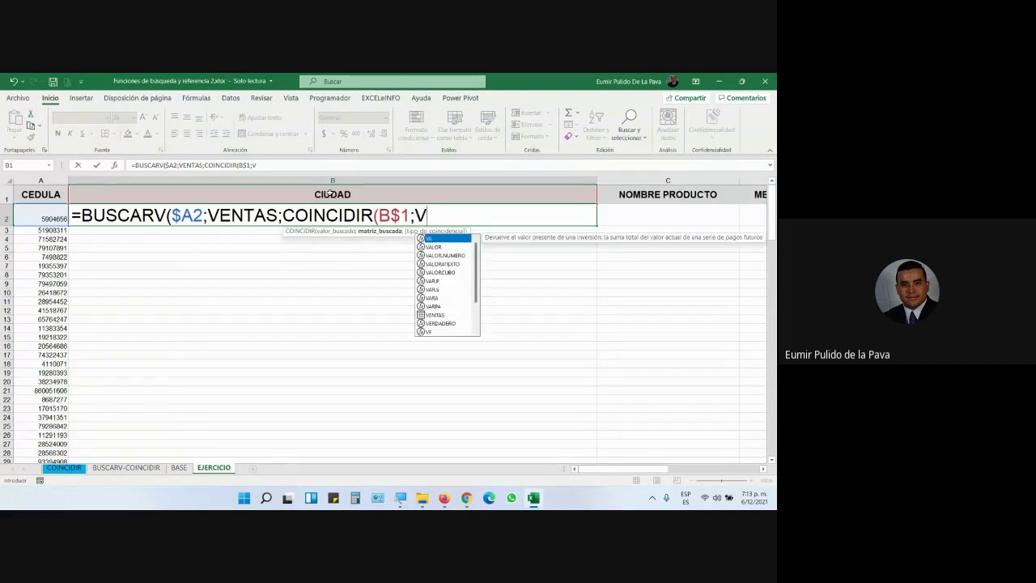
type("ENTAS")
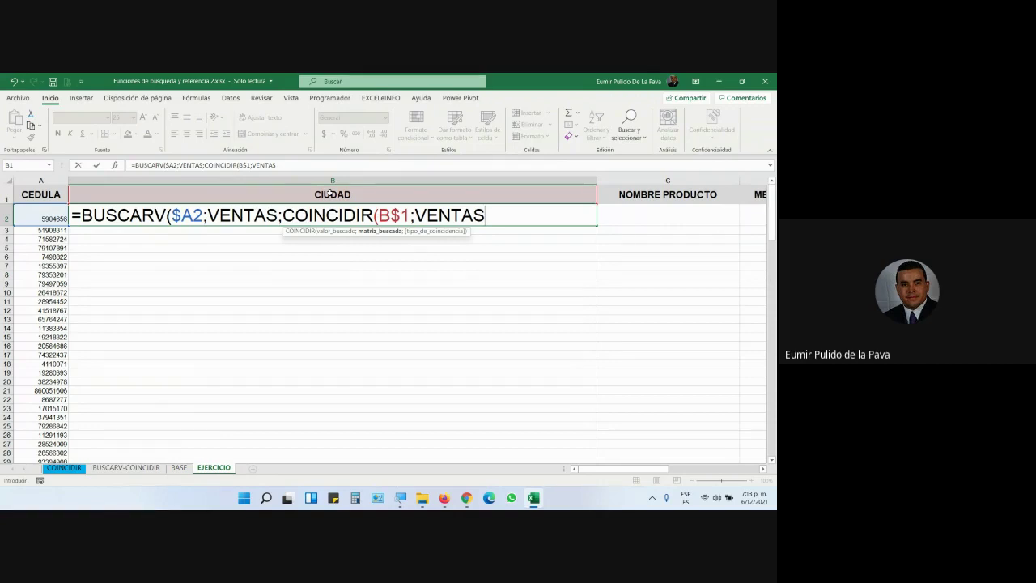
type("[")
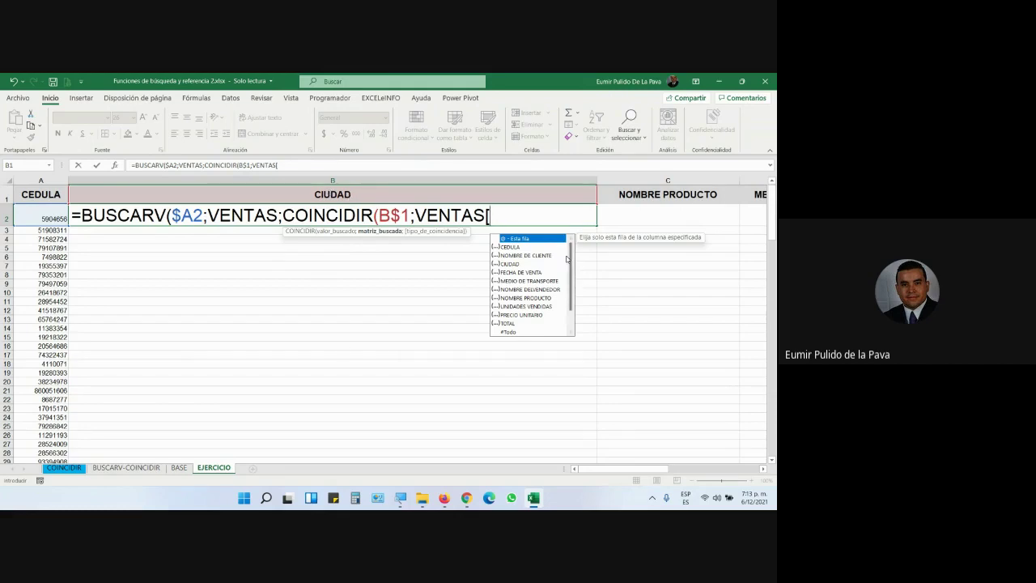
scroll(534, 308, "down", 3)
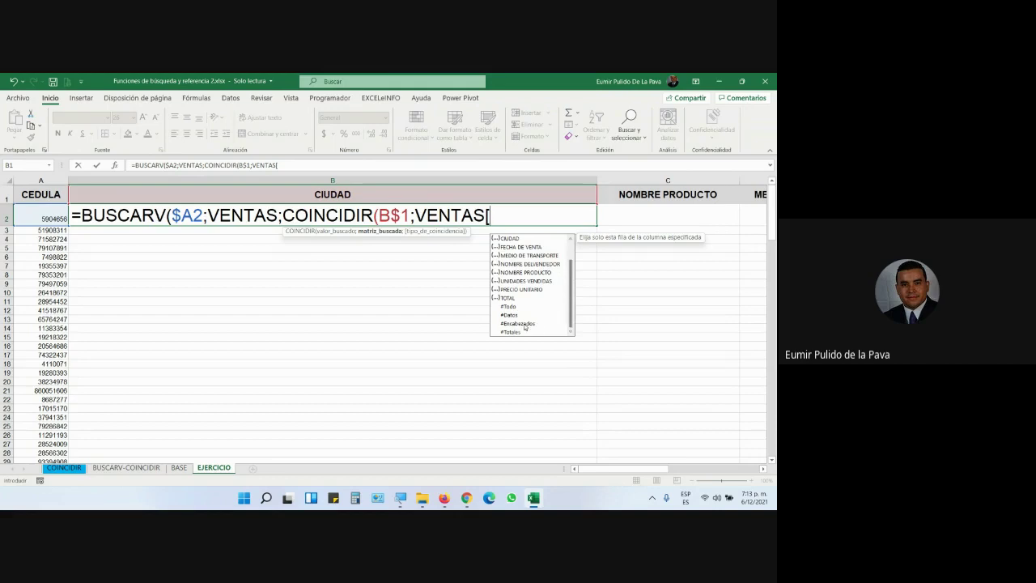
double_click(513, 324)
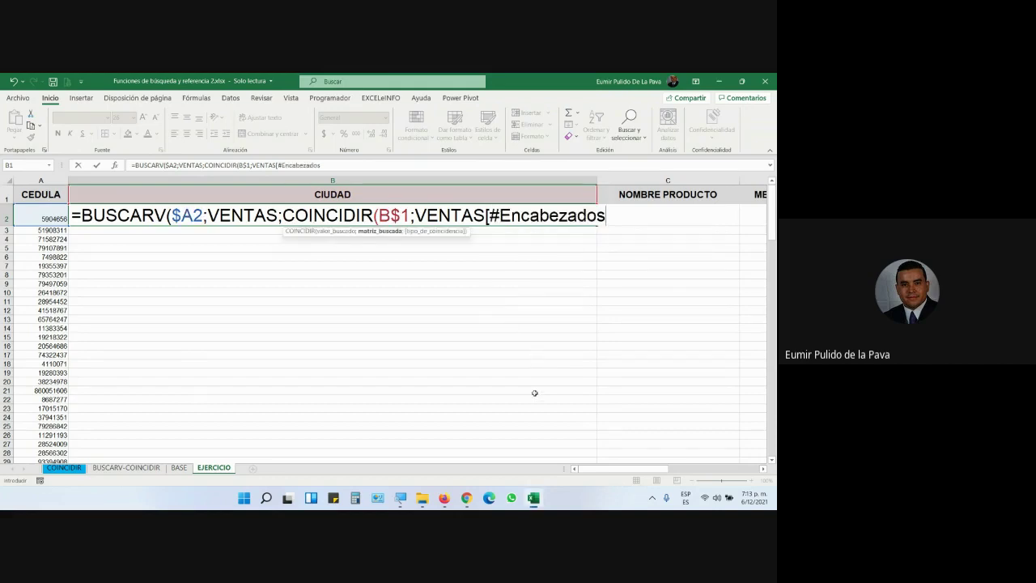
type("]")
type(";0")
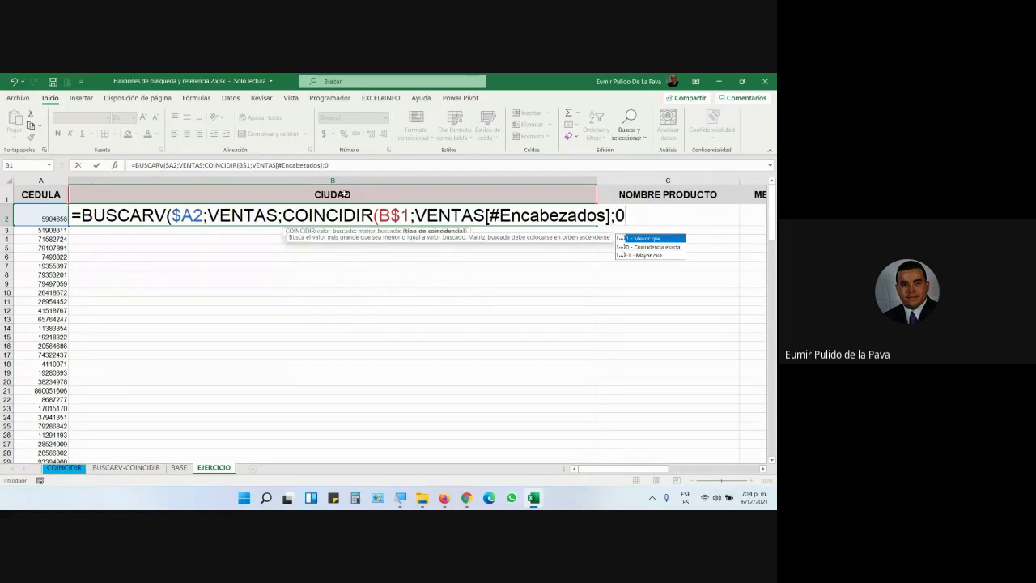
type(")")
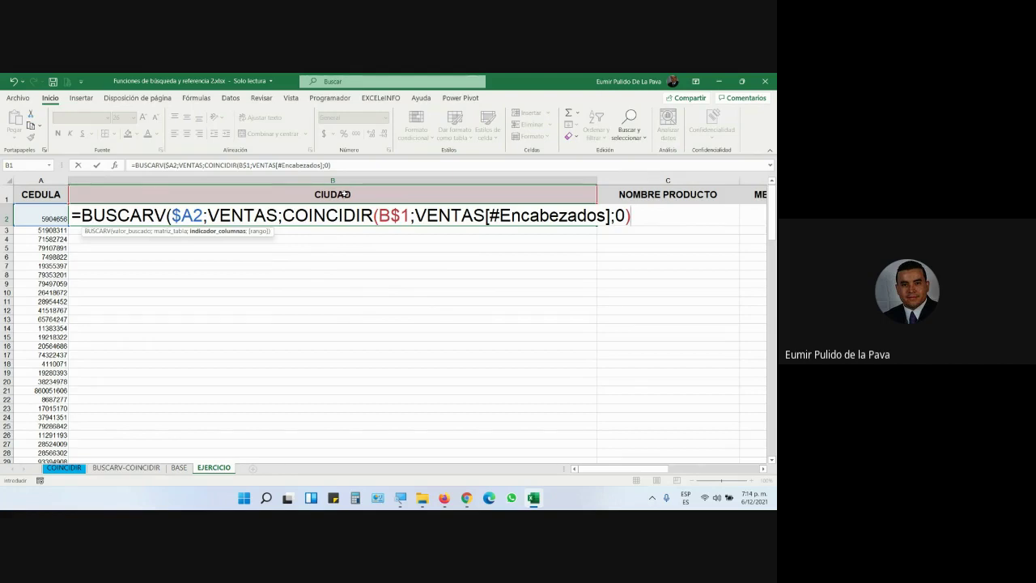
type(";")
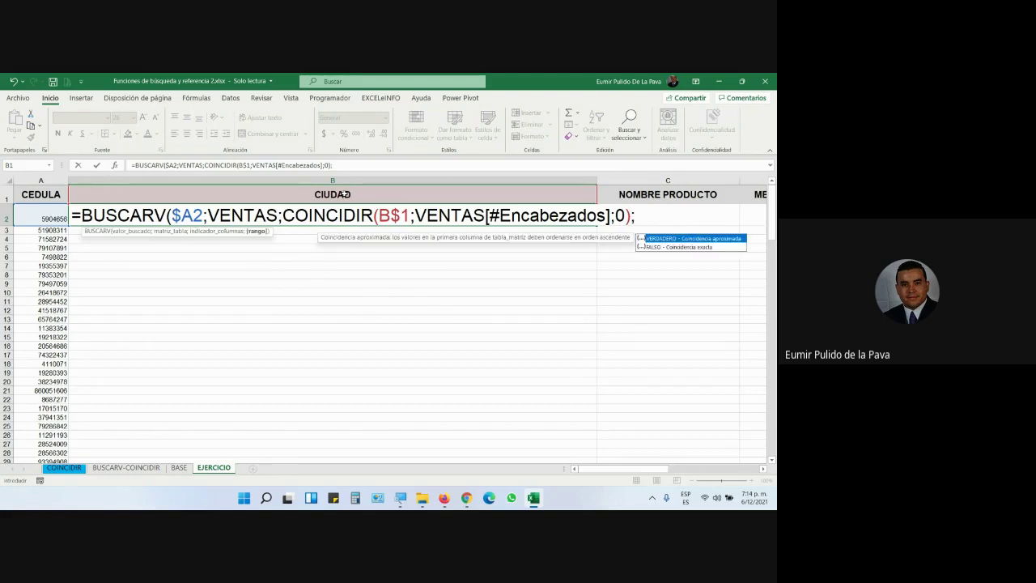
type("0")
type(")")
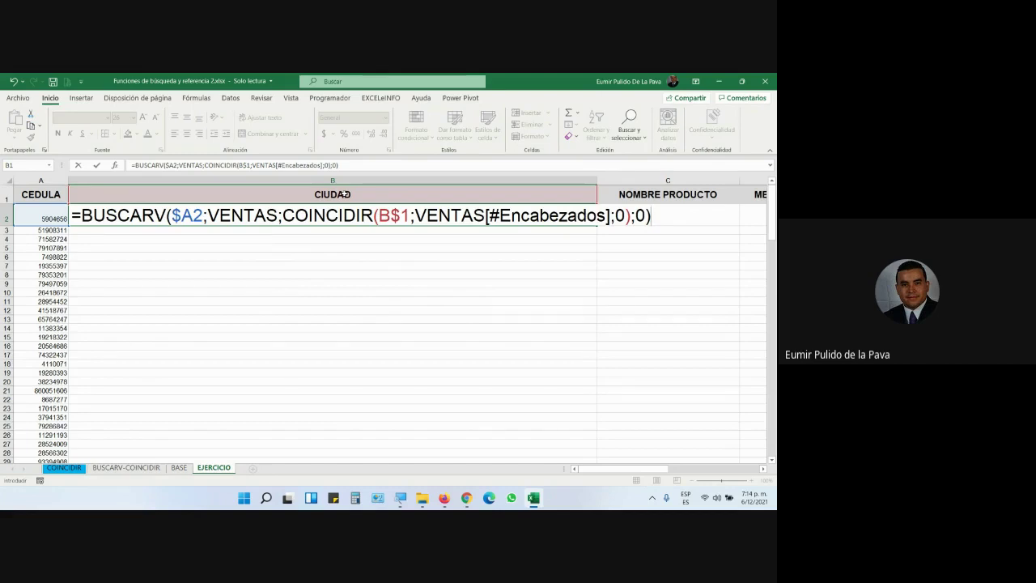
key("Return")
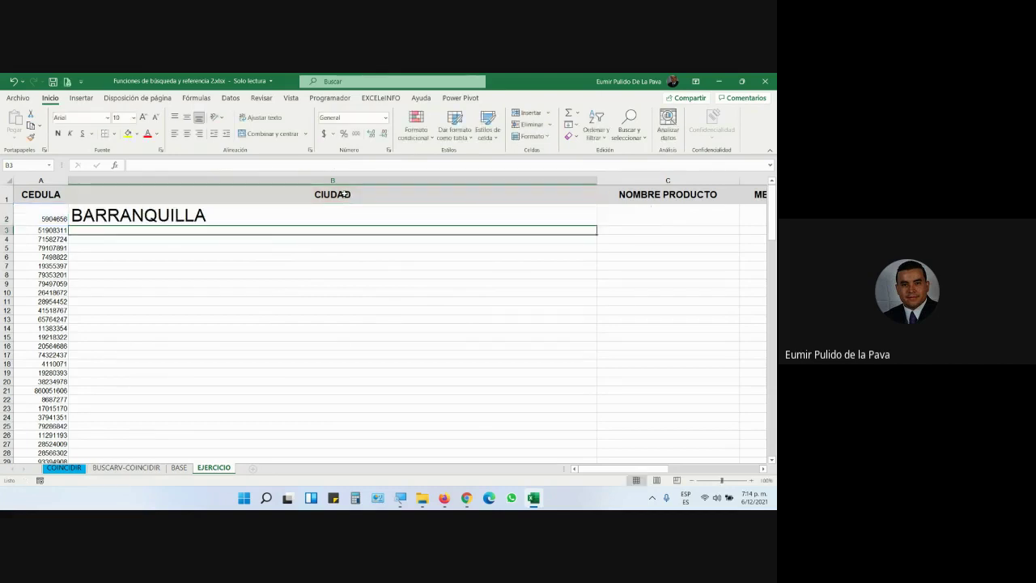
Autofit column B and copy the B2 lookup formula across to J2.
double_click(597, 179)
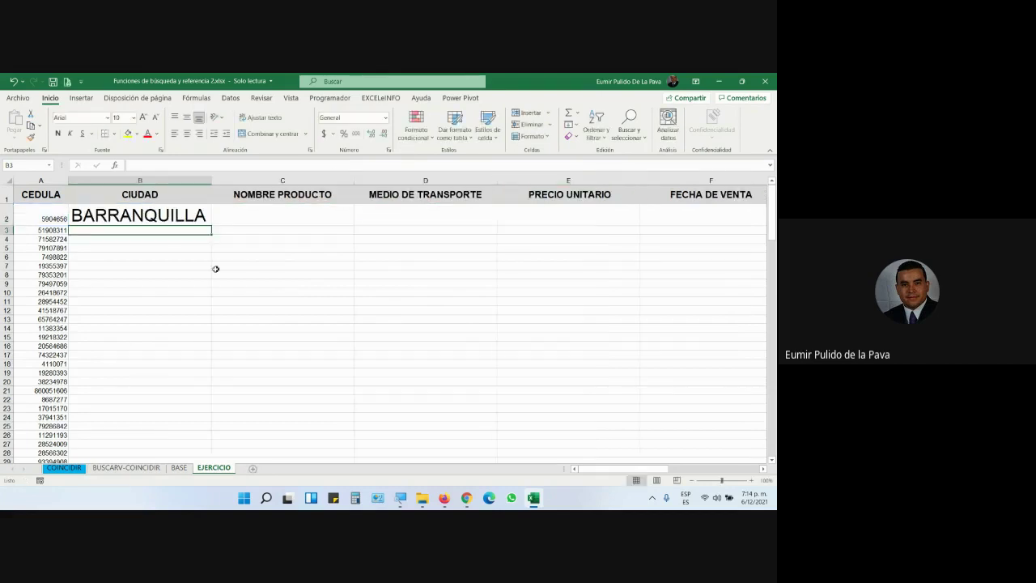
left_click(191, 221)
mouse_move(212, 226)
left_mouse_down()
mouse_move(645, 236)
mouse_move(589, 252)
left_mouse_up()
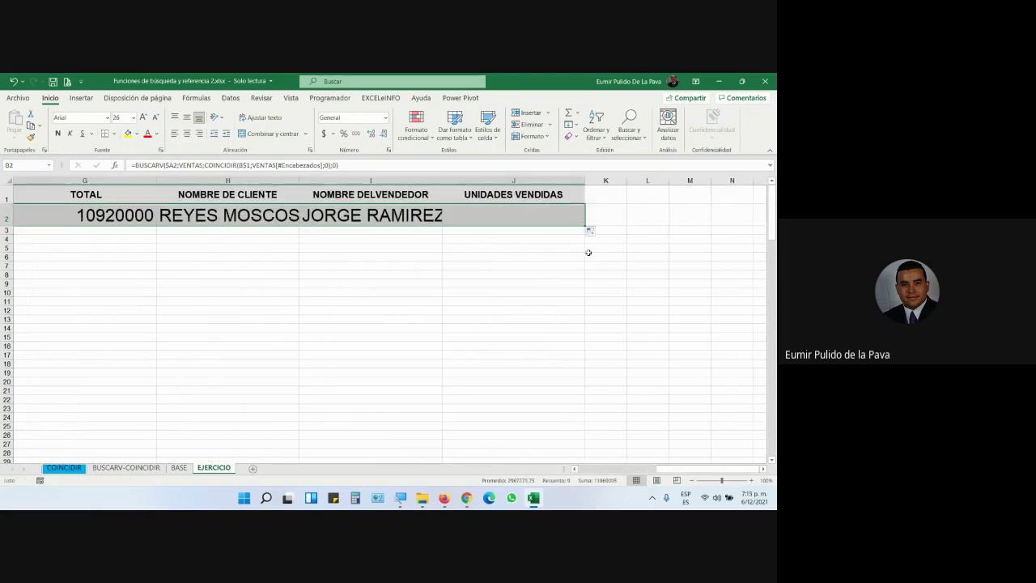
Fill the B:J lookup formulas down to the last row of the table.
mouse_move(628, 471)
left_mouse_down()
mouse_move(579, 471)
mouse_move(607, 472)
left_mouse_up()
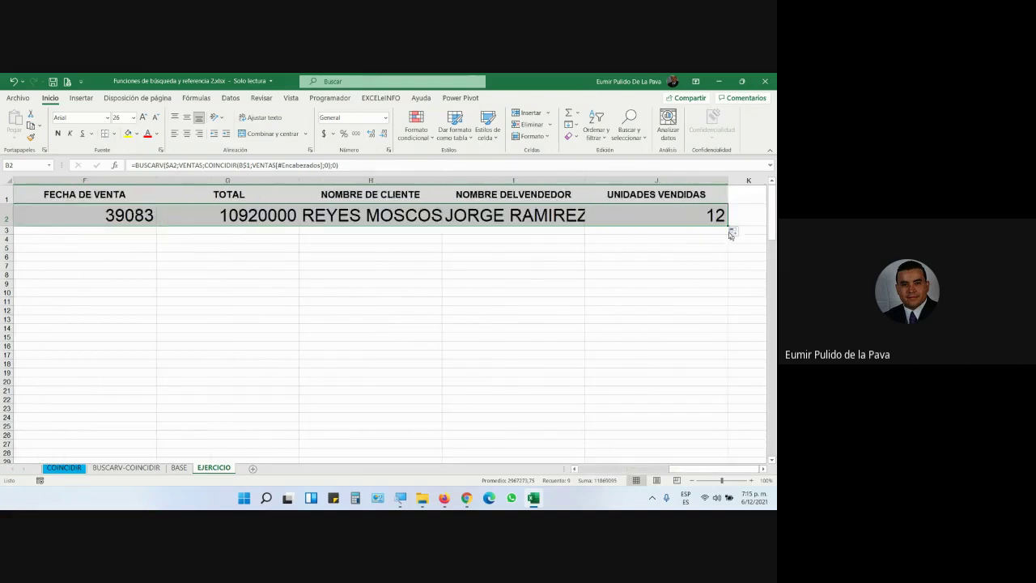
mouse_move(731, 234)
left_mouse_down()
mouse_move(704, 509)
mouse_move(714, 421)
left_mouse_up()
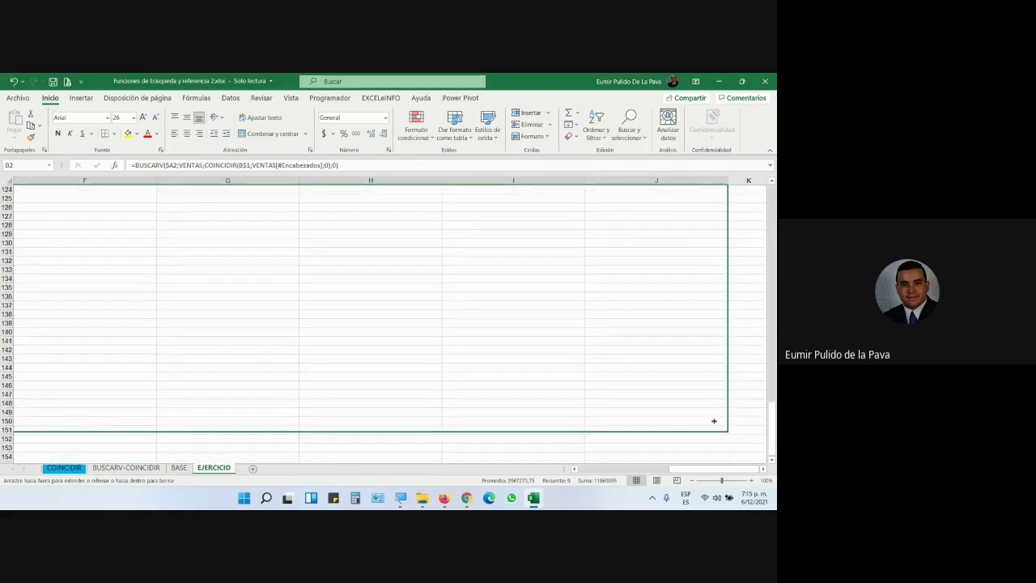
left_click_drag(714, 421, 709, 428)
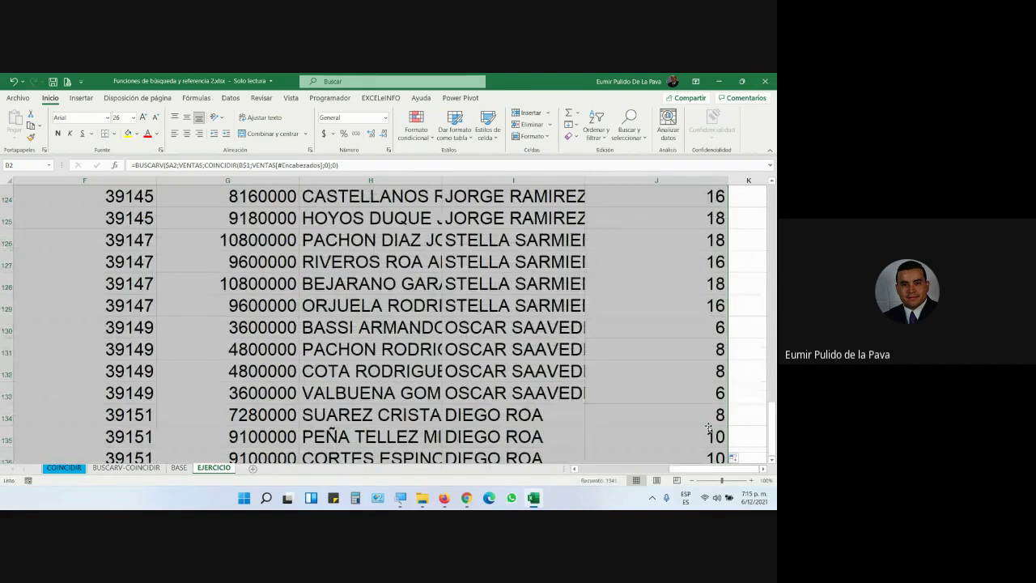
scroll(322, 374, "left", 10)
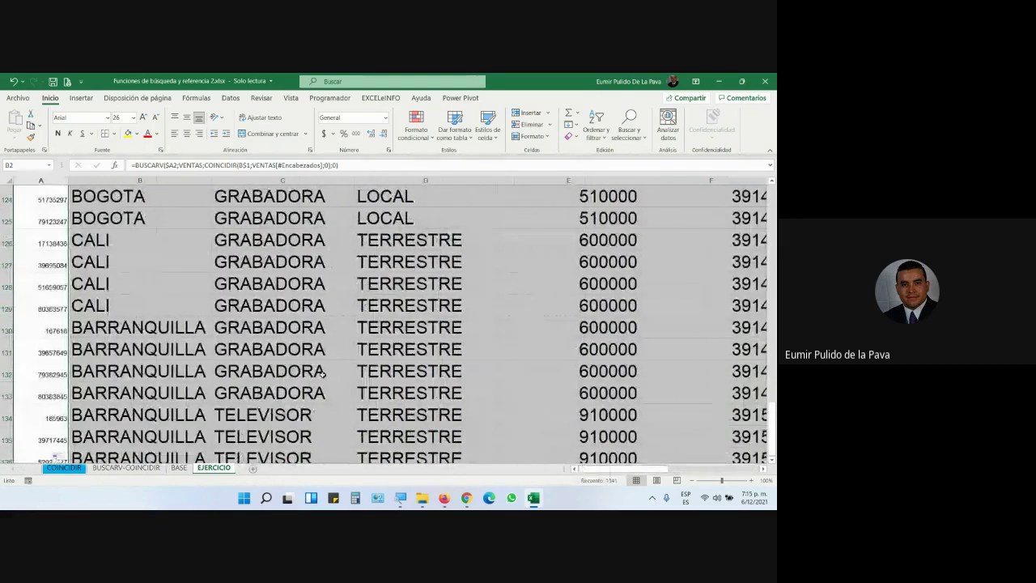
scroll(323, 374, "up", 4)
scroll(322, 375, "up", 4)
scroll(322, 374, "up", 4)
scroll(323, 373, "up", 3)
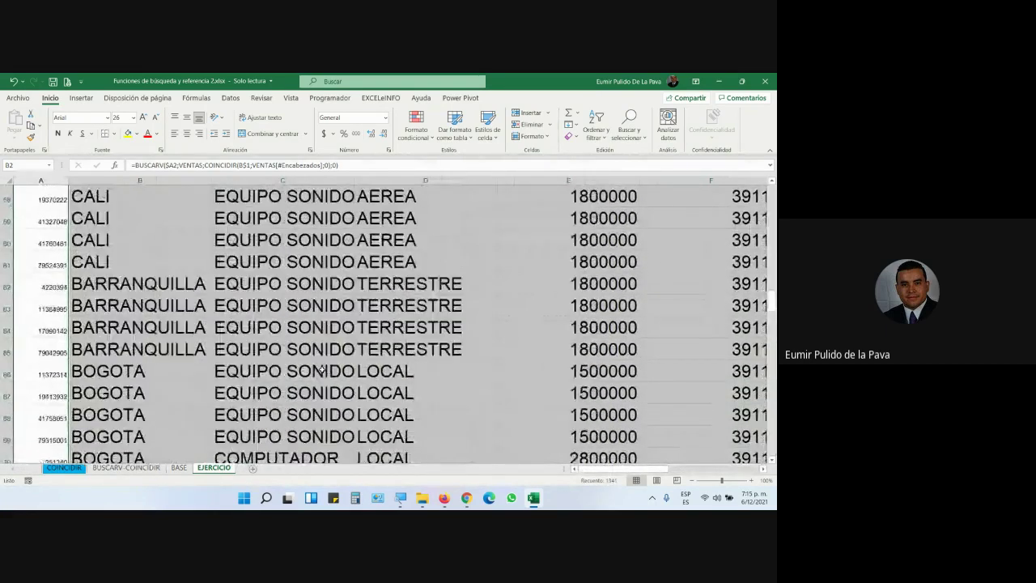
scroll(322, 371, "up", 8)
scroll(321, 369, "up", 8)
scroll(320, 369, "up", 10)
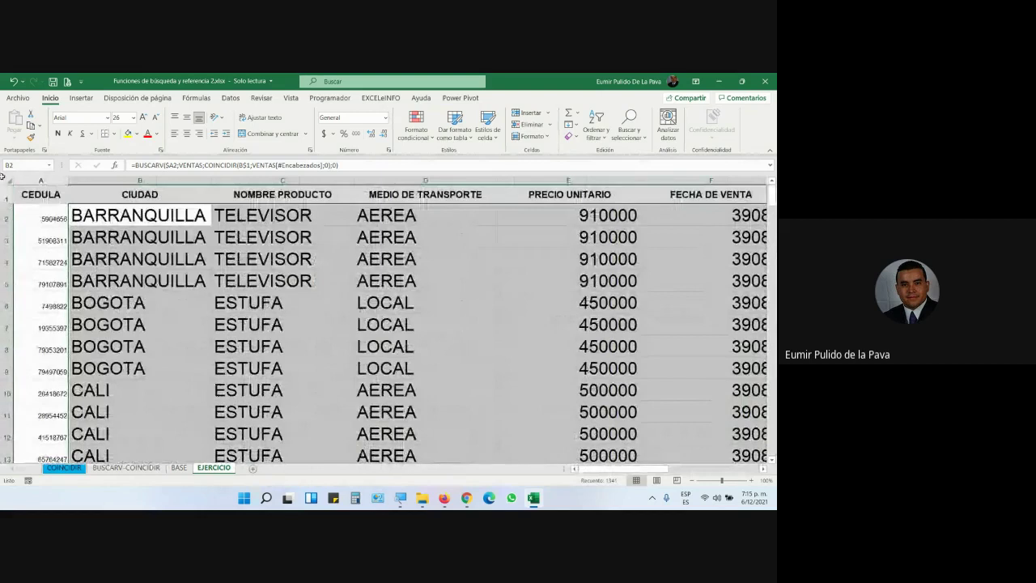
left_click(4, 179)
Autofit all column widths, then review the looked-up cedulas and client names.
left_click(532, 136)
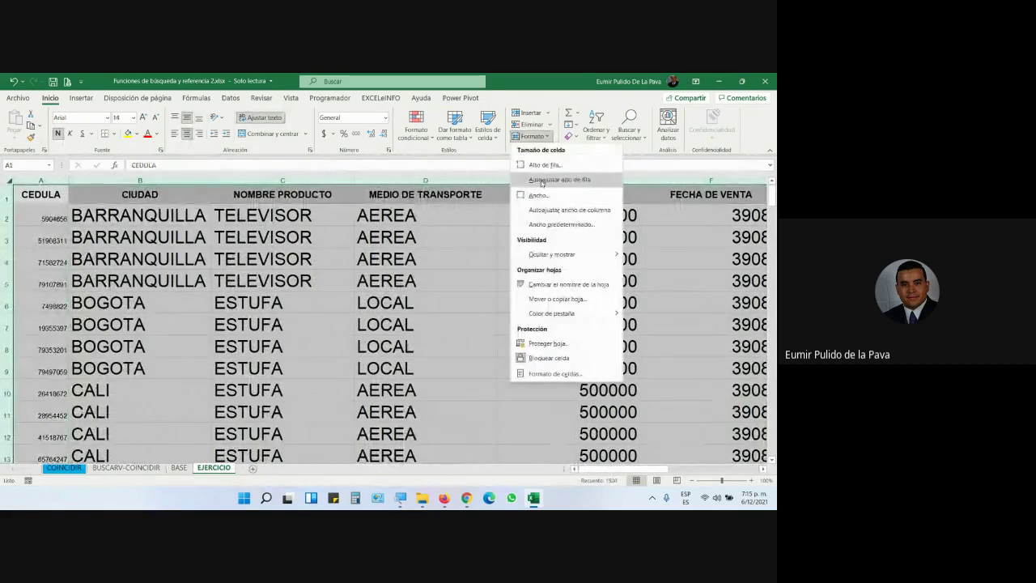
left_click(566, 209)
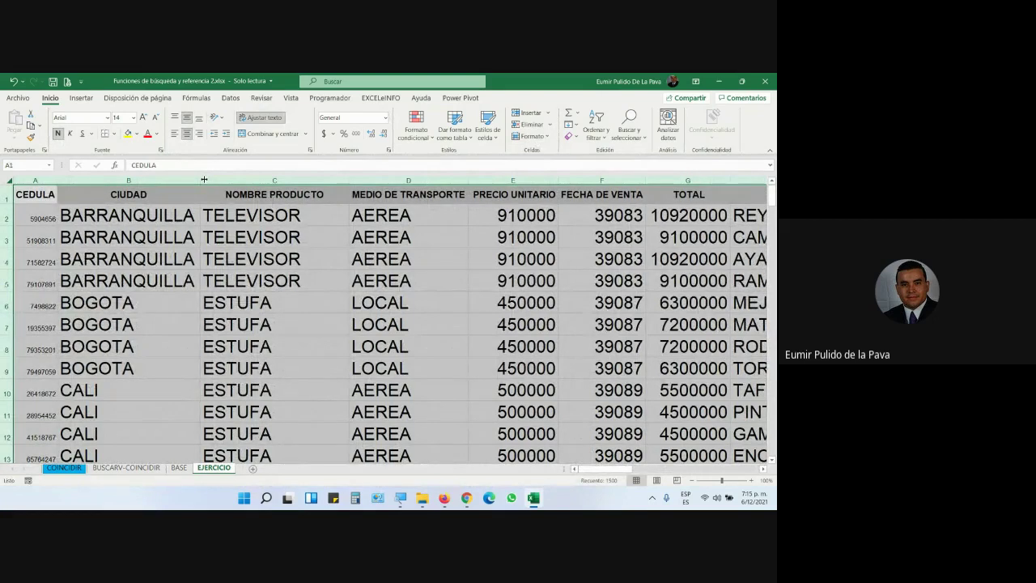
mouse_move(77, 217)
left_mouse_down()
mouse_move(462, 286)
mouse_move(603, 285)
left_mouse_up()
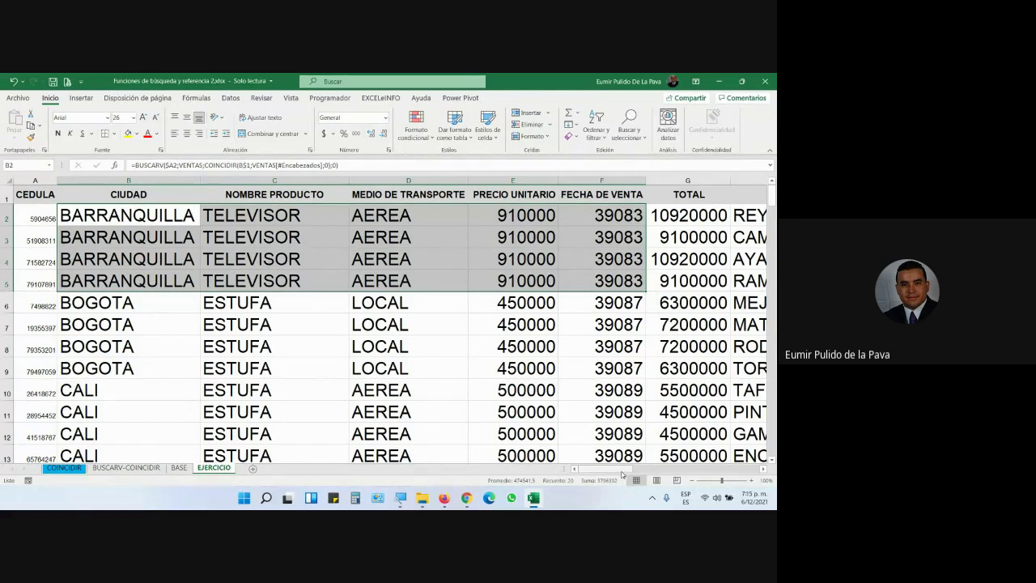
left_click_drag(43, 220, 49, 280)
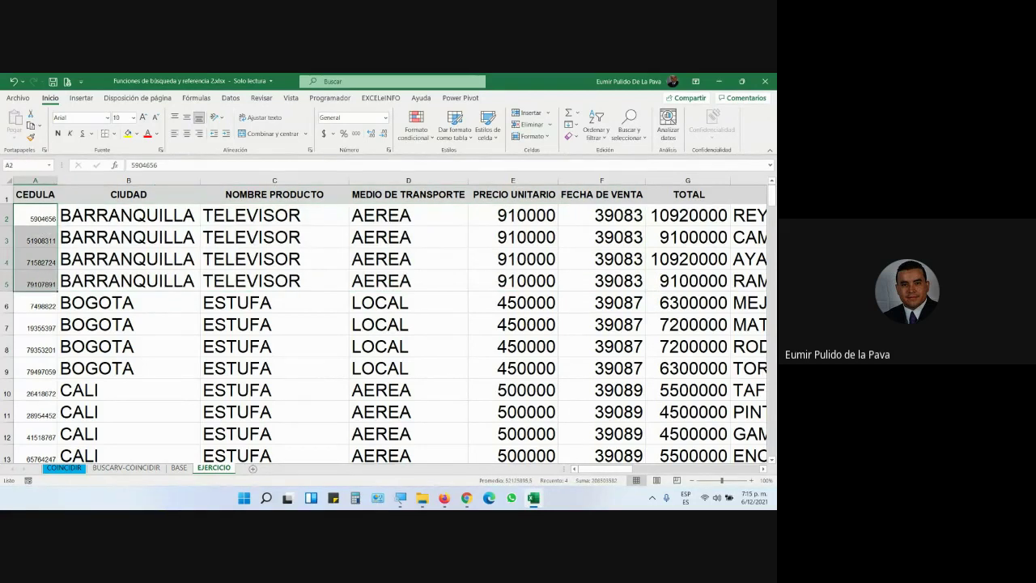
left_click_drag(611, 471, 657, 472)
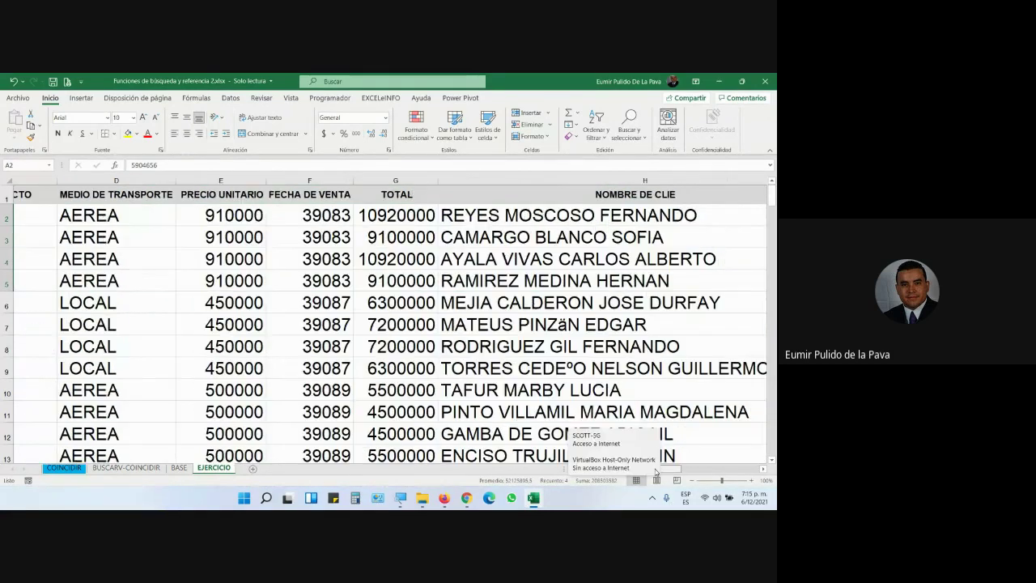
left_click_drag(409, 215, 409, 303)
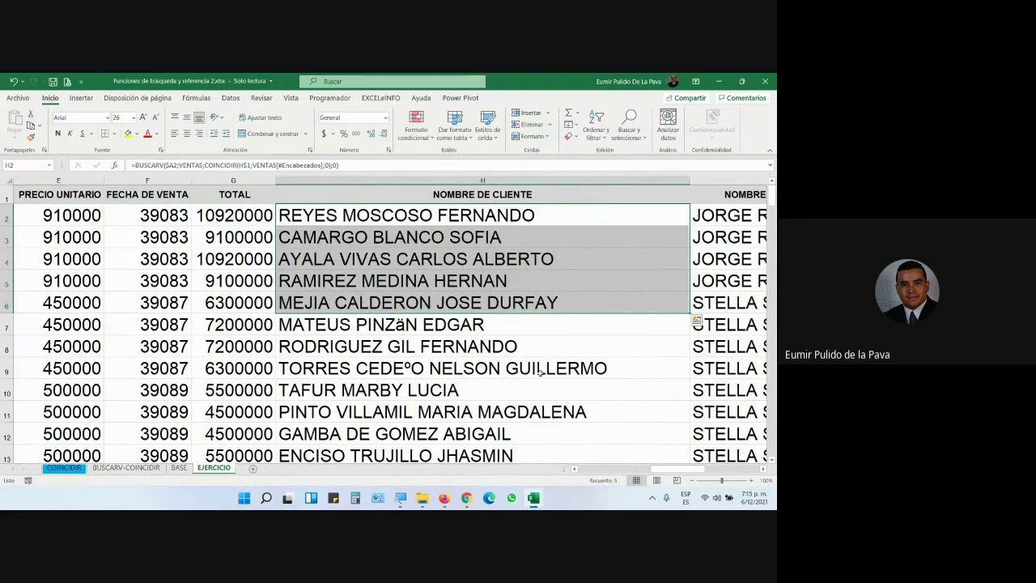
left_click_drag(679, 470, 740, 473)
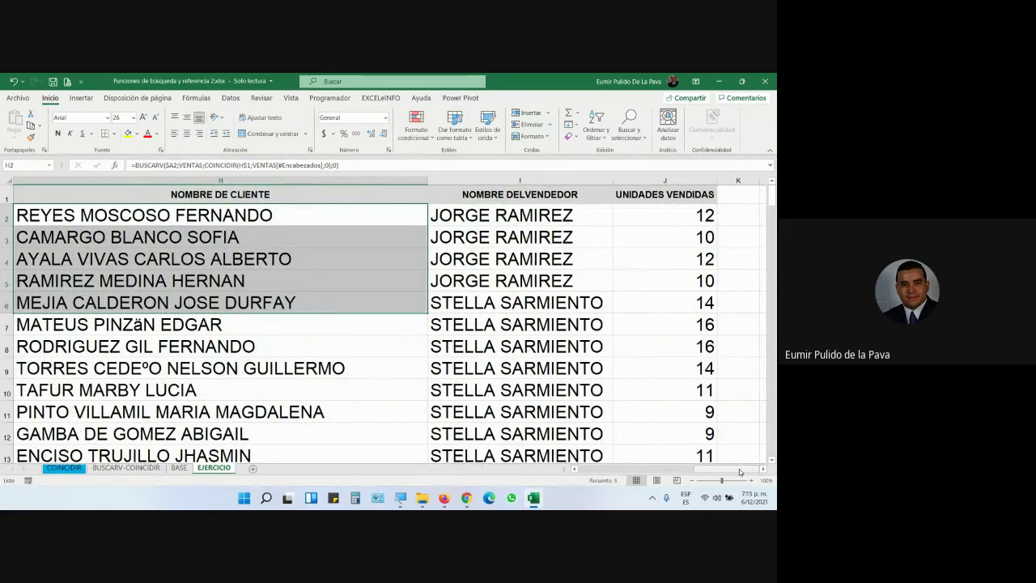
left_click_drag(740, 472, 576, 473)
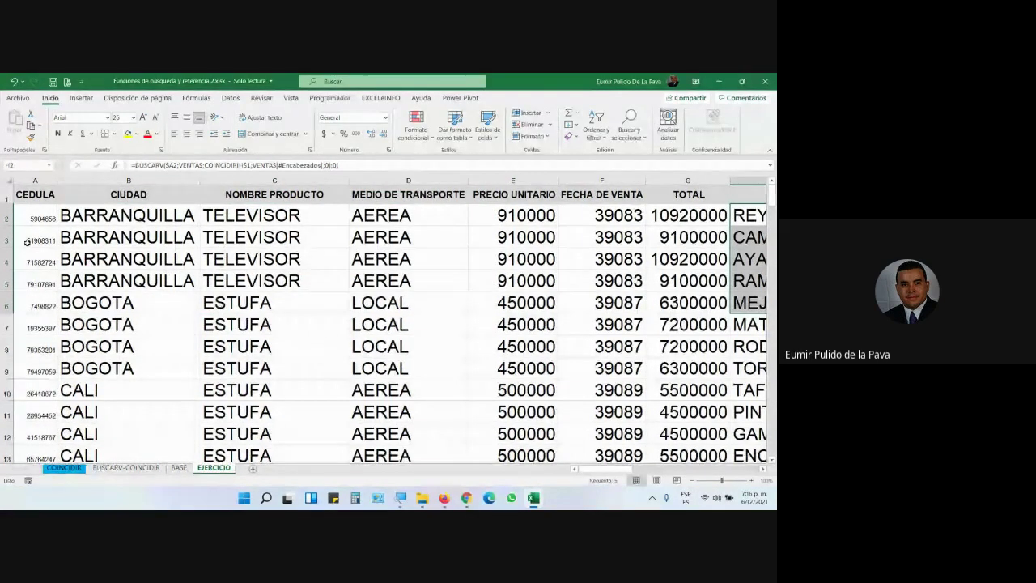
Paste a cedula copied from BASE into A2, returning BOGOTA, and select the FECHA DE VENTA column.
left_click(41, 218)
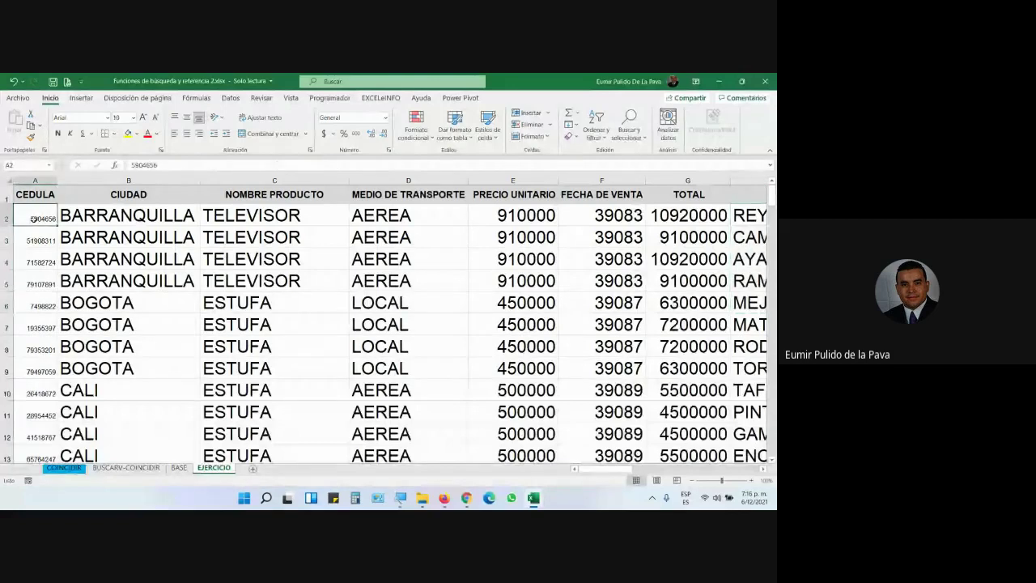
left_click(177, 468)
scroll(101, 366, "down", 1)
left_click(33, 248)
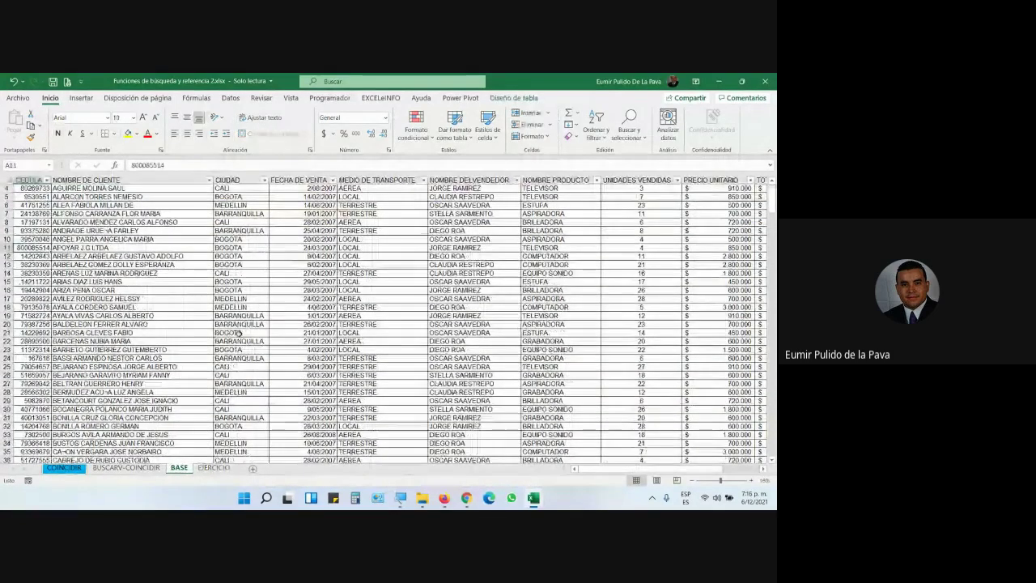
key("ctrl+c")
left_click(214, 468)
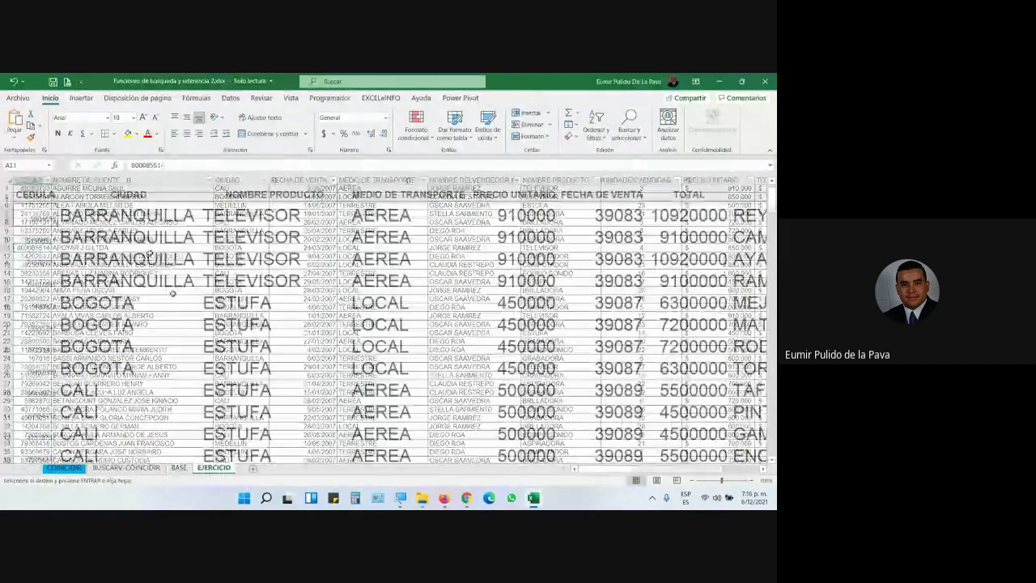
key("ctrl+v")
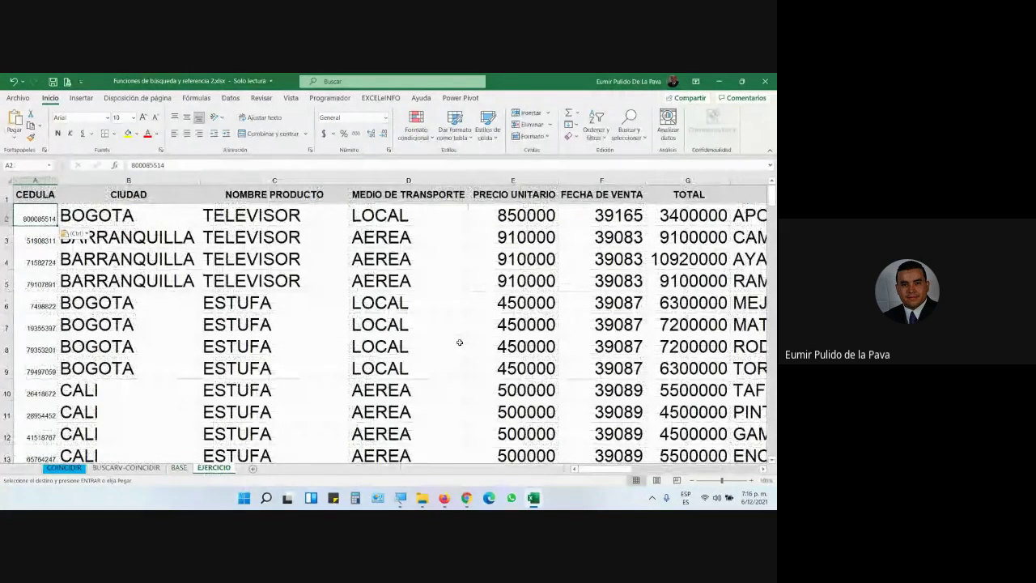
left_click(607, 216)
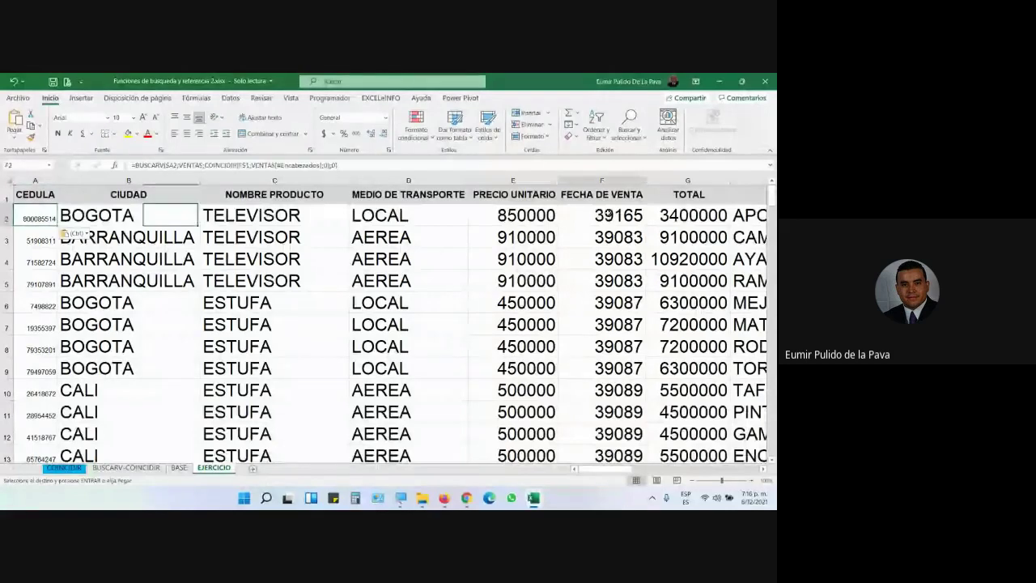
key("ctrl+shift+Down")
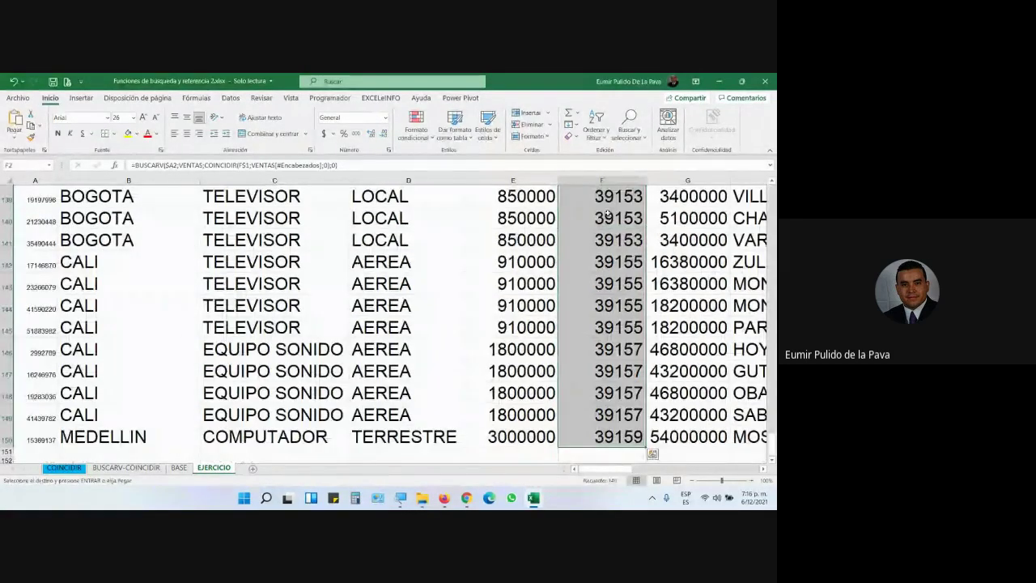
Apply the Fecha corta format to F2:F150 so sale dates read like 24/03/2007.
left_click(385, 118)
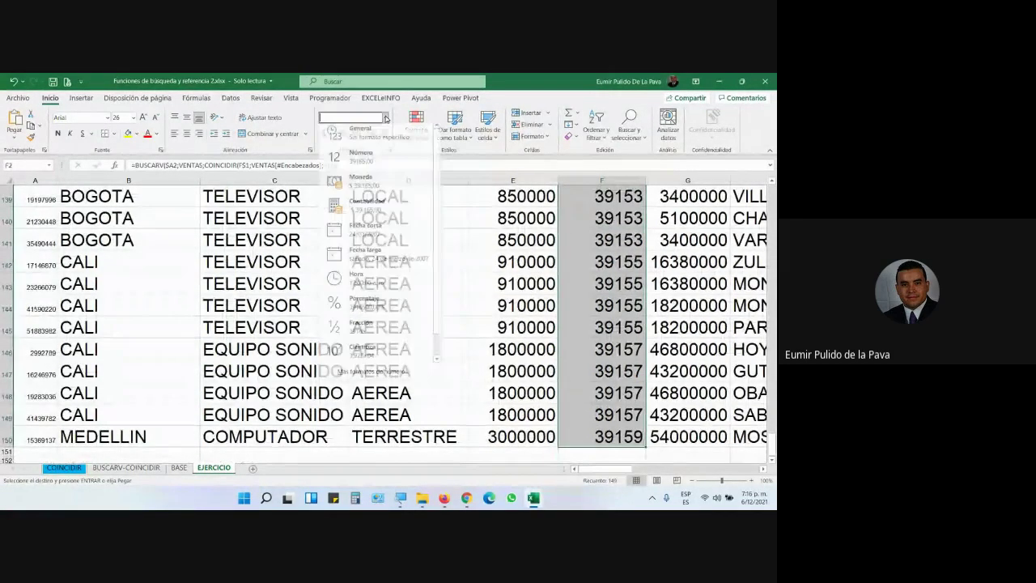
left_click(362, 232)
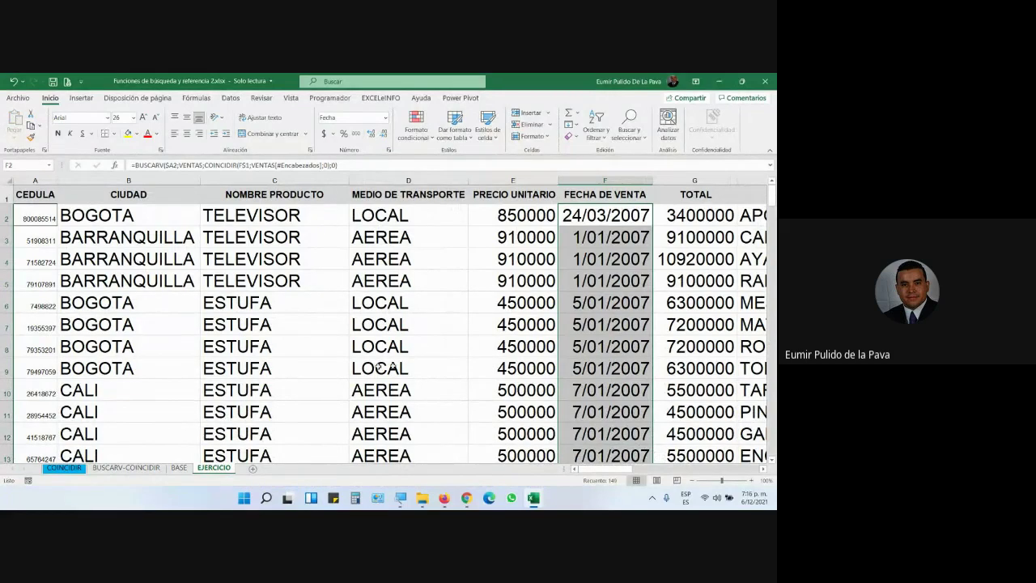
mouse_move(219, 217)
left_mouse_down()
mouse_move(775, 242)
mouse_move(127, 255)
mouse_move(688, 504)
left_mouse_up()
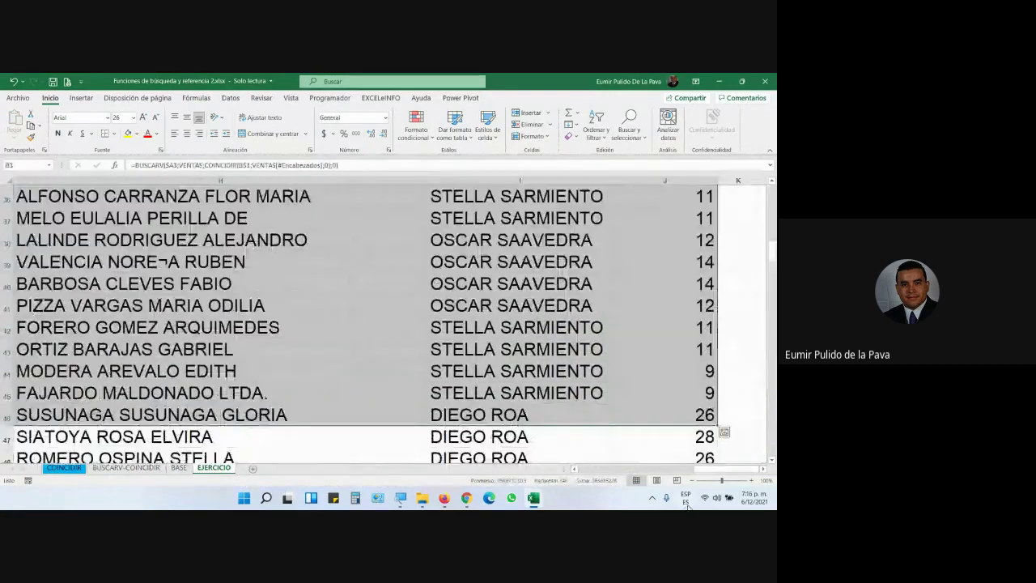
Remove the lookup results below B2, widen CIUDAD, and put B2's BUSCARV-COINCIDIR formula into edit mode.
left_click_drag(687, 506, 49, 174)
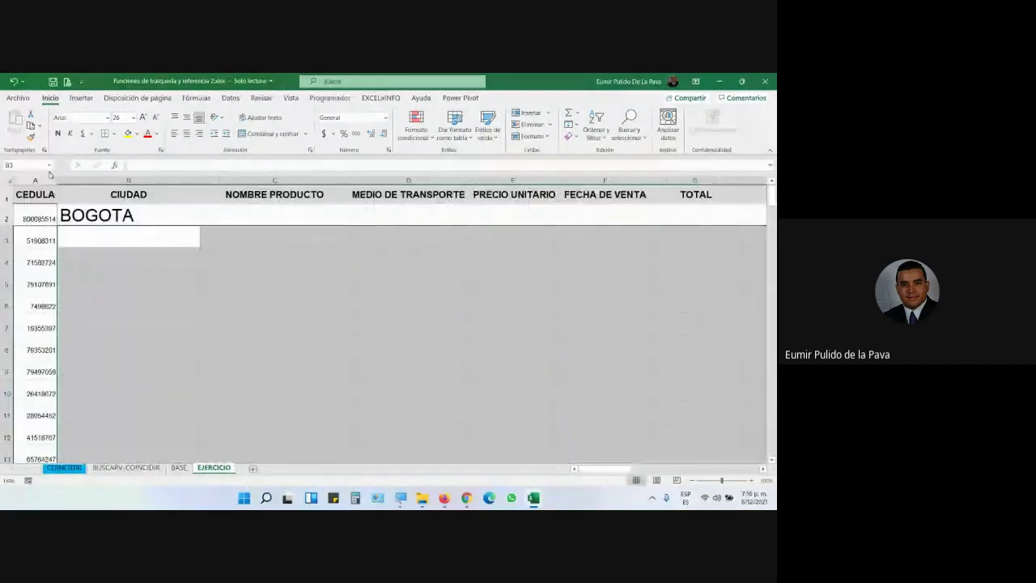
left_click_drag(200, 180, 562, 175)
double_click(386, 213)
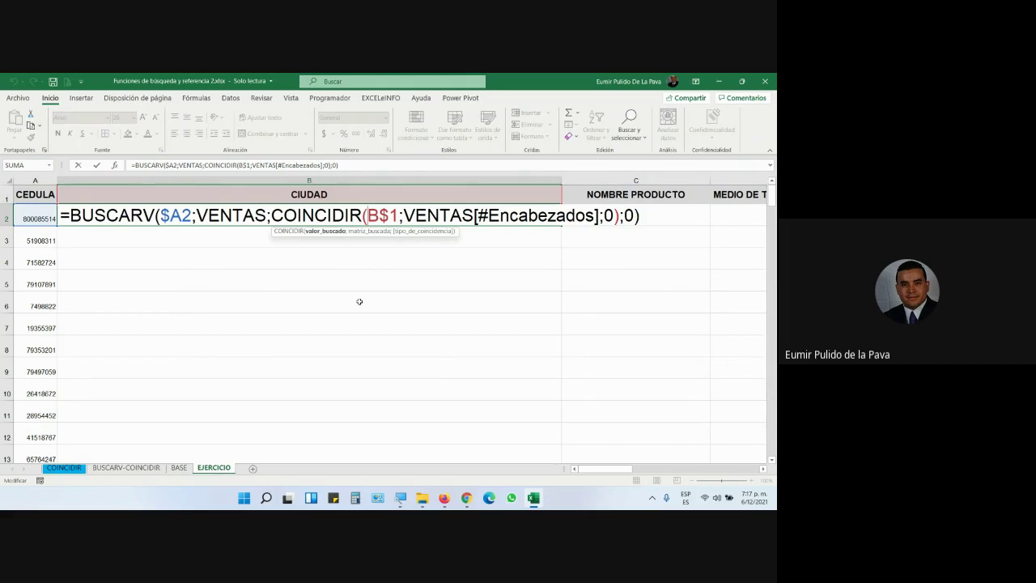
Commit the BUSCARV/COINCIDIR lookup formula in B2 and briefly check the Meet call.
key("Return")
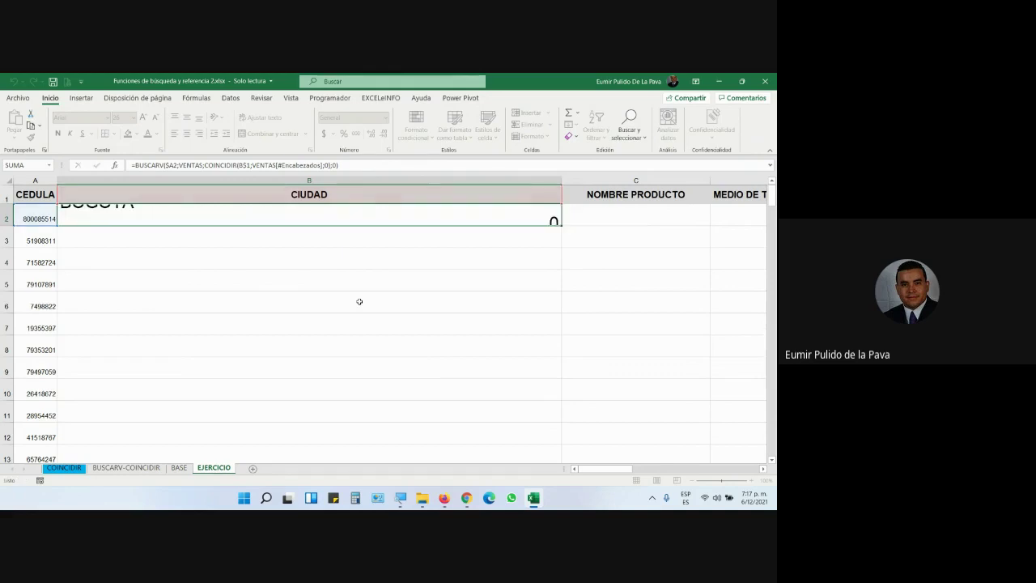
left_click(475, 502)
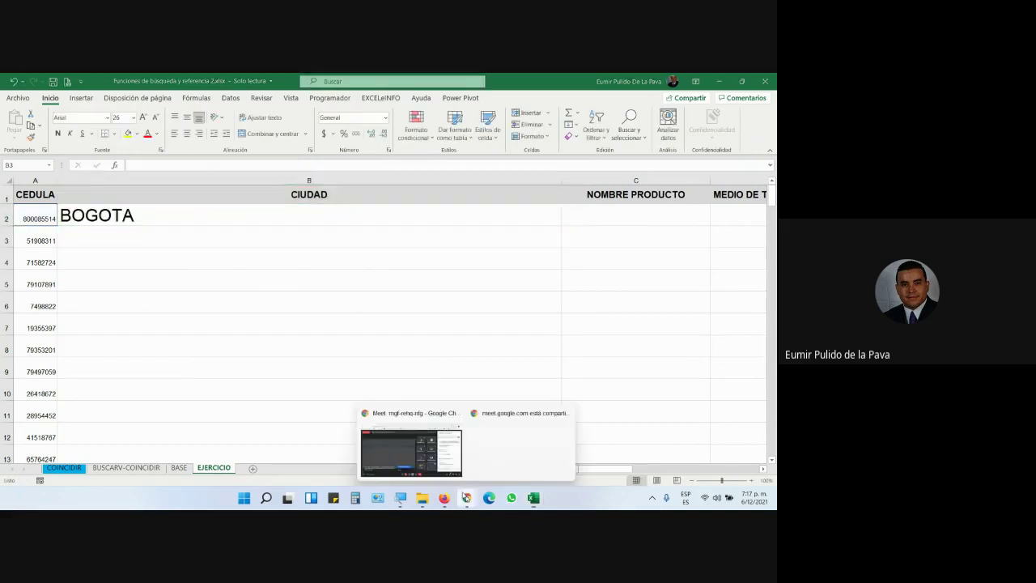
left_click(405, 445)
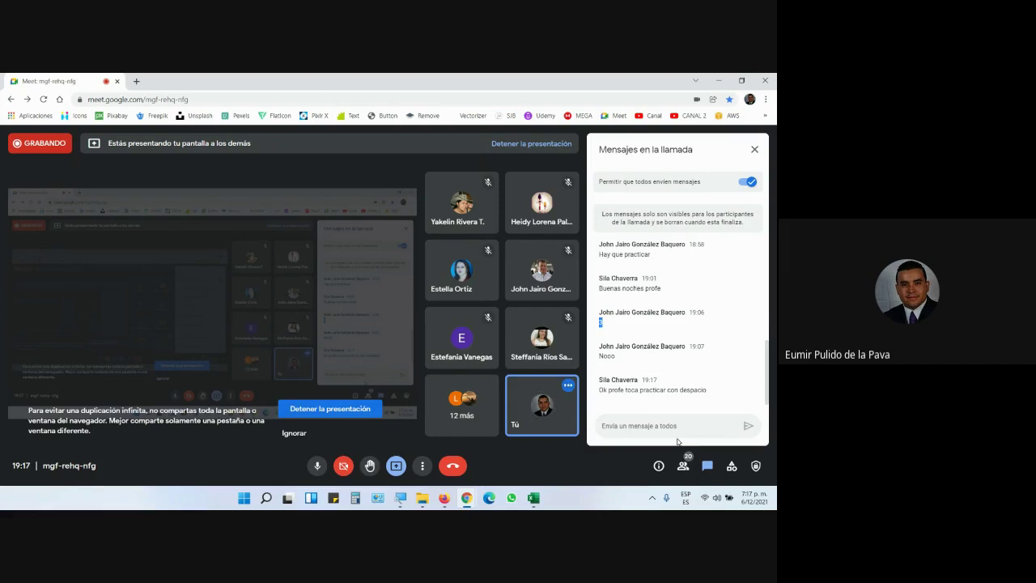
left_click(532, 498)
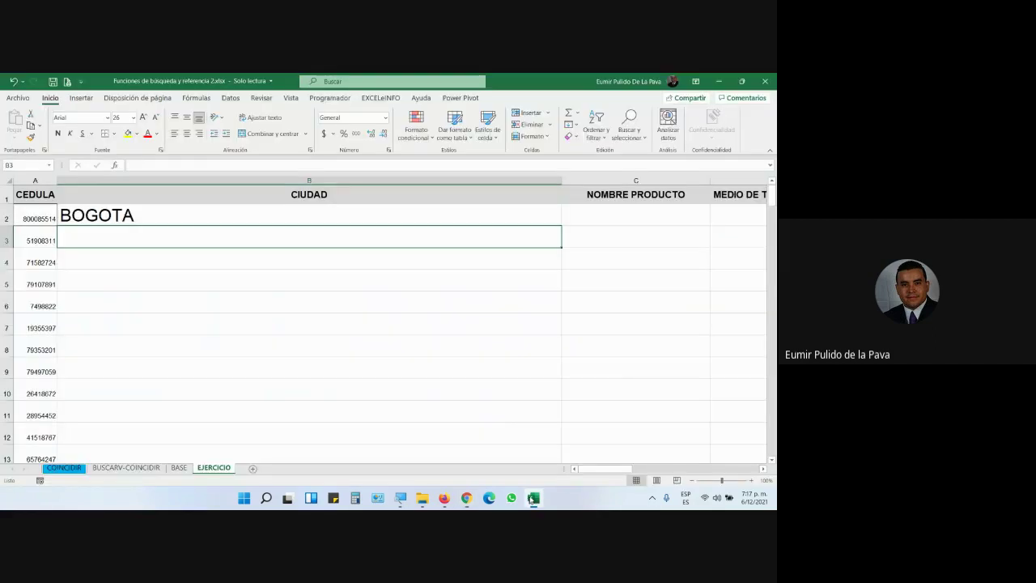
Reopen the B2 formula for review and commit it again so CIUDAD returns BOGOTA.
double_click(182, 216)
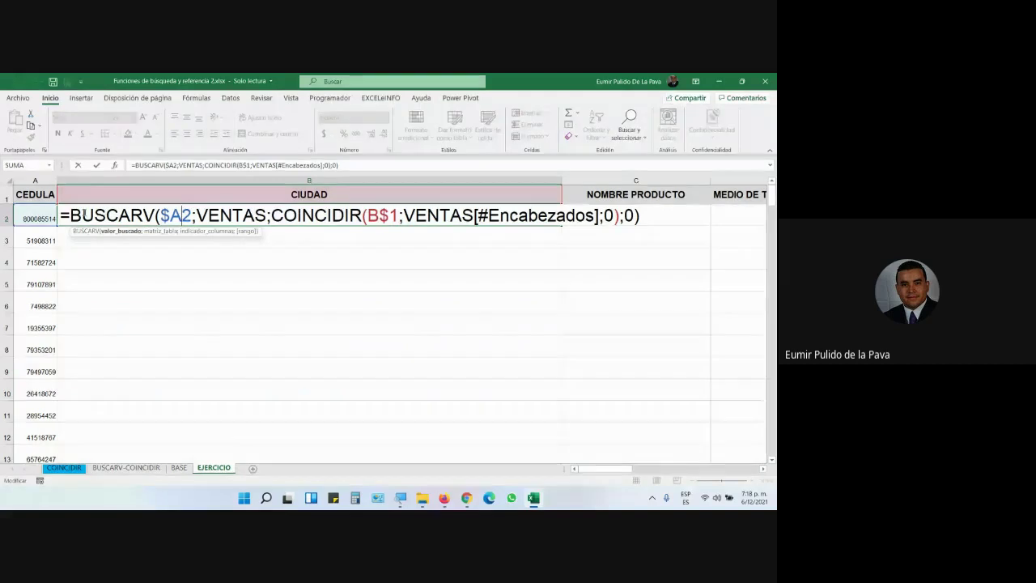
left_click(641, 215)
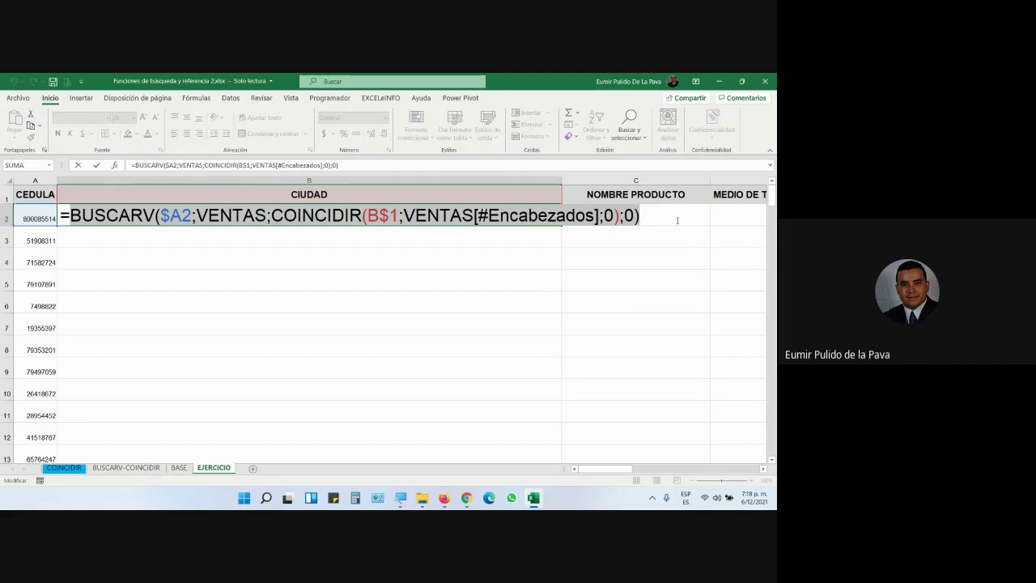
key("Return")
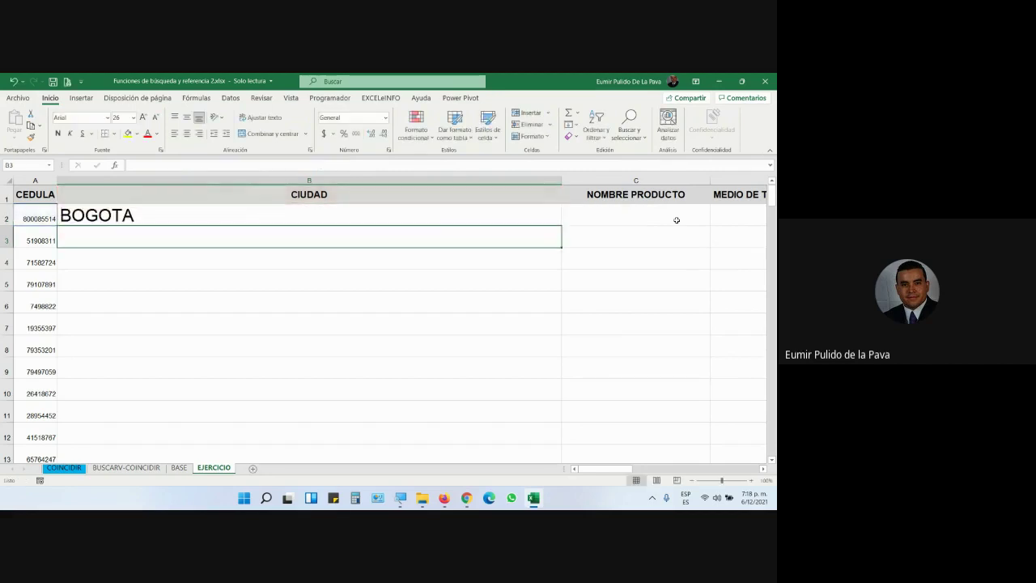
Check the Meet call again, then bring up the course folder's file list.
mouse_move(469, 505)
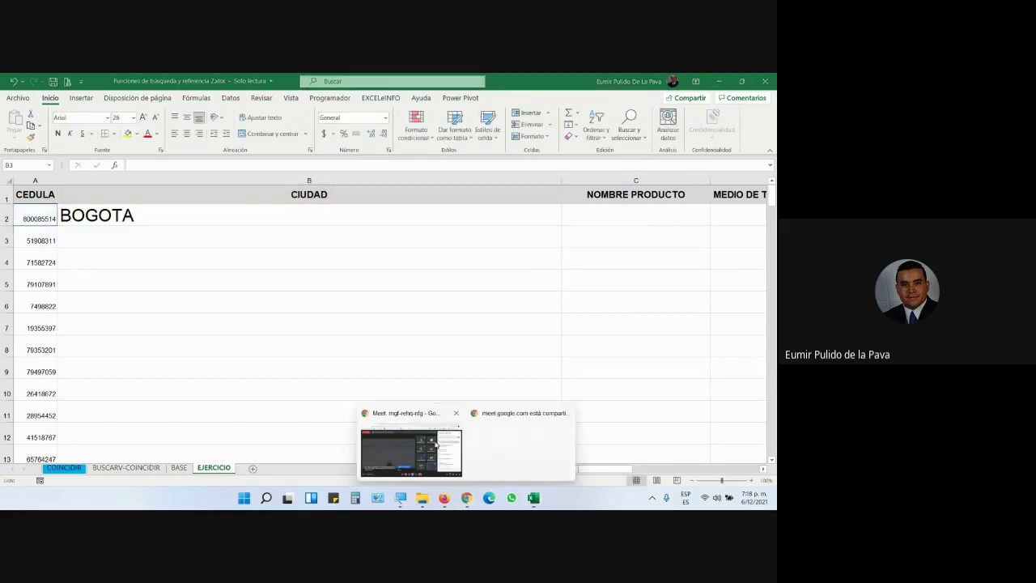
left_click(409, 446)
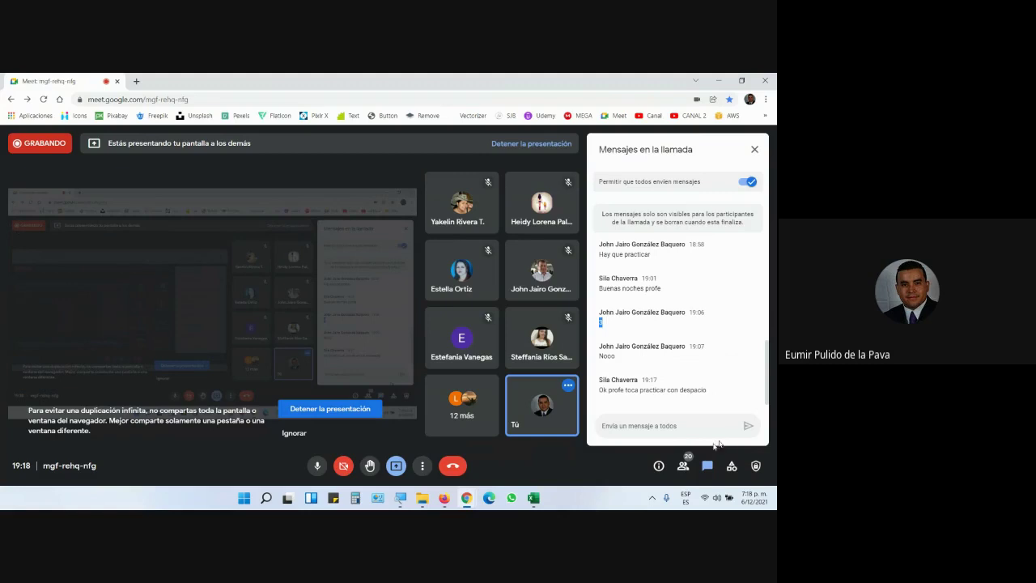
left_click(540, 498)
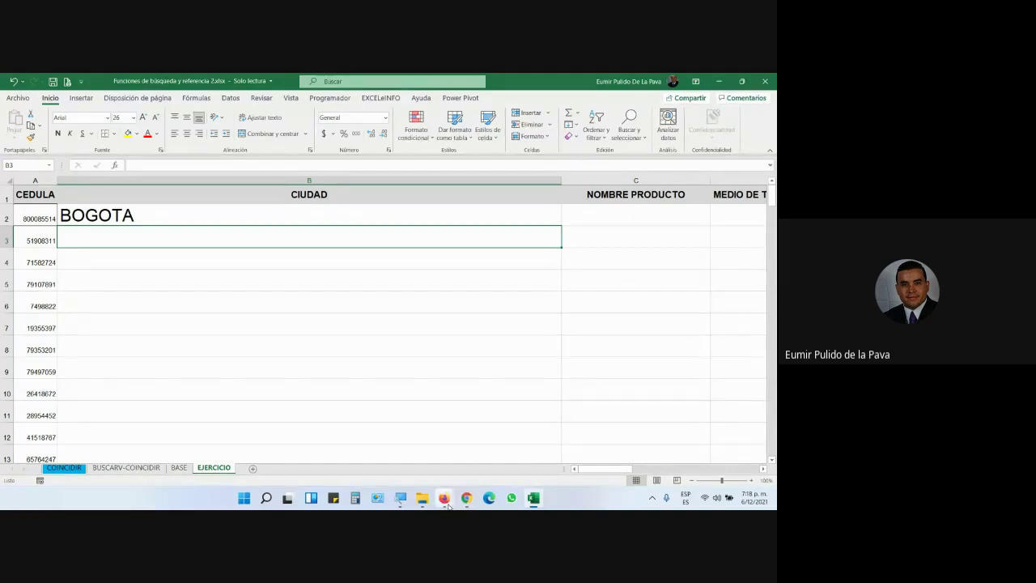
mouse_move(450, 506)
left_click(406, 447)
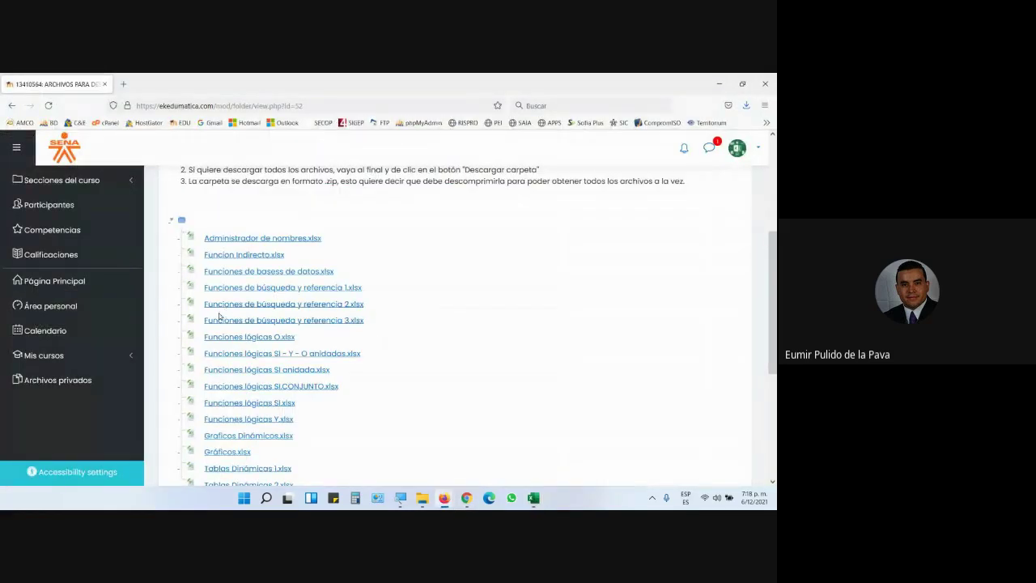
Open 'Funciones de búsqueda y referencia 3.xlsx' from the course page with Excel.
left_click(341, 323)
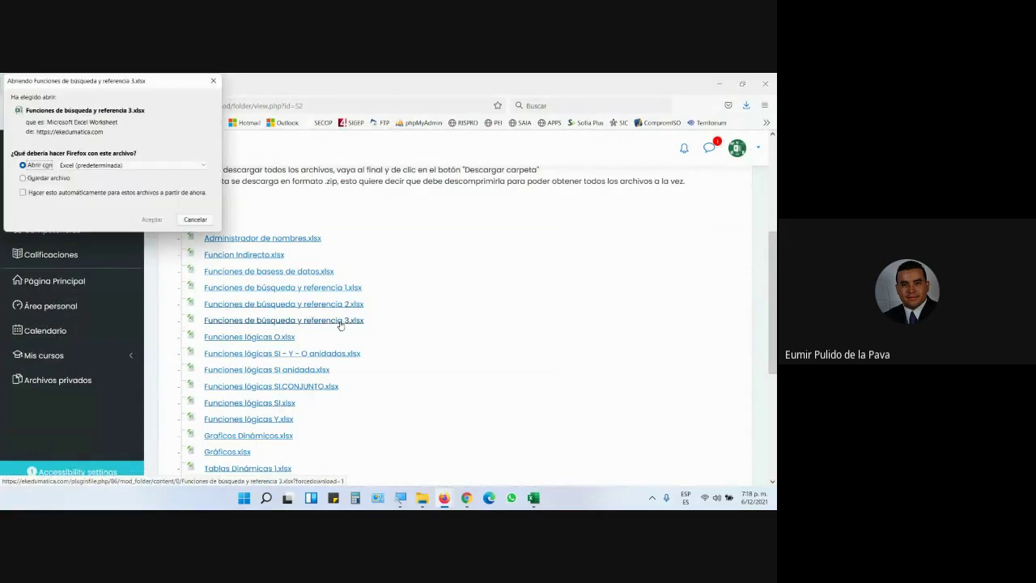
left_click(152, 219)
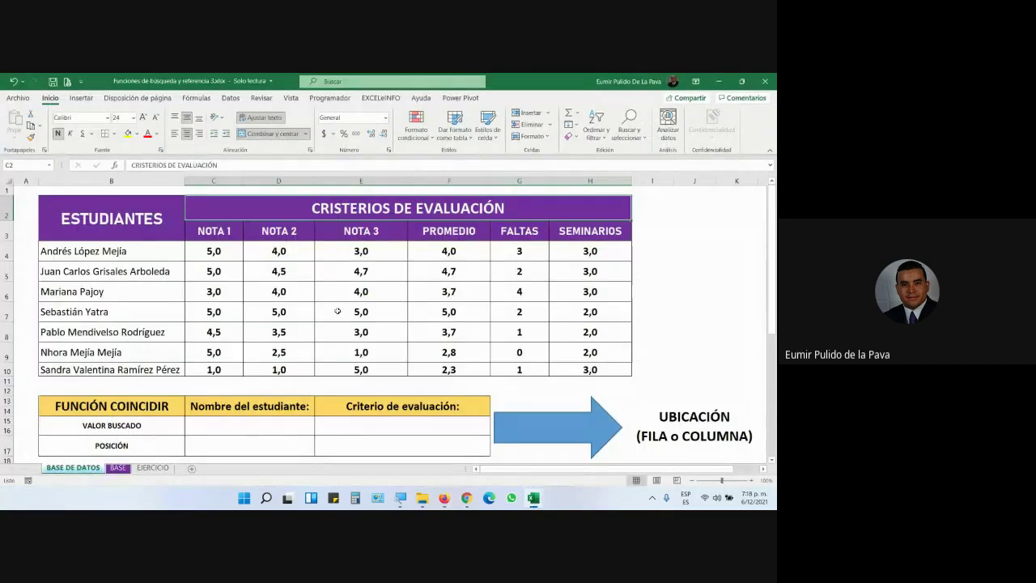
mouse_move(533, 498)
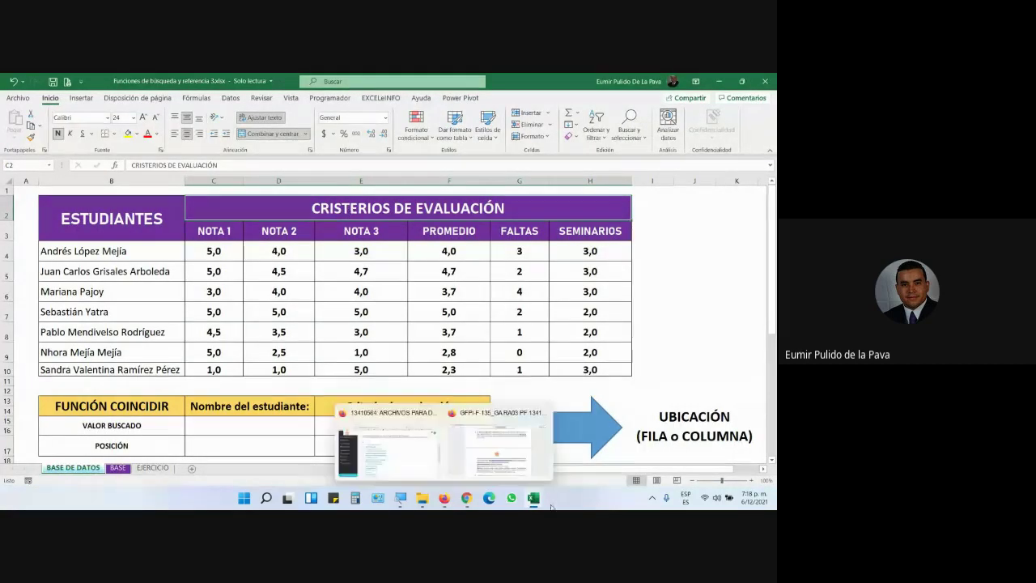
left_click(477, 450)
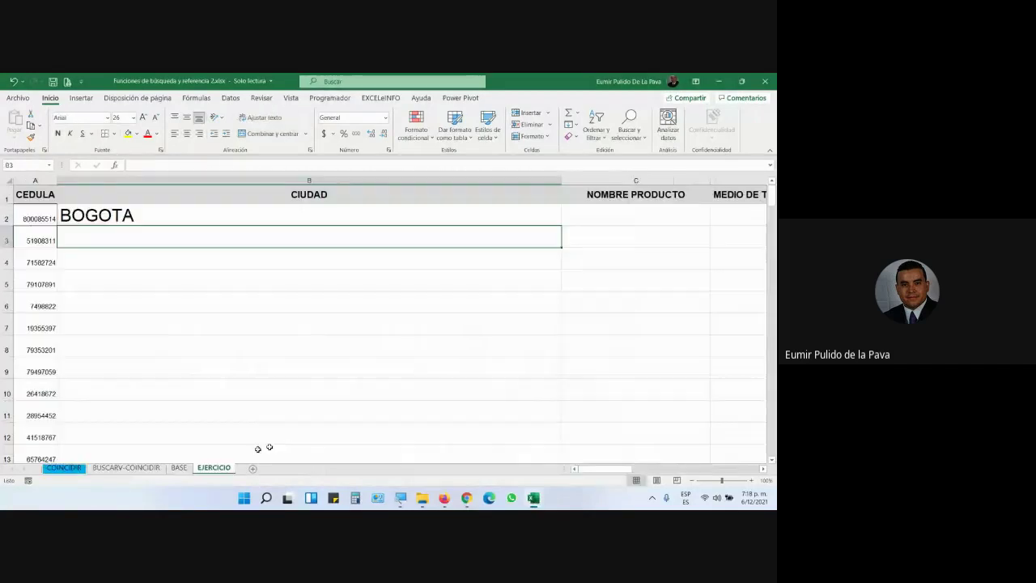
left_click(64, 468)
scroll(349, 321, "down", 1)
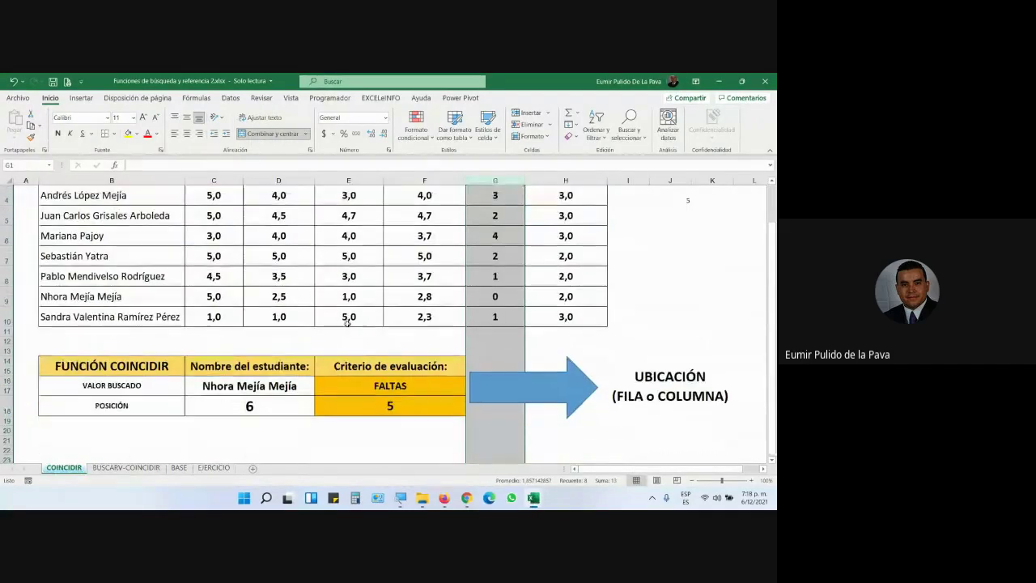
scroll(349, 321, "down", 3)
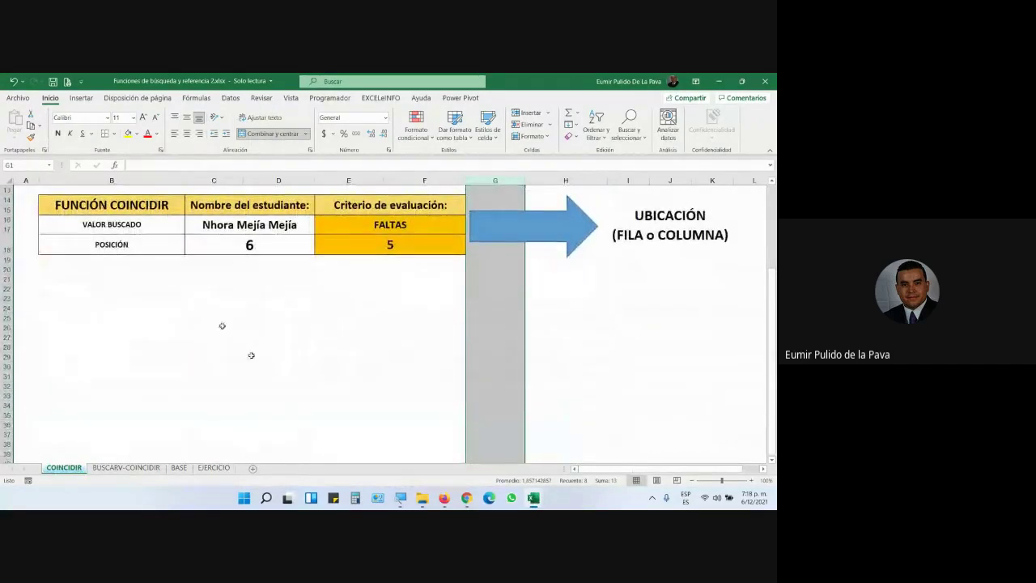
mouse_move(534, 498)
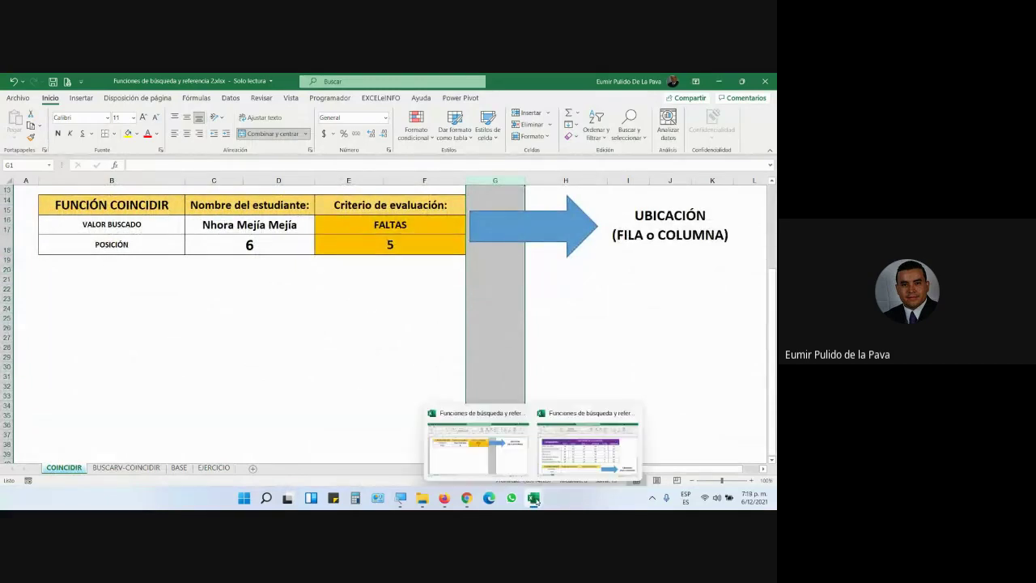
left_click(587, 445)
scroll(376, 391, "down", 4)
scroll(375, 391, "up", 1)
scroll(376, 391, "up", 4)
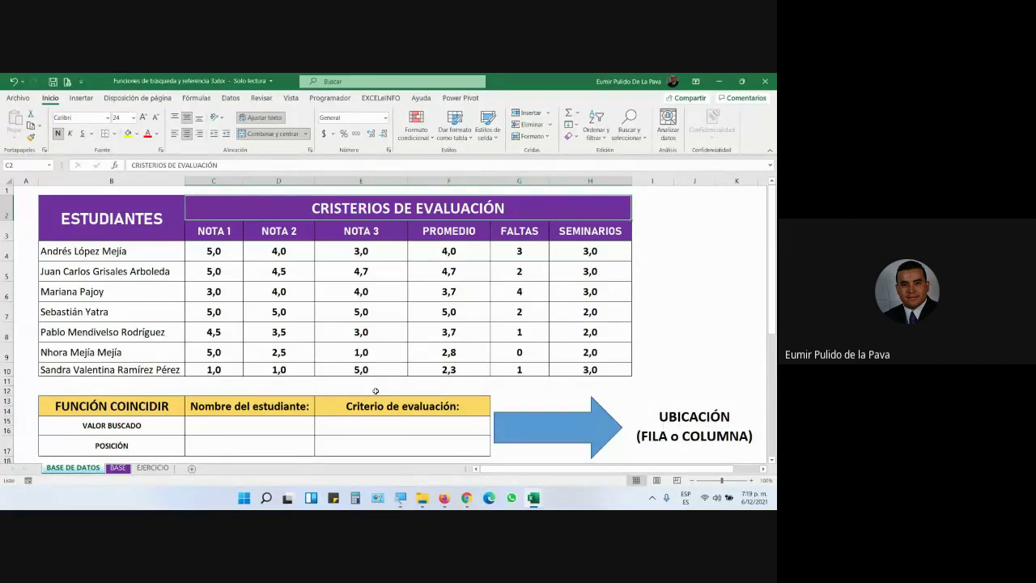
left_click(120, 409)
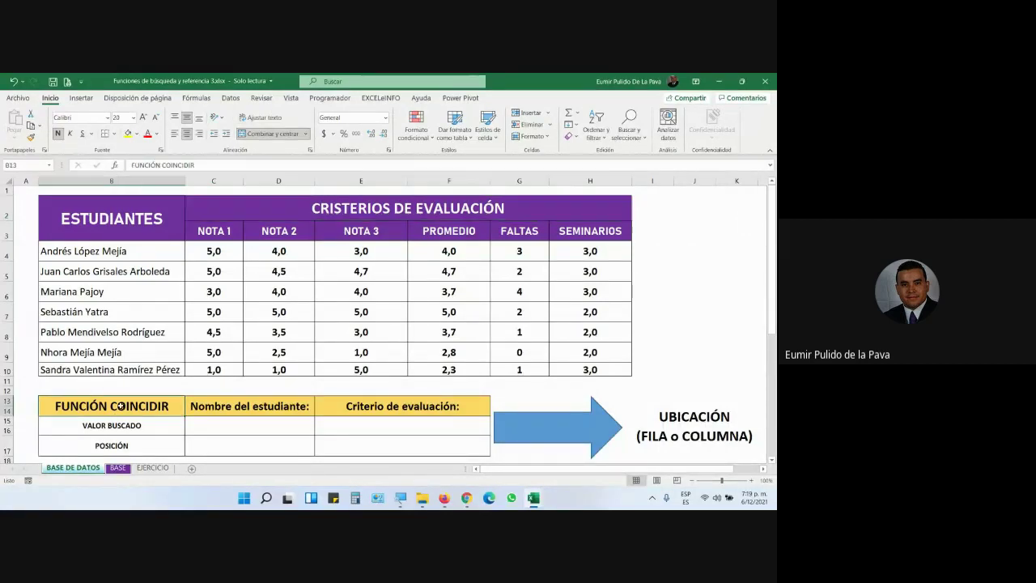
double_click(120, 408)
left_click_drag(111, 407, 206, 409)
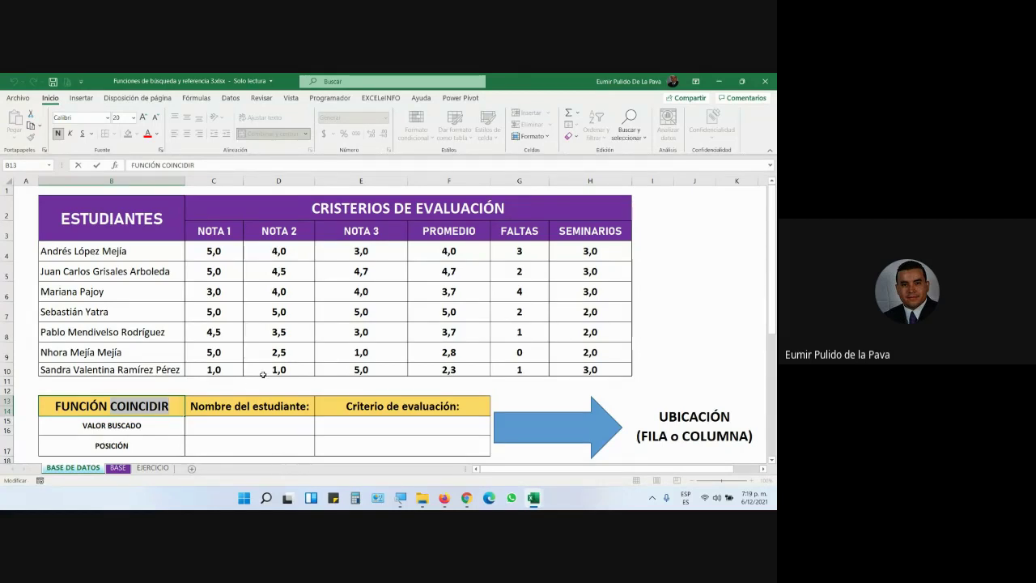
scroll(253, 386, "down", 2)
scroll(262, 378, "down", 1)
left_click(255, 338)
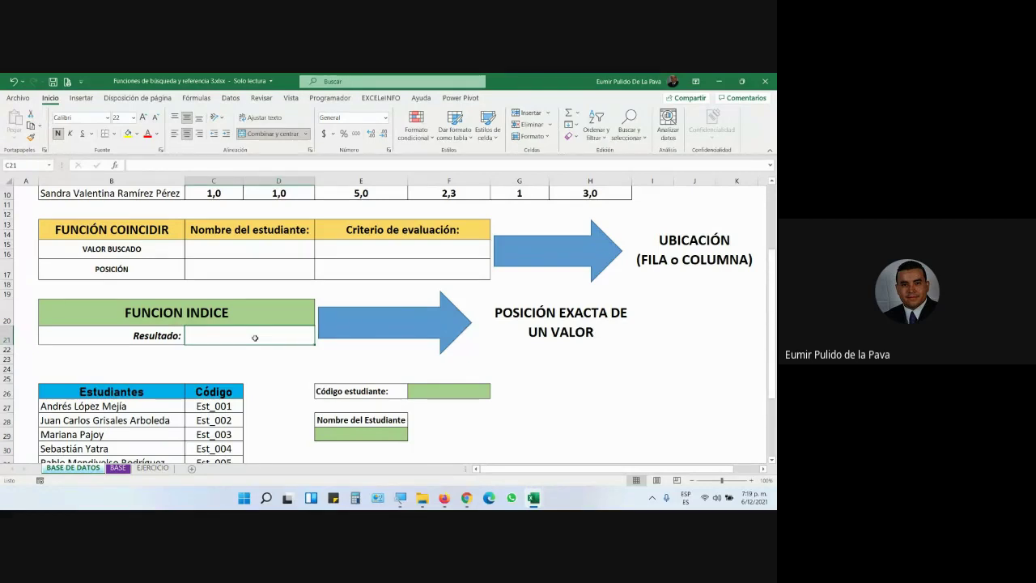
left_click(143, 117)
left_click(143, 118)
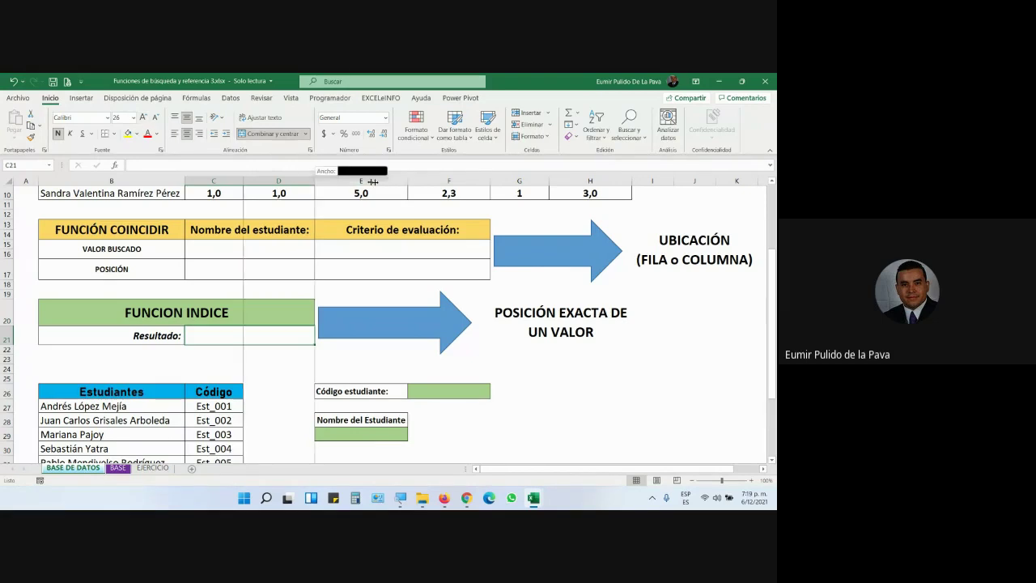
left_click_drag(314, 180, 425, 180)
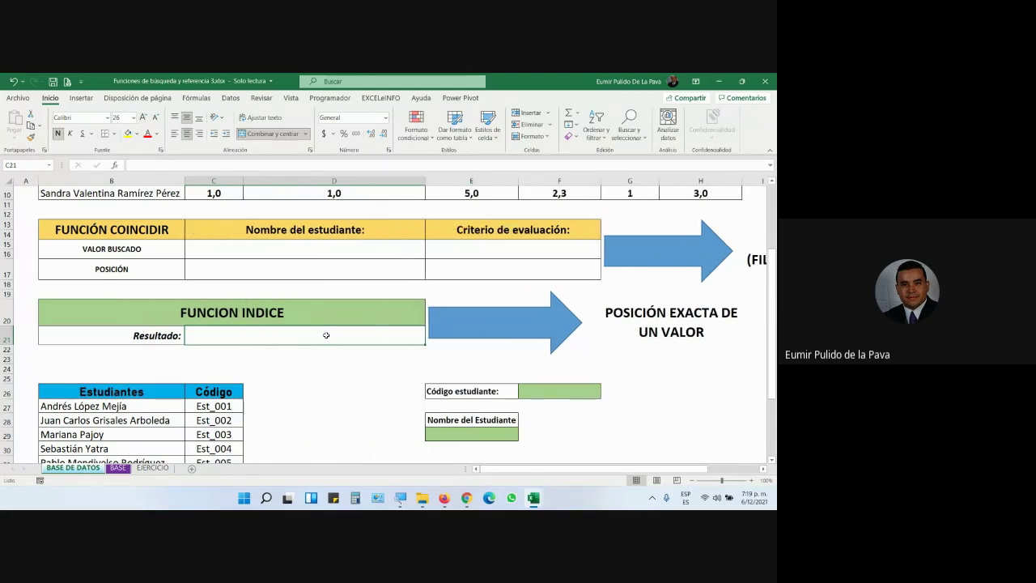
type("=INDI")
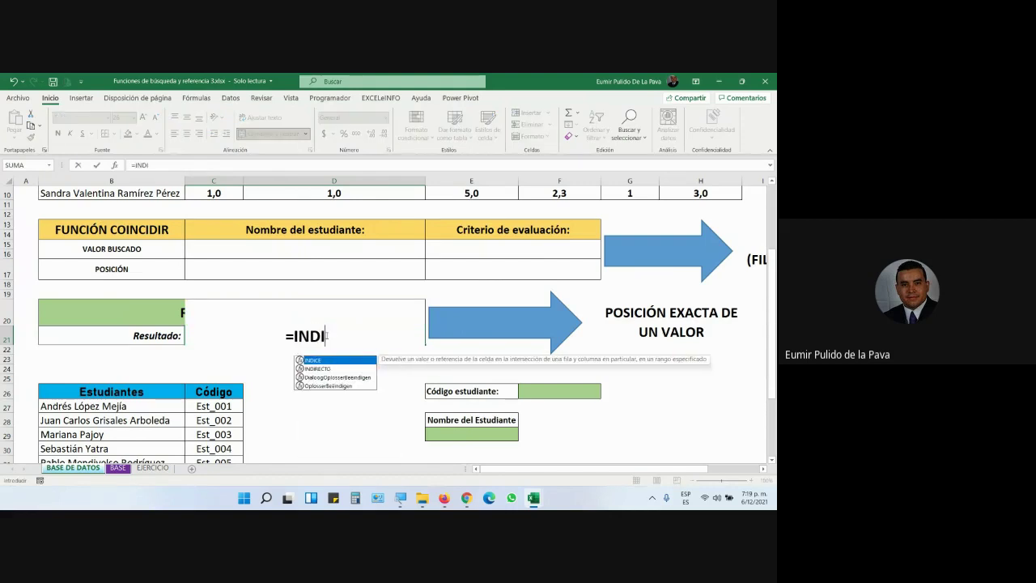
key("super+plus")
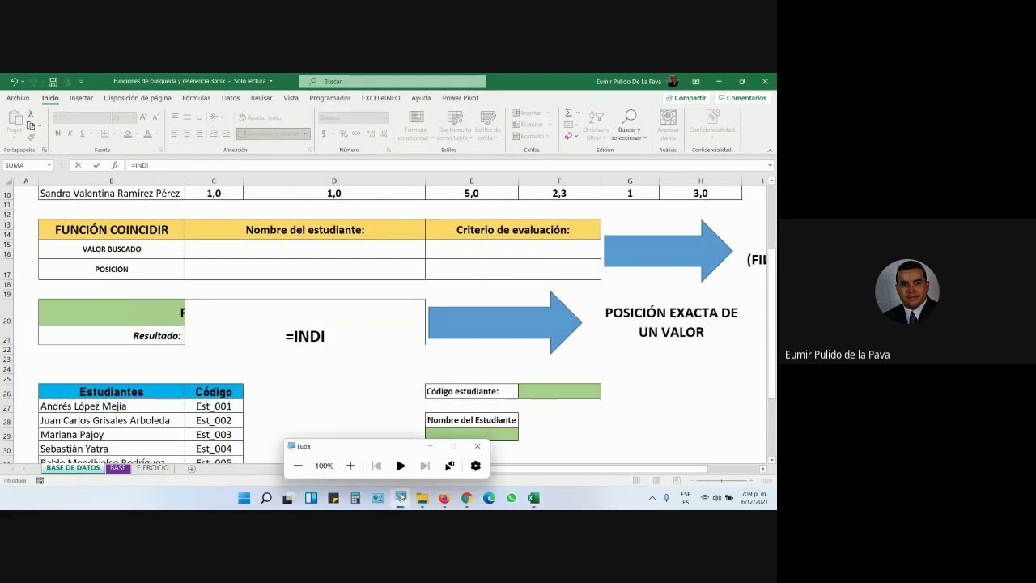
left_click(350, 466)
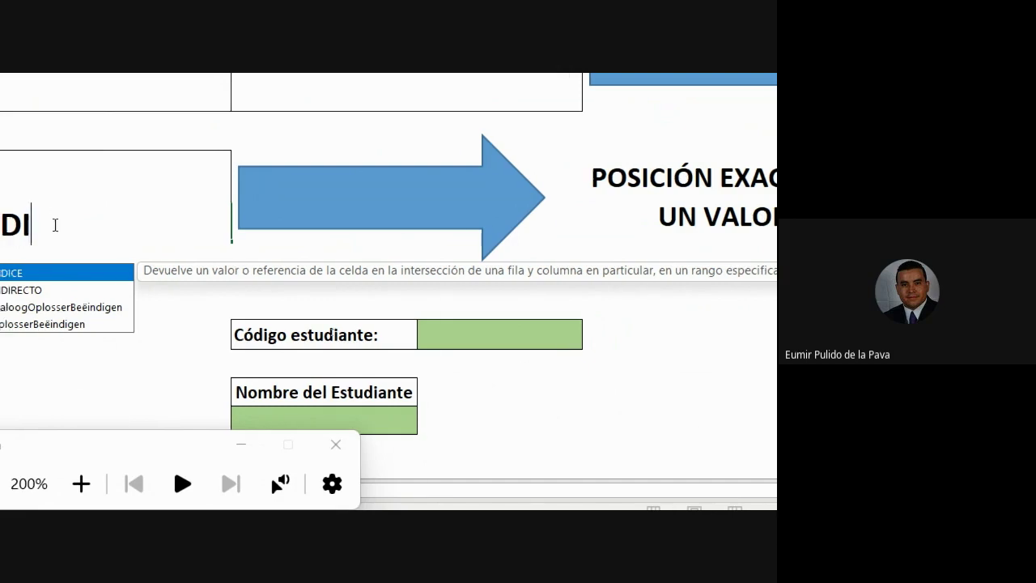
key("Escape")
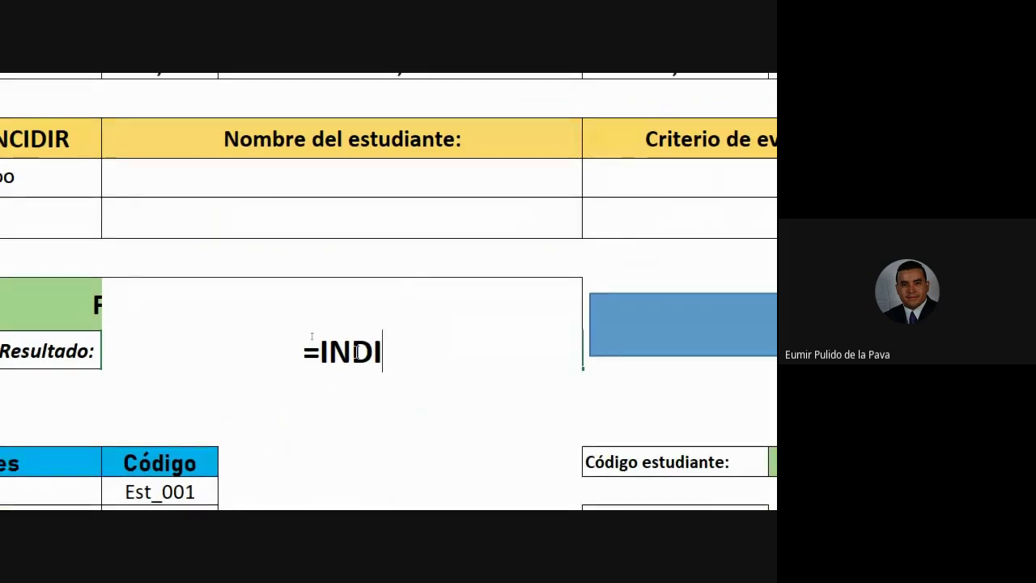
key("Escape")
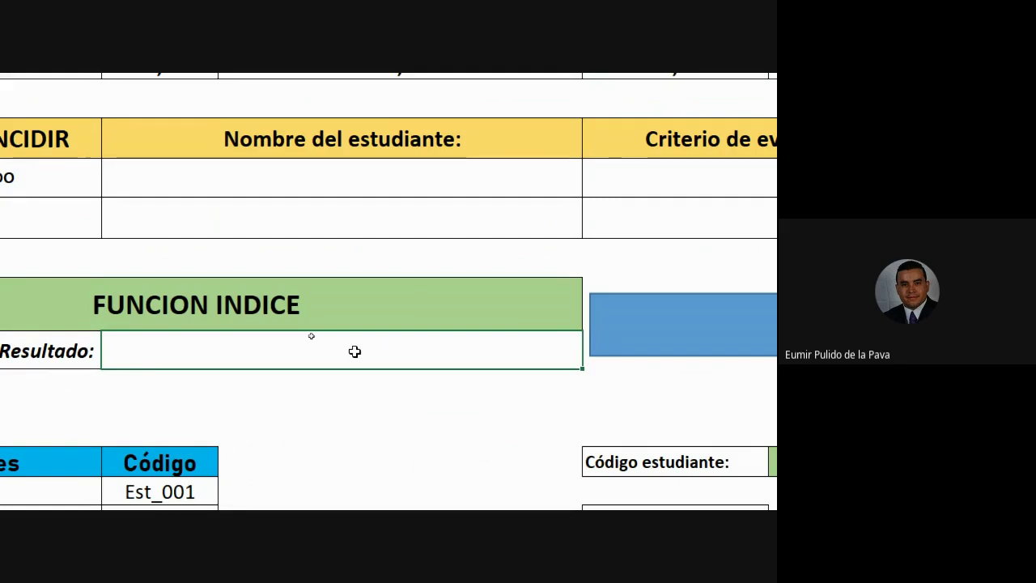
Pick a student name and try the criterion list, which offers only one option.
left_click(454, 218)
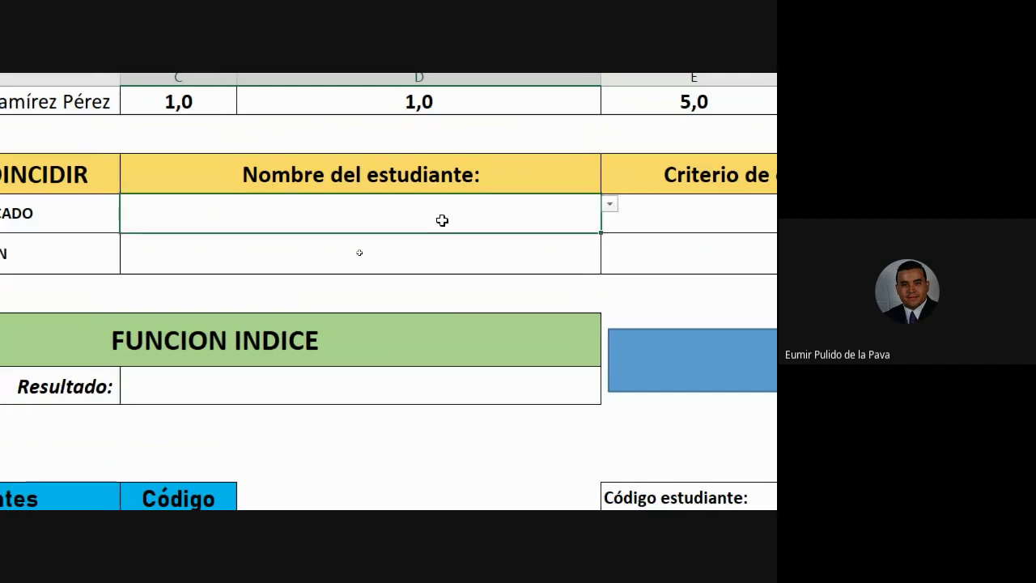
left_click(610, 205)
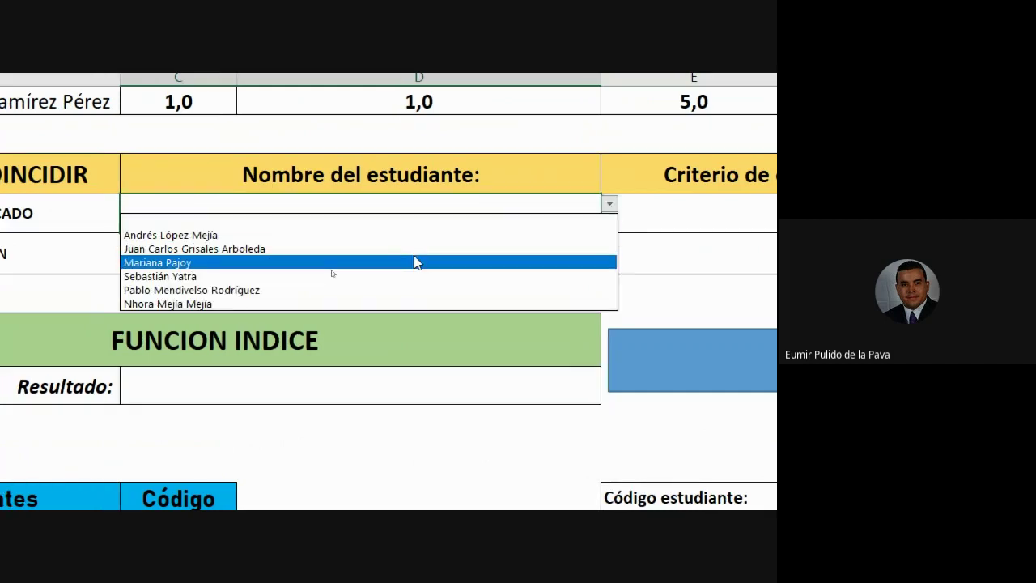
left_click(334, 263)
left_click(641, 213)
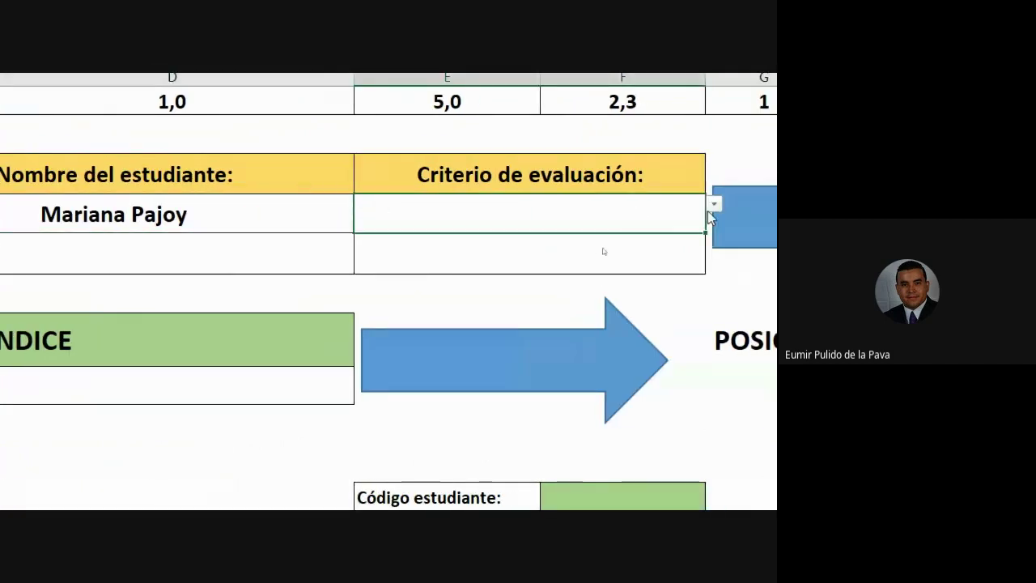
left_click(715, 205)
left_click(573, 222)
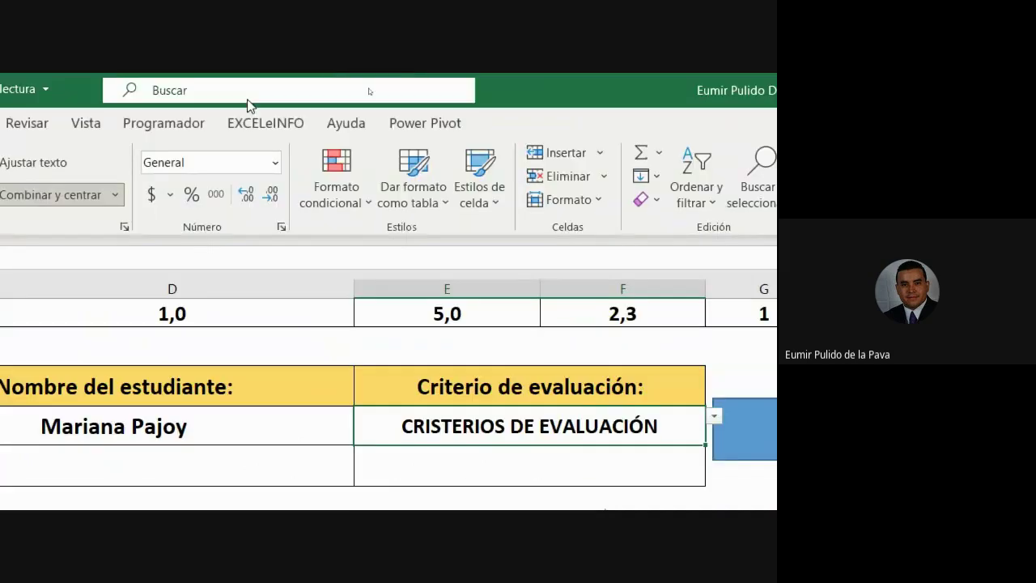
Change the criterion cell's validation source to =$C$3:$H$3, covering NOTA 1 through SEMINARIOS.
left_click(148, 138)
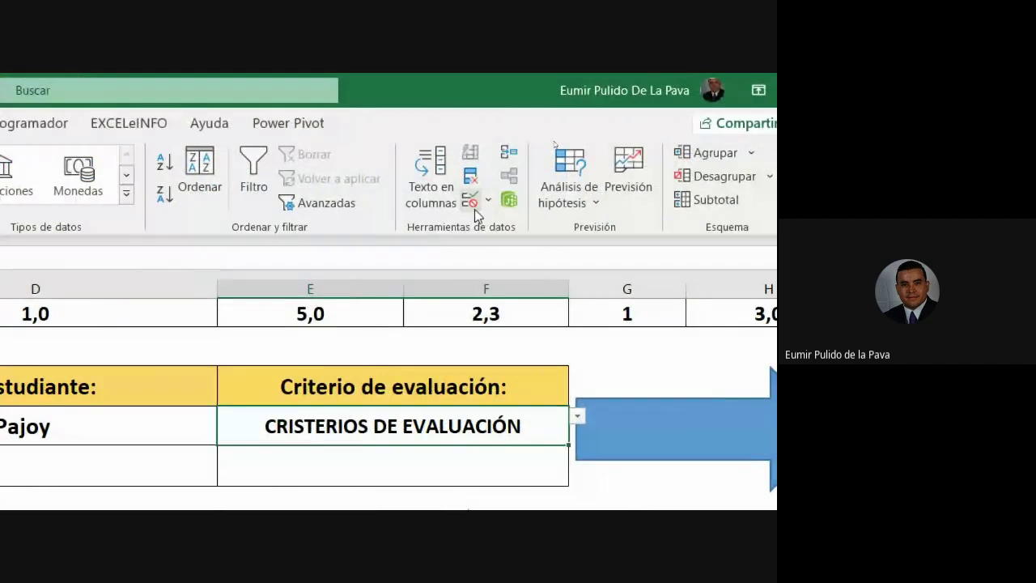
left_click(470, 200)
left_click(213, 315)
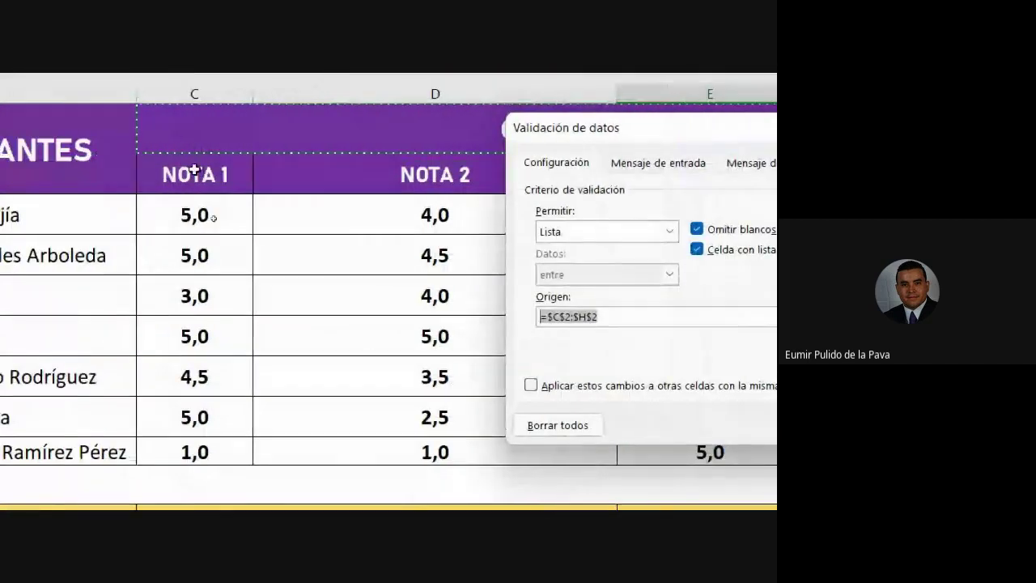
left_click_drag(195, 170, 745, 174)
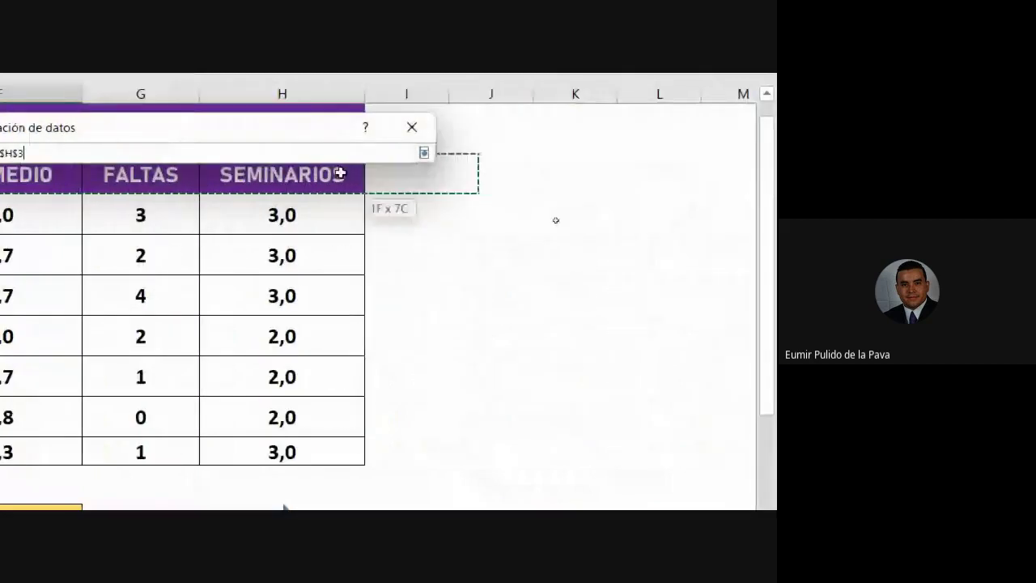
left_click_drag(749, 174, 688, 175)
key("Return")
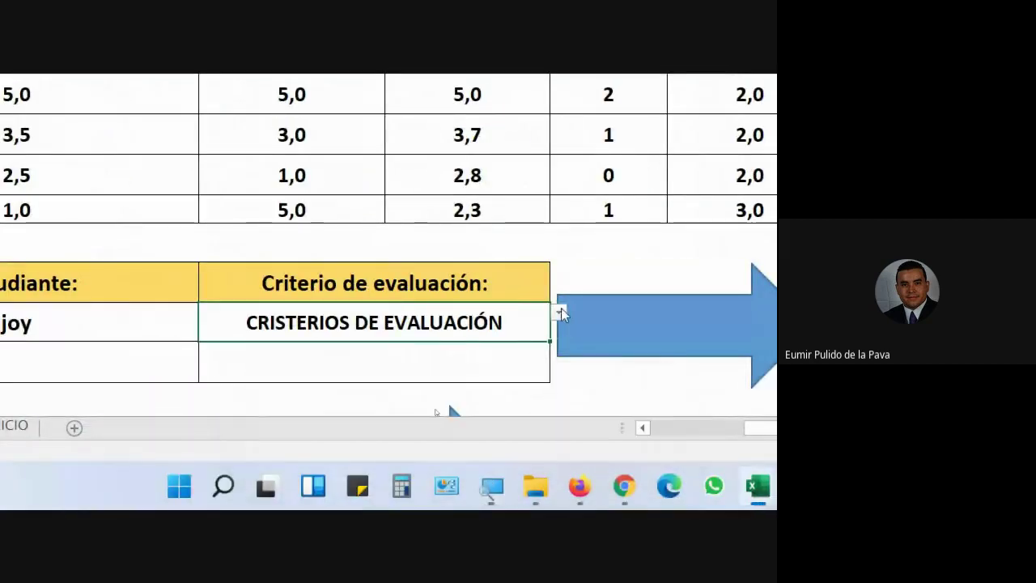
left_click(560, 312)
Choose PROMEDIO and highlight the student's row and PROMEDIO column to show their intersection.
left_click(511, 371)
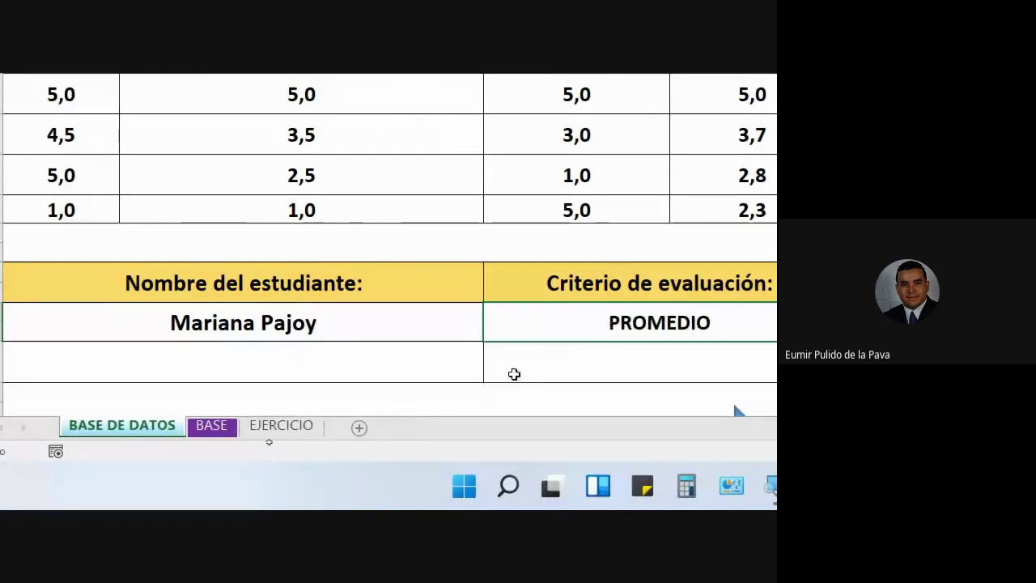
left_click_drag(308, 324, 521, 336)
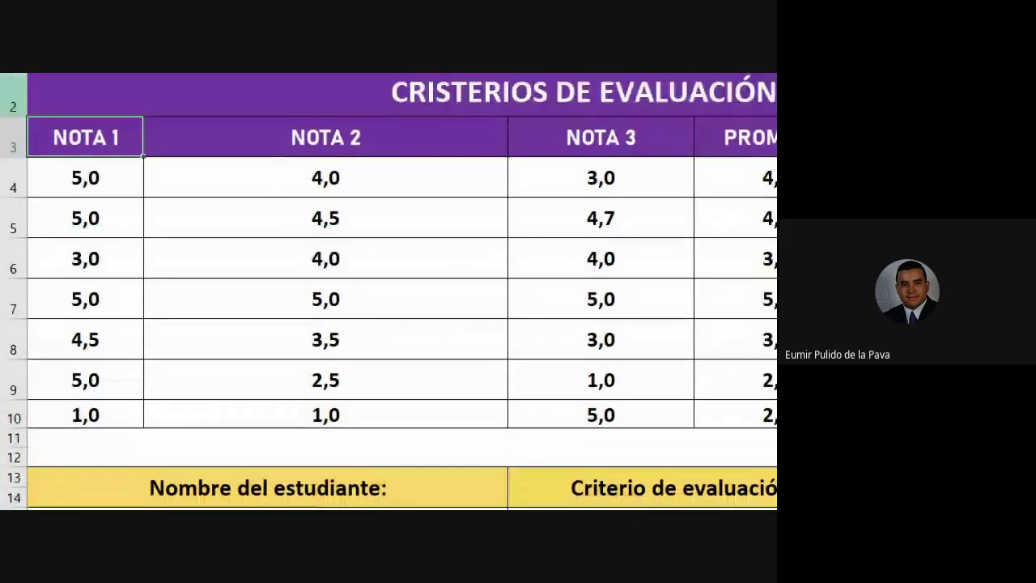
left_click(51, 315)
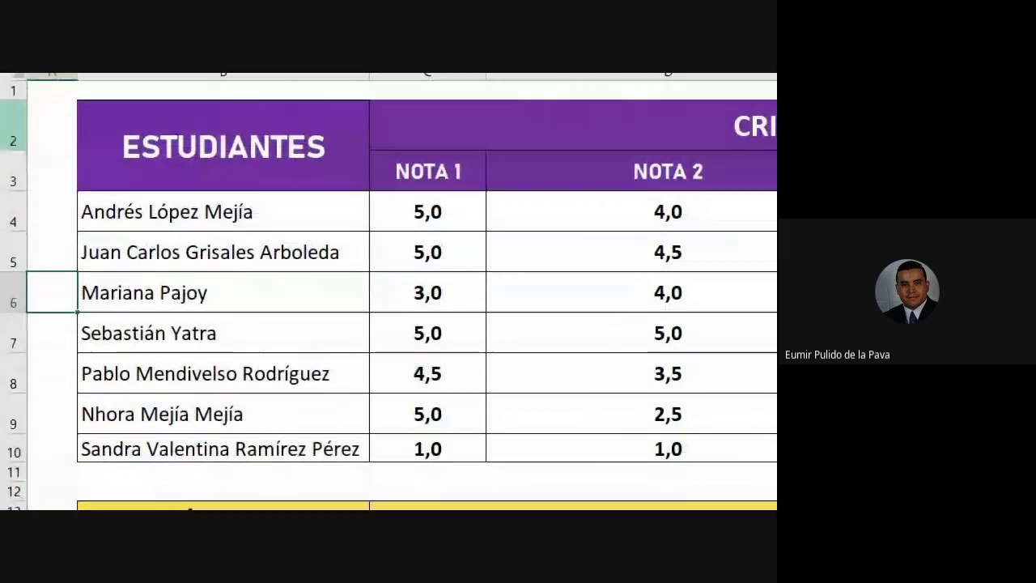
left_click(37, 290)
left_click(10, 298)
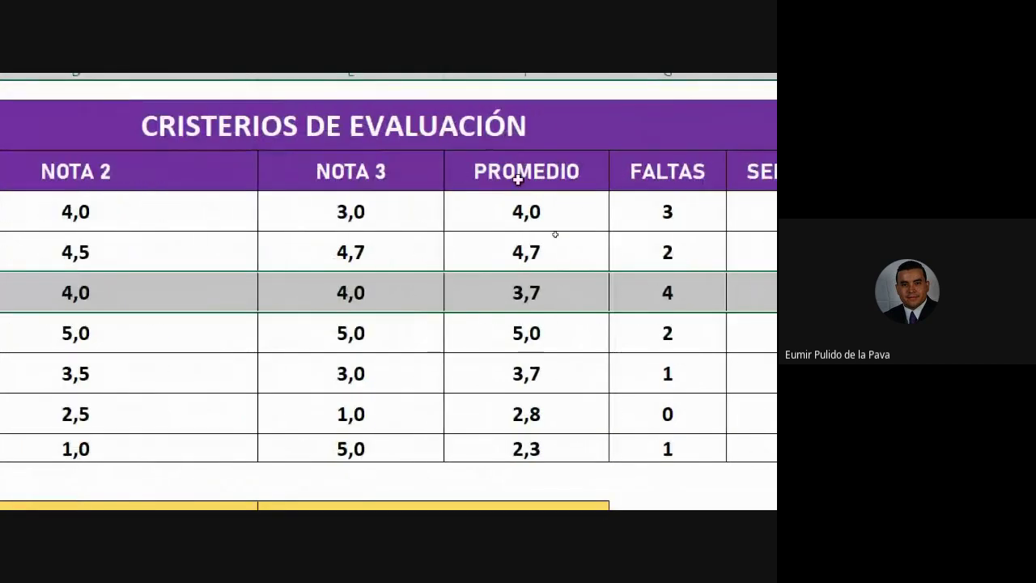
left_click(534, 108)
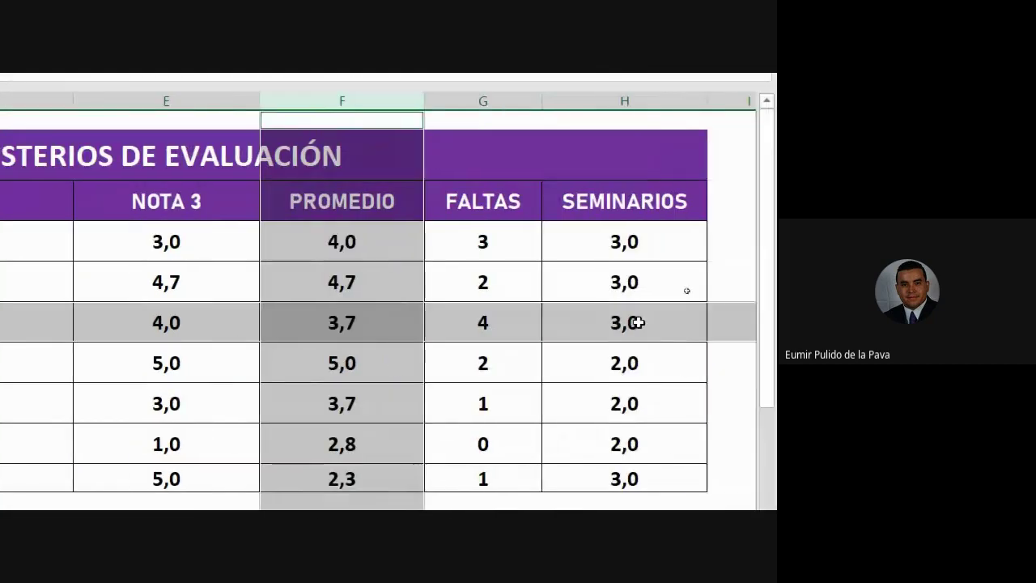
left_click(357, 320)
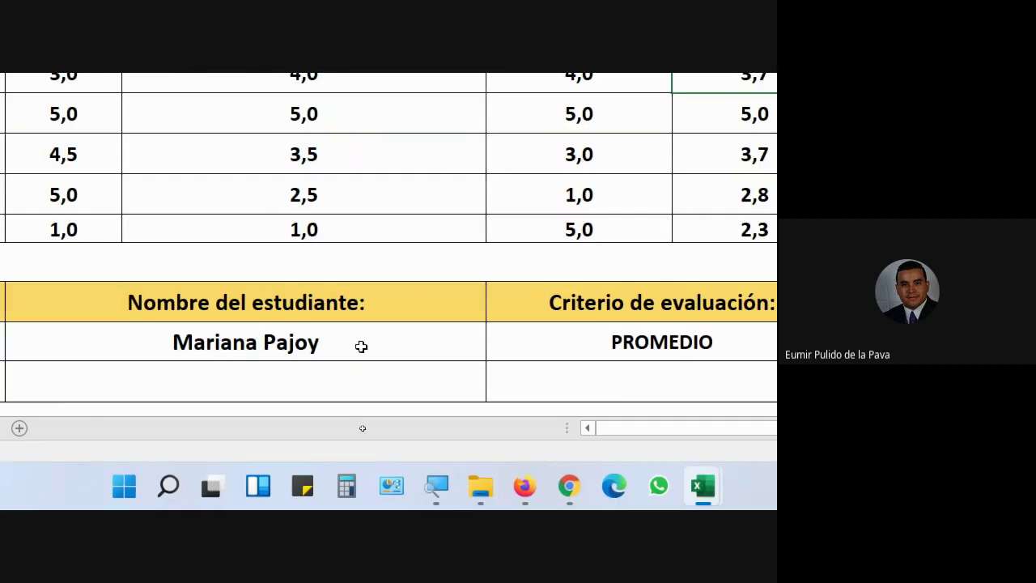
Switch to another student with NOTA 2 and highlight the matching grade, 2,5.
left_click(437, 348)
left_click(494, 333)
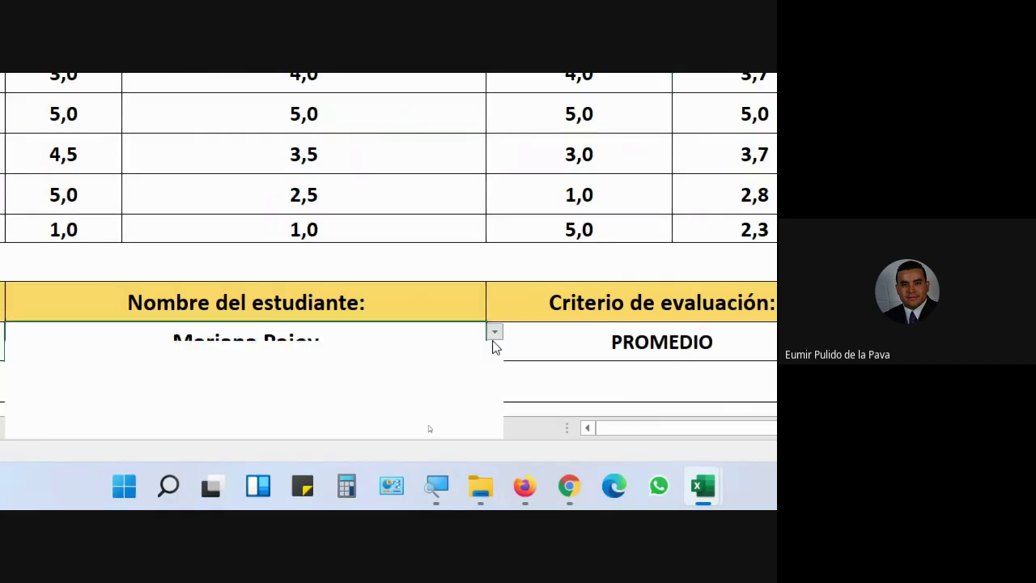
left_click(111, 431)
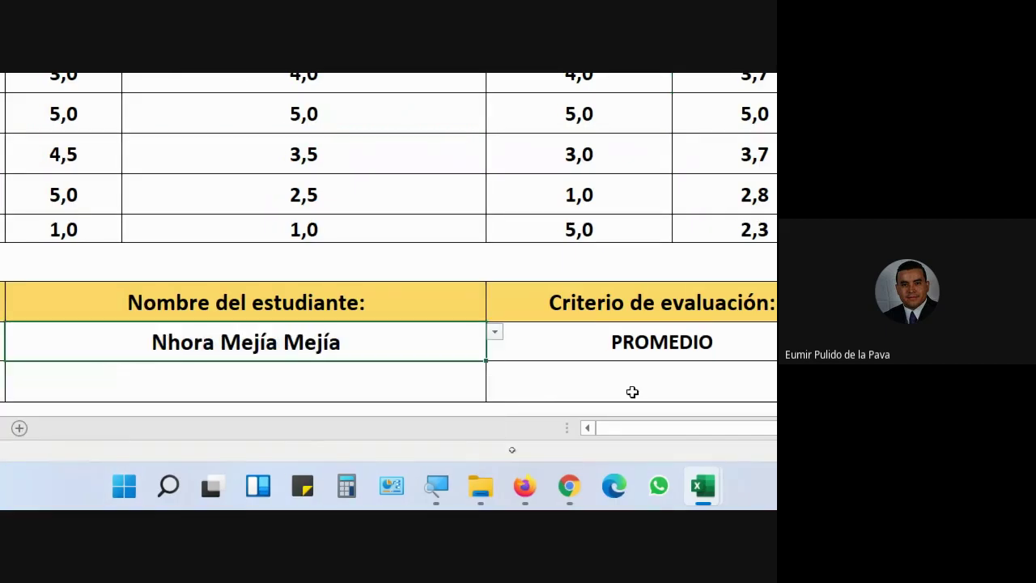
left_click(672, 344)
left_click(689, 332)
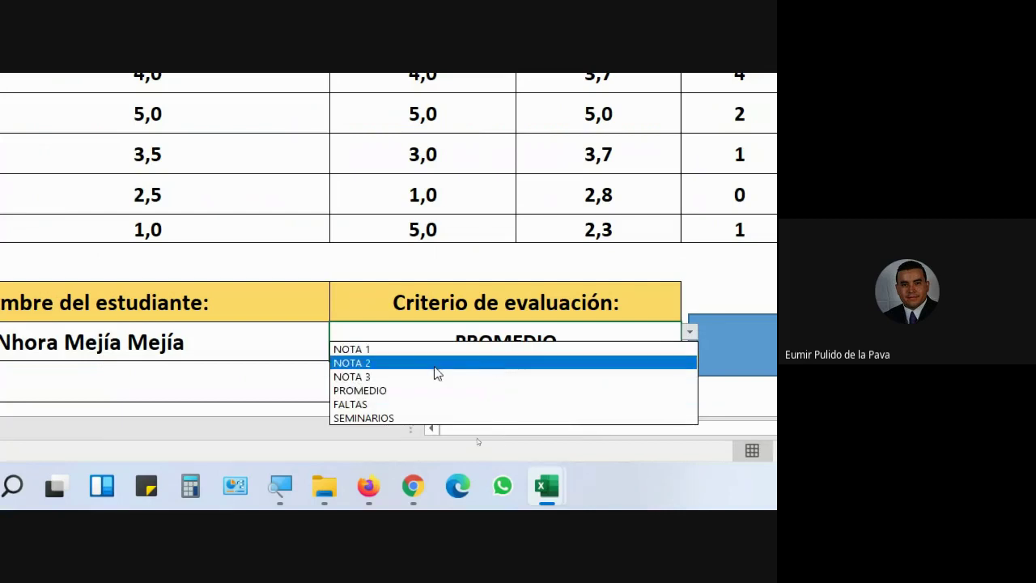
left_click(432, 365)
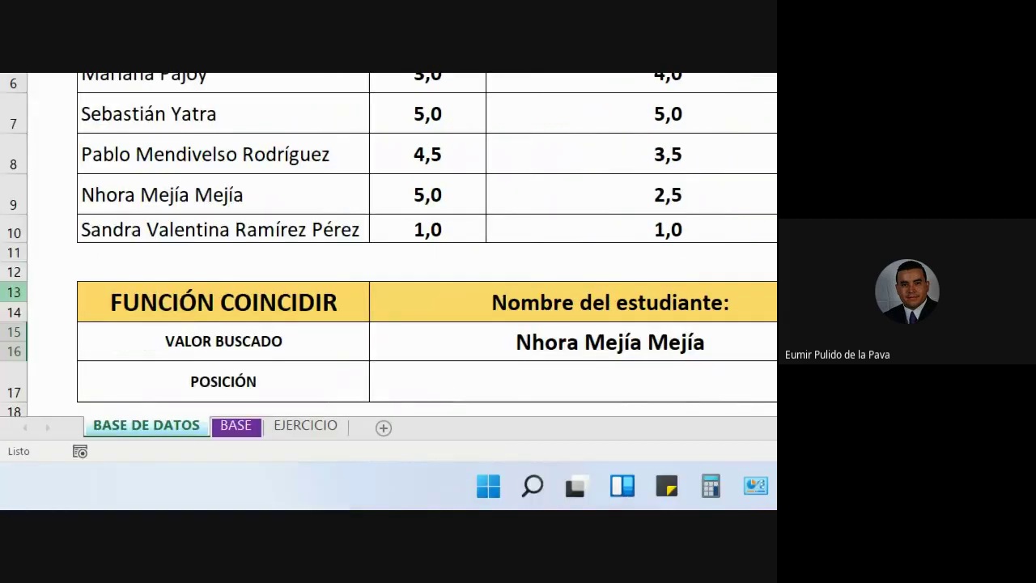
scroll(388, 291, "up", 2)
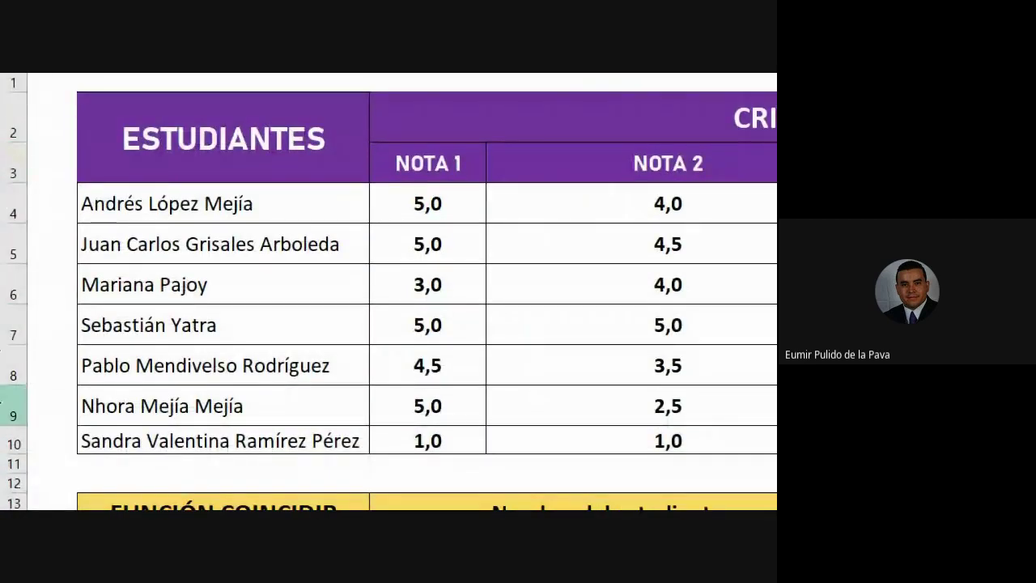
left_click(9, 405)
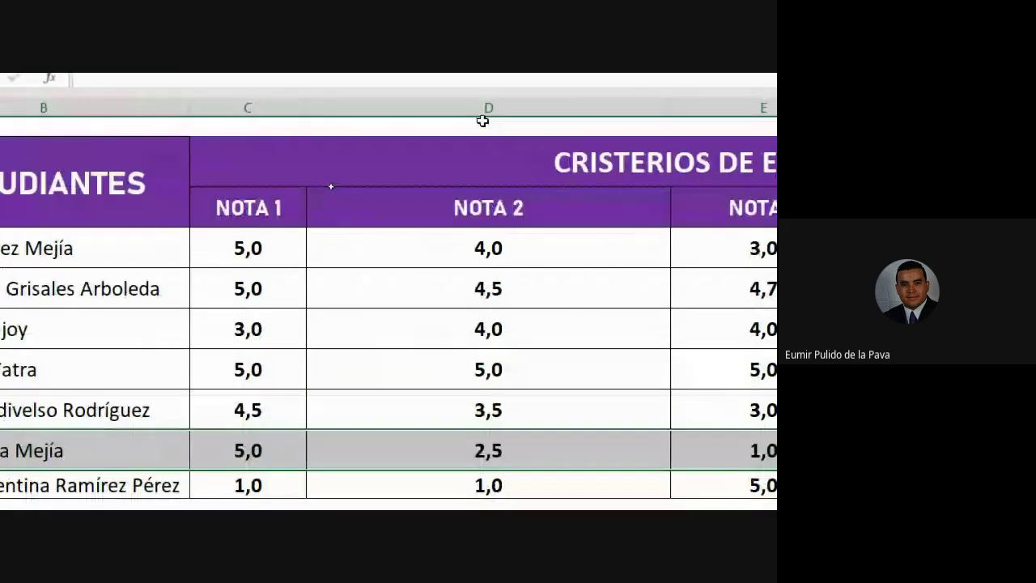
left_click(483, 99)
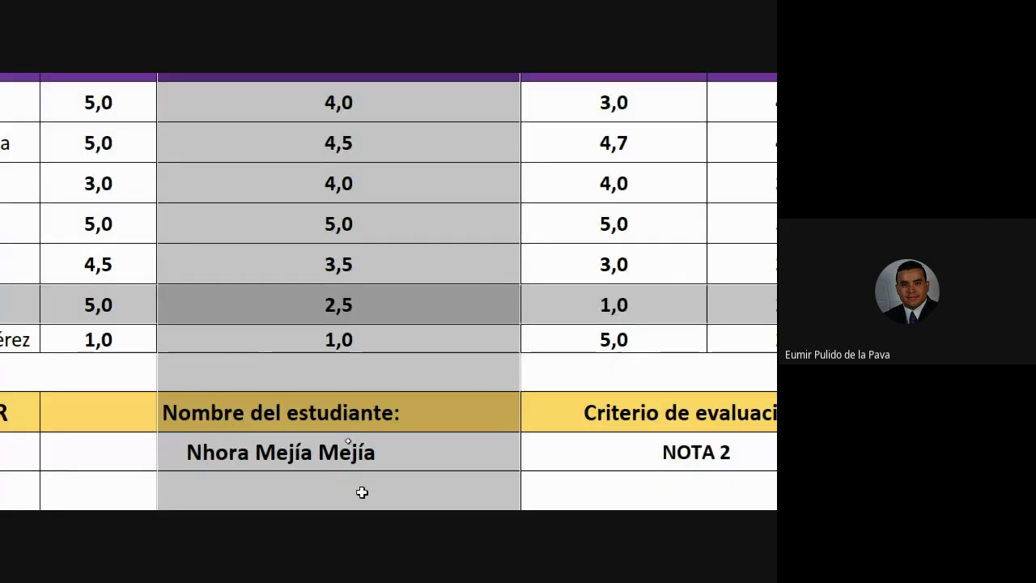
left_click(361, 312)
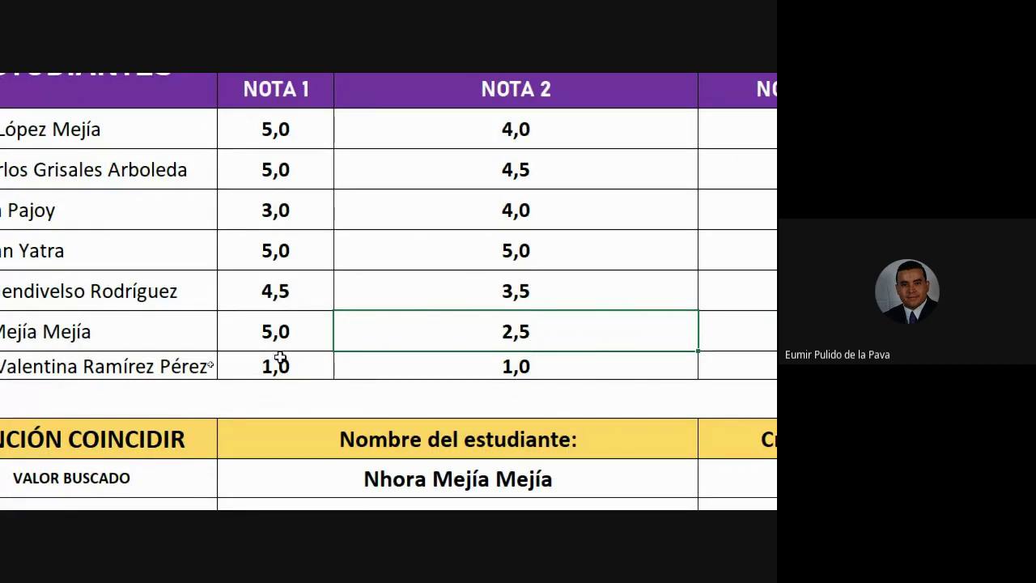
Highlight the student's row with the NOTA 3 column, then return to the student name list.
left_click(12, 332)
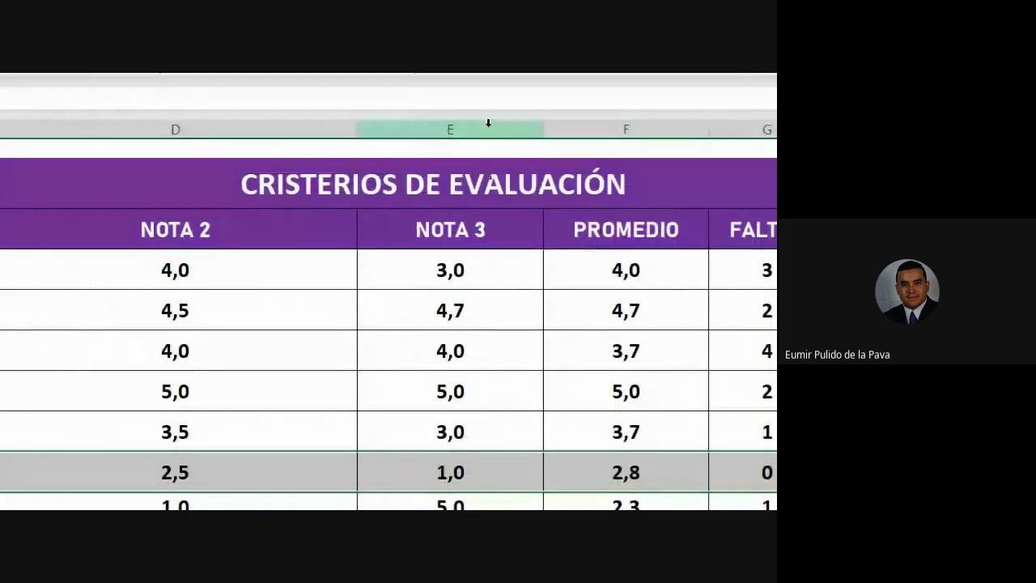
left_click(487, 125)
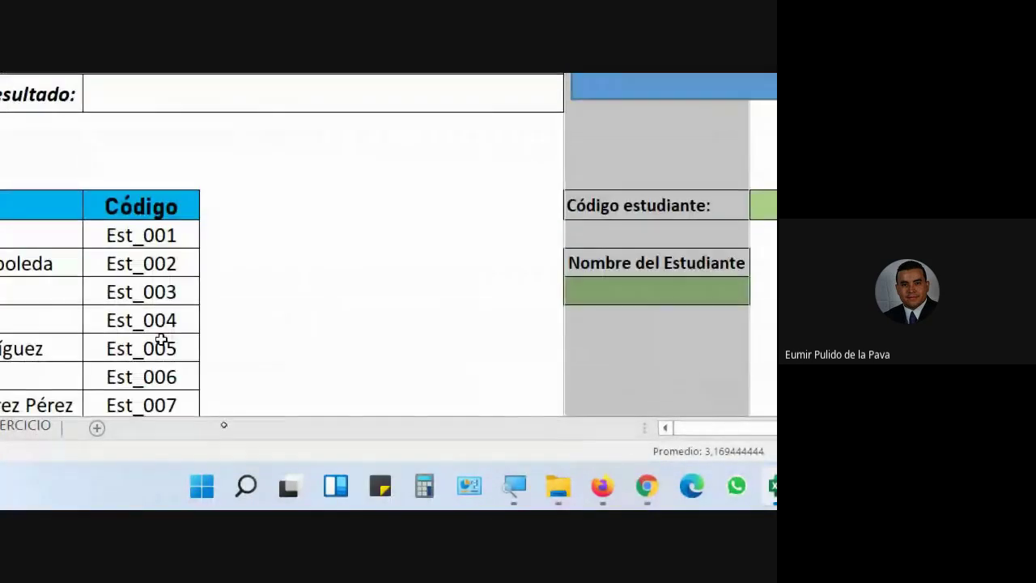
left_click(205, 307)
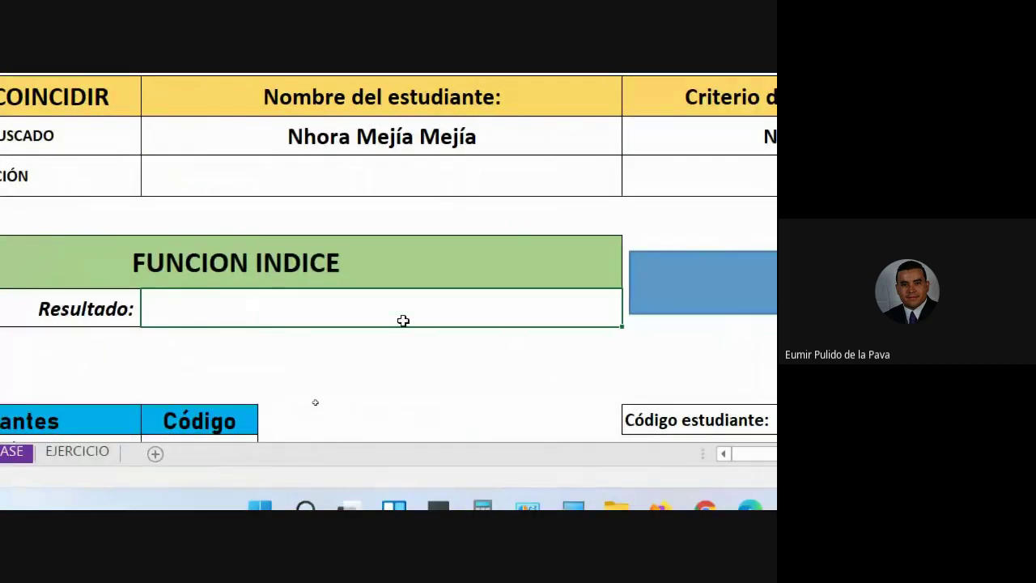
left_click(468, 140)
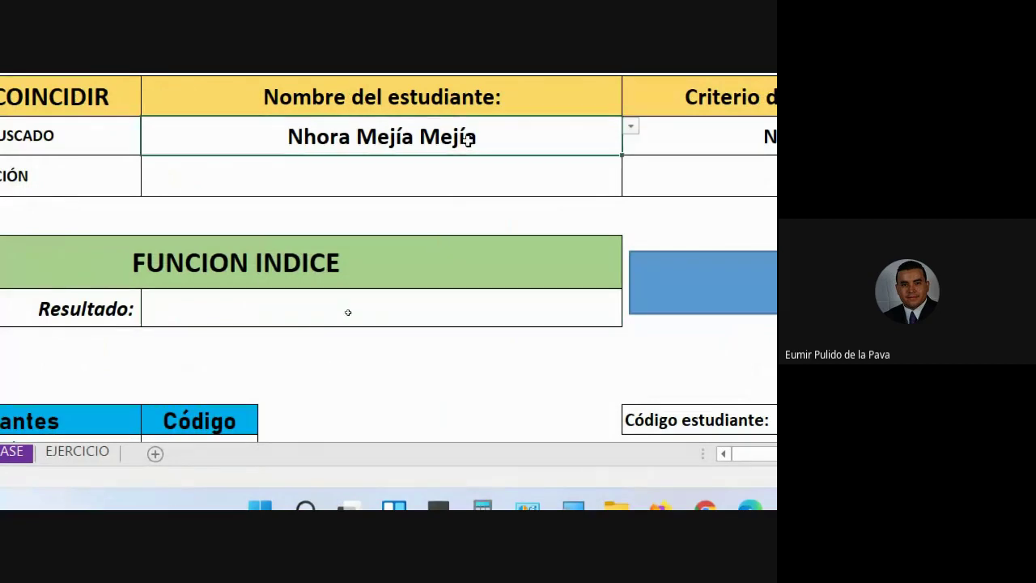
left_click(632, 127)
Start an INDICE formula in the result cell, then cancel it.
key("Escape")
left_click(377, 319)
type("=I")
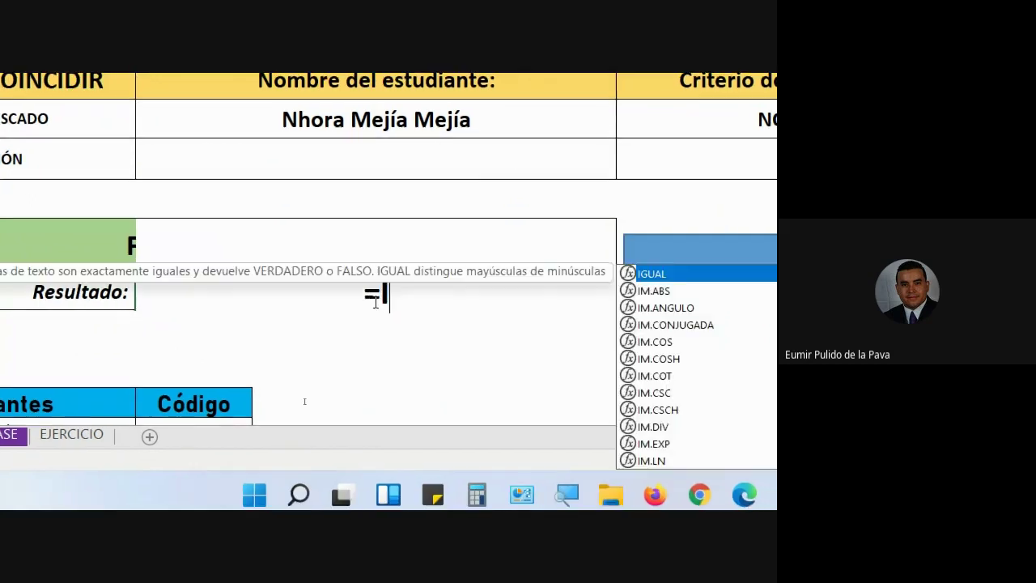
type("NDI")
key("Tab")
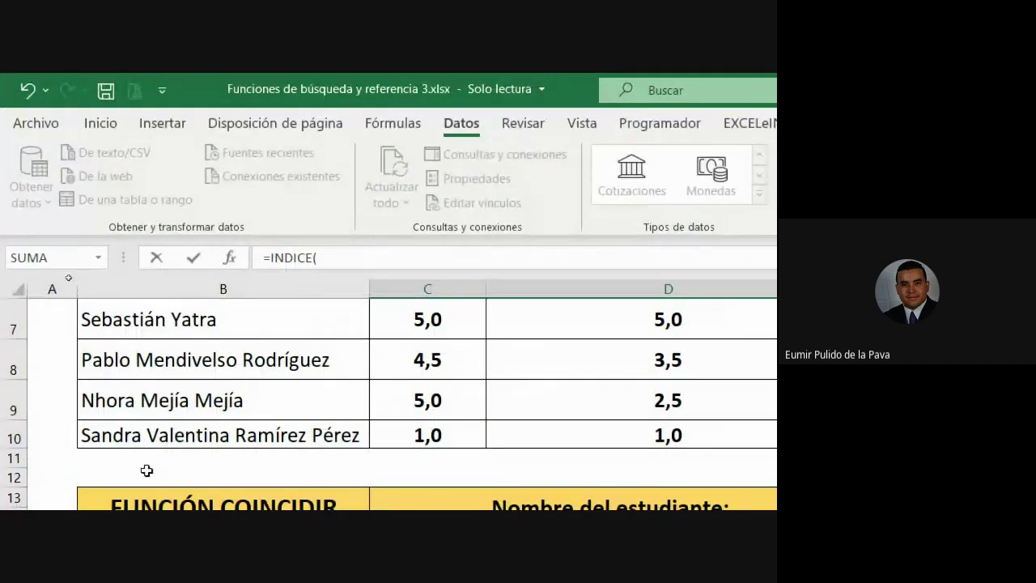
key("Escape")
Review the grades table, including the NOTA 2 header in D3, and select the Resultado cell.
scroll(304, 235, "up", 2)
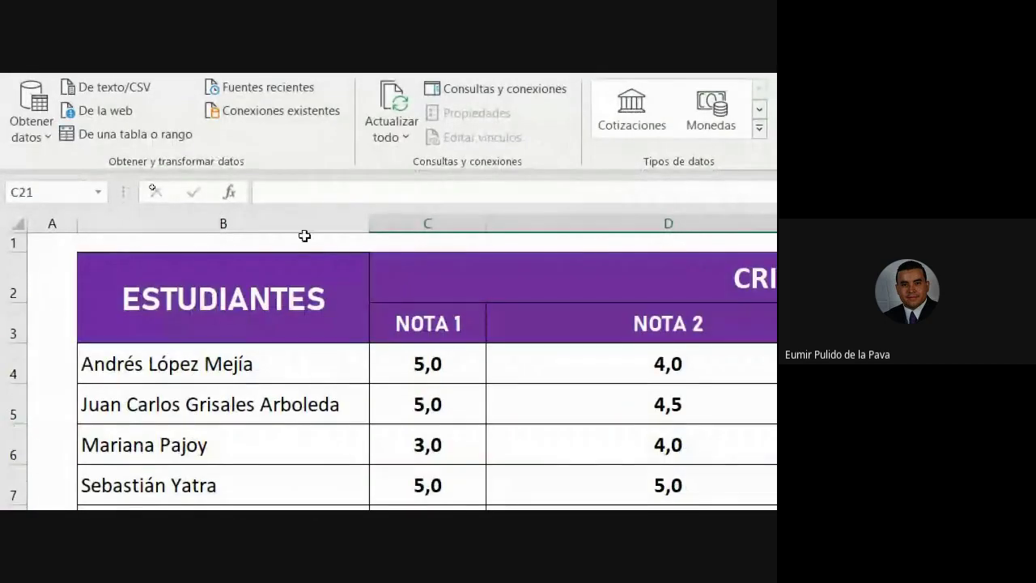
left_click(304, 236)
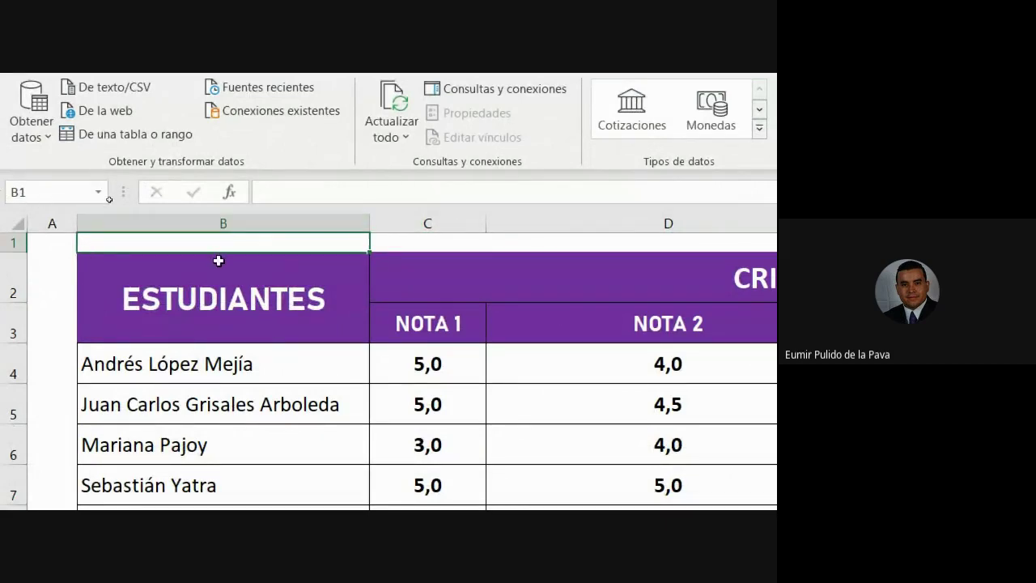
left_click(560, 306)
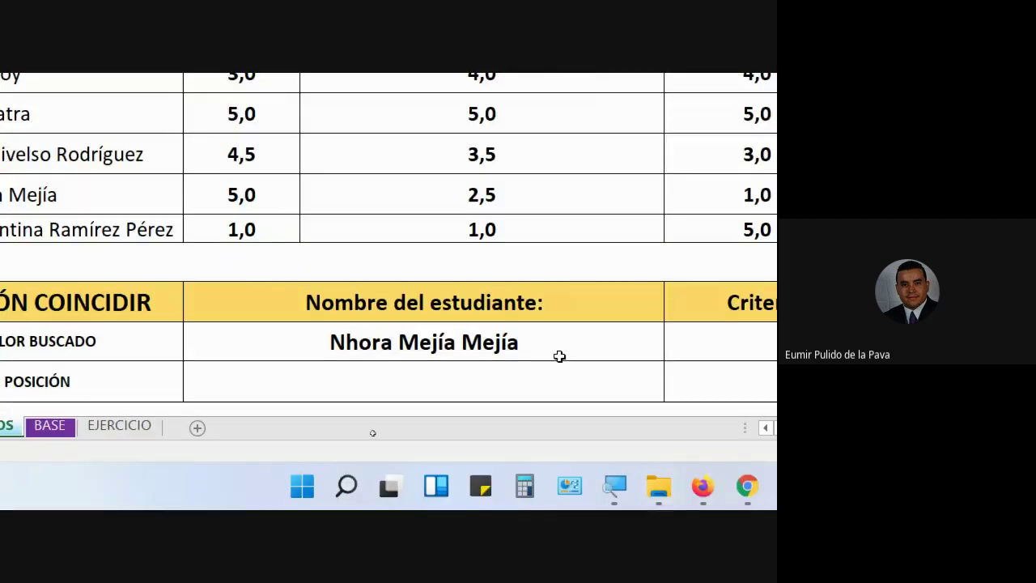
scroll(559, 356, "up", 10)
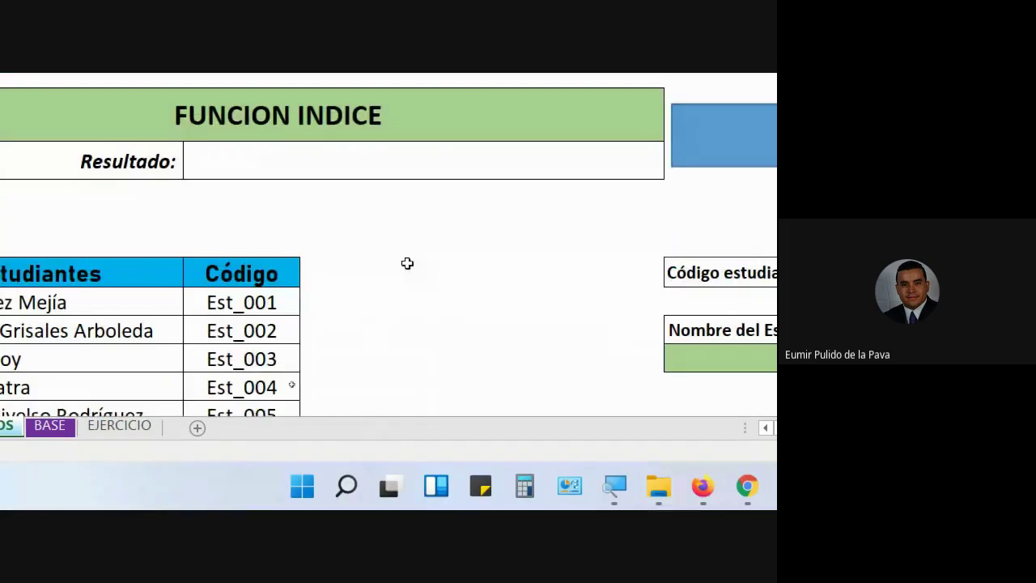
left_click(374, 146)
Begin =INDICE in Resultado with the grades range C4:H10 as its array.
type("=")
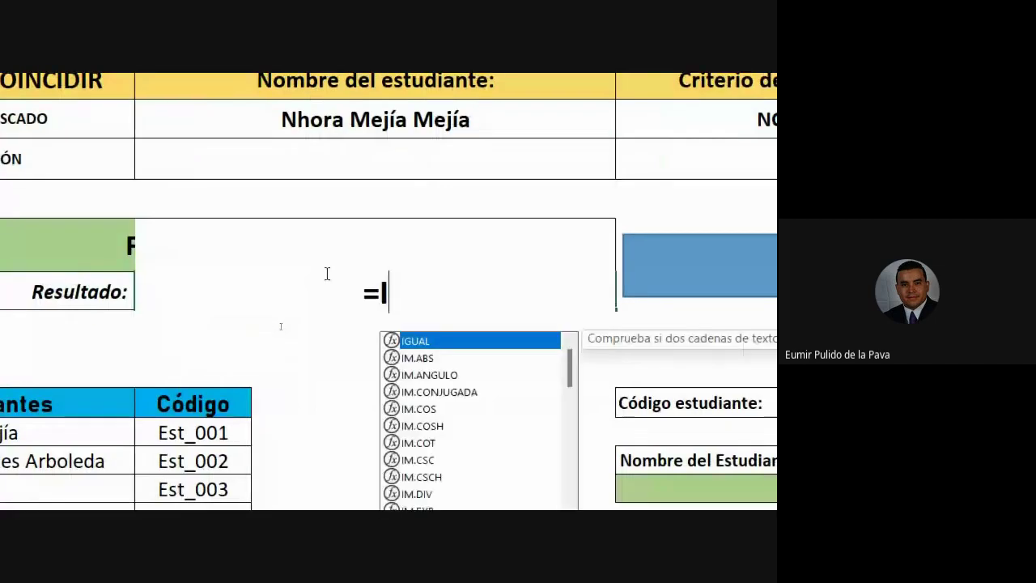
type("INDI")
key("Tab")
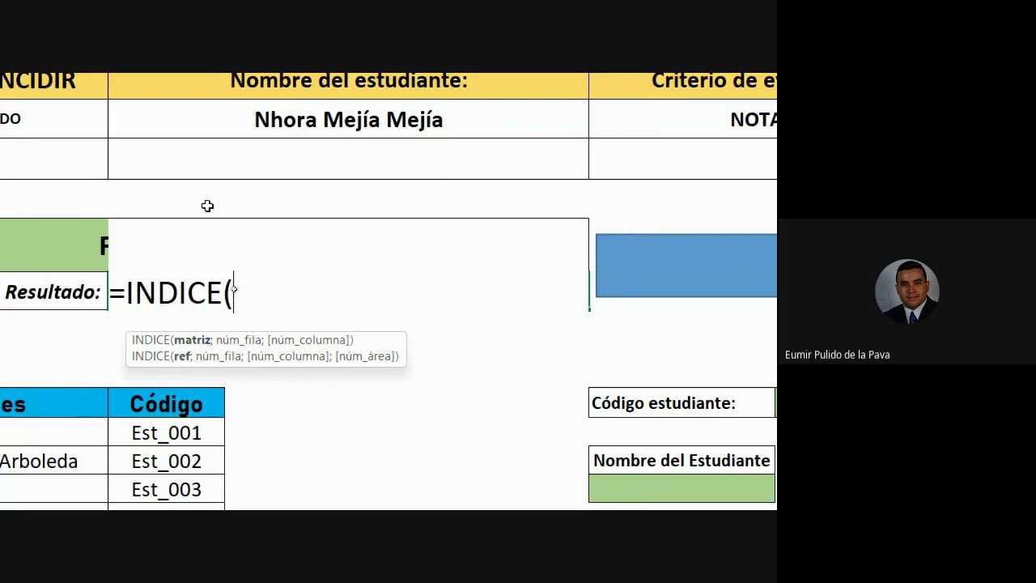
scroll(208, 206, "up", 3)
scroll(166, 138, "up", 1)
left_click_drag(154, 172, 263, 398)
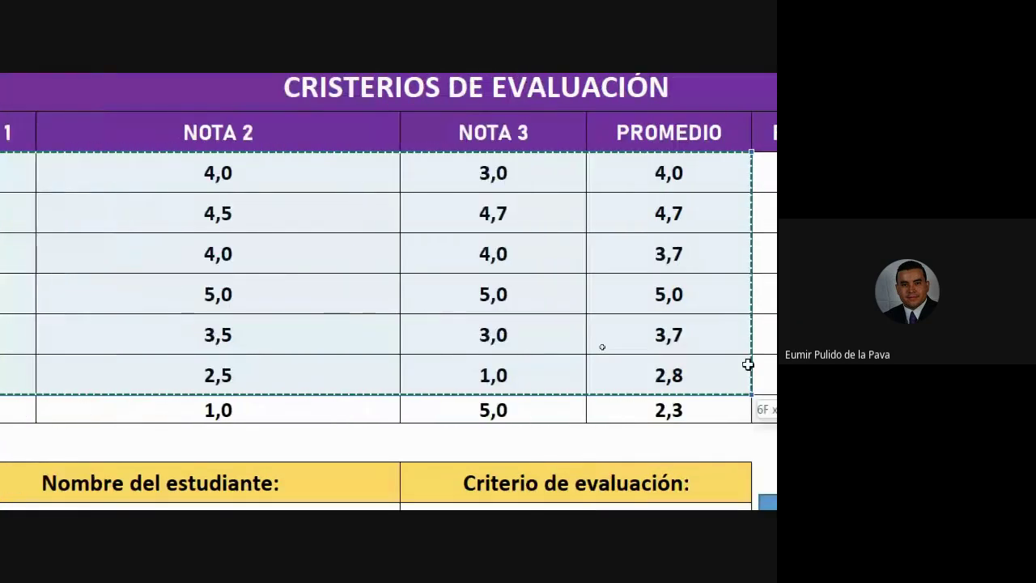
mouse_move(264, 398)
left_mouse_down()
mouse_move(762, 365)
mouse_move(696, 408)
left_mouse_up()
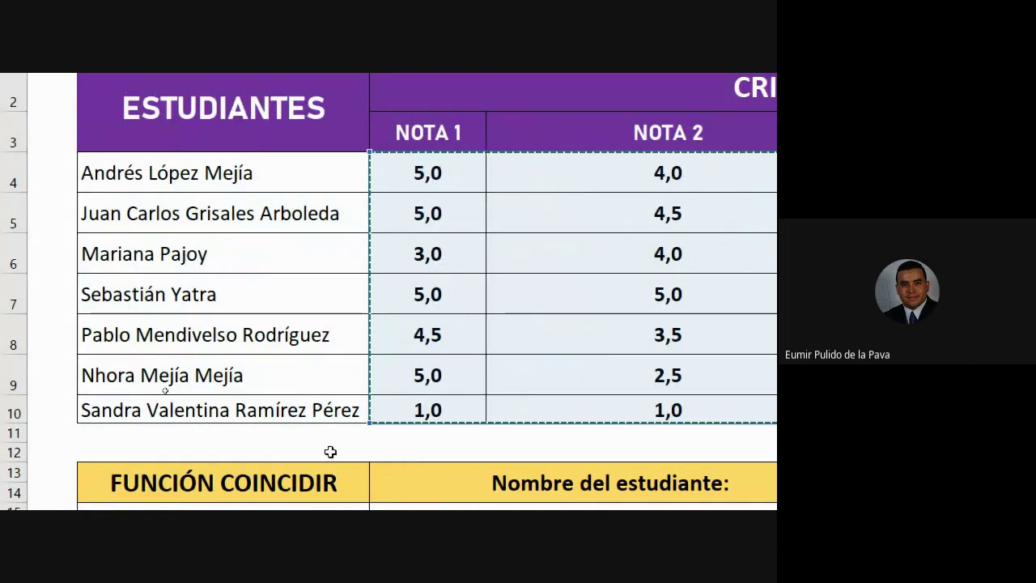
scroll(429, 378, "down", 2)
scroll(435, 375, "down", 3)
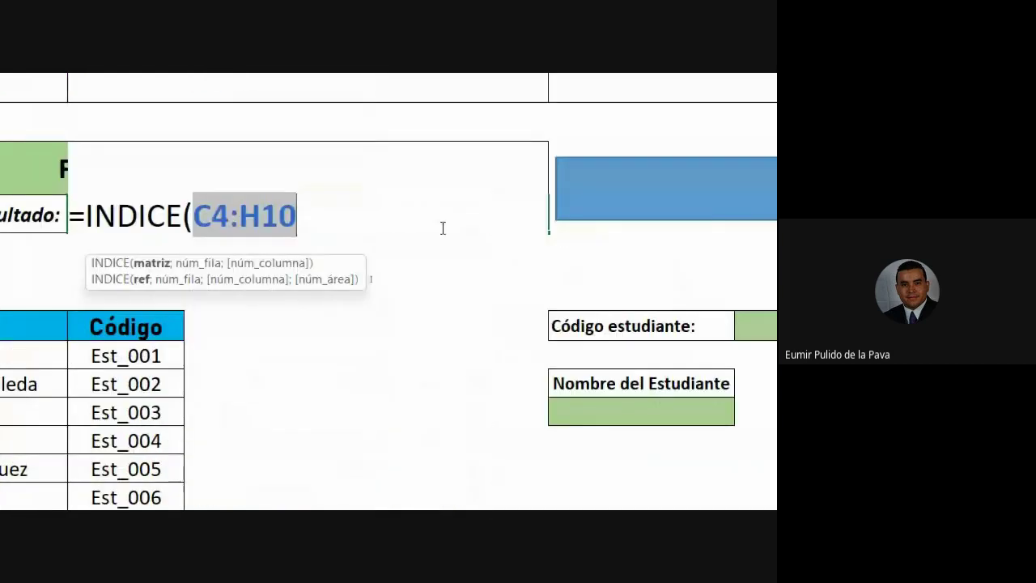
Add the separator and insert a nested COINCIDIR( for the row position.
type(";")
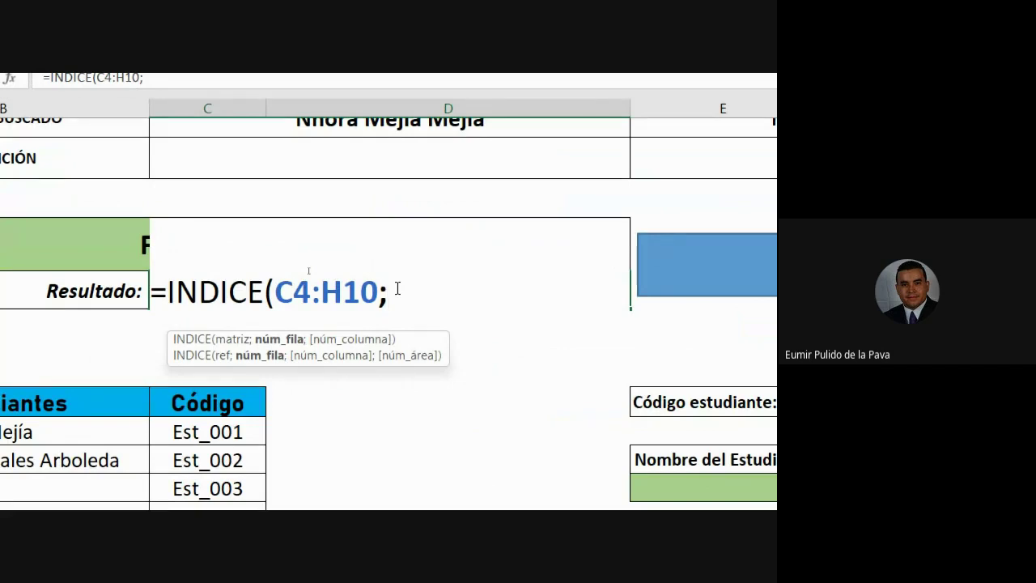
scroll(398, 285, "up", 1)
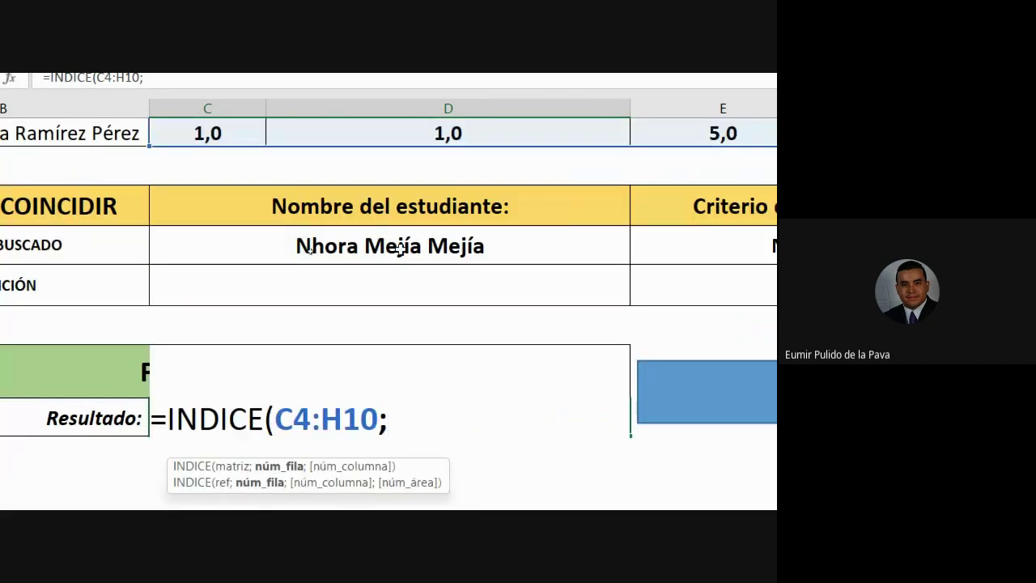
scroll(233, 244, "up", 3)
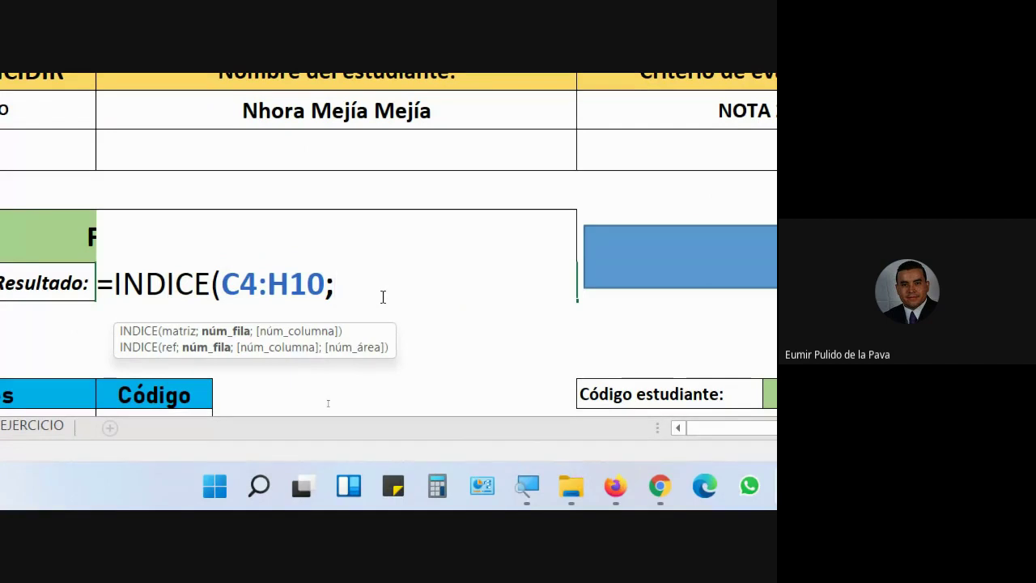
type("COI")
key("Tab")
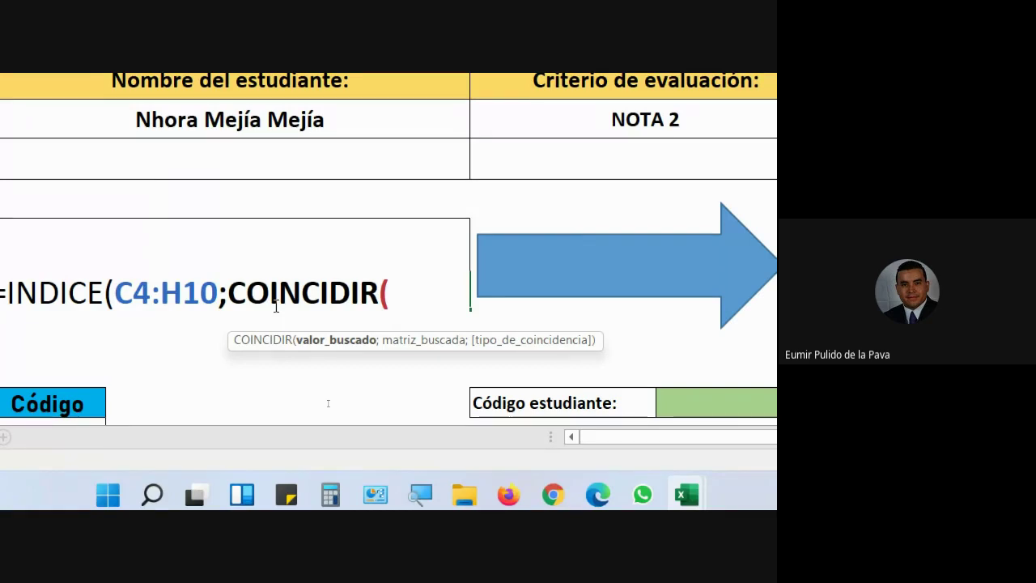
Complete COINCIDIR(C15;B4:B10;0) for the row and start a second COINCIDIR( for the column.
left_click(270, 127)
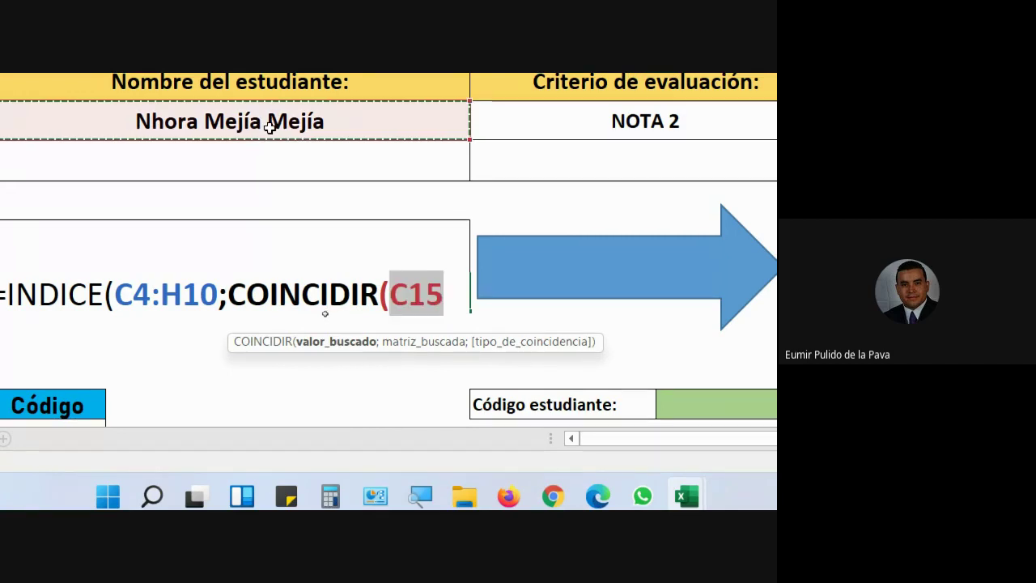
type(";")
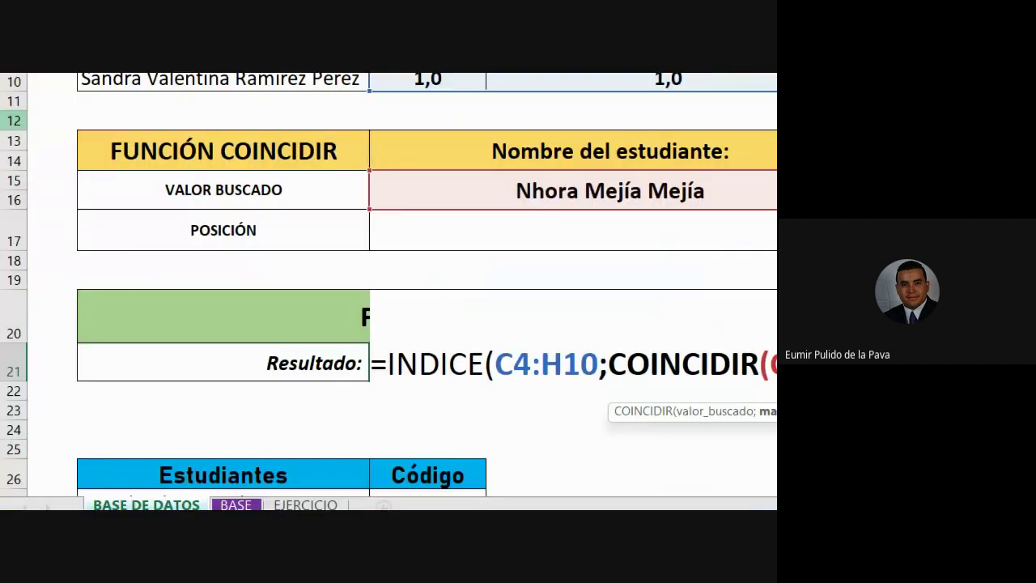
scroll(162, 169, "up", 3)
left_click(165, 168)
left_click_drag(165, 167, 168, 378)
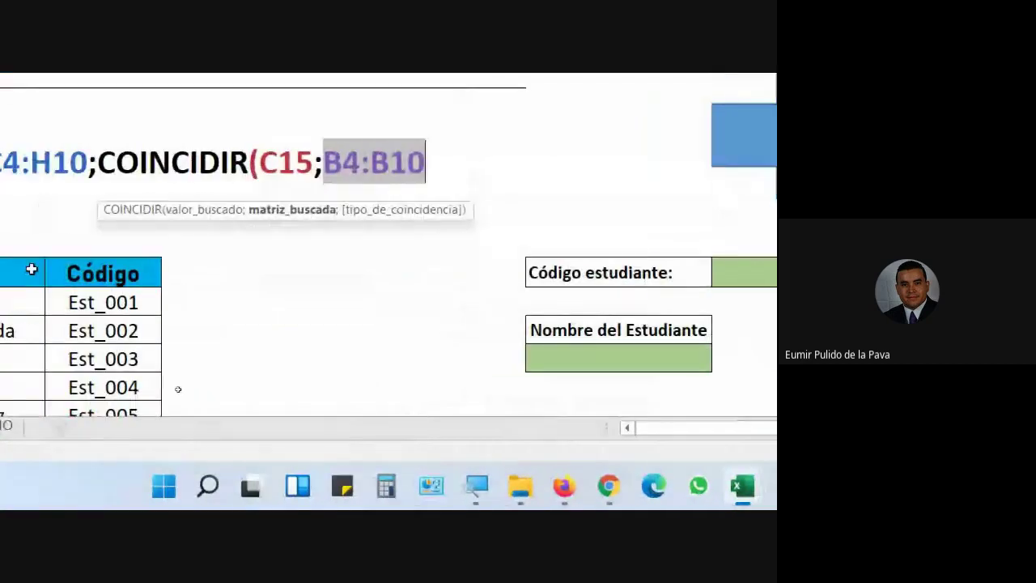
type(";")
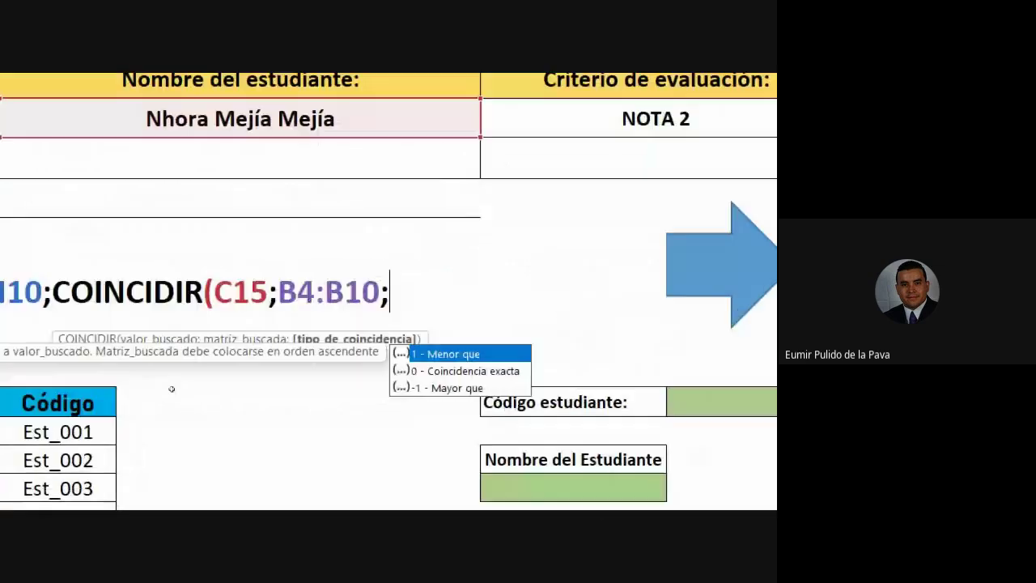
type("0")
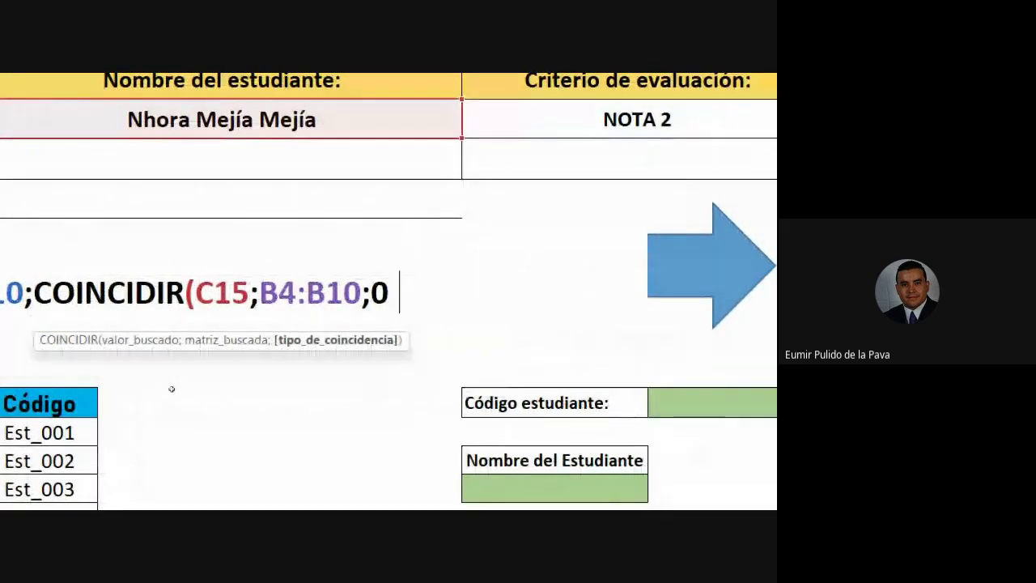
type(")")
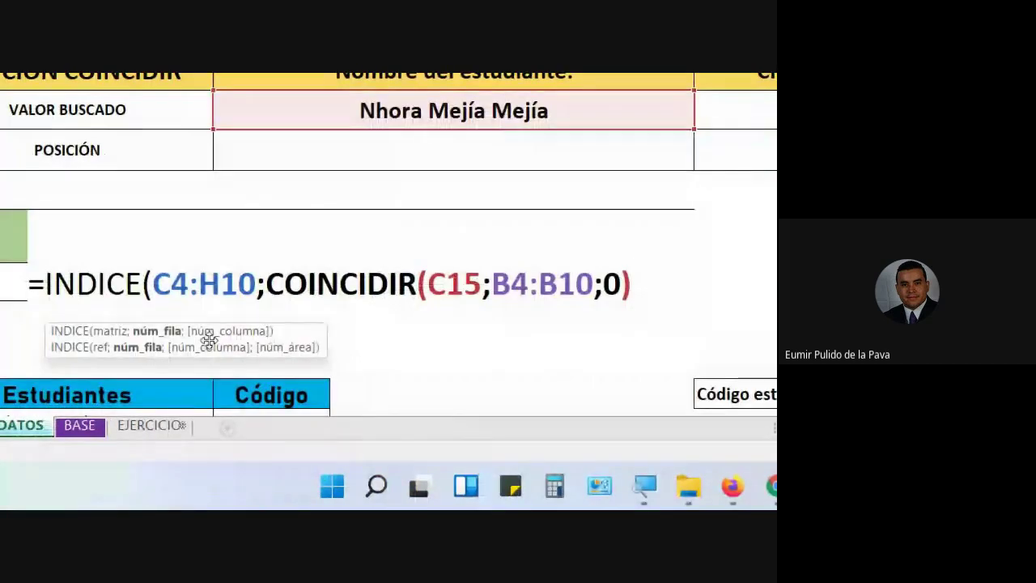
type(";")
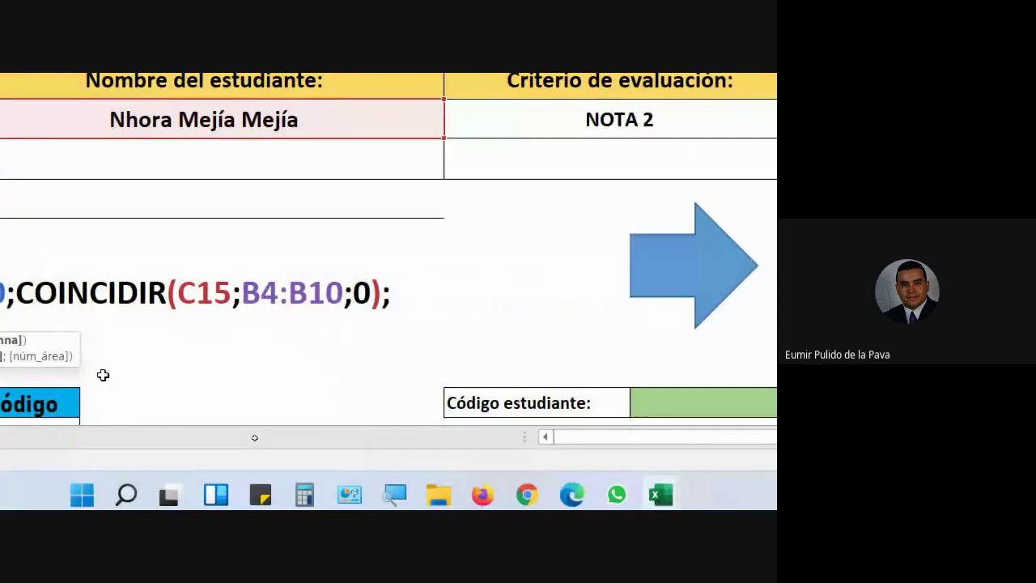
type("COI")
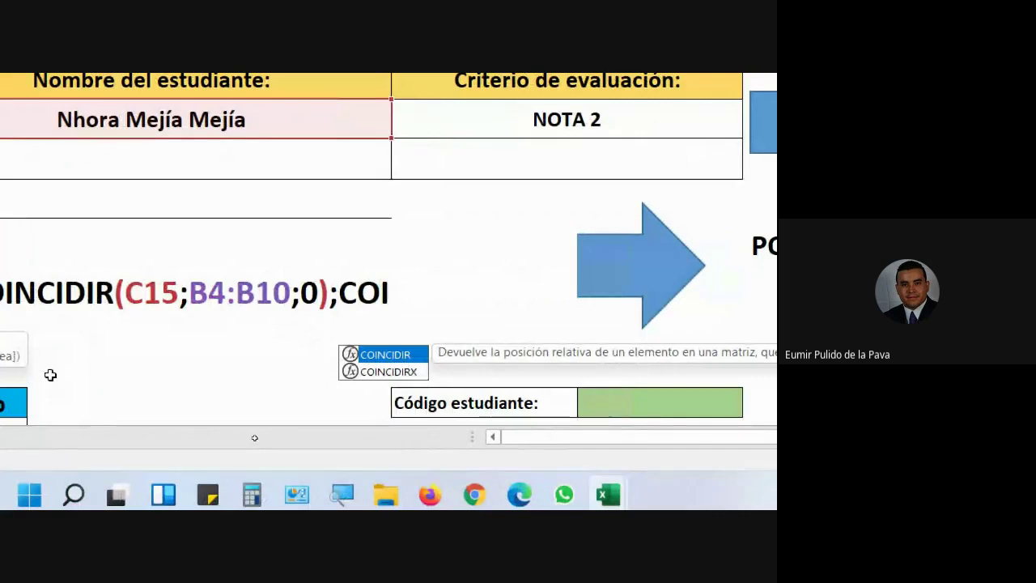
key("Tab")
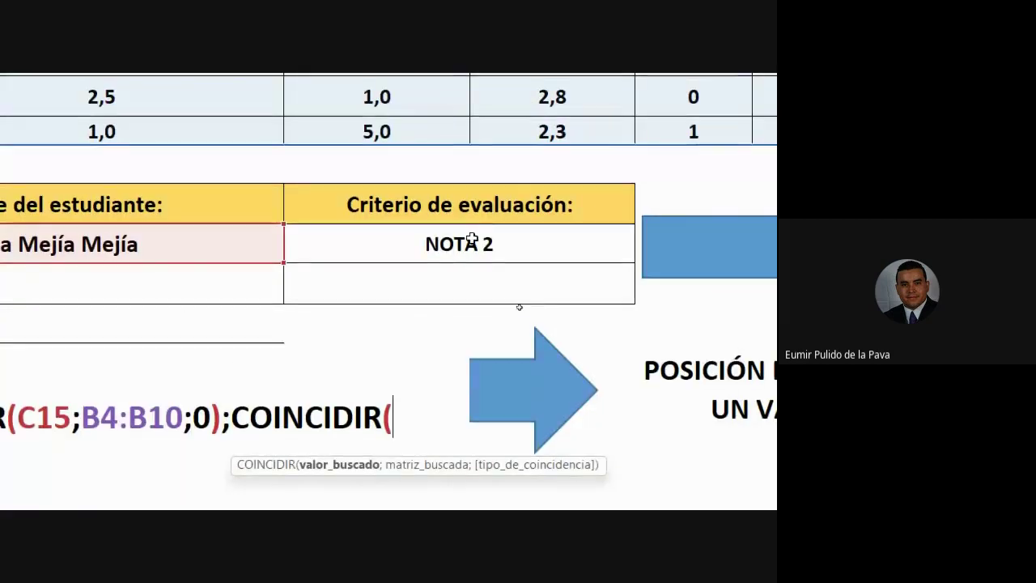
Finish the column match as COINCIDIR(E15;C3:H3;0) and close the INDICE formula.
left_click(474, 236)
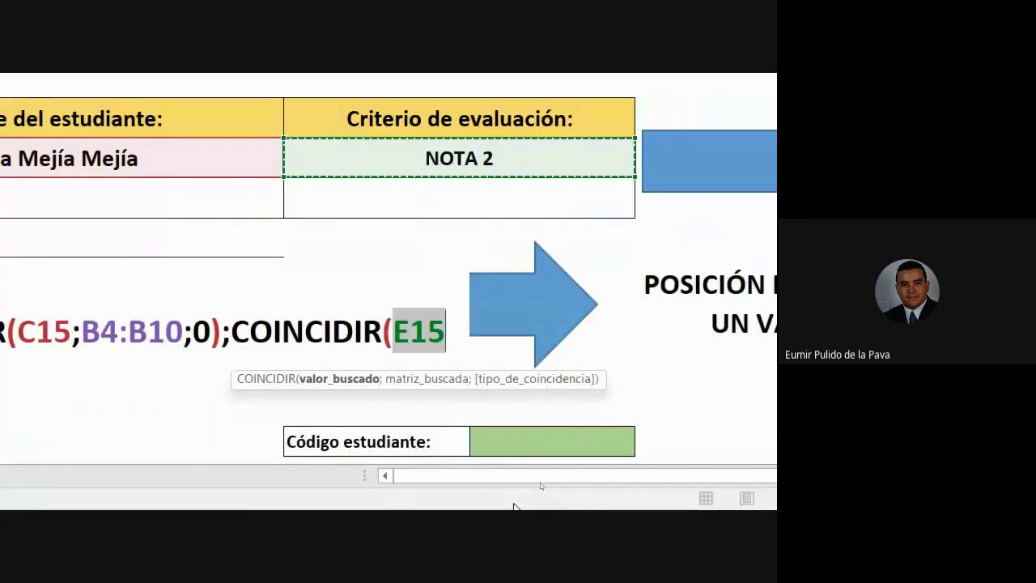
type(";")
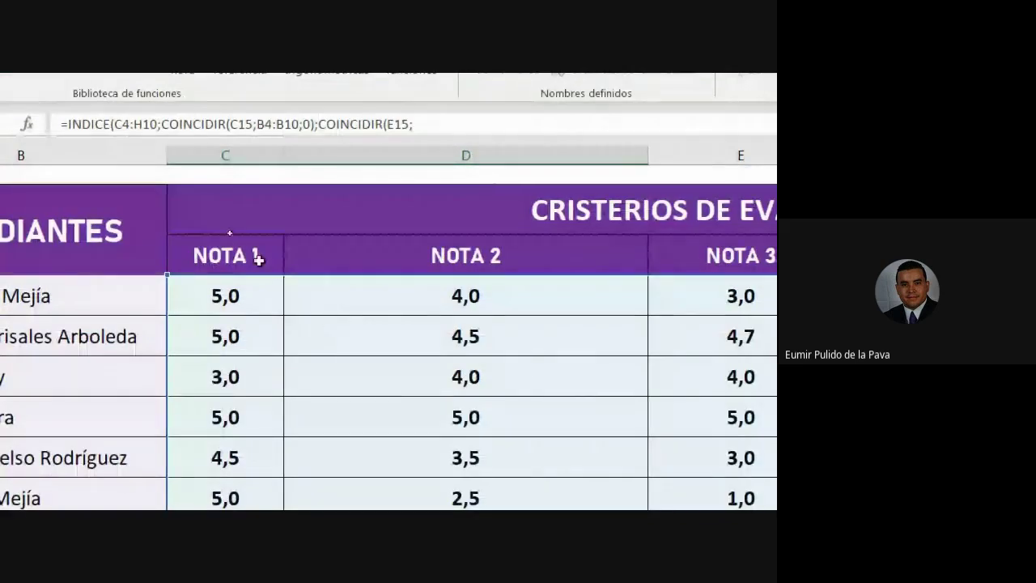
mouse_move(257, 254)
left_mouse_down()
mouse_move(611, 268)
mouse_move(771, 249)
left_mouse_up()
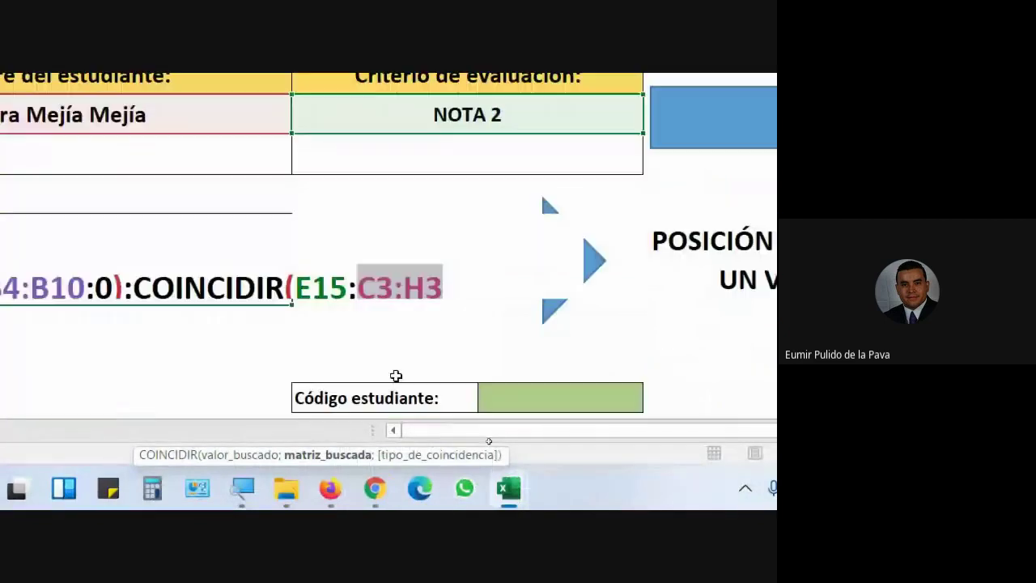
type(";")
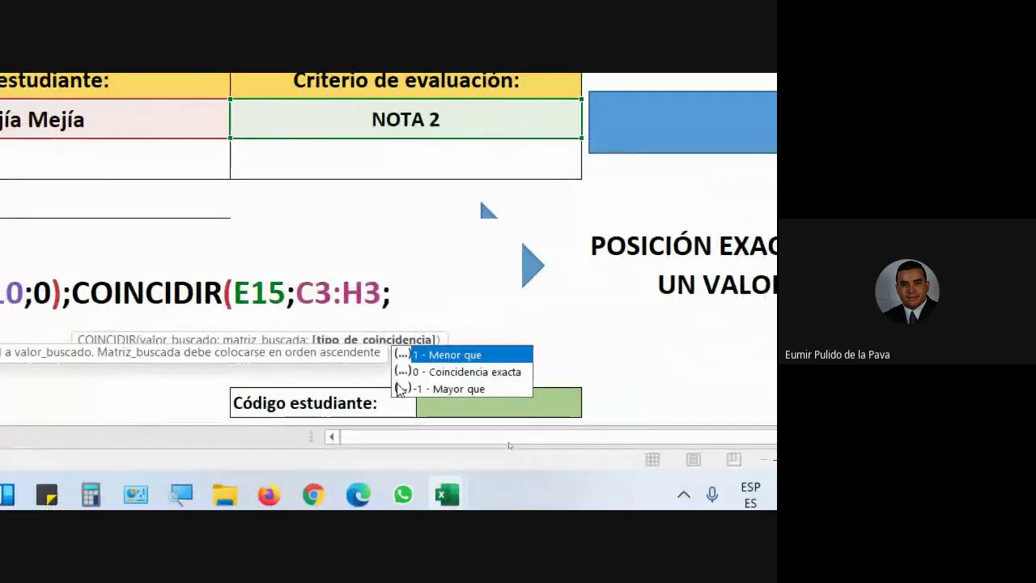
type("0)")
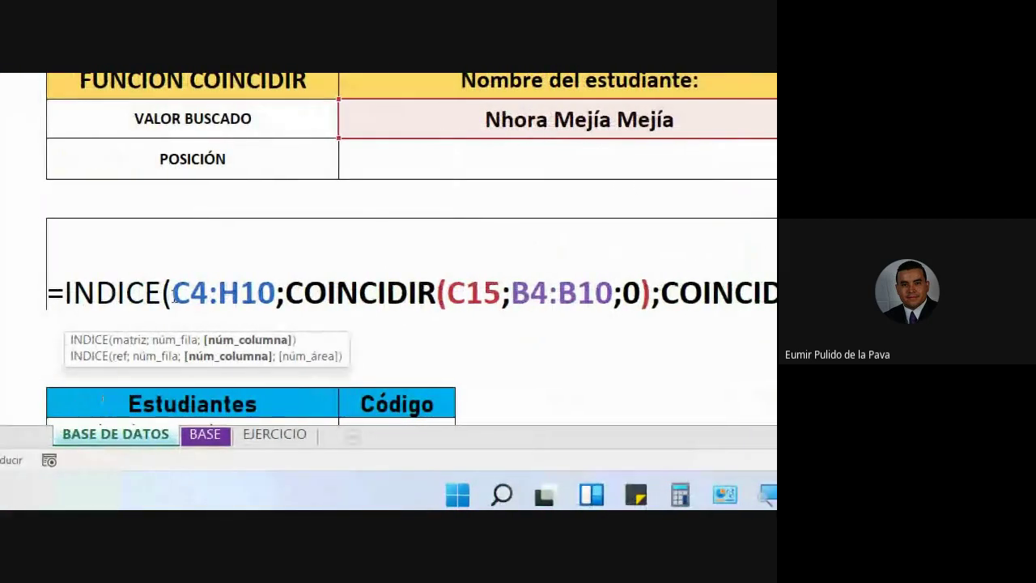
left_click_drag(171, 293, 653, 295)
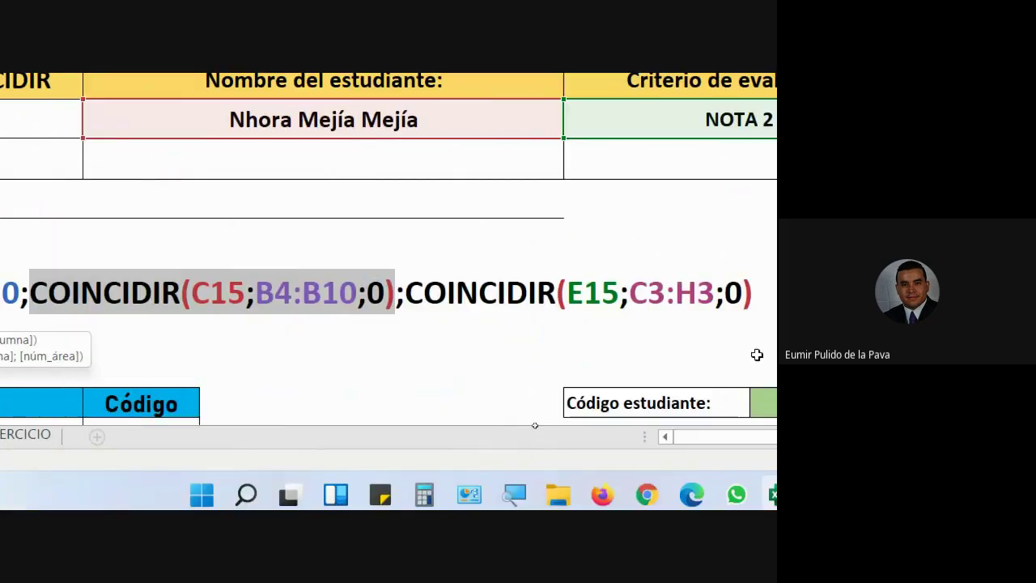
left_click_drag(256, 293, 620, 294)
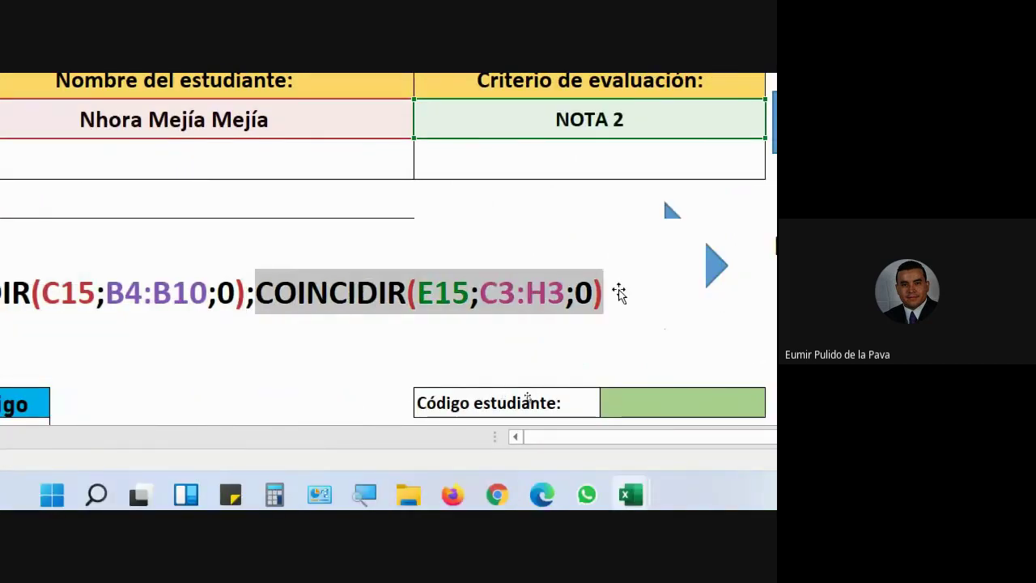
left_click(624, 295)
type(")")
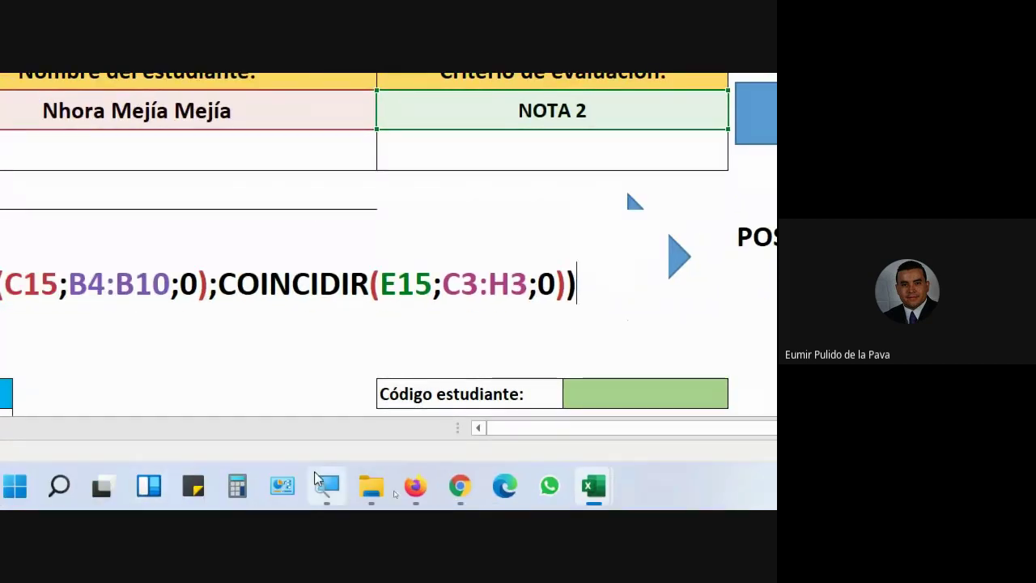
Reset the zoom, commit the formula, and verify Resultado 2,5 matches row 9's NOTA 2.
left_click(328, 486)
left_click(120, 425)
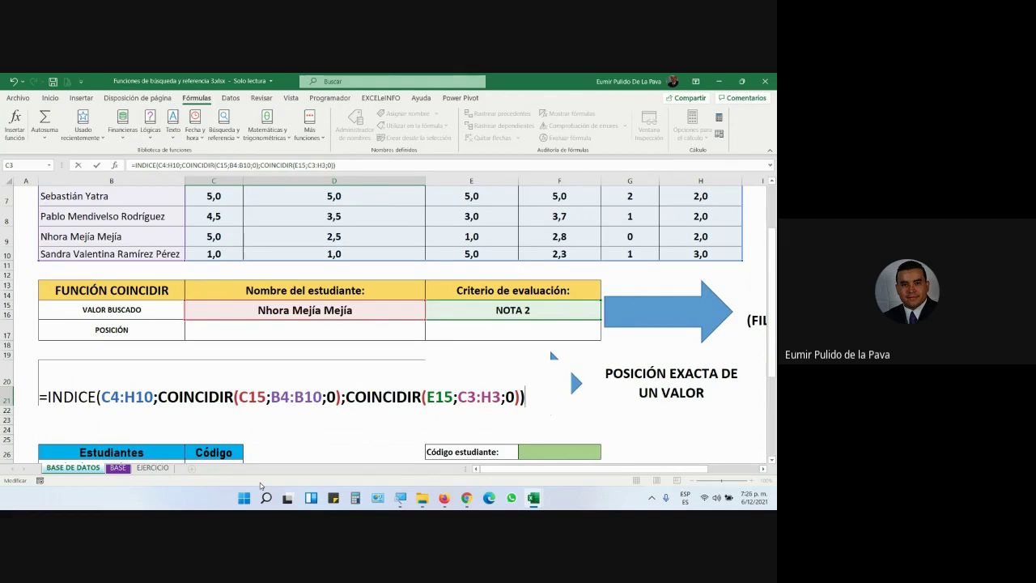
key("Return")
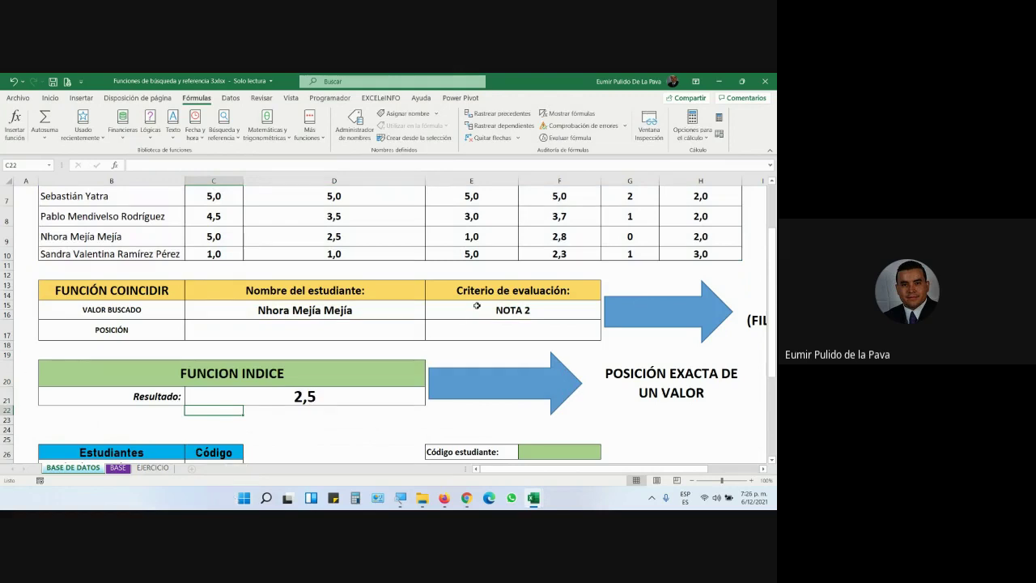
left_click(341, 391)
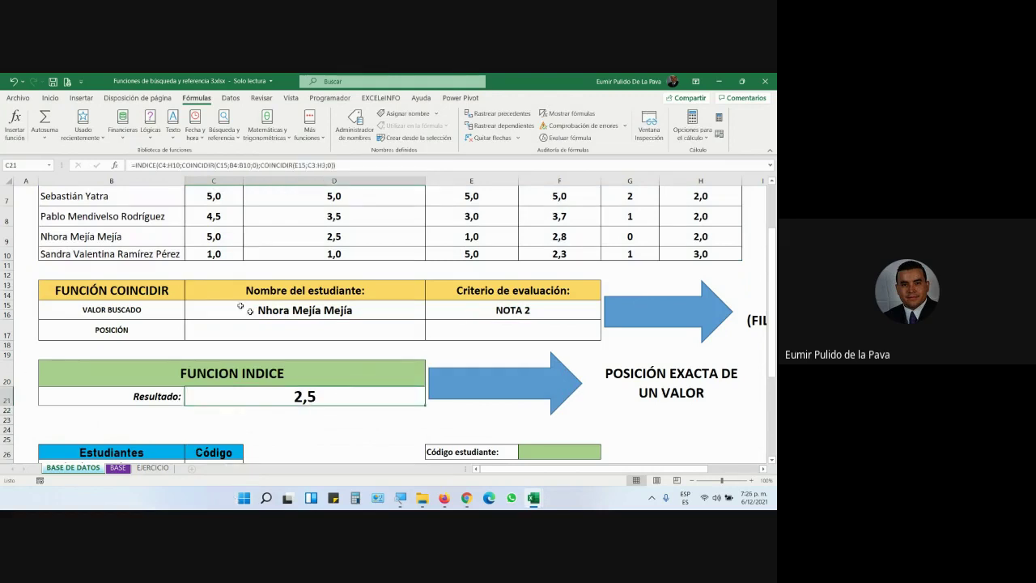
left_click(6, 239)
scroll(270, 204, "up", 2)
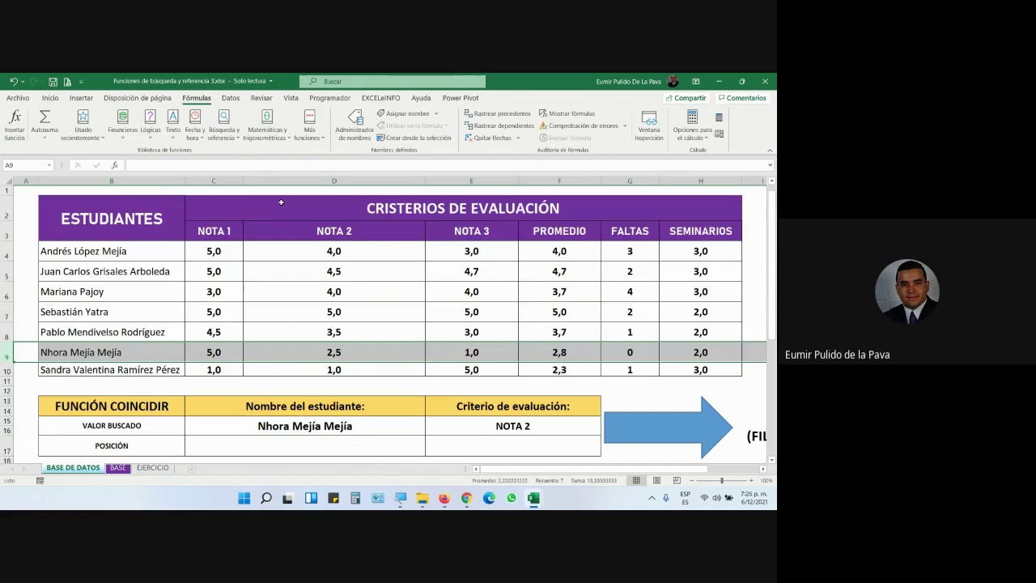
left_click(330, 178)
left_click(323, 354)
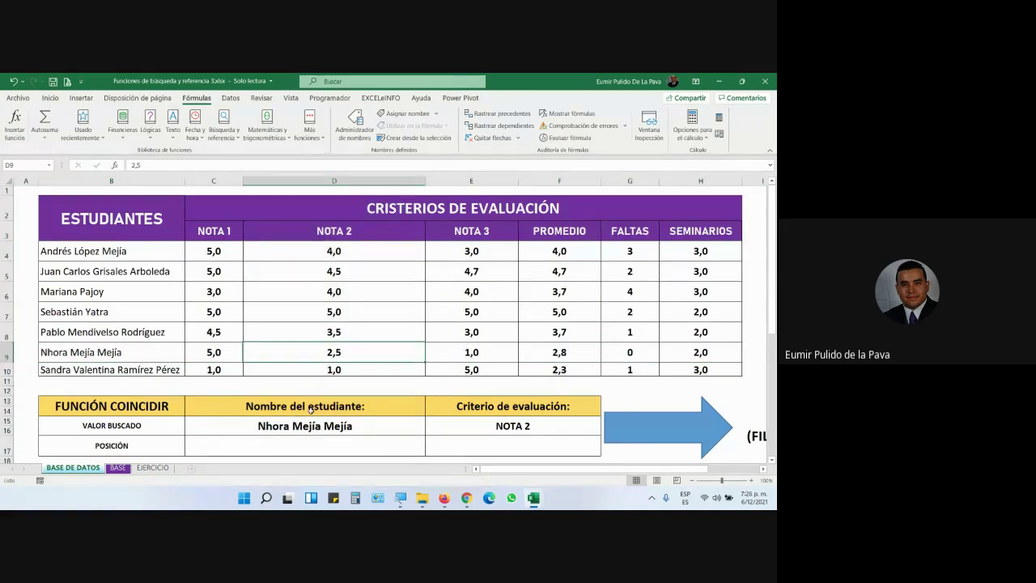
Set the lookup to the row 7 student with PROMEDIO and check Resultado against the table.
left_click(555, 313)
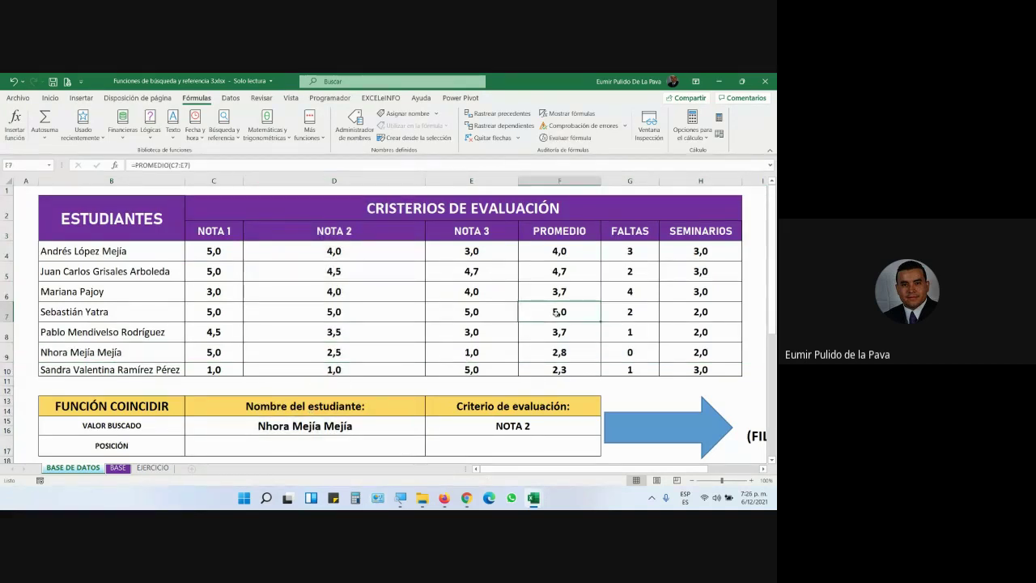
left_click(6, 314)
left_click(558, 180, "ctrl")
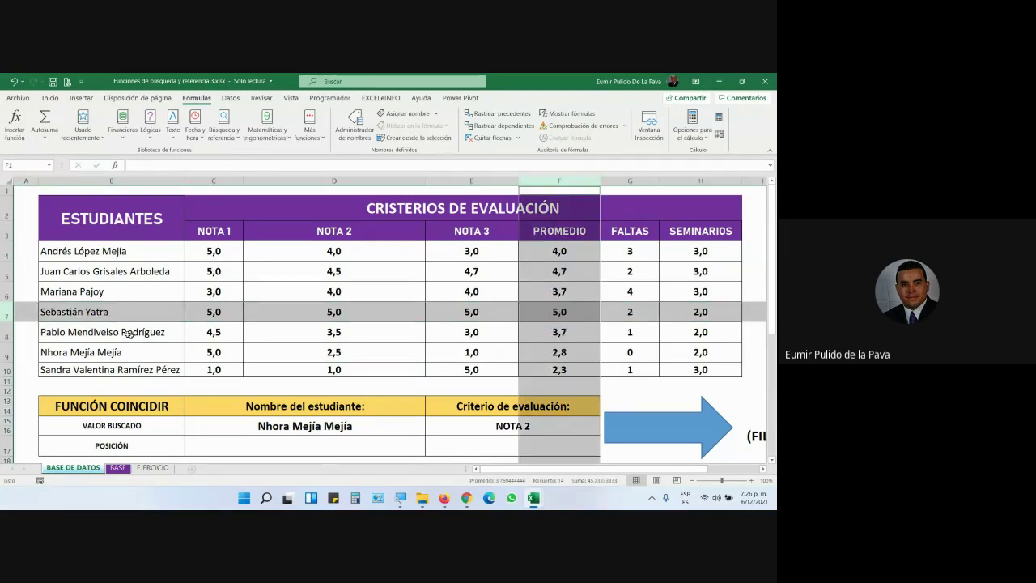
scroll(303, 433, "down", 1)
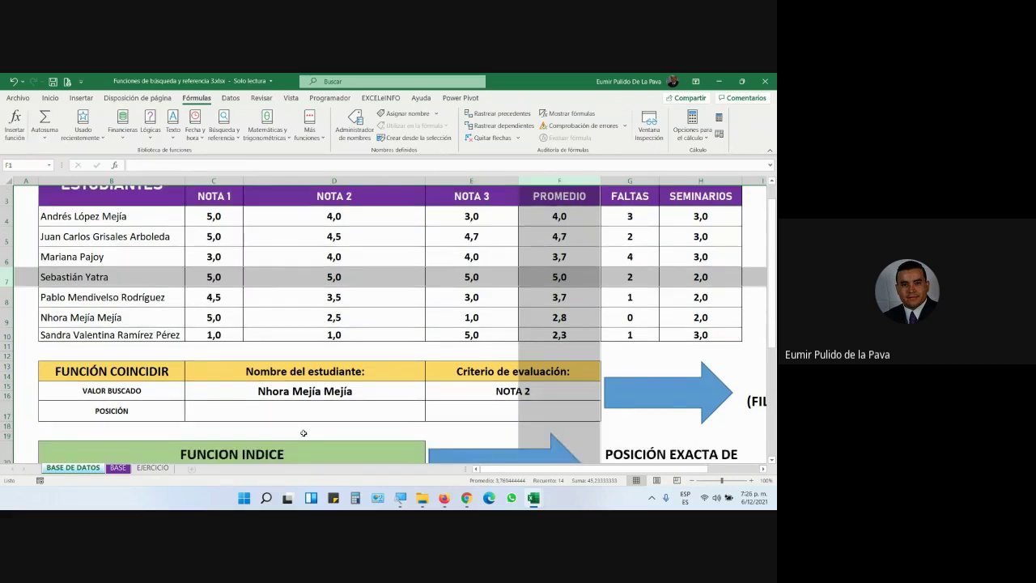
scroll(304, 433, "down", 2)
left_click(413, 307)
left_click(430, 307)
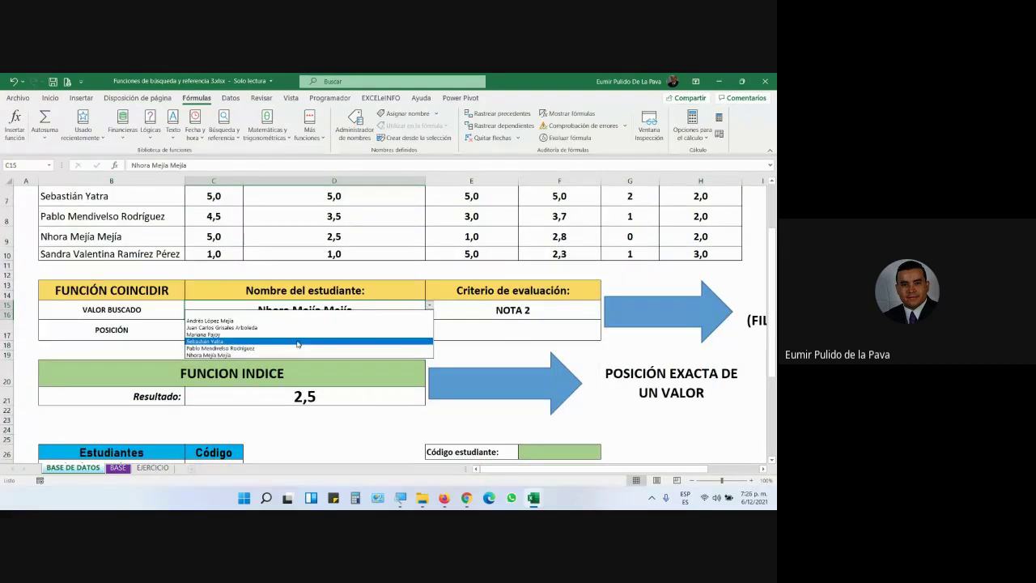
left_click(319, 340)
left_click(504, 314)
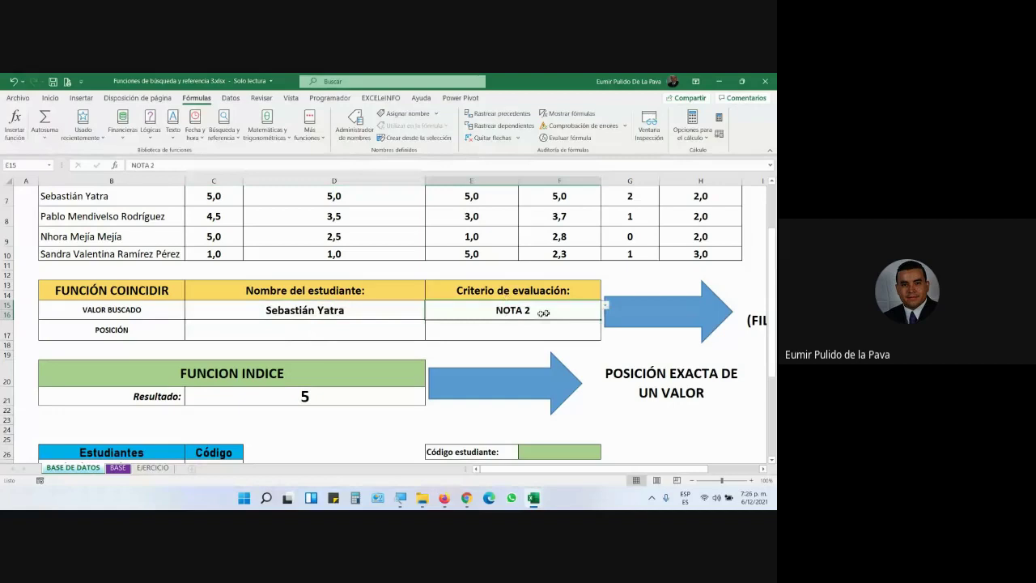
left_click(604, 305)
left_click(507, 335)
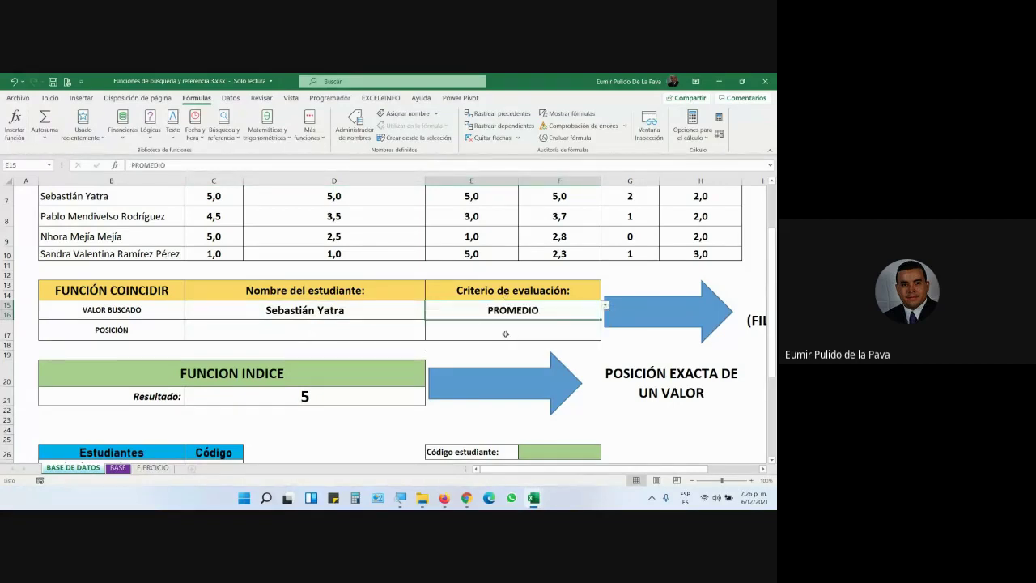
left_click(316, 405)
Highlight row 6 and the FALTAS column, then set the lookup to that student with FALTAS.
scroll(316, 405, "up", 2)
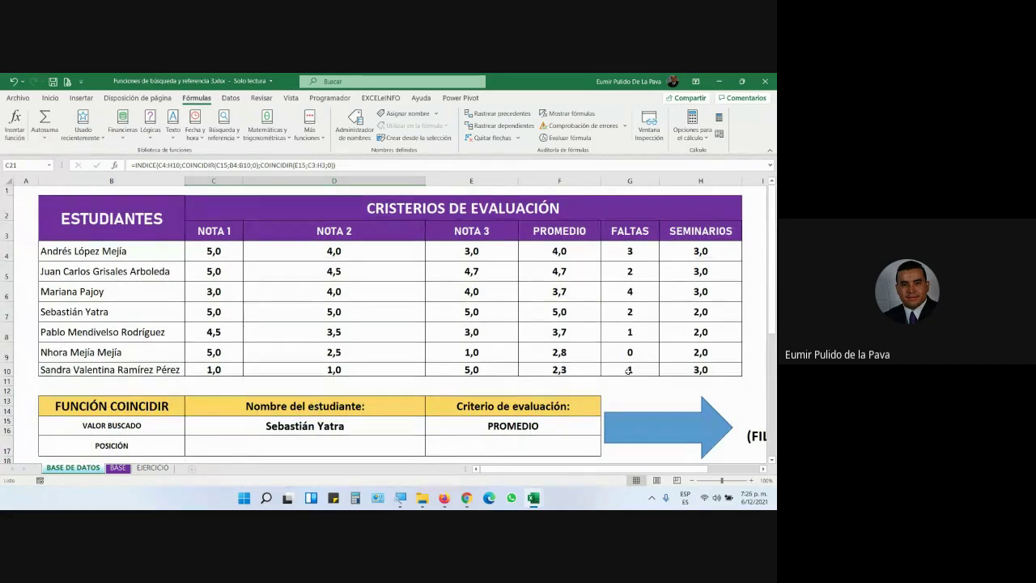
left_click(6, 292)
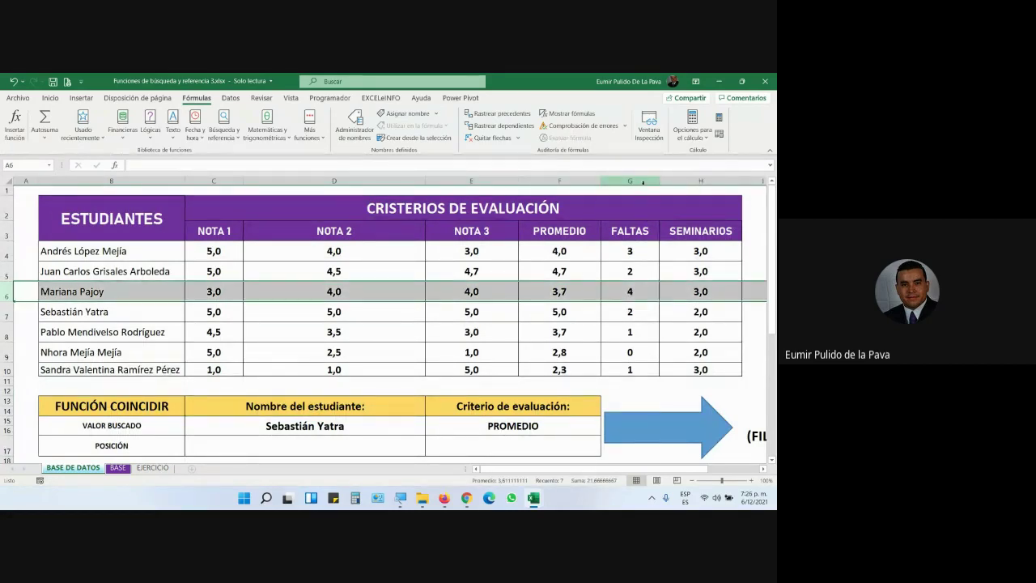
left_click(640, 181, "ctrl")
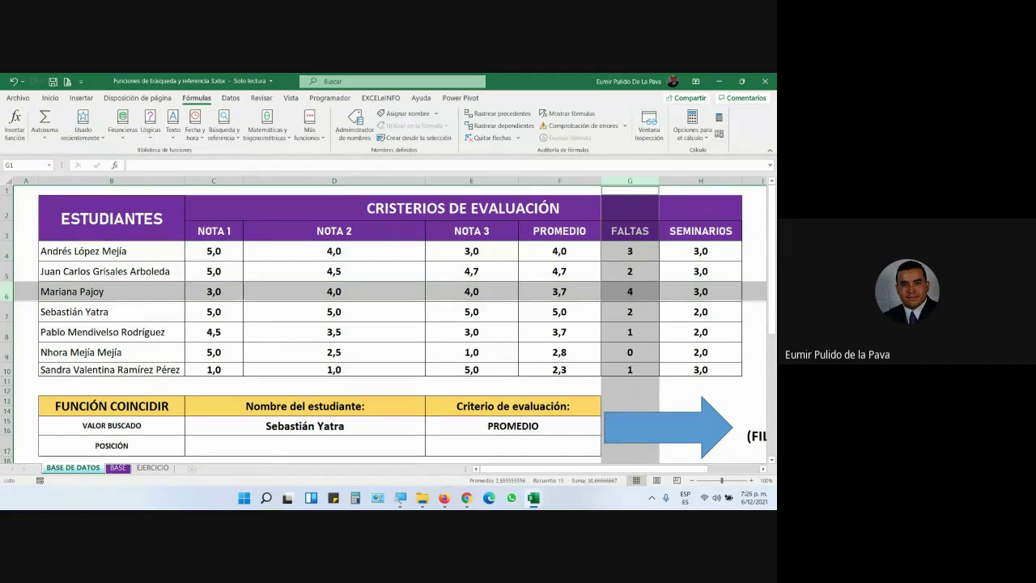
scroll(388, 338, "down", 2)
left_click(393, 307)
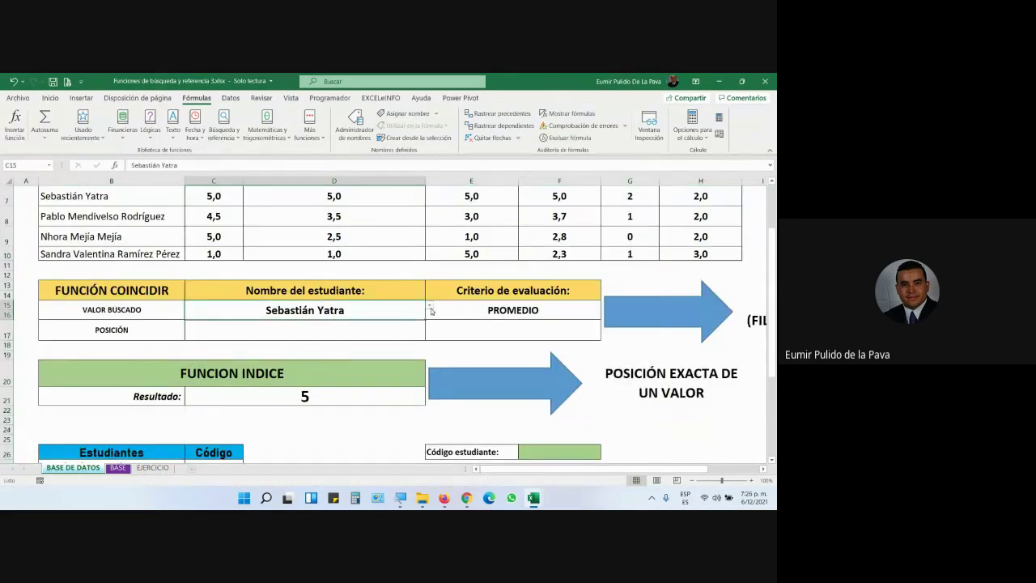
left_click(429, 307)
left_click(267, 335)
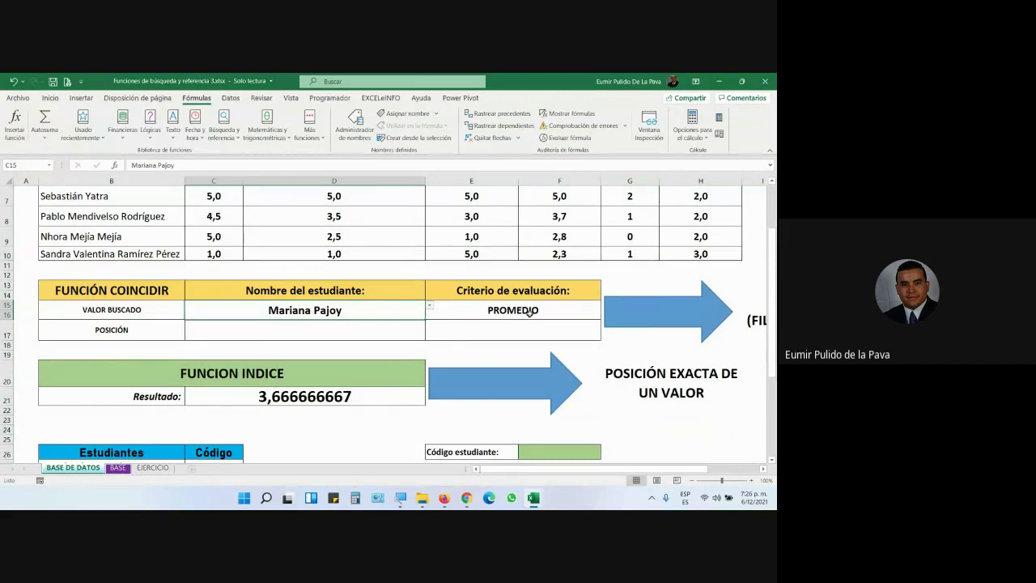
left_click(530, 313)
left_click(606, 310)
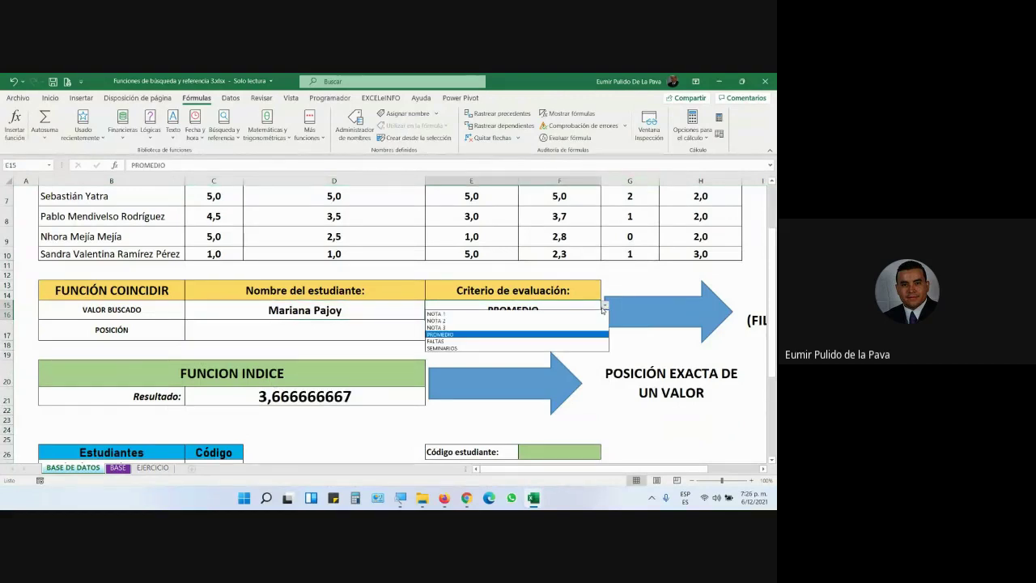
left_click(527, 340)
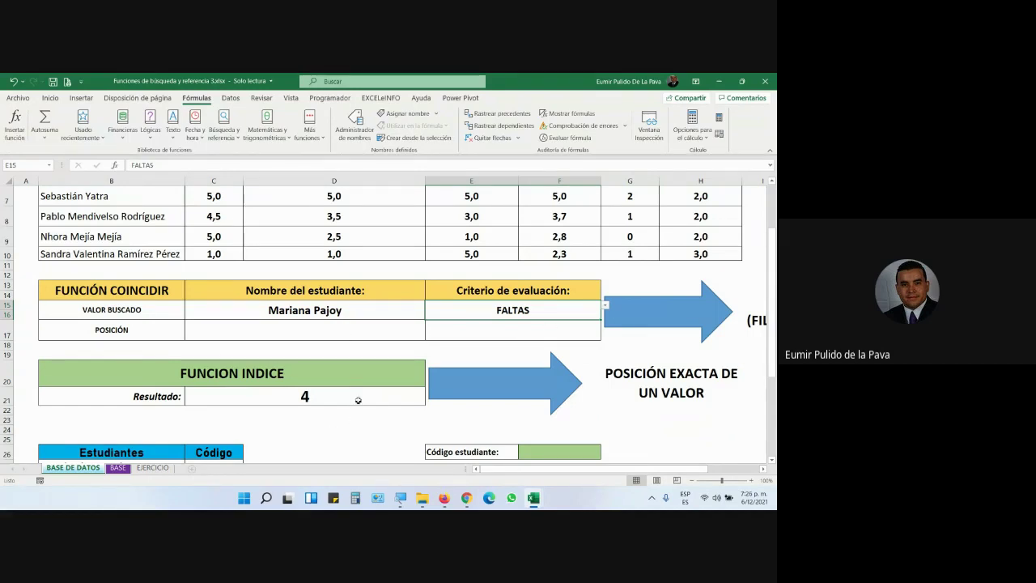
Show the C21 INDICE/COINCIDIR formula in edit mode, then switch to the Meet call.
double_click(359, 397)
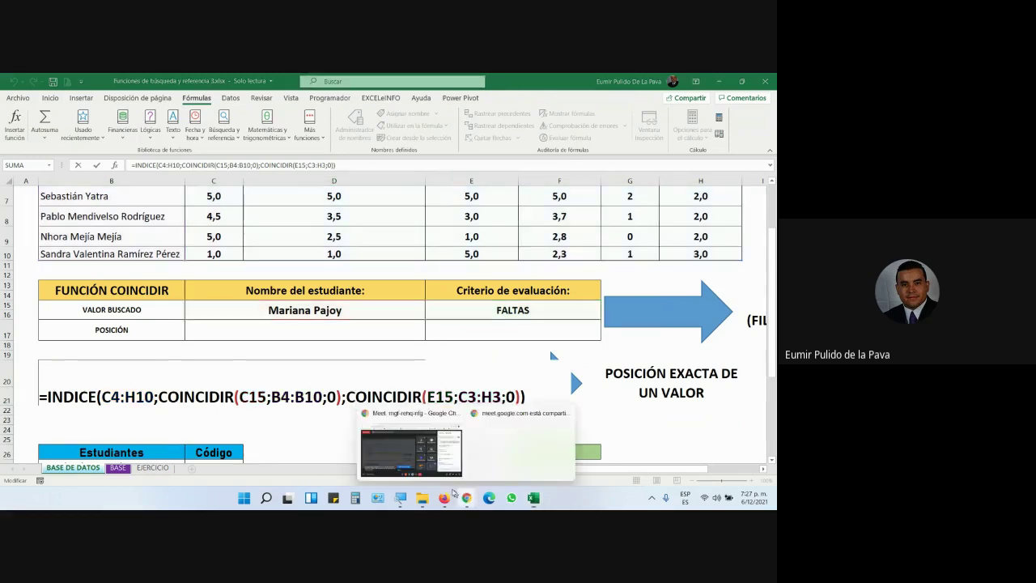
left_click(466, 498)
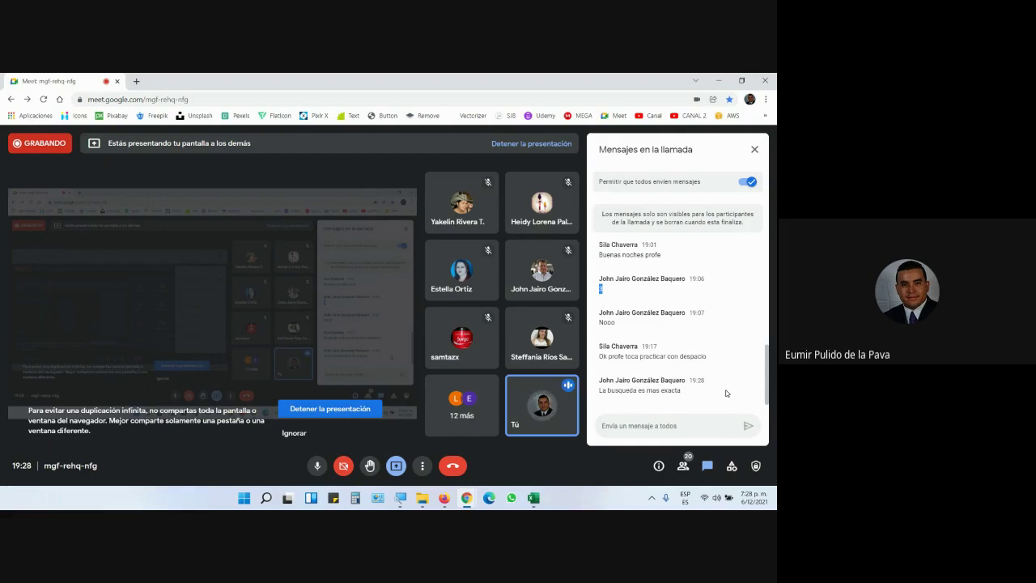
mouse_move(532, 505)
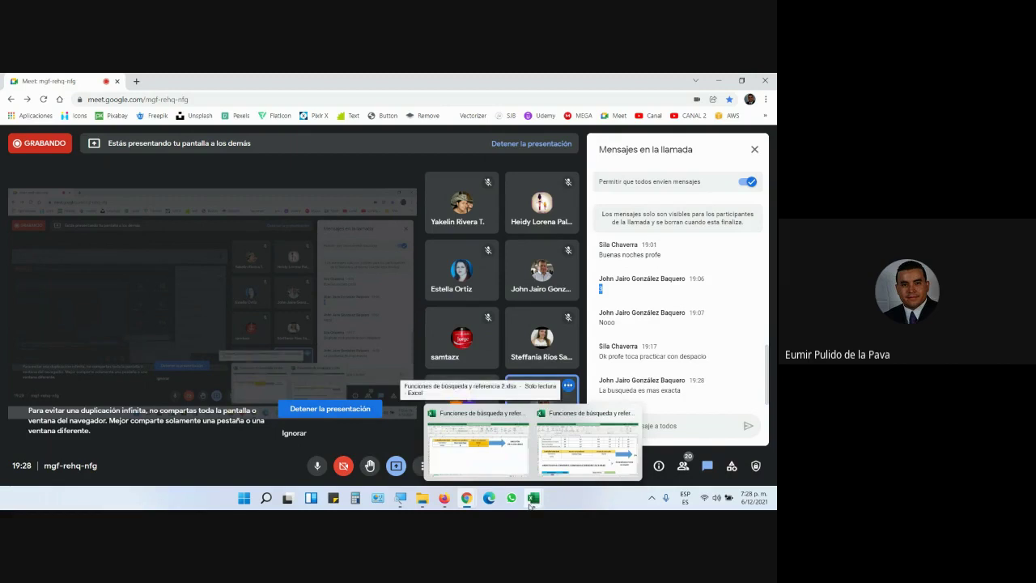
Back in Excel, leave the formula edit and pick student code Est_004 in cell F26.
left_click(583, 451)
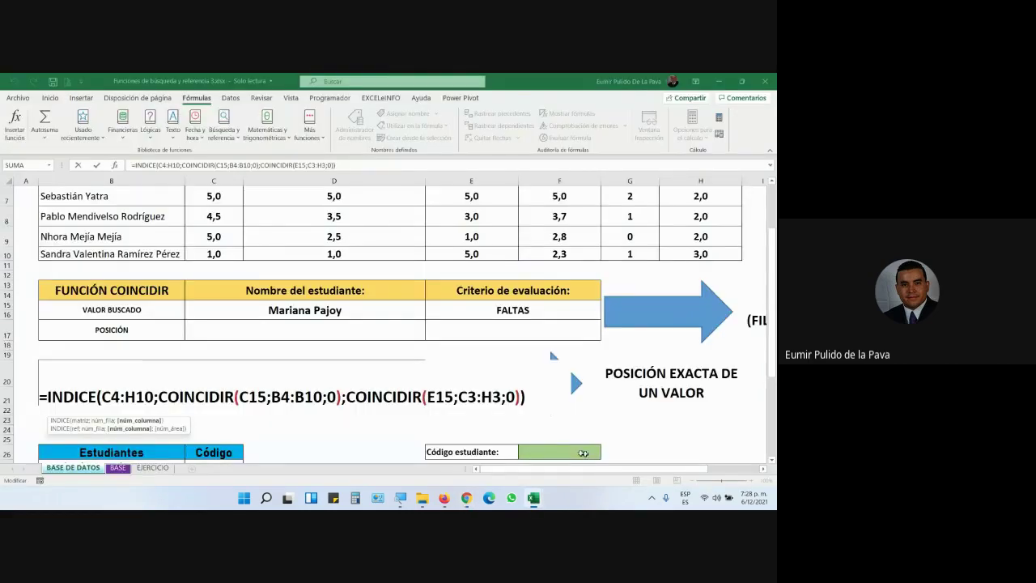
scroll(583, 453, "down", 5)
key("Escape")
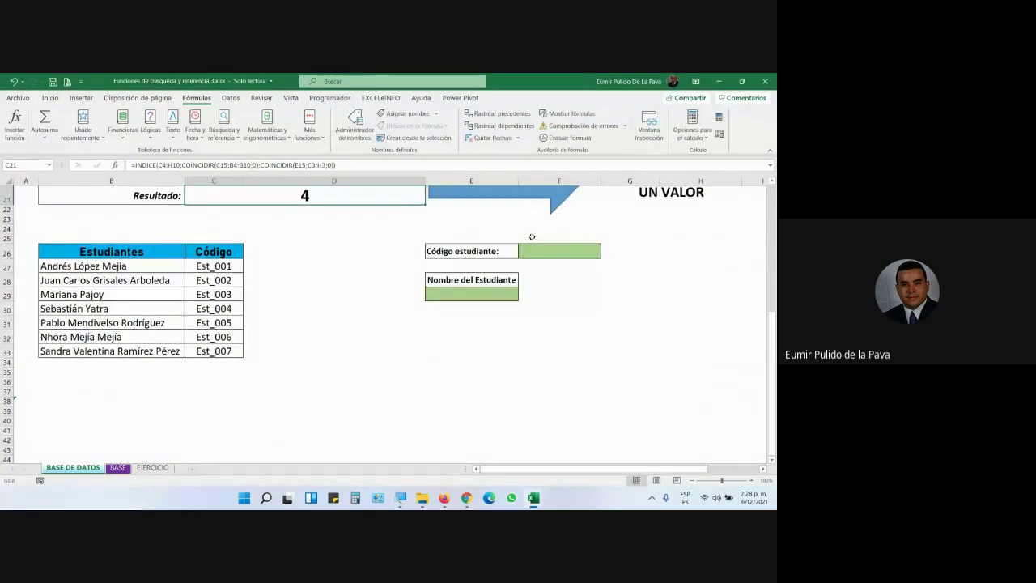
left_click(539, 251)
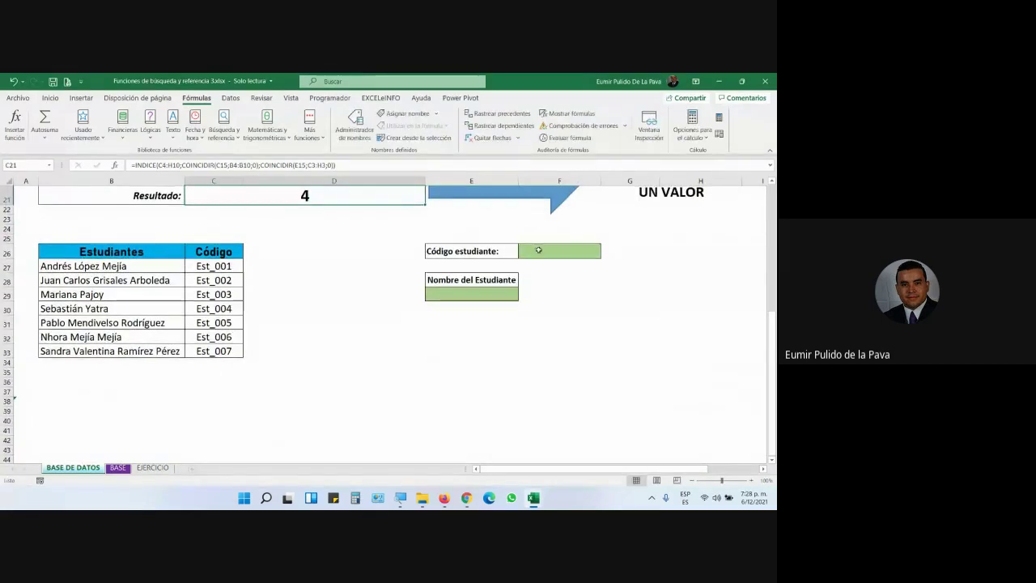
left_click(49, 98)
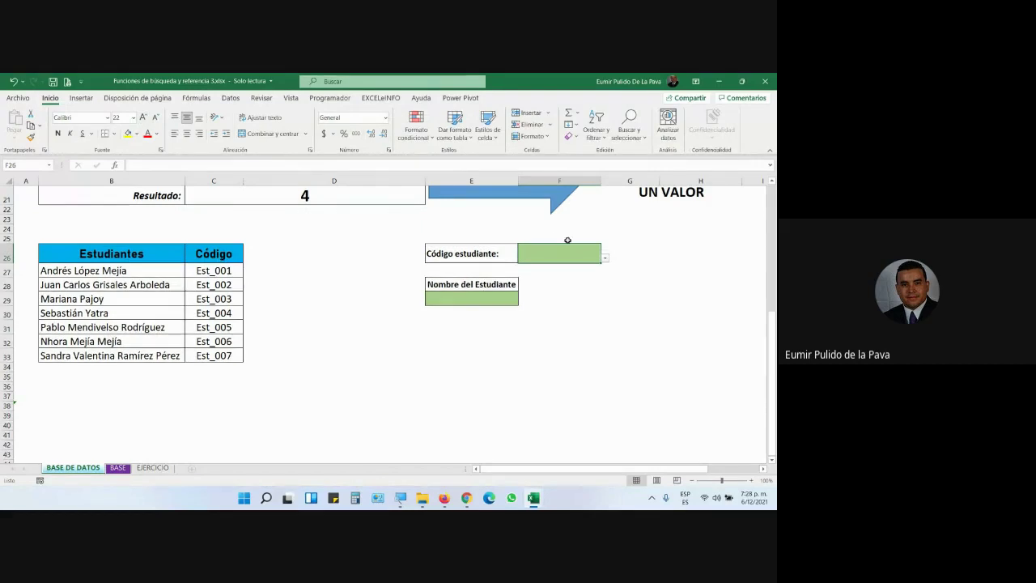
left_click(605, 258)
left_click(557, 285)
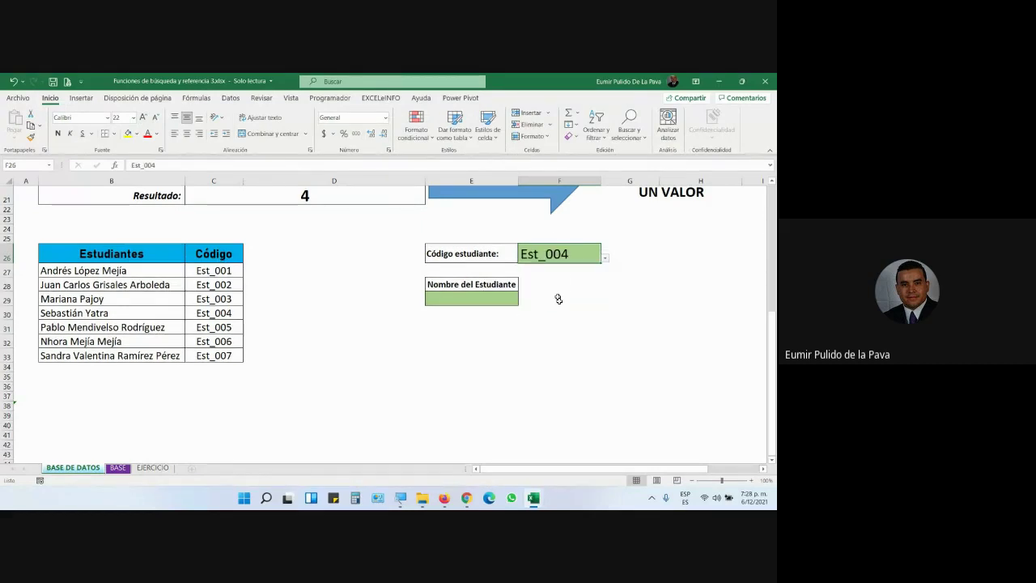
Widen column E and enlarge the font of the Nombre del Estudiante cell E29.
left_click(483, 298)
left_click_drag(519, 181, 639, 184)
left_click(144, 118)
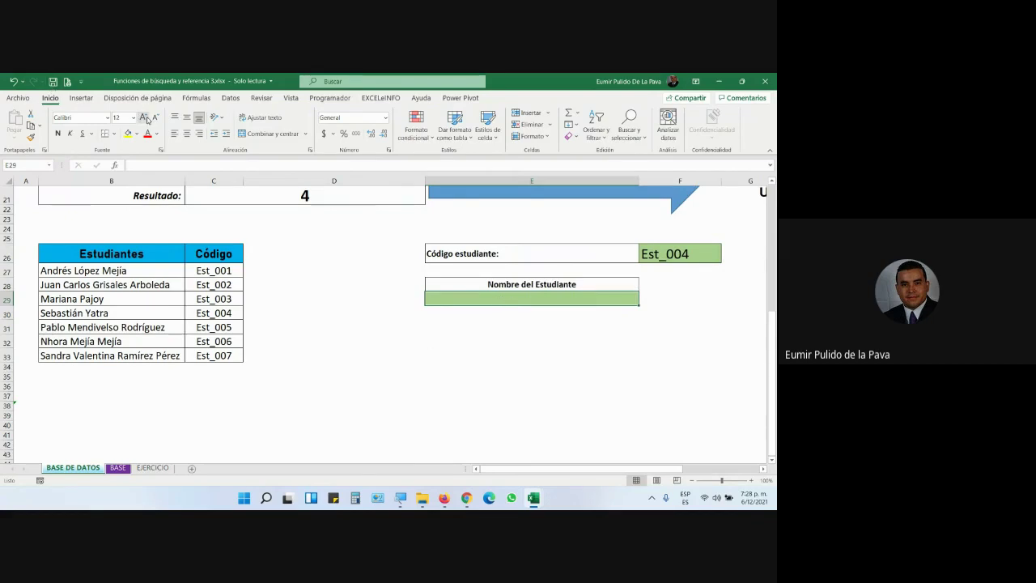
left_click(147, 120)
Compare the code cell and empty name cell with the Est_004 row in the student table.
left_click(680, 257)
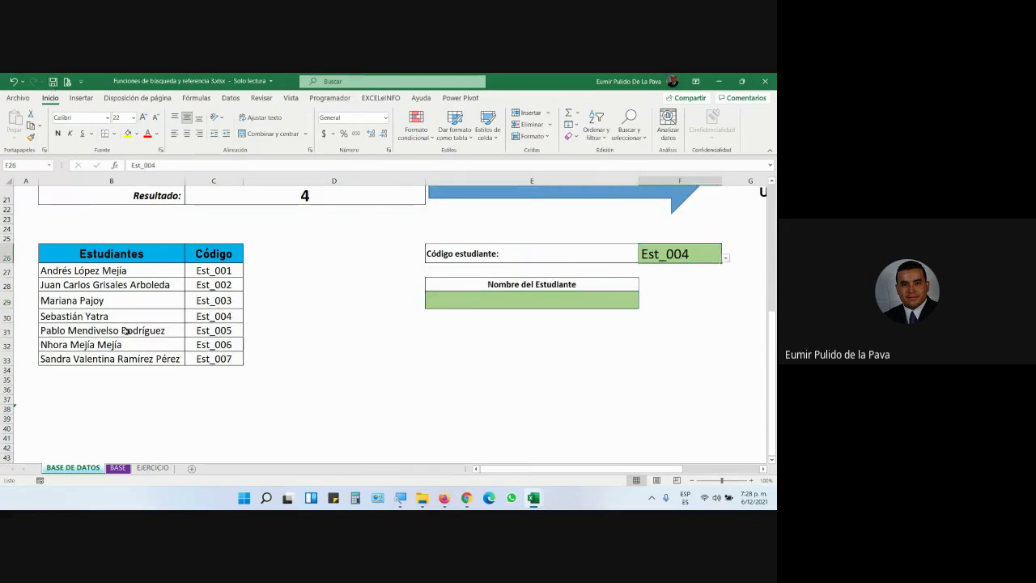
left_click(512, 298)
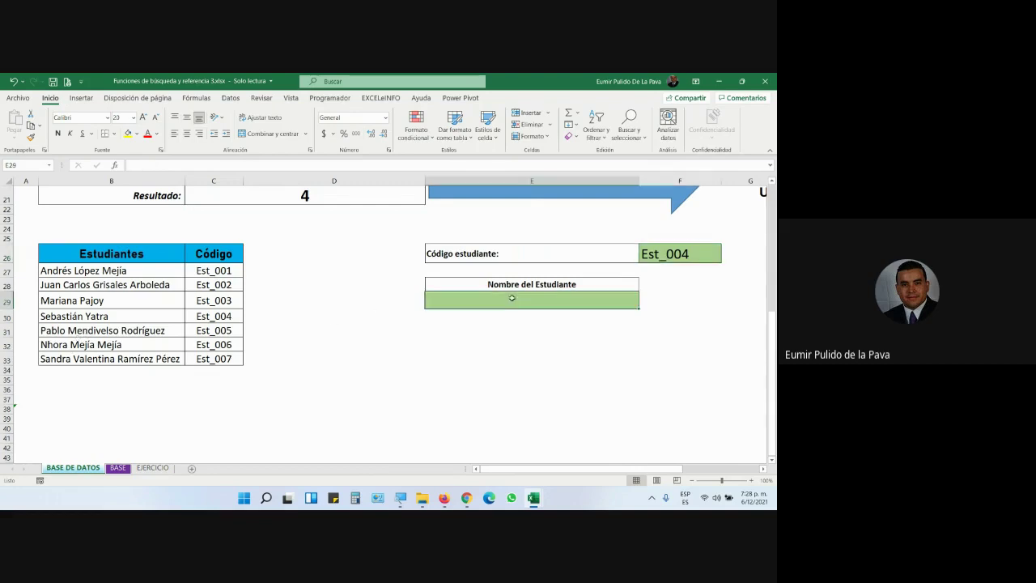
left_click(113, 358)
left_click(679, 249)
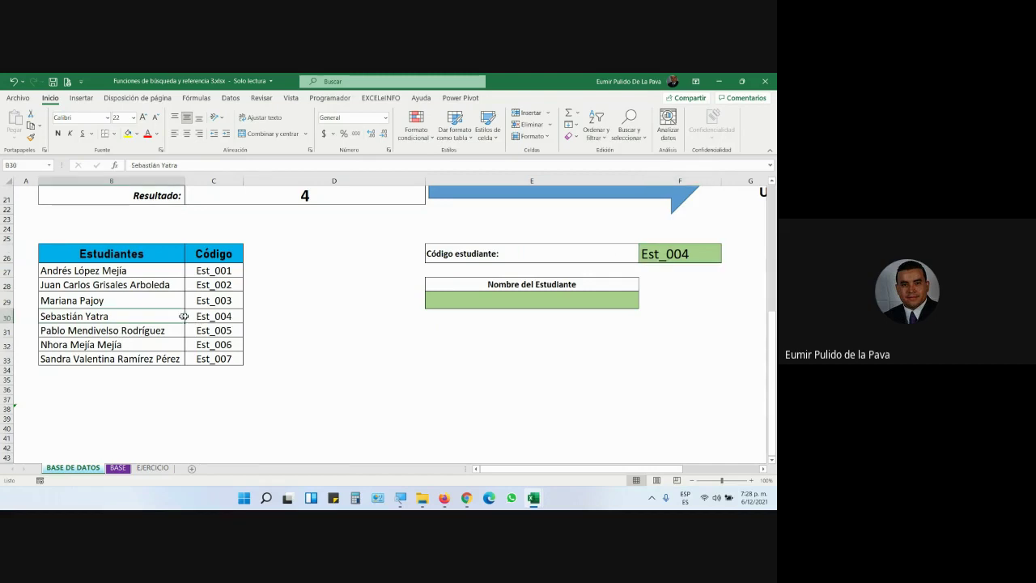
left_click_drag(161, 321, 214, 316)
Switch F26 to Est_006 and mark that student's row in the table.
left_click(712, 253)
left_click(727, 257)
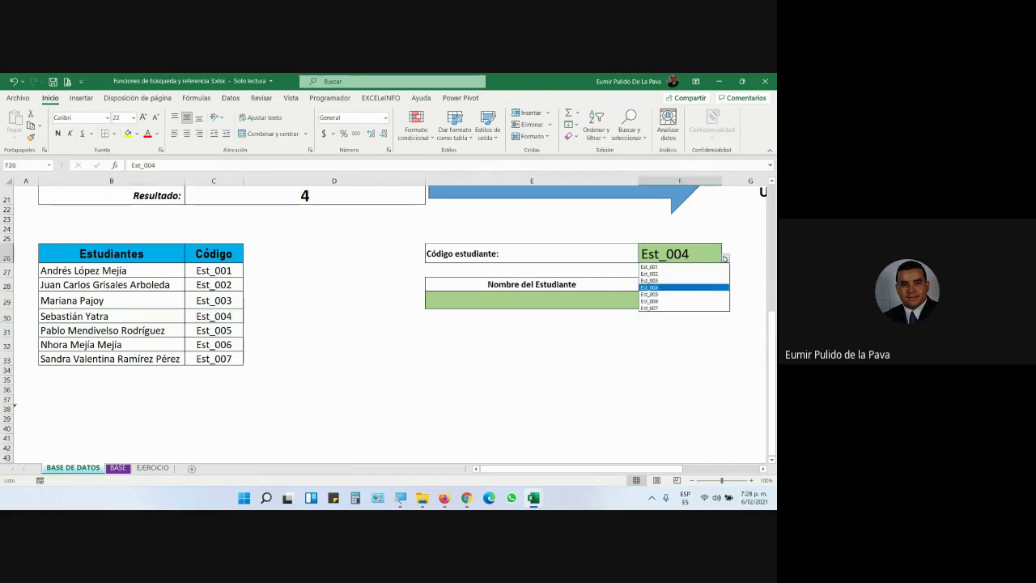
left_click(664, 301)
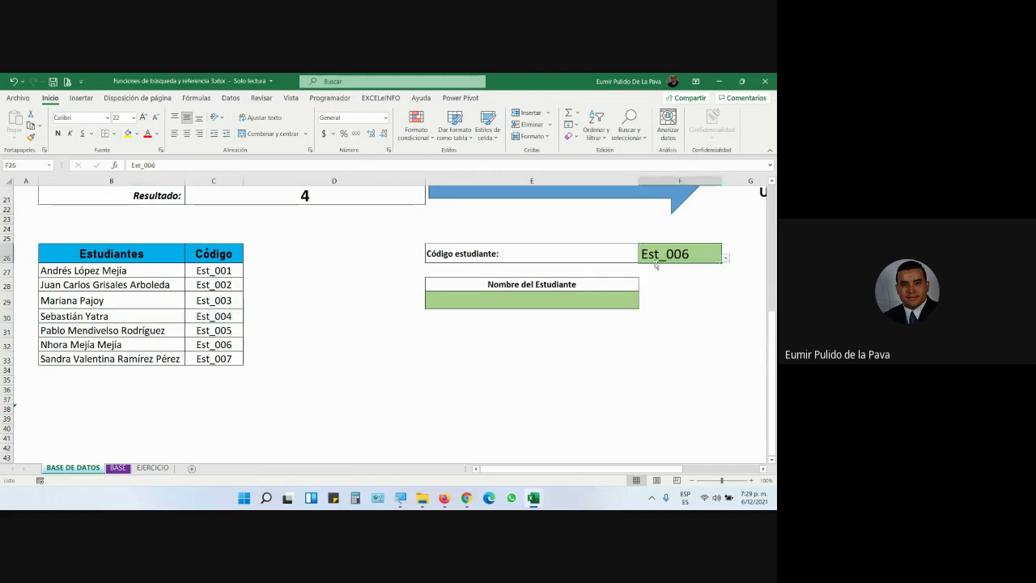
left_click_drag(102, 346, 223, 345)
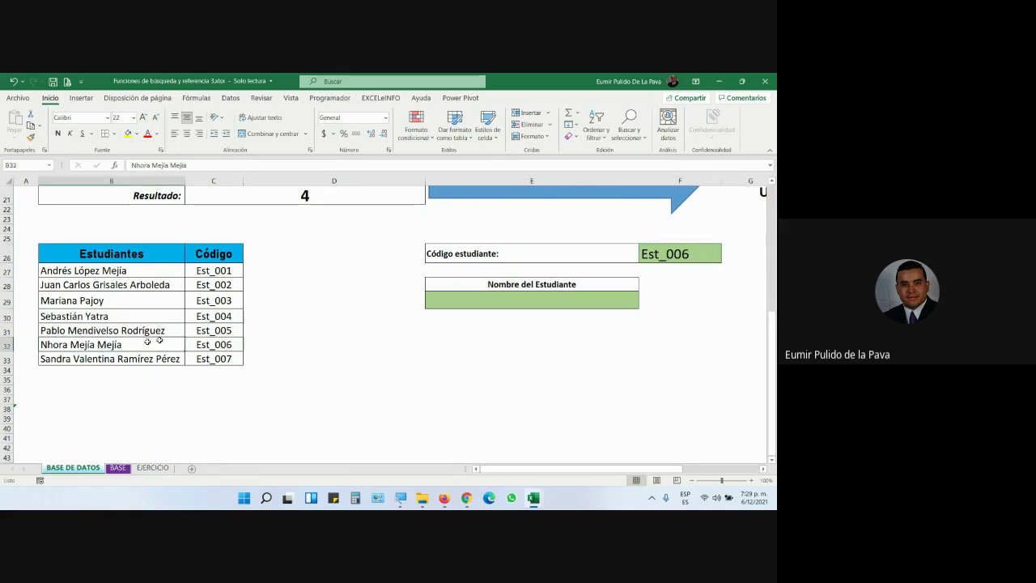
left_click(522, 301)
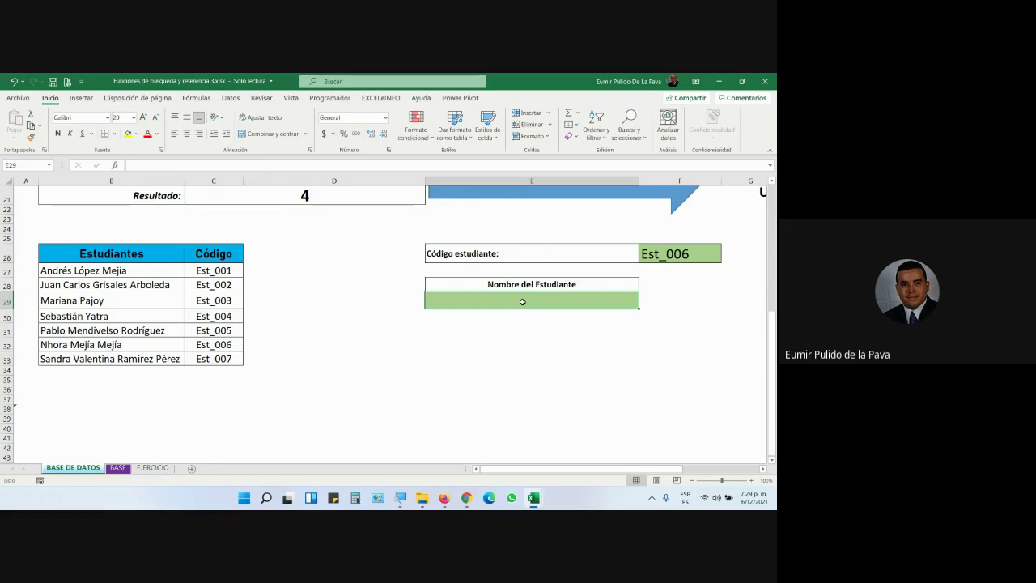
Abandon a first BUSCARV attempt and clear the student code in F26.
type("=BUS")
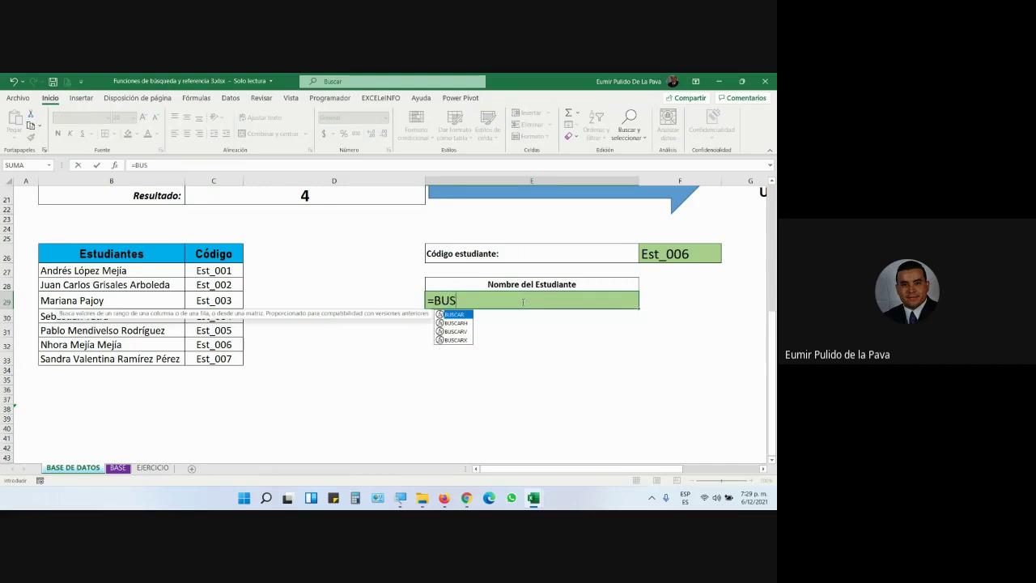
key("Tab")
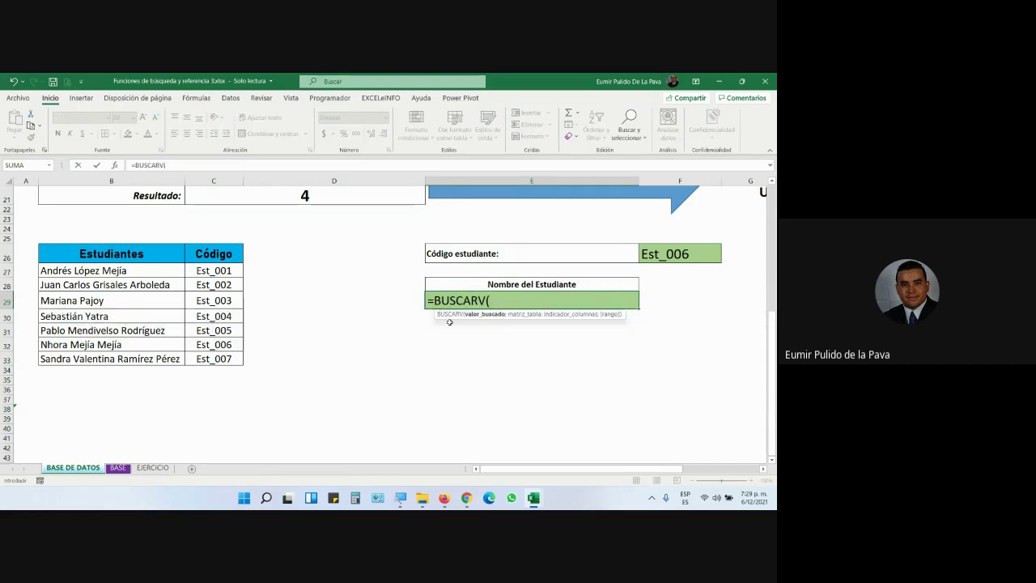
left_click(662, 255)
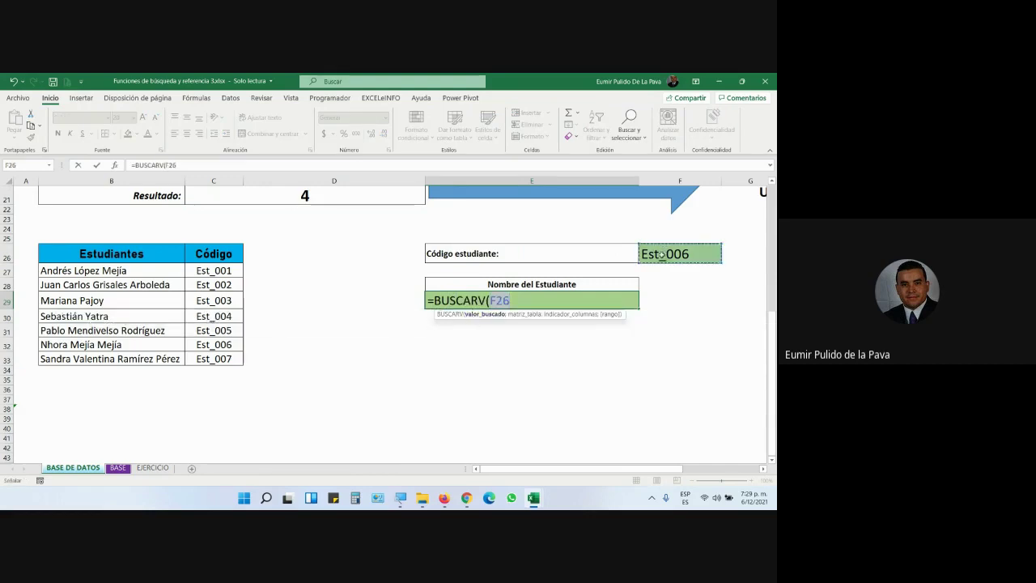
key("Escape")
left_click(687, 253)
key("Delete")
left_click(529, 303)
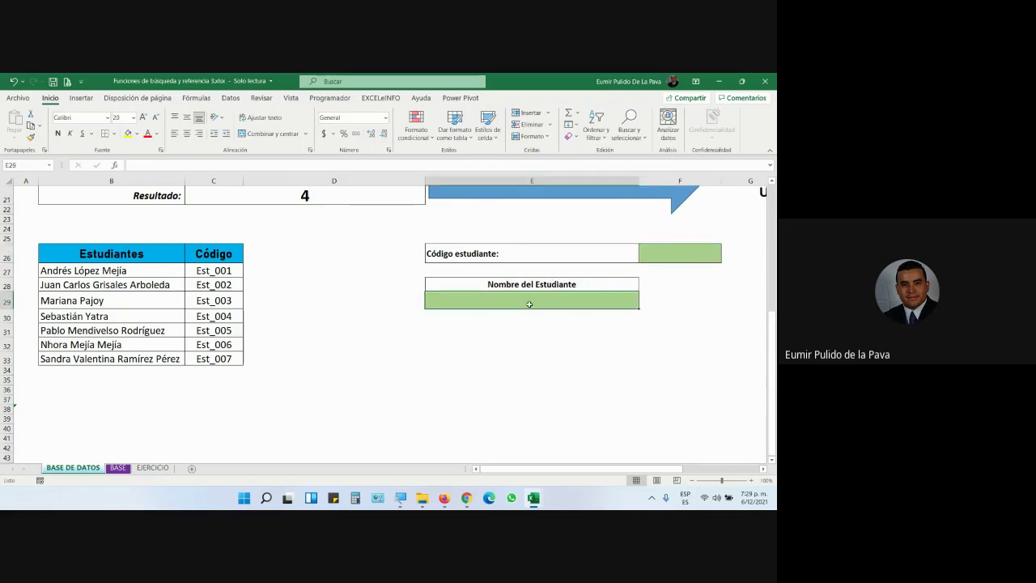
Start =BUSCARV in E29 with F26 as lookup value and B26:C33 as table.
type("=BUS")
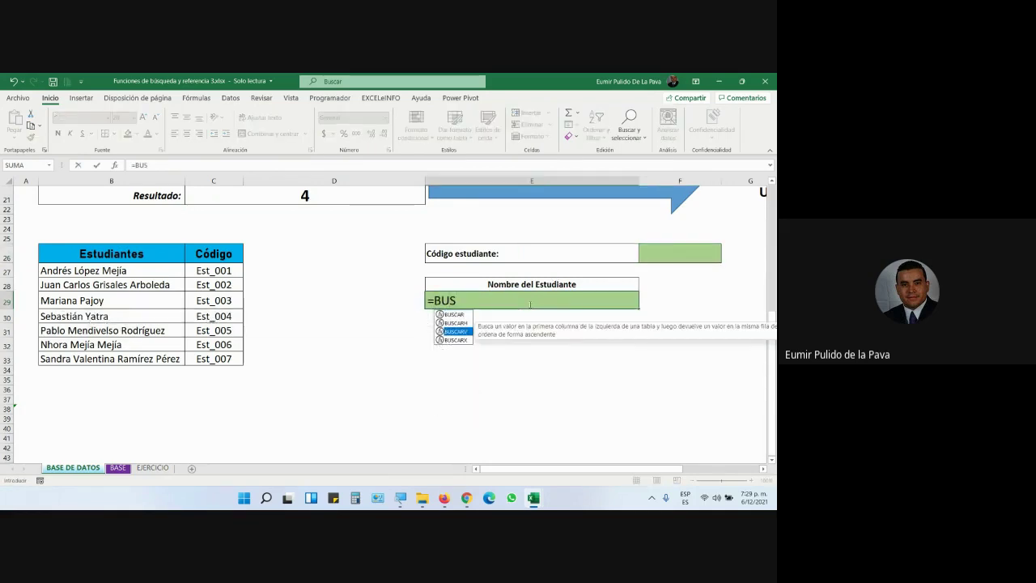
key("Tab")
left_click(674, 259)
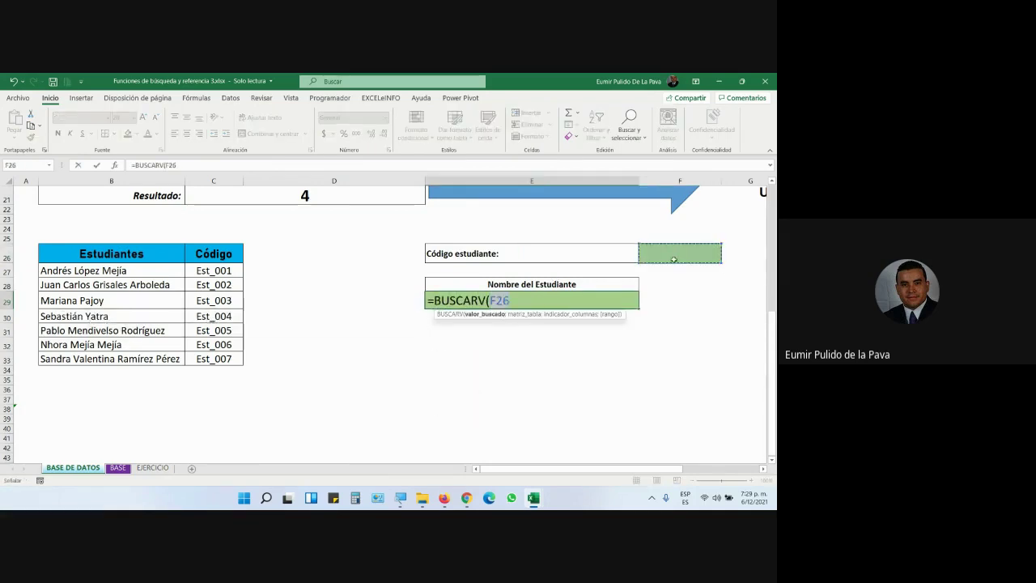
type(";")
mouse_move(89, 253)
left_mouse_down()
mouse_move(210, 287)
mouse_move(208, 354)
left_mouse_up()
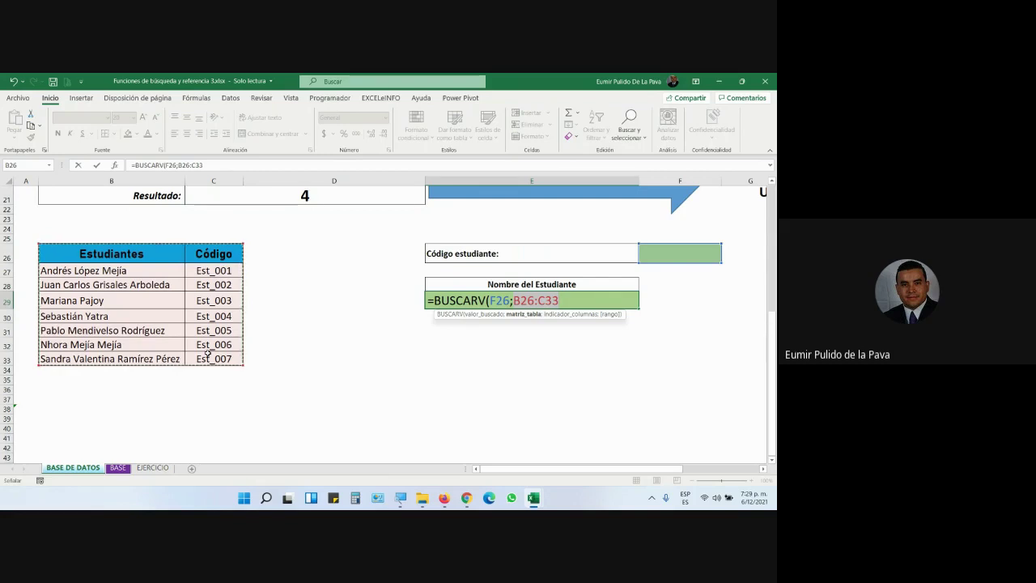
type(";")
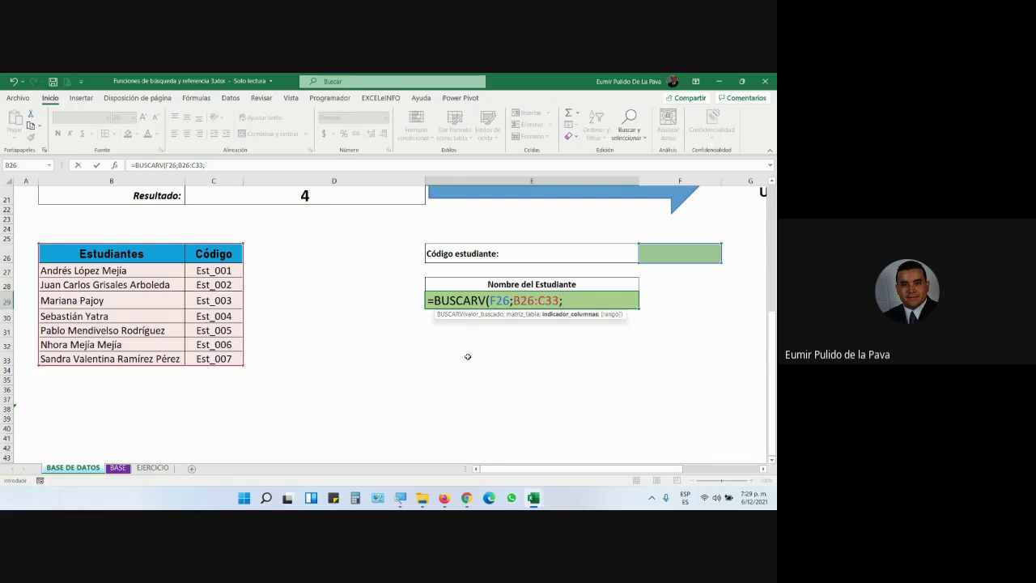
After checking the Meet call, finish and confirm =BUSCARV(F26;B26:C33;1;0).
left_click(466, 498)
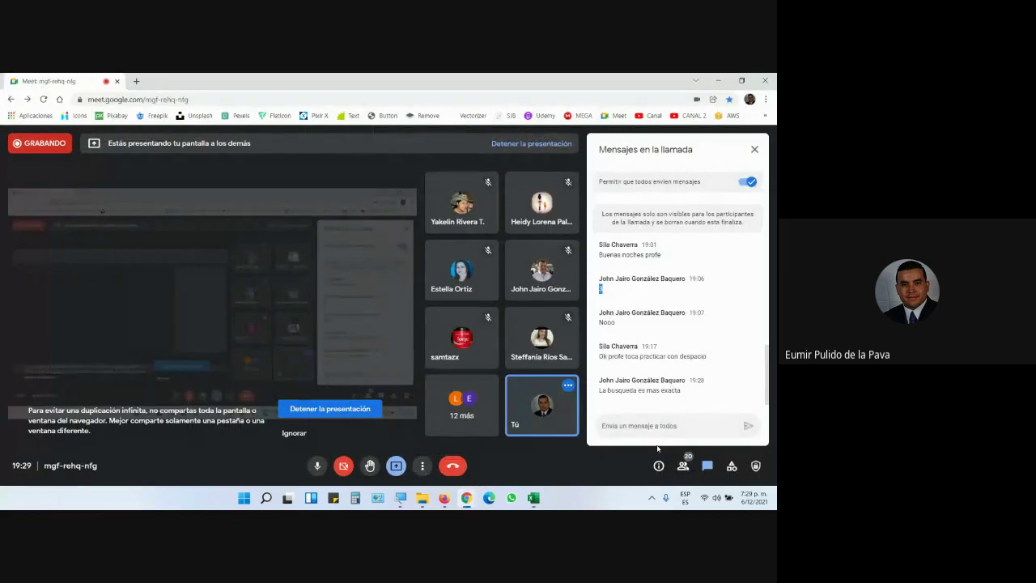
key("alt+Tab")
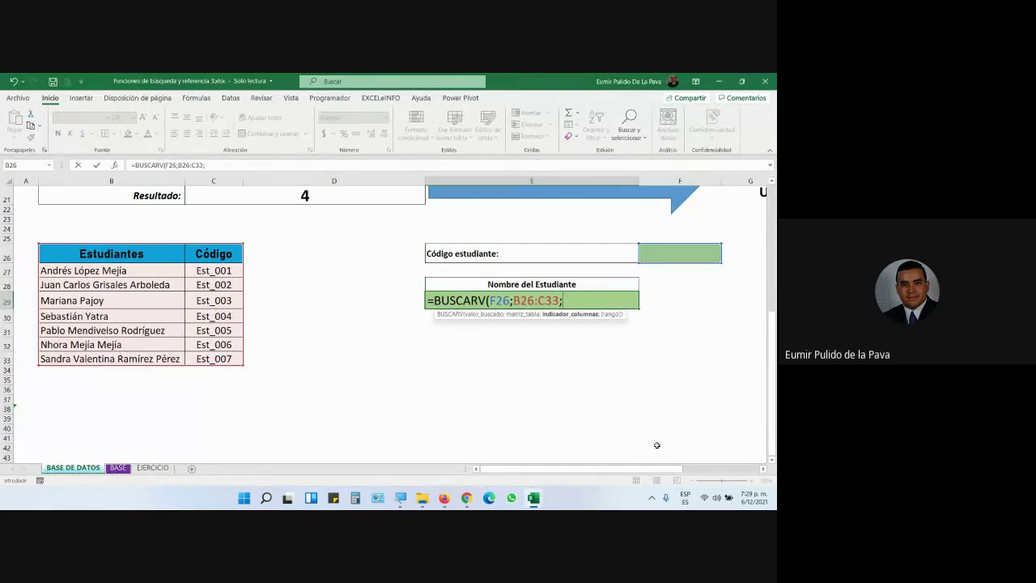
key("alt+Tab")
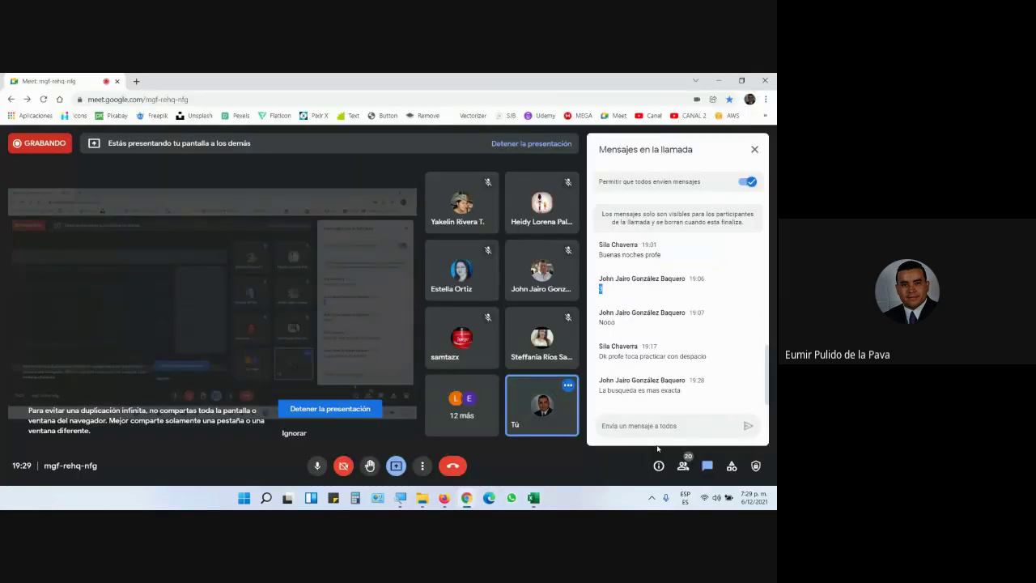
key("alt+Tab")
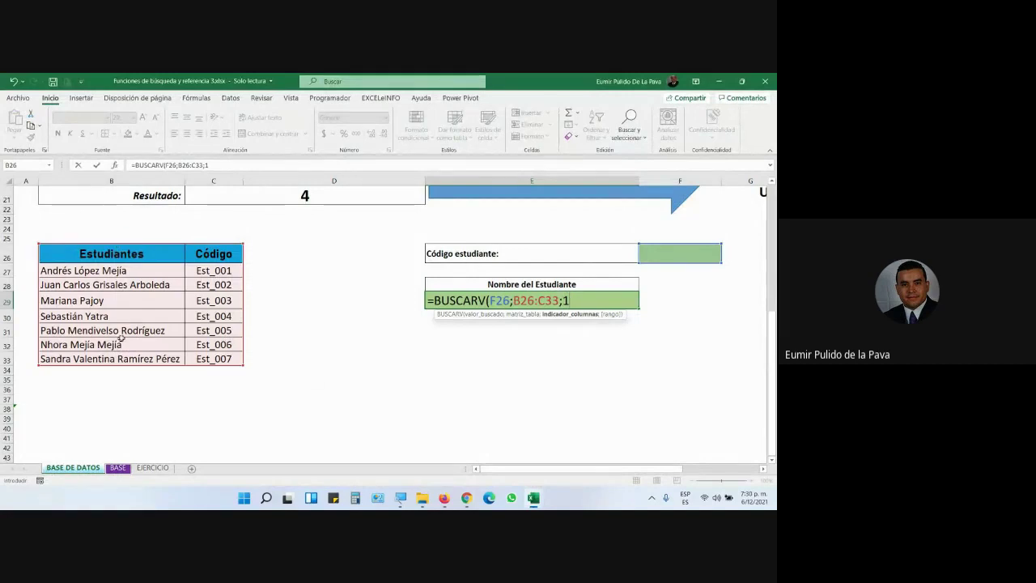
type(";")
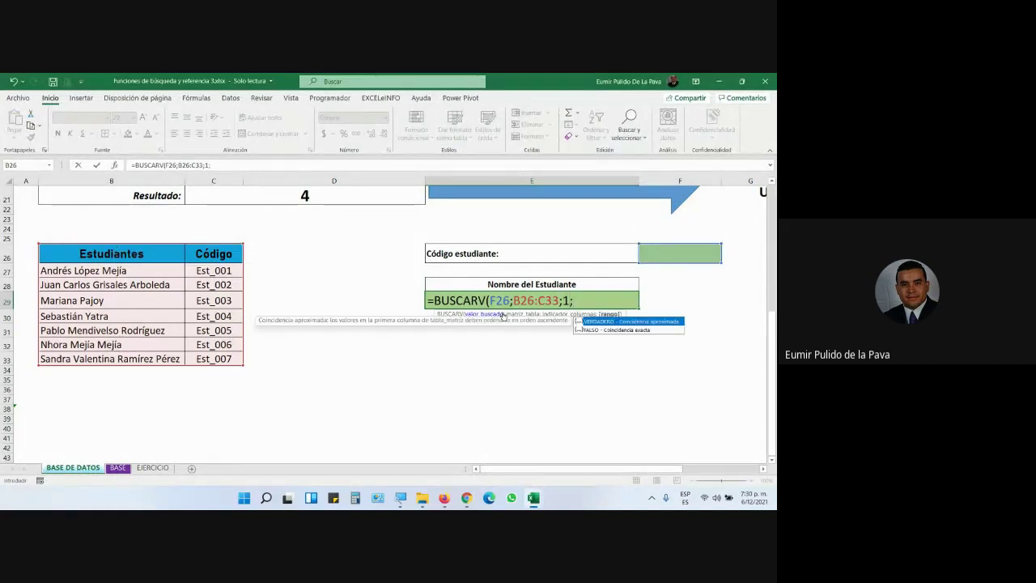
type("0)")
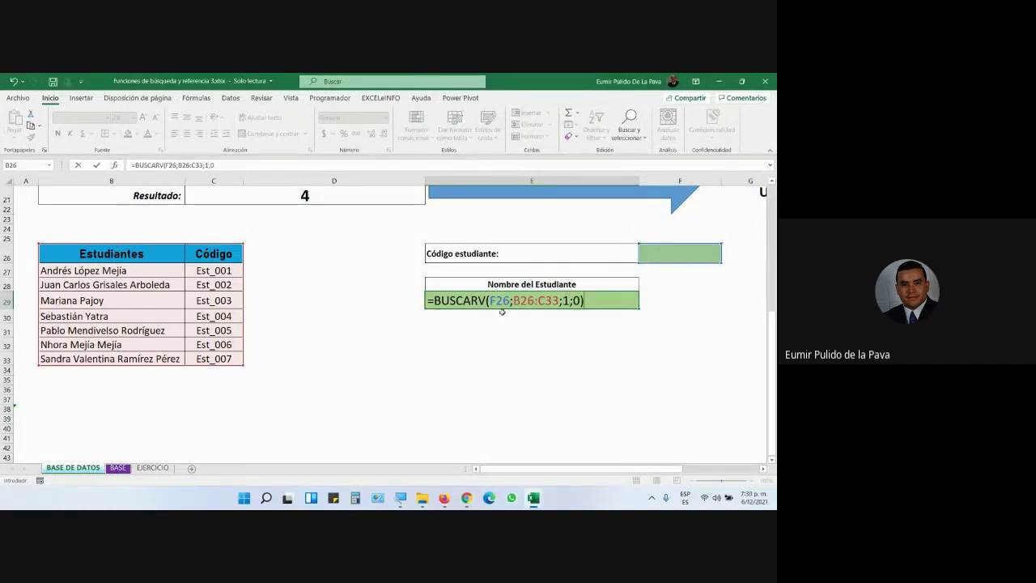
key("Return")
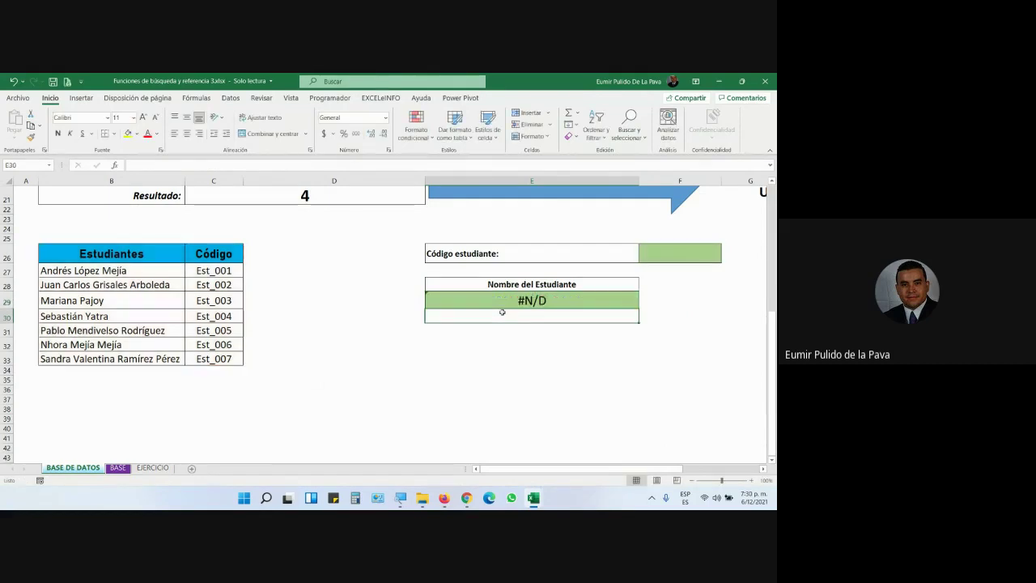
left_click(535, 301)
left_click(676, 254)
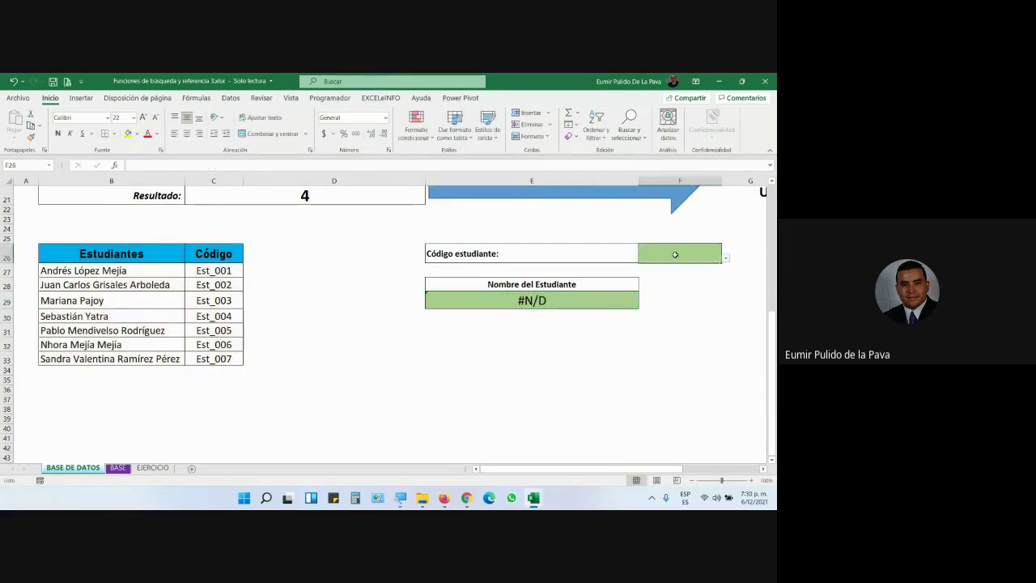
Pick Est_006 in F26 and compare the lookup result with that student's row.
left_click(725, 258)
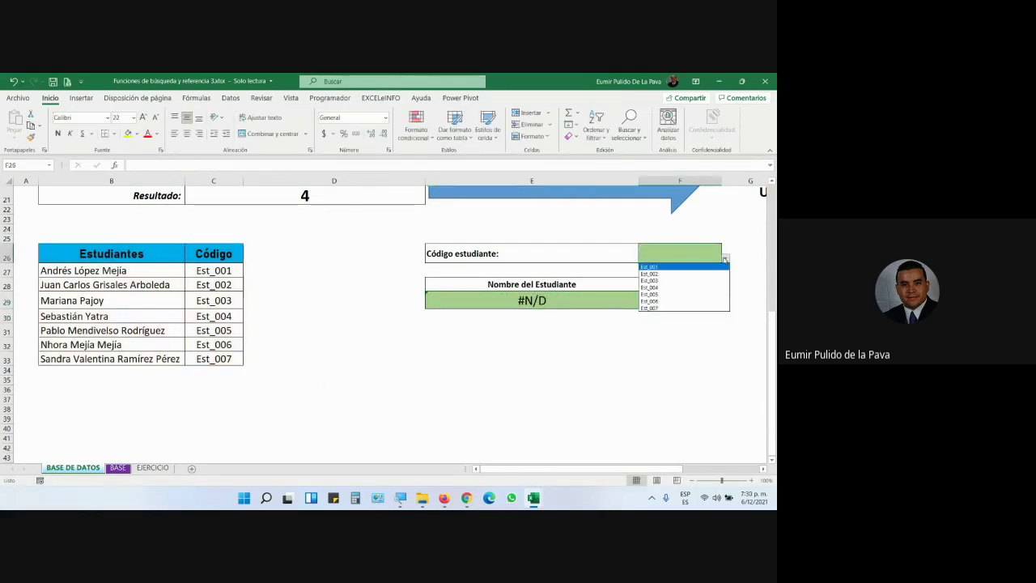
left_click(670, 302)
left_click(554, 301)
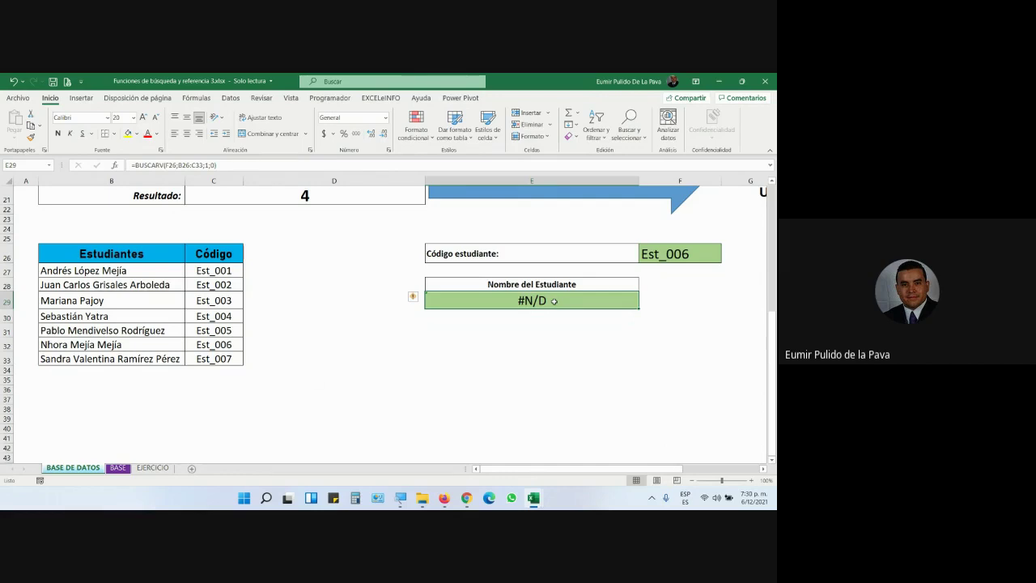
left_click(143, 348)
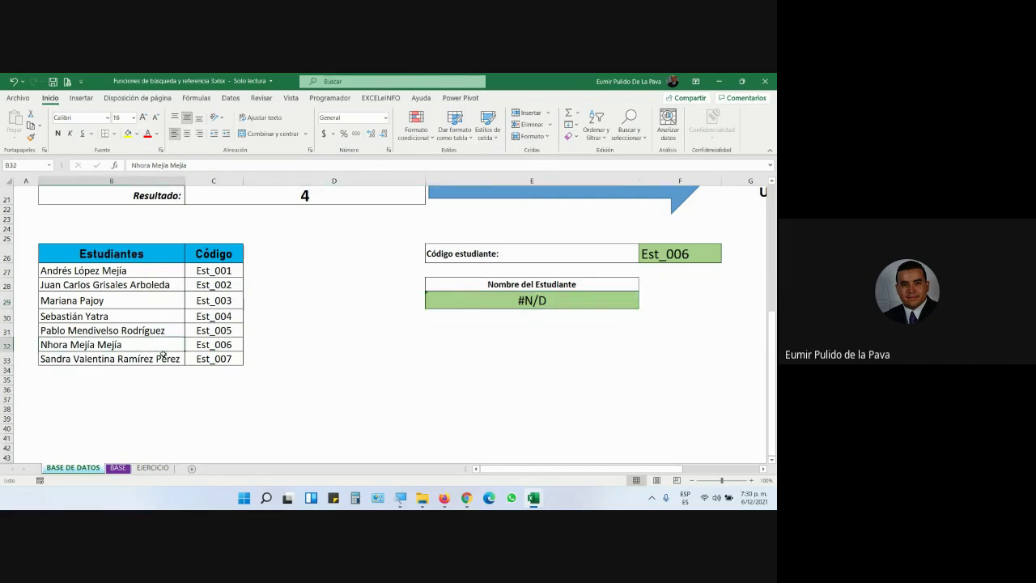
Switch the code to Est_001, check its table row, and open the BUSCARV formula for editing.
left_click(714, 253)
left_click(726, 259)
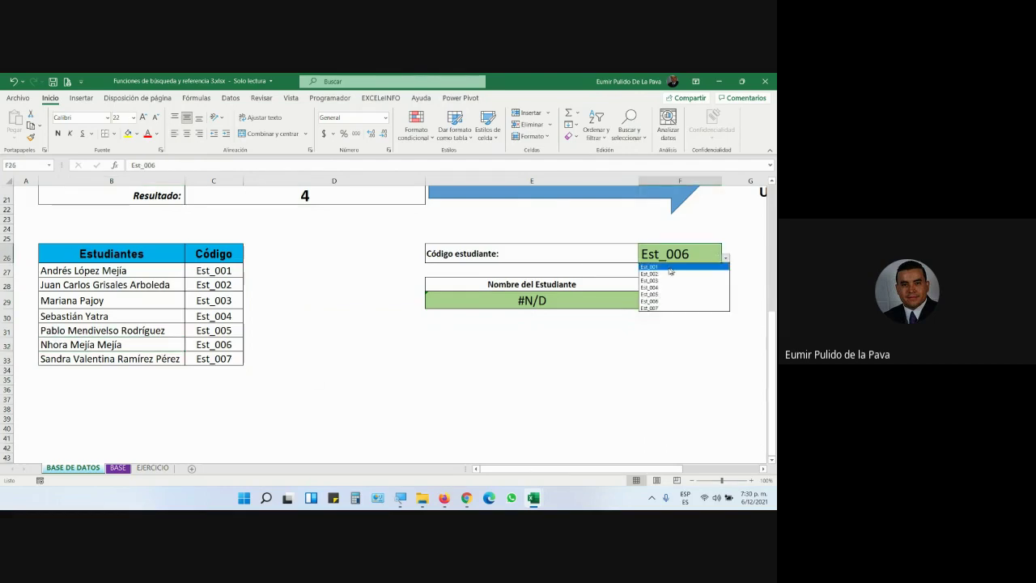
left_click(670, 271)
left_click(567, 301)
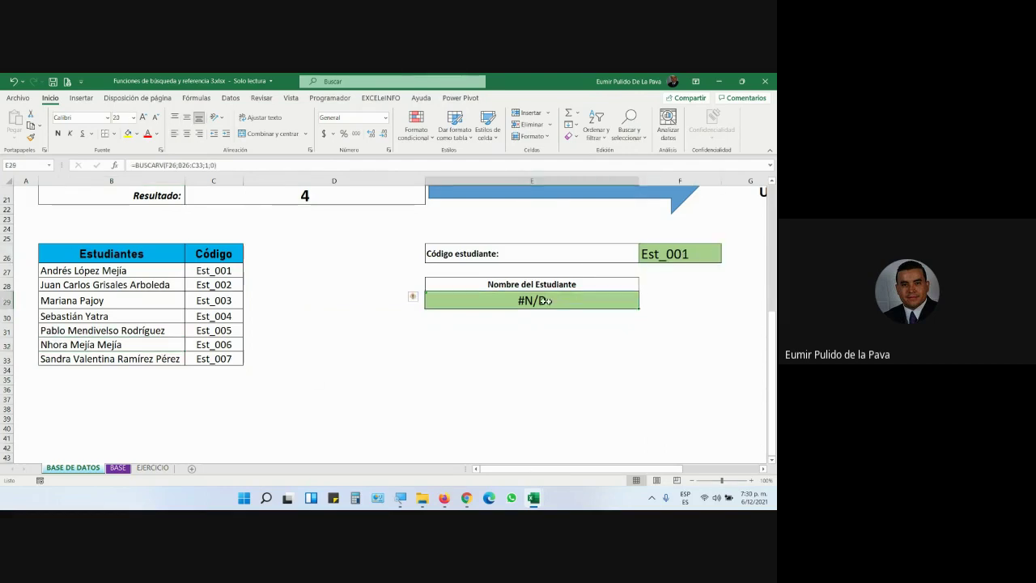
left_click(82, 270)
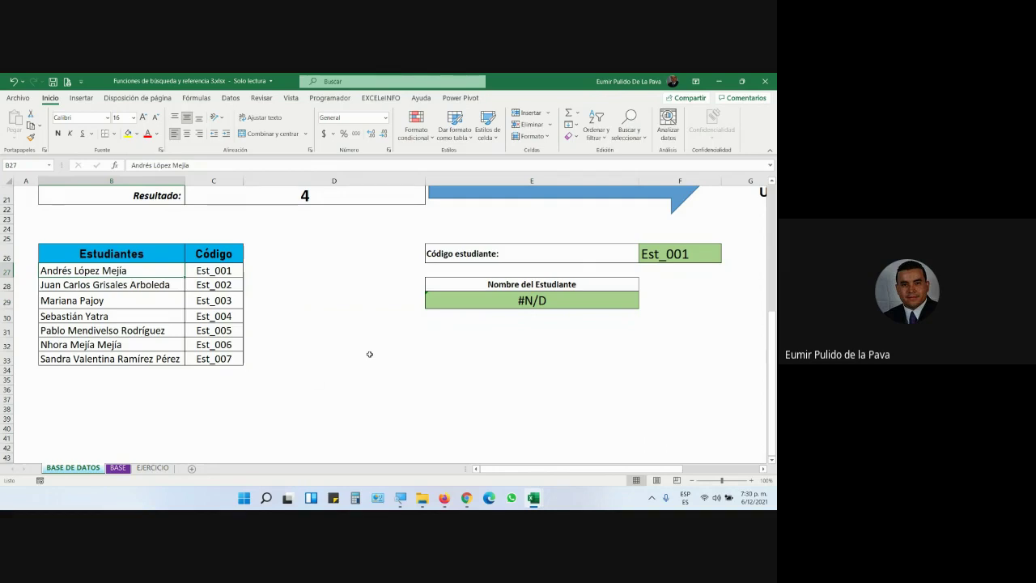
double_click(579, 298)
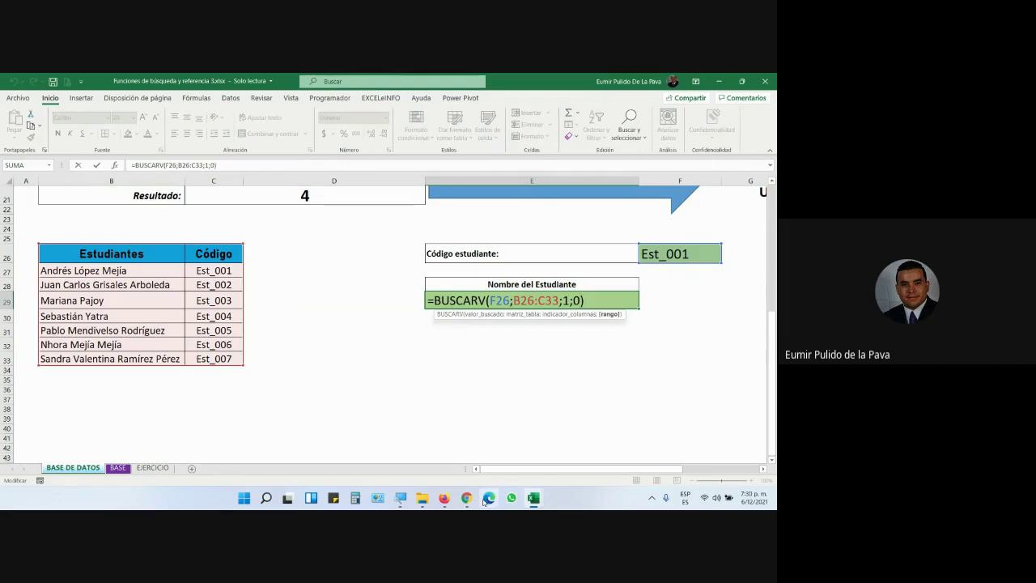
Cut the lookup formula in E29 back to just =BUSCARV.
mouse_move(467, 501)
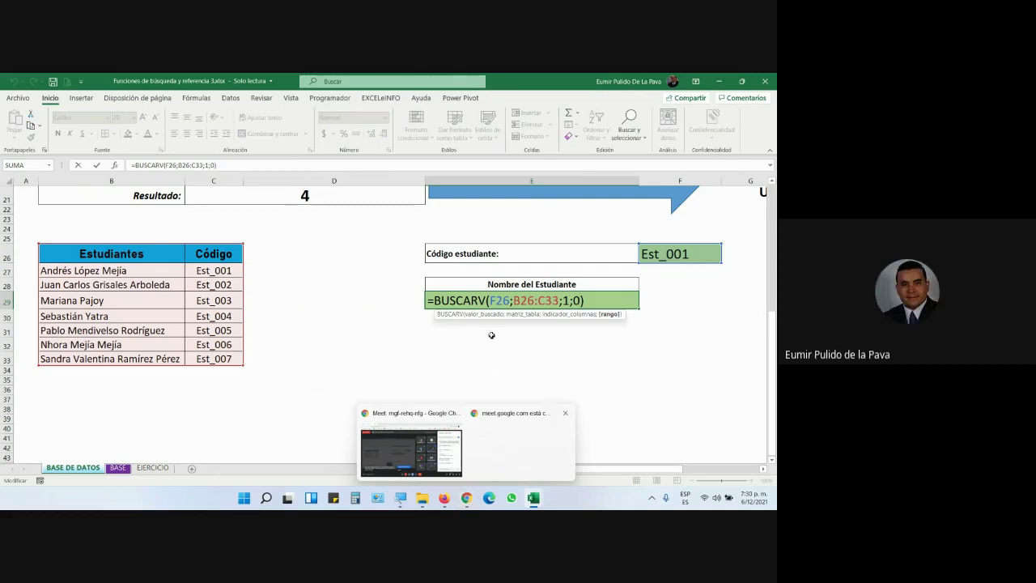
left_click(598, 306)
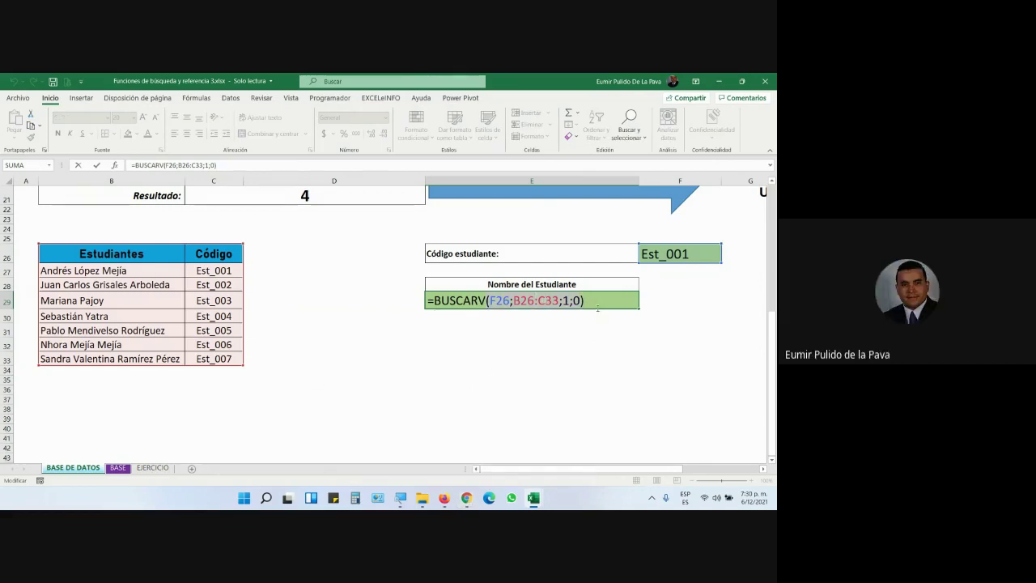
key("BackSpace")
key("BackSpace")
key("BackSpace")
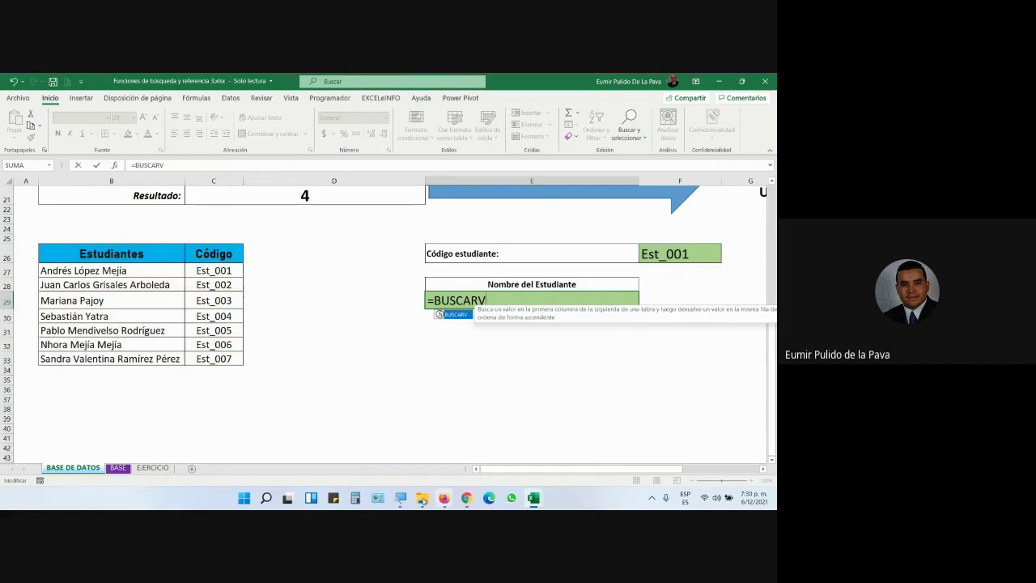
Magnify the screen to 200%, return to 100%, and bring the Meet call forward.
left_click(402, 500)
left_click(351, 465)
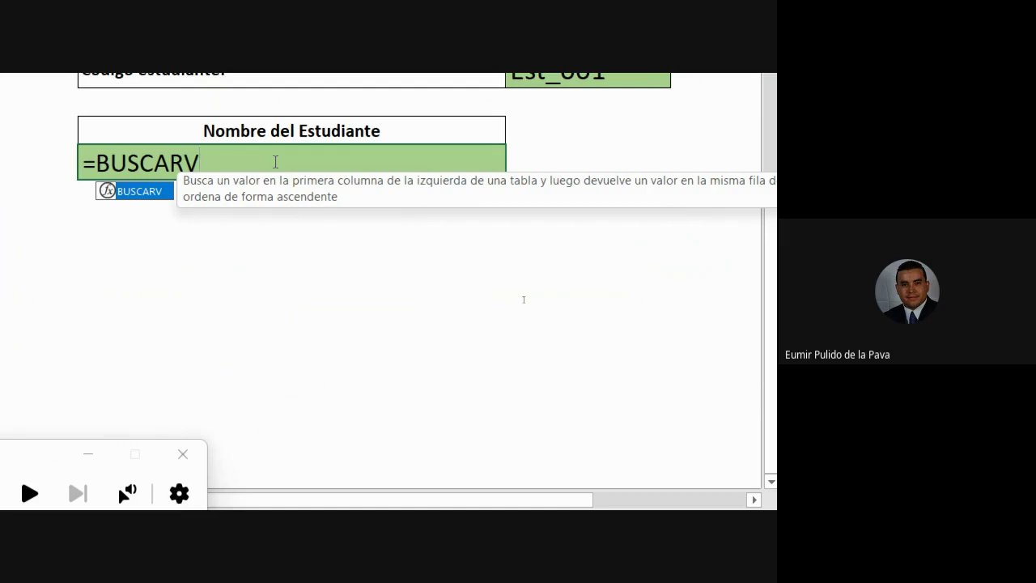
scroll(276, 162, "up", 2)
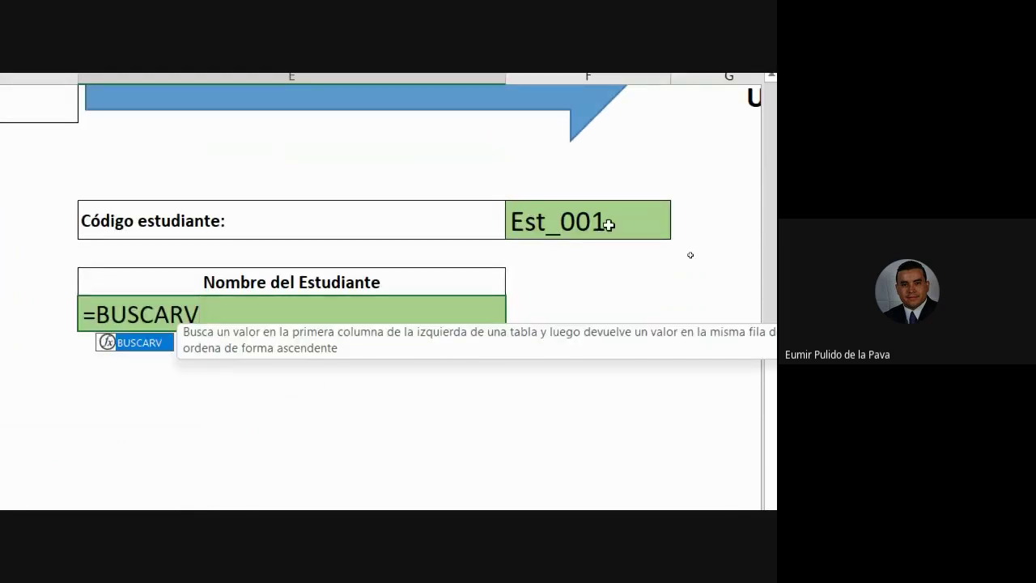
scroll(525, 225, "left", 3)
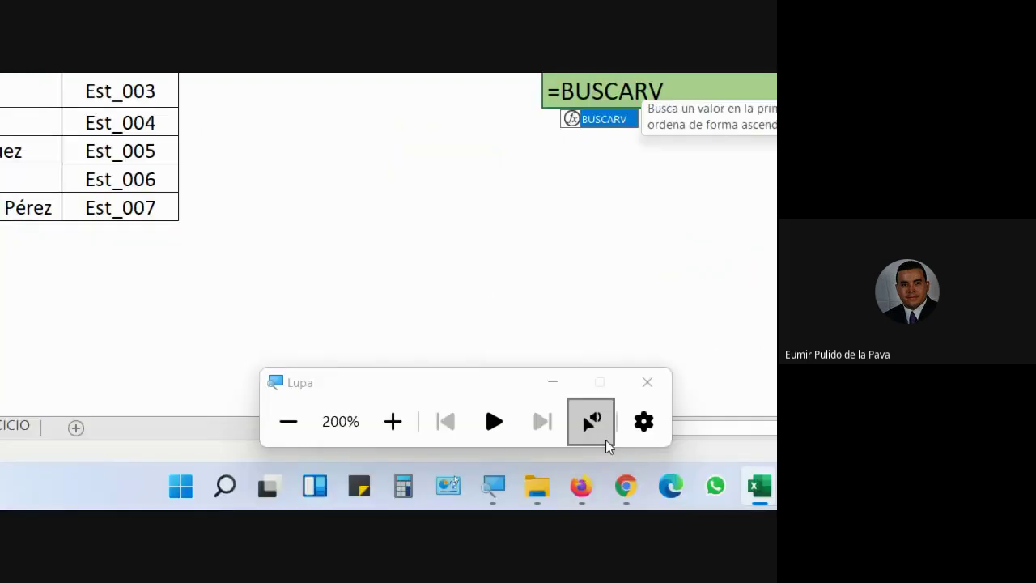
key("super+minus")
left_click(434, 446)
mouse_move(466, 498)
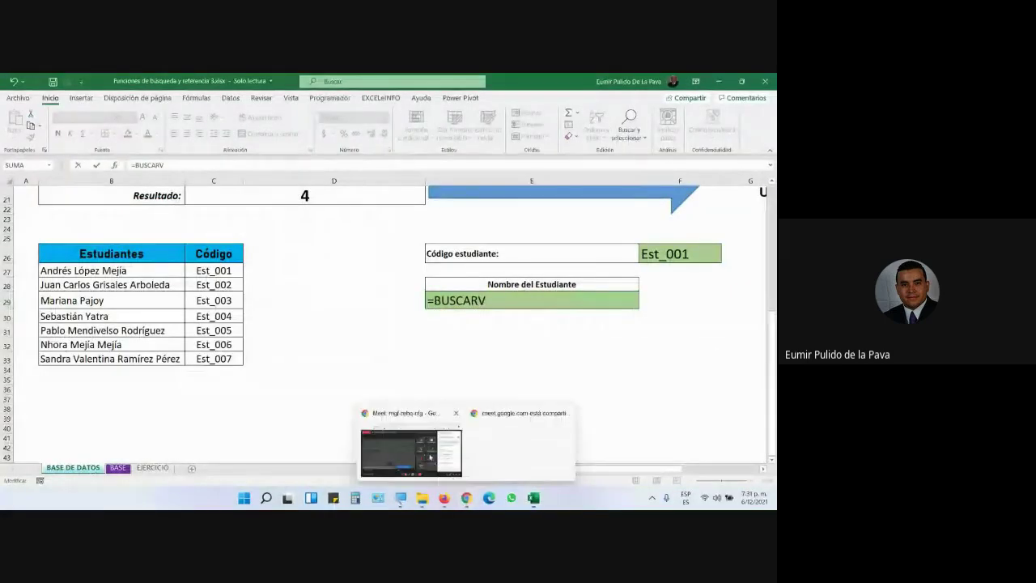
left_click(410, 442)
Select the '2' reply in the Meet chat, then return to the Excel workbook.
double_click(601, 390)
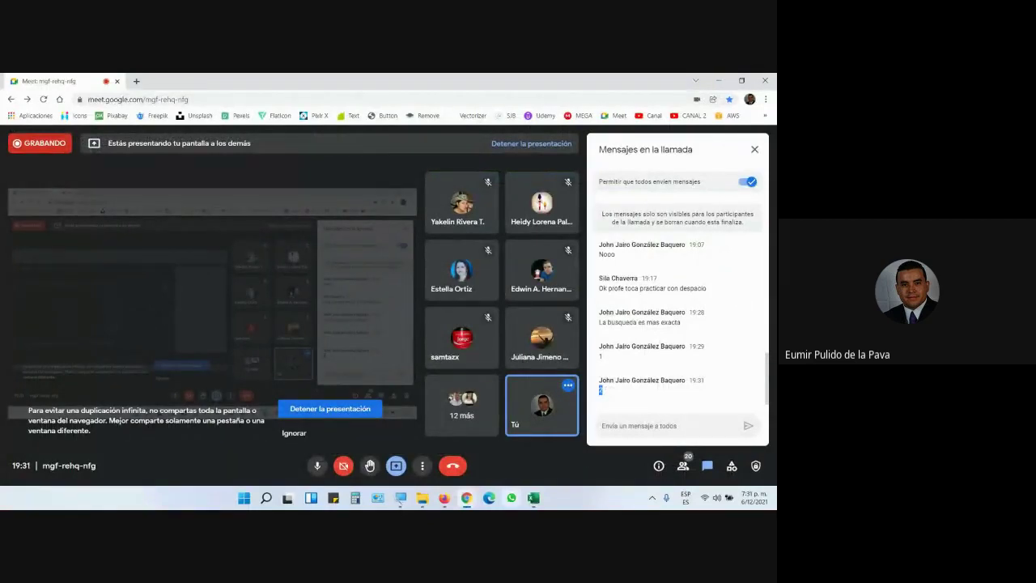
mouse_move(532, 500)
left_click(563, 456)
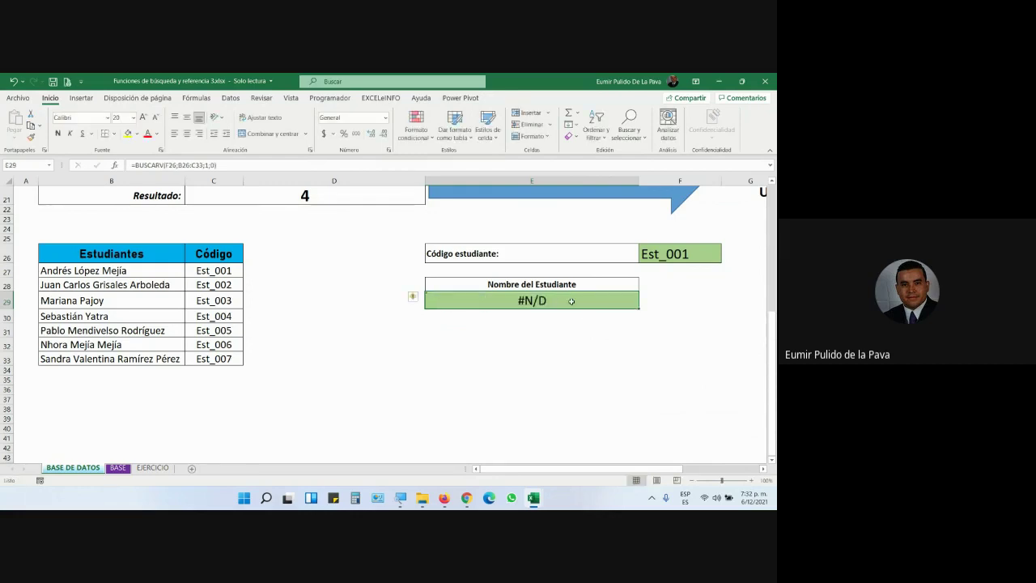
Move the Estudiantes names B26:B33 into column D so the codes come first.
left_click_drag(164, 256, 144, 357)
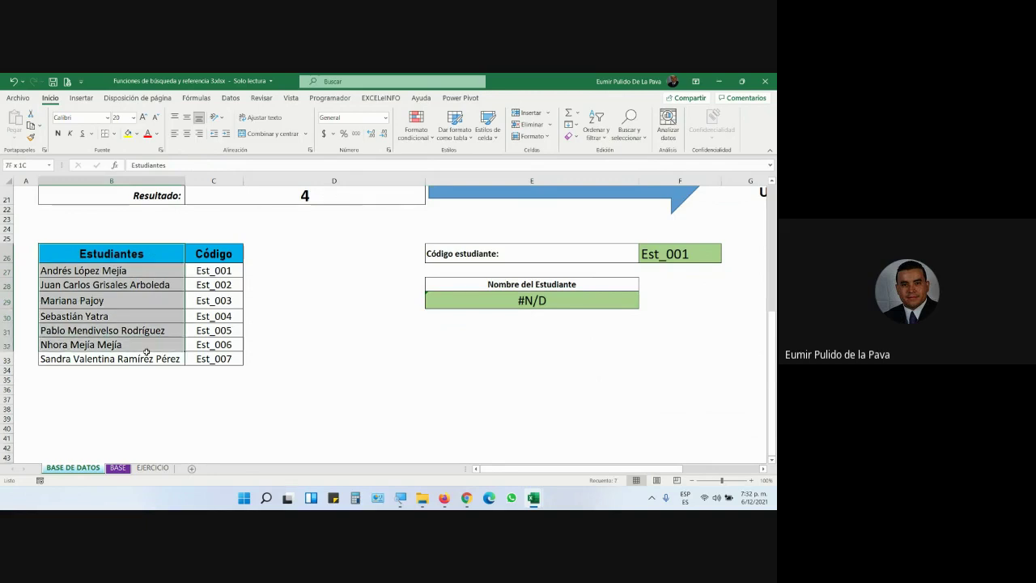
left_click_drag(154, 245, 267, 257)
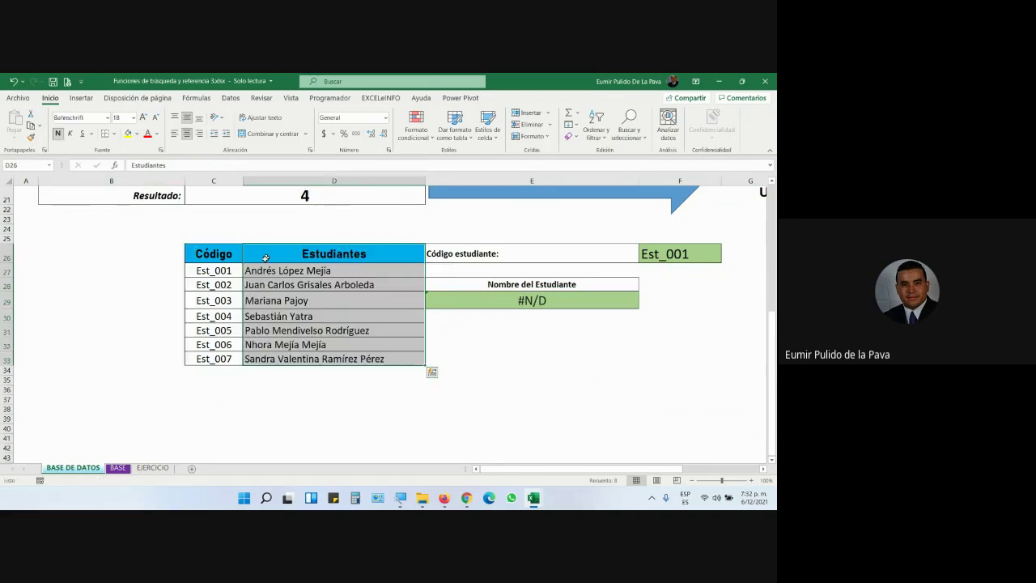
left_click(299, 413)
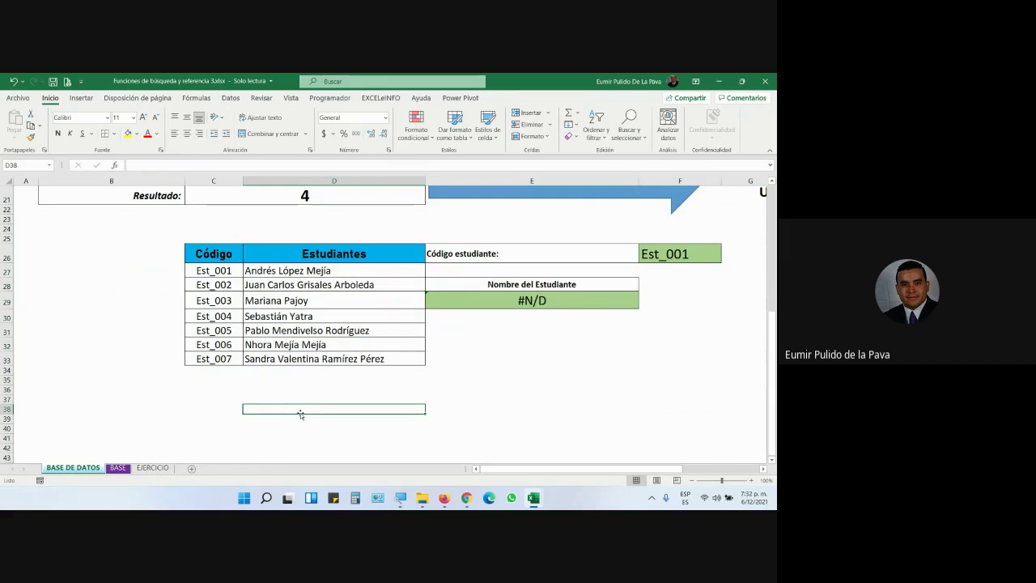
Enter =BUSCARV(F26;C26:D33;2;0) in E29 to return the matching student name.
left_click(535, 300)
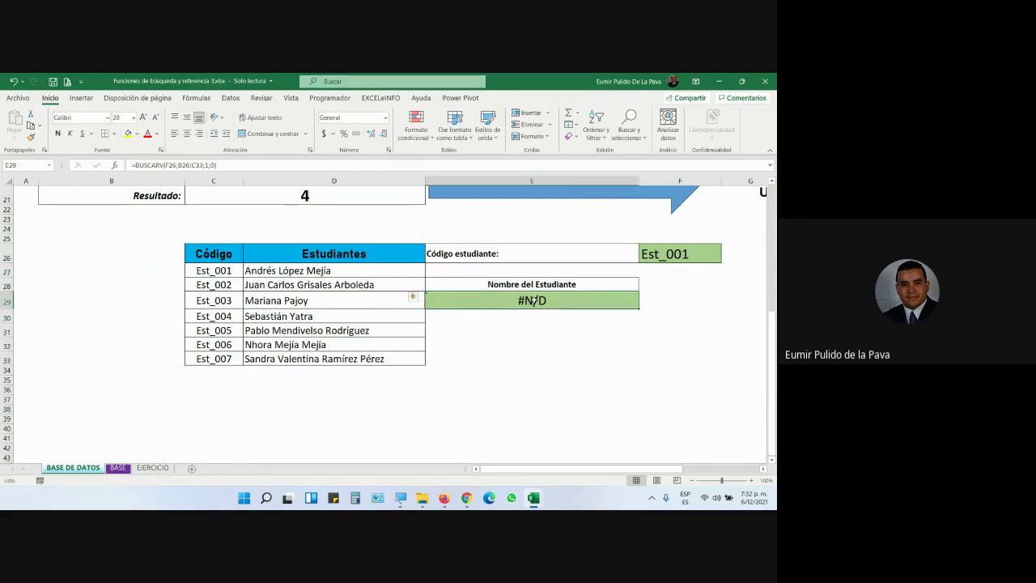
type("=BUS")
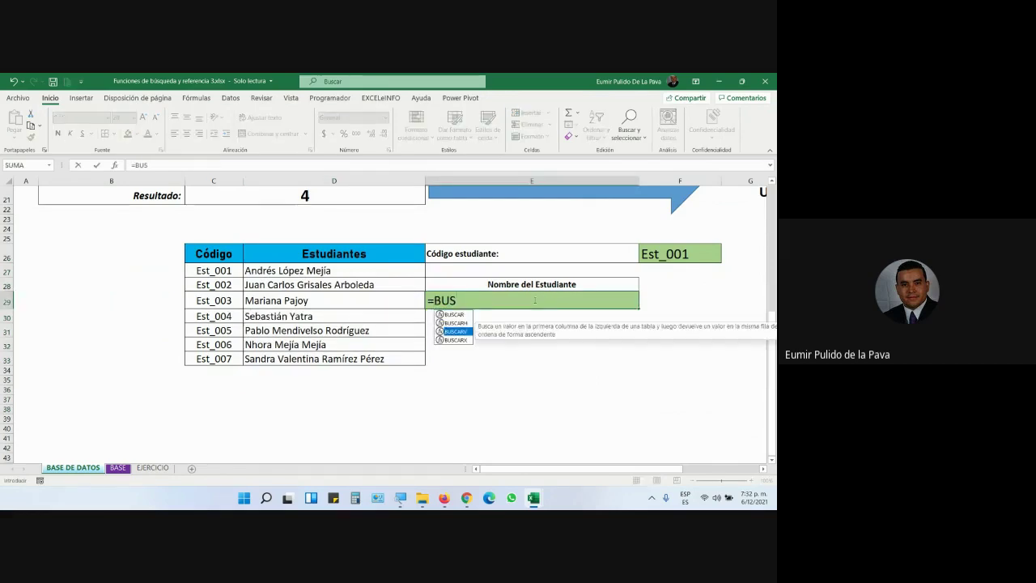
type("CARV(")
left_click(685, 256)
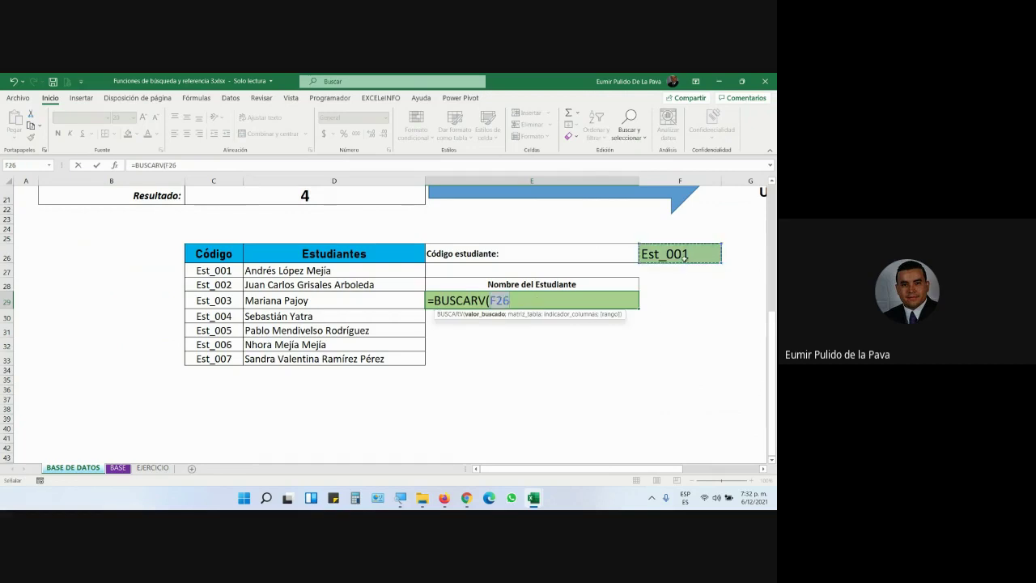
type(";")
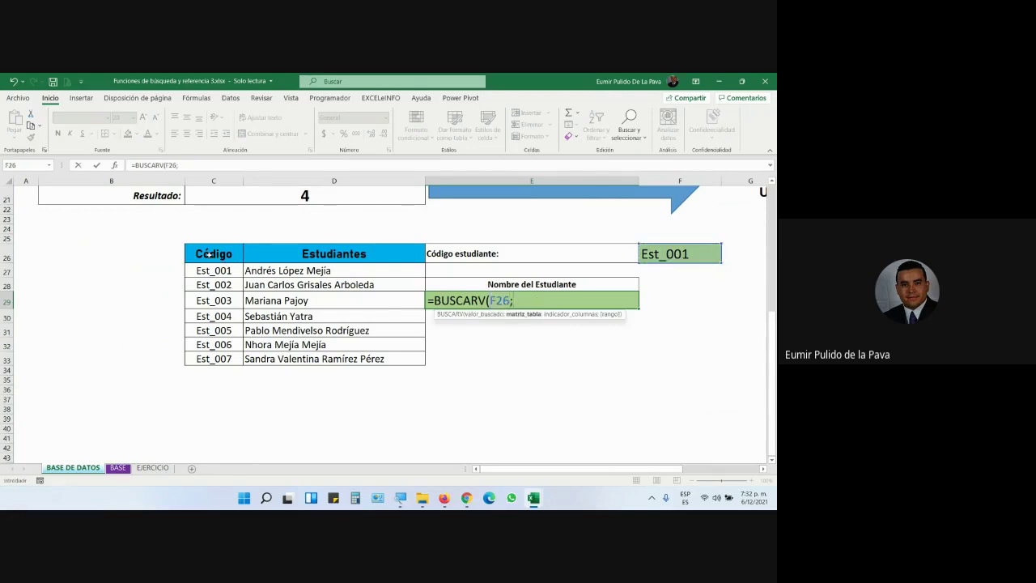
mouse_move(229, 257)
left_mouse_down()
mouse_move(311, 307)
mouse_move(298, 356)
left_mouse_up()
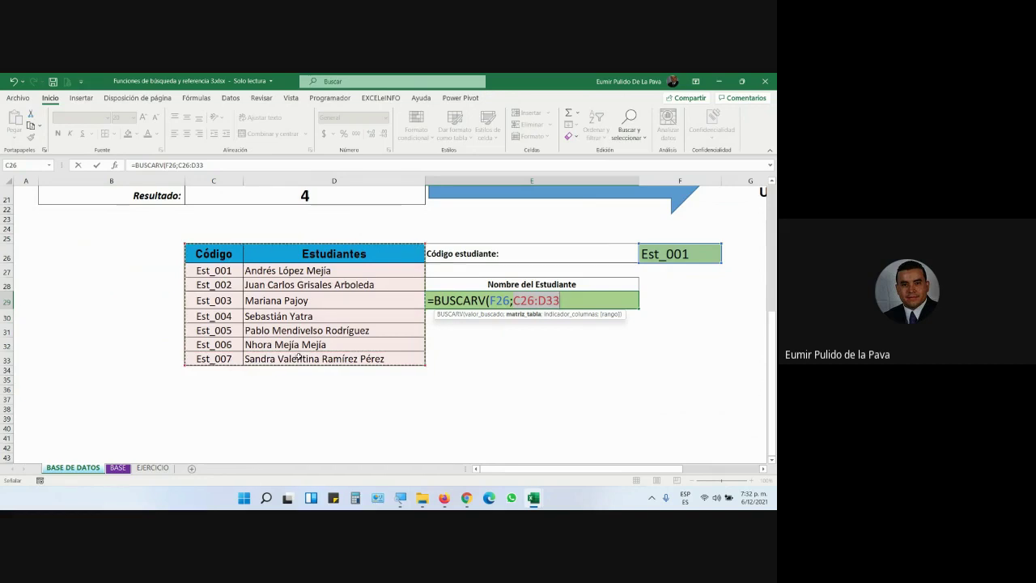
type(";")
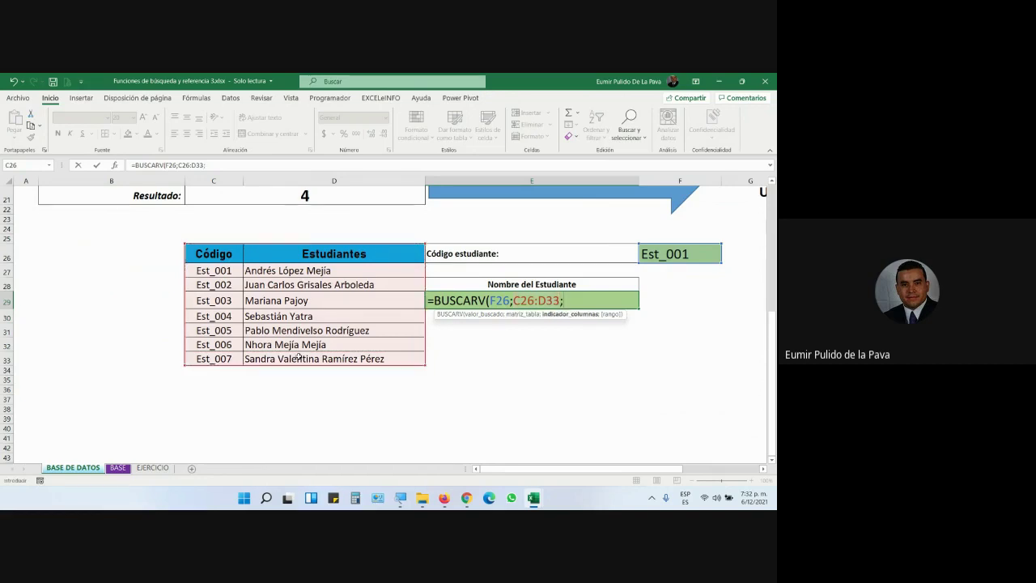
type("2;")
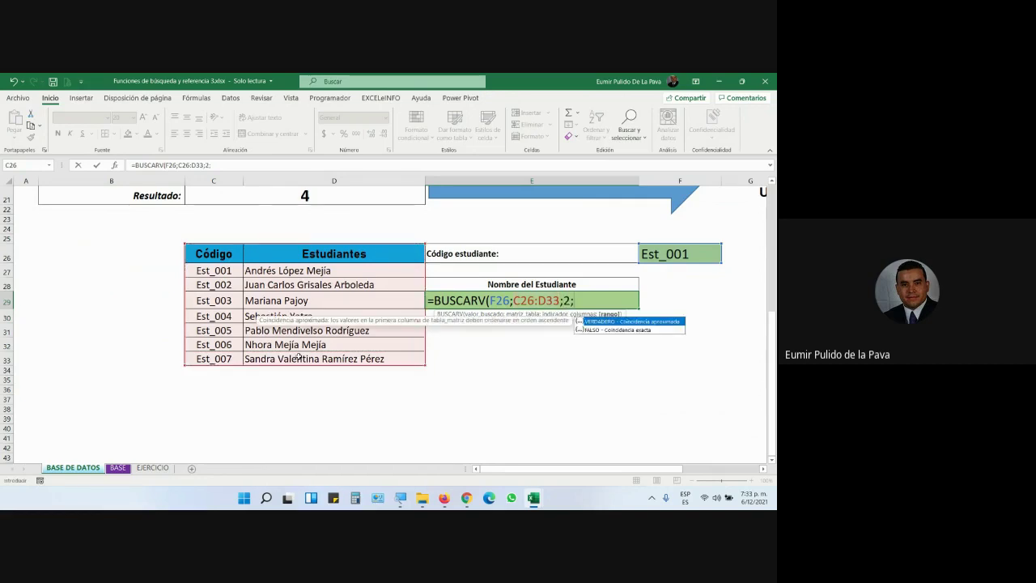
type("0)")
key("Return")
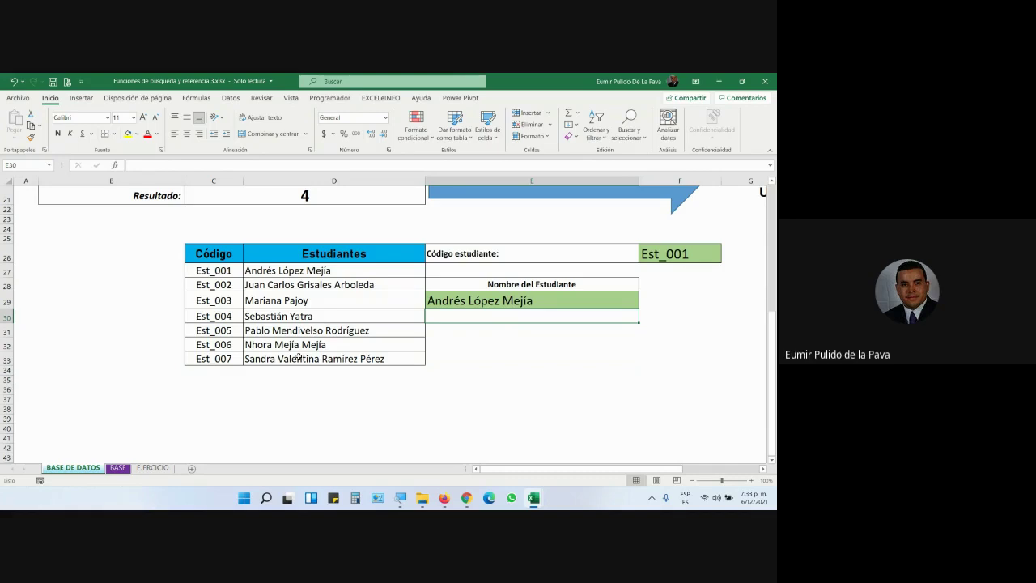
Cycle F26 through codes Est_007, Est_004, Est_005 and Est_002 to test the lookup.
left_click(664, 250)
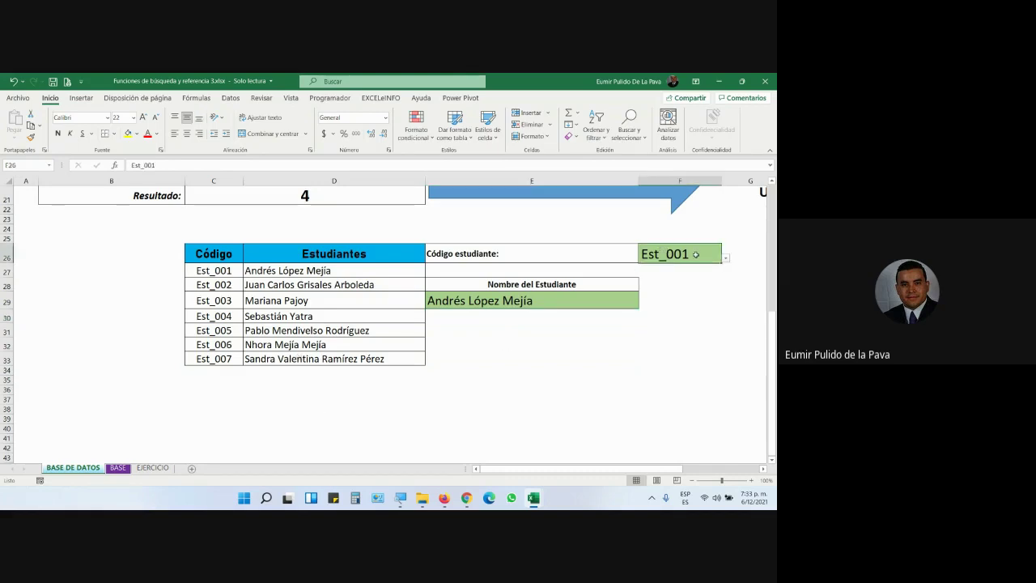
left_click(726, 257)
left_click(692, 299)
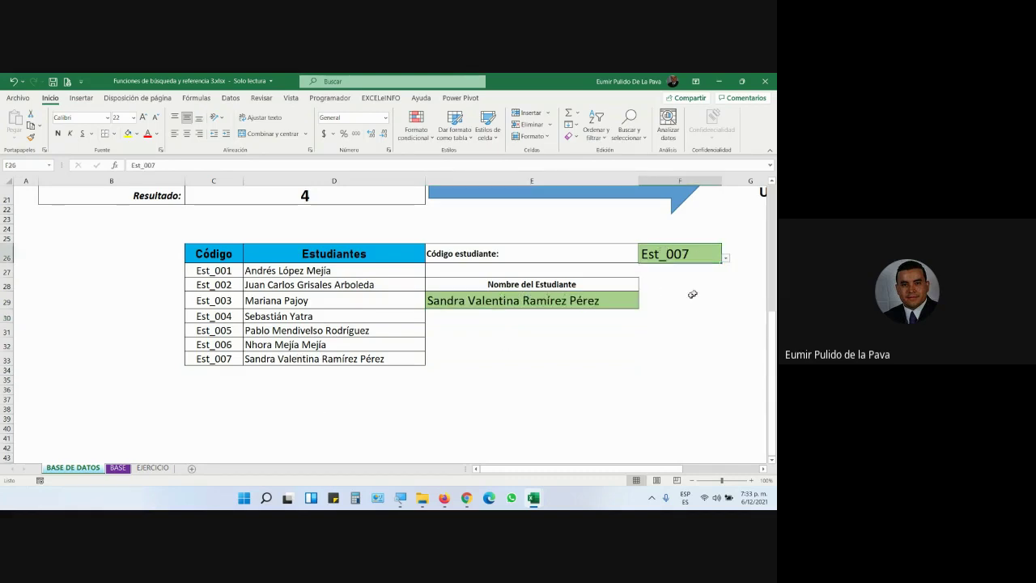
left_click(725, 258)
left_click(684, 285)
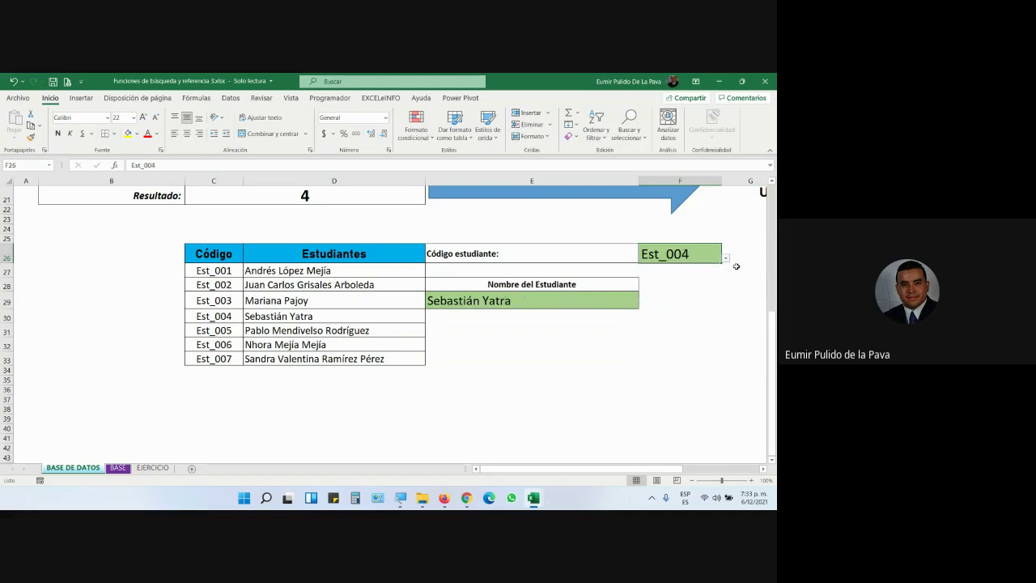
left_click(725, 258)
left_click(696, 293)
left_click(725, 258)
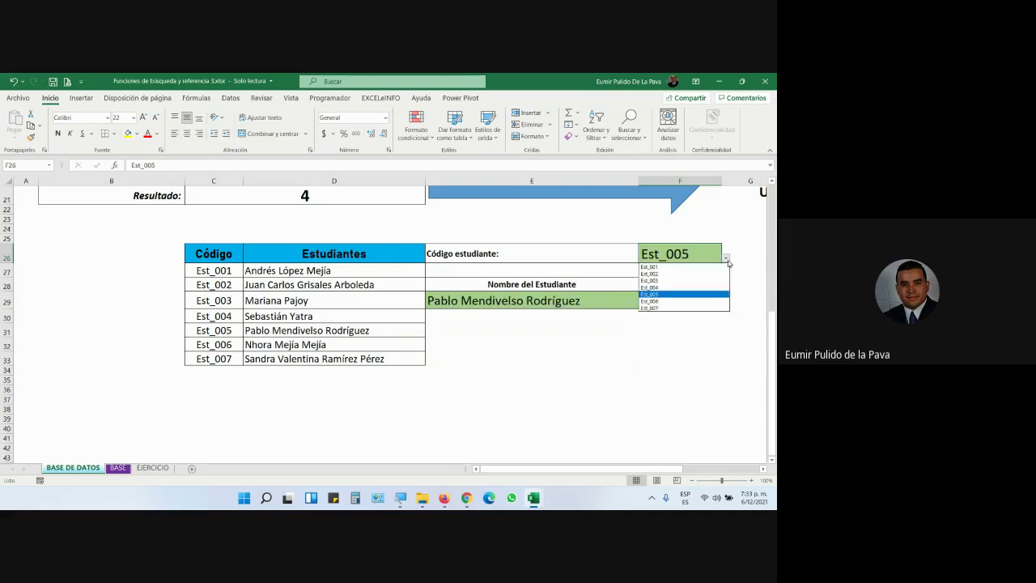
left_click(693, 274)
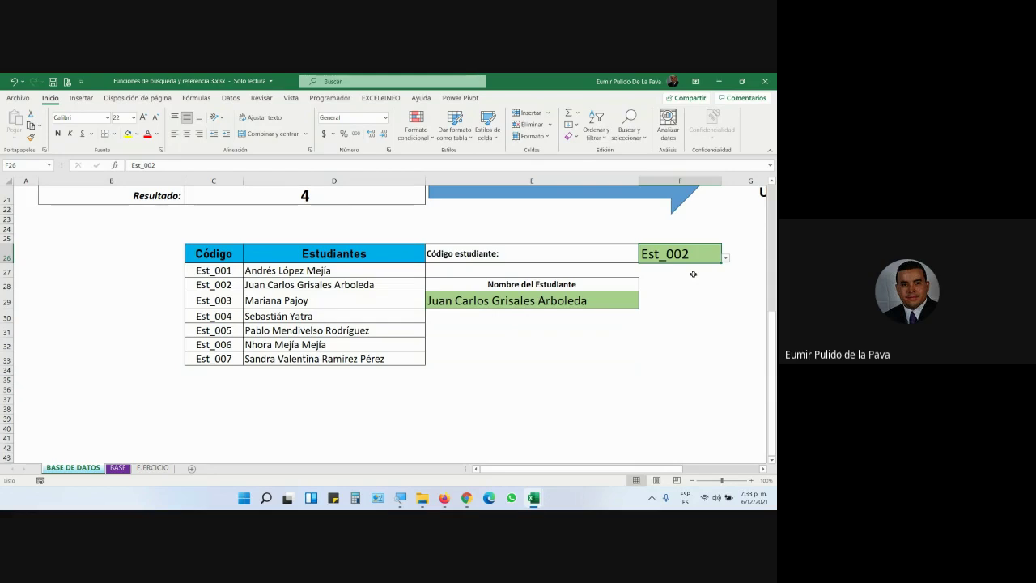
Undo the last three changes, then review table B26:C33 and the #N/D result in E29.
key("ctrl+z")
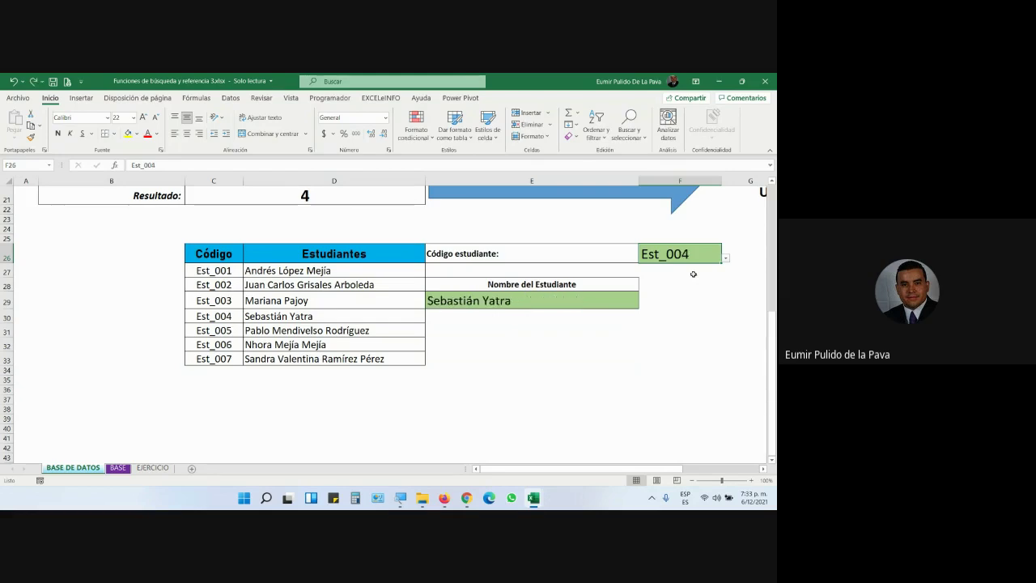
key("ctrl+z")
key("ctrl+z")
key("ctrl+z")
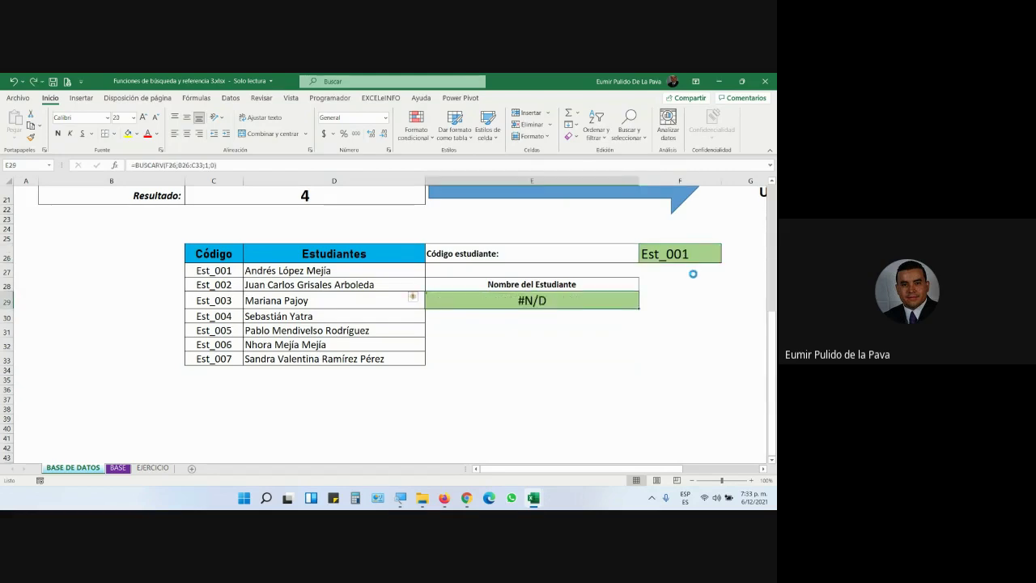
key("ctrl+z")
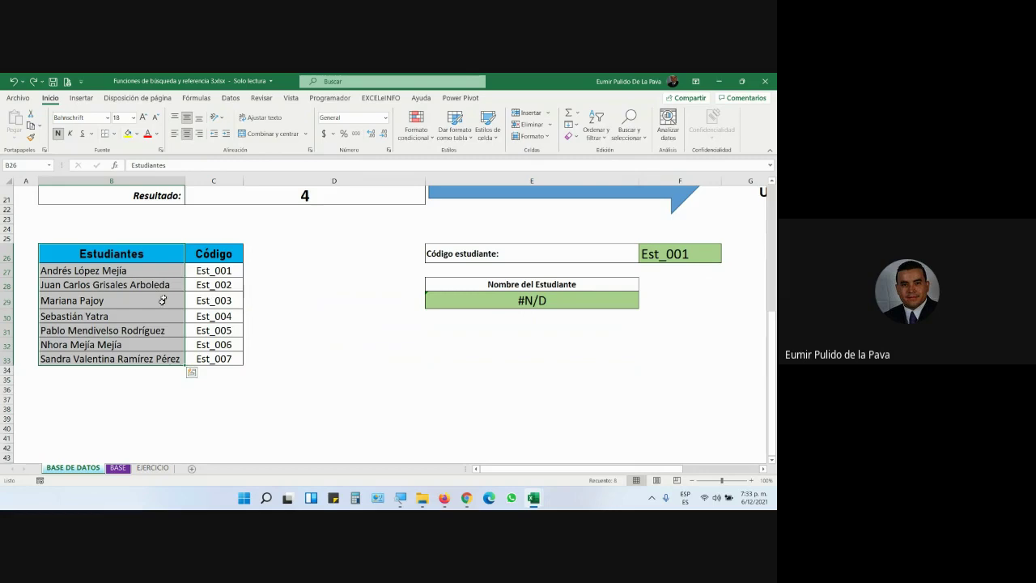
left_click(269, 357)
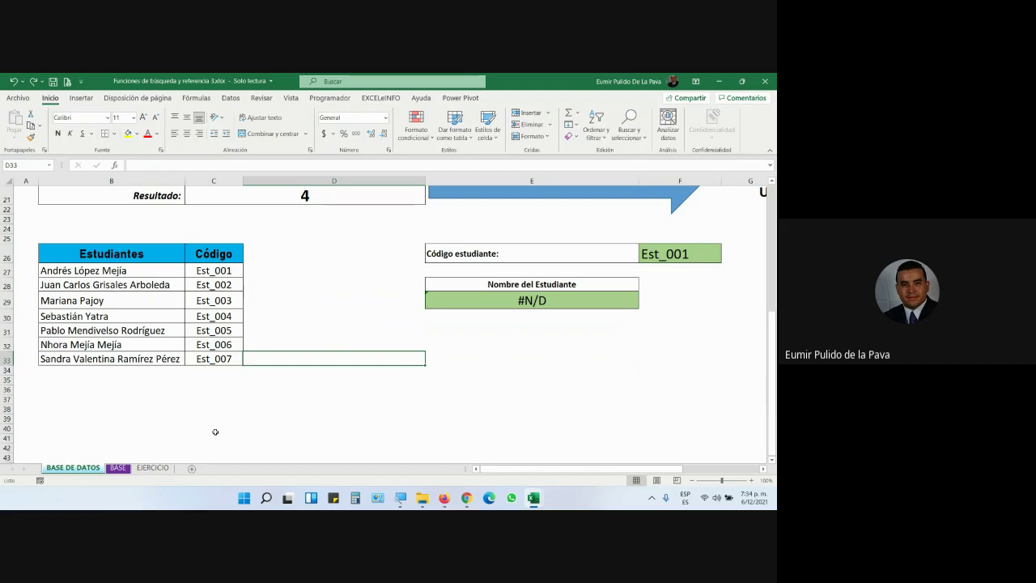
left_click_drag(106, 253, 231, 357)
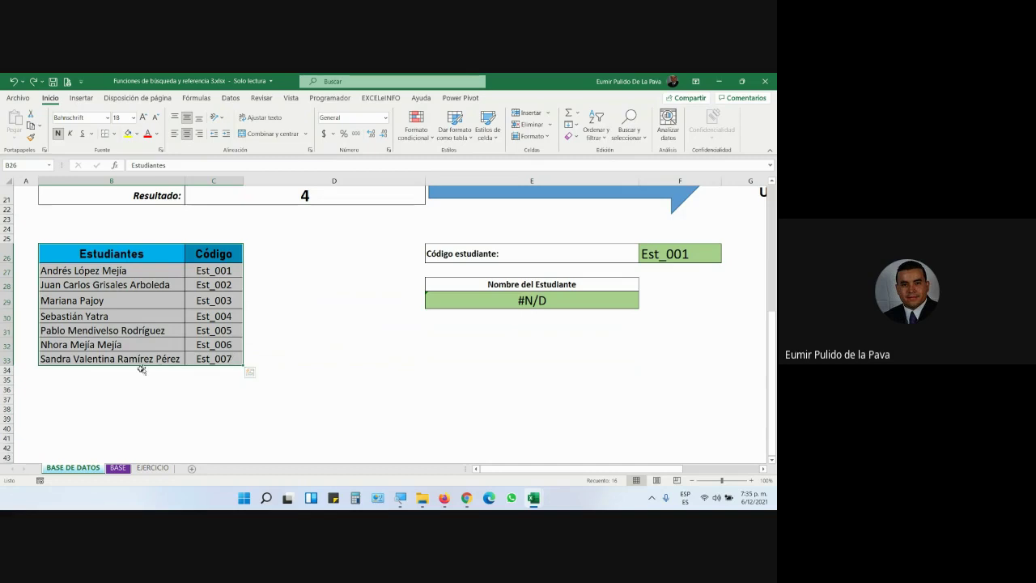
left_click(482, 304)
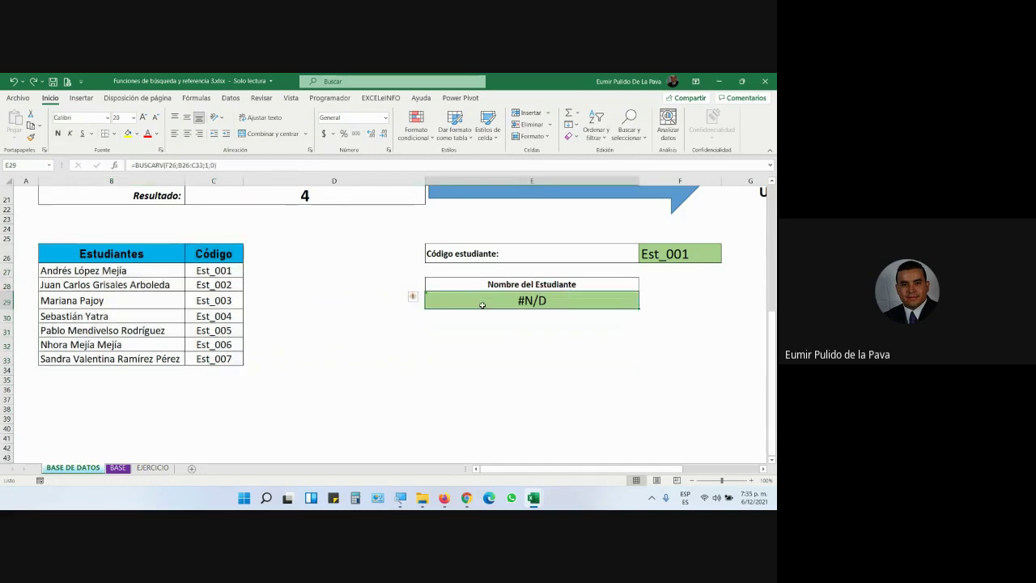
Clear E29, enlarge its font, and resize columns D and E.
key("Delete")
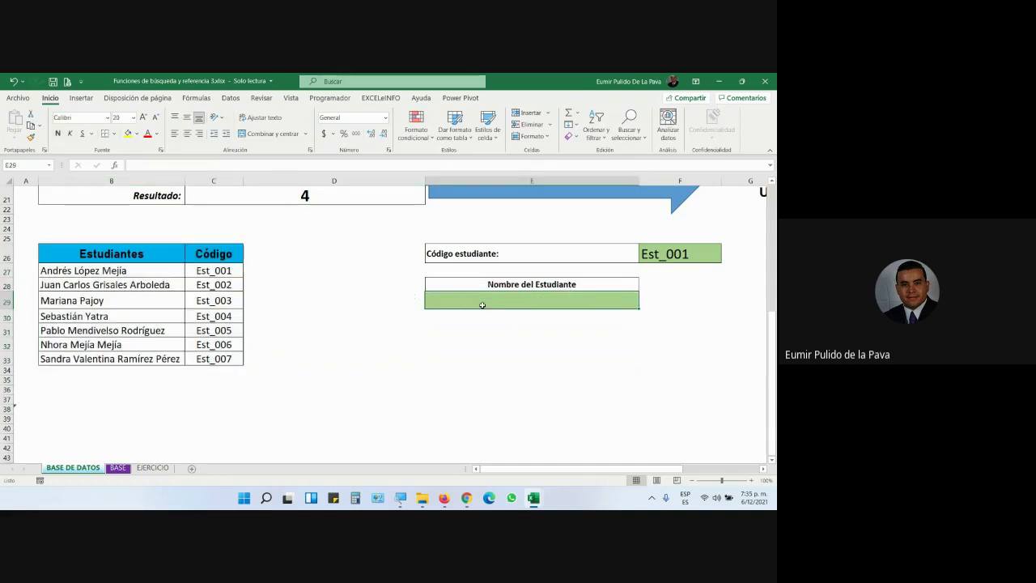
type("=INDI")
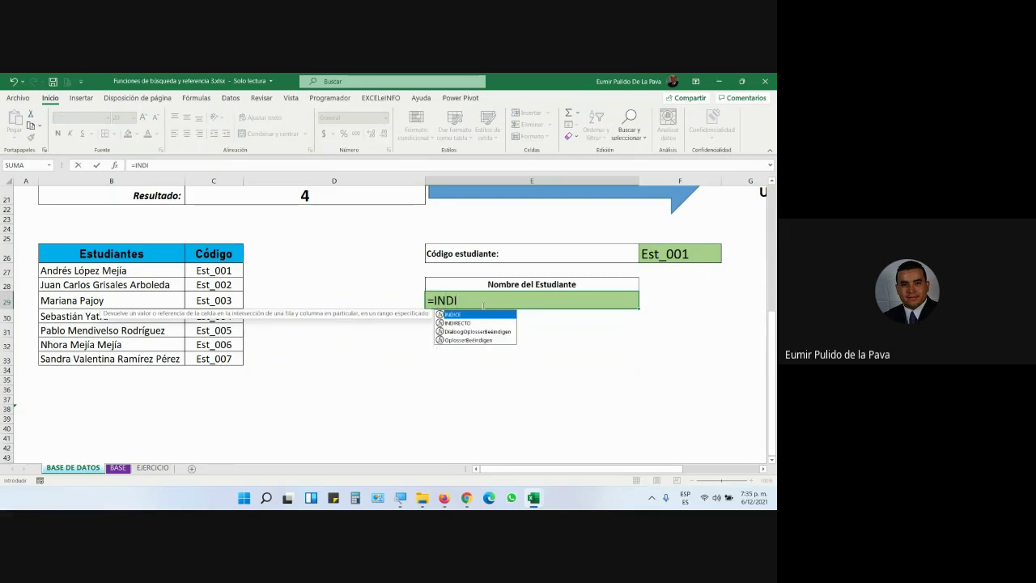
key("Escape")
key("Escape")
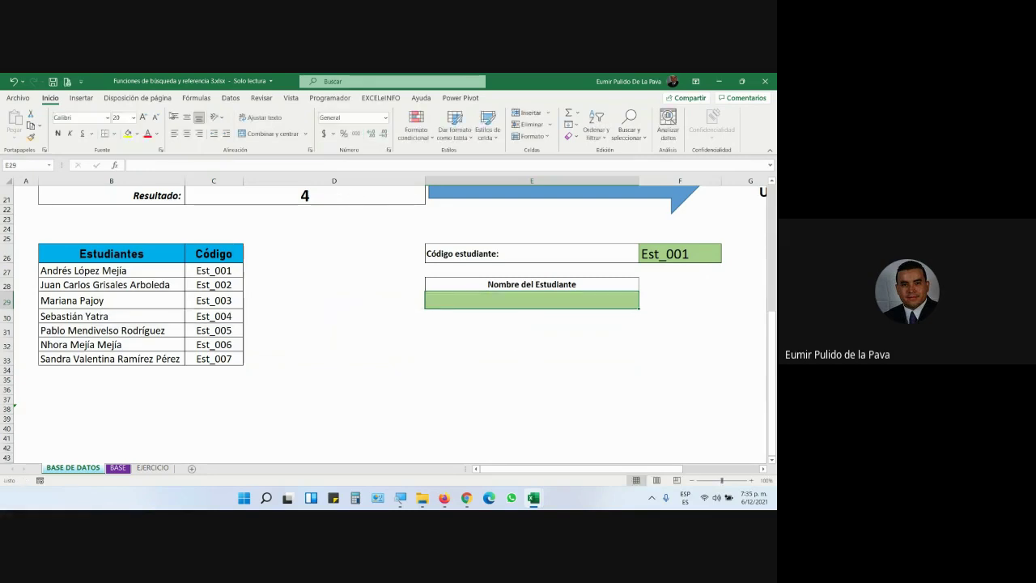
left_click(146, 118)
left_click(146, 117)
left_click(145, 117)
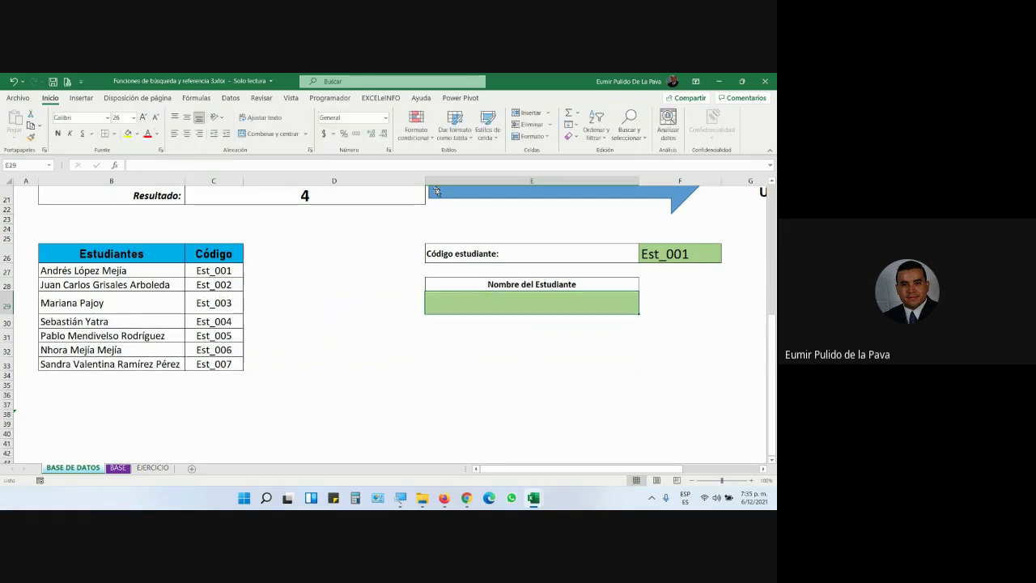
left_click_drag(425, 181, 297, 180)
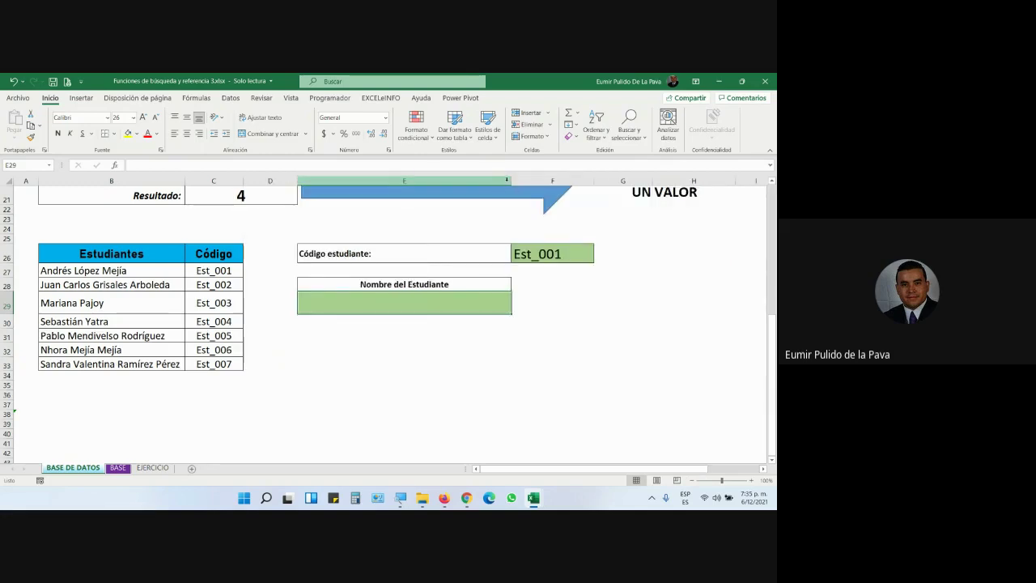
mouse_move(507, 180)
left_mouse_down()
mouse_move(495, 180)
mouse_move(588, 181)
left_mouse_up()
left_click(498, 305)
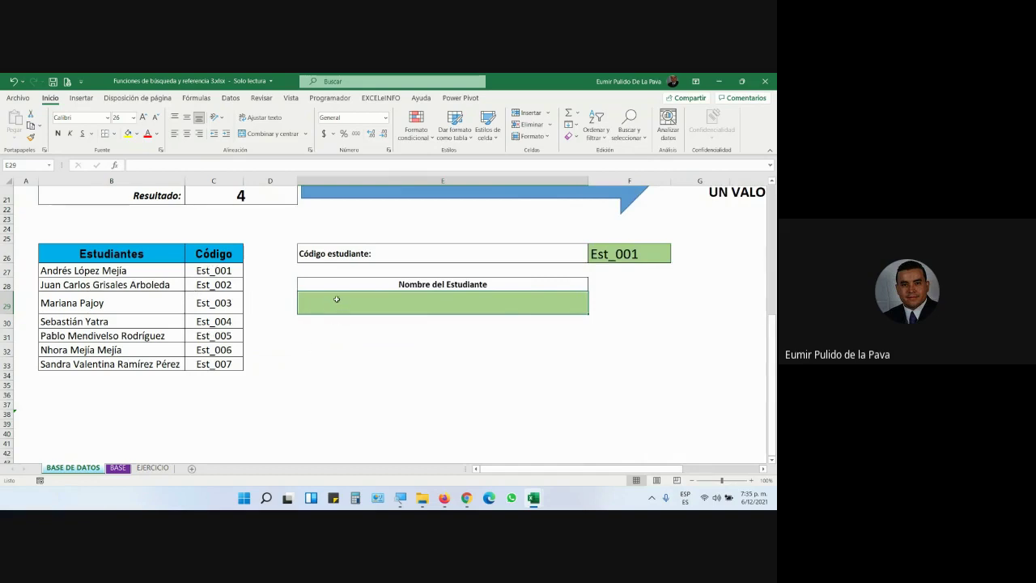
Type =INDICE(B27:C33;COINCIDIR(F26;C27:C33;0); into E29, selecting ranges with the mouse.
type("=INDI")
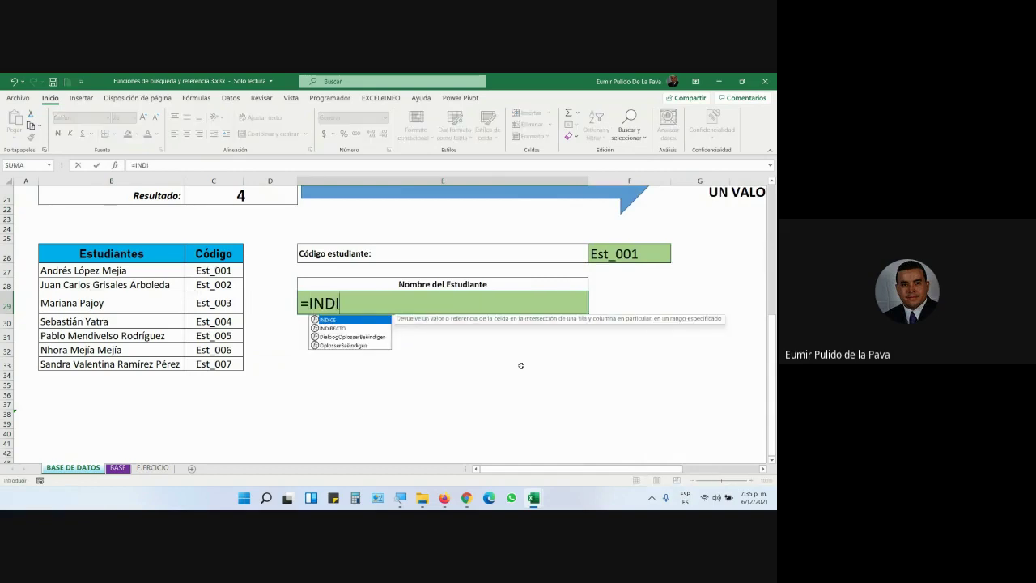
type("CE(")
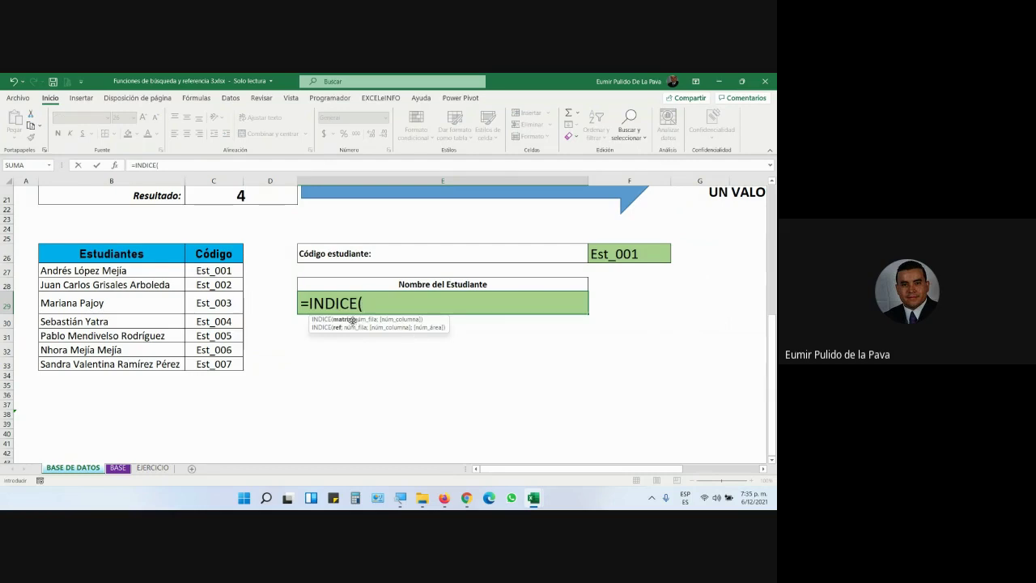
left_click(166, 270)
left_click_drag(166, 271, 197, 360)
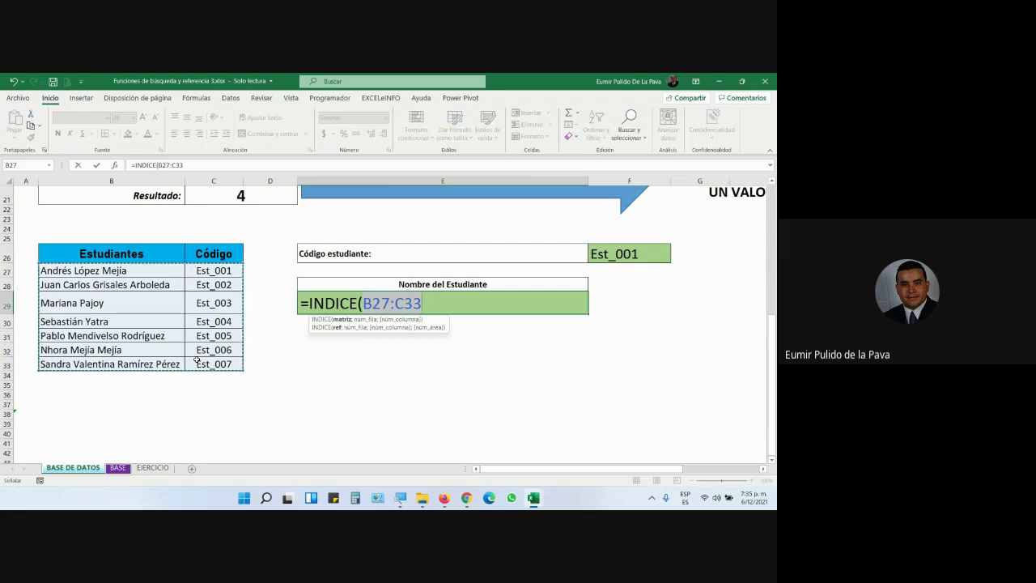
type(";")
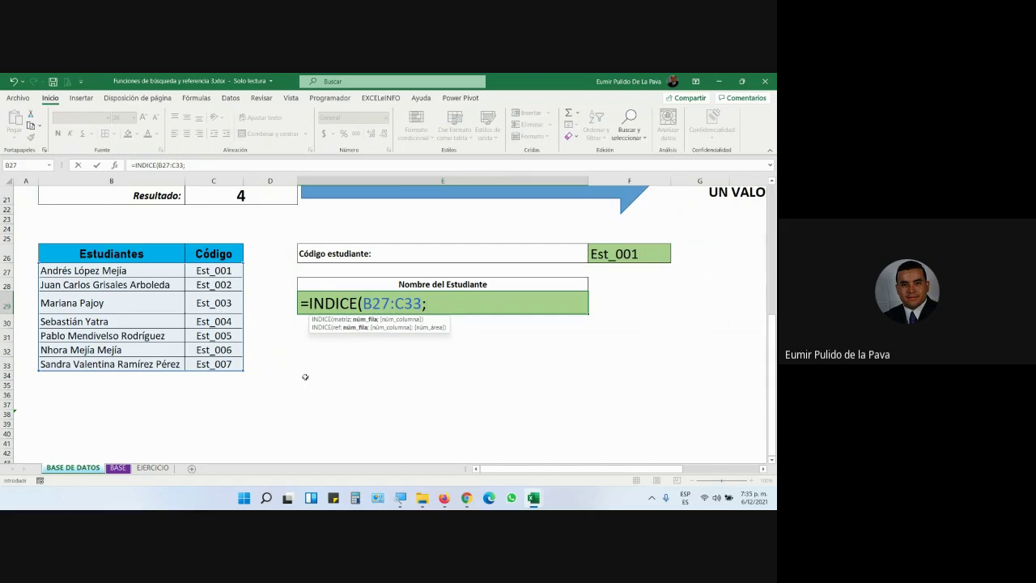
type("COIN")
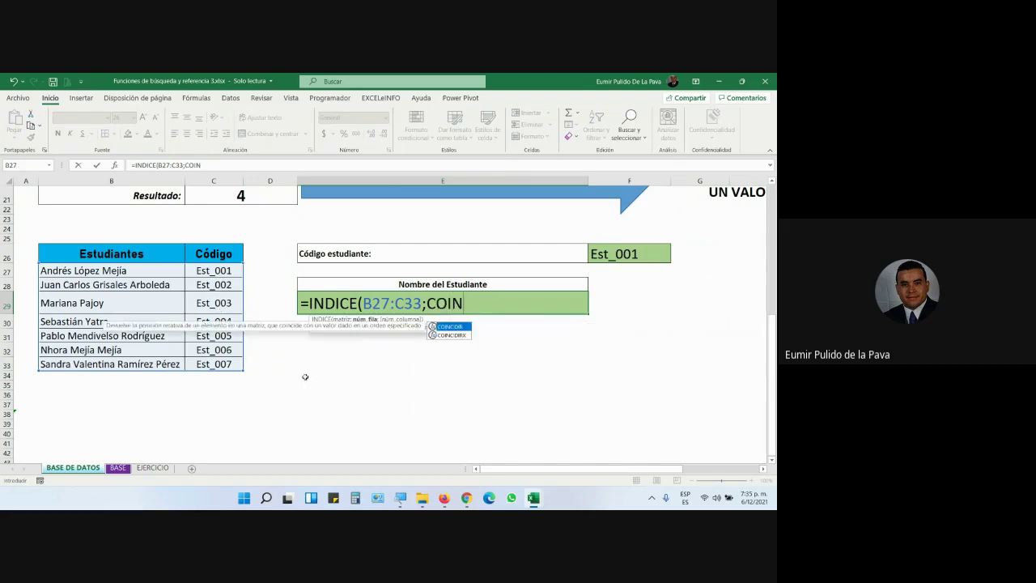
key("Tab")
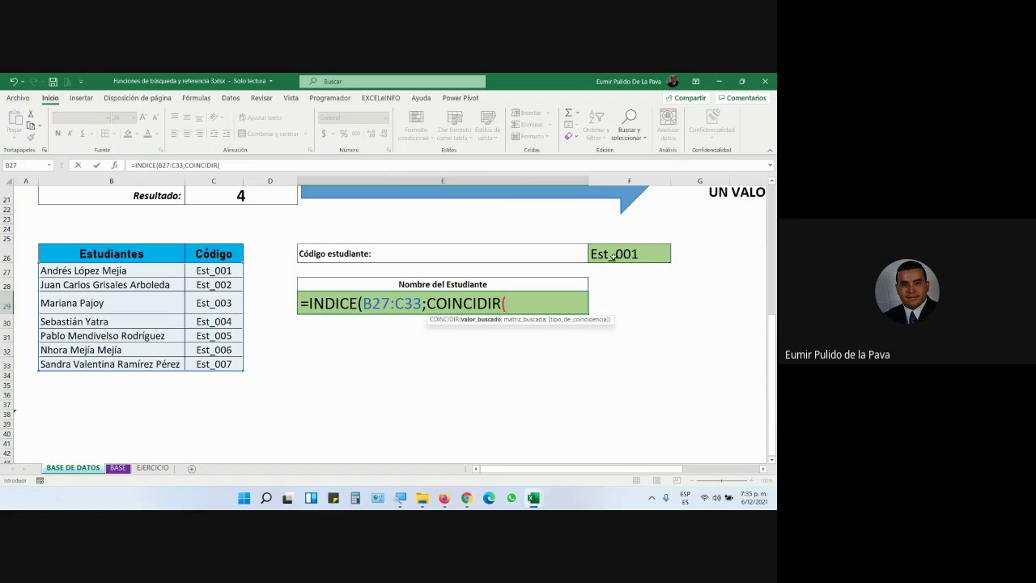
left_click(613, 256)
type(";")
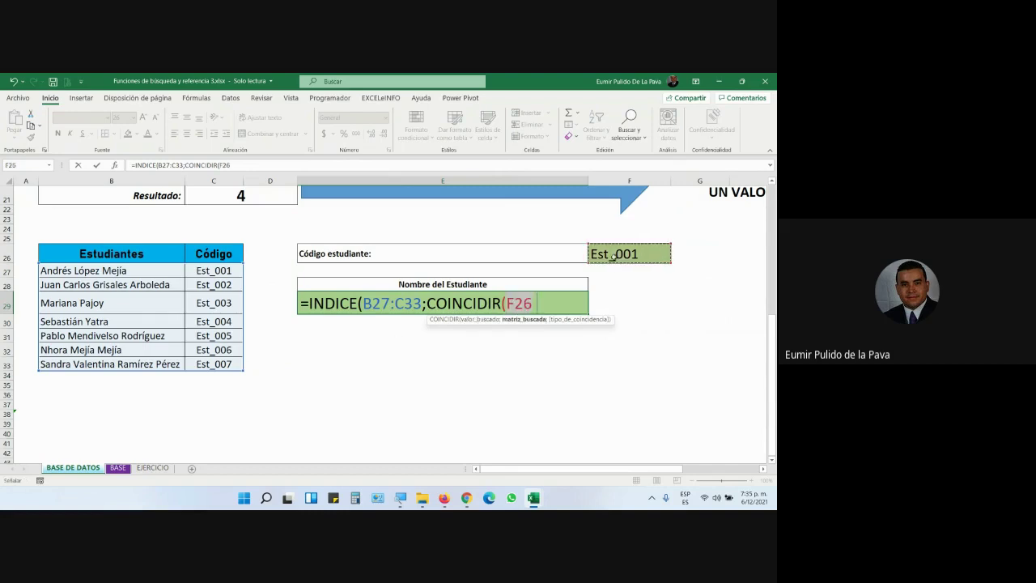
mouse_move(219, 270)
left_mouse_down()
mouse_move(209, 335)
mouse_move(254, 378)
left_mouse_up()
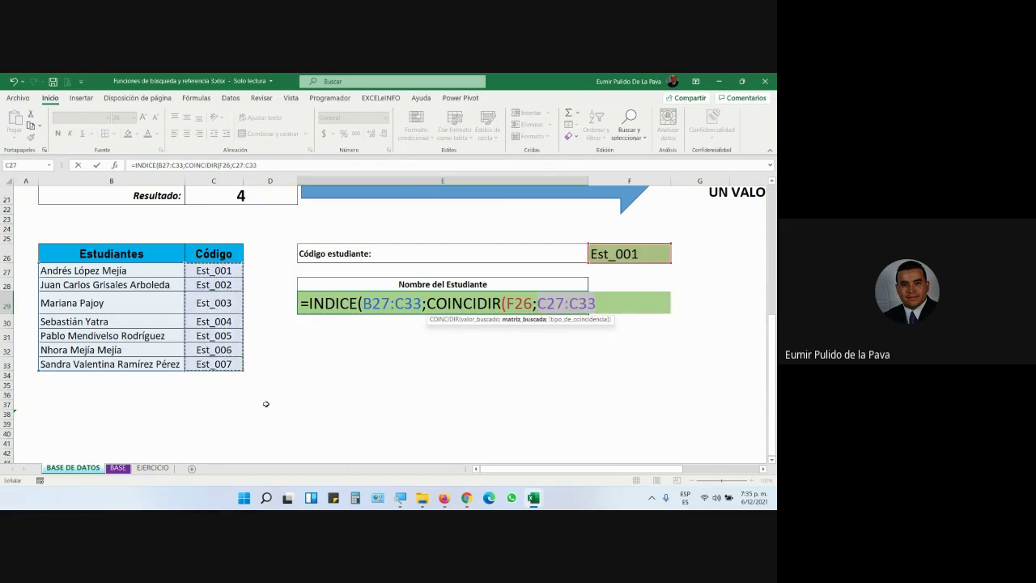
type(";")
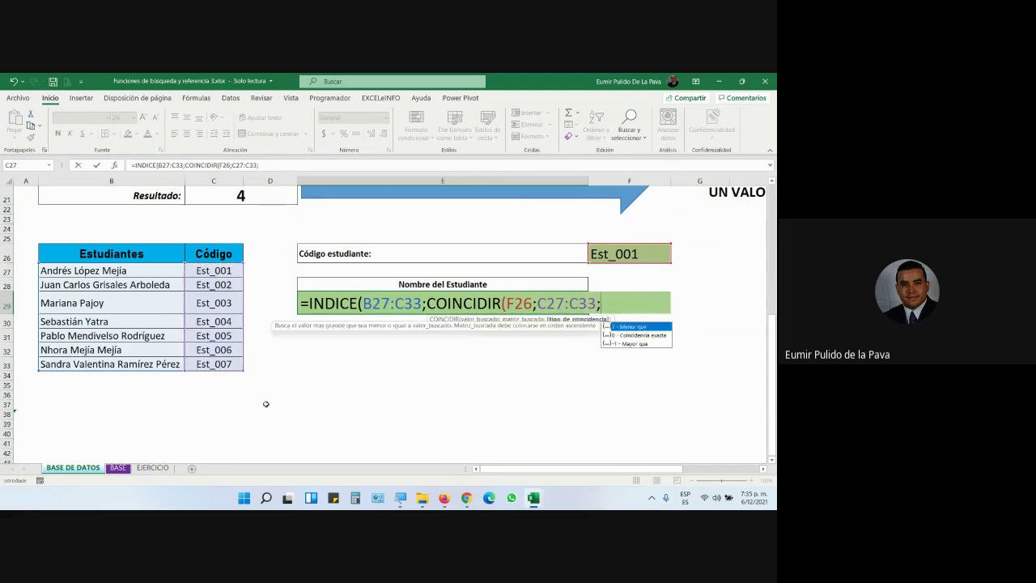
type("0)")
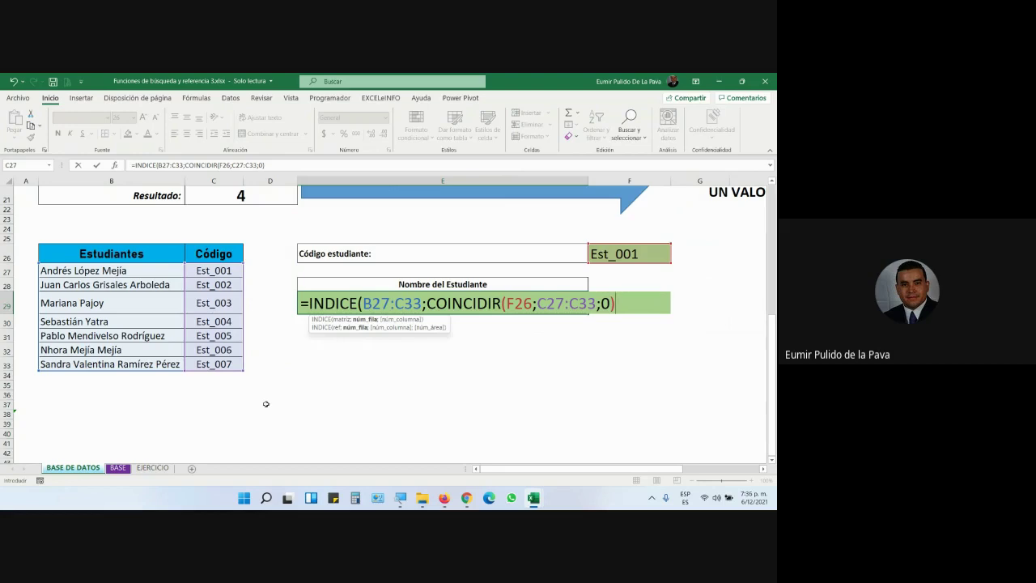
type(";")
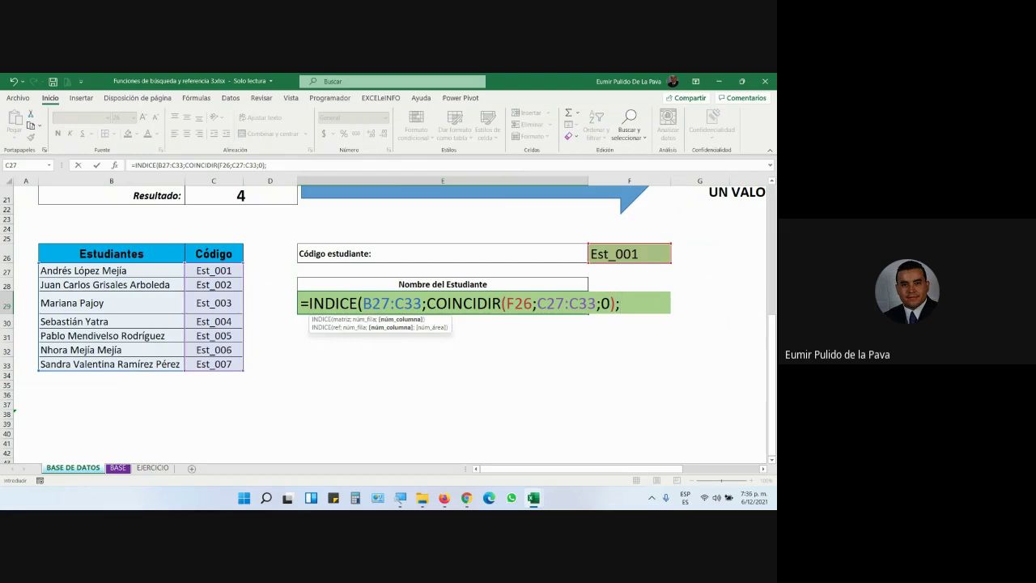
Glance at the Meet chat, then add column number 1 to the INDICE formula in Excel.
mouse_move(466, 498)
left_click(435, 463)
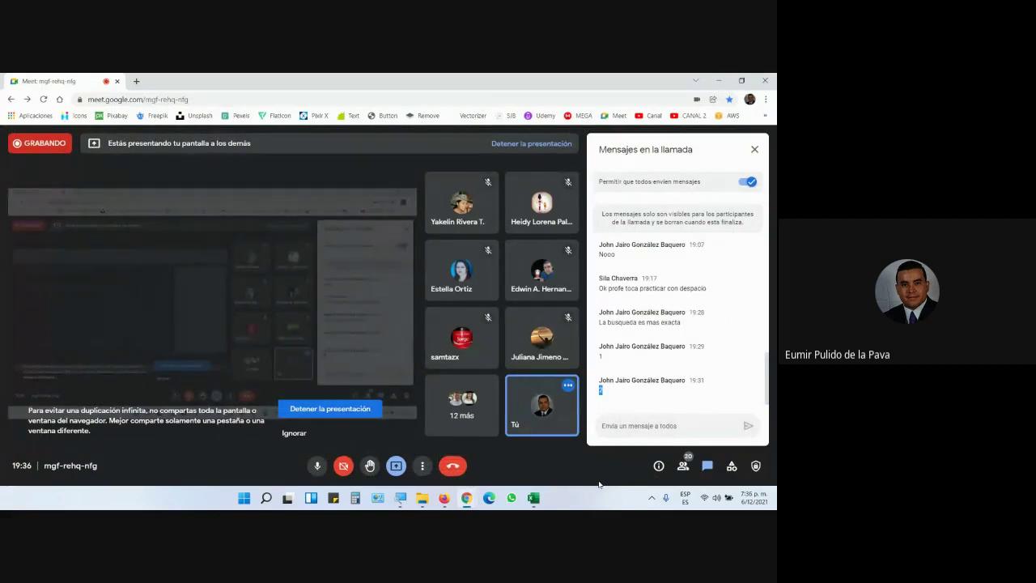
key("alt+Tab")
type("1")
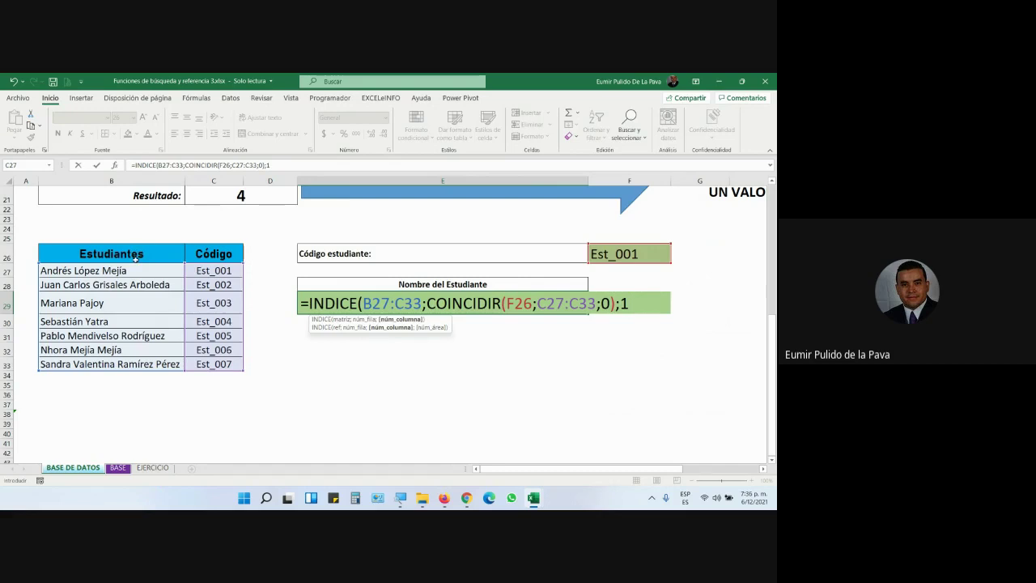
double_click(625, 302)
type(")")
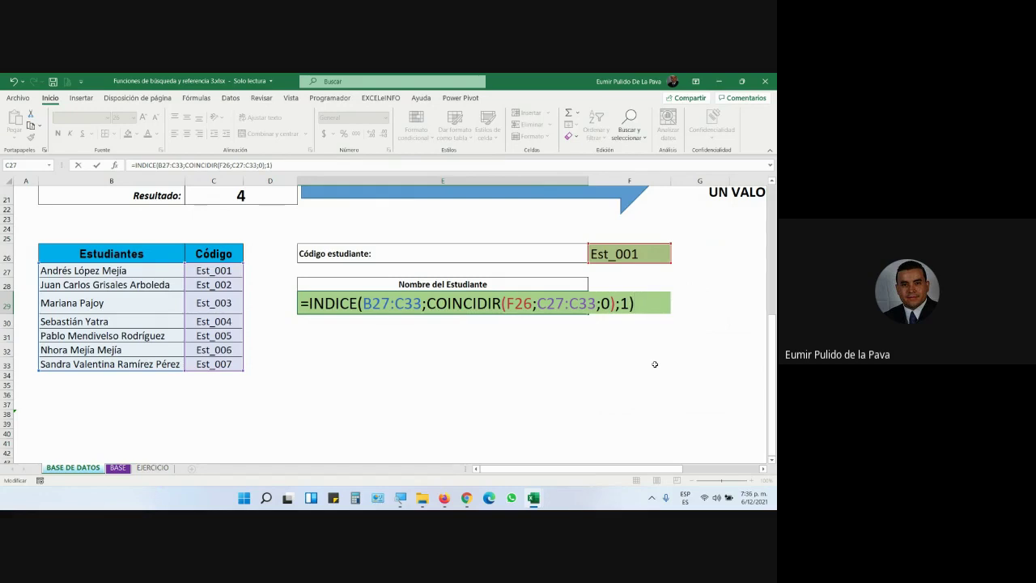
scroll(387, 299, "up", 2)
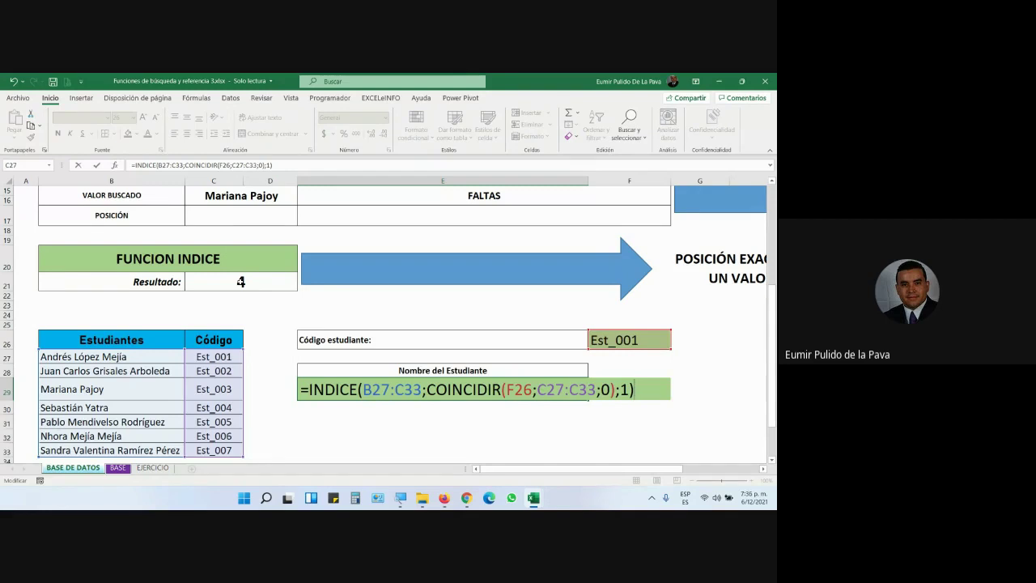
scroll(240, 281, "up", 1)
scroll(365, 259, "up", 3)
scroll(510, 240, "up", 1)
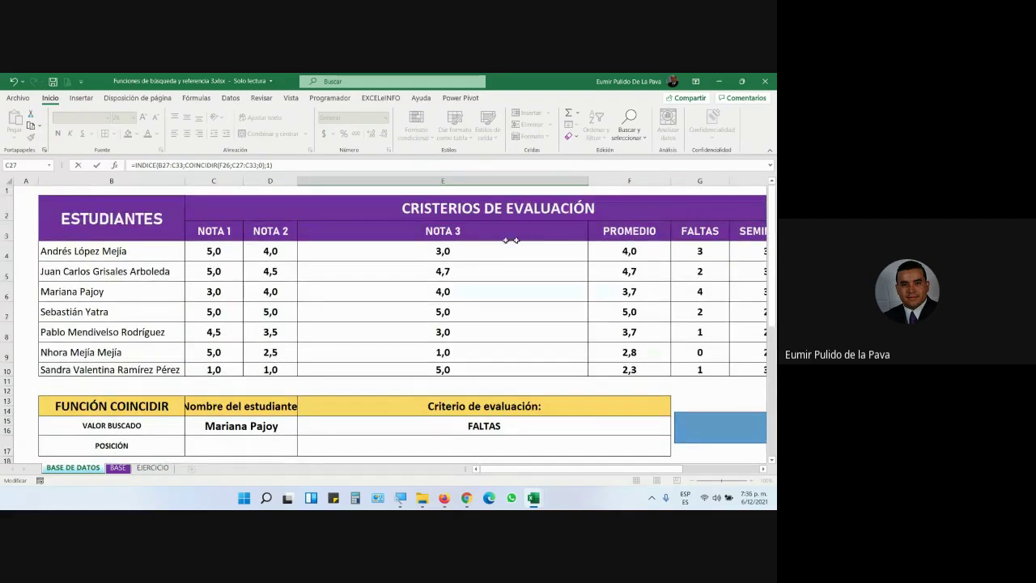
scroll(324, 342, "down", 4)
scroll(196, 341, "down", 2)
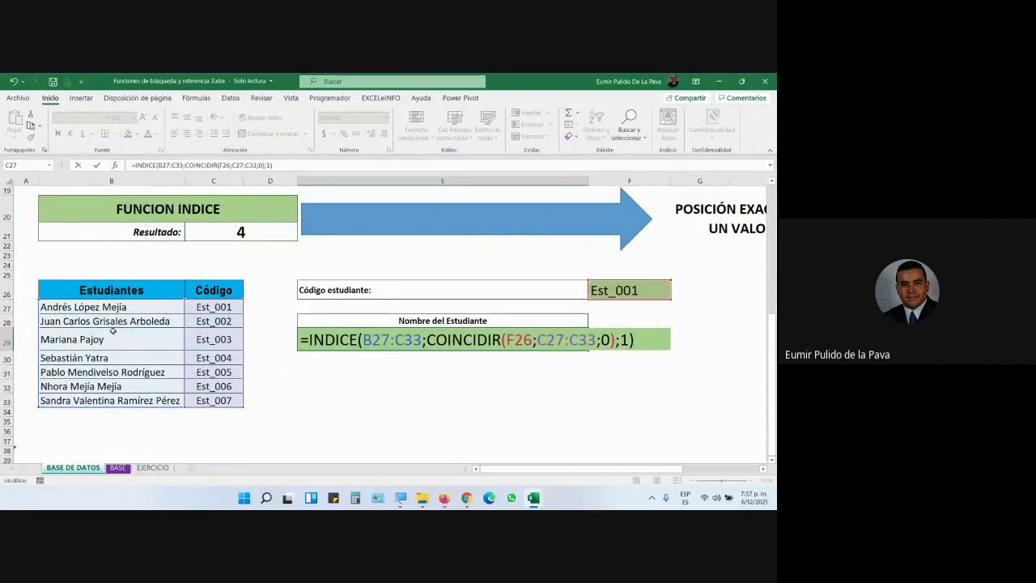
key("Return")
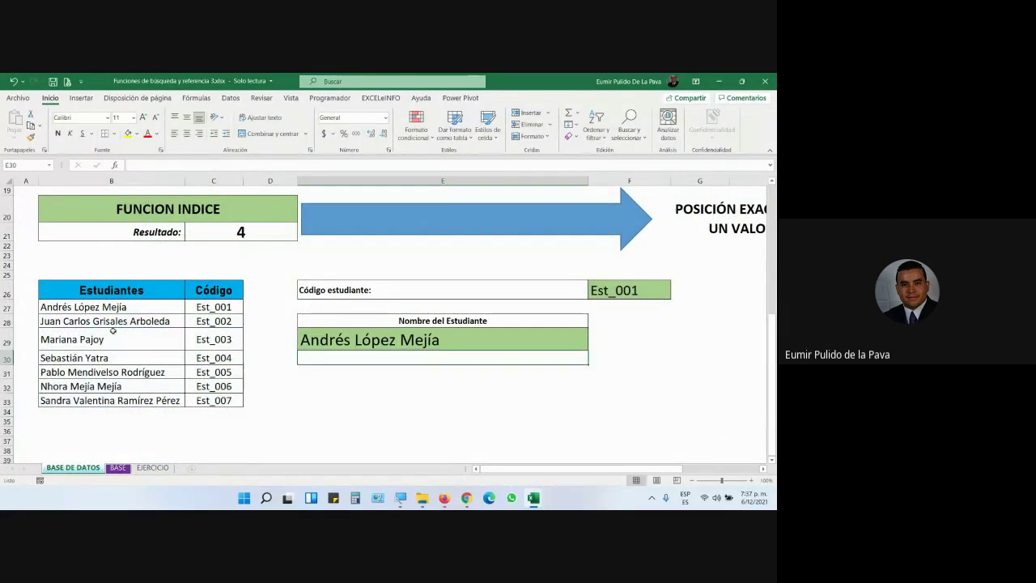
left_click(629, 291)
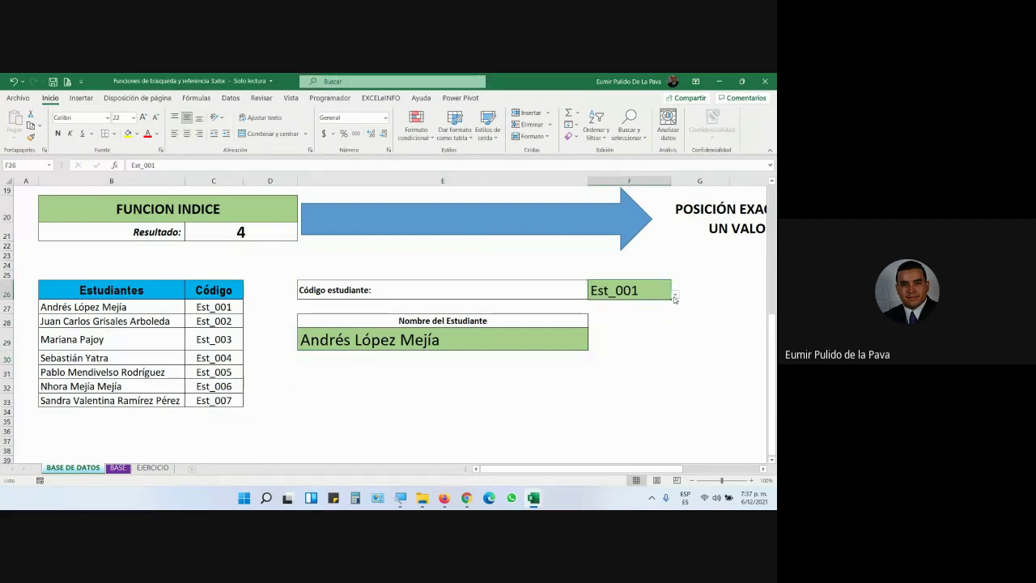
left_click(676, 294)
key("Escape")
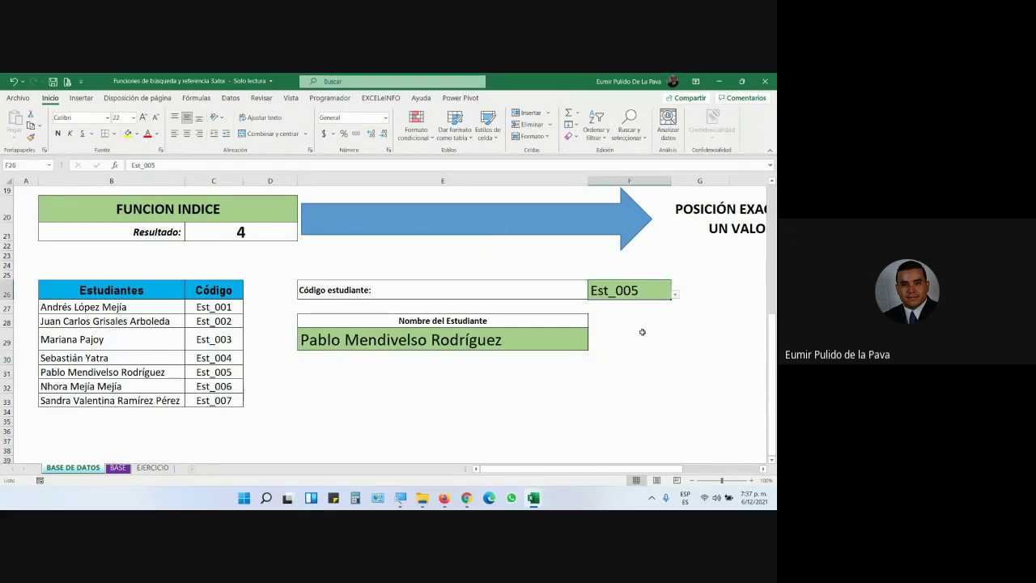
left_click_drag(209, 370, 114, 373)
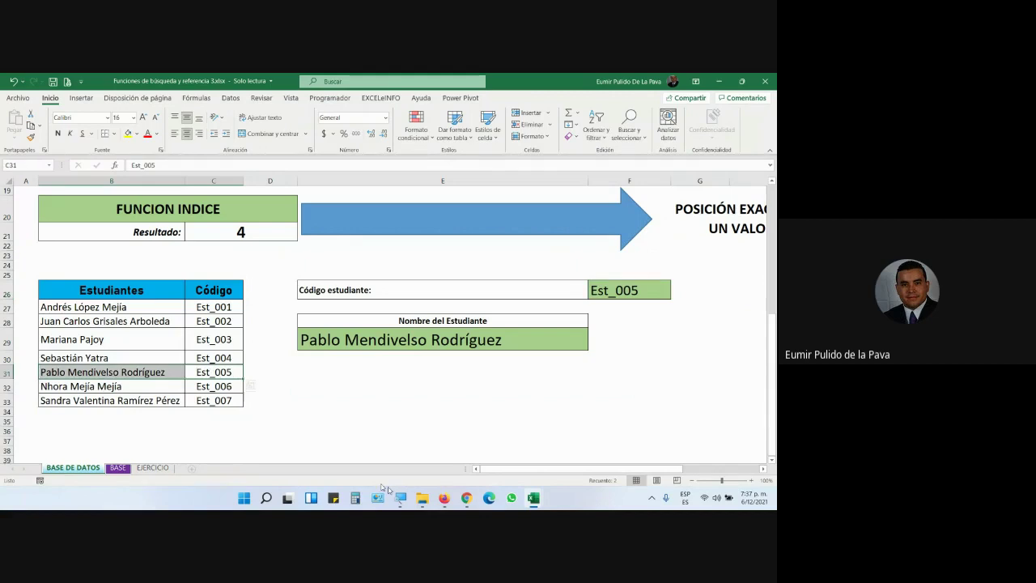
left_click(654, 293)
left_click(675, 297)
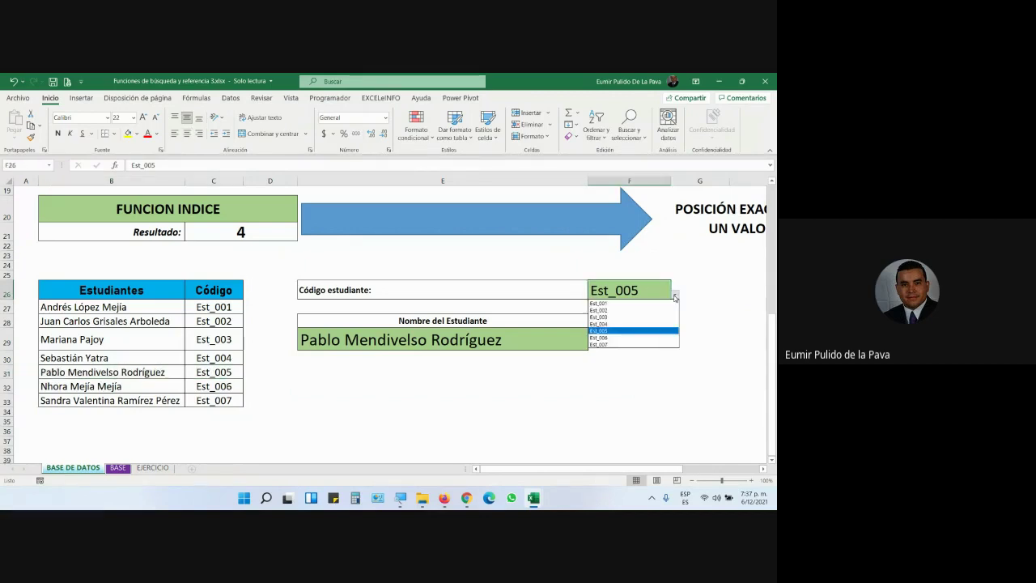
left_click(638, 345)
left_click(135, 401)
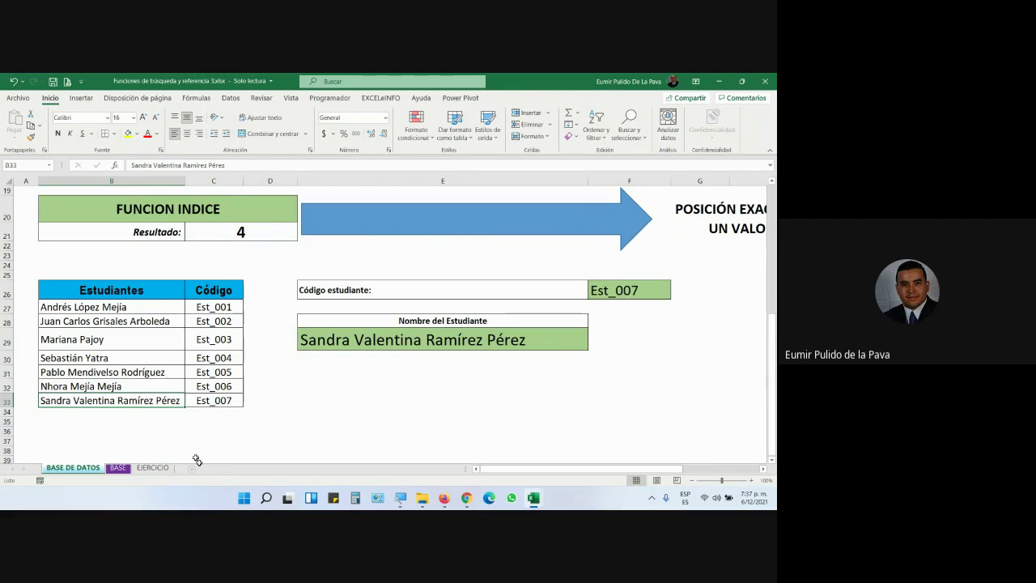
double_click(557, 339)
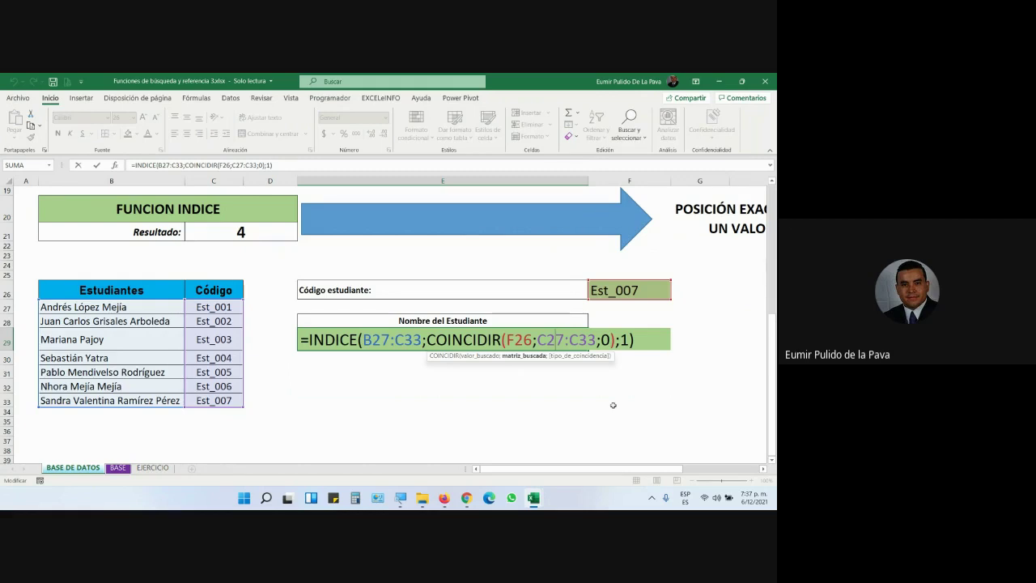
In the Google Meet call, highlight the latest chat message.
mouse_move(468, 501)
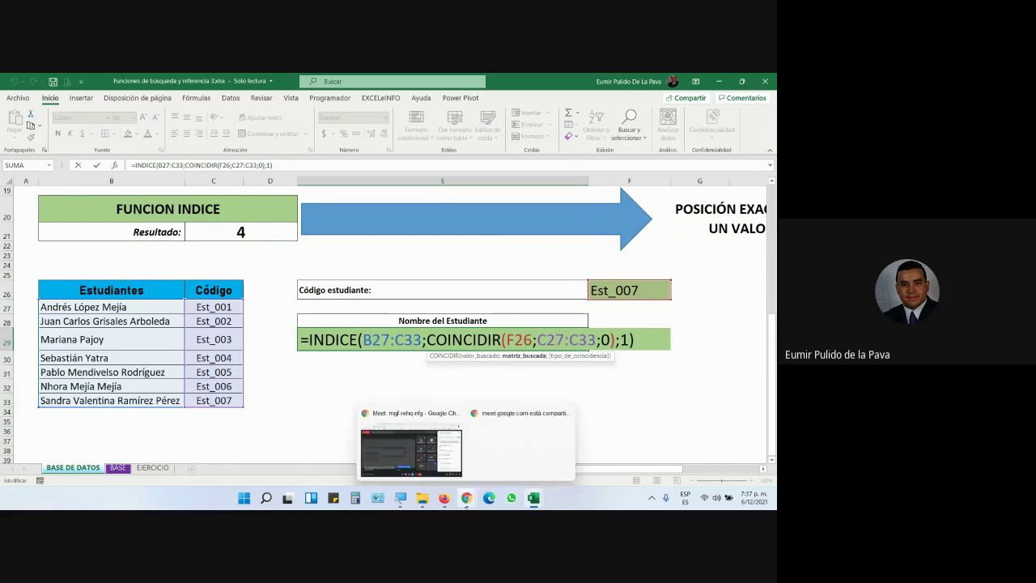
left_click(413, 449)
left_click(660, 361)
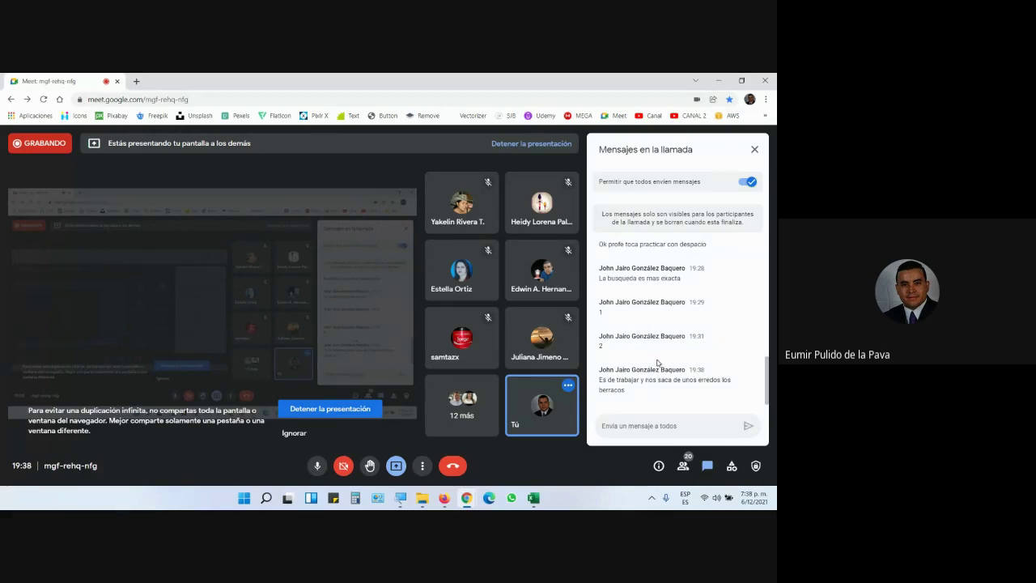
left_click_drag(601, 379, 644, 397)
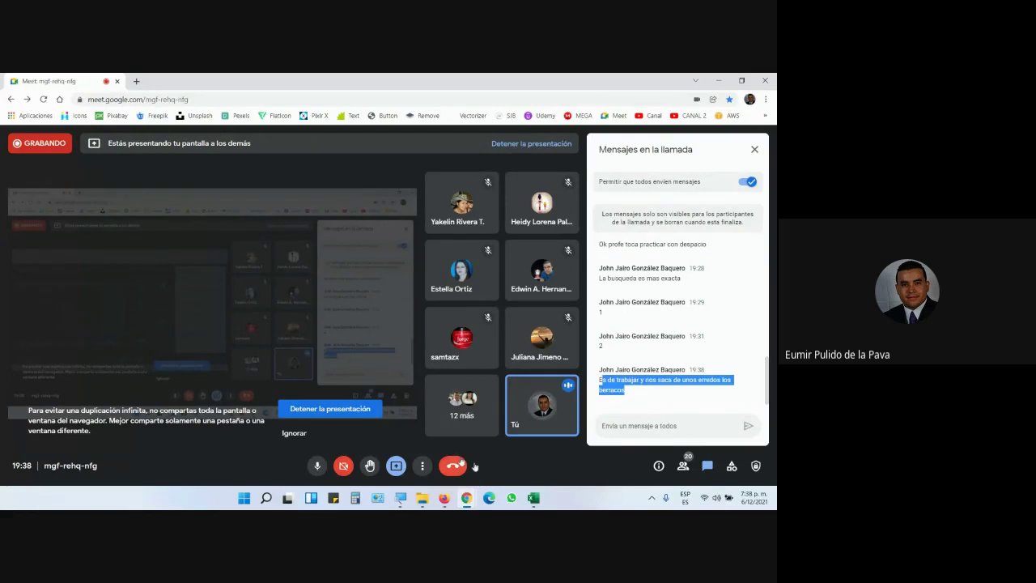
Back in Excel, keep the E29 formula and open the EJERCICIO sheet.
mouse_move(534, 498)
left_click(481, 446)
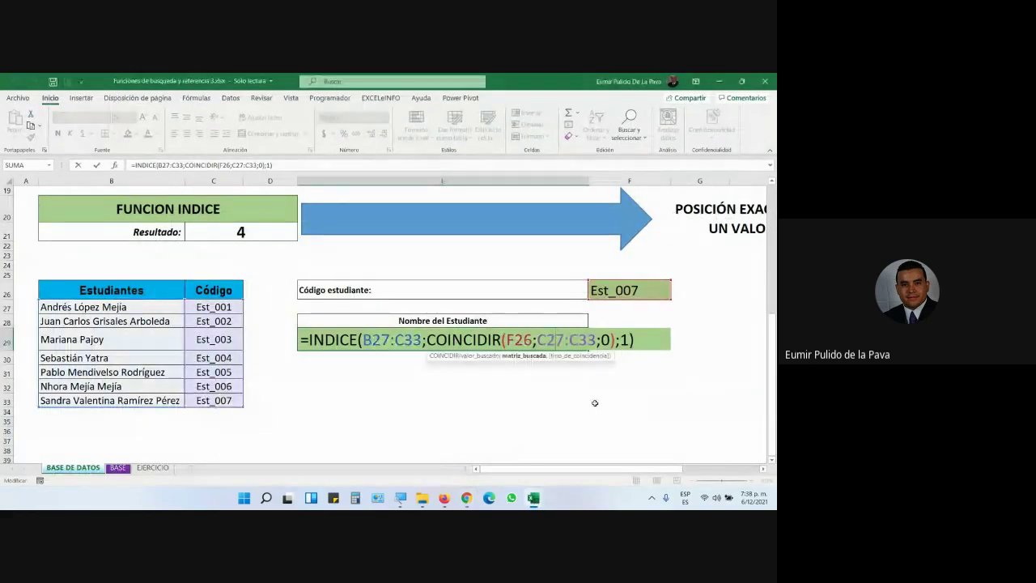
key("Return")
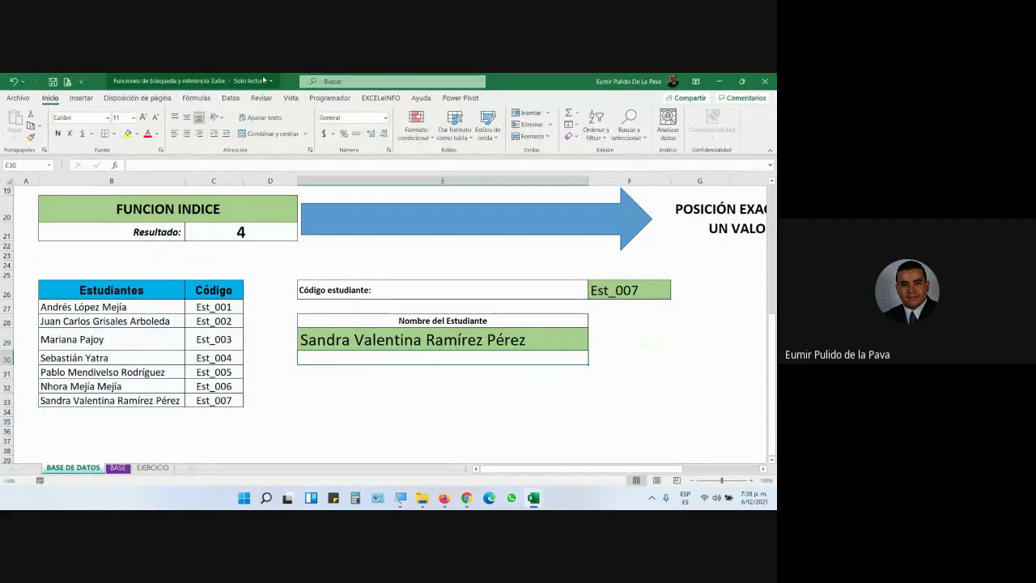
left_click(120, 468)
left_click(146, 468)
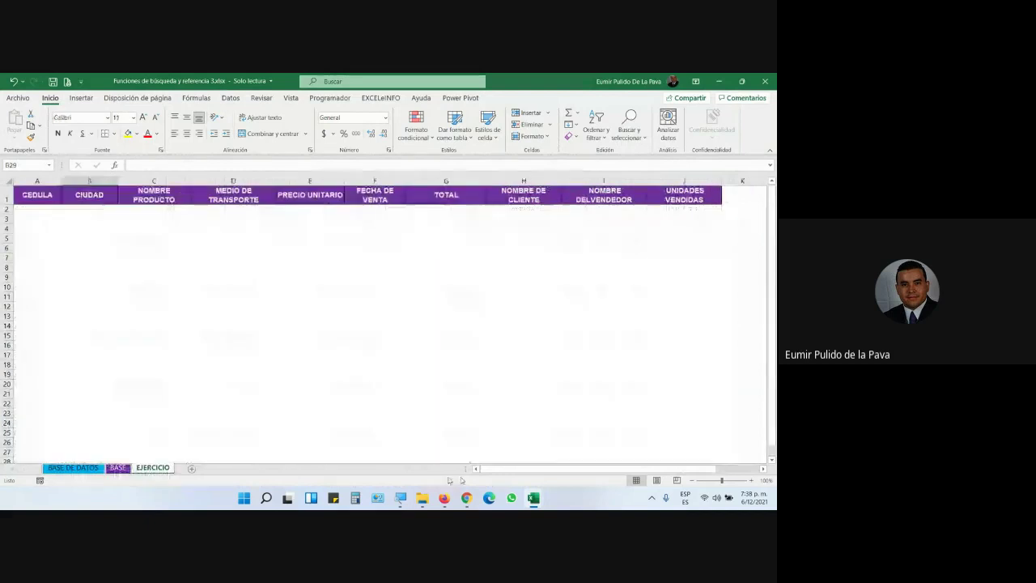
left_click(118, 468)
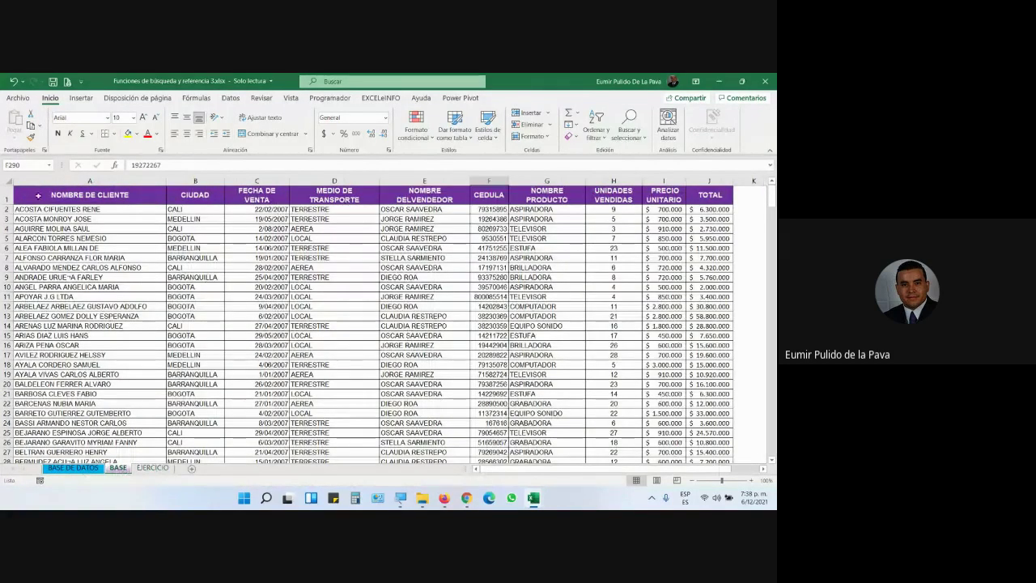
mouse_move(42, 195)
left_mouse_down()
mouse_move(459, 204)
mouse_move(717, 342)
left_mouse_up()
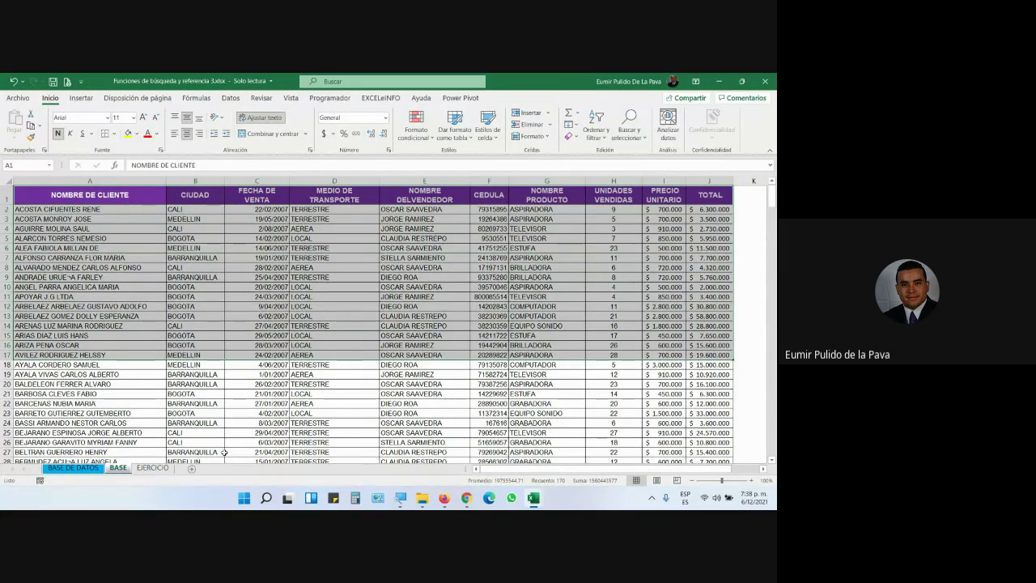
left_click(152, 468)
left_click(121, 469)
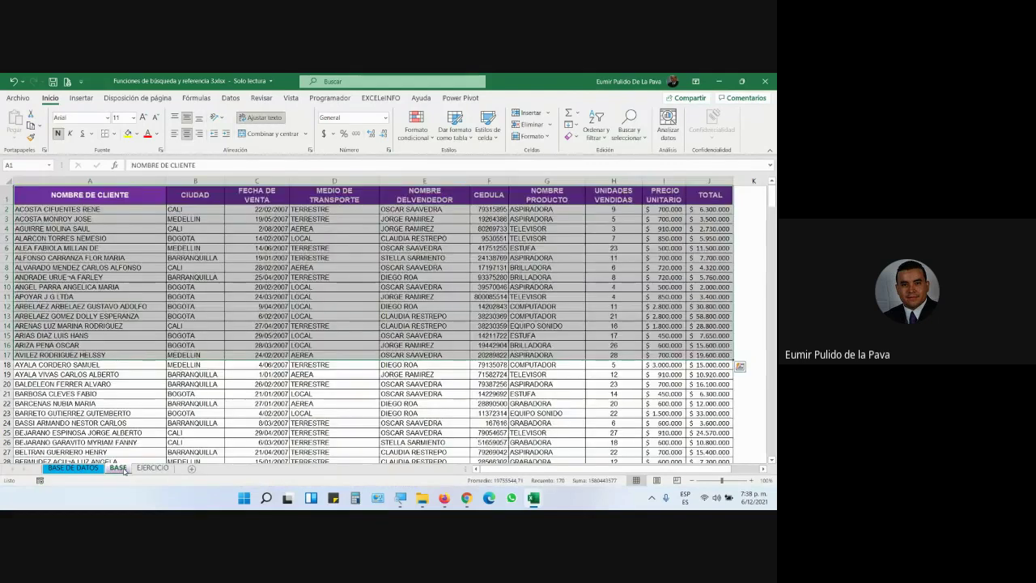
left_click(153, 468)
left_click(37, 210)
left_click(65, 211)
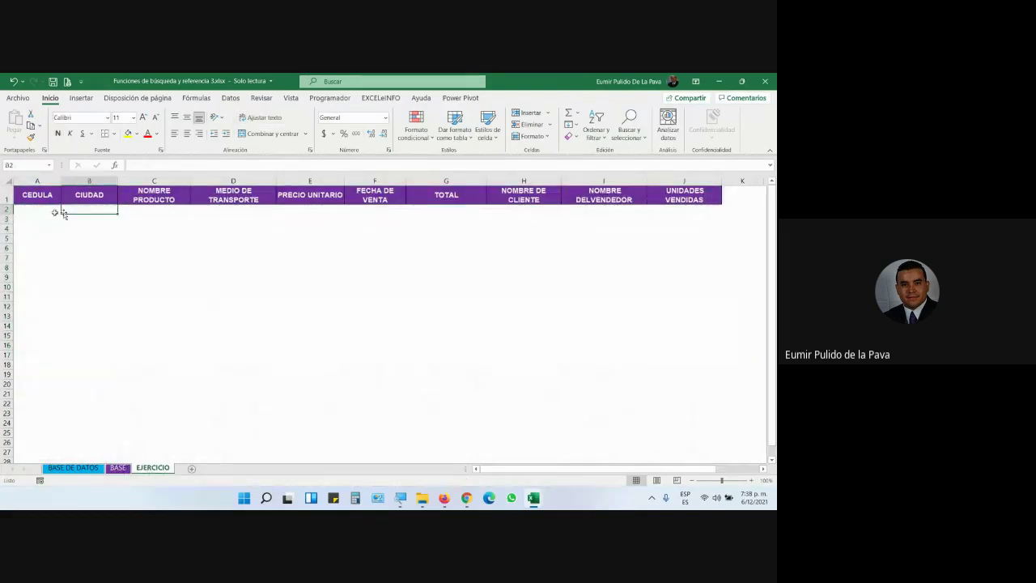
left_click(42, 180)
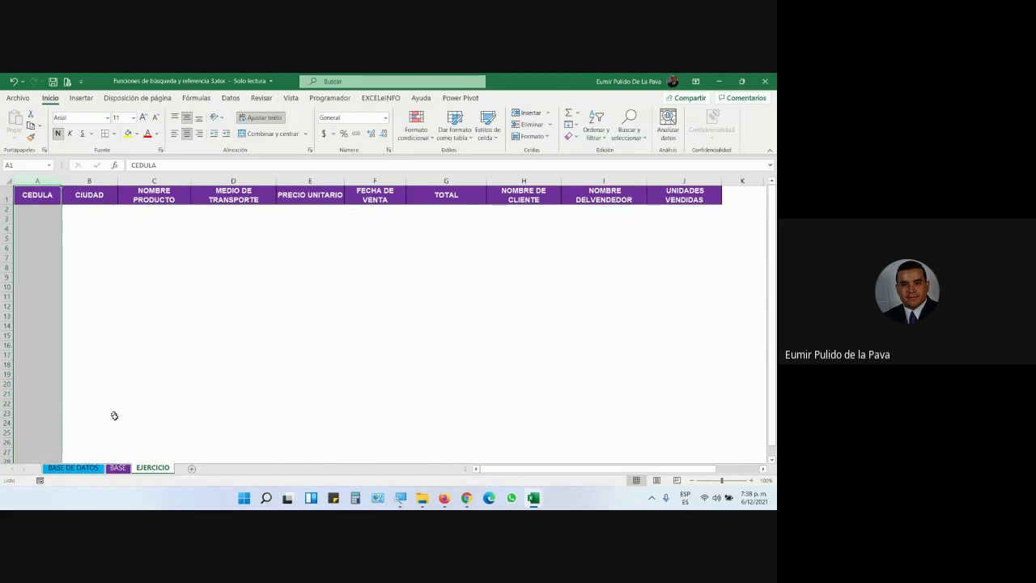
left_click(118, 468)
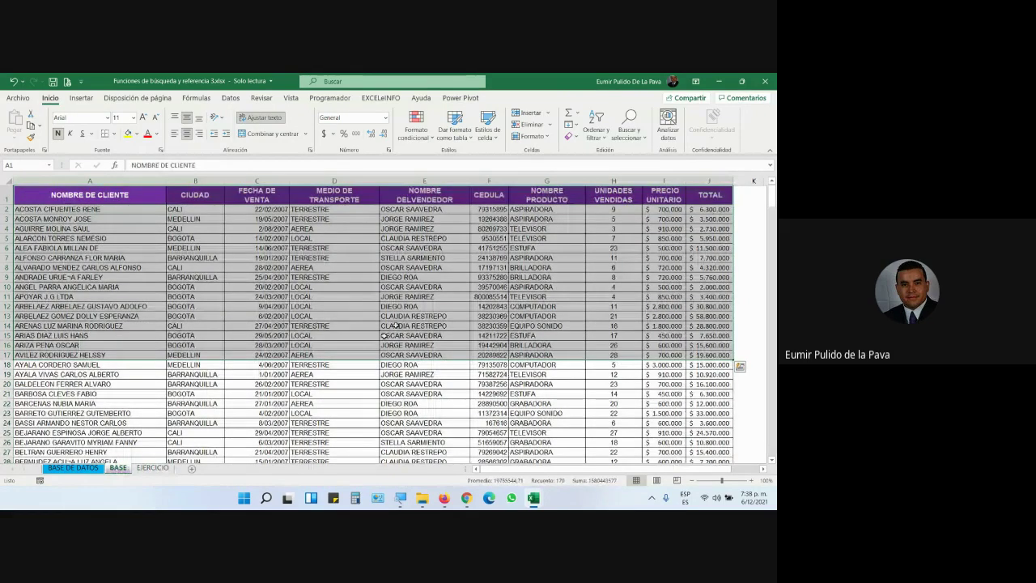
left_click(489, 179)
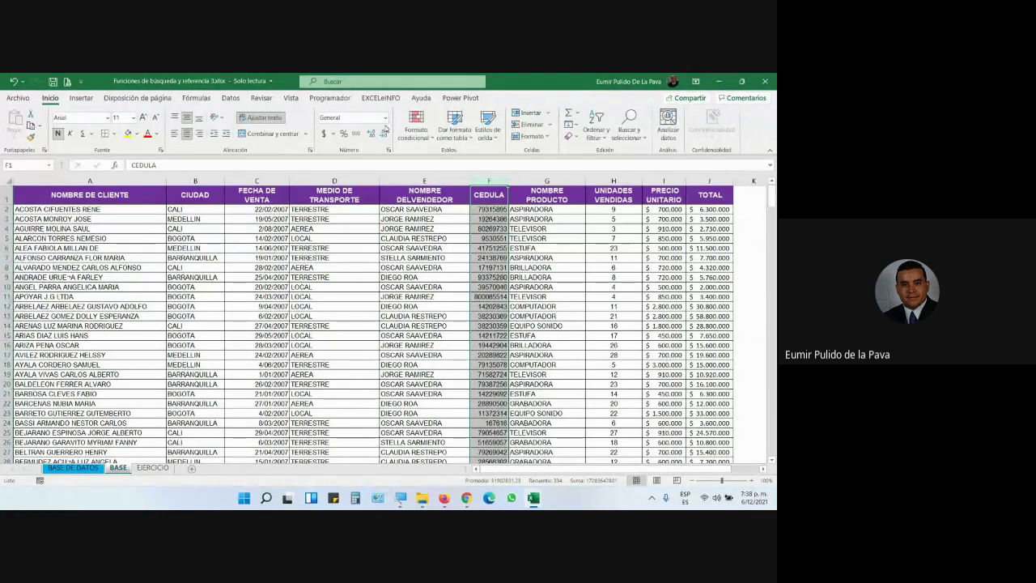
left_click(149, 470)
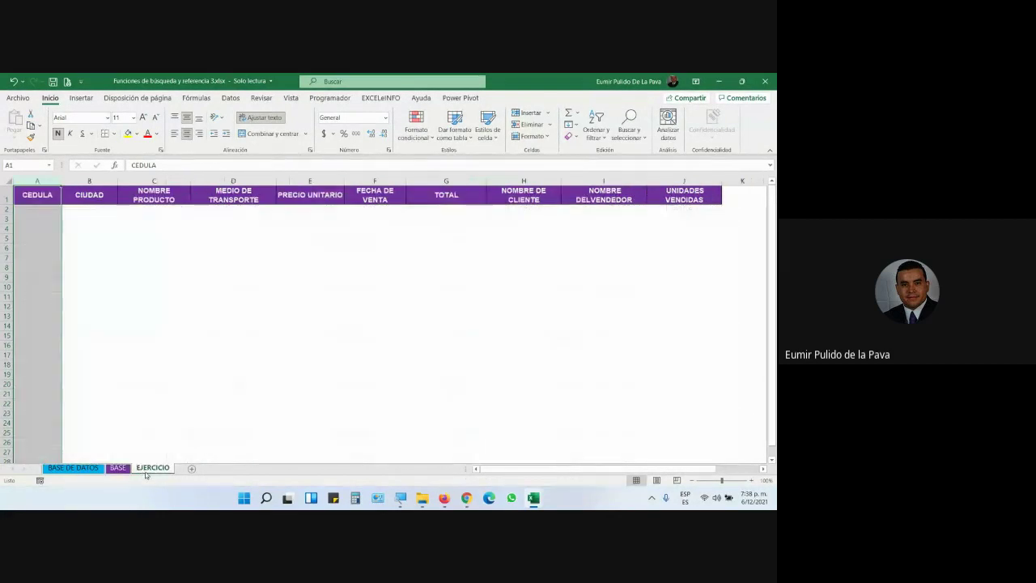
left_click(42, 211)
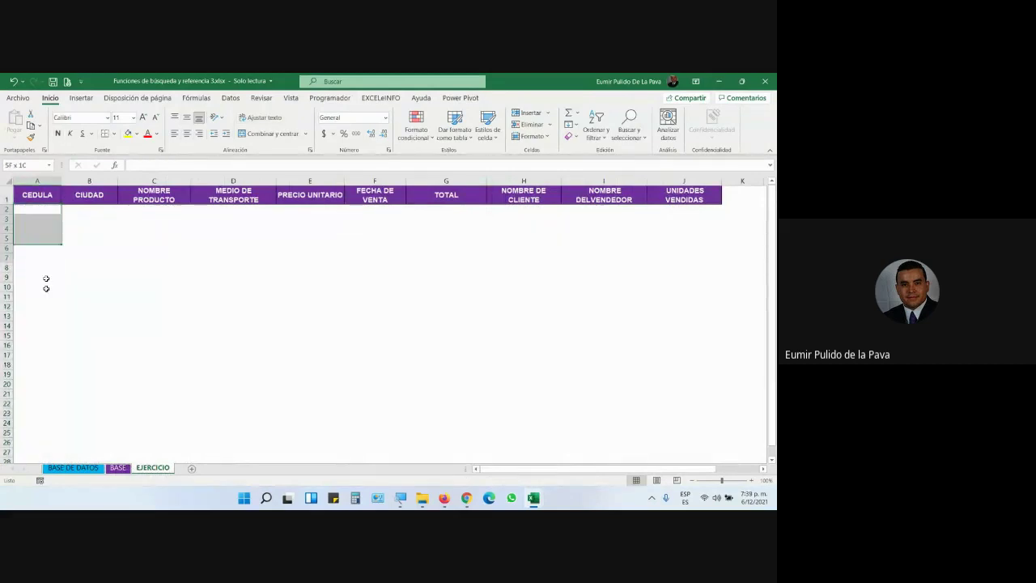
left_click_drag(42, 210, 44, 398)
mouse_move(88, 212)
left_mouse_down()
mouse_move(218, 212)
mouse_move(695, 364)
left_mouse_up()
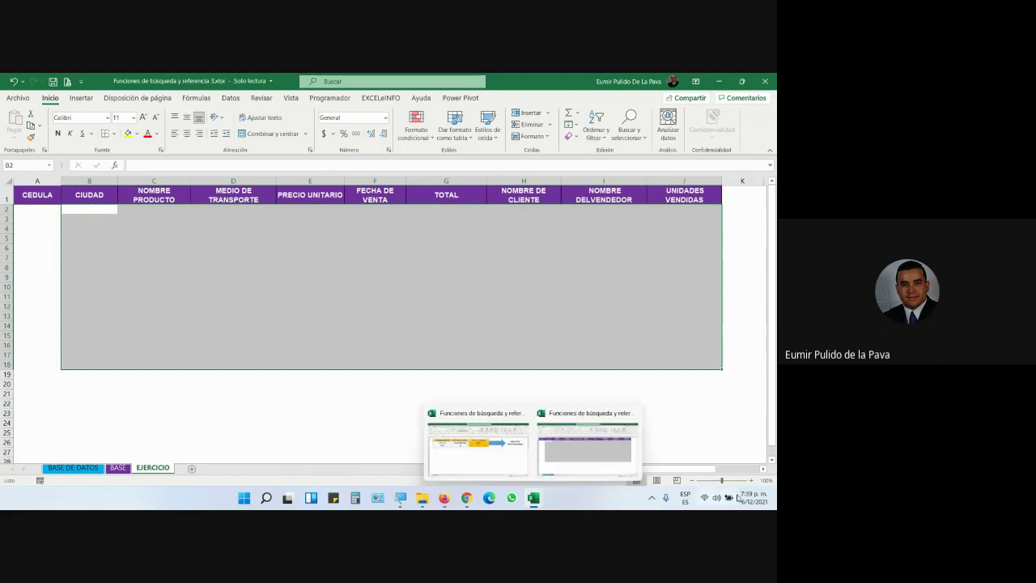
Bring the Google Meet call window back in front of the workbook.
mouse_move(466, 498)
left_click(438, 455)
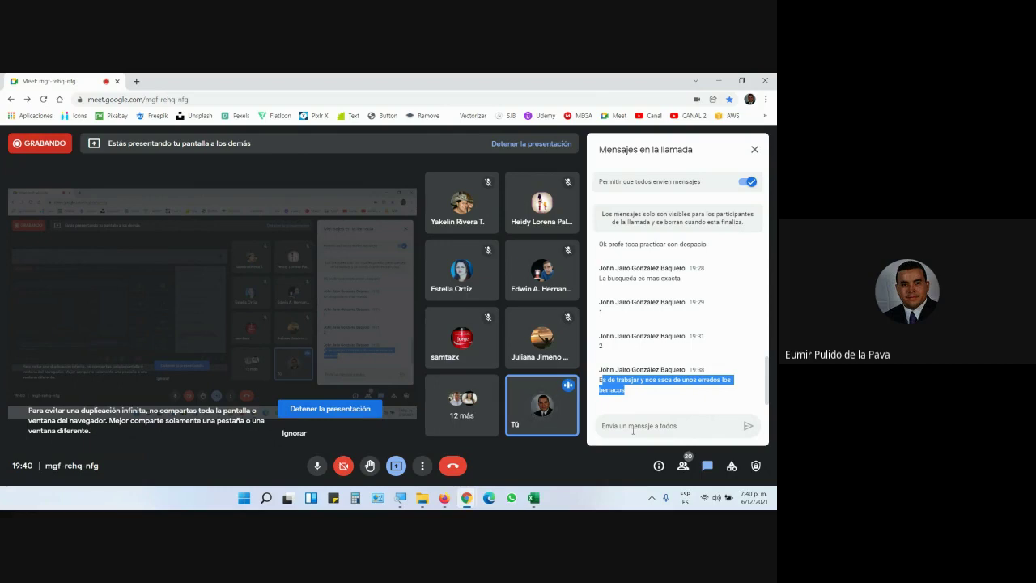
From Meet's More options menu, choose Detener la grabación to open the Grabación panel.
left_click(751, 503)
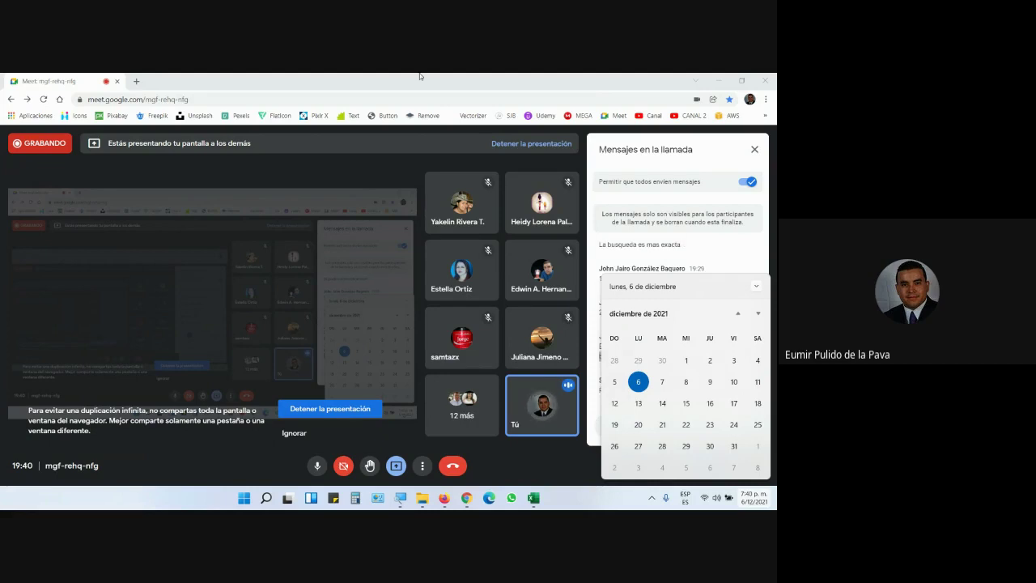
left_click(208, 248)
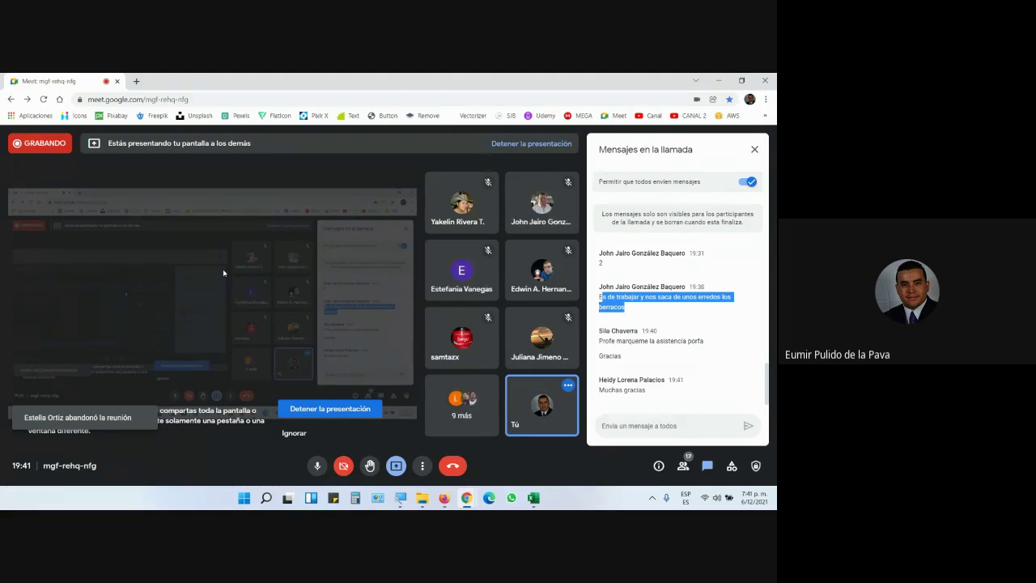
left_click(423, 466)
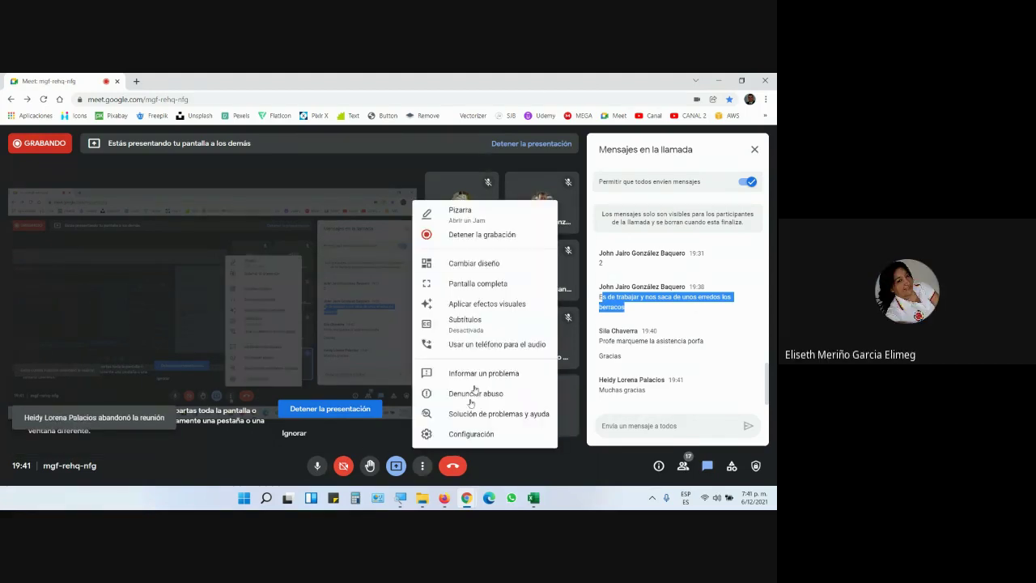
left_click(488, 235)
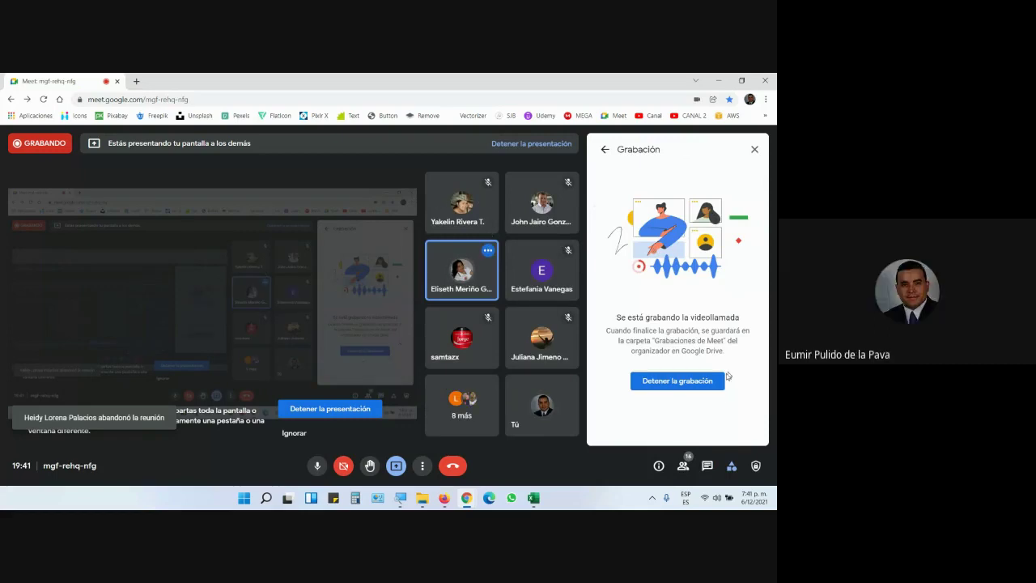